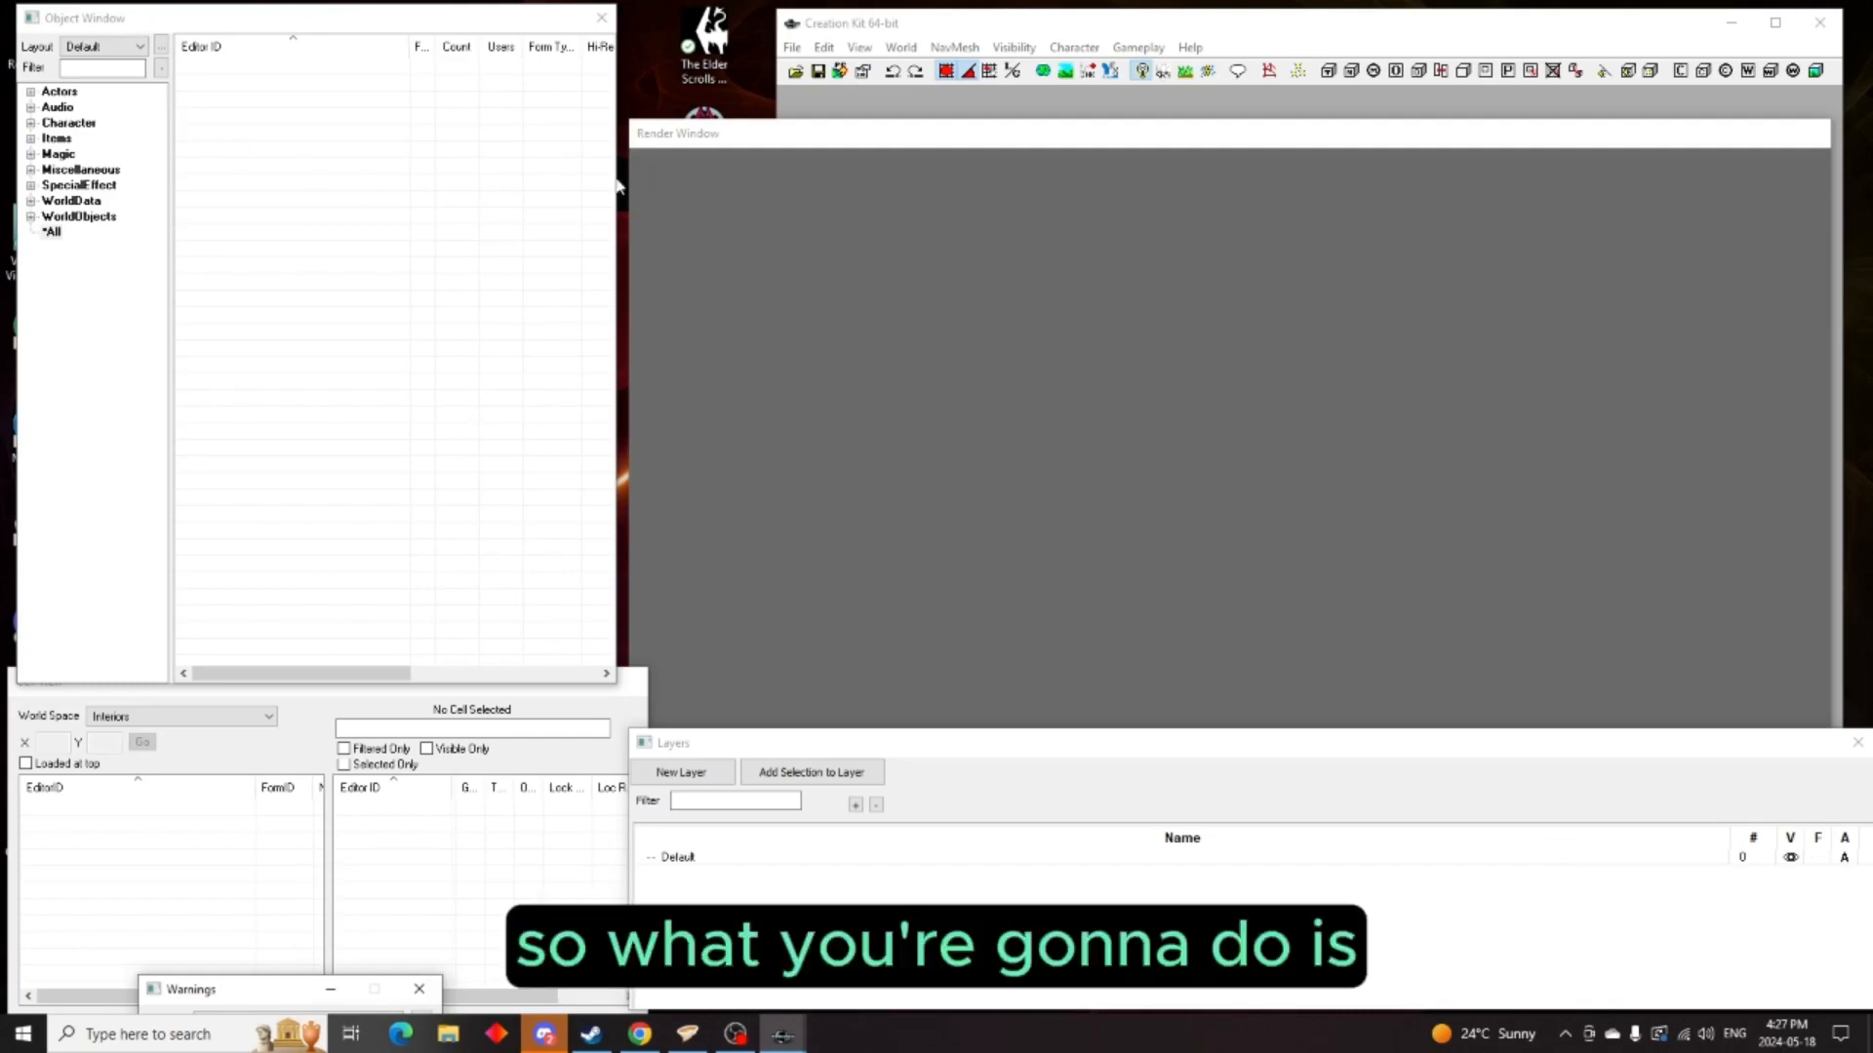
# Load the master files Fallout4.esm, DLCRobot.esm, DLCworkshop01.esm, DLCCoast.esm, DLCworkshop02.esm, DLCworkshop03.esm and DLCNukaWorld.esm
pyautogui.click(792, 47)
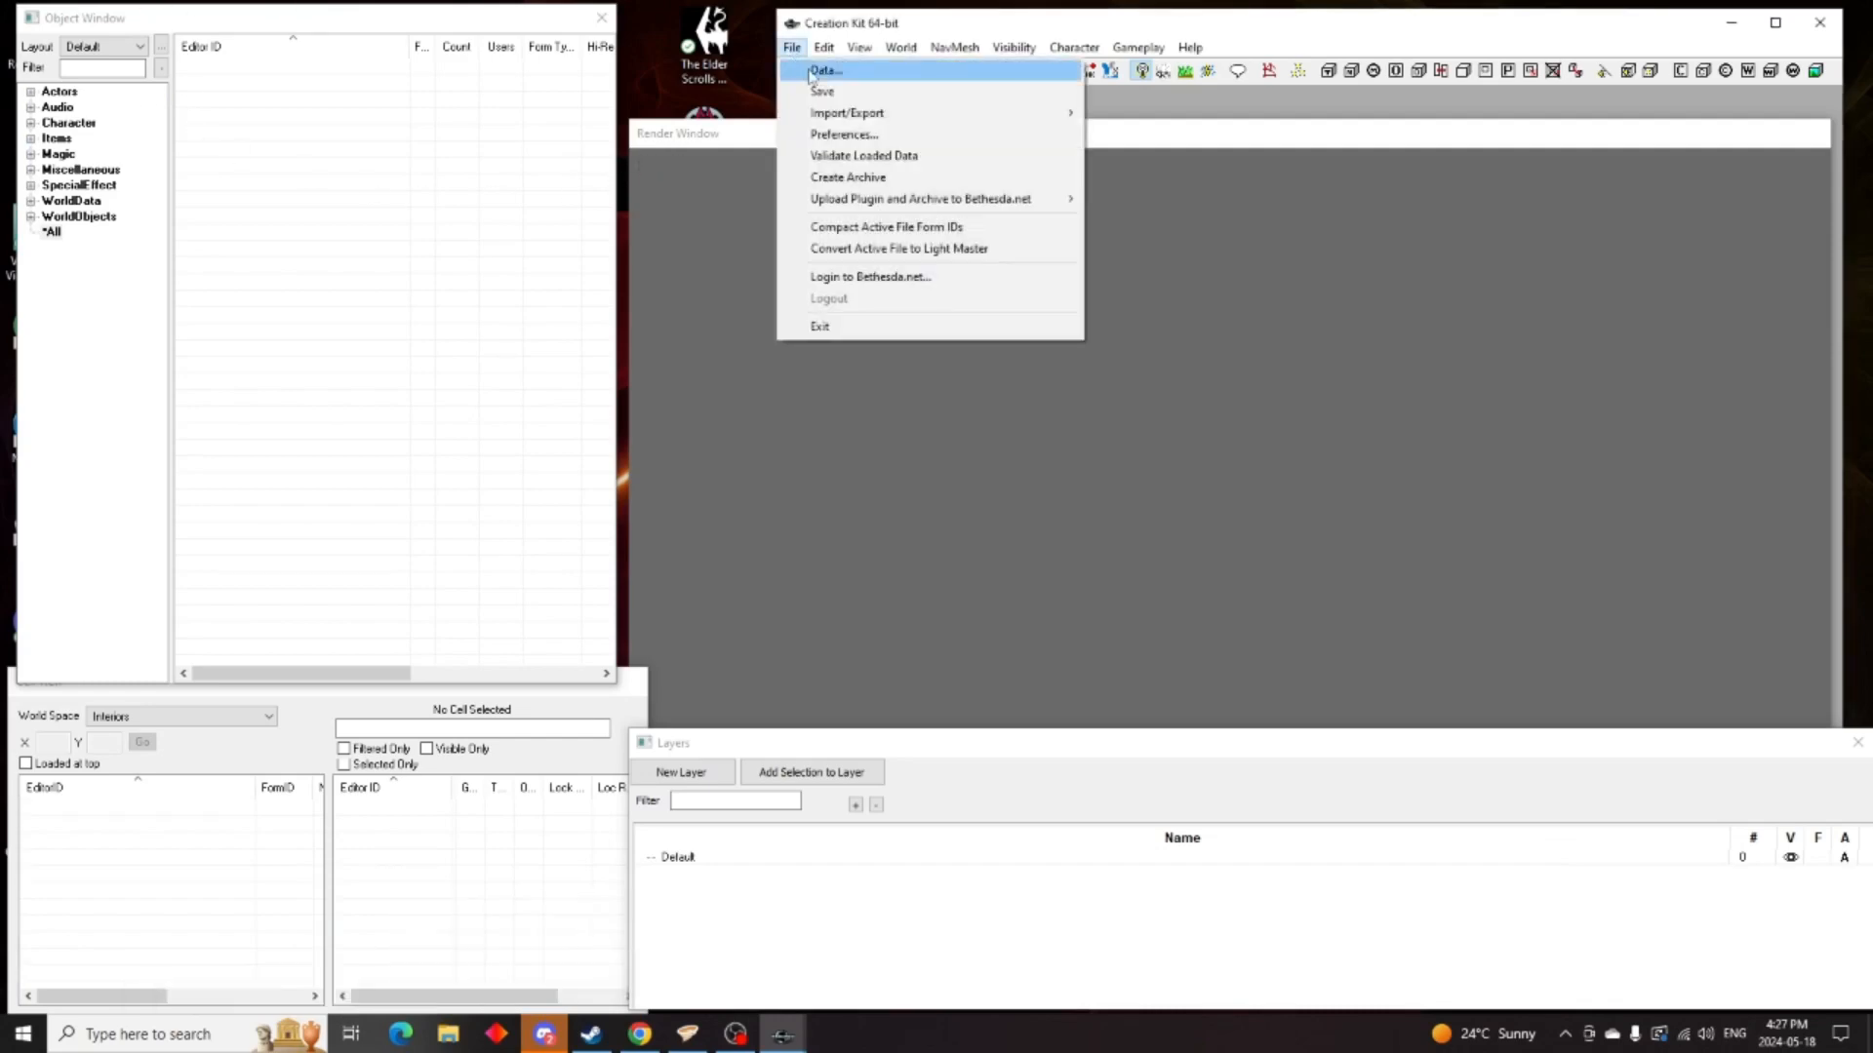
pyautogui.click(819, 70)
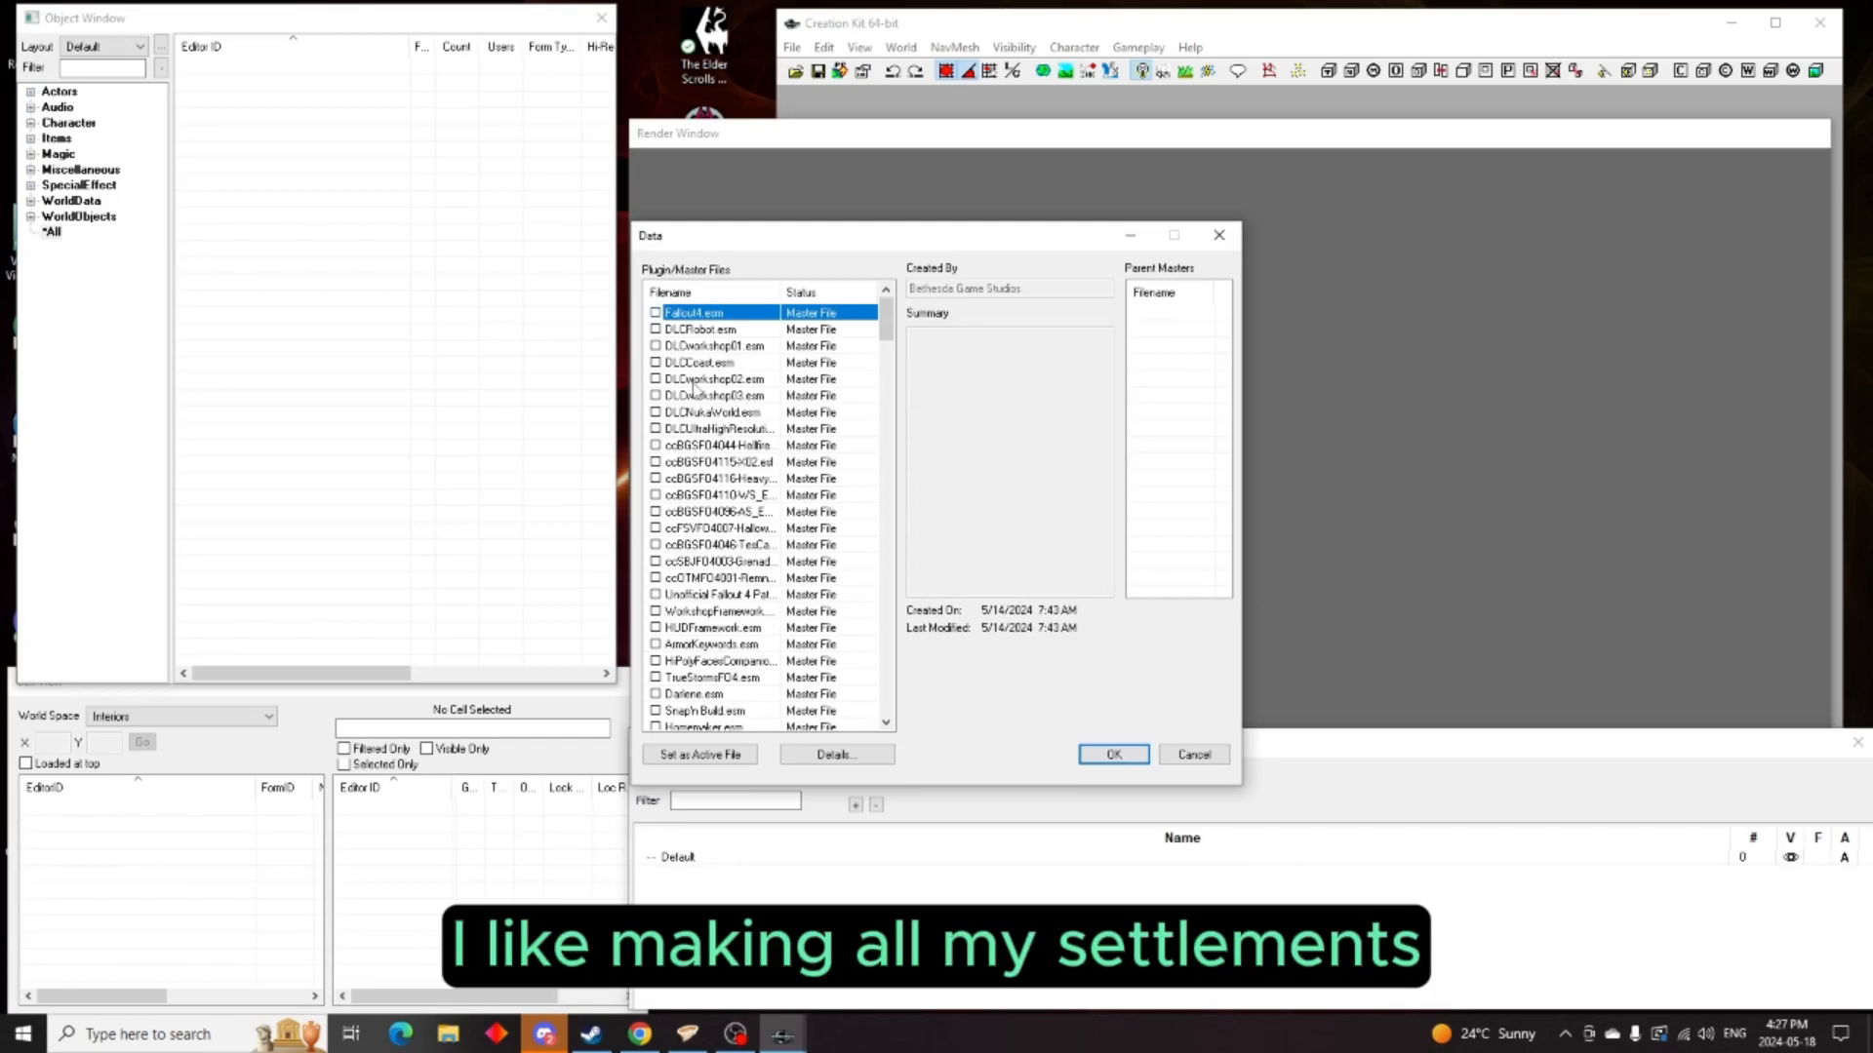
pyautogui.doubleClick(699, 315)
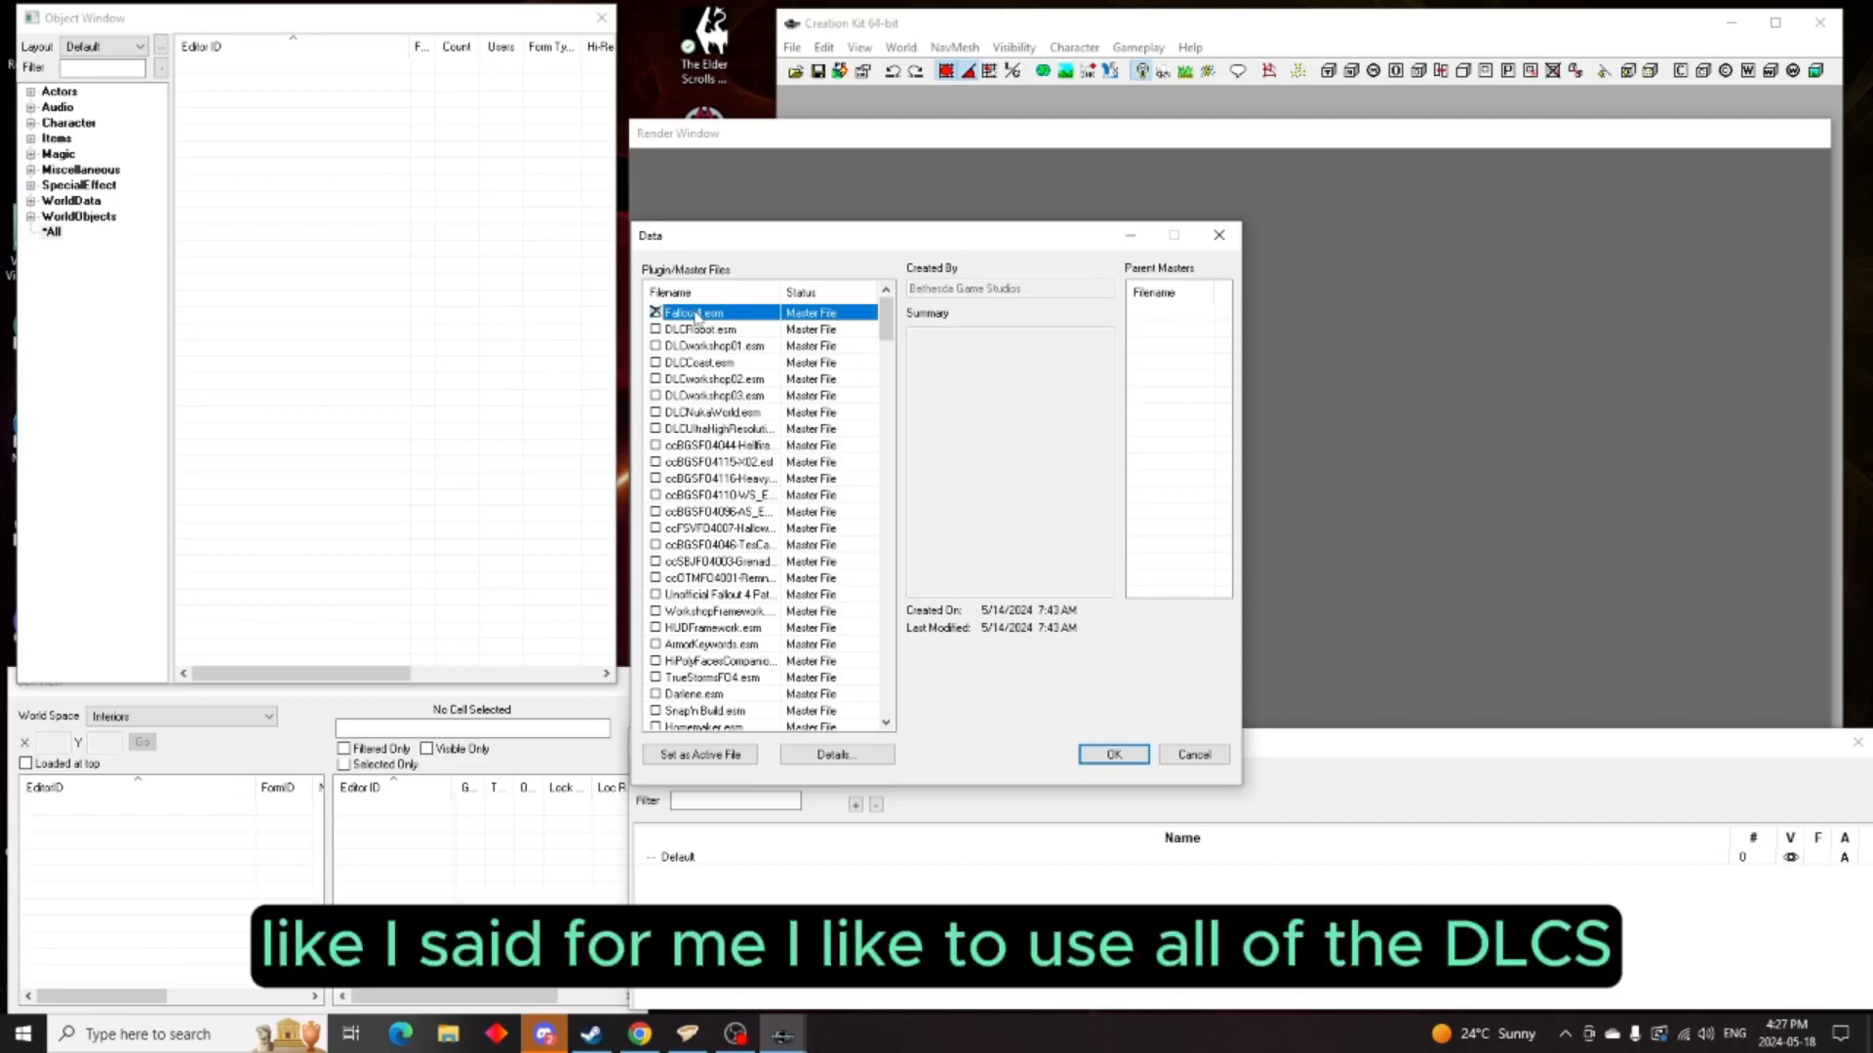
pyautogui.doubleClick(720, 331)
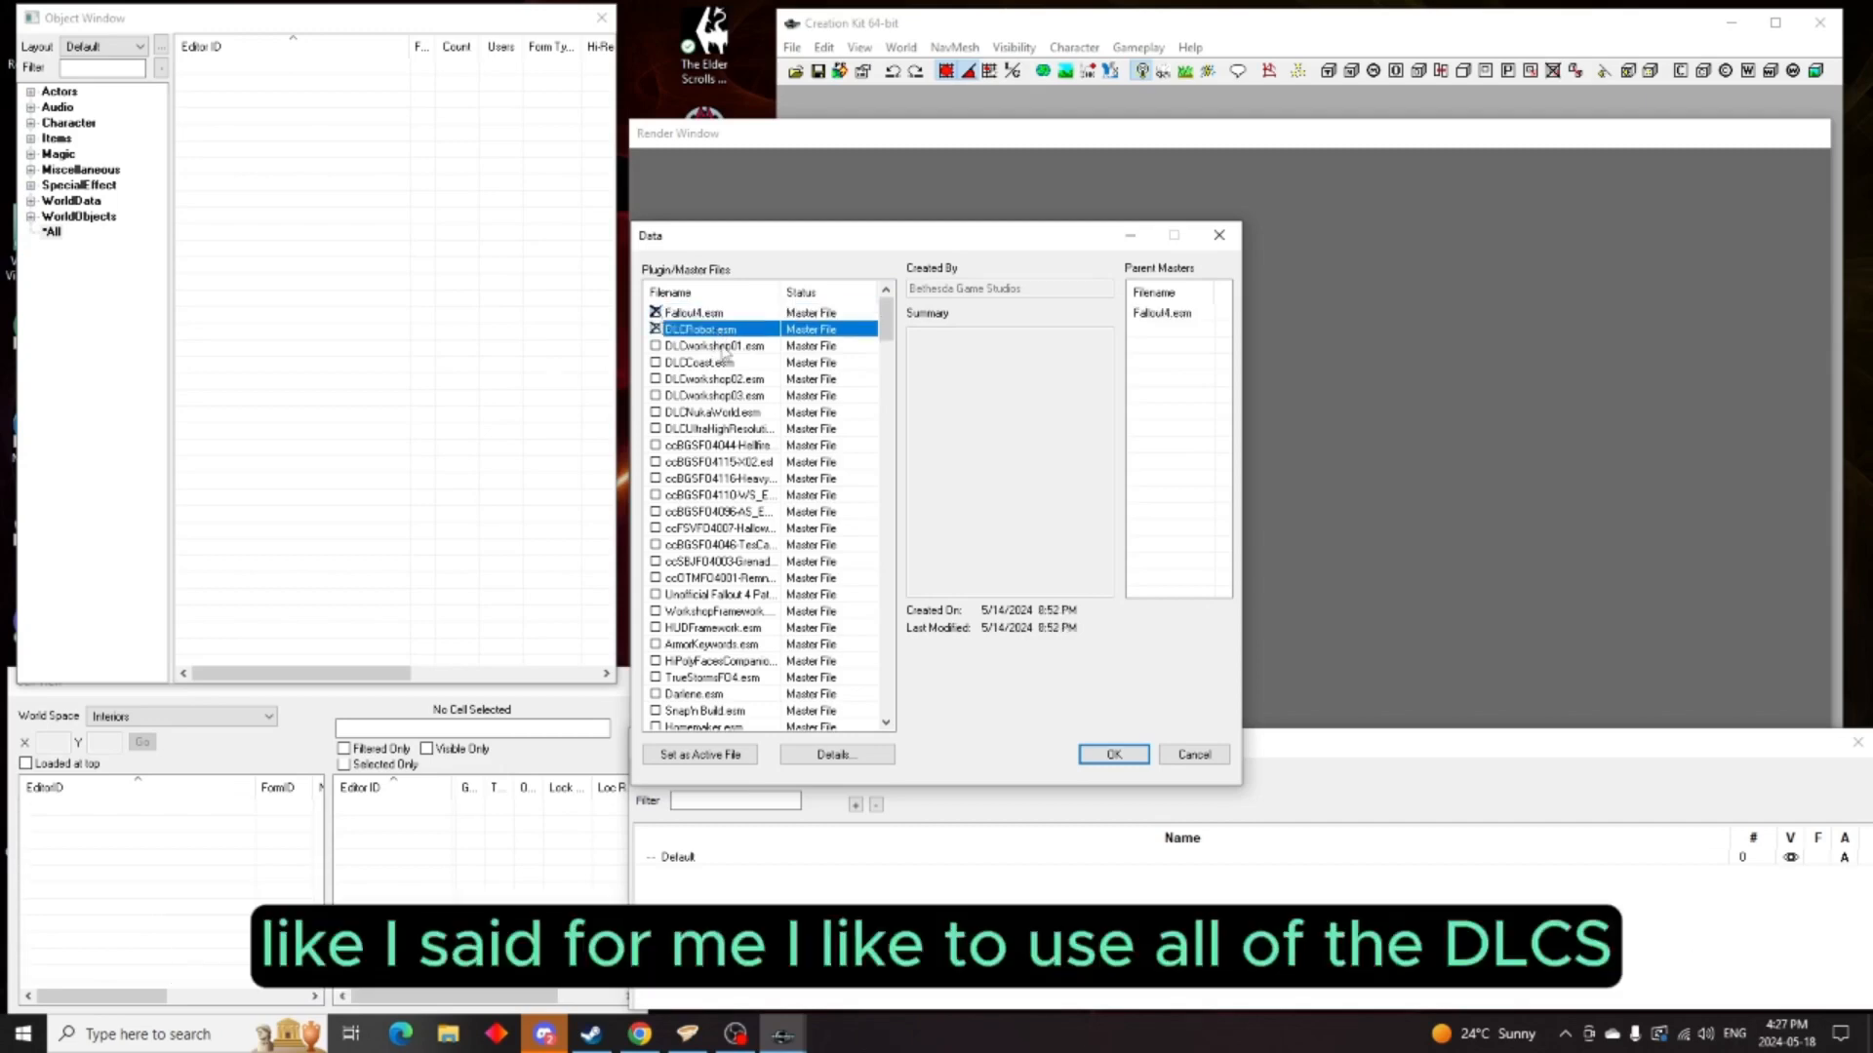
pyautogui.doubleClick(719, 346)
pyautogui.doubleClick(712, 365)
pyautogui.doubleClick(715, 381)
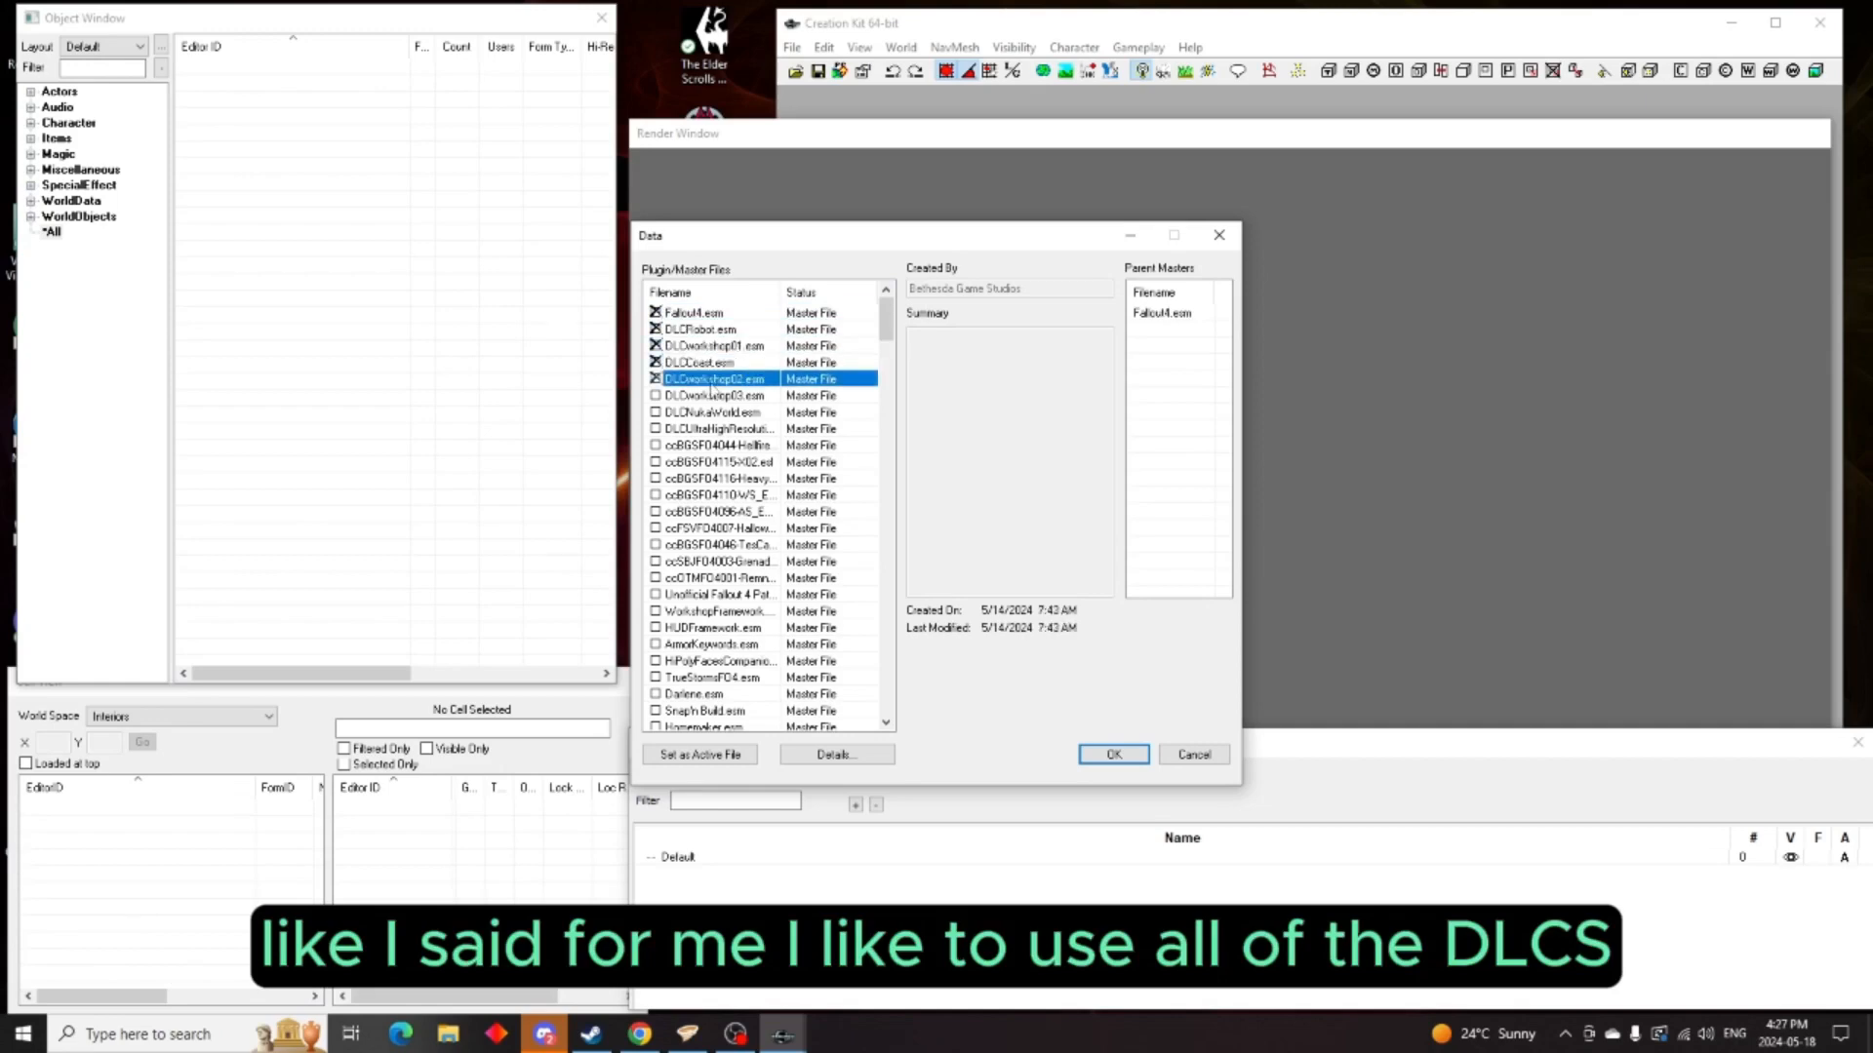
pyautogui.doubleClick(698, 396)
pyautogui.doubleClick(700, 412)
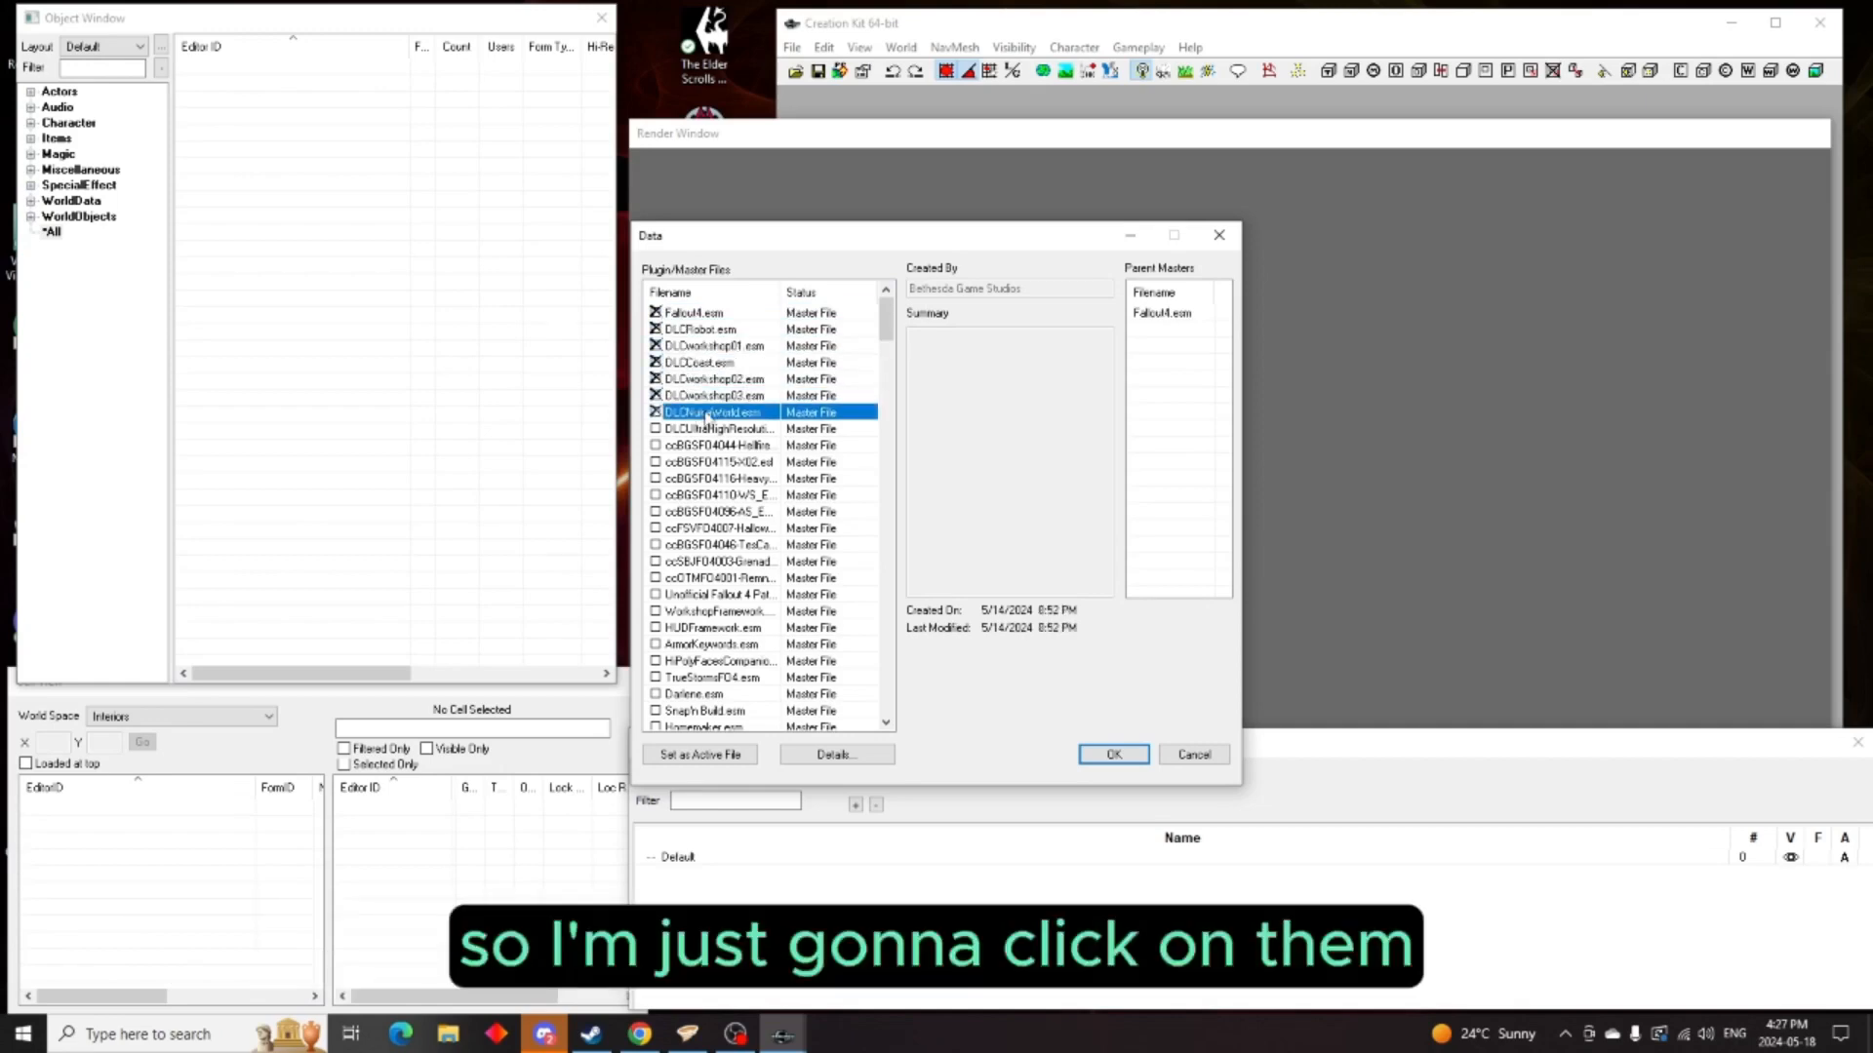
pyautogui.click(1127, 758)
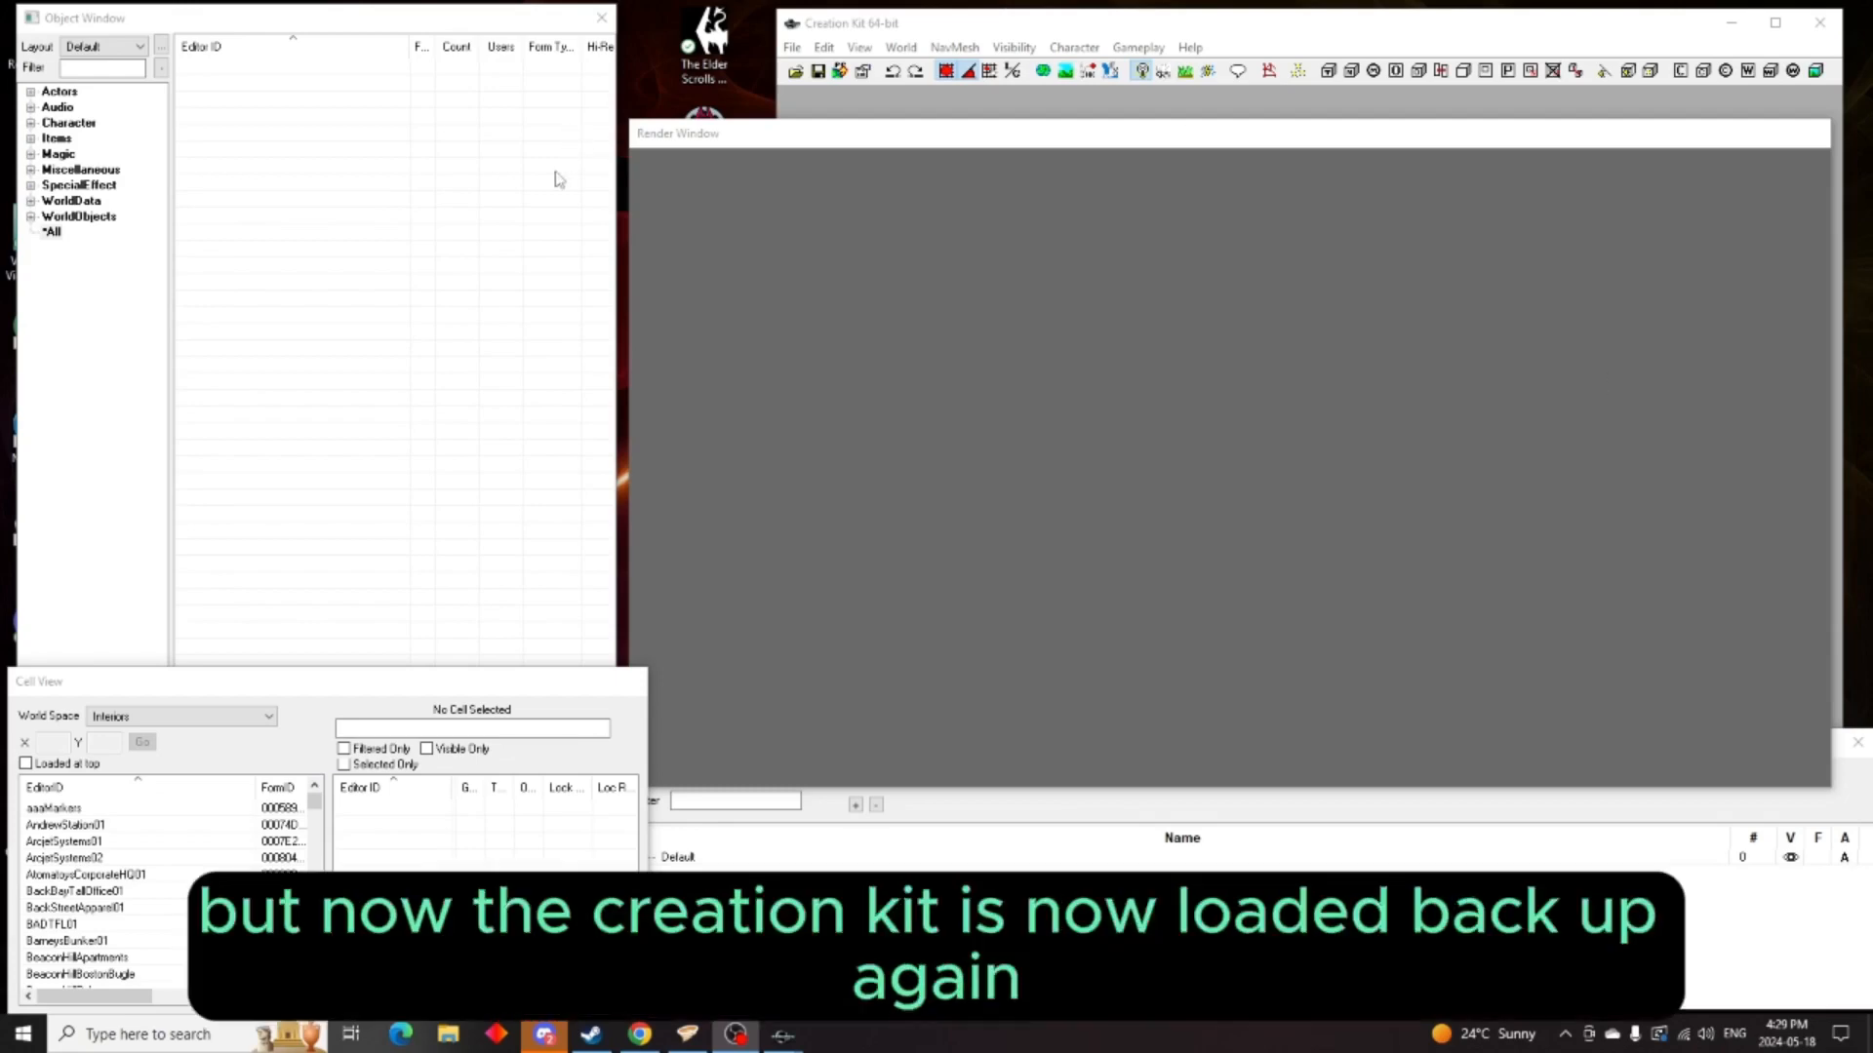
# Review which master files are marked as loaded in the data file list, and close the list
pyautogui.click(790, 53)
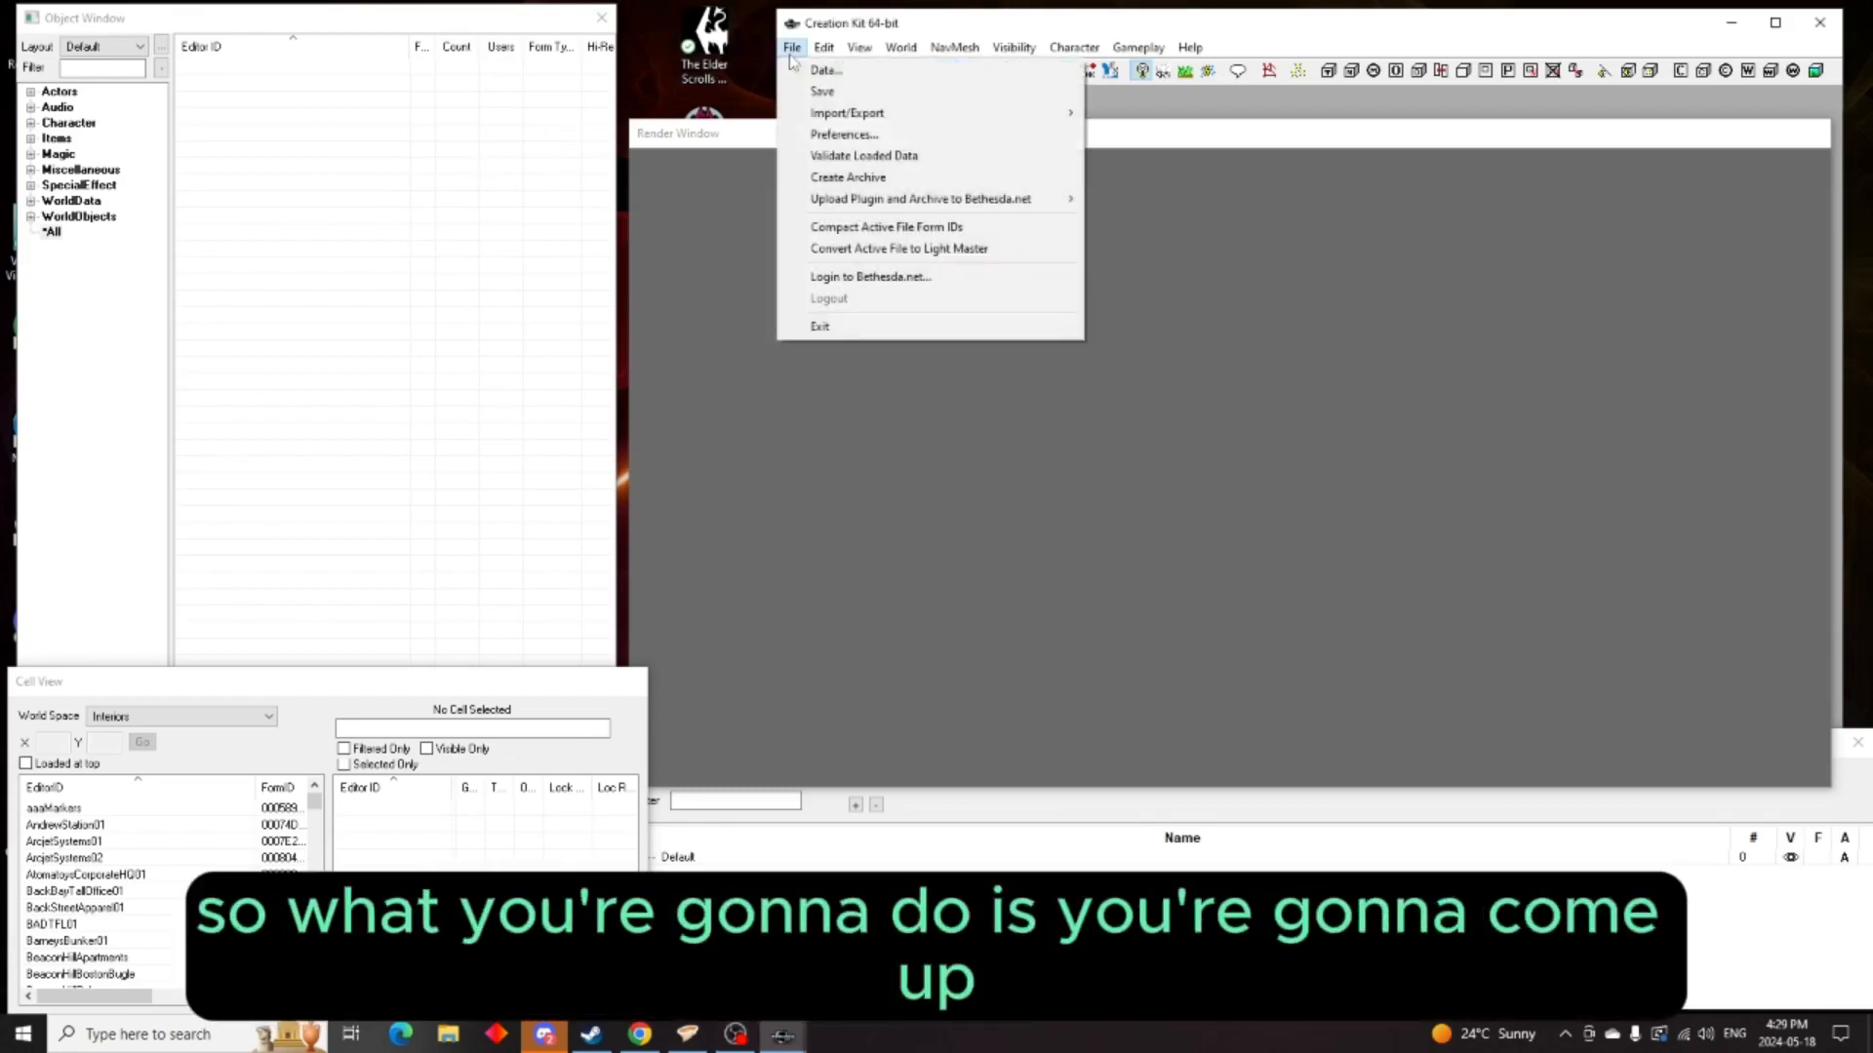
pyautogui.click(802, 70)
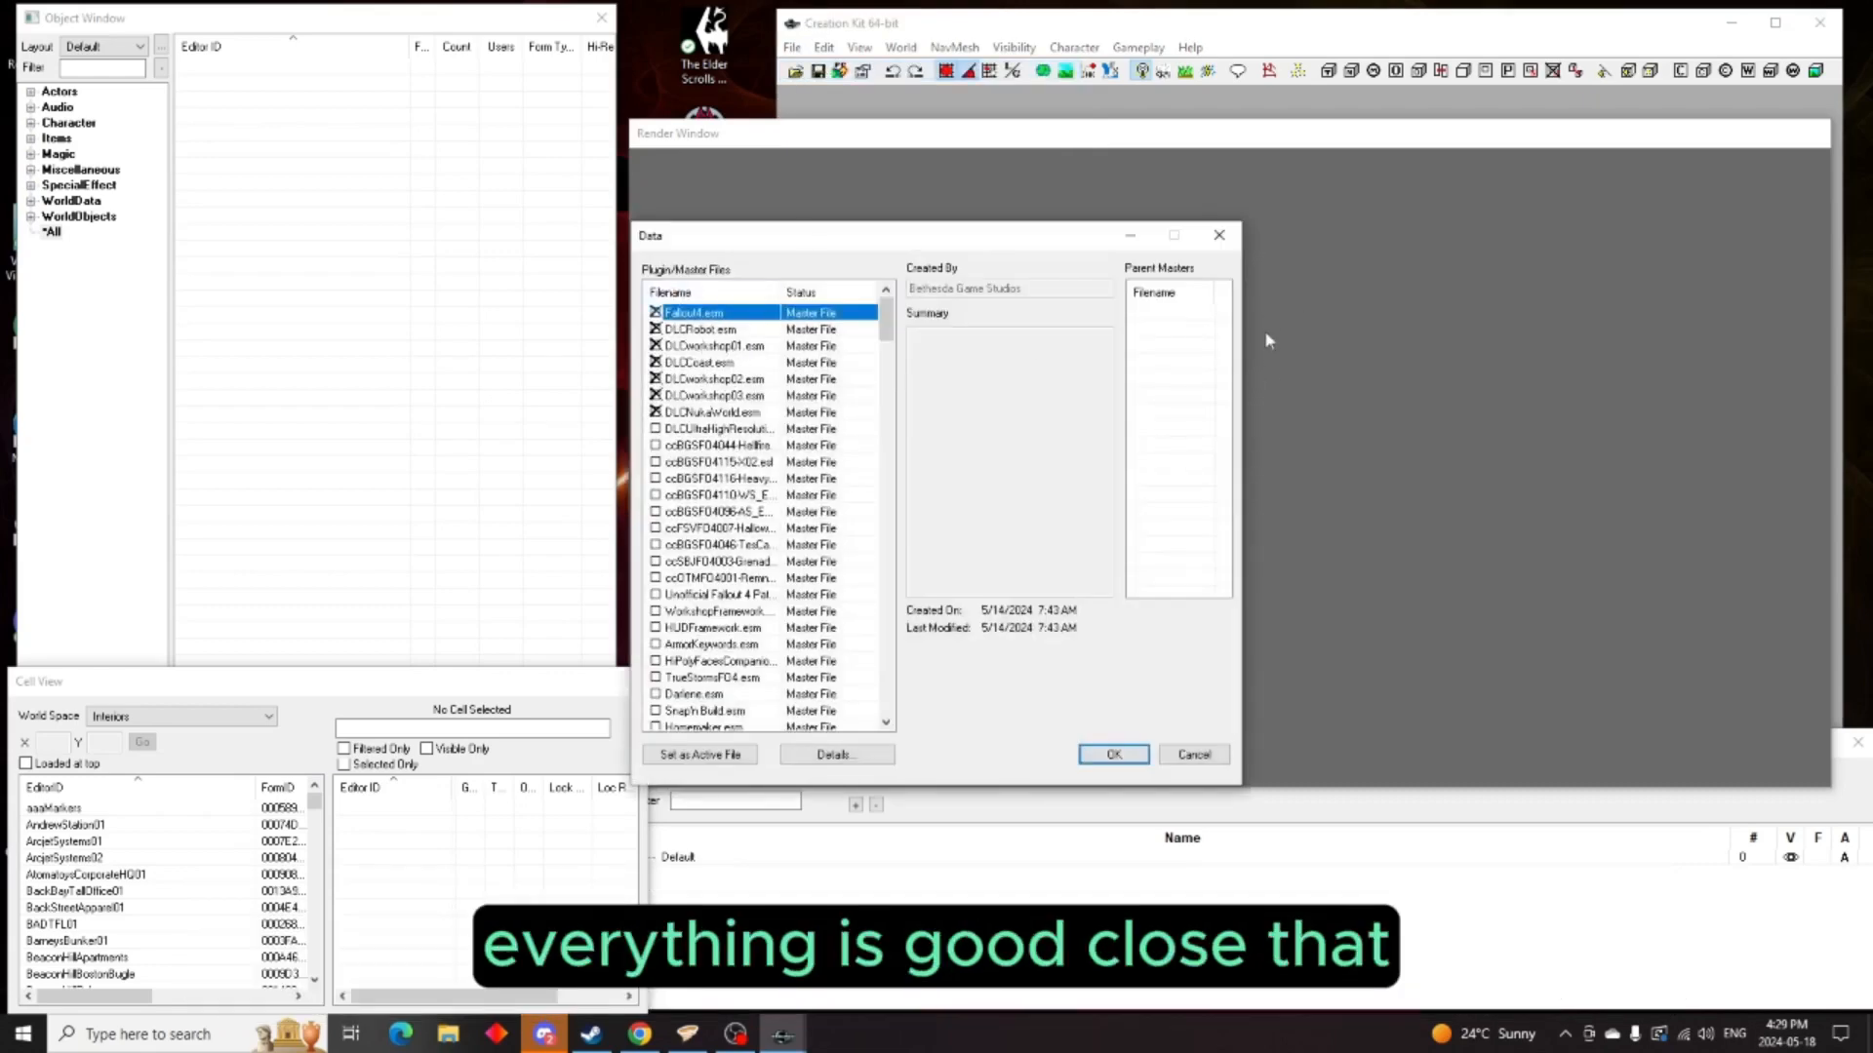
pyautogui.click(1218, 235)
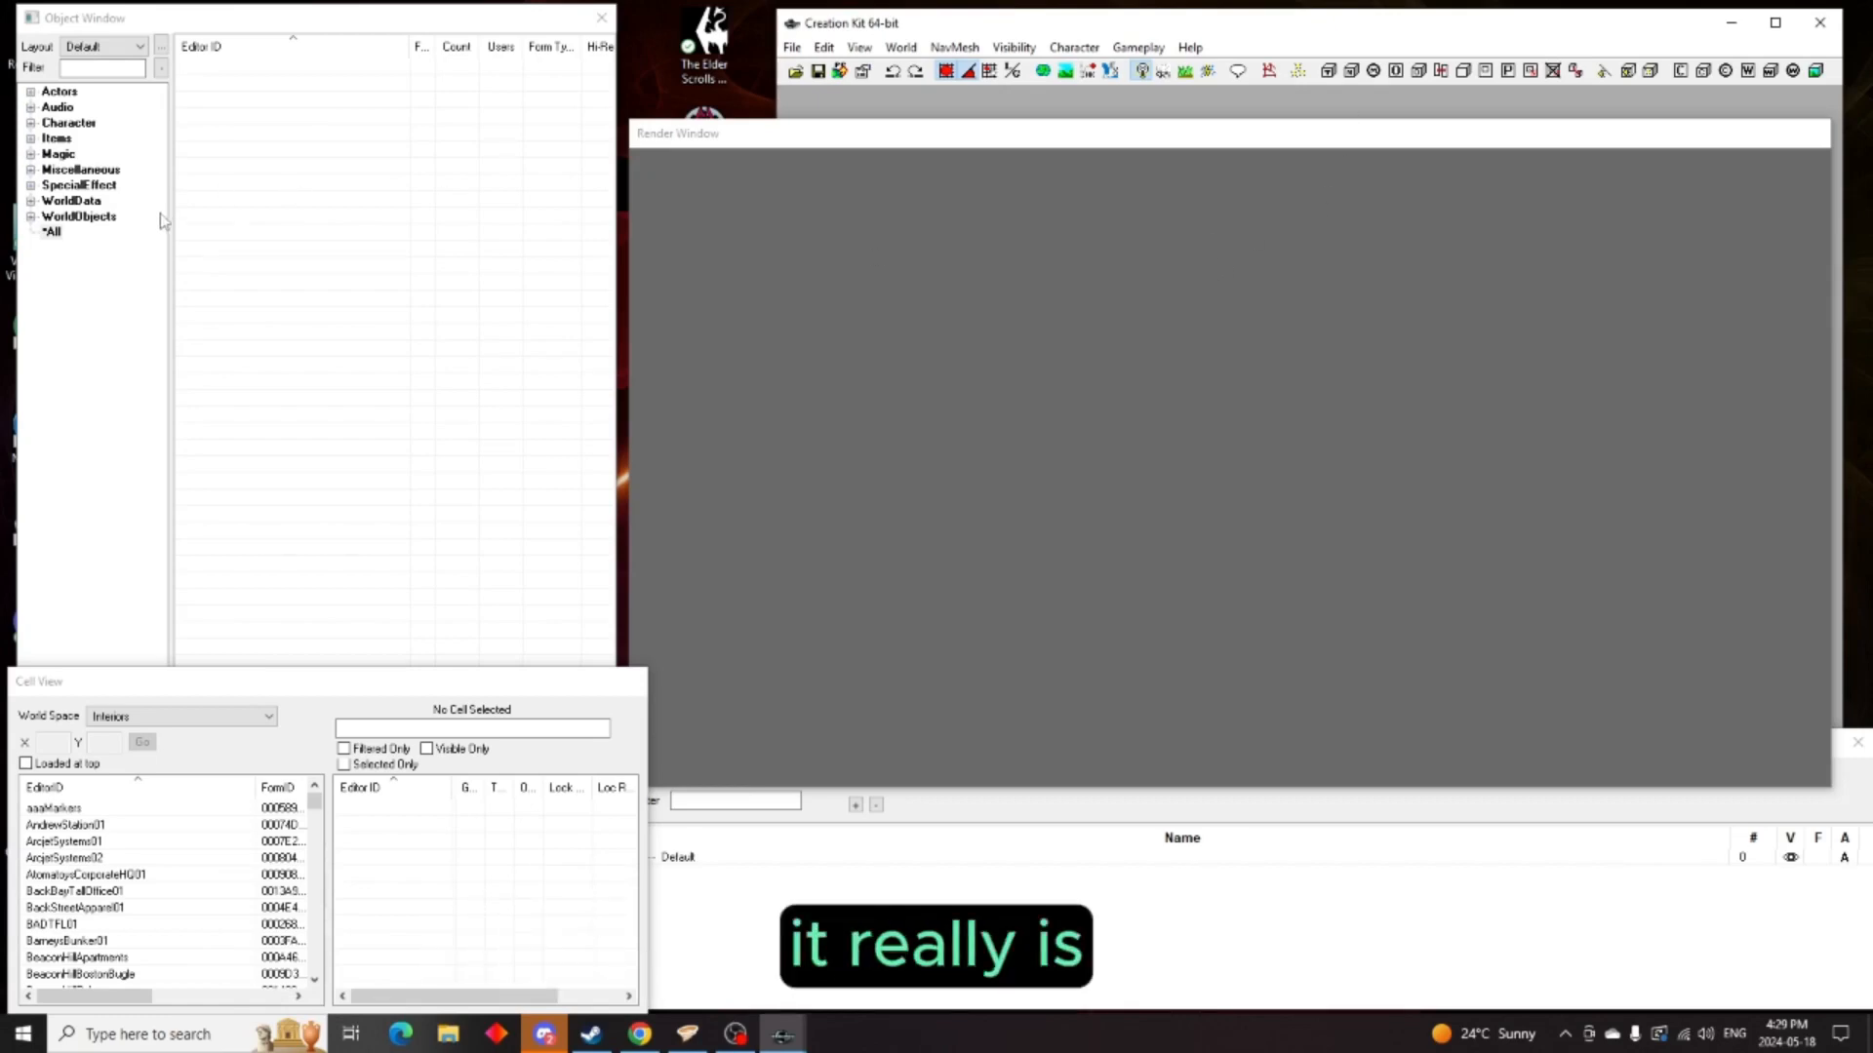
# Save the loaded data as a new plugin named "Abby Township" in the Fallout 4 Data folder
pyautogui.click(819, 73)
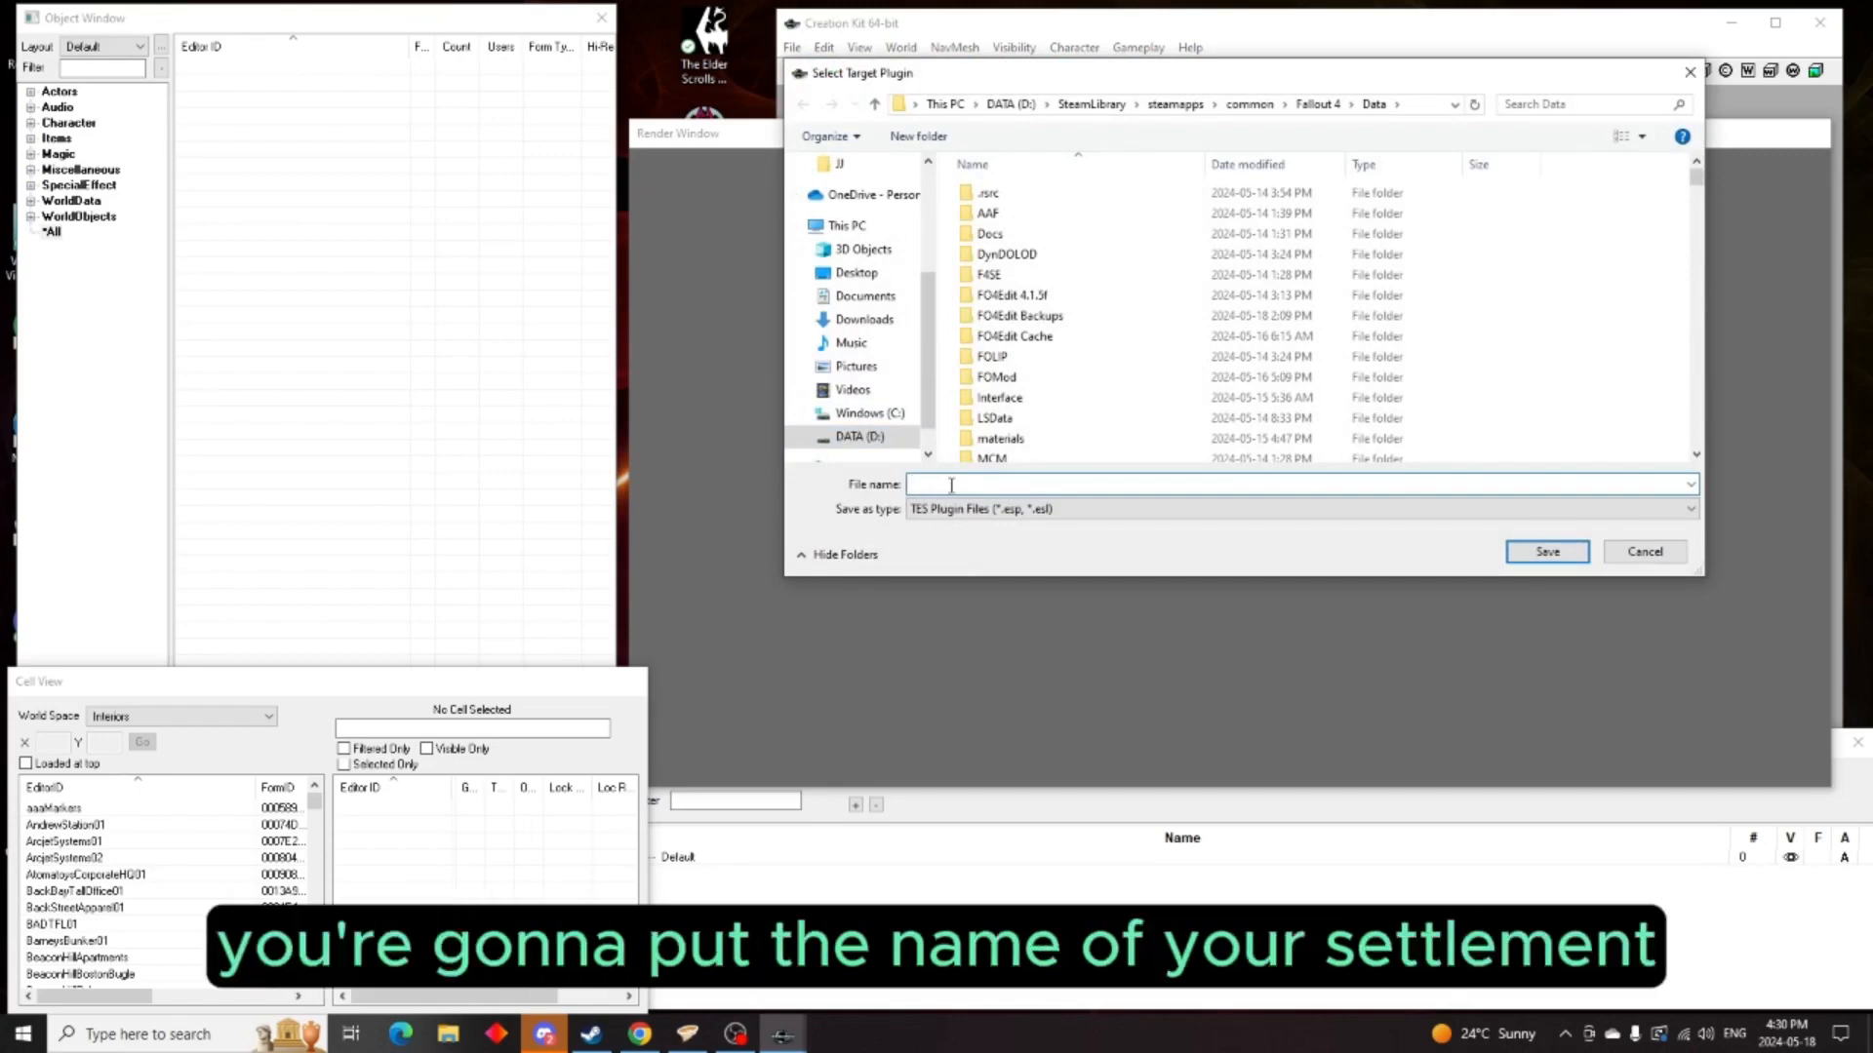
pyautogui.write('Abb')
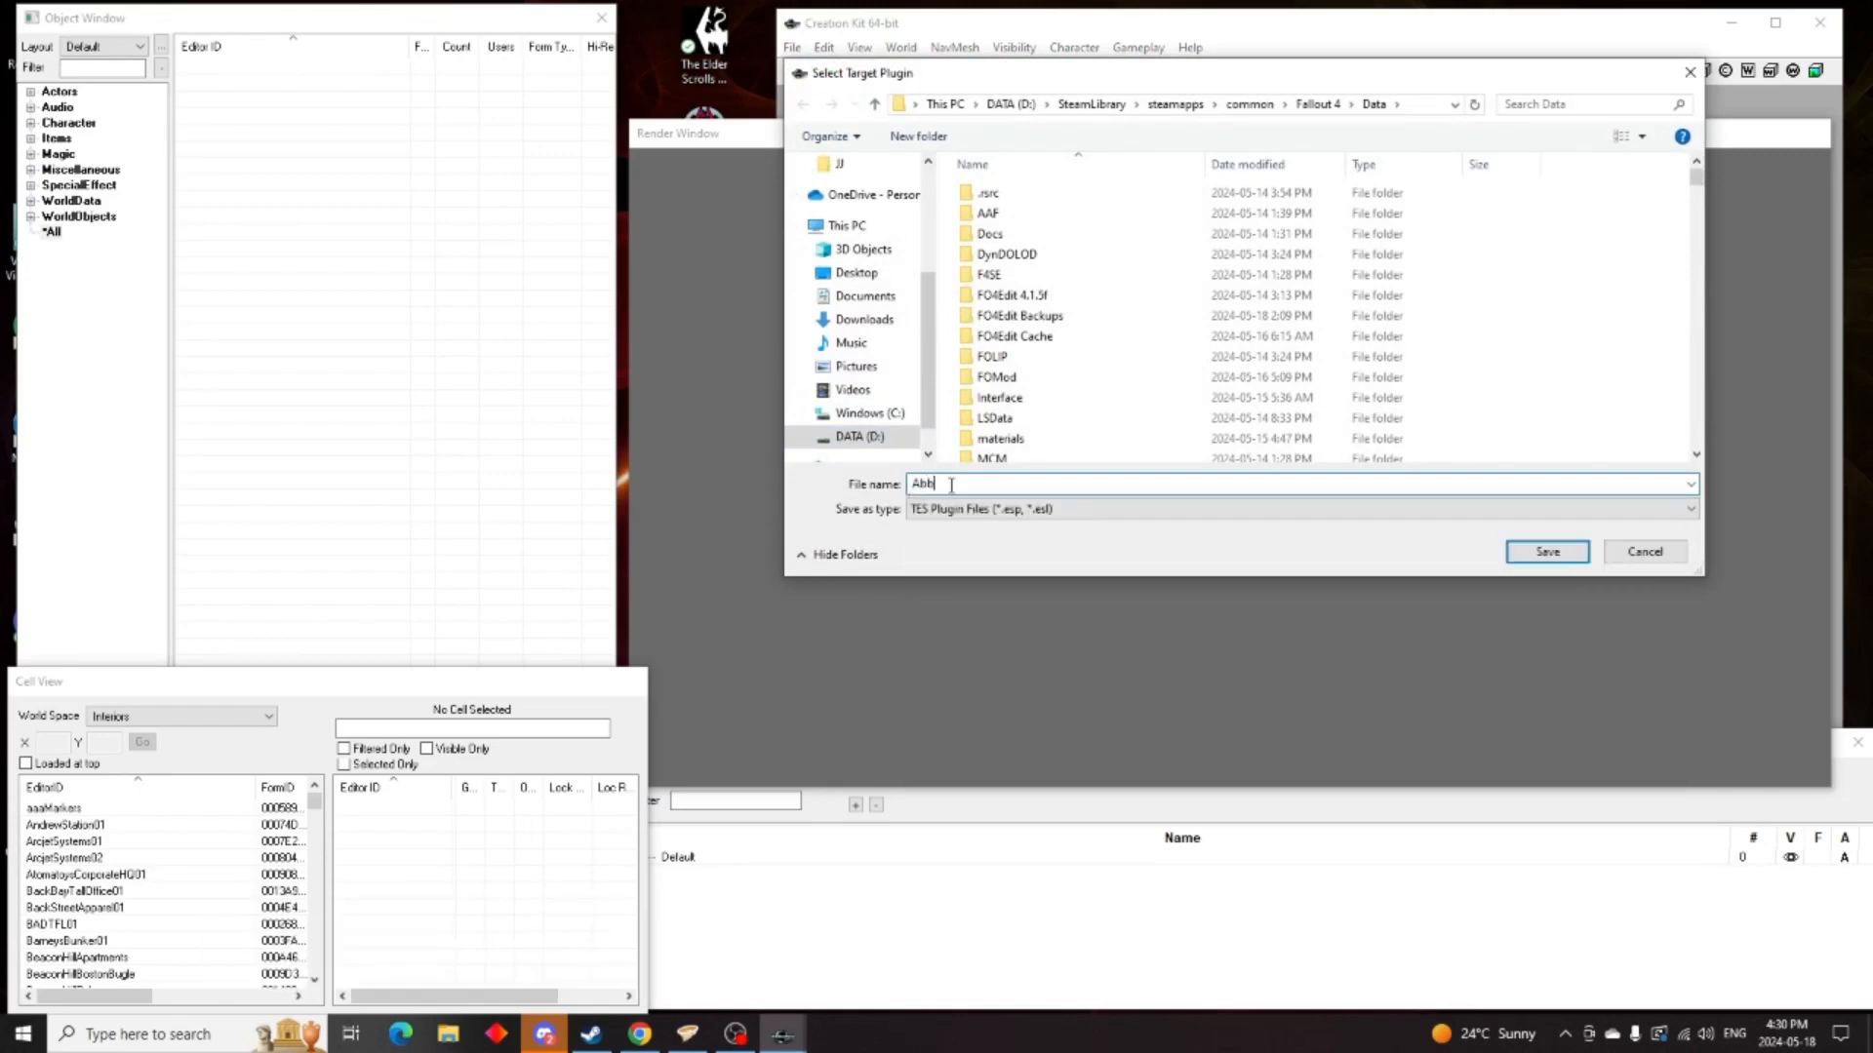
pyautogui.write('y Township')
pyautogui.click(1560, 553)
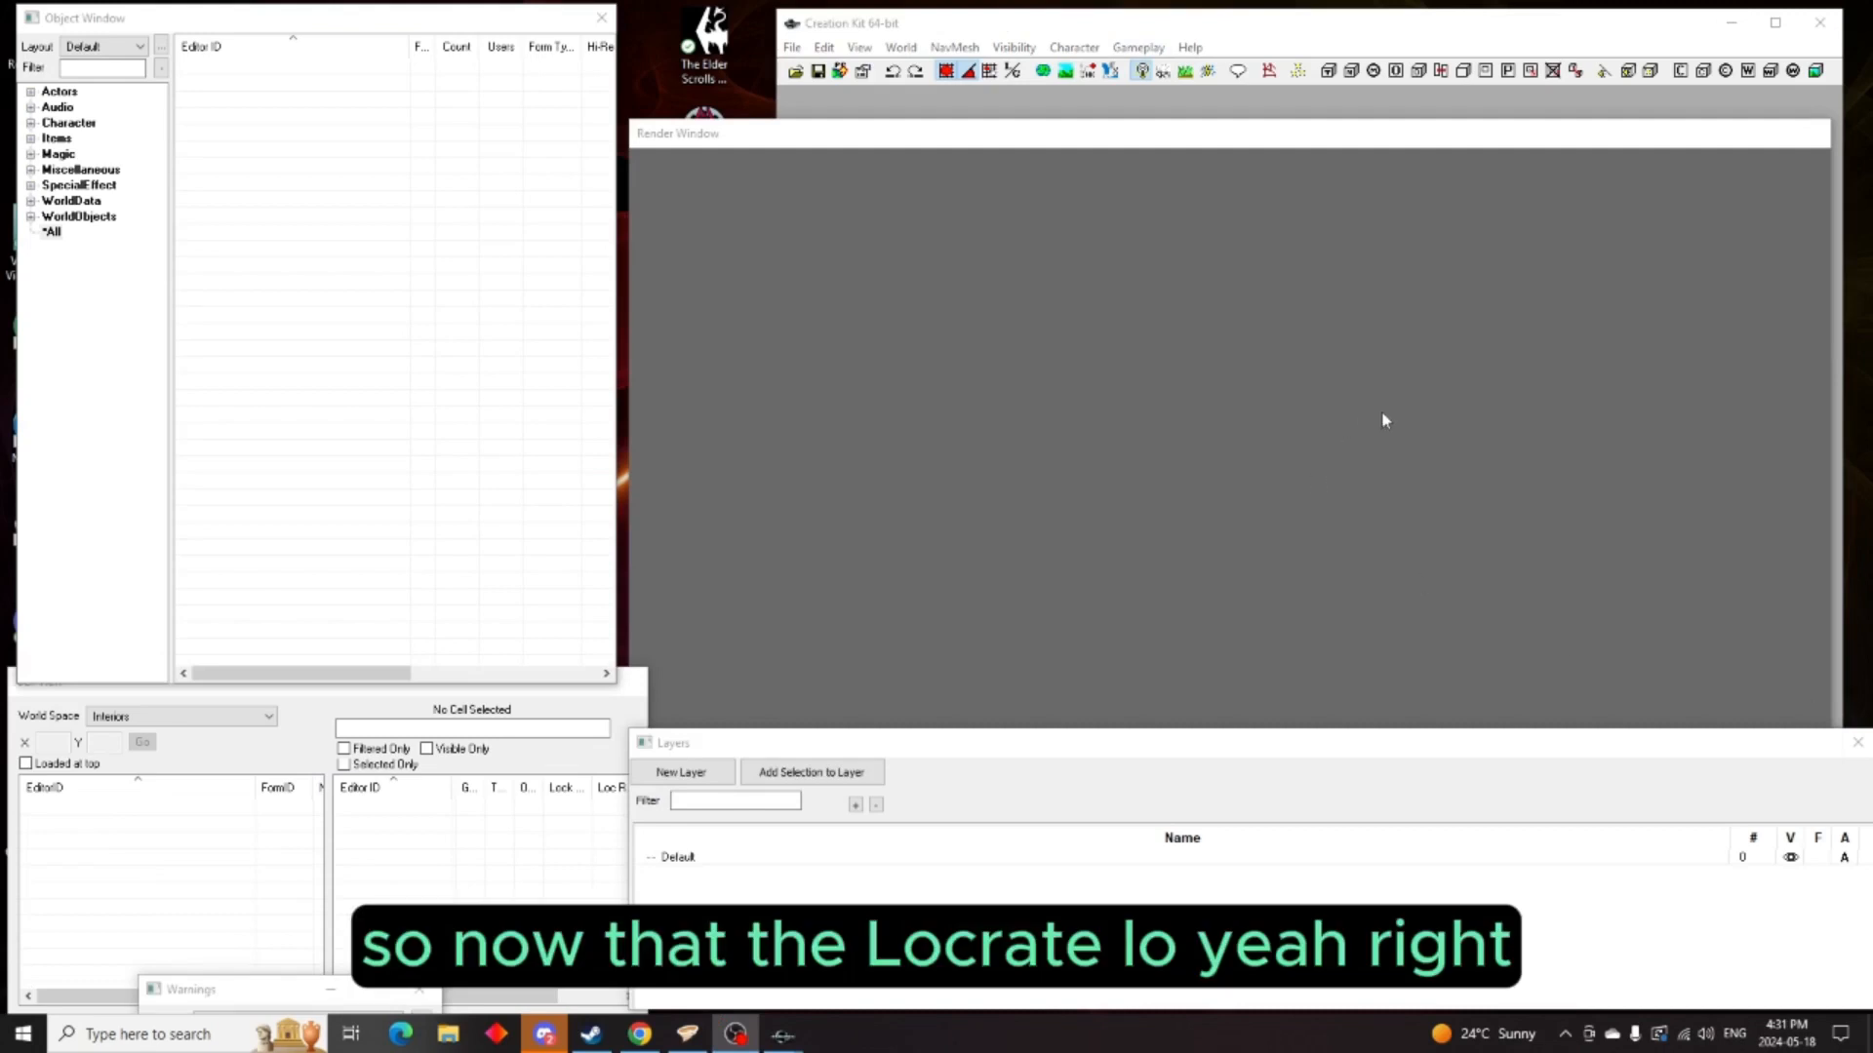
# In the data file list, mark Fallout4.esm and the six DLC master files from DLCRobot.esm through DLCNukaWorld.esm for loading
pyautogui.click(792, 47)
pyautogui.click(822, 74)
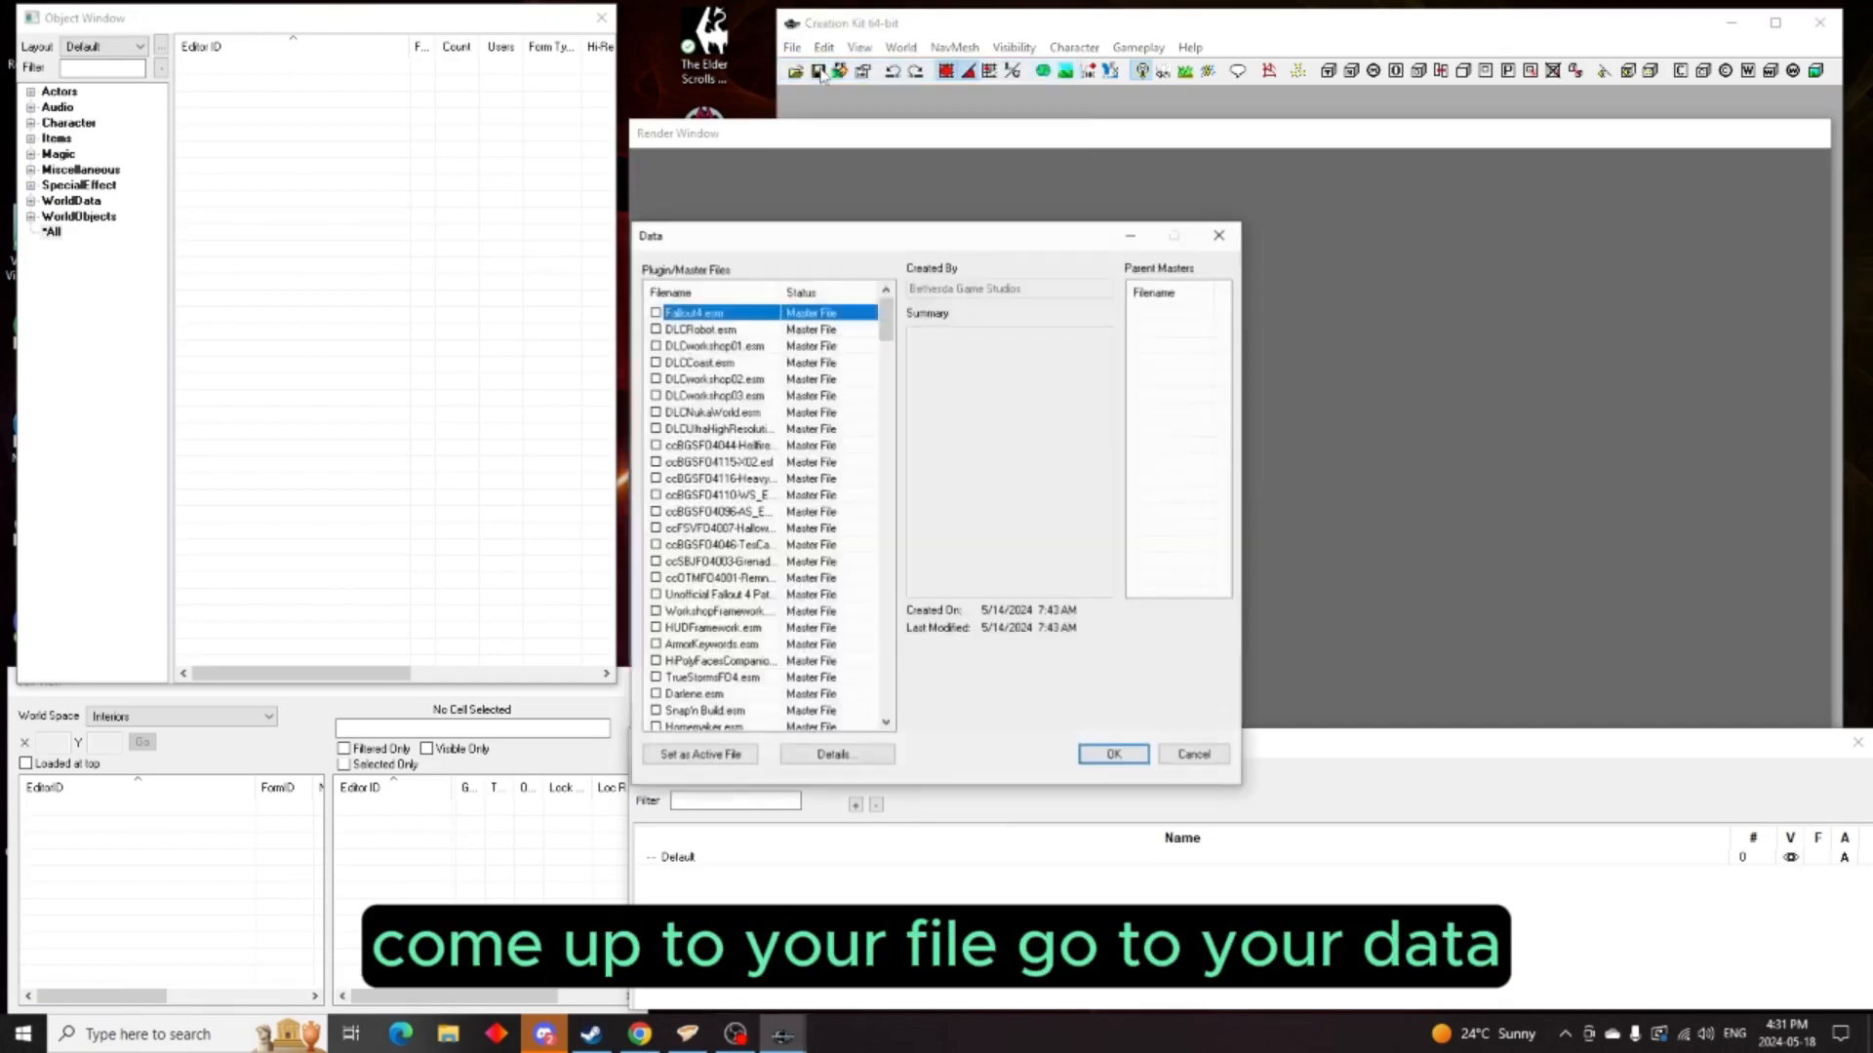
pyautogui.doubleClick(678, 313)
pyautogui.click(687, 331)
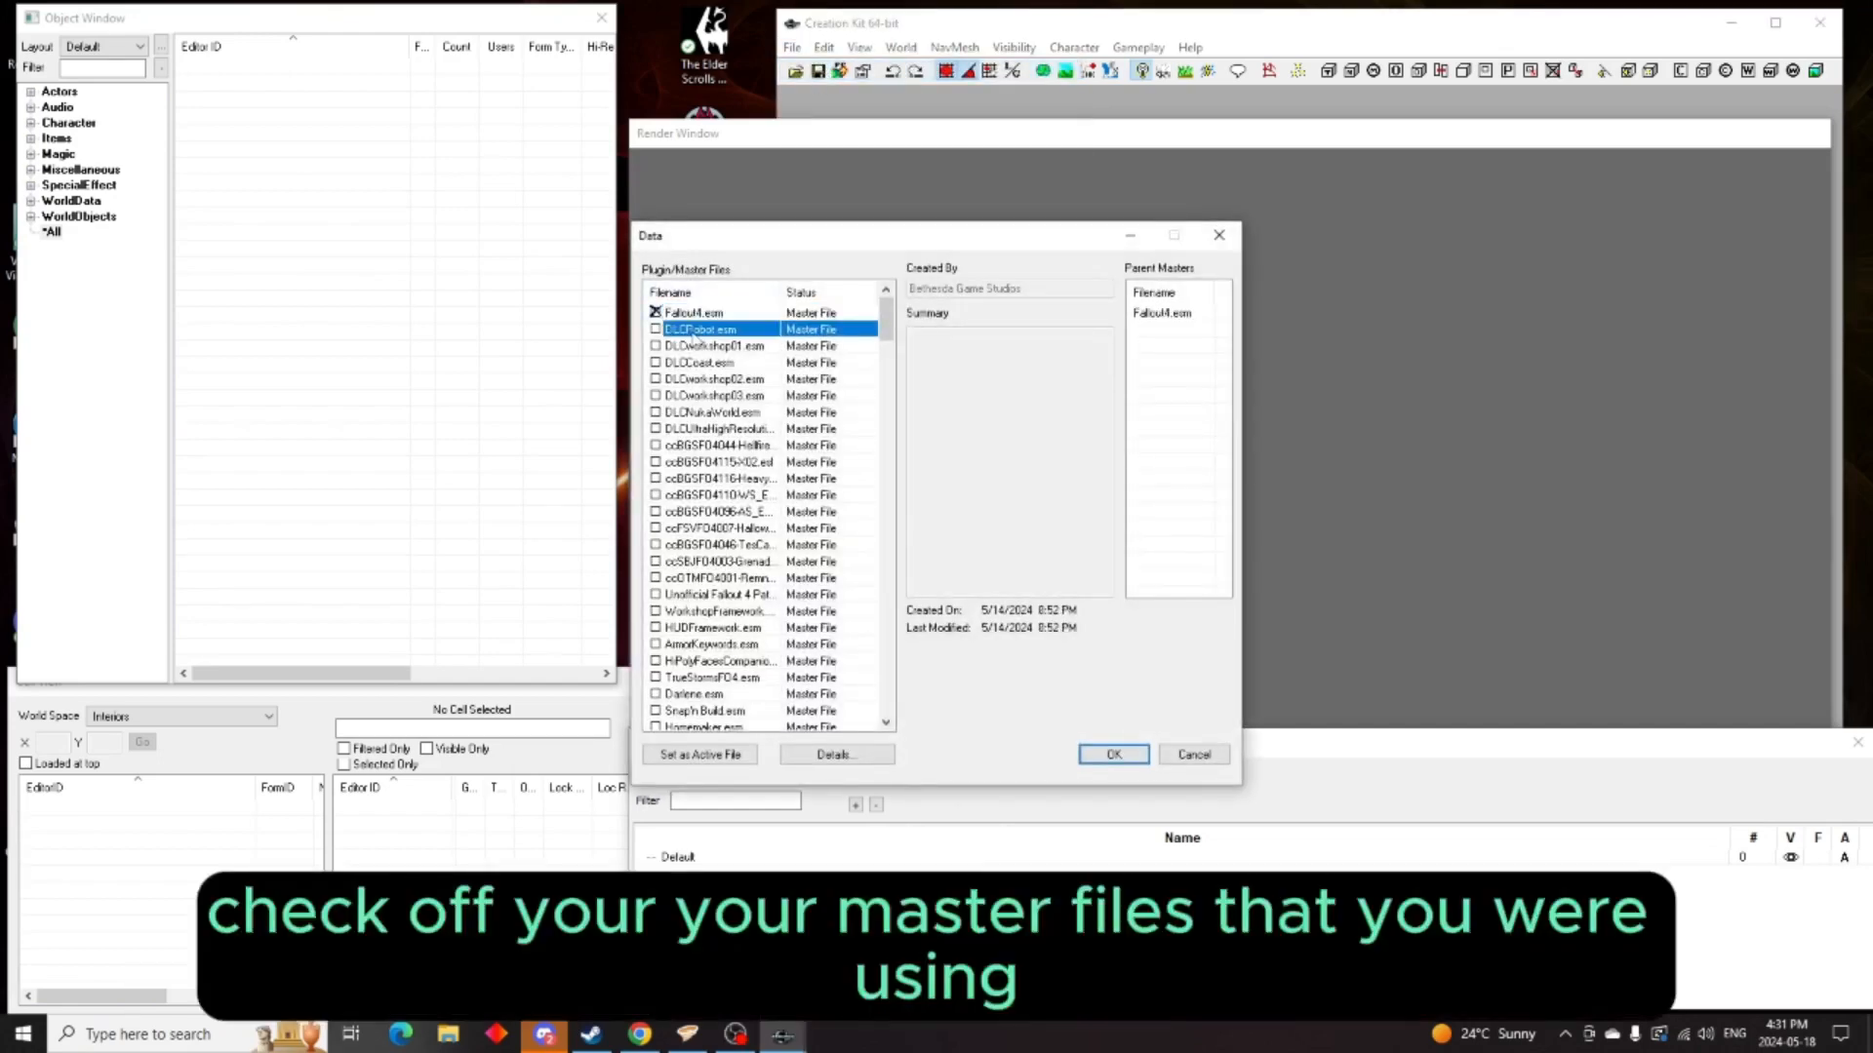
pyautogui.doubleClick(694, 347)
pyautogui.doubleClick(710, 363)
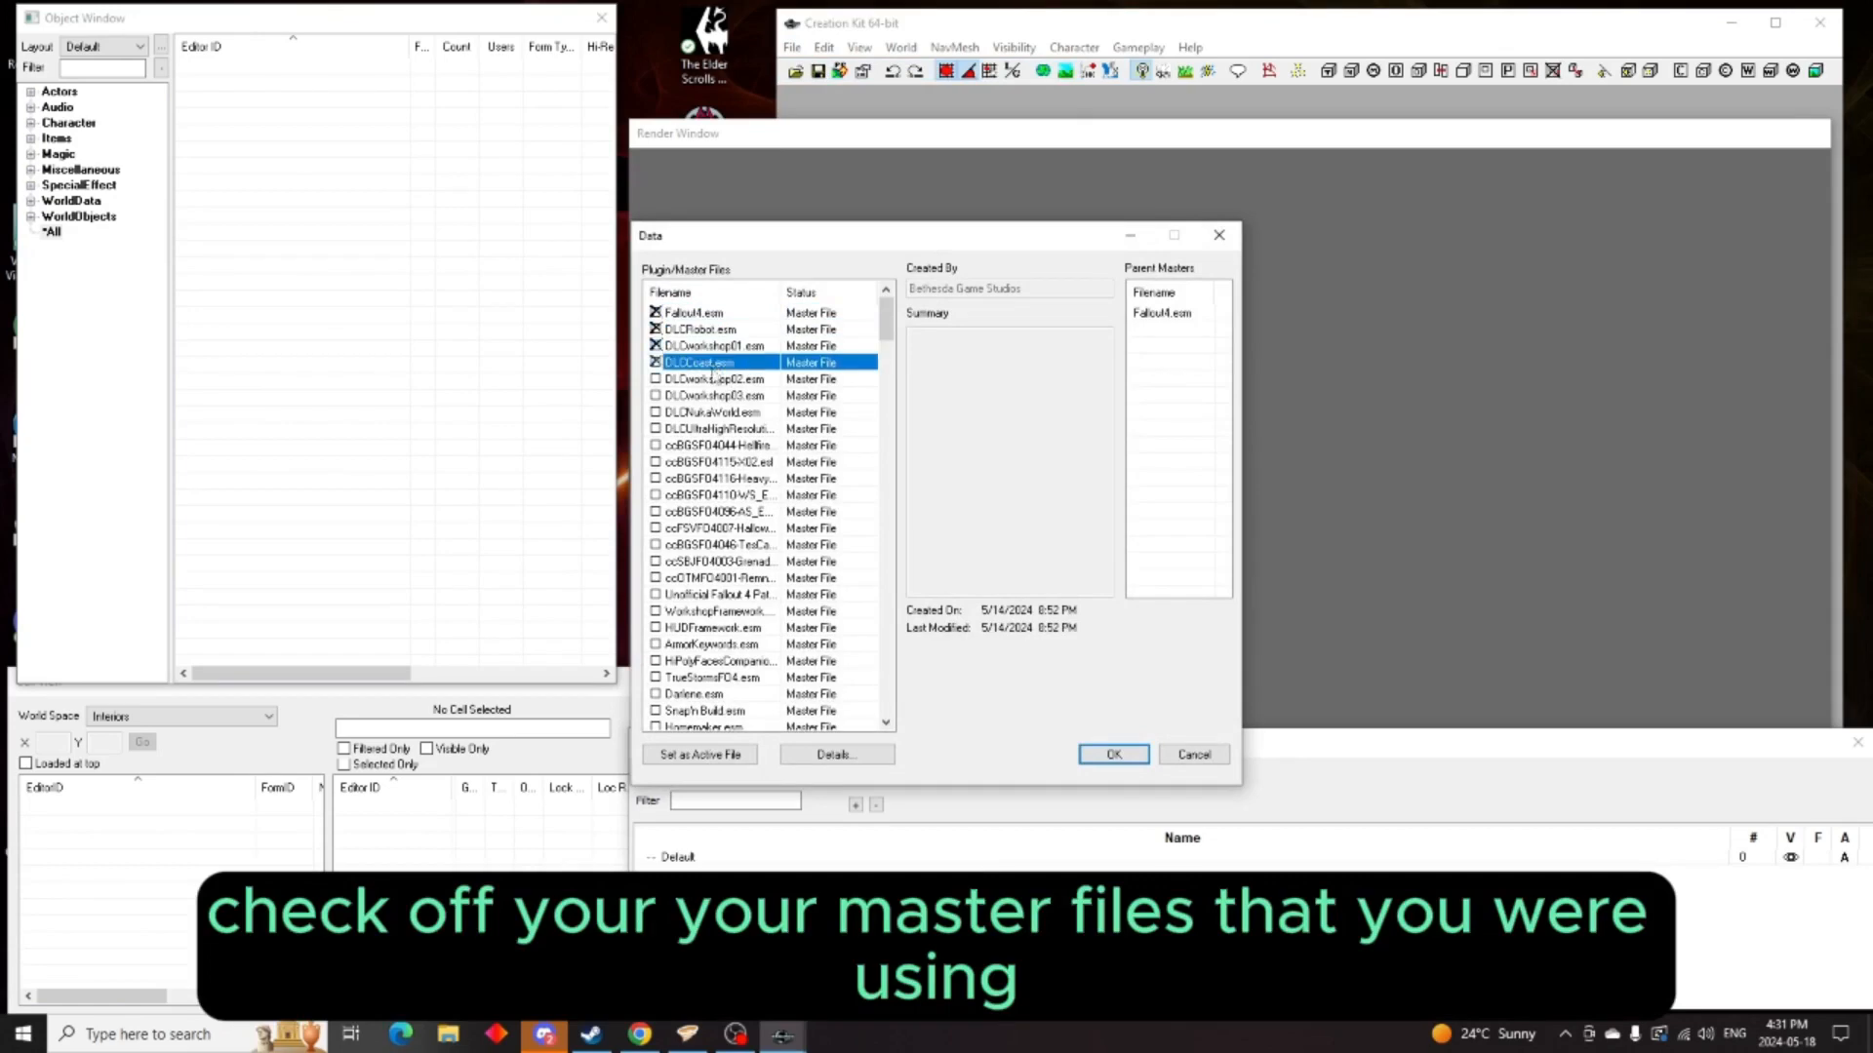
pyautogui.doubleClick(716, 379)
pyautogui.doubleClick(718, 396)
pyautogui.doubleClick(716, 413)
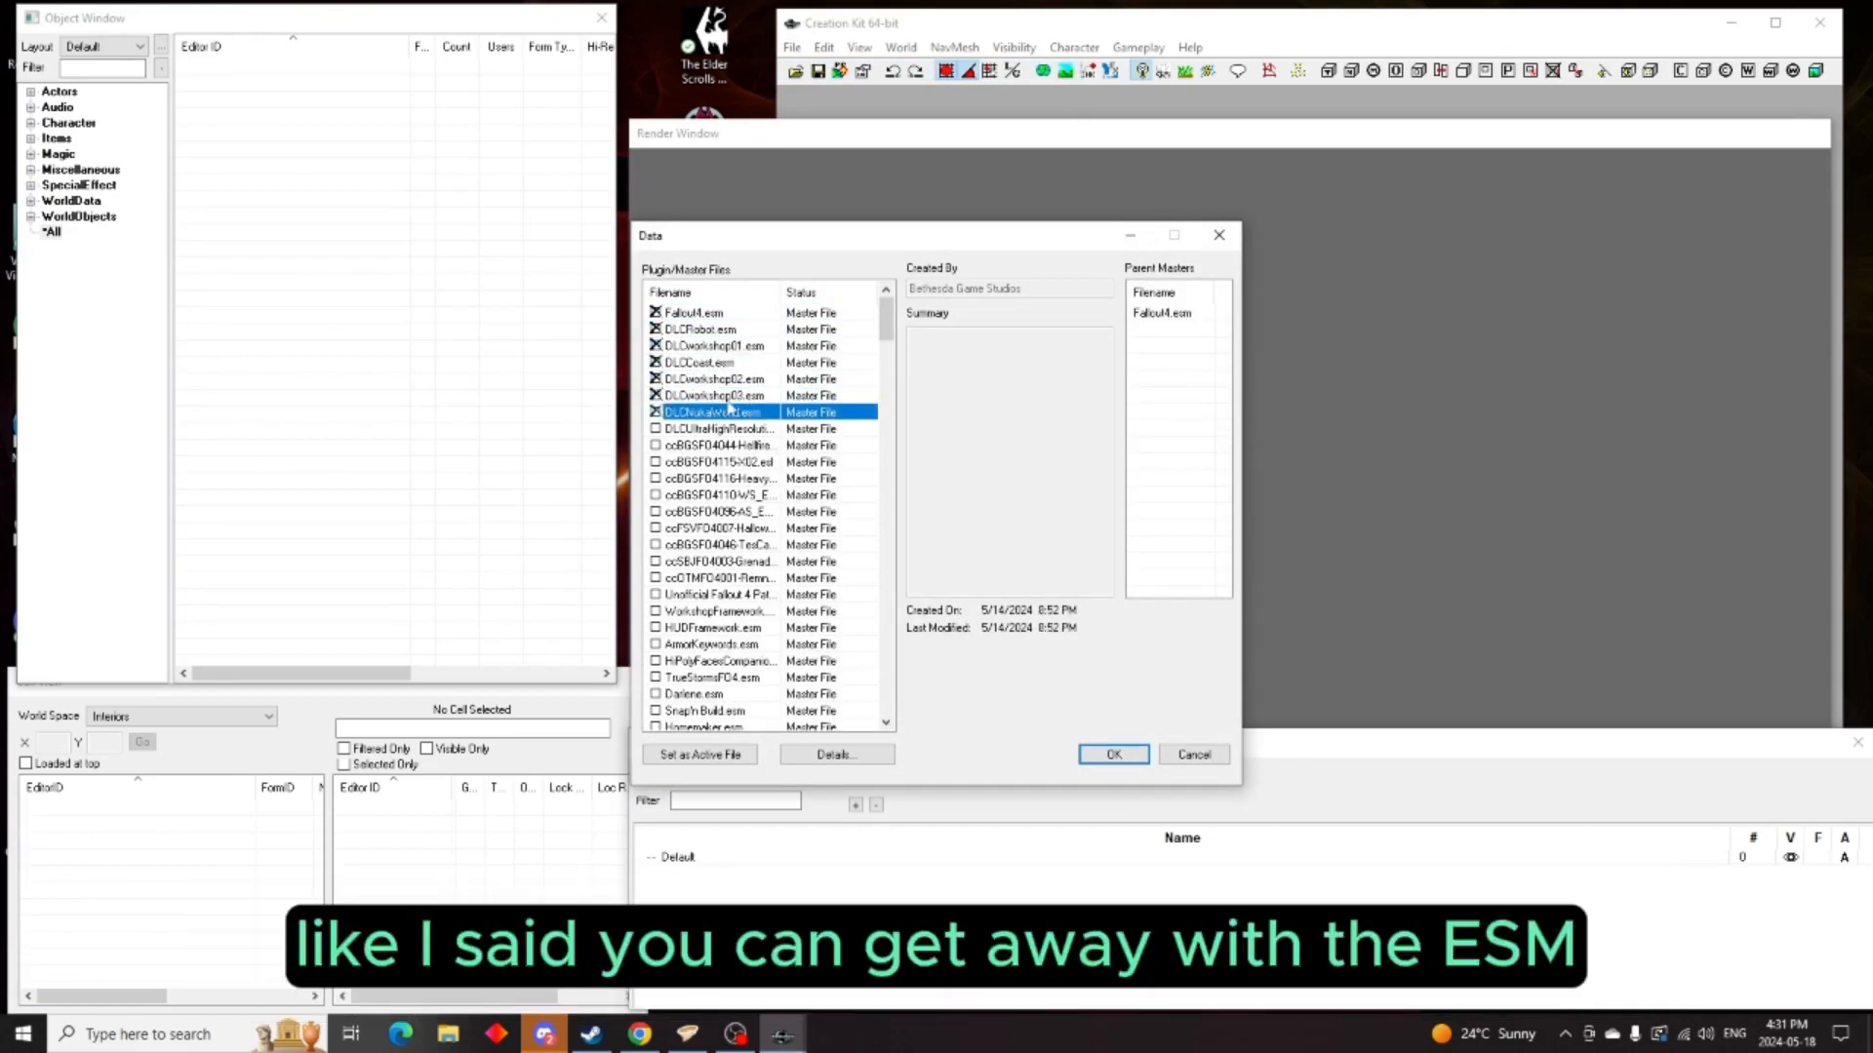
# Find Abby Township.esp in the data file list, set it as the active file, and load it together with the marked masters
pyautogui.scroll(-3, 760, 548)
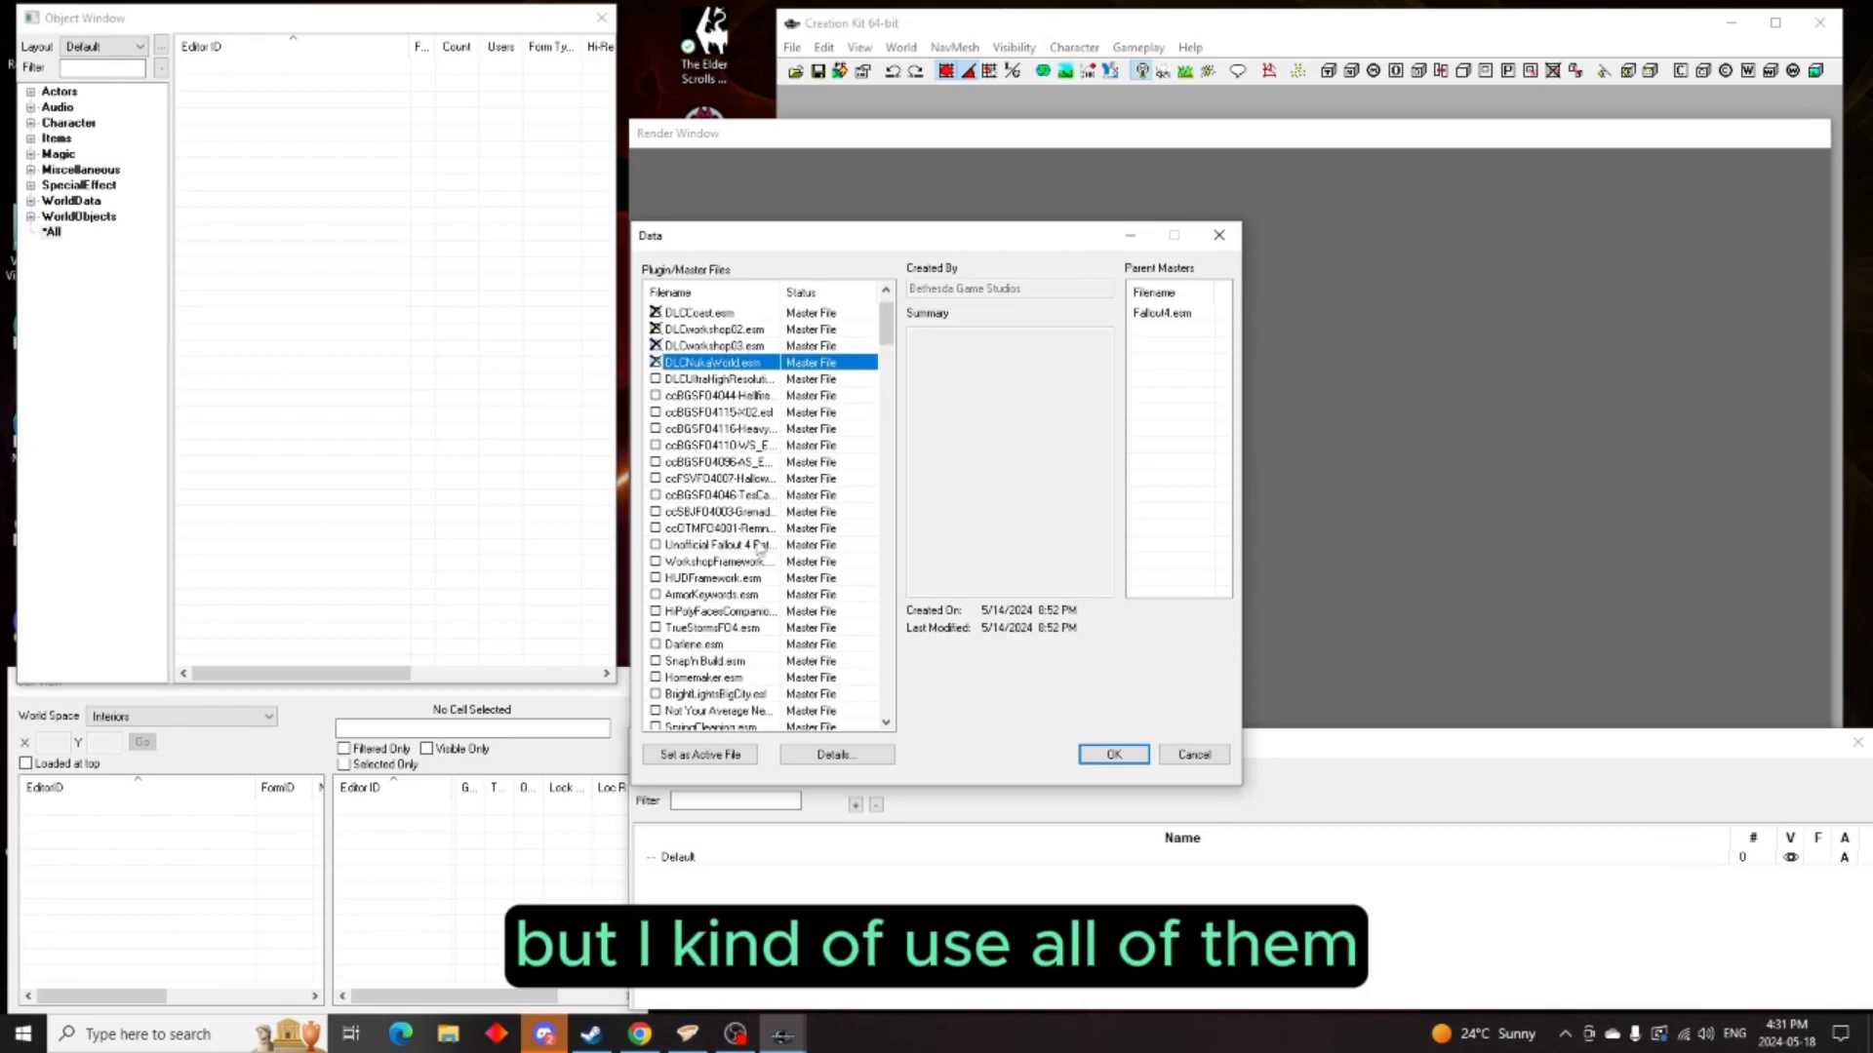
pyautogui.scroll(-4, 760, 548)
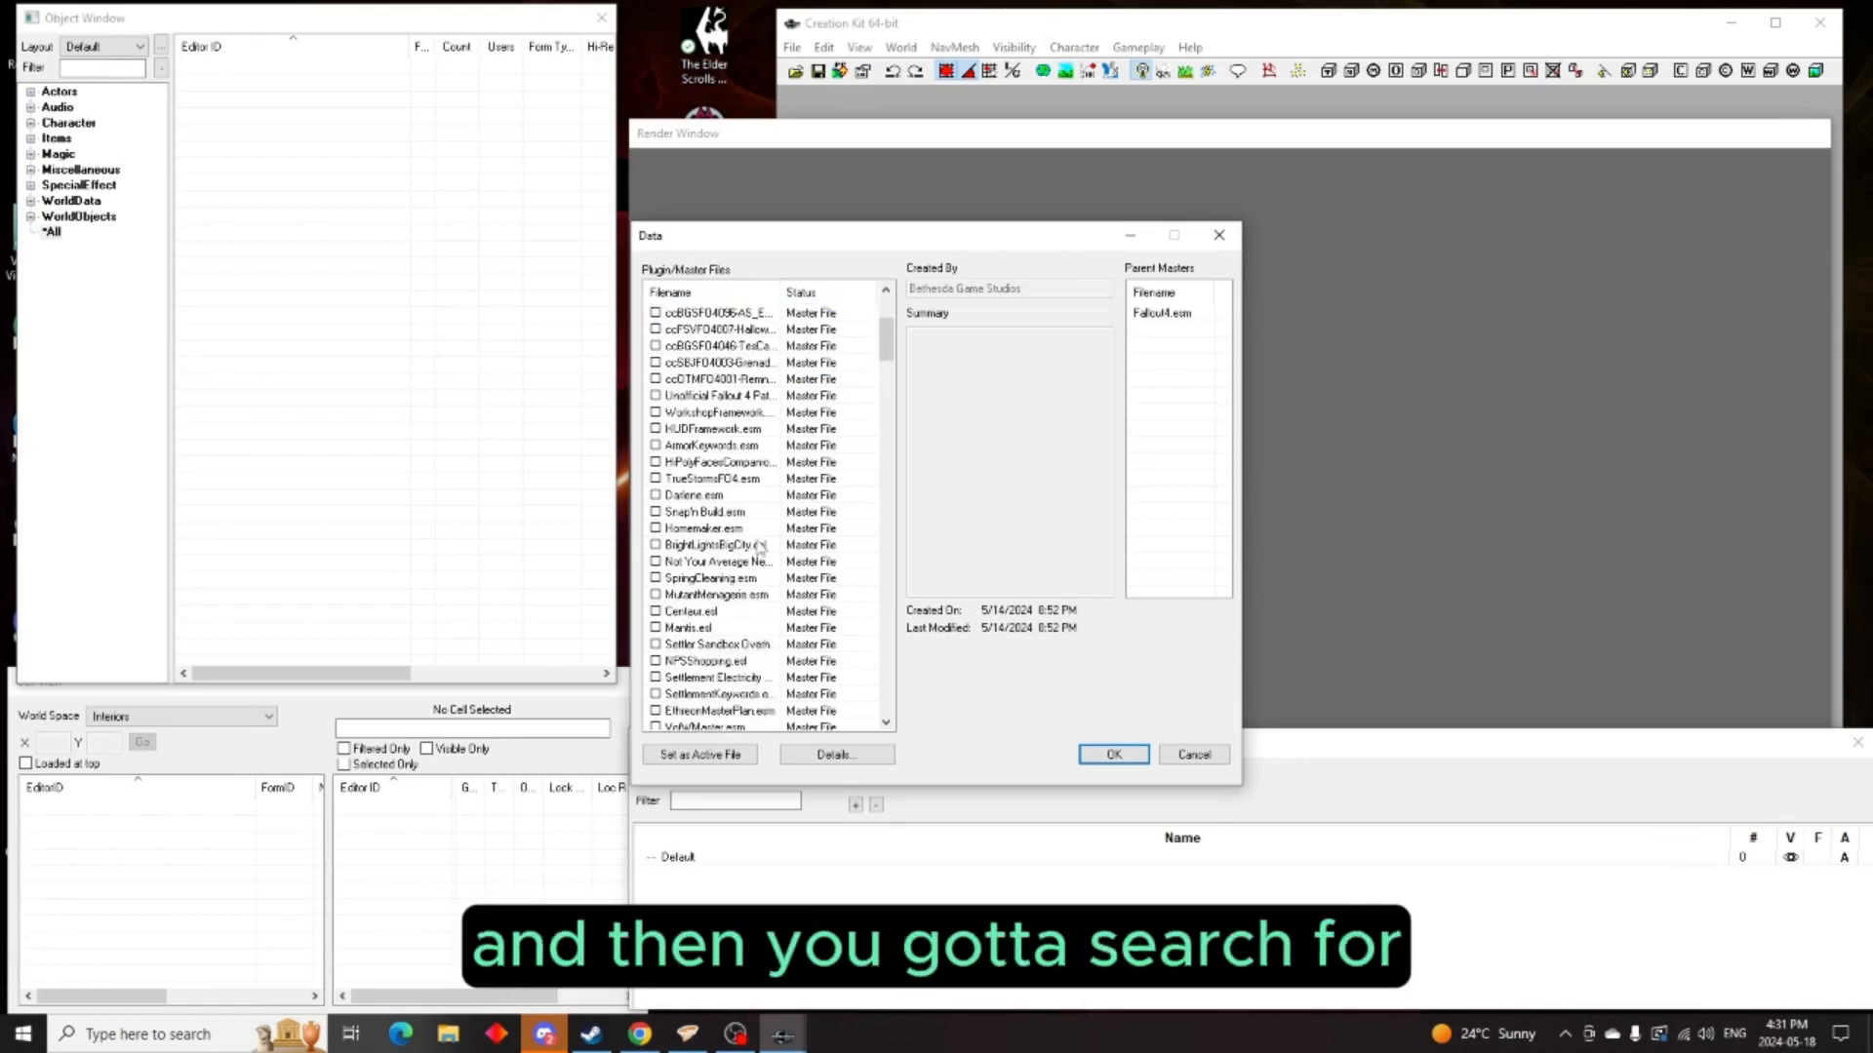
pyautogui.scroll(-3, 760, 548)
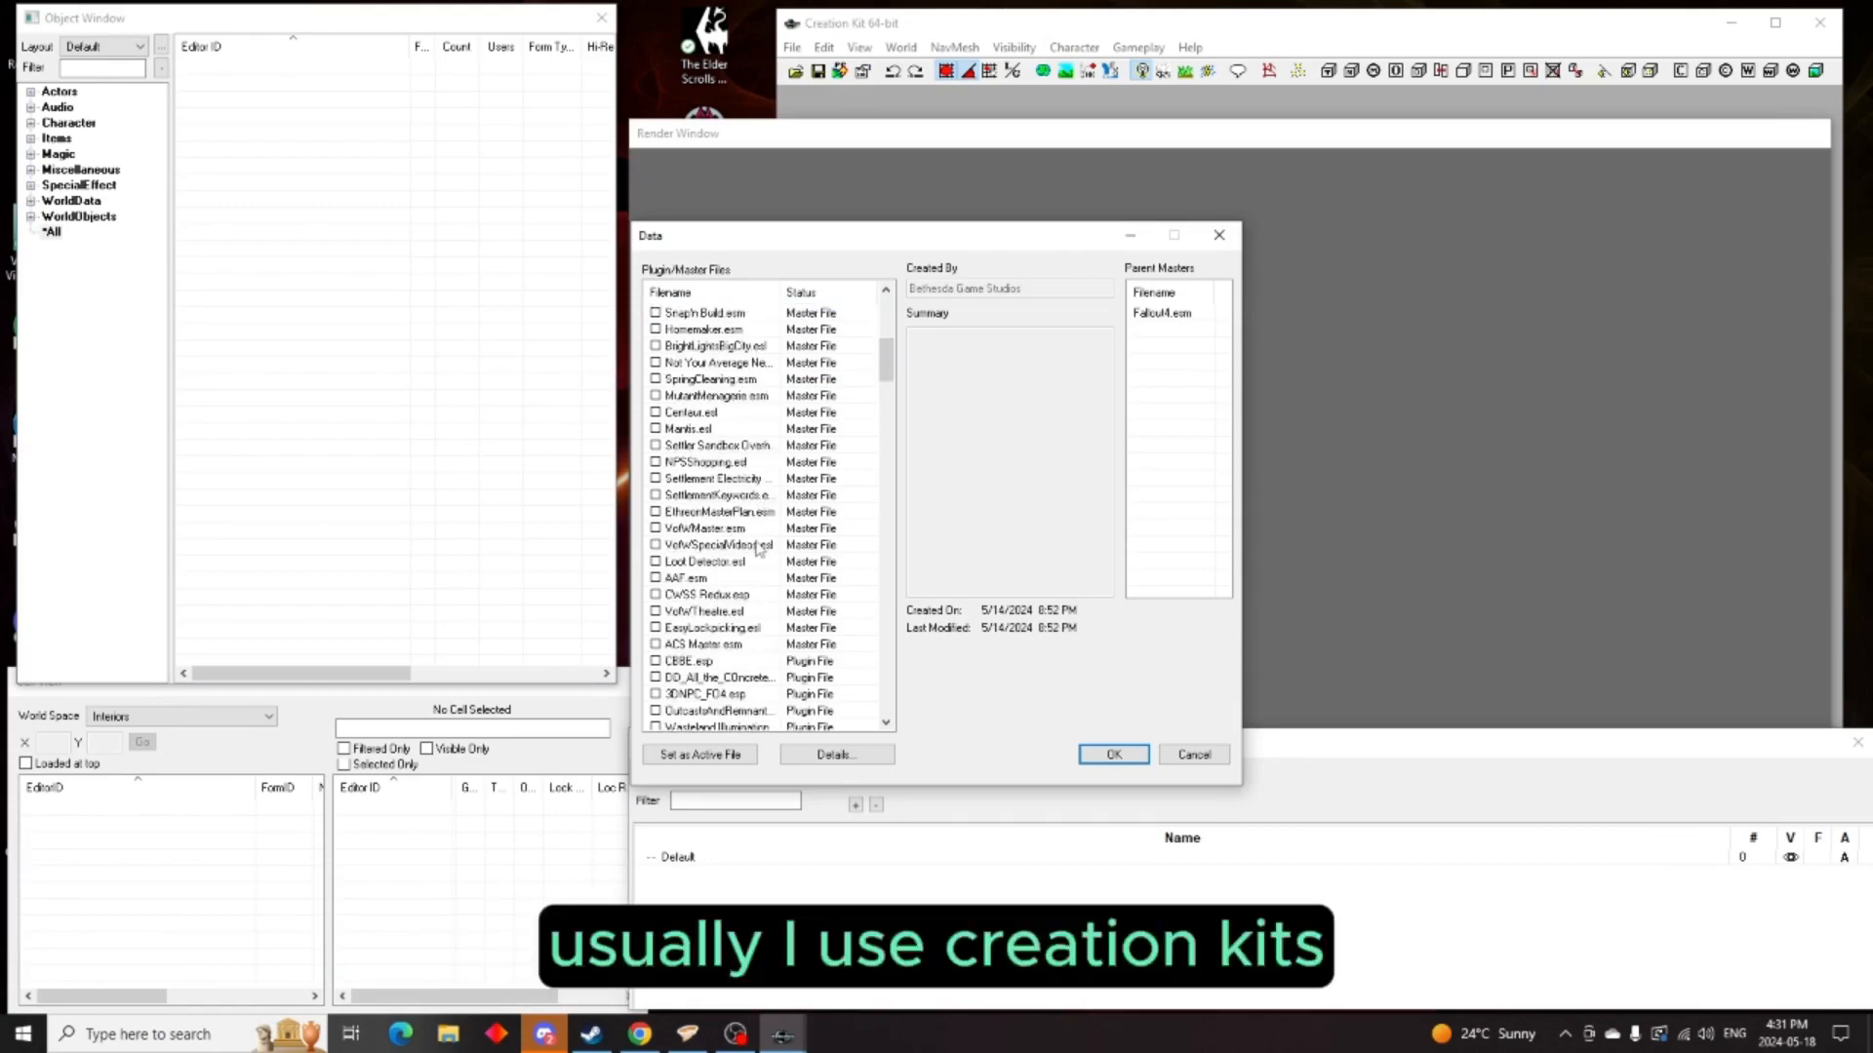
pyautogui.scroll(-1, 760, 548)
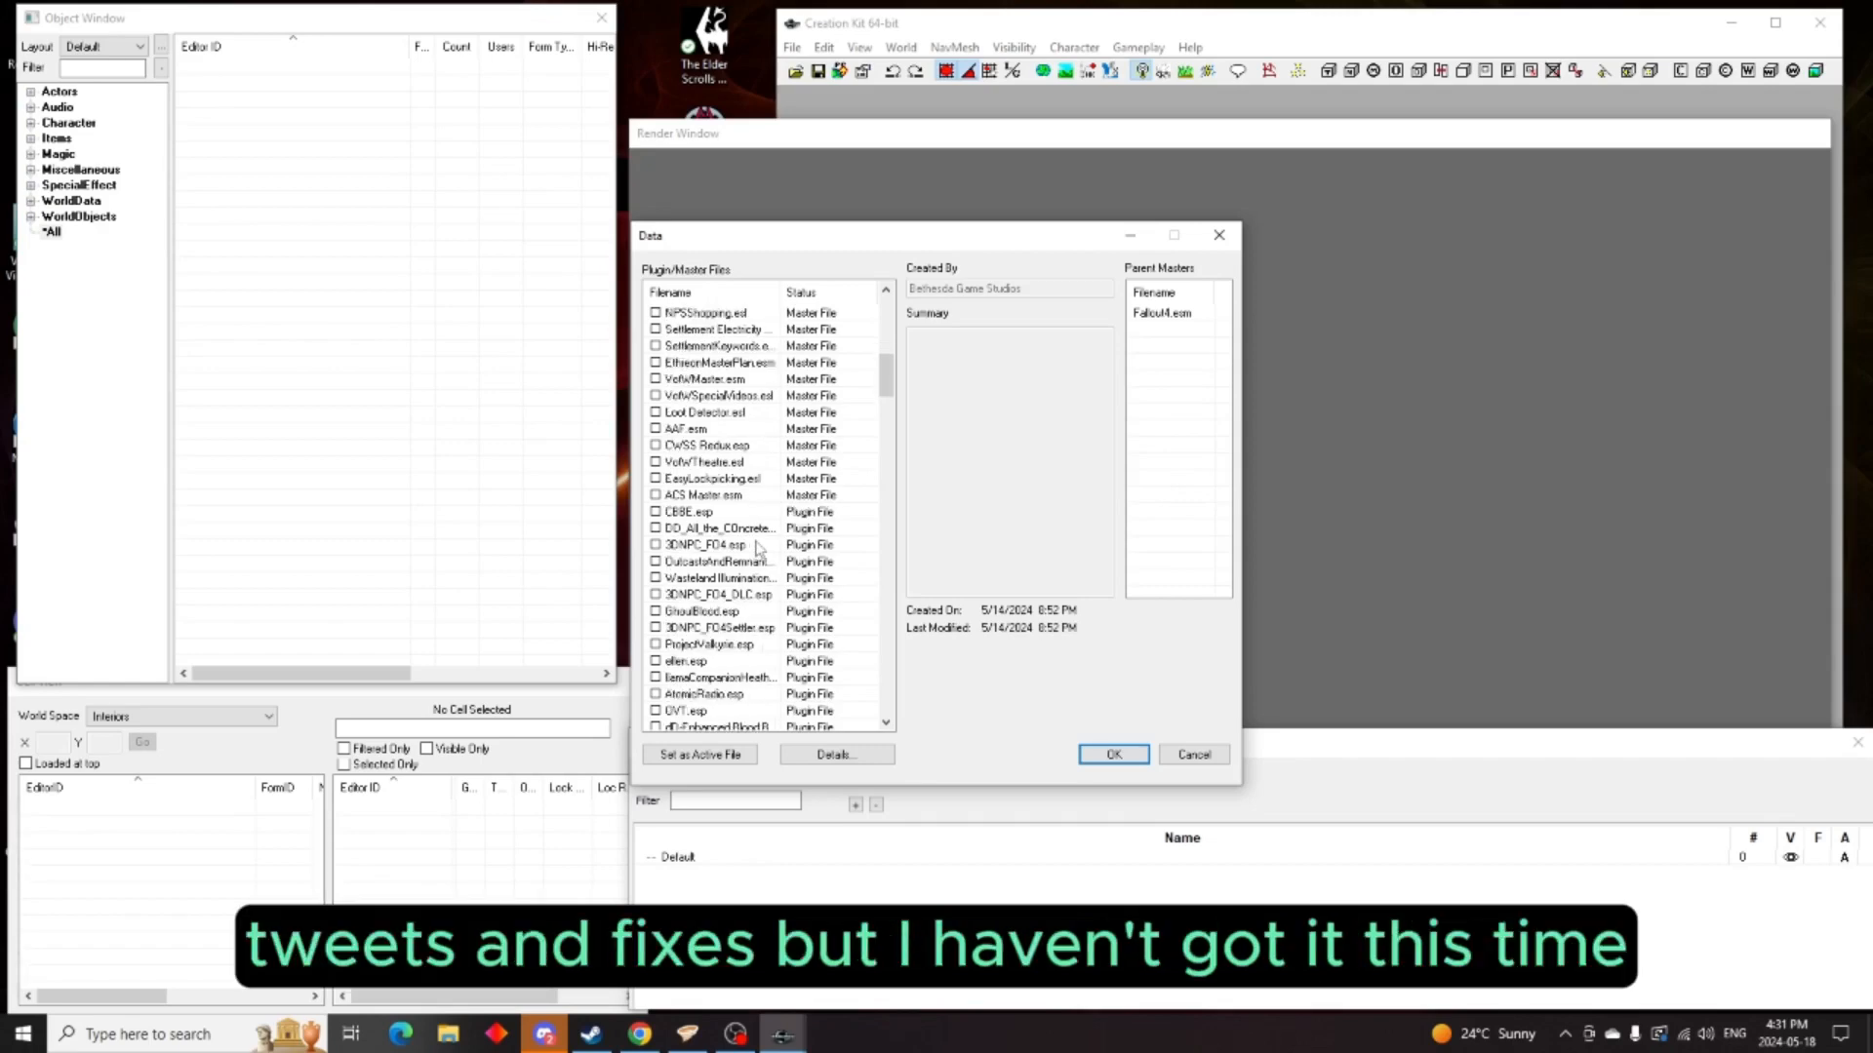
pyautogui.scroll(-2, 760, 548)
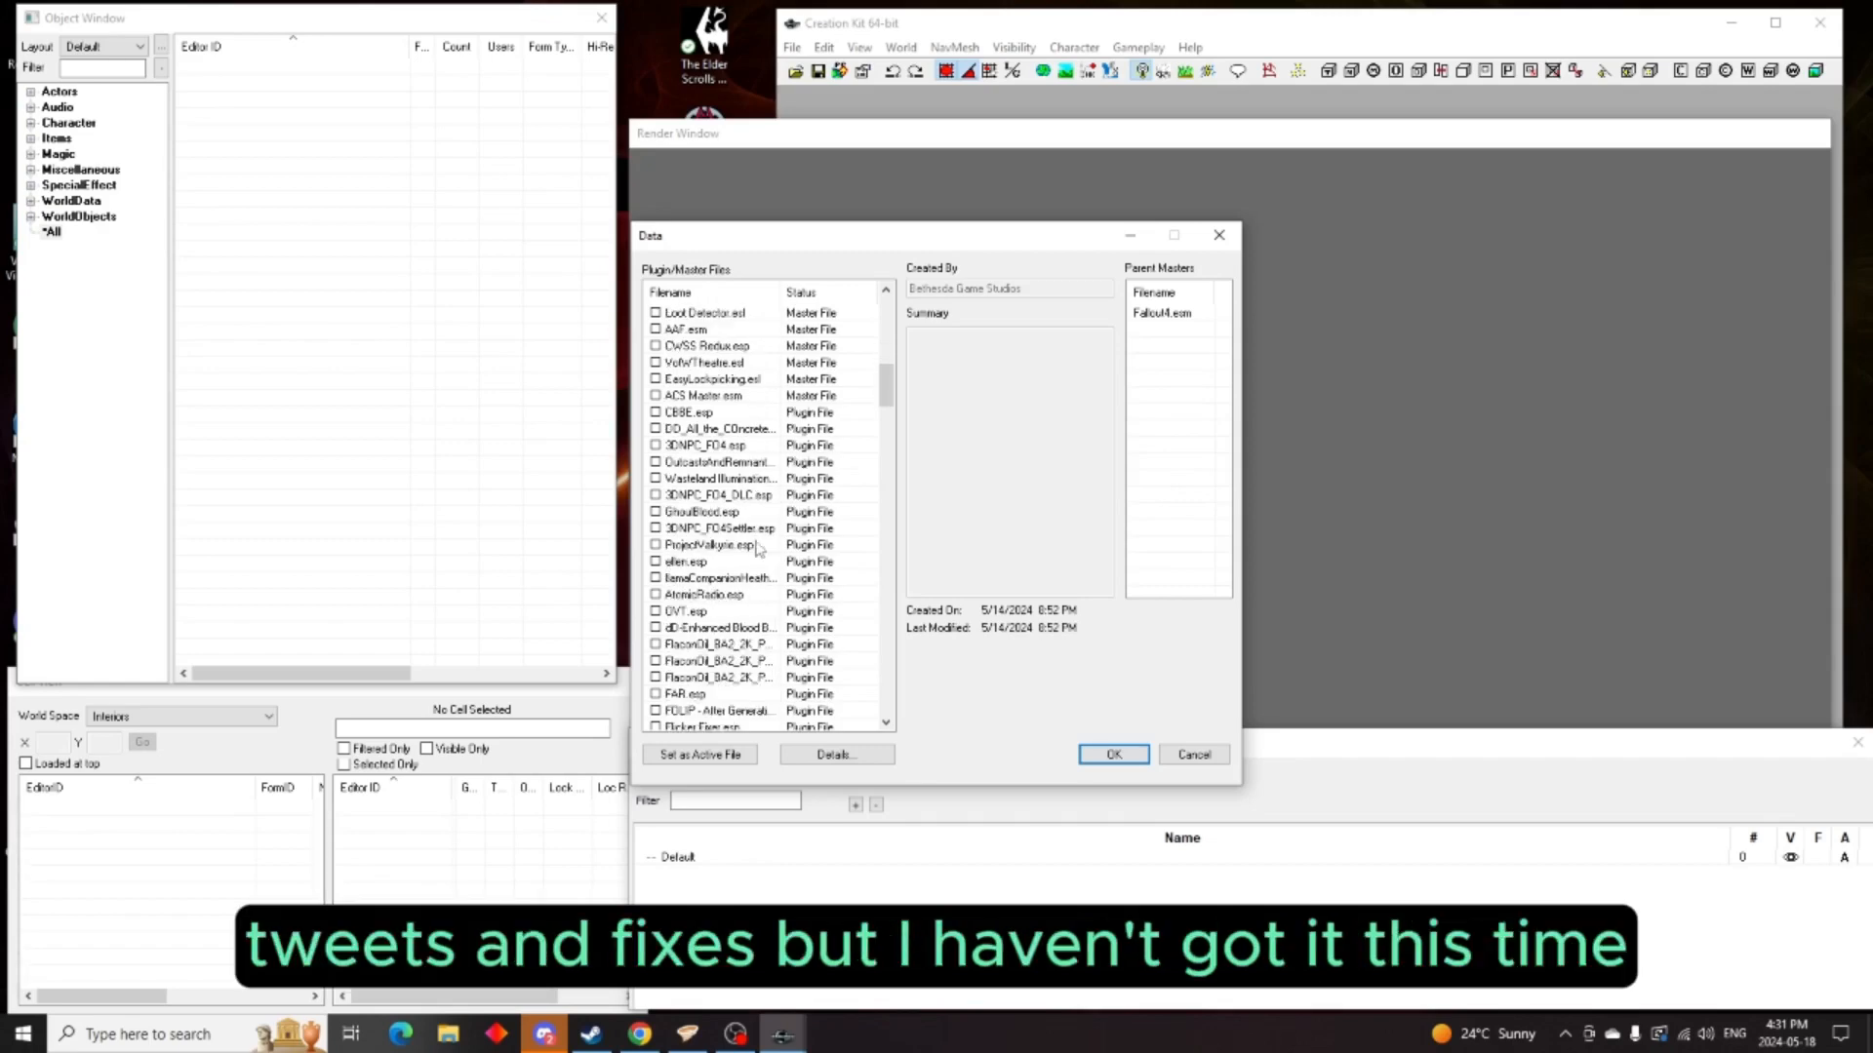
pyautogui.scroll(-2, 760, 548)
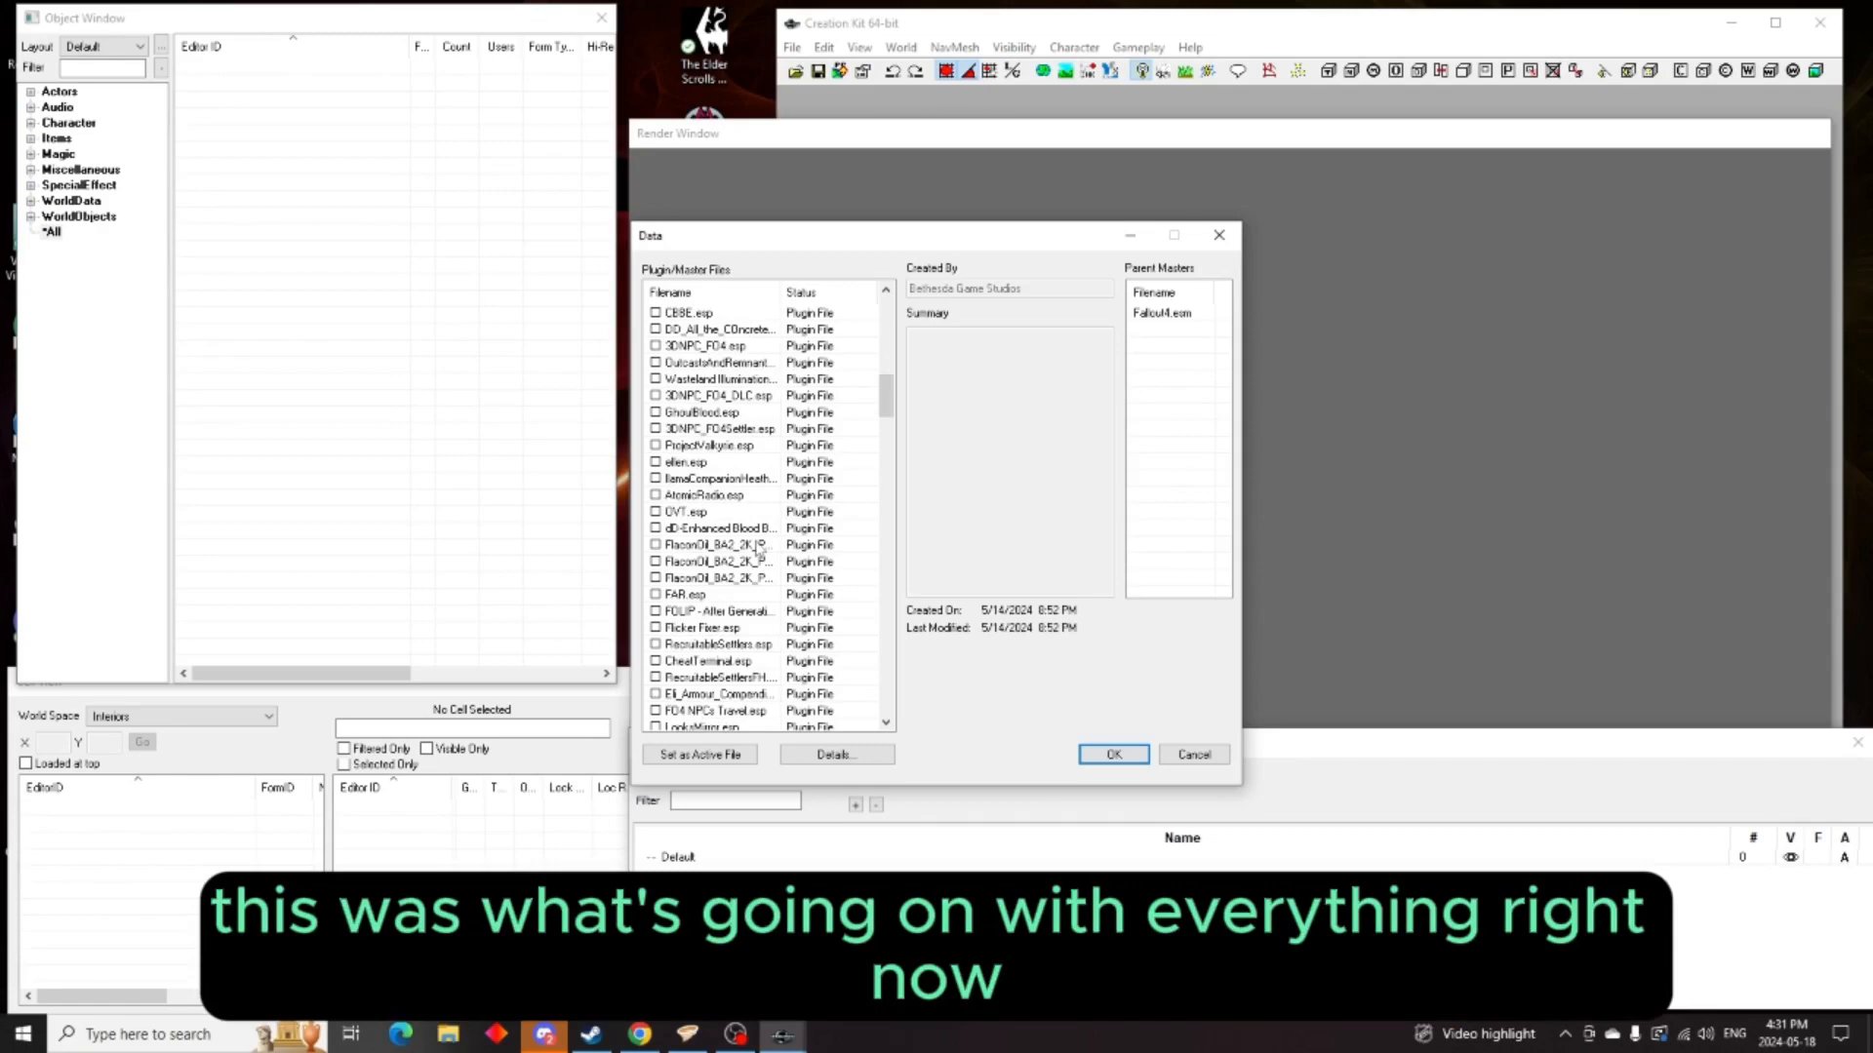
pyautogui.scroll(-2, 760, 548)
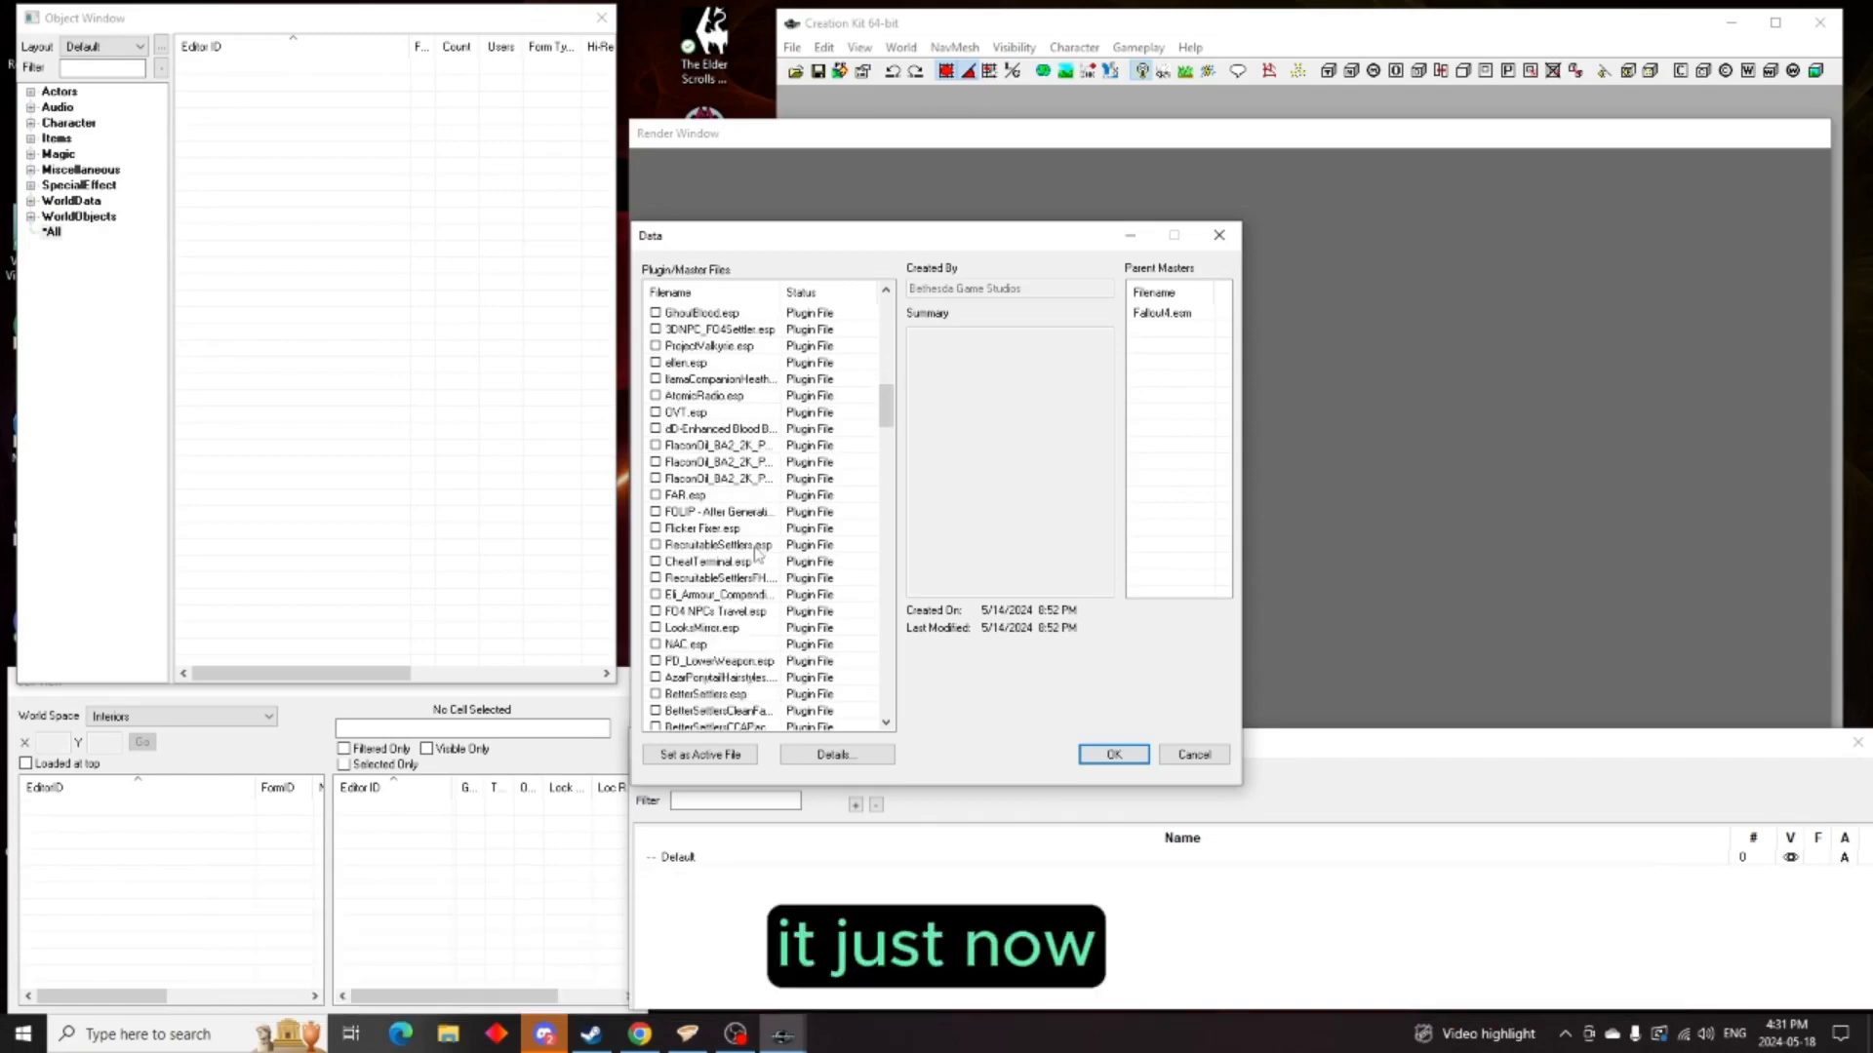
pyautogui.scroll(-4, 757, 553)
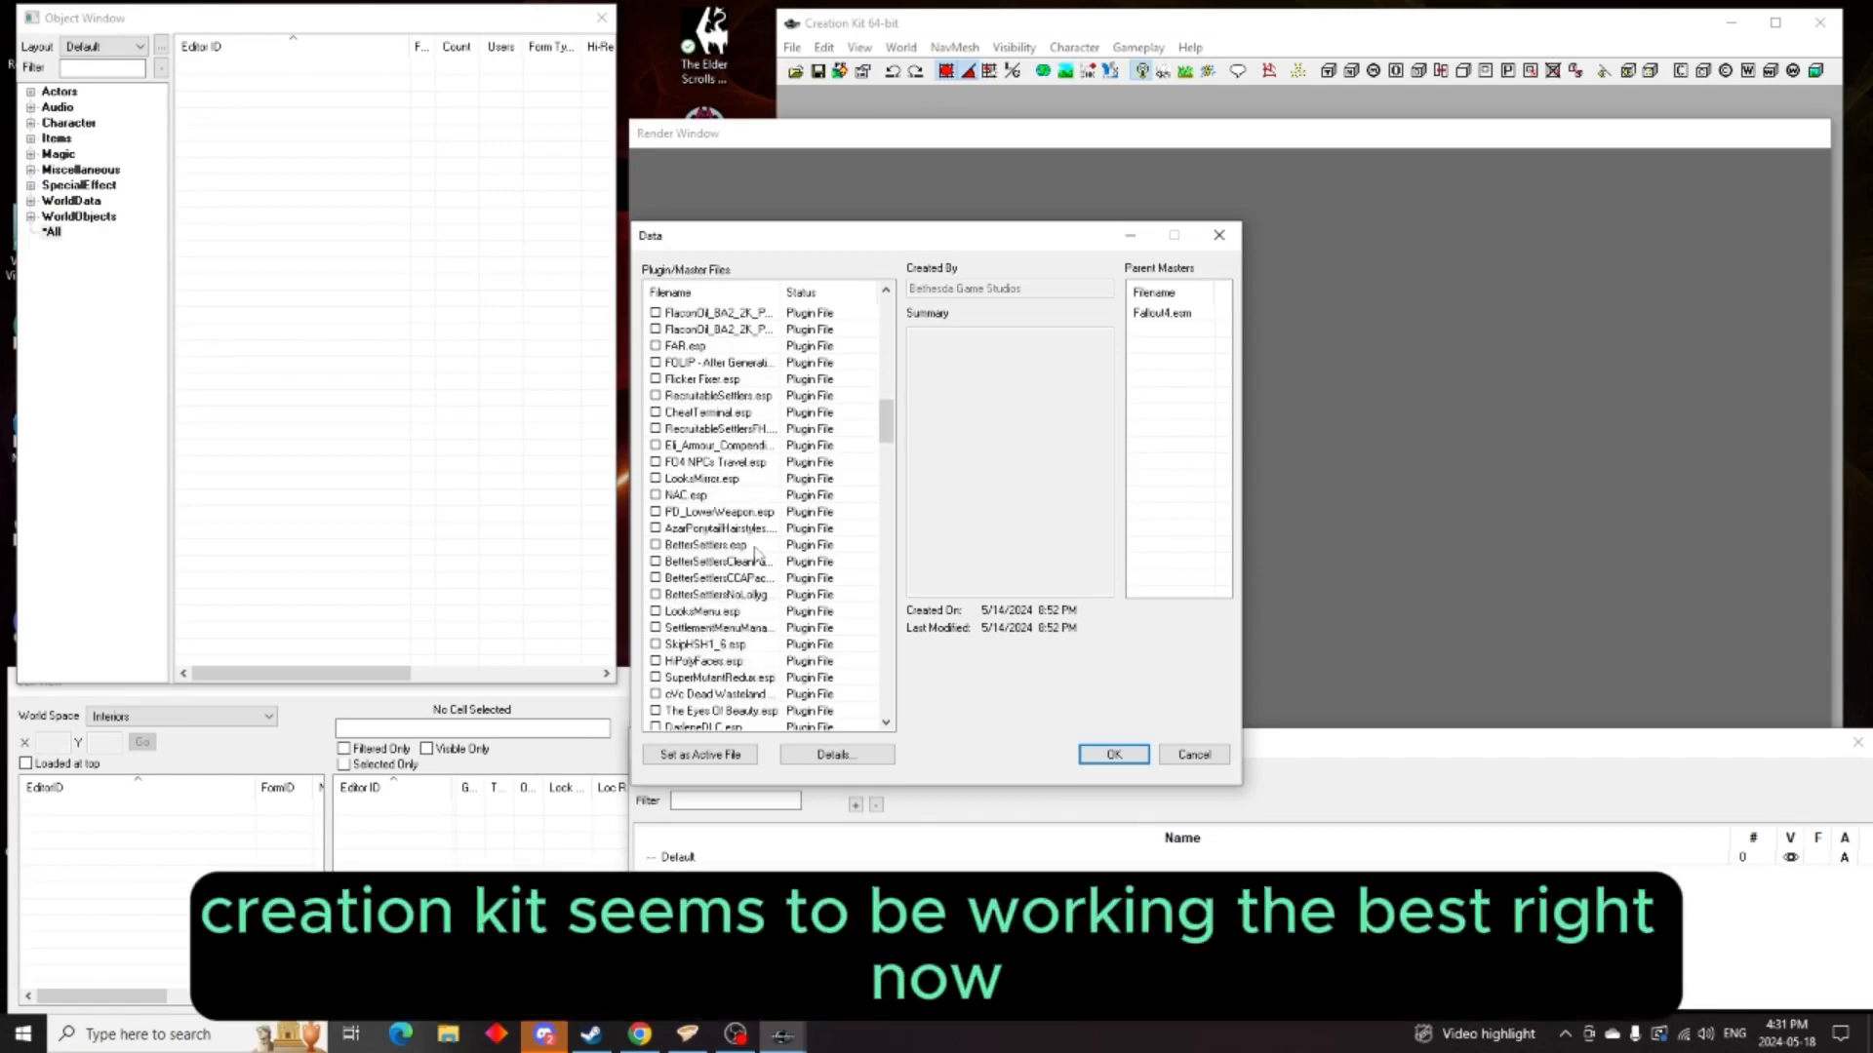
pyautogui.scroll(-3, 758, 553)
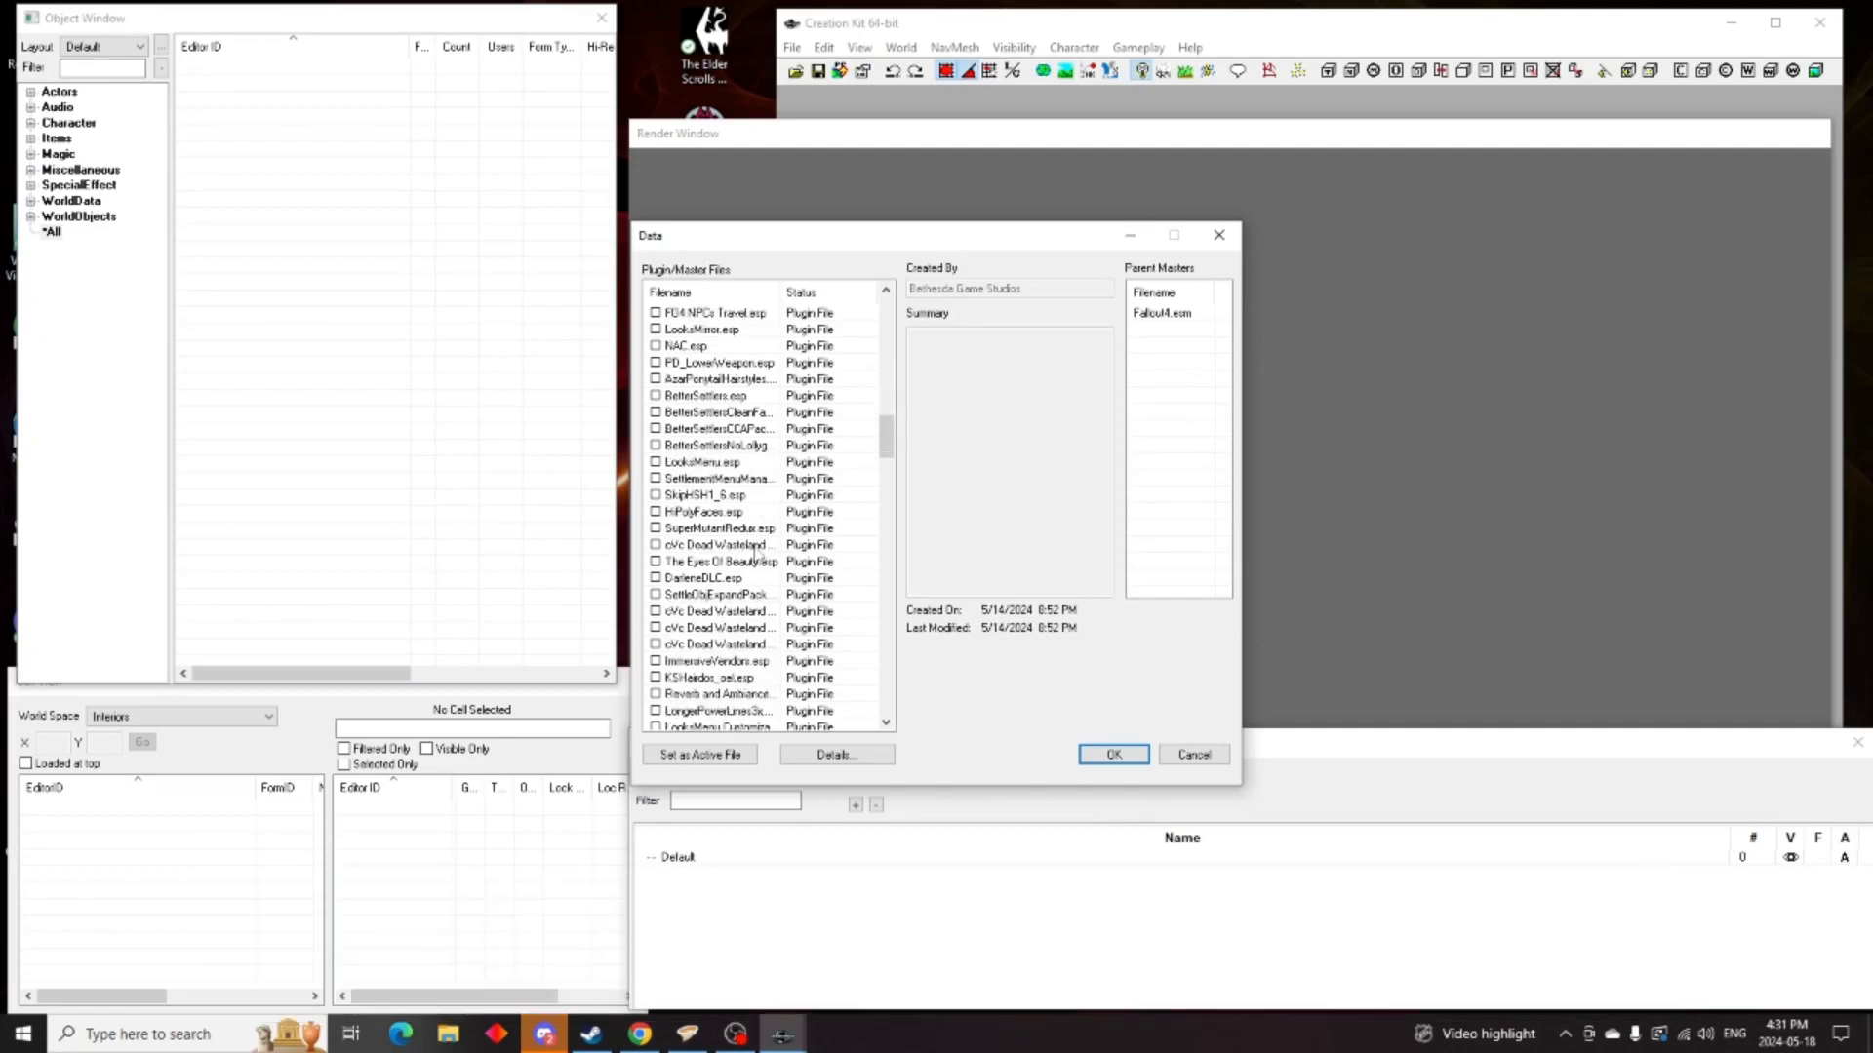
pyautogui.scroll(-3, 758, 553)
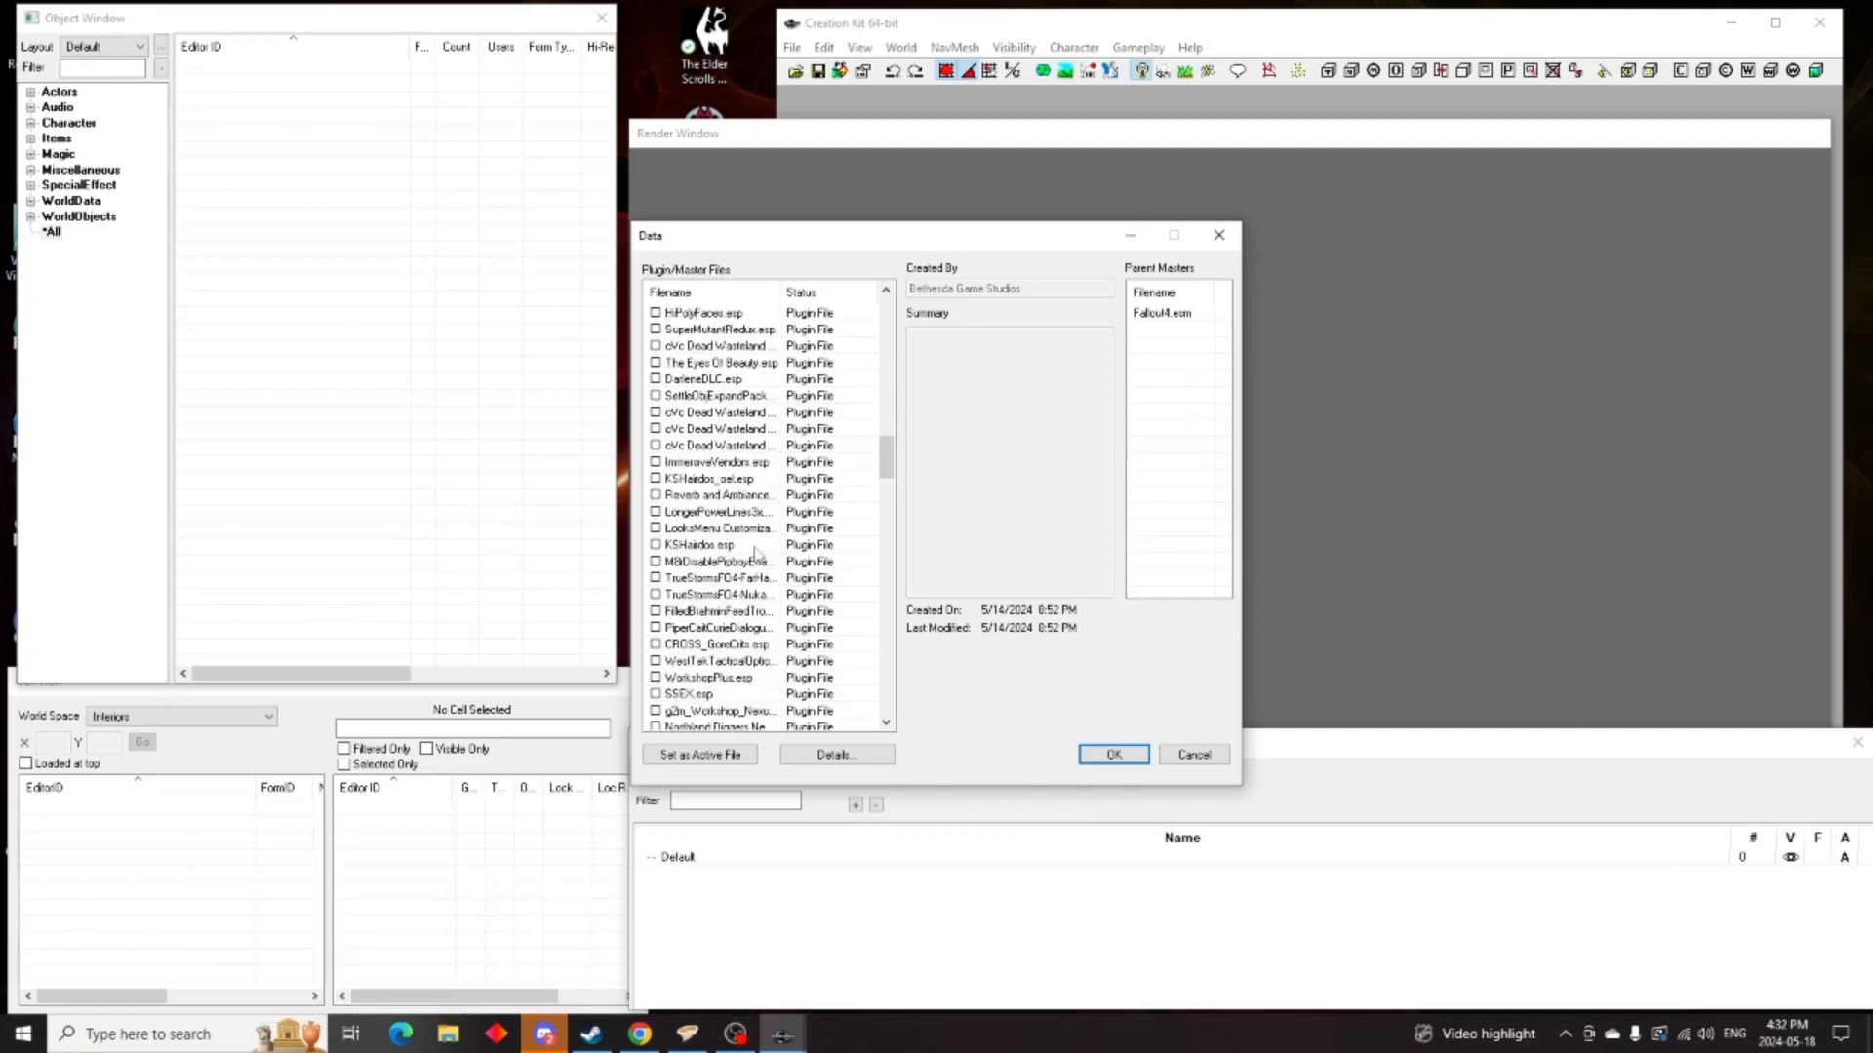
pyautogui.scroll(-1, 758, 553)
pyautogui.scroll(-1, 758, 553)
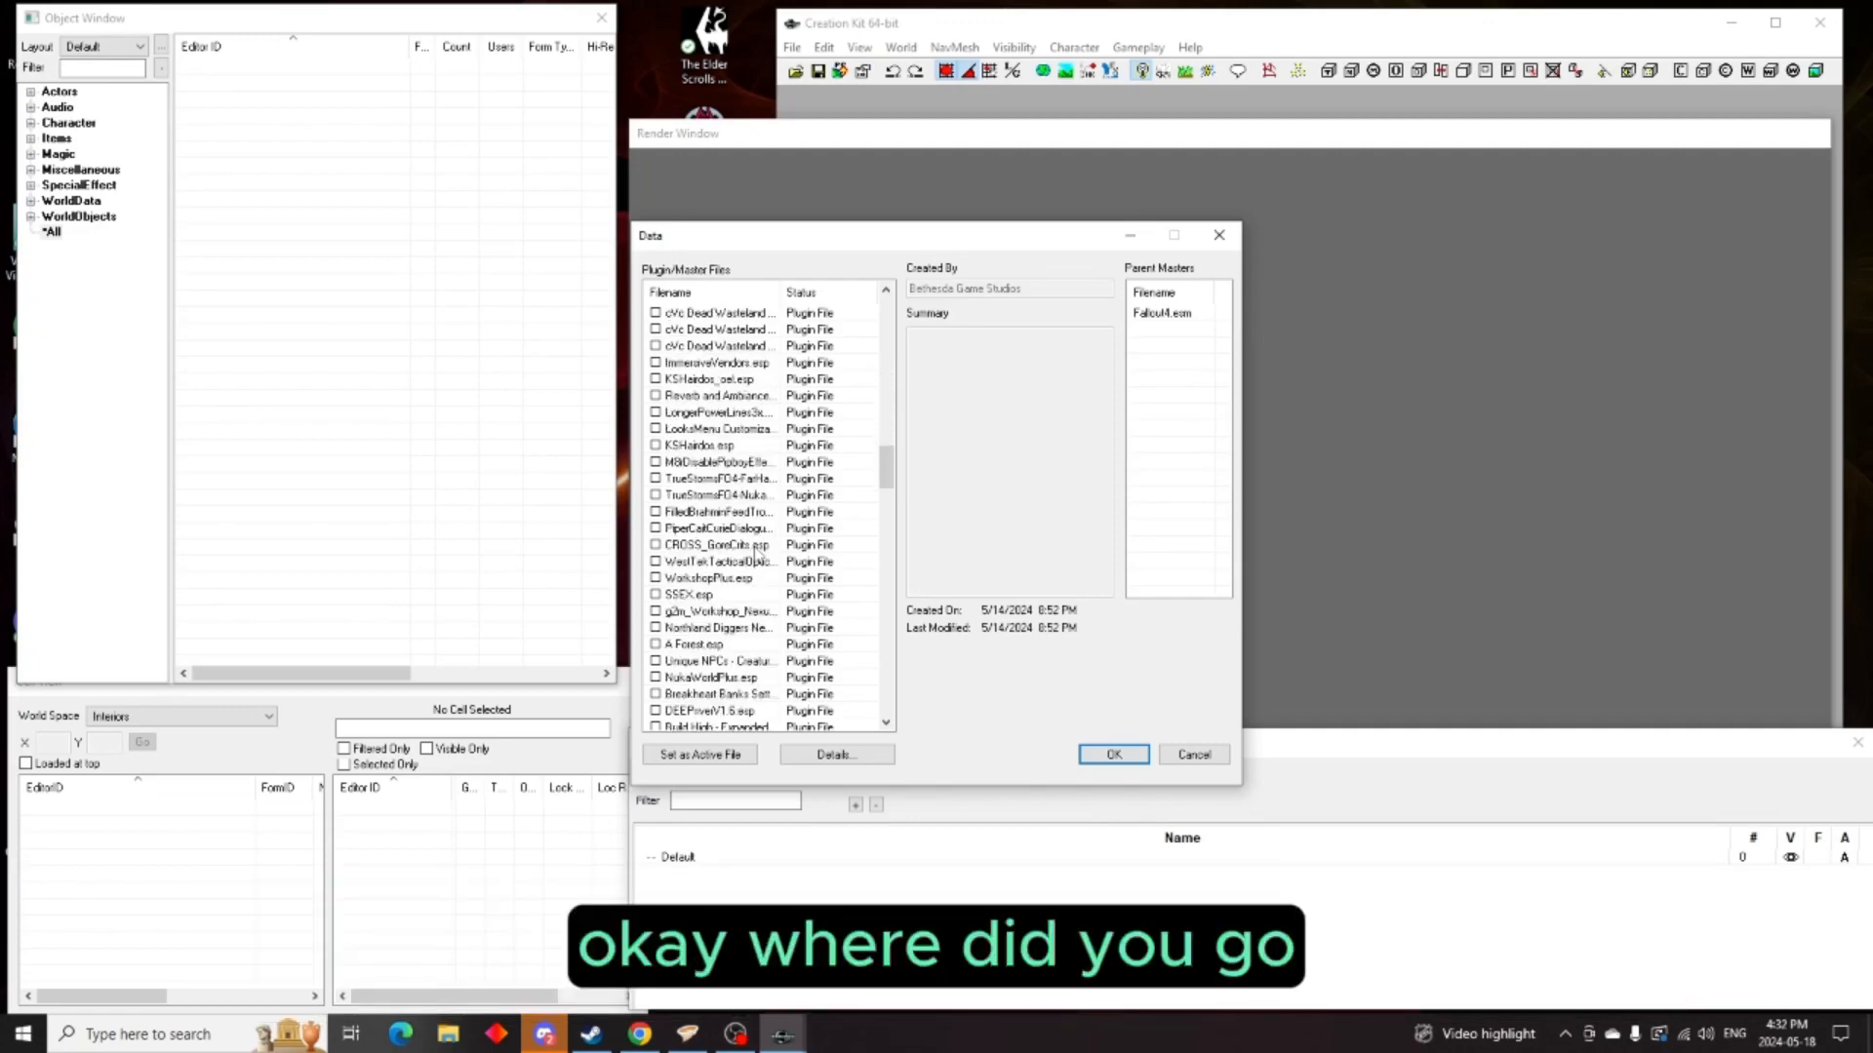
pyautogui.scroll(-1, 758, 553)
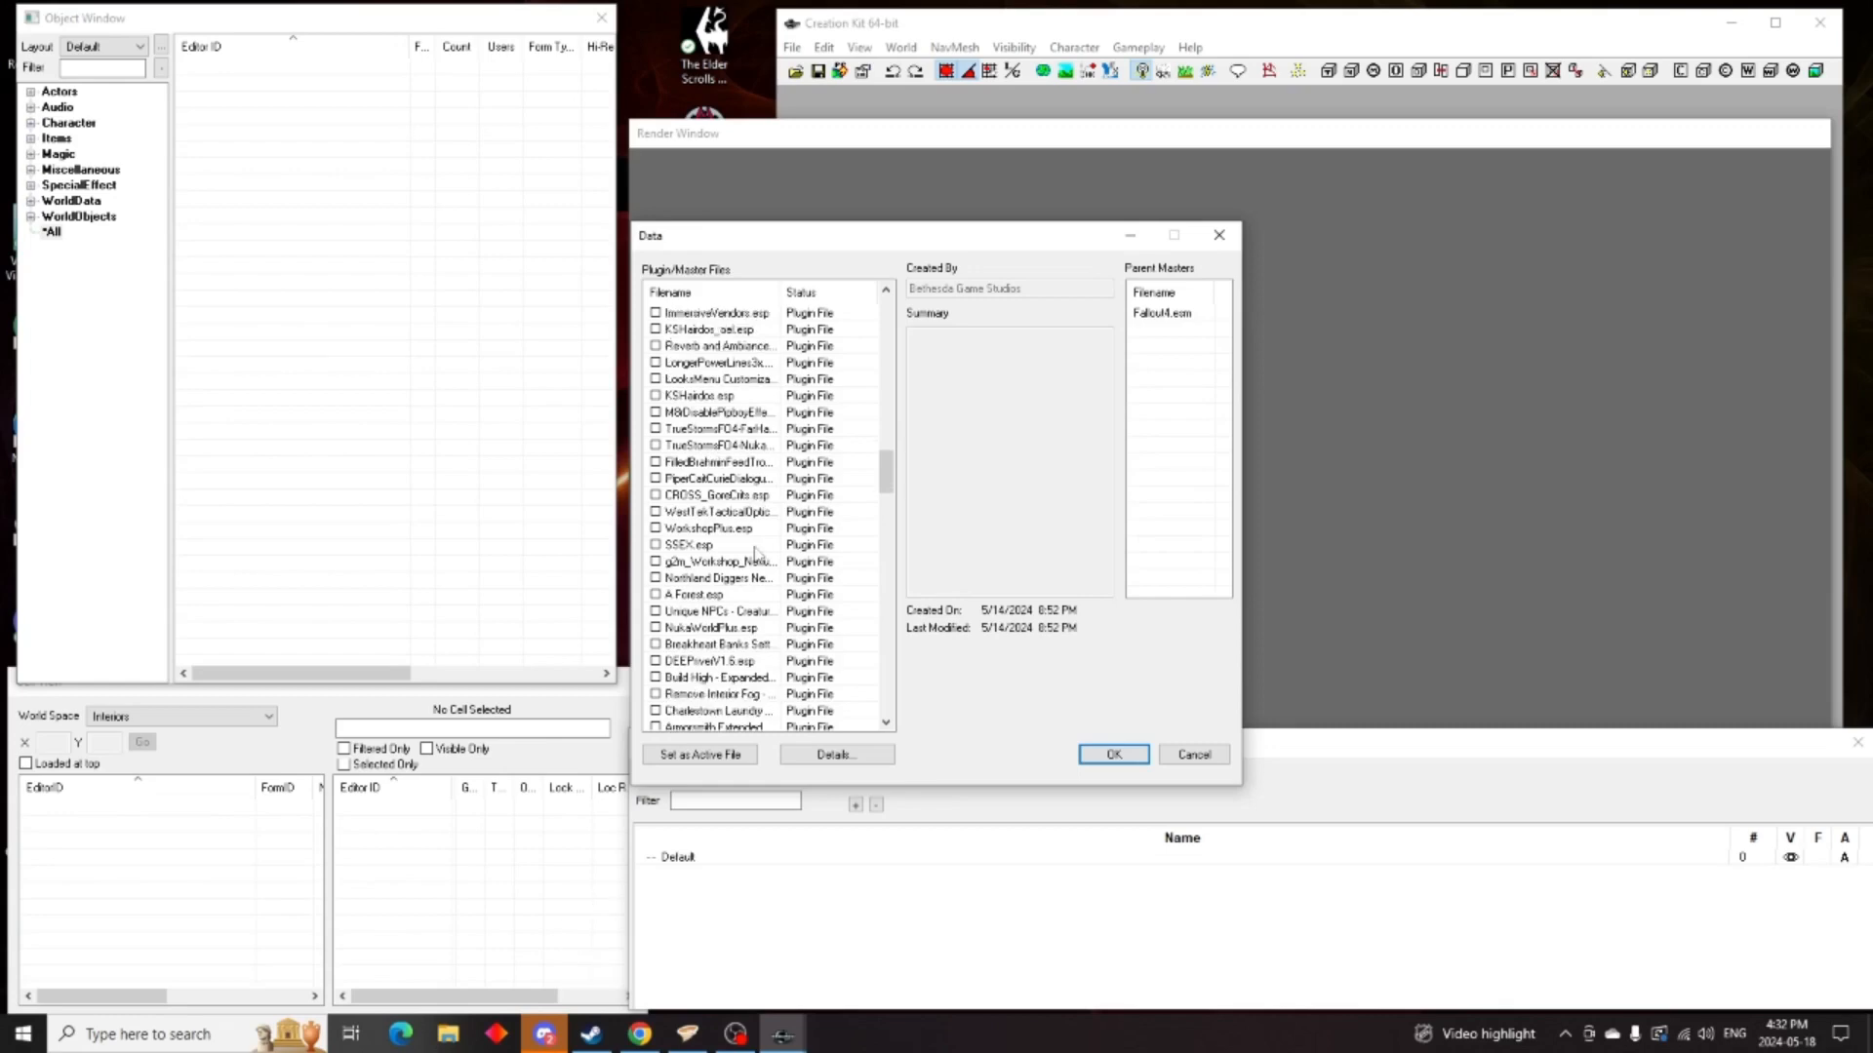
pyautogui.scroll(-1, 758, 553)
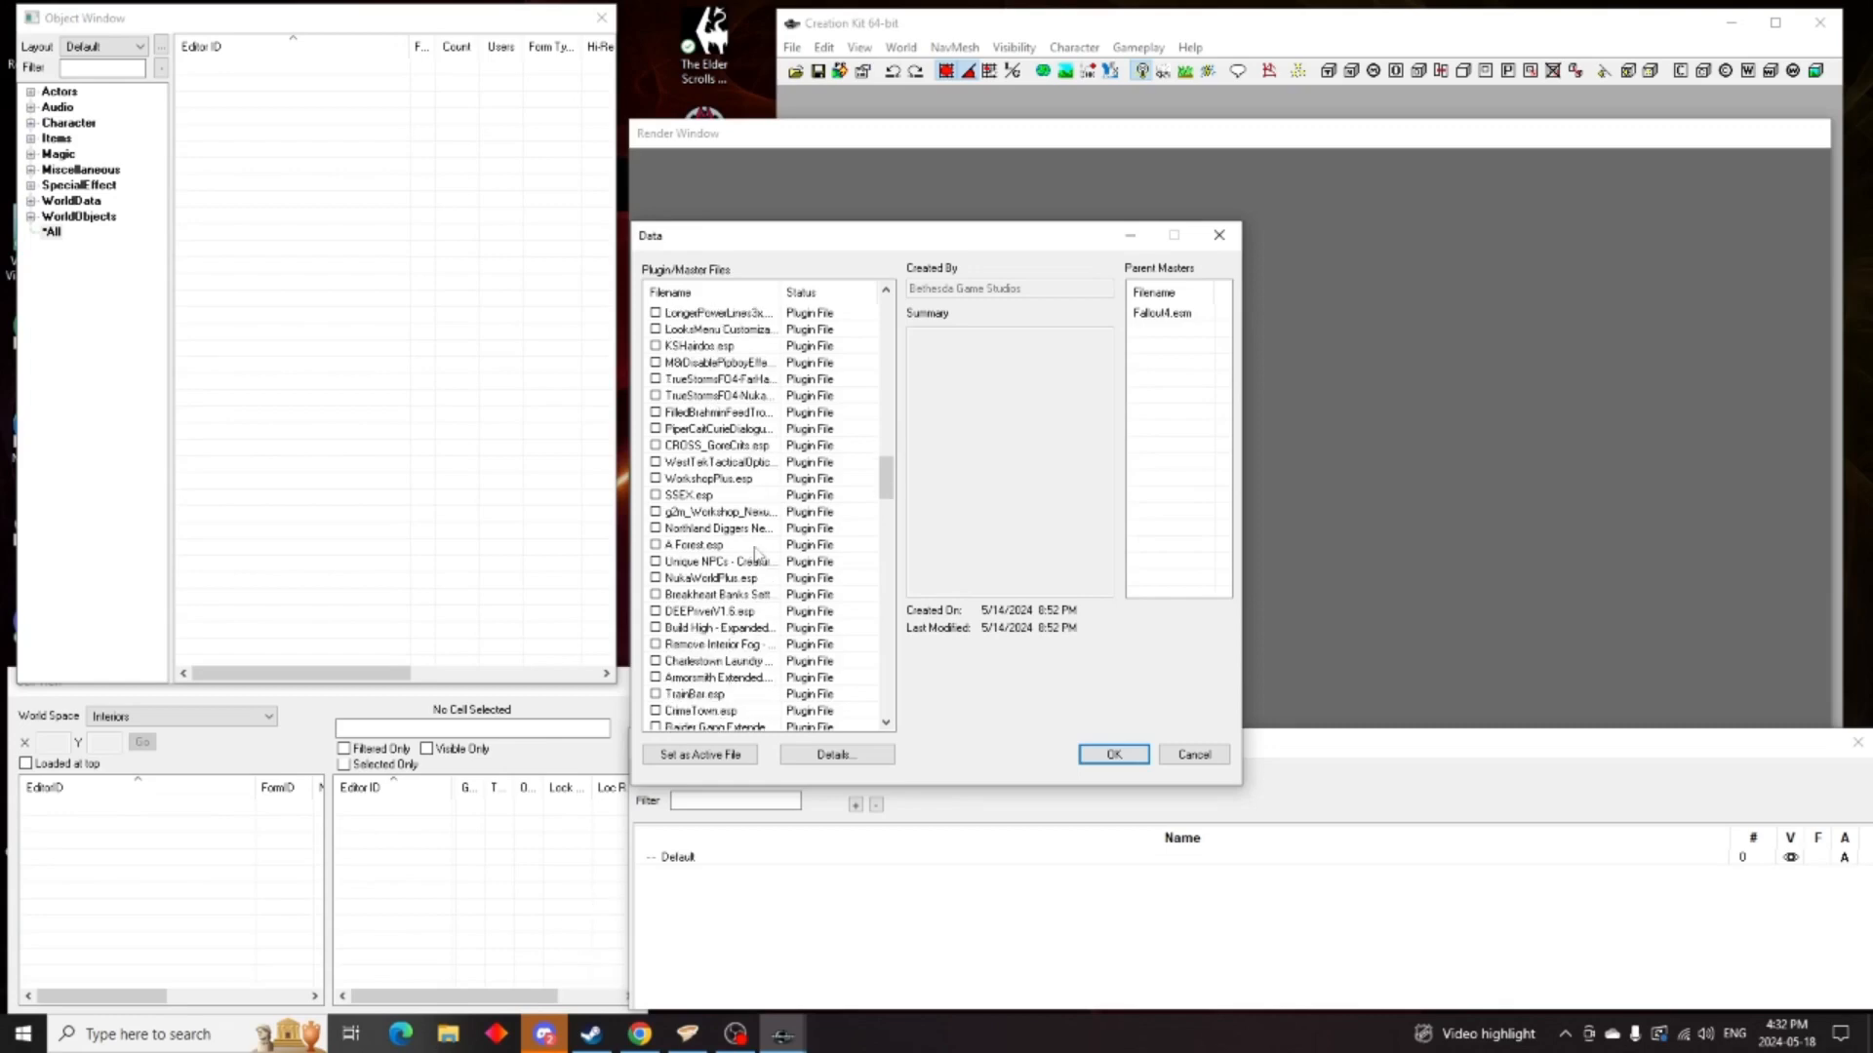
pyautogui.scroll(-1, 758, 553)
pyautogui.scroll(-1, 758, 553)
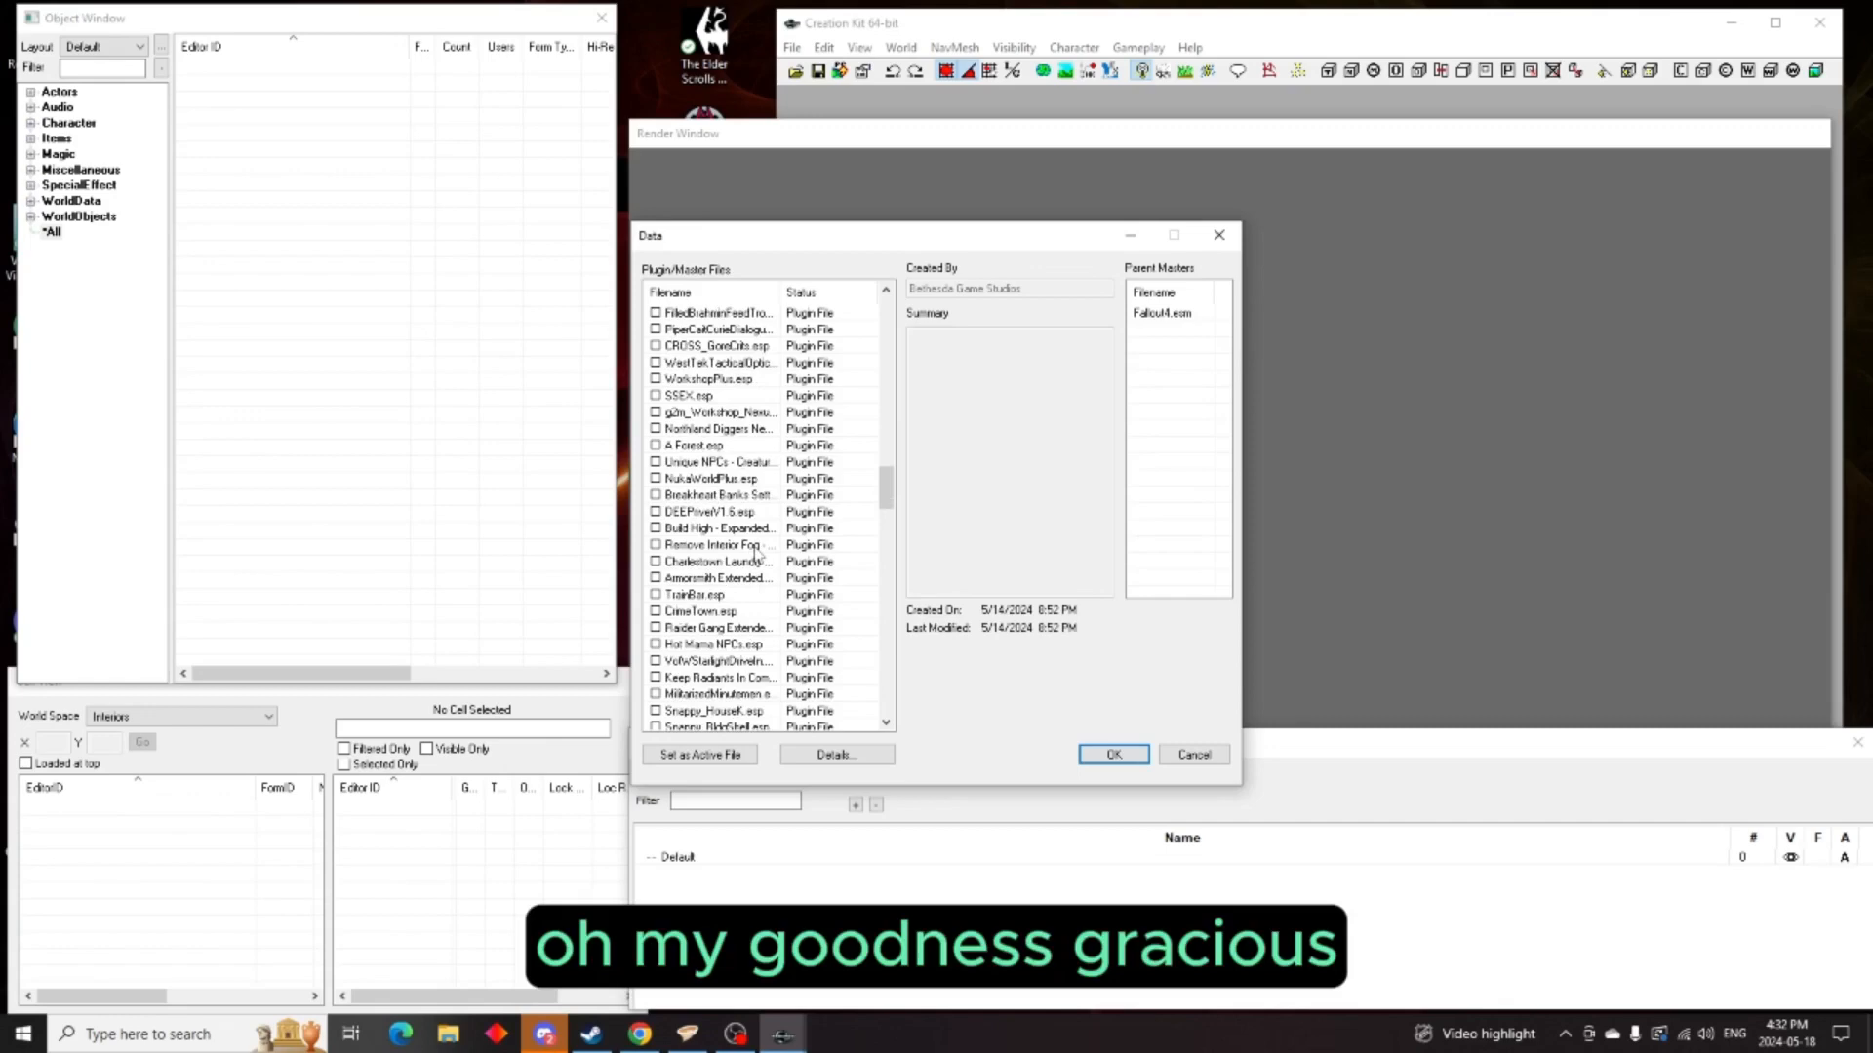
pyautogui.scroll(-1, 757, 553)
pyautogui.scroll(-1, 757, 553)
pyautogui.scroll(-1, 758, 553)
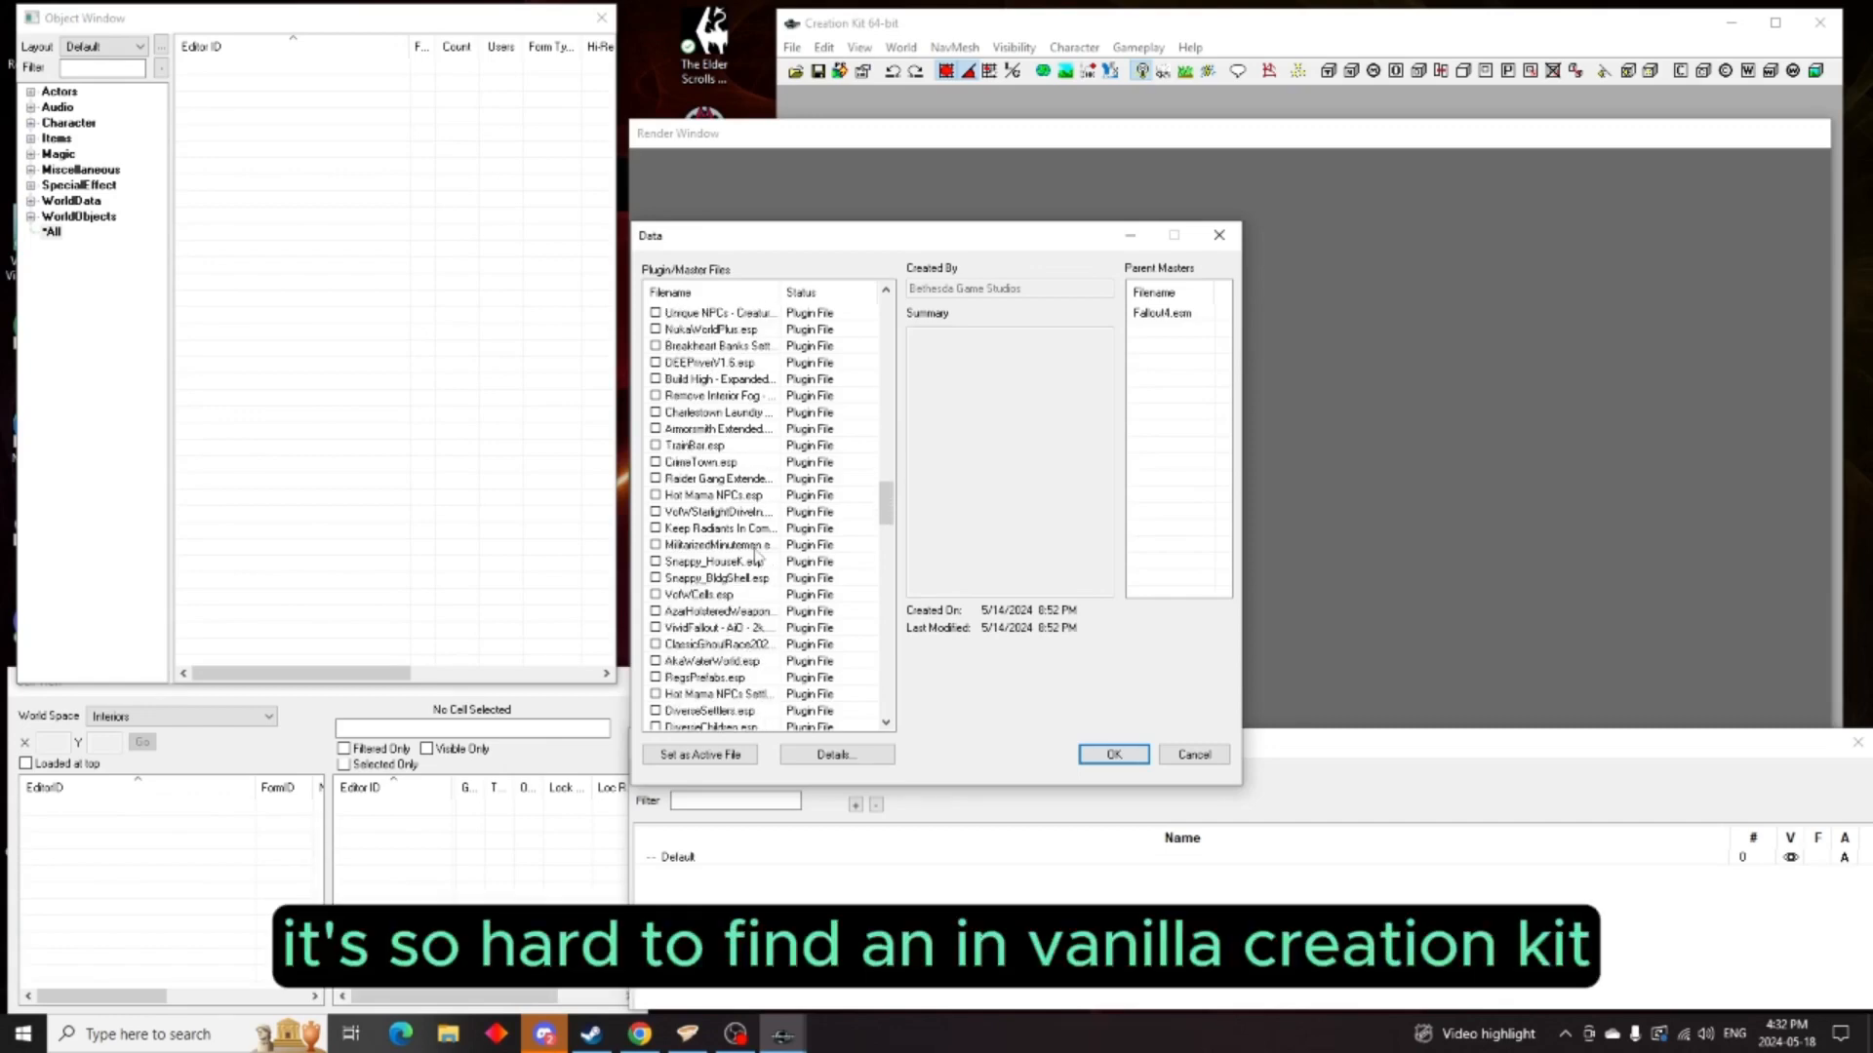
pyautogui.scroll(-3, 758, 553)
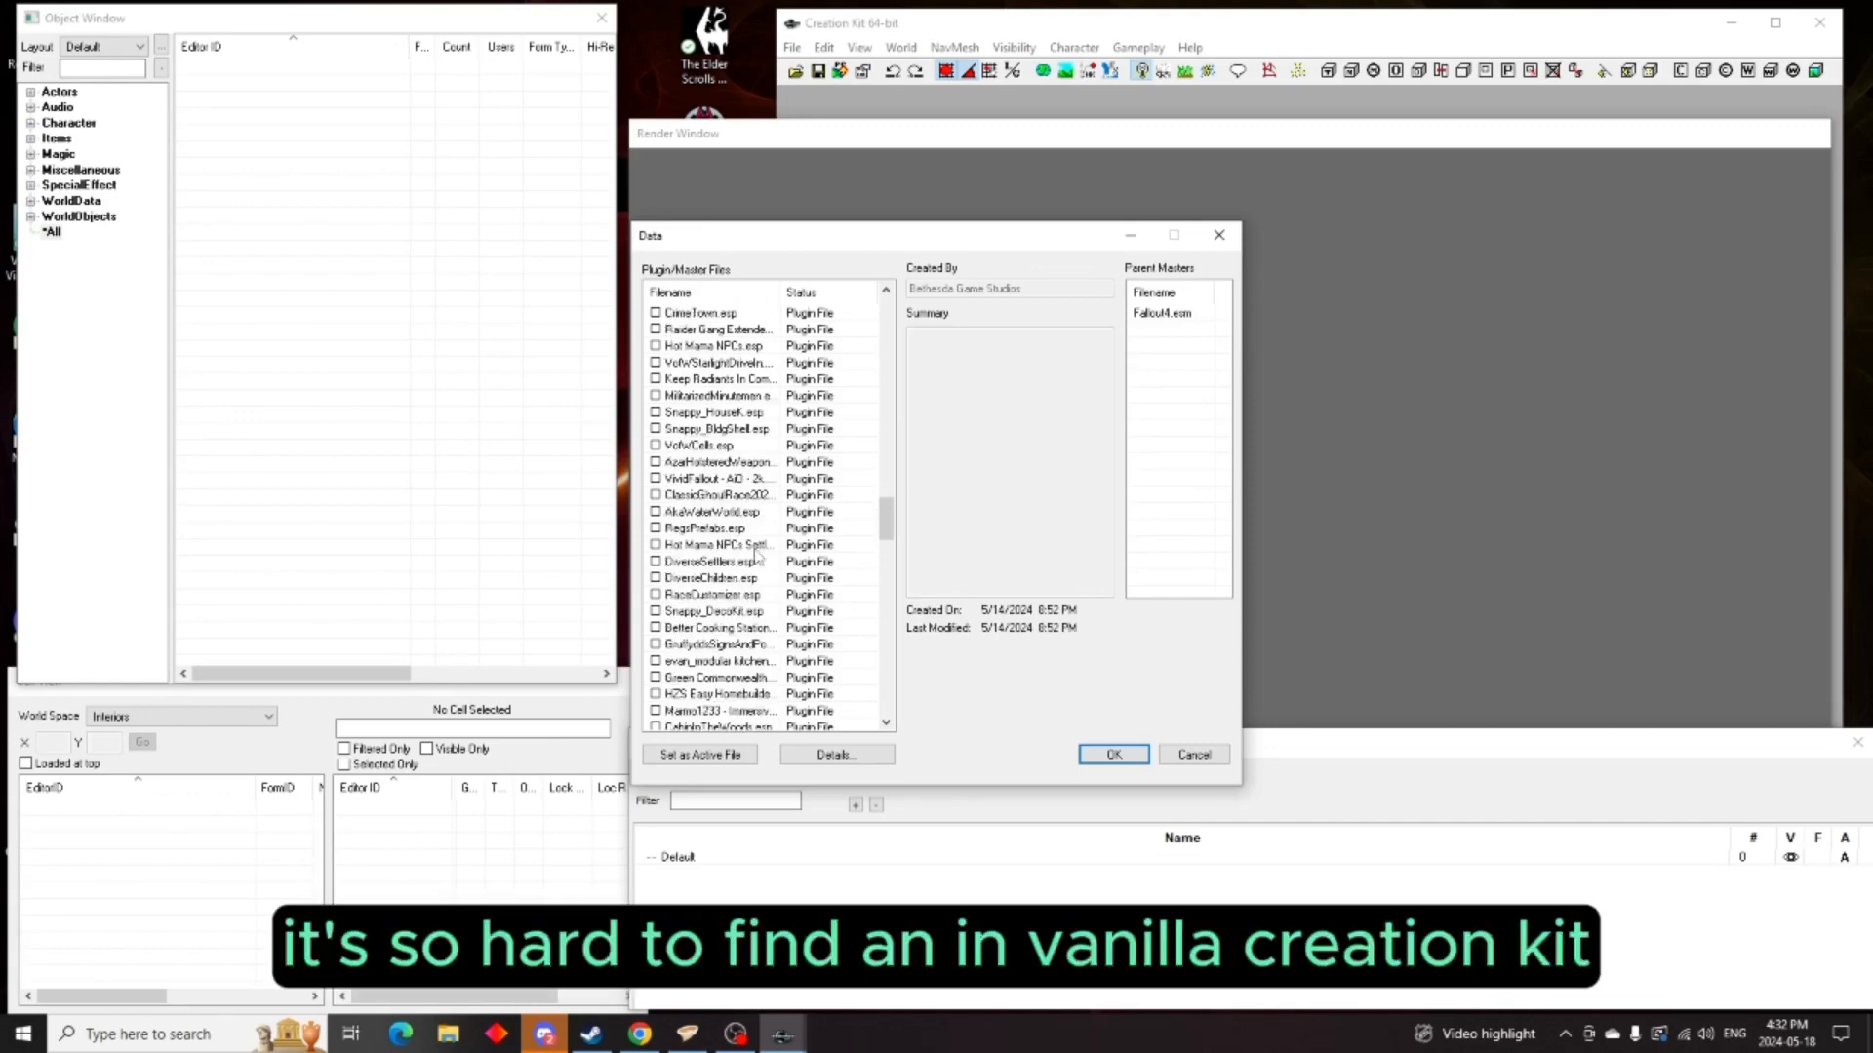
pyautogui.scroll(-2, 758, 553)
pyautogui.scroll(-4, 758, 553)
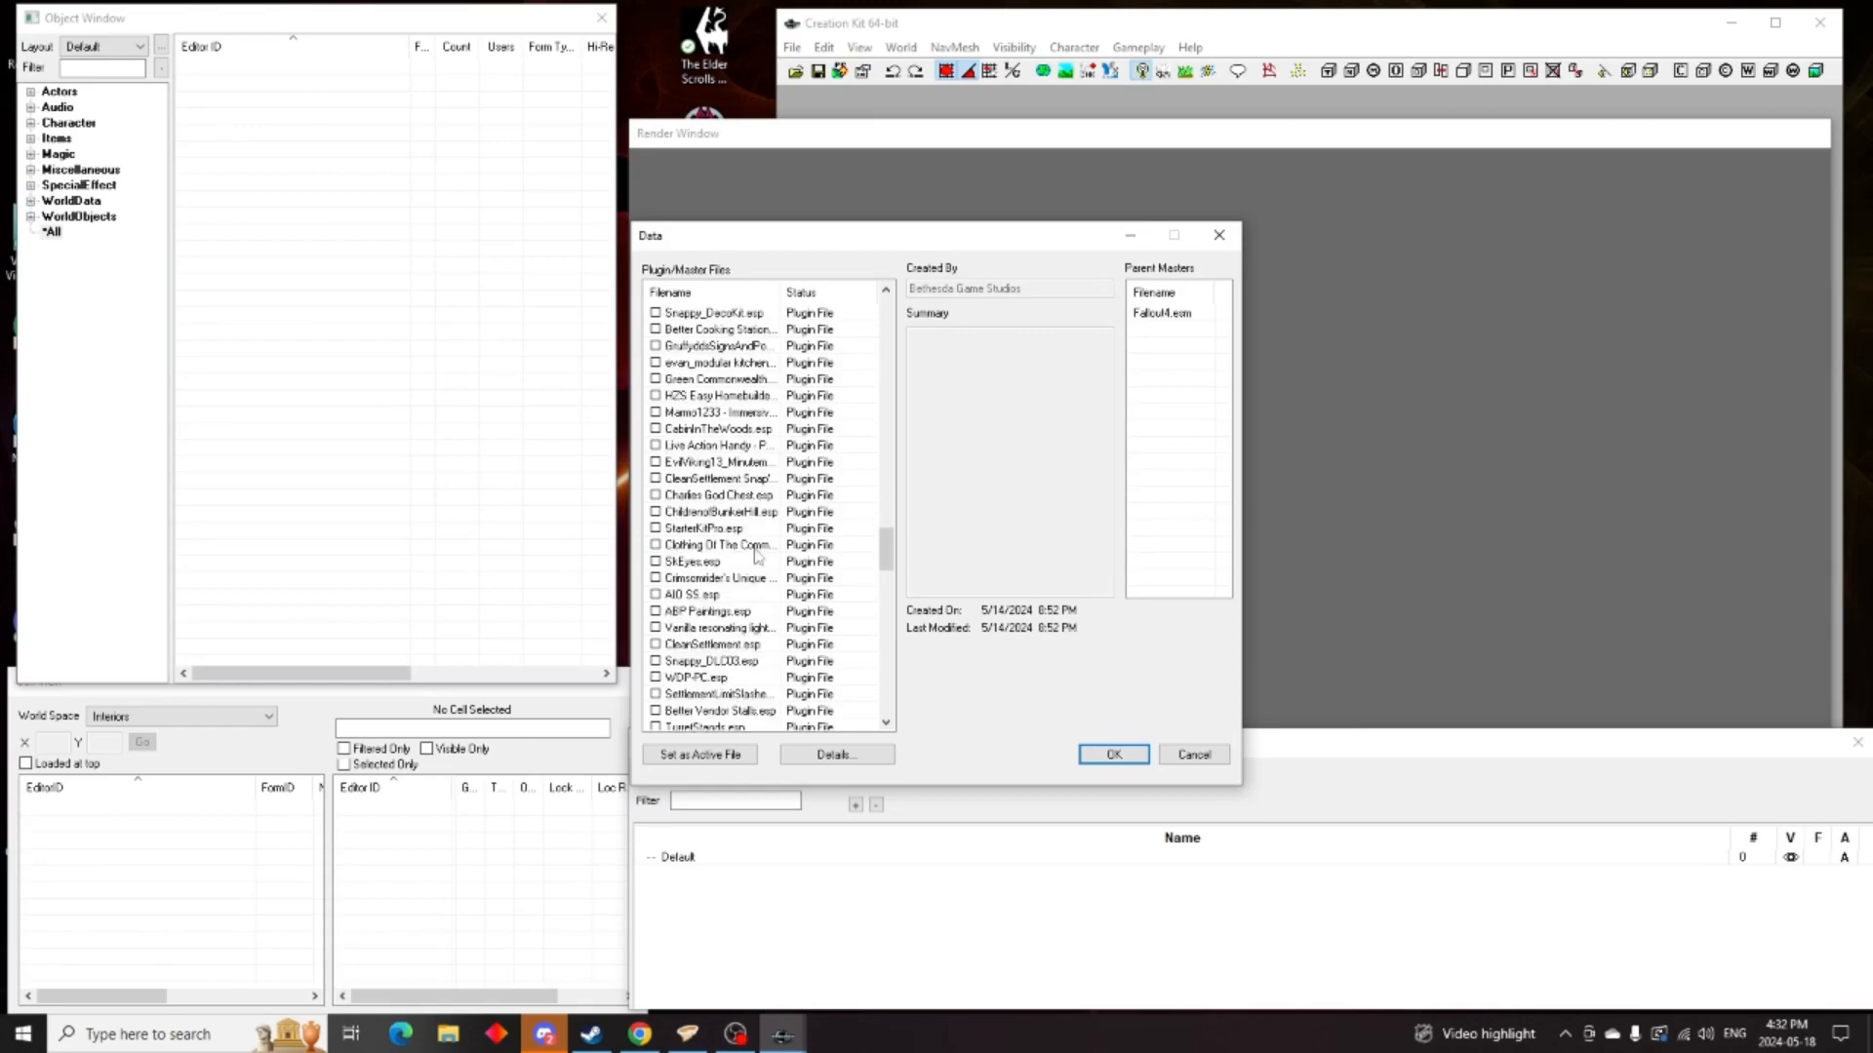
pyautogui.scroll(-3, 758, 553)
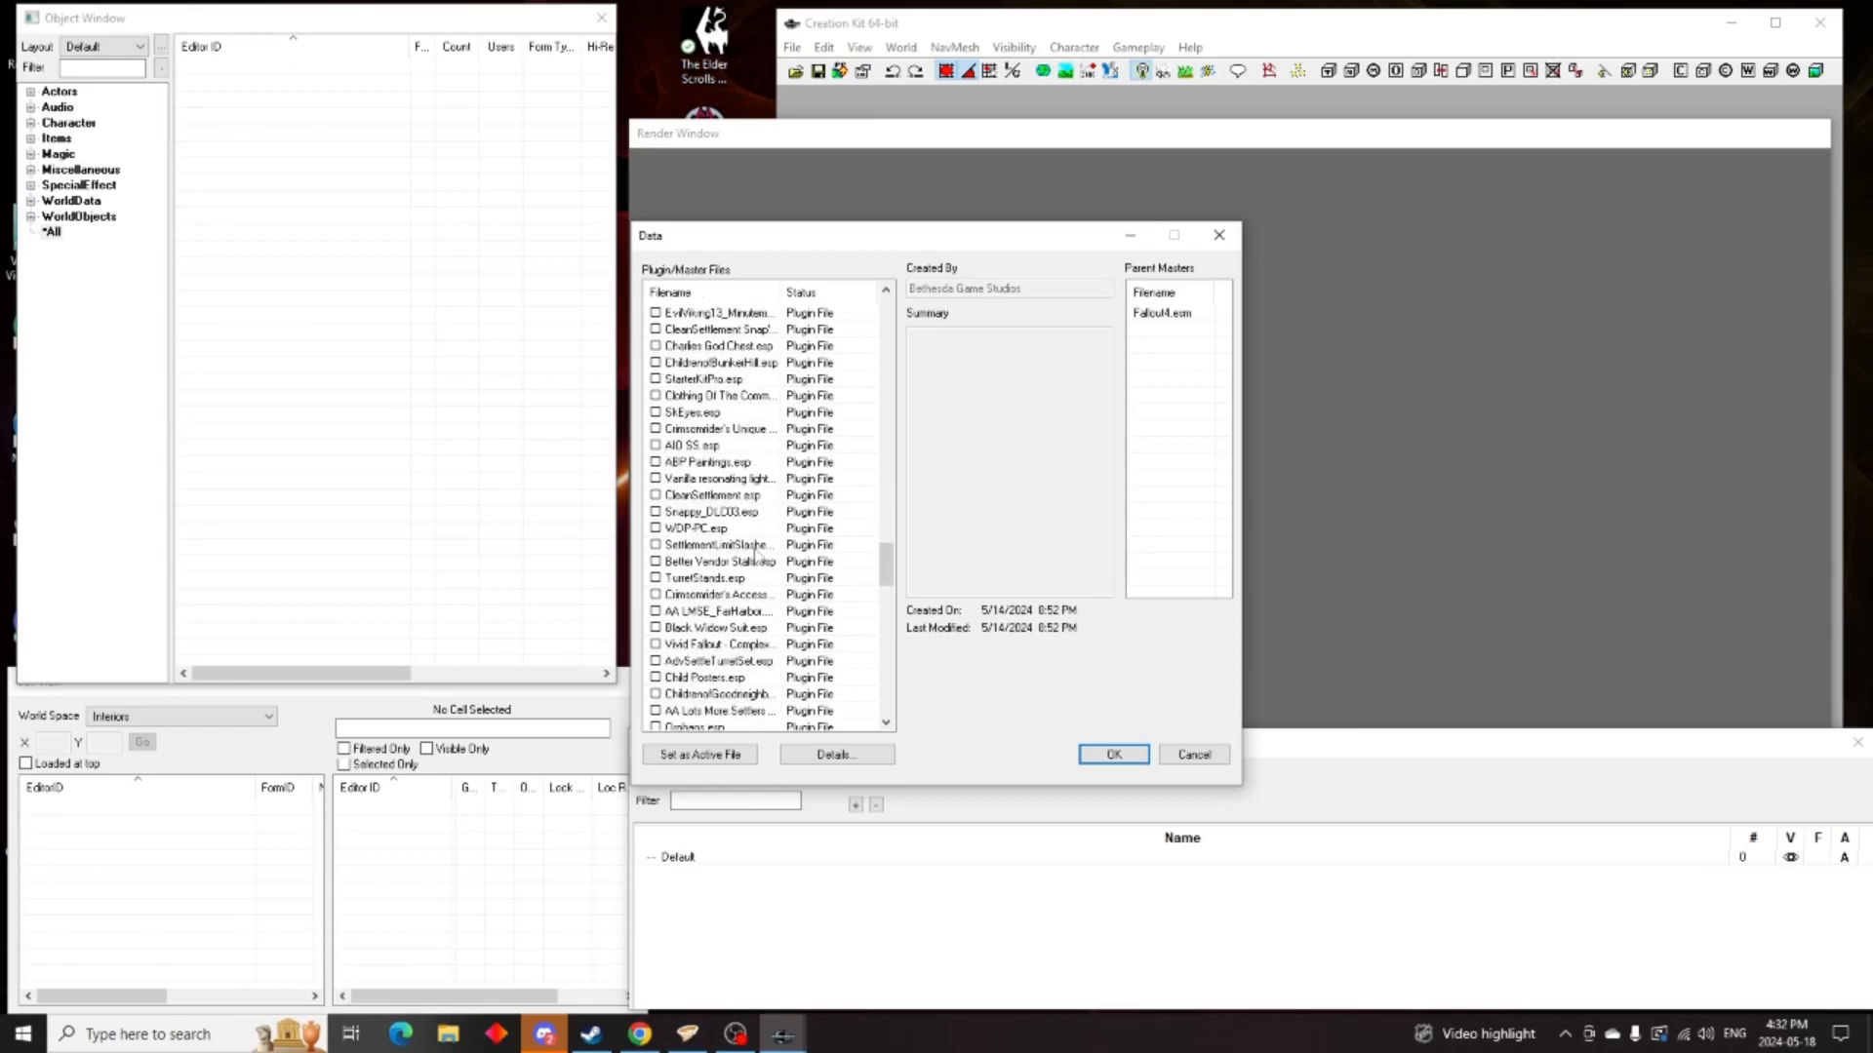
pyautogui.scroll(-4, 758, 553)
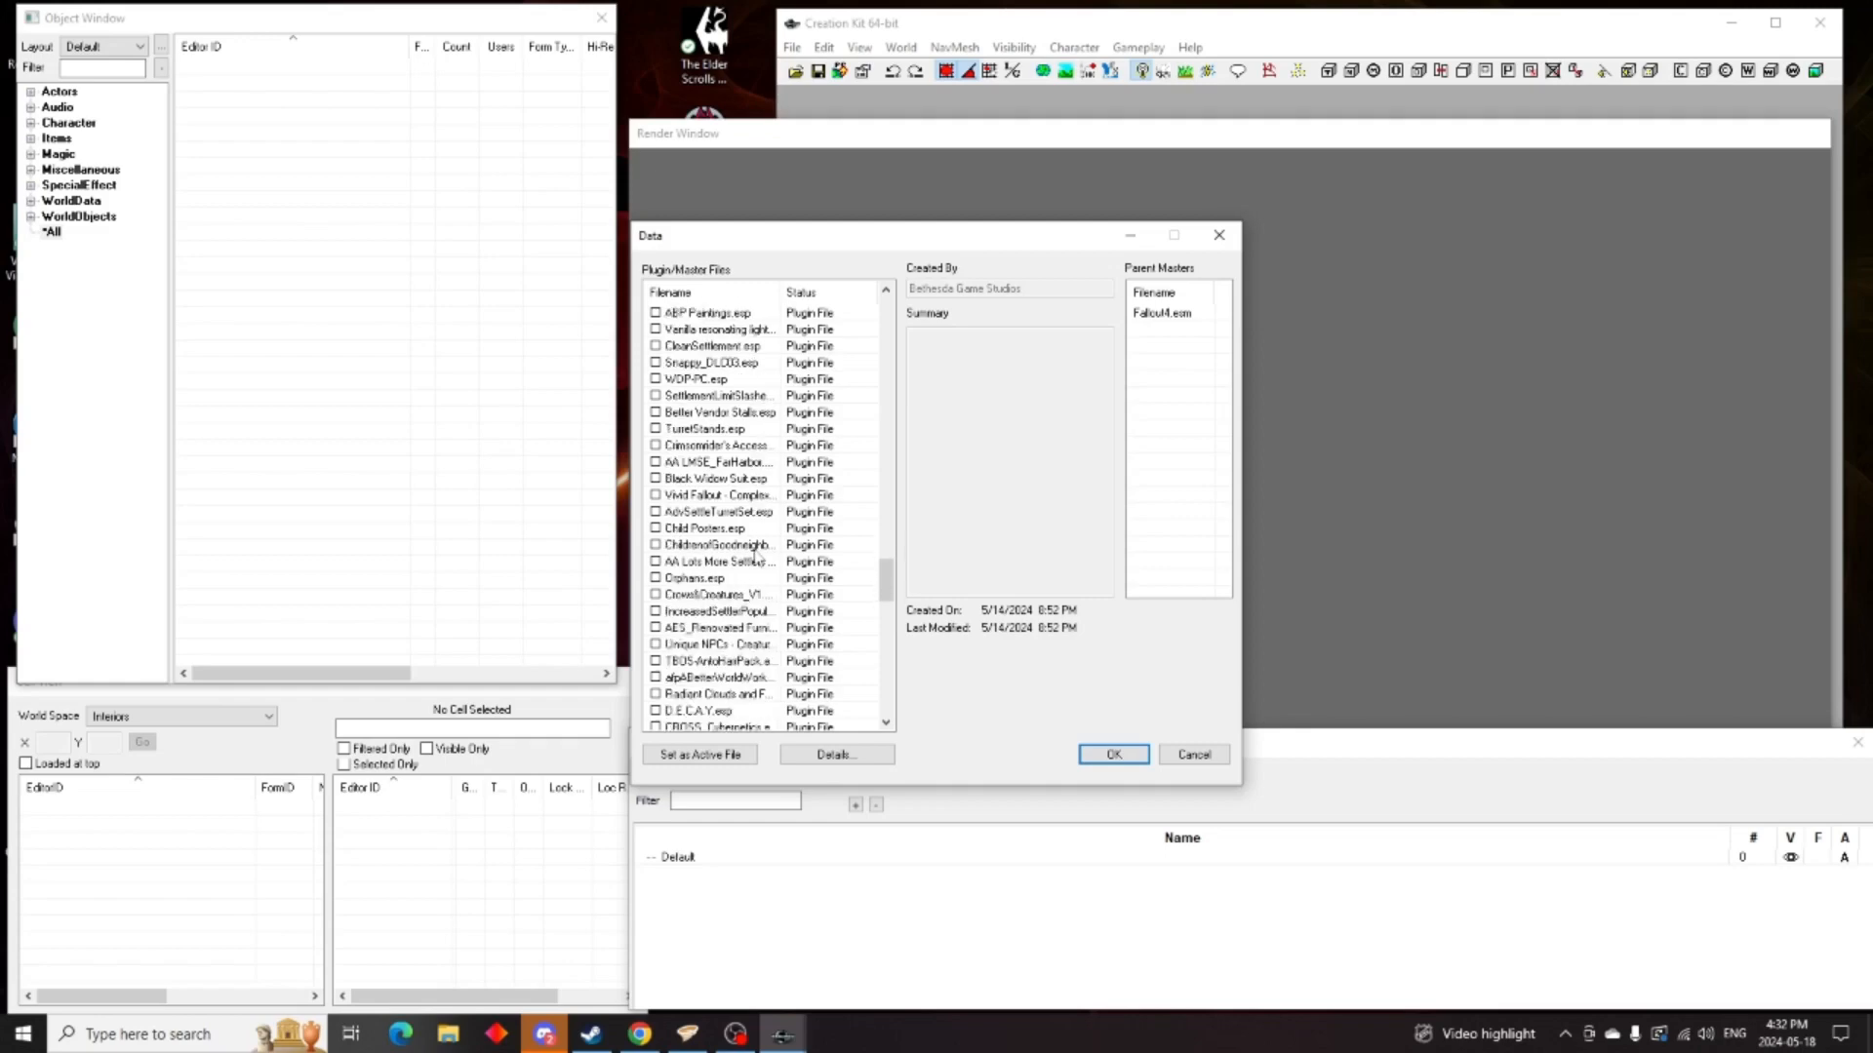
pyautogui.scroll(-4, 757, 553)
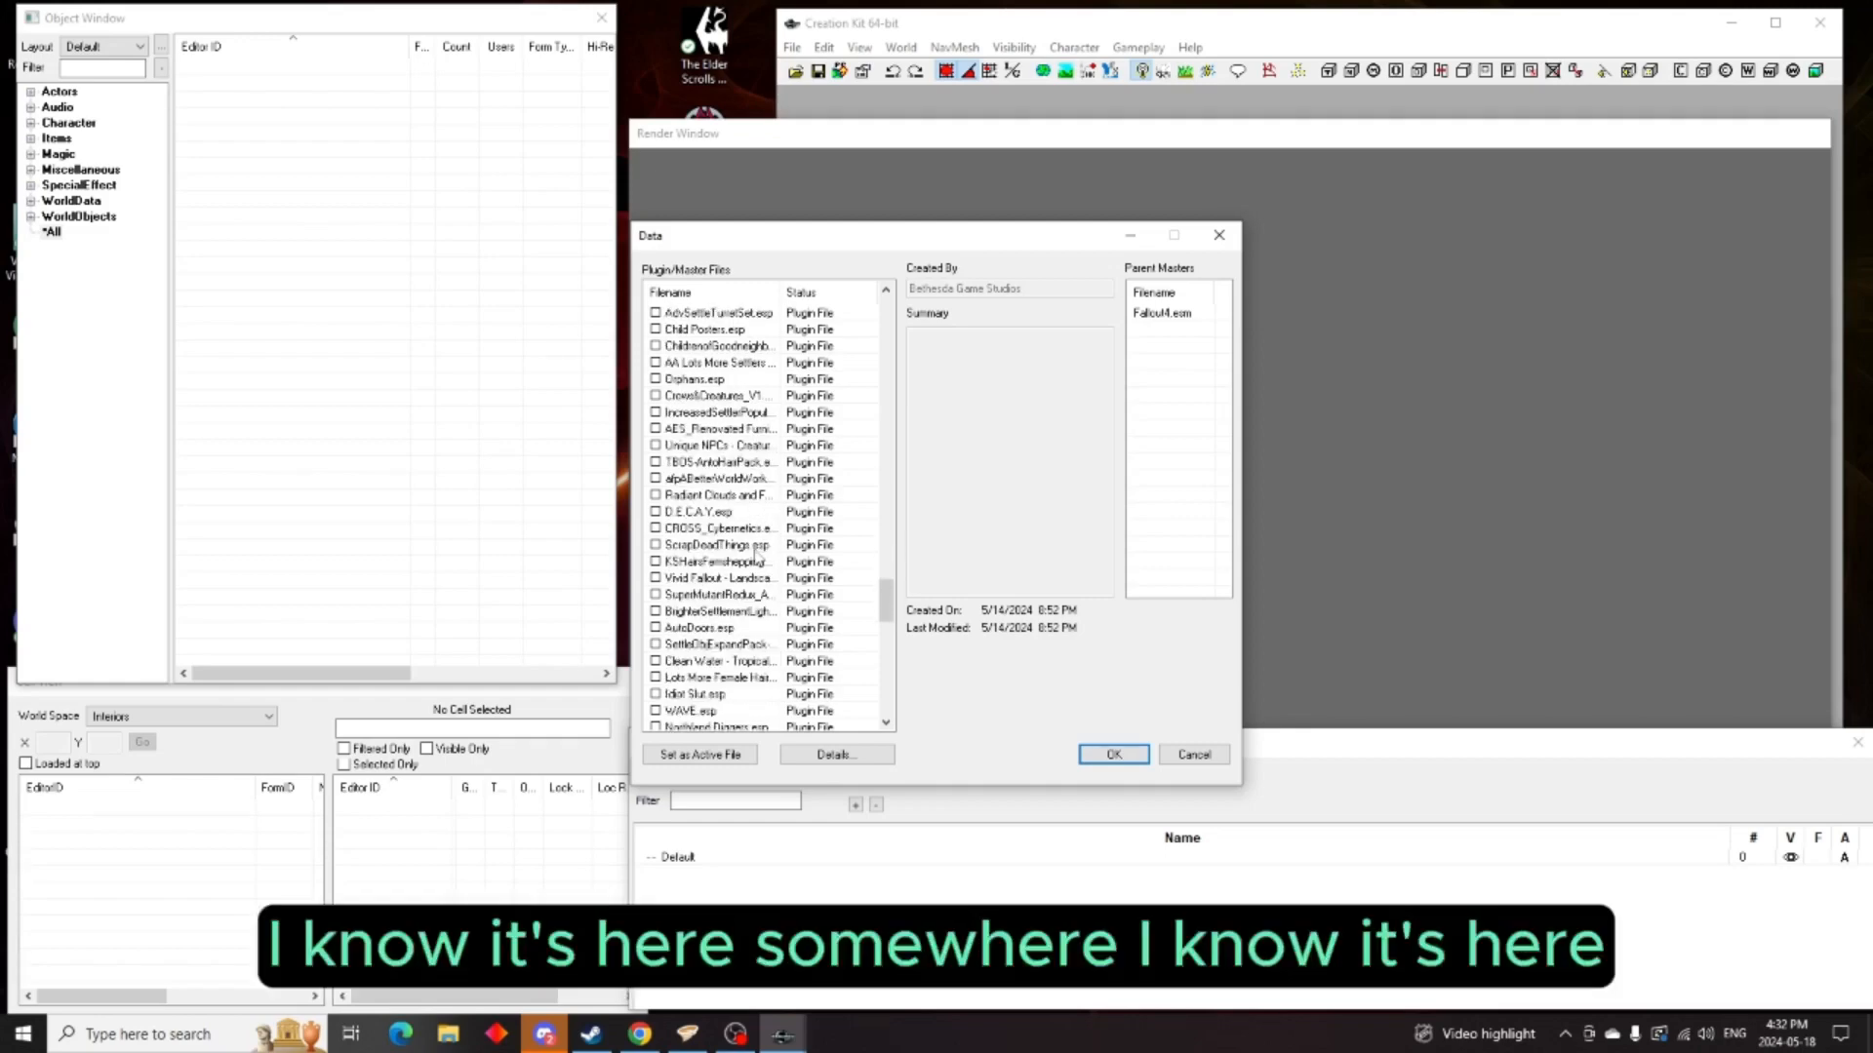
pyautogui.scroll(-3, 757, 557)
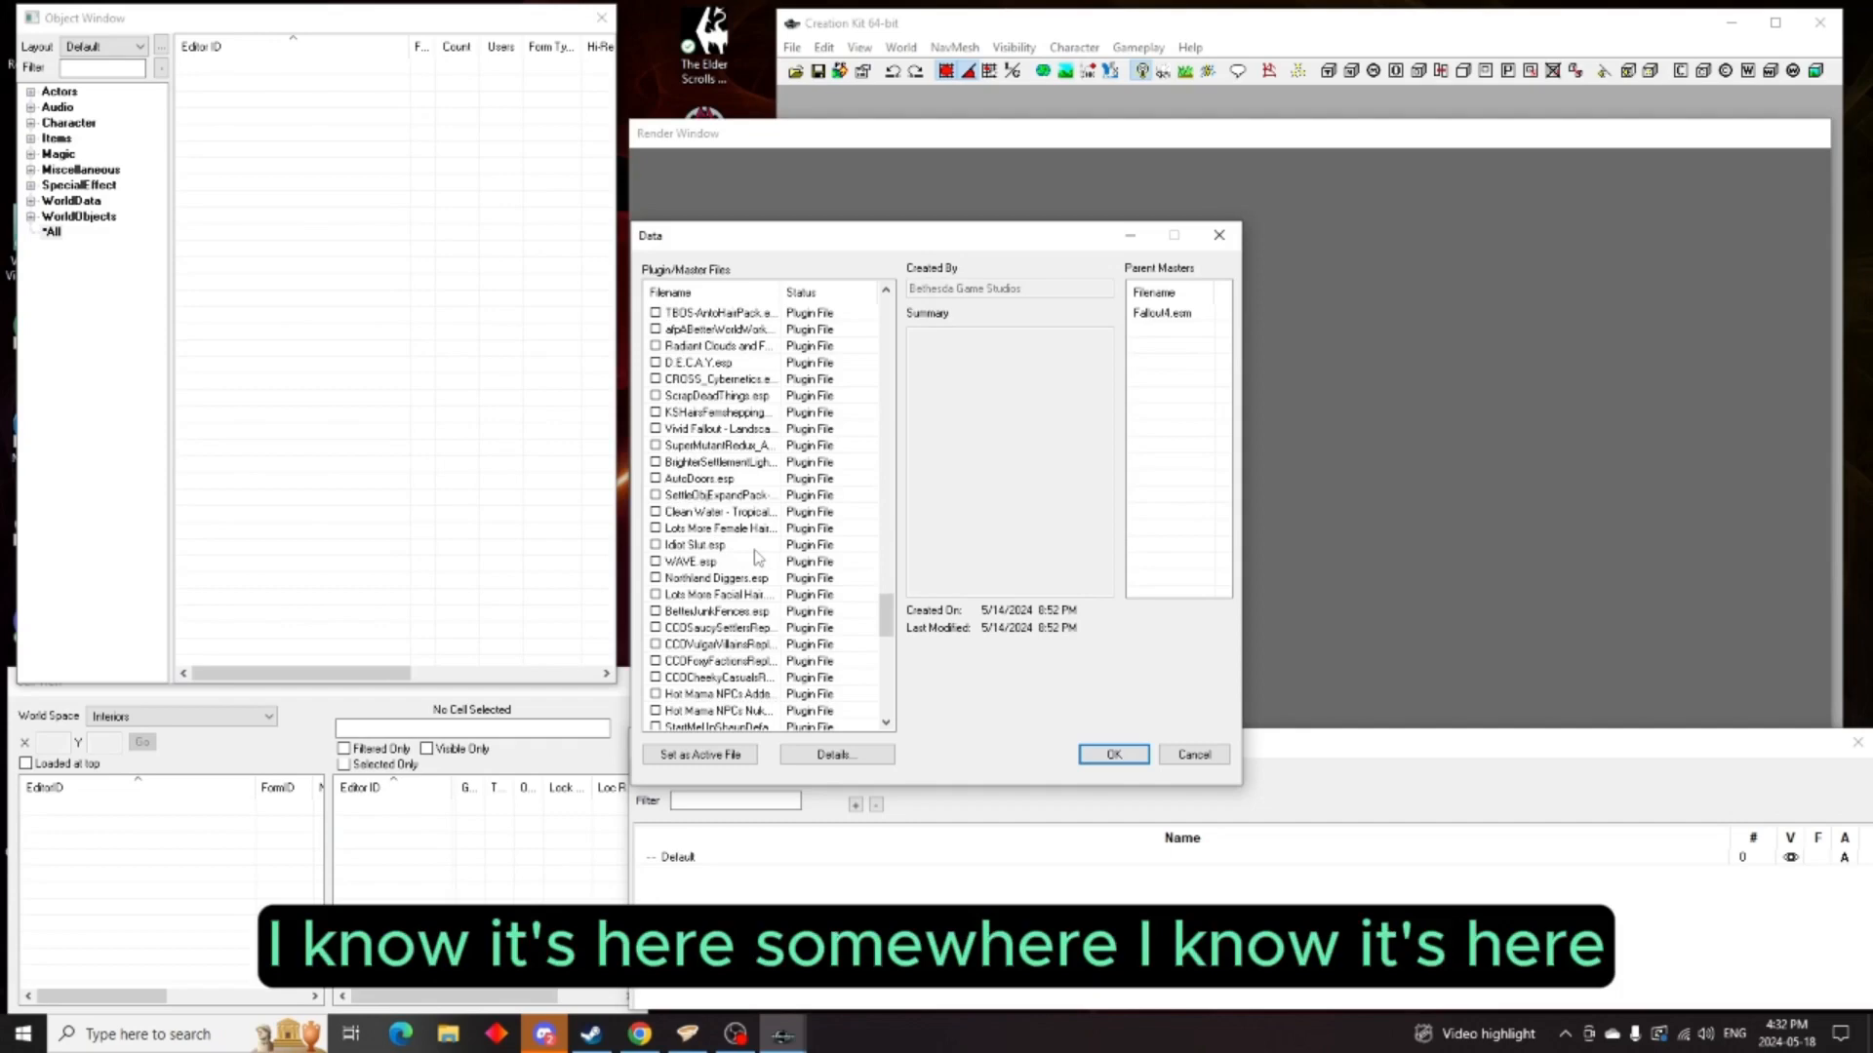
pyautogui.scroll(-3, 757, 557)
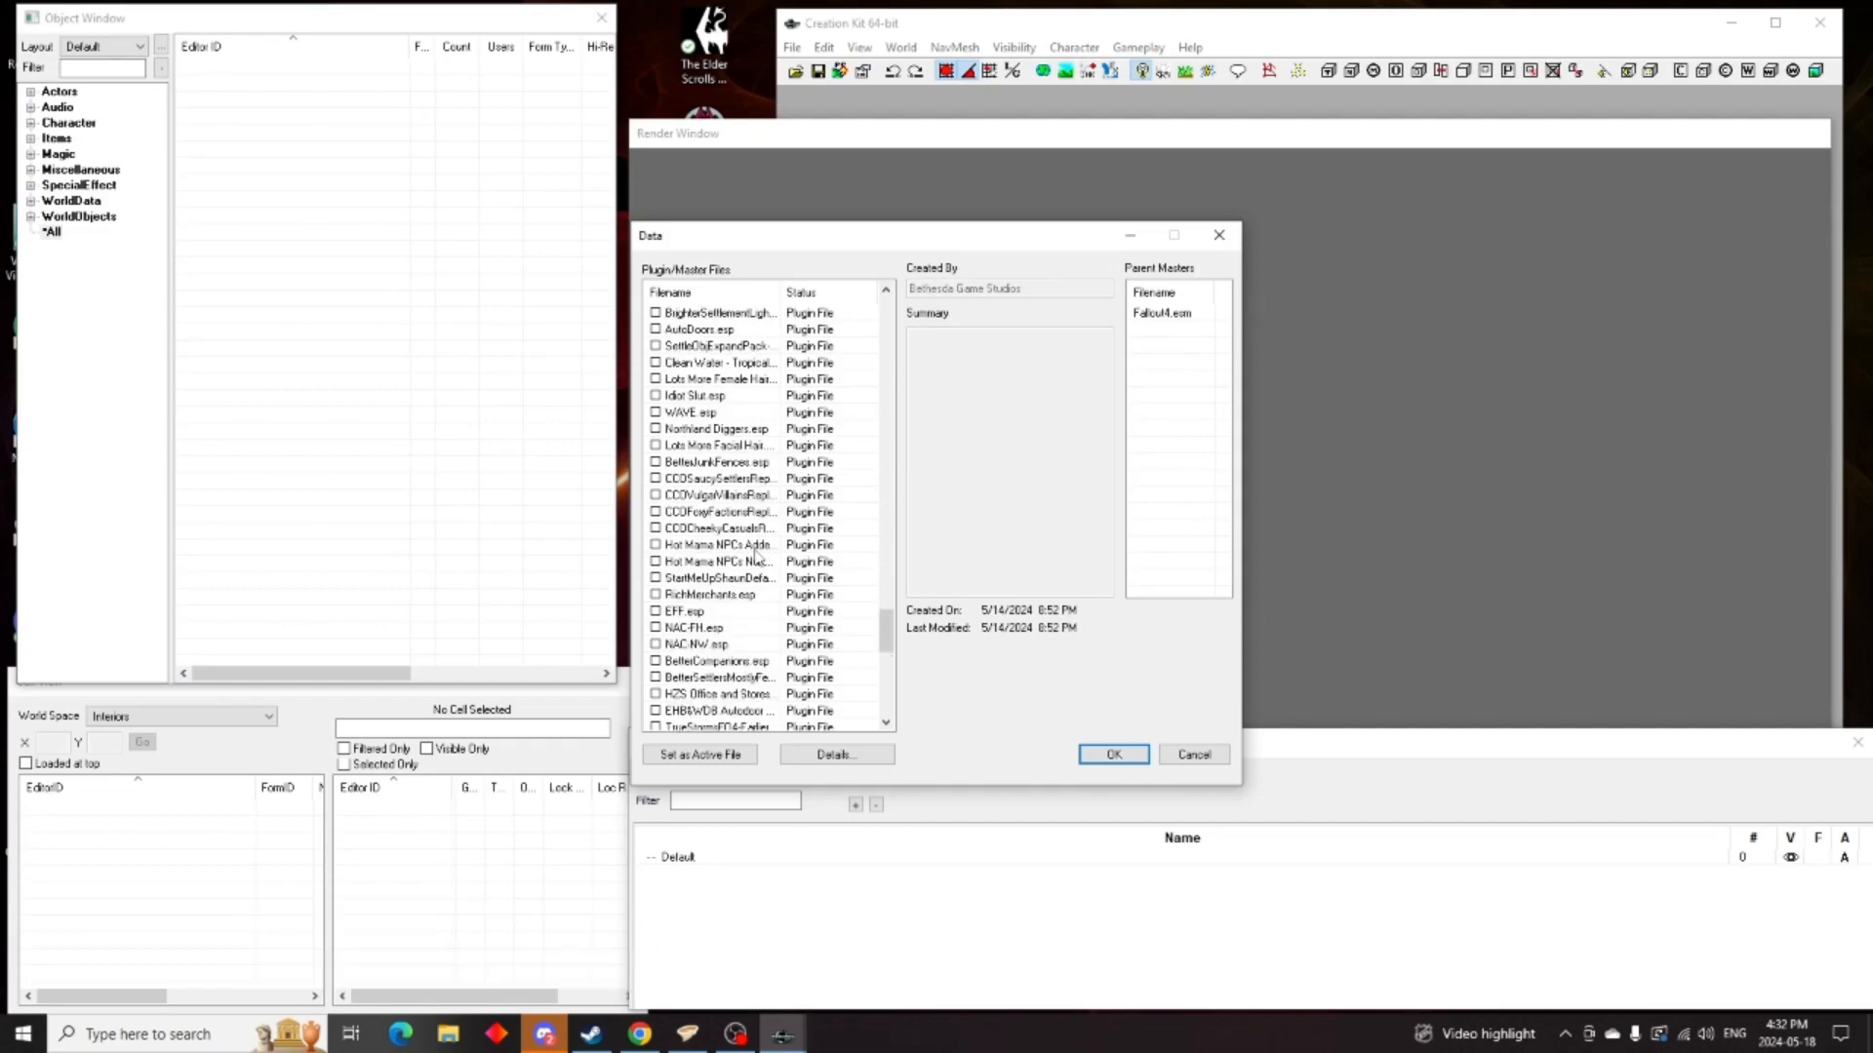
pyautogui.scroll(-4, 757, 557)
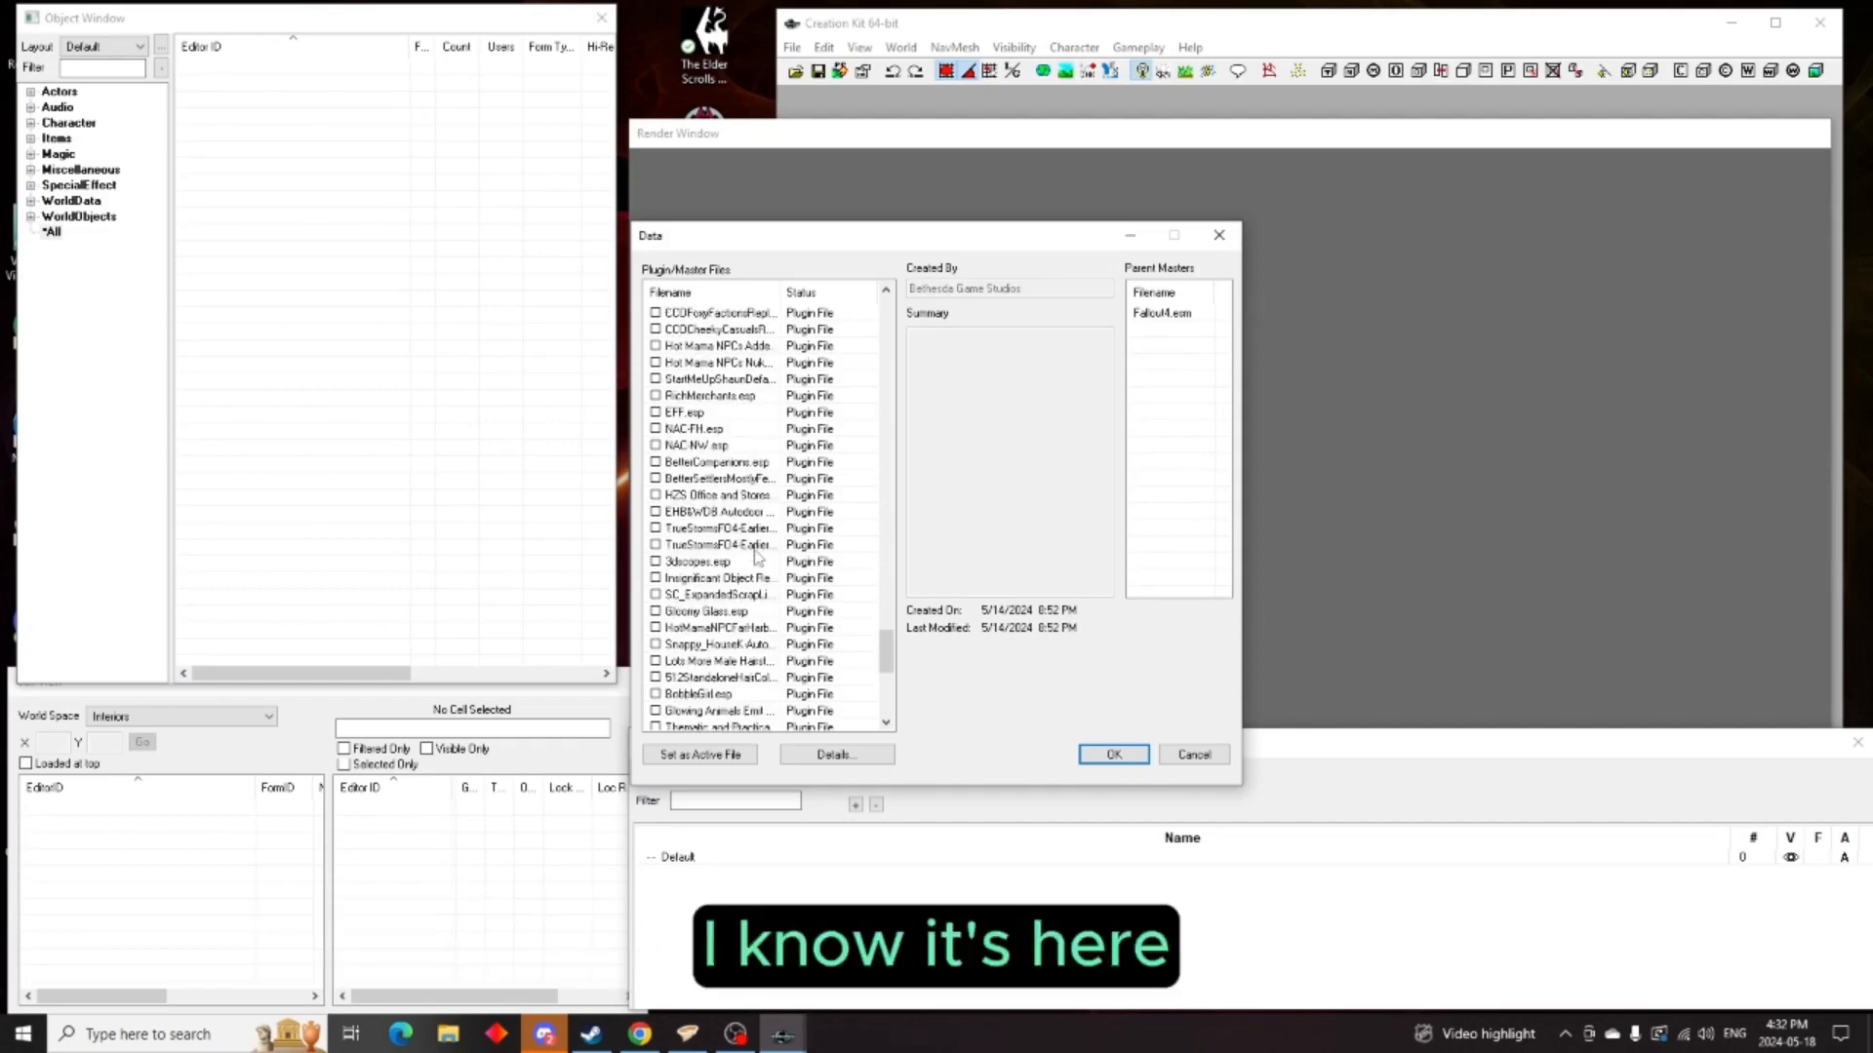
pyautogui.scroll(-4, 757, 557)
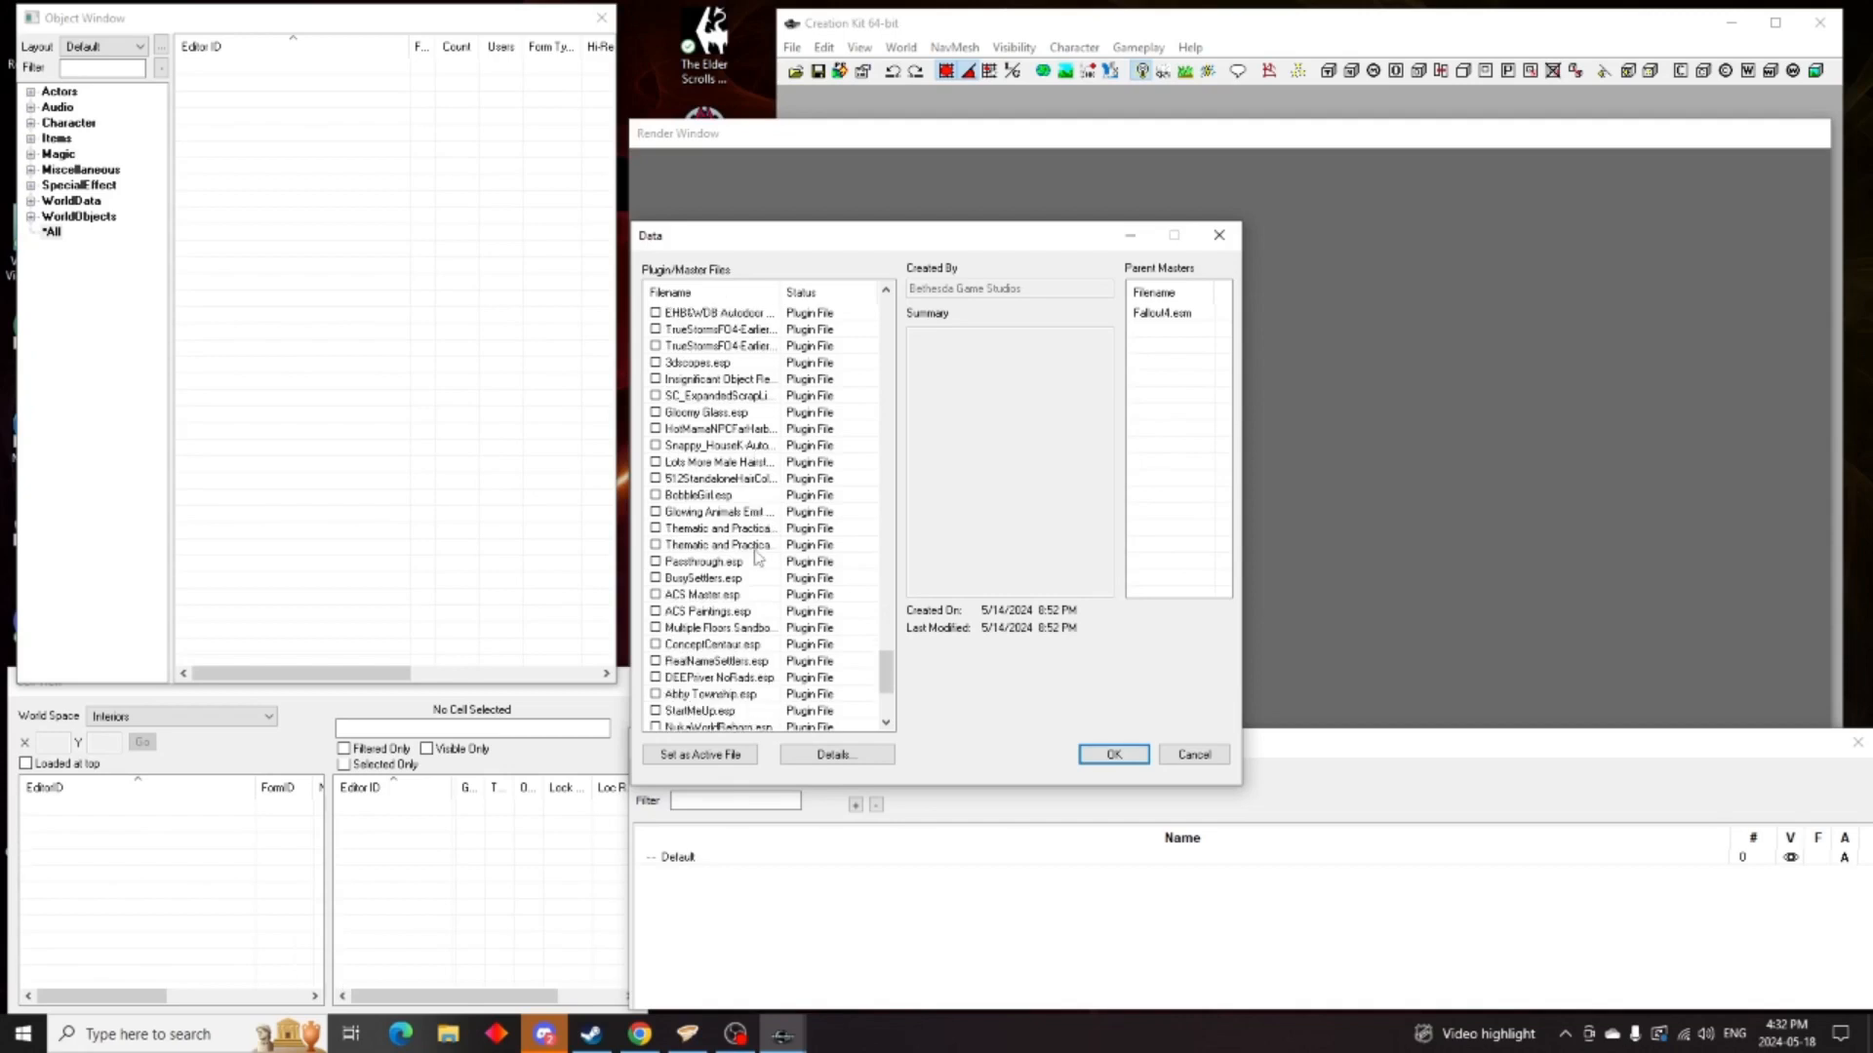
pyautogui.scroll(-1, 757, 557)
pyautogui.scroll(-1, 758, 558)
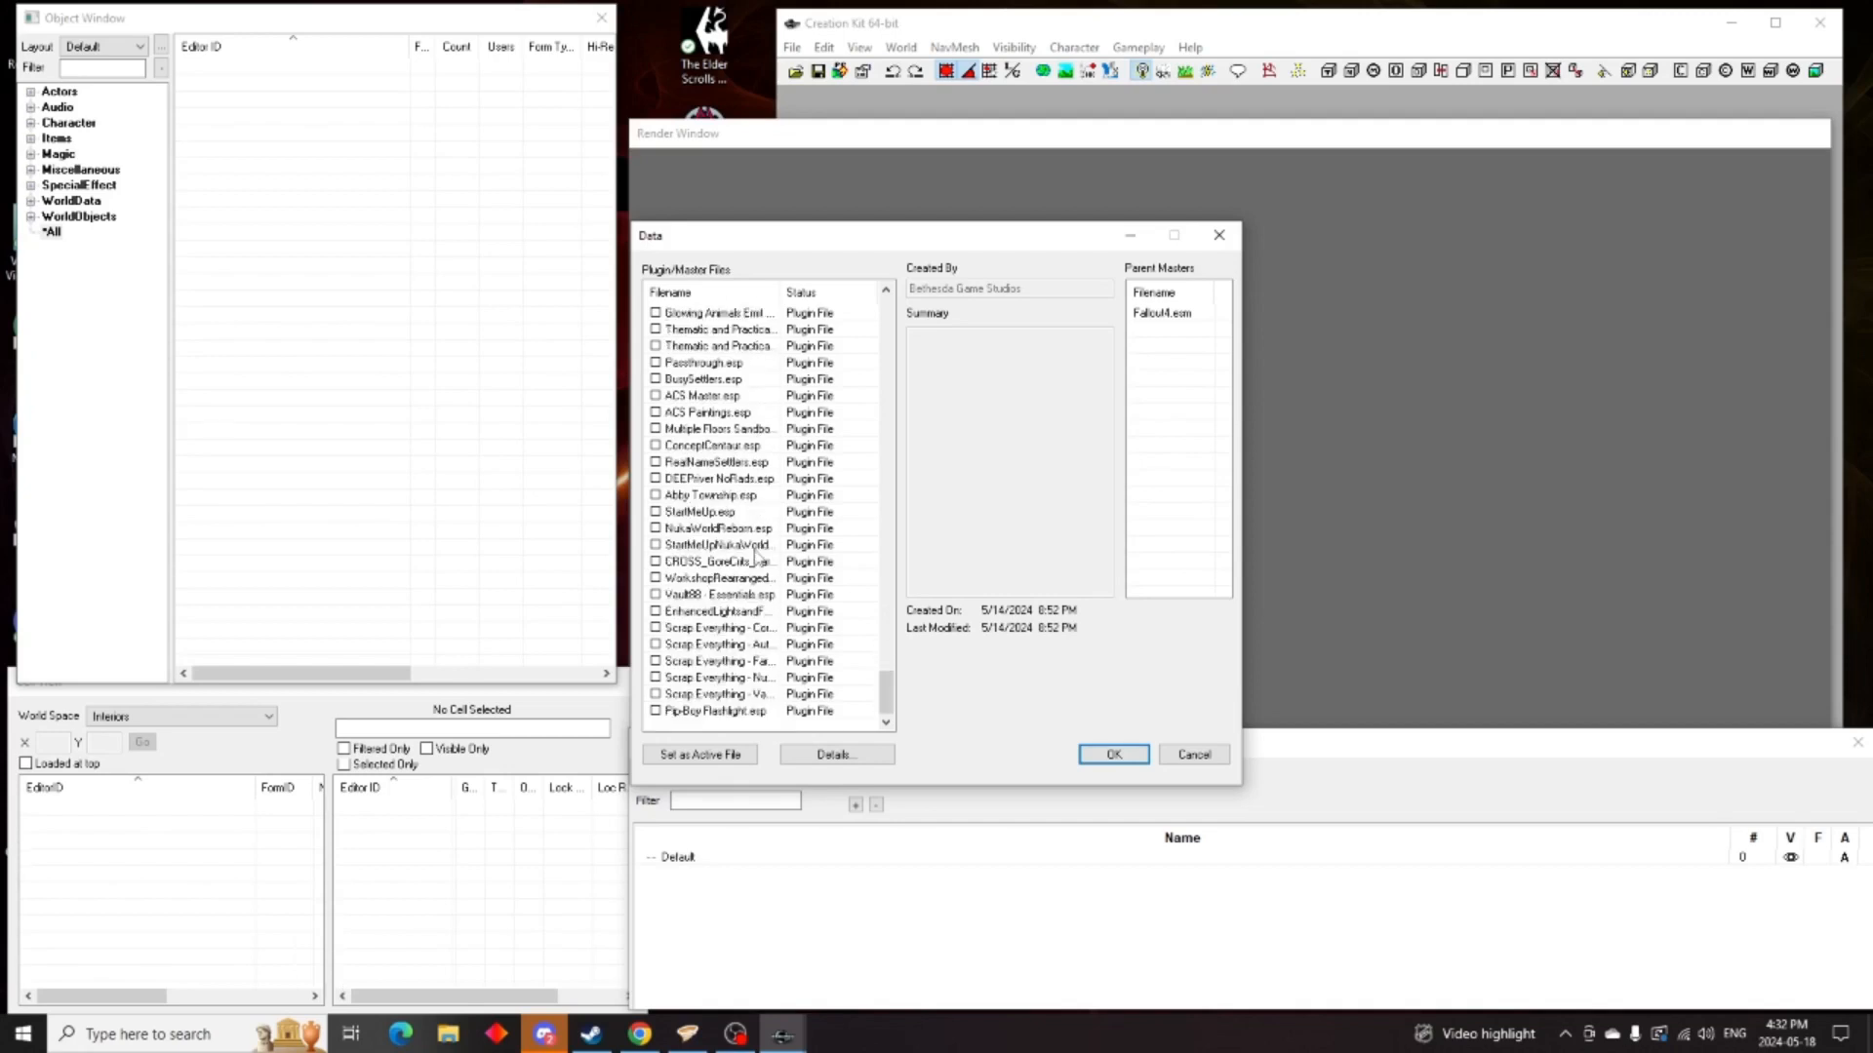
pyautogui.scroll(1, 758, 558)
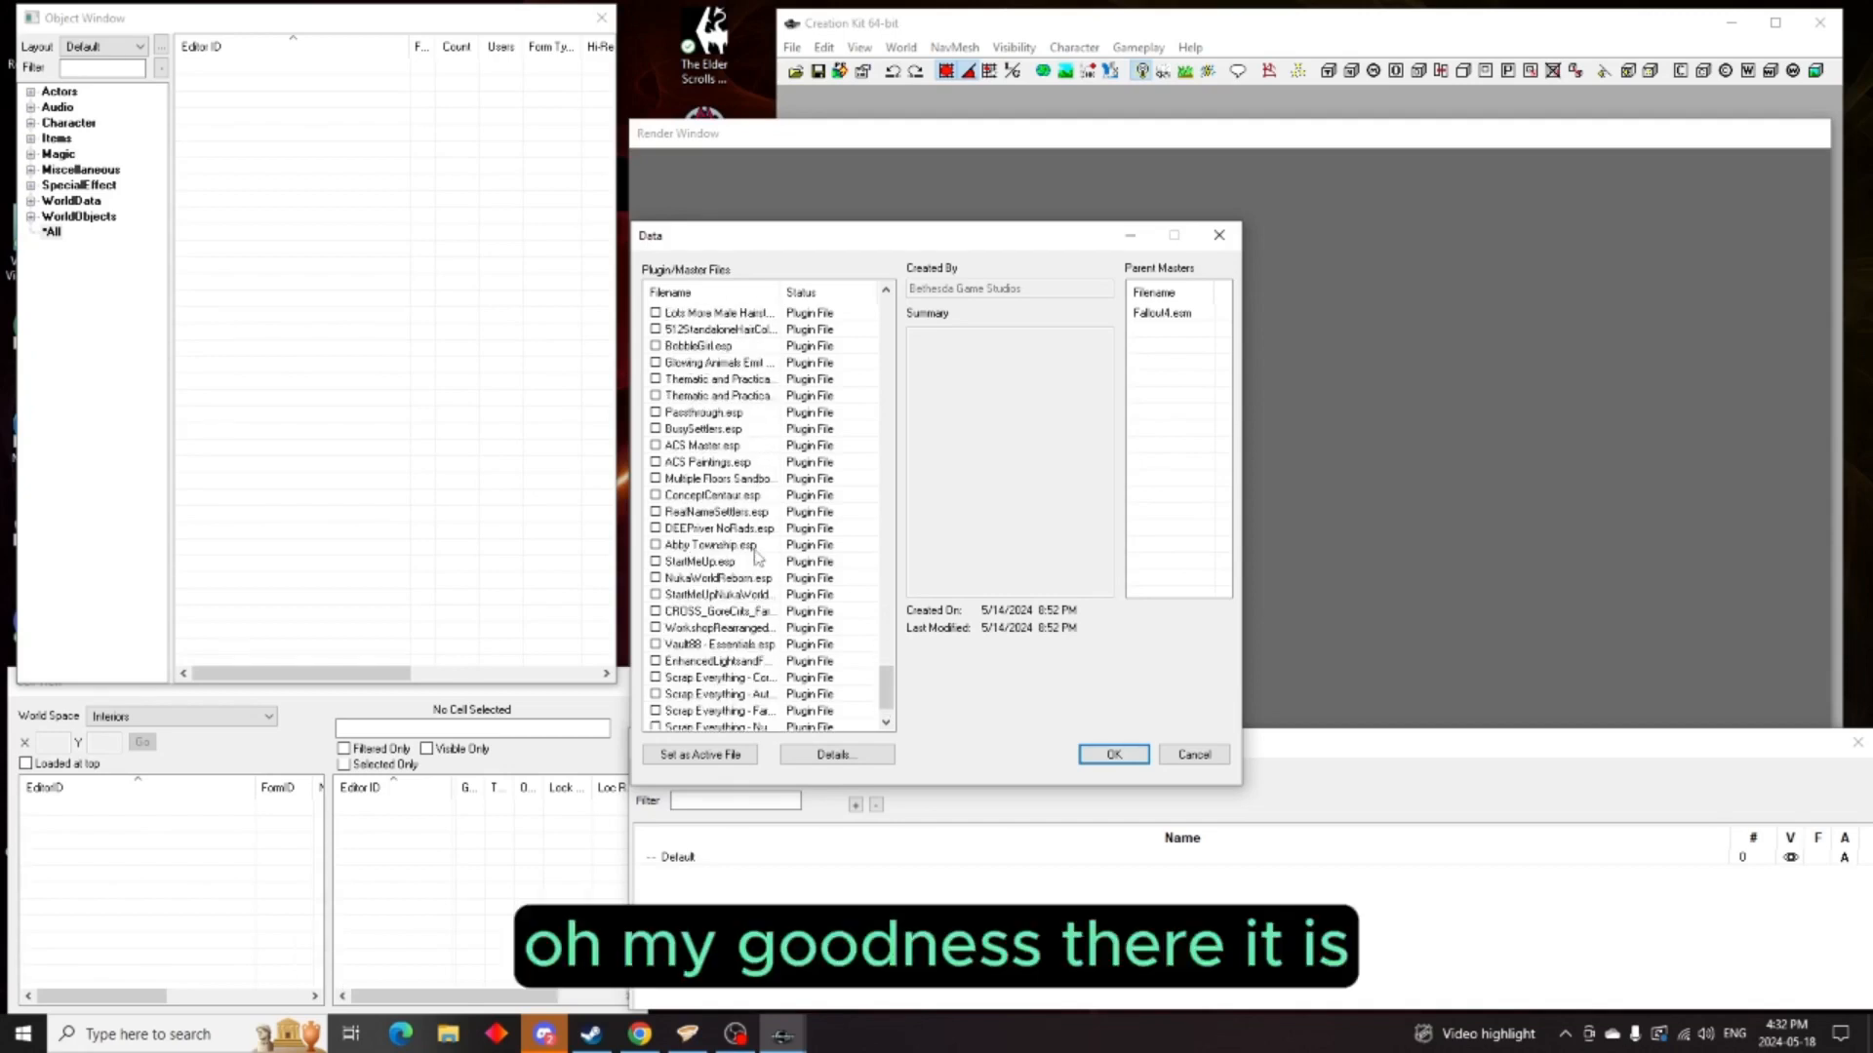
pyautogui.doubleClick(680, 549)
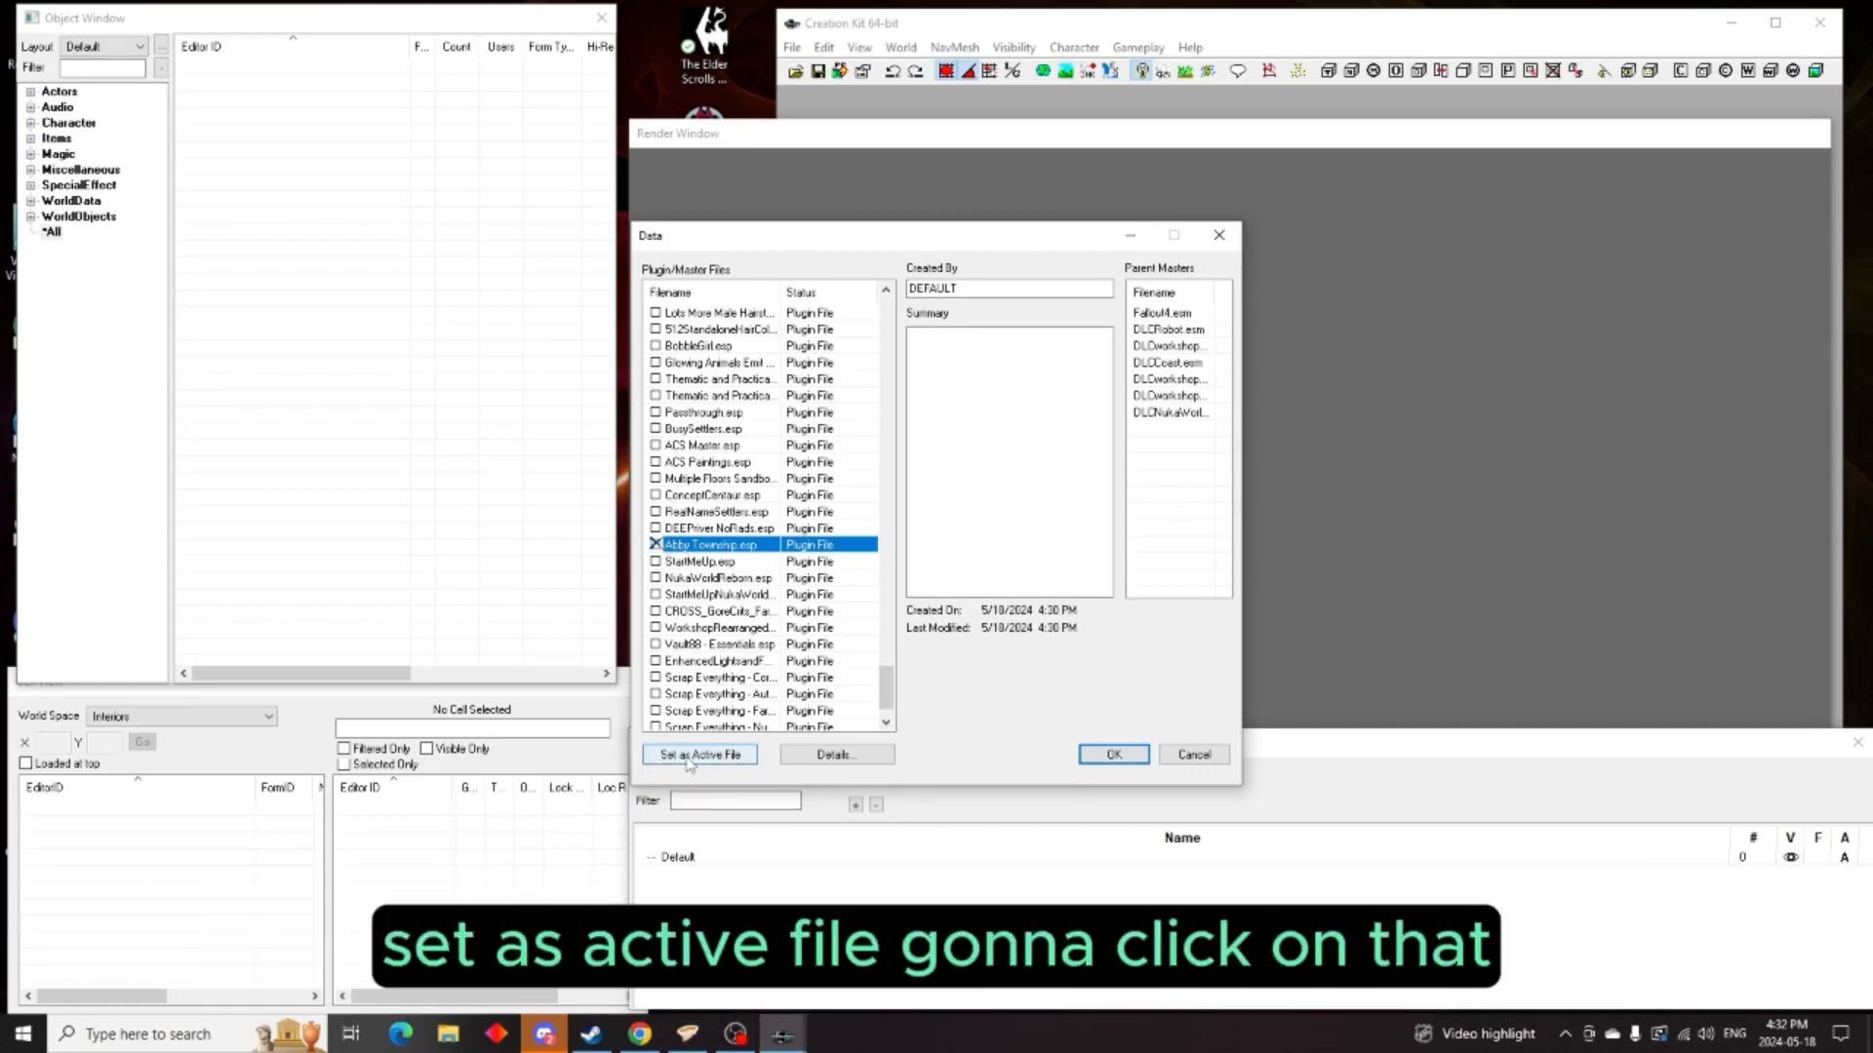
pyautogui.click(689, 757)
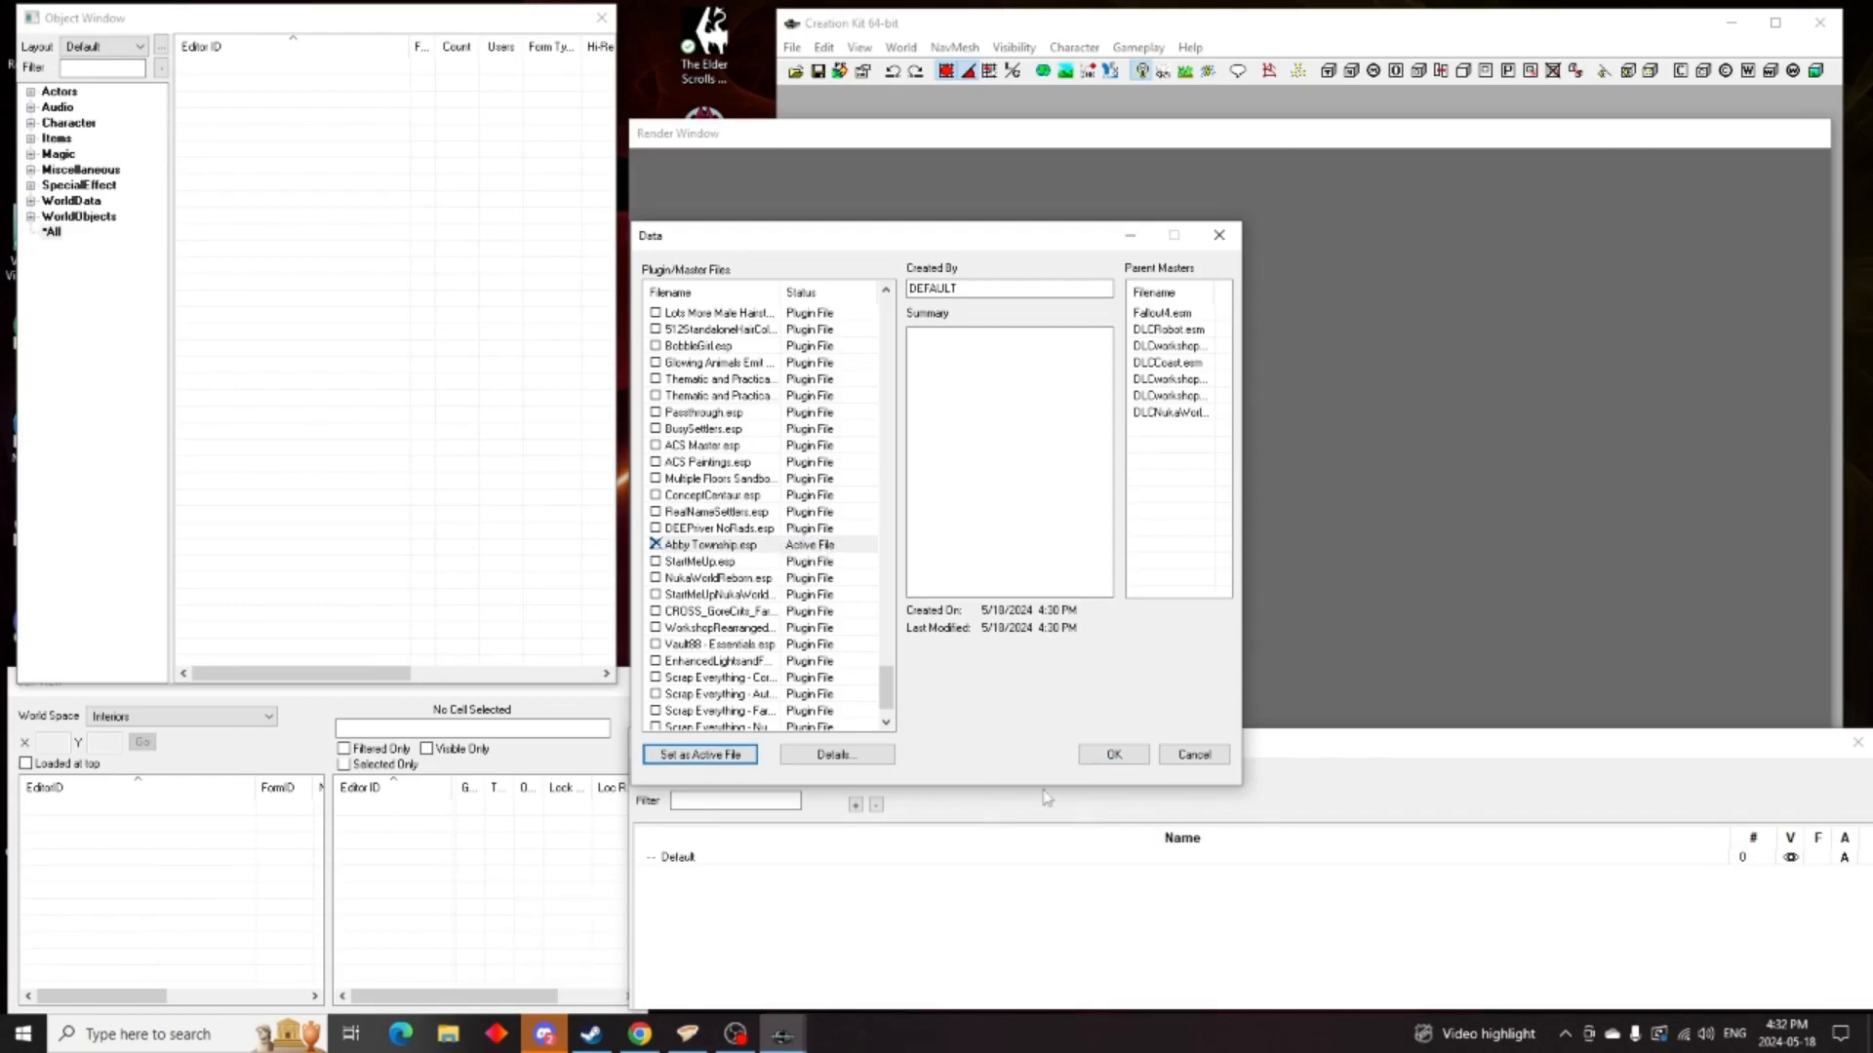
pyautogui.click(1114, 755)
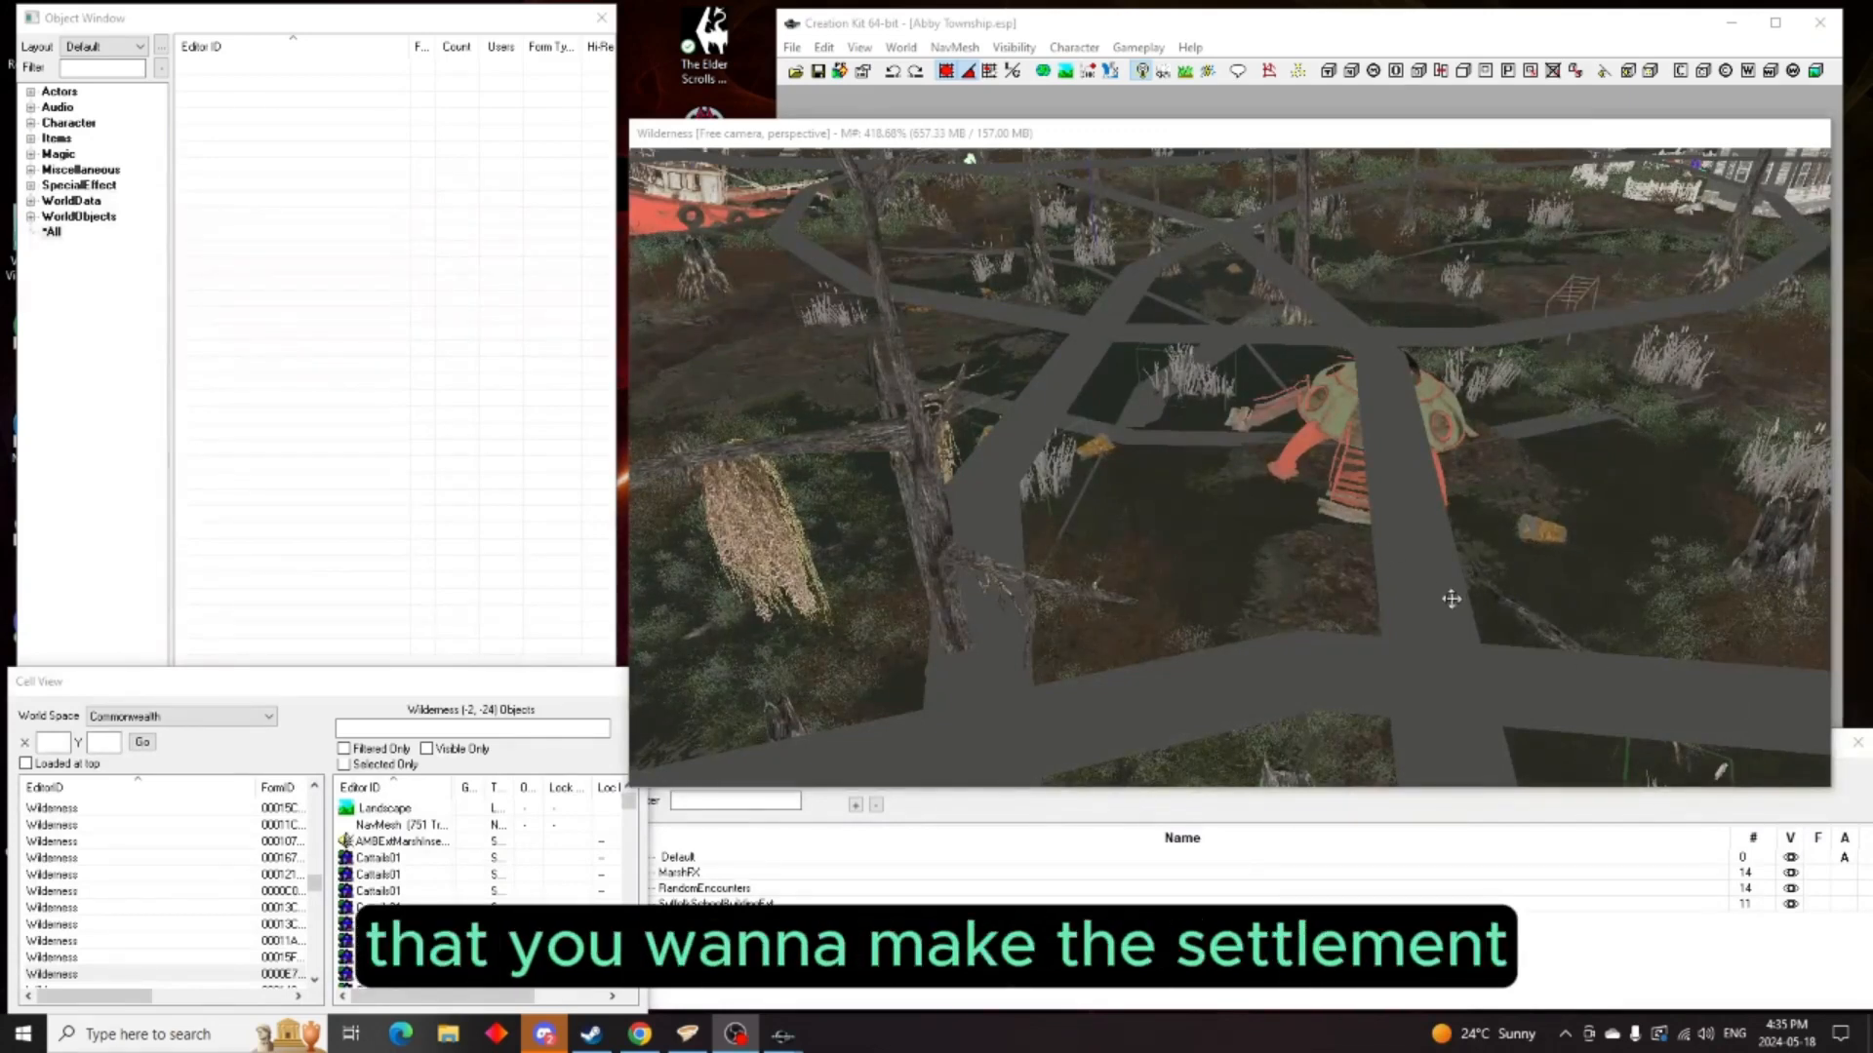
# Display the cell borders in the Wilderness view and examine the cell boundaries around the flying-saucer playground structure
pyautogui.click(1582, 503)
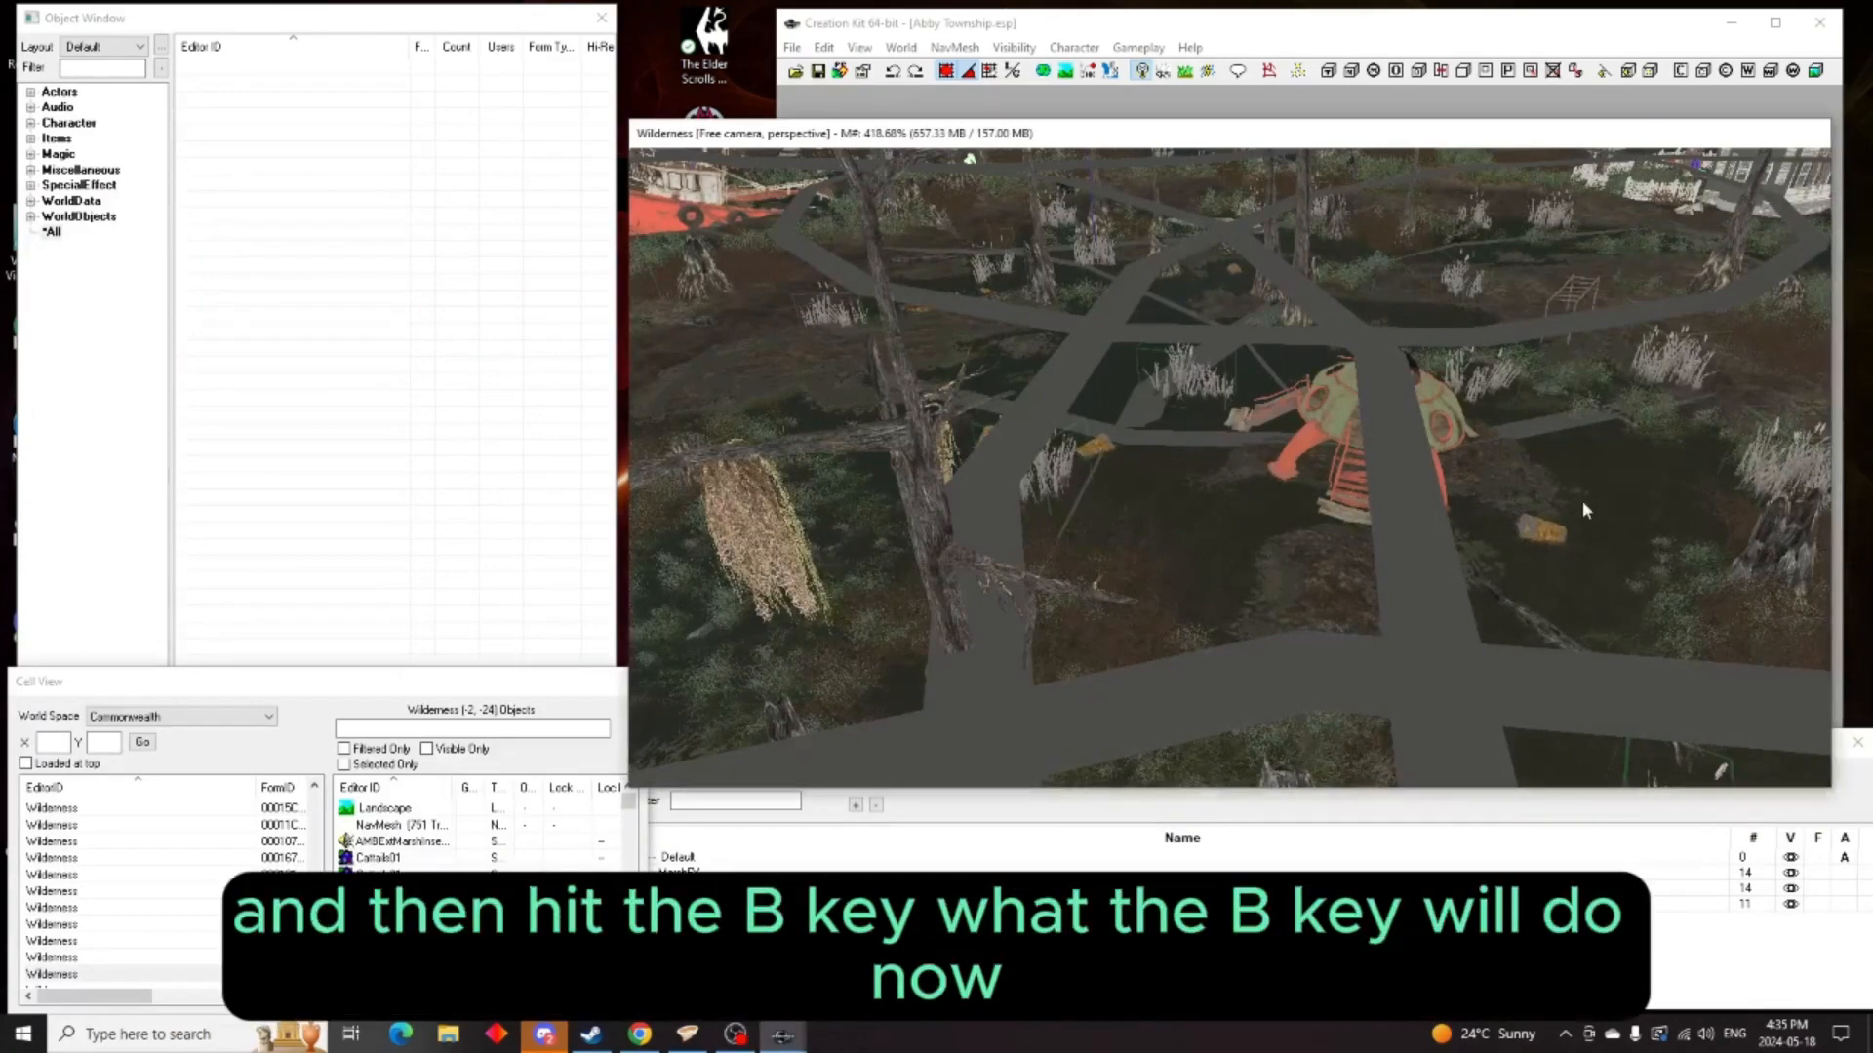
pyautogui.press('b')
pyautogui.moveTo(1484, 474); pyautogui.dragTo(1309, 572, button='middle')
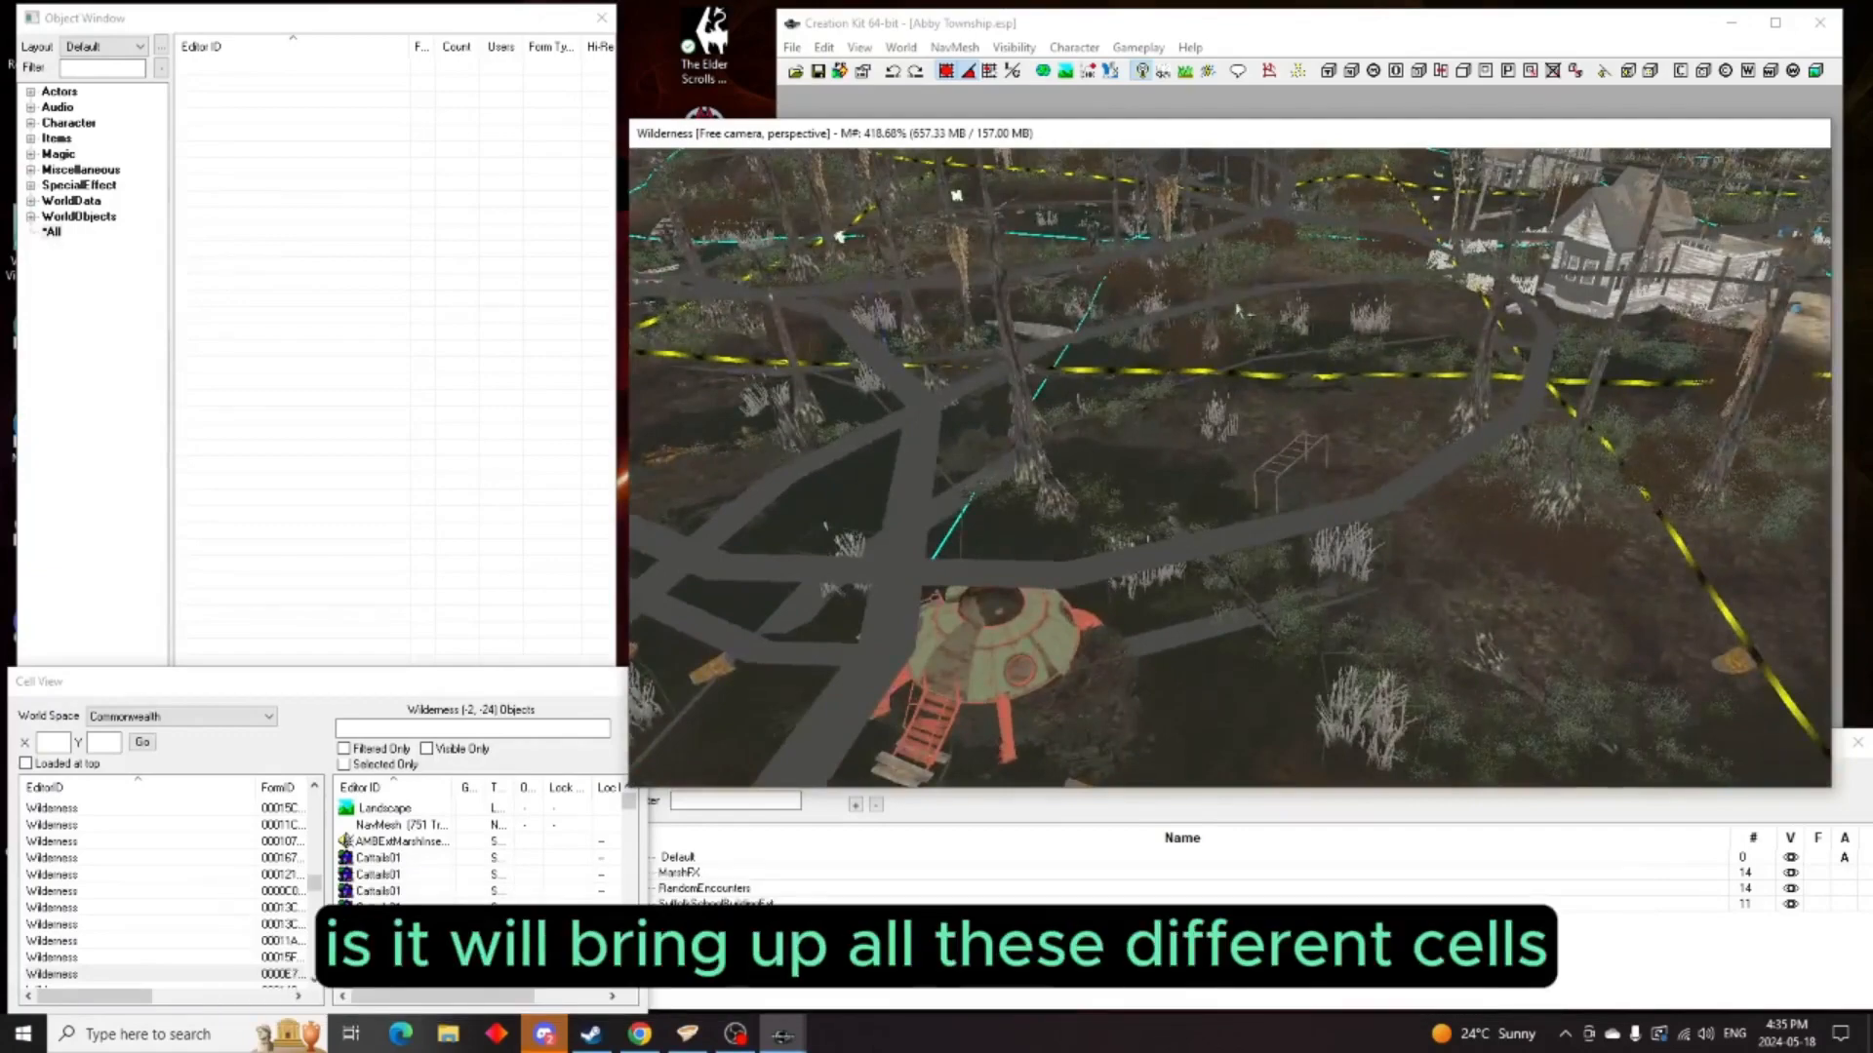
pyautogui.keyDown('shift'); pyautogui.moveTo(1245, 310); pyautogui.dragTo(1091, 528, button='middle'); pyautogui.keyUp('shift')
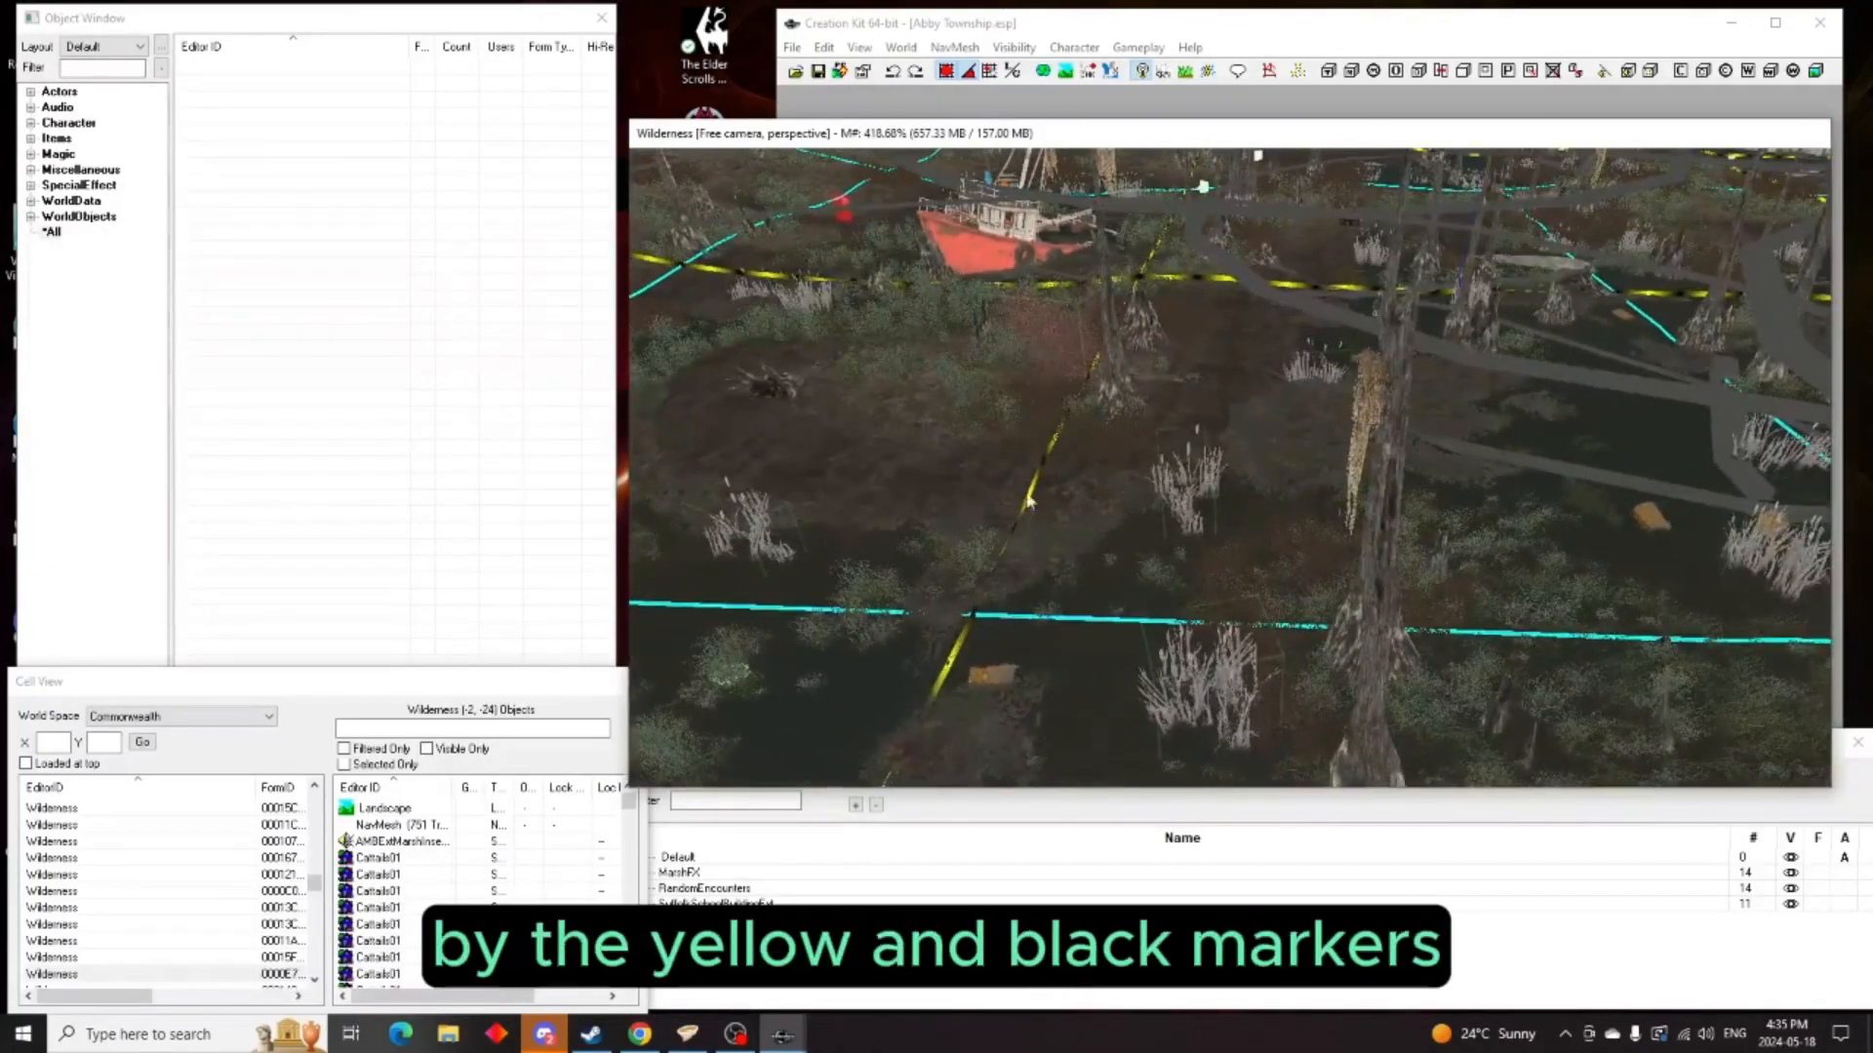
pyautogui.moveTo(1382, 575); pyautogui.dragTo(1324, 549, button='middle')
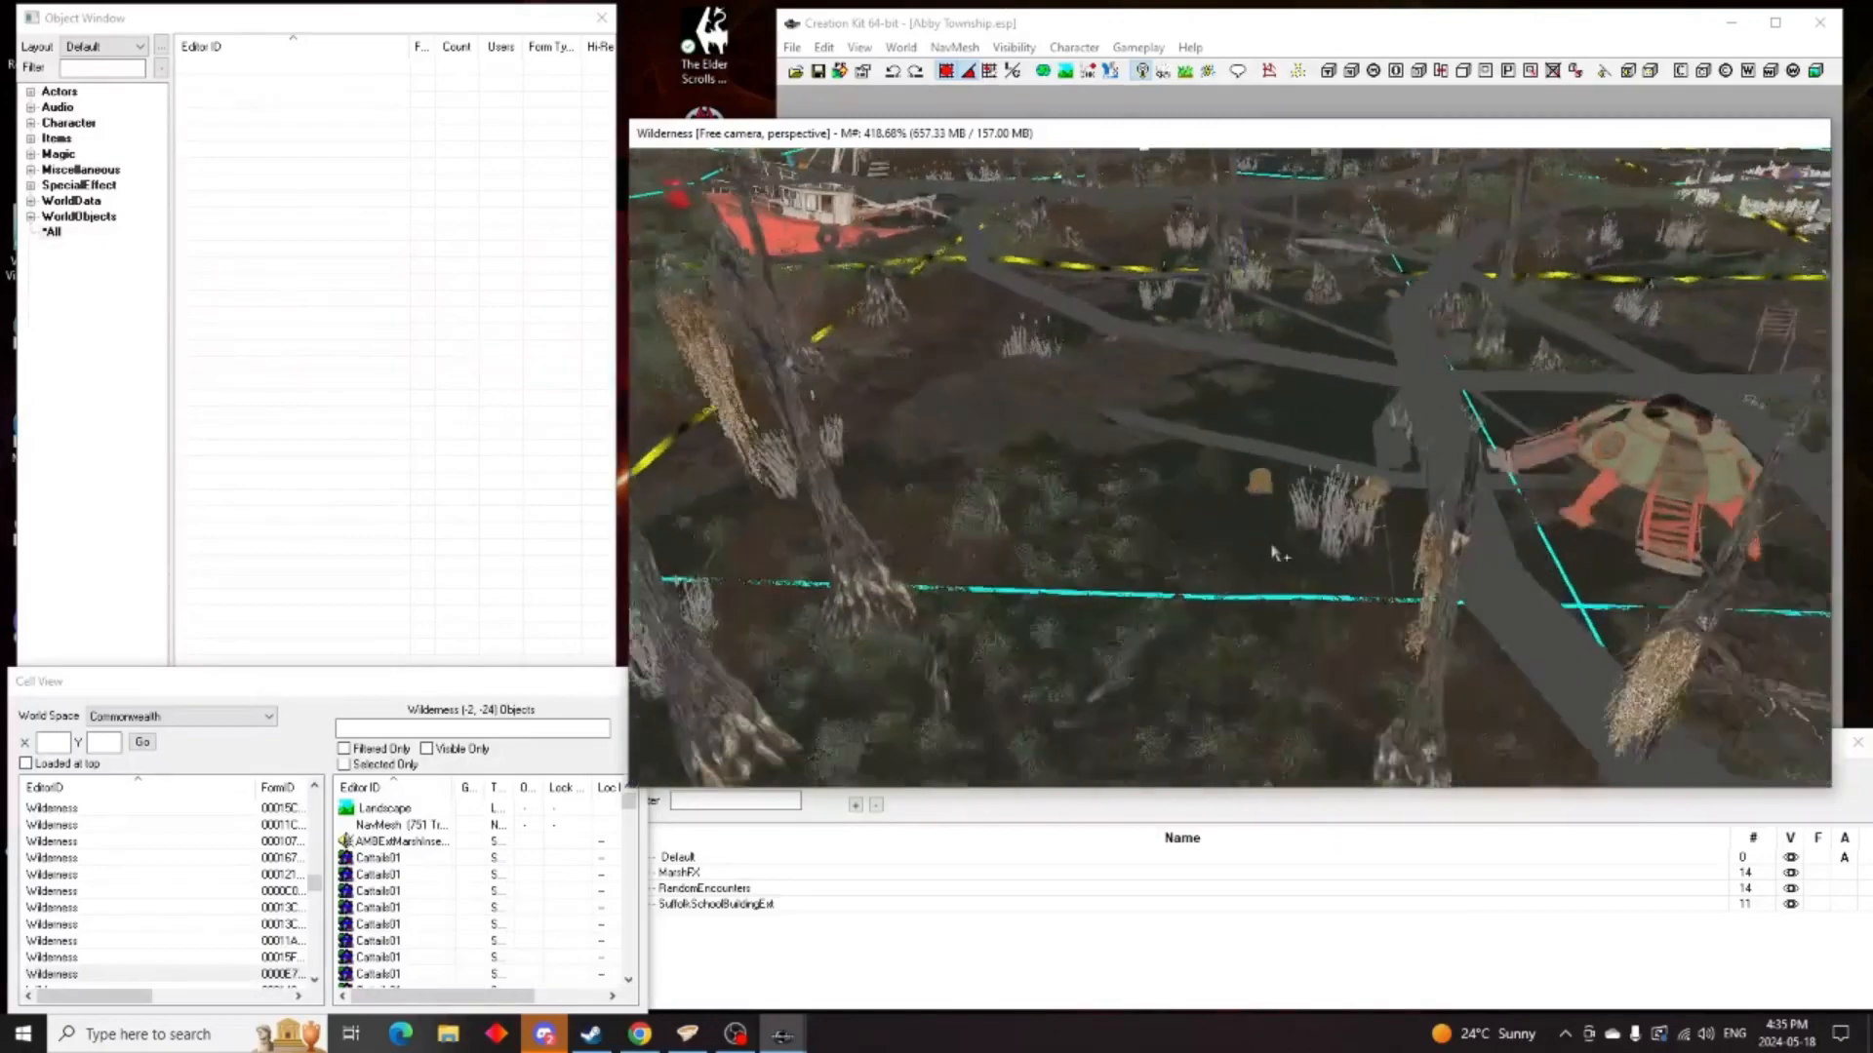
pyautogui.scroll(-2, 1521, 410)
pyautogui.scroll(-1, 1534, 450)
pyautogui.moveTo(1551, 463); pyautogui.dragTo(1442, 452, button='middle')
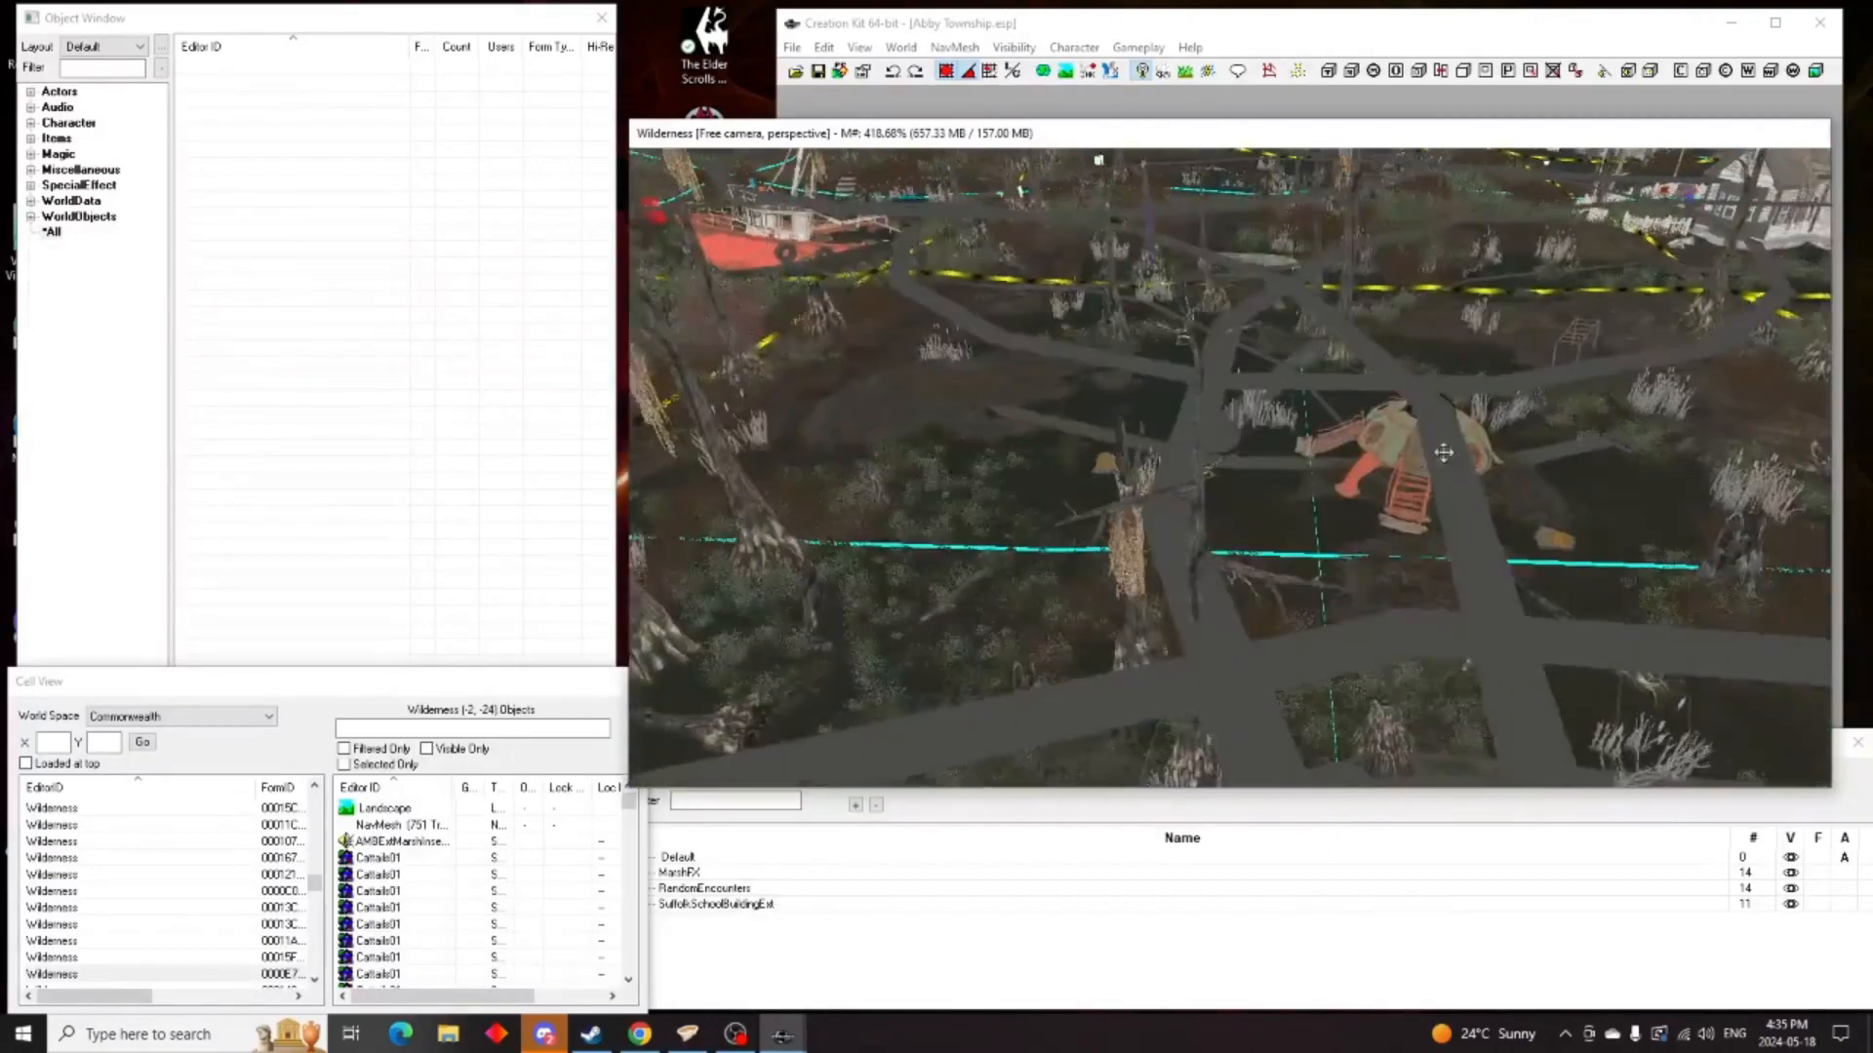
pyautogui.scroll(2, 1383, 473)
pyautogui.scroll(4, 1384, 473)
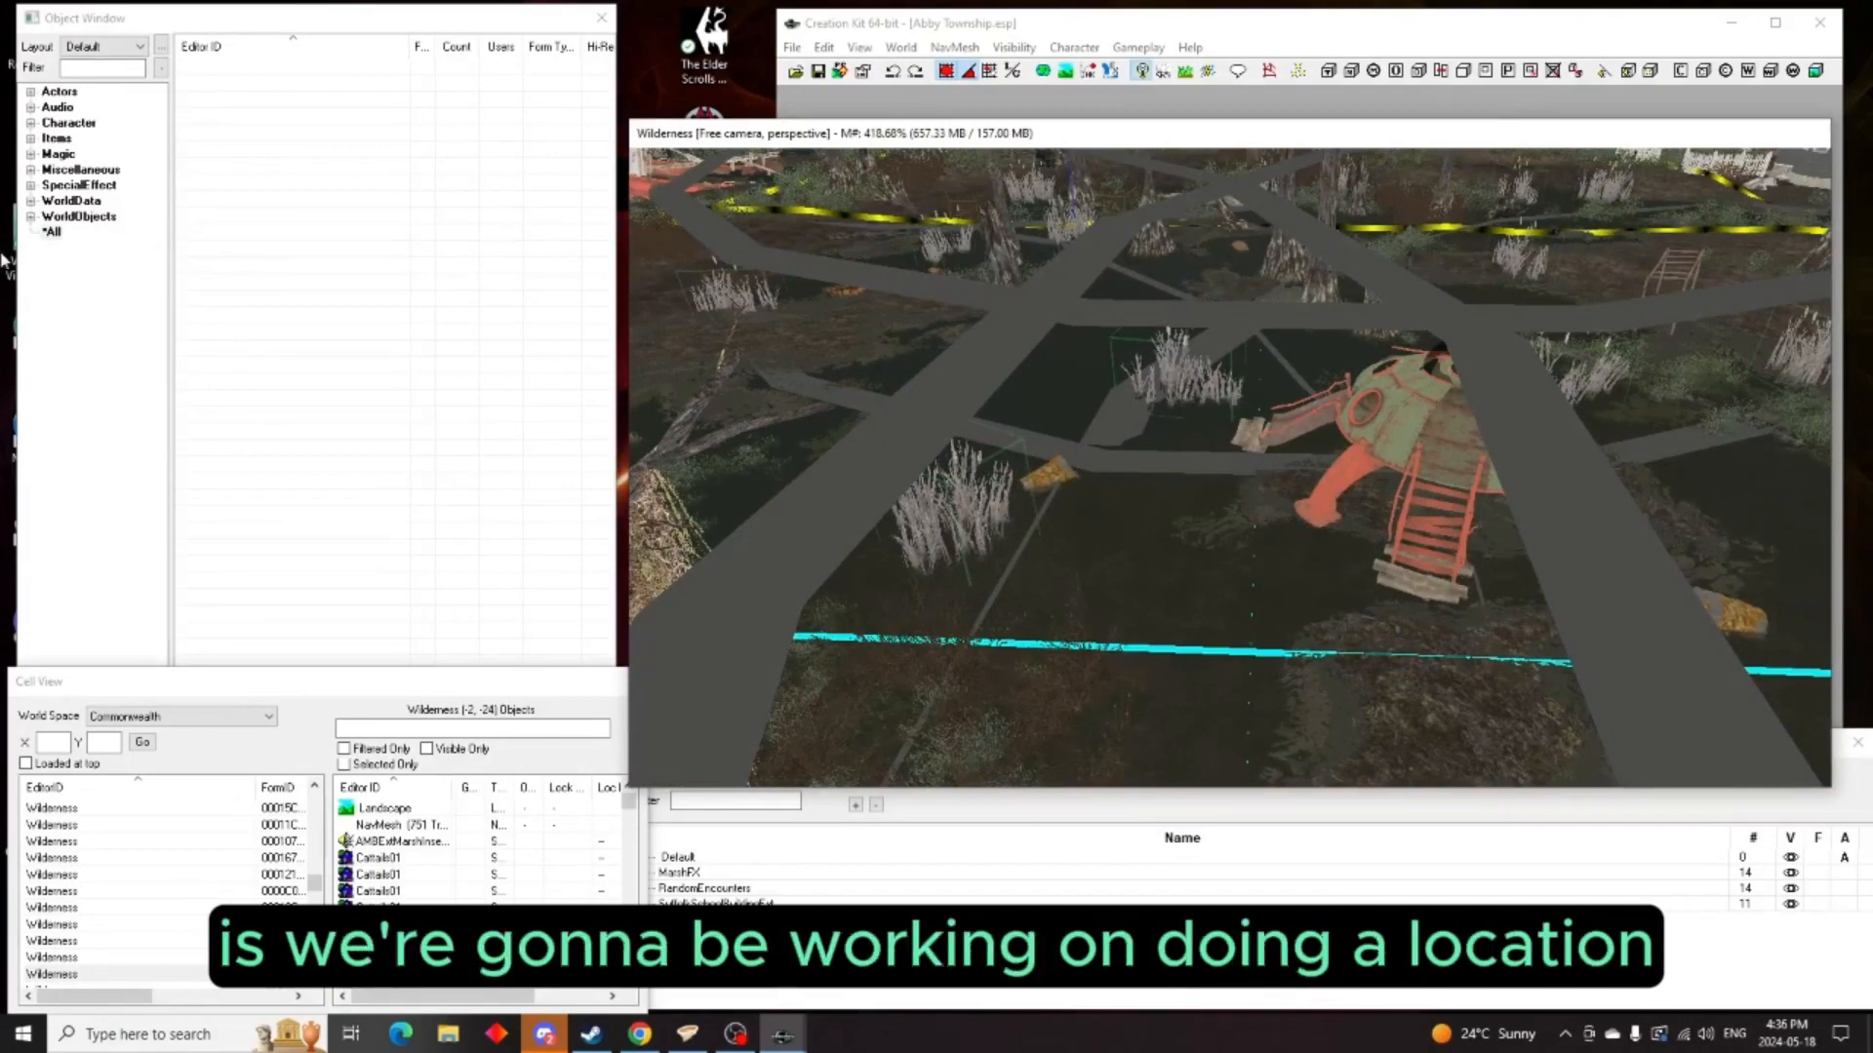
# Create a new Location record under WorldData with the ID AbbyTownshipLocation and the name Abby Township
pyautogui.click(32, 202)
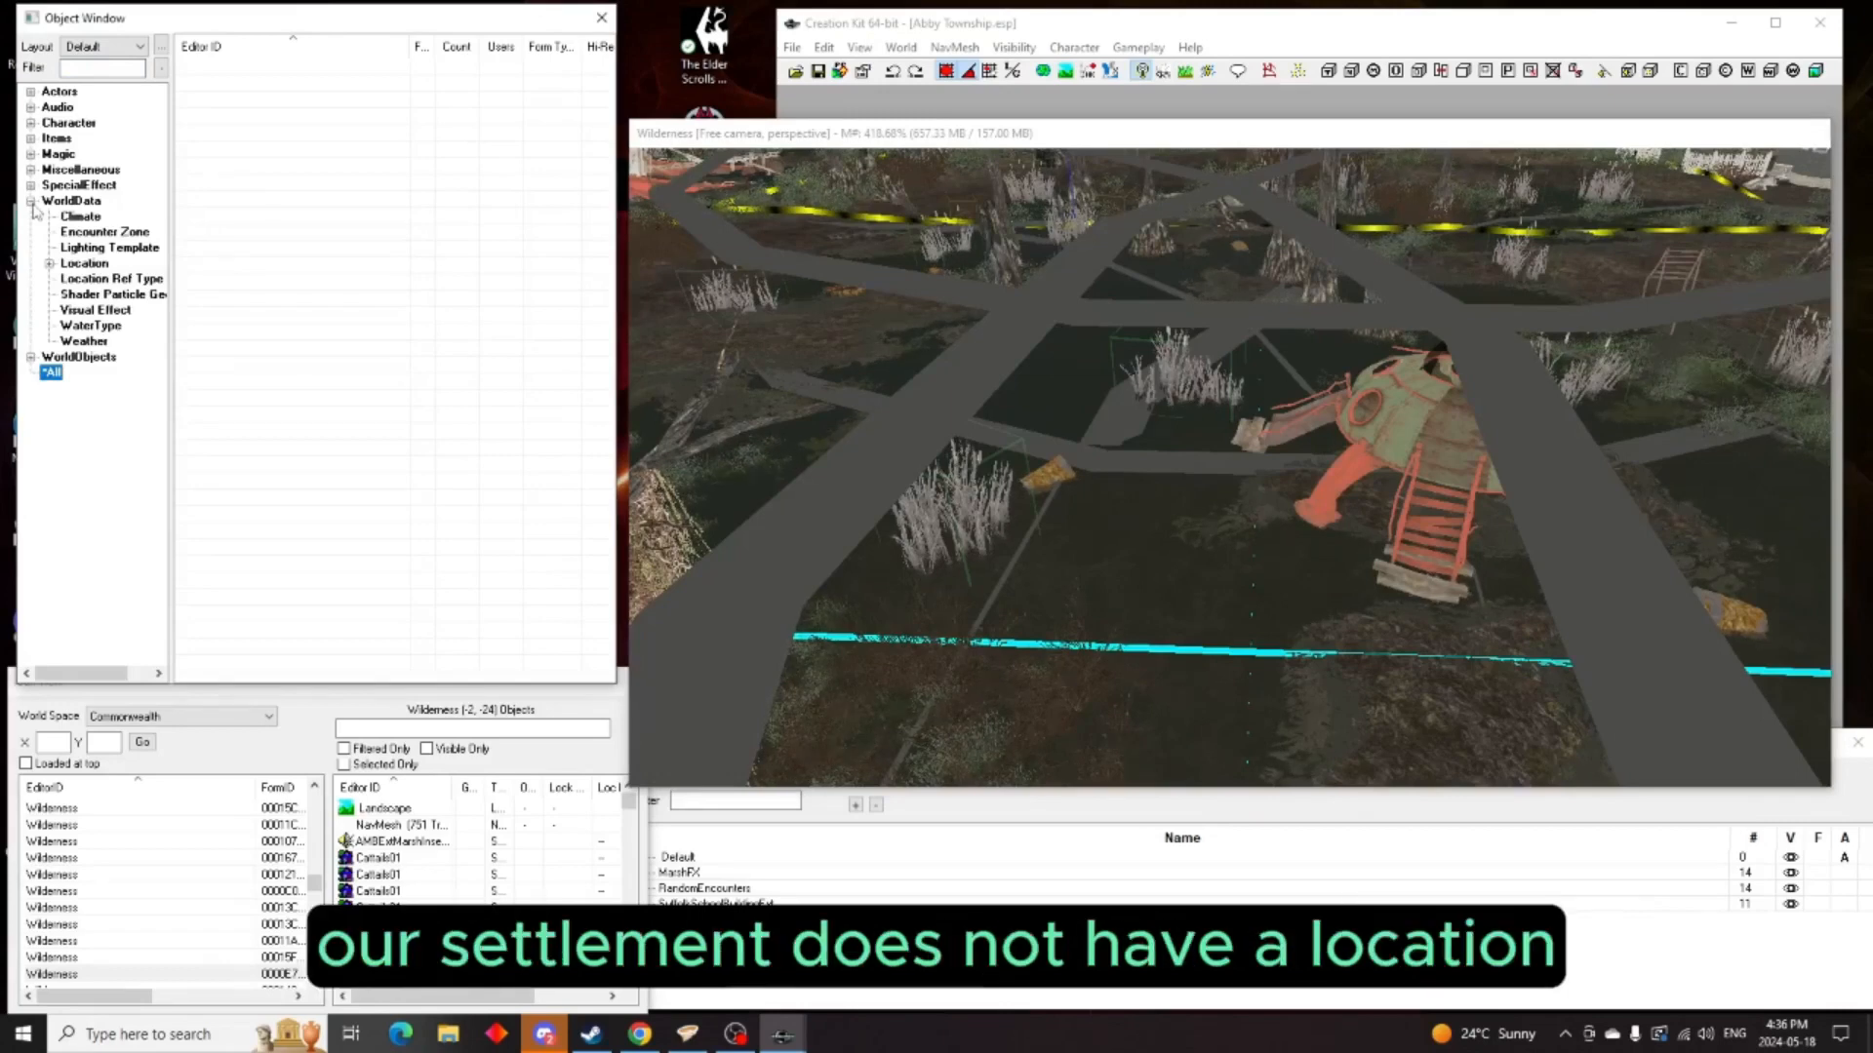
pyautogui.click(85, 264)
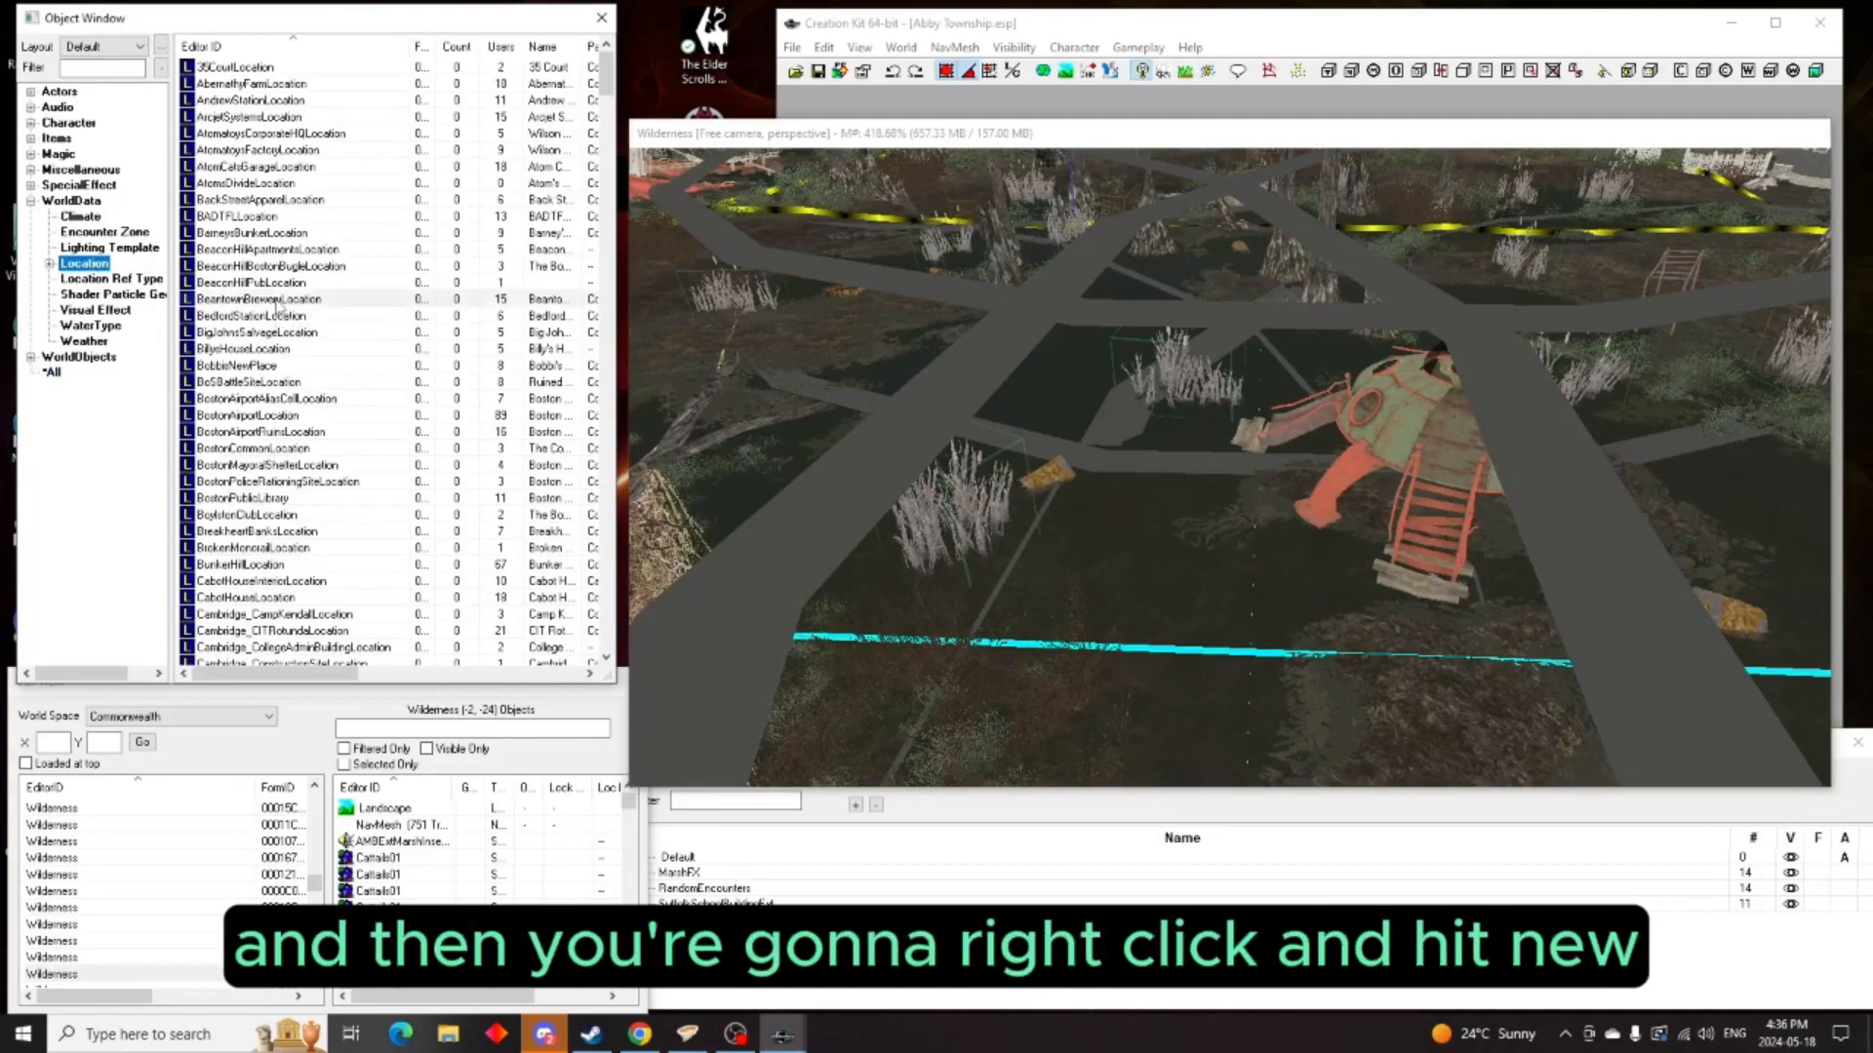
pyautogui.rightClick(278, 301)
pyautogui.click(320, 312)
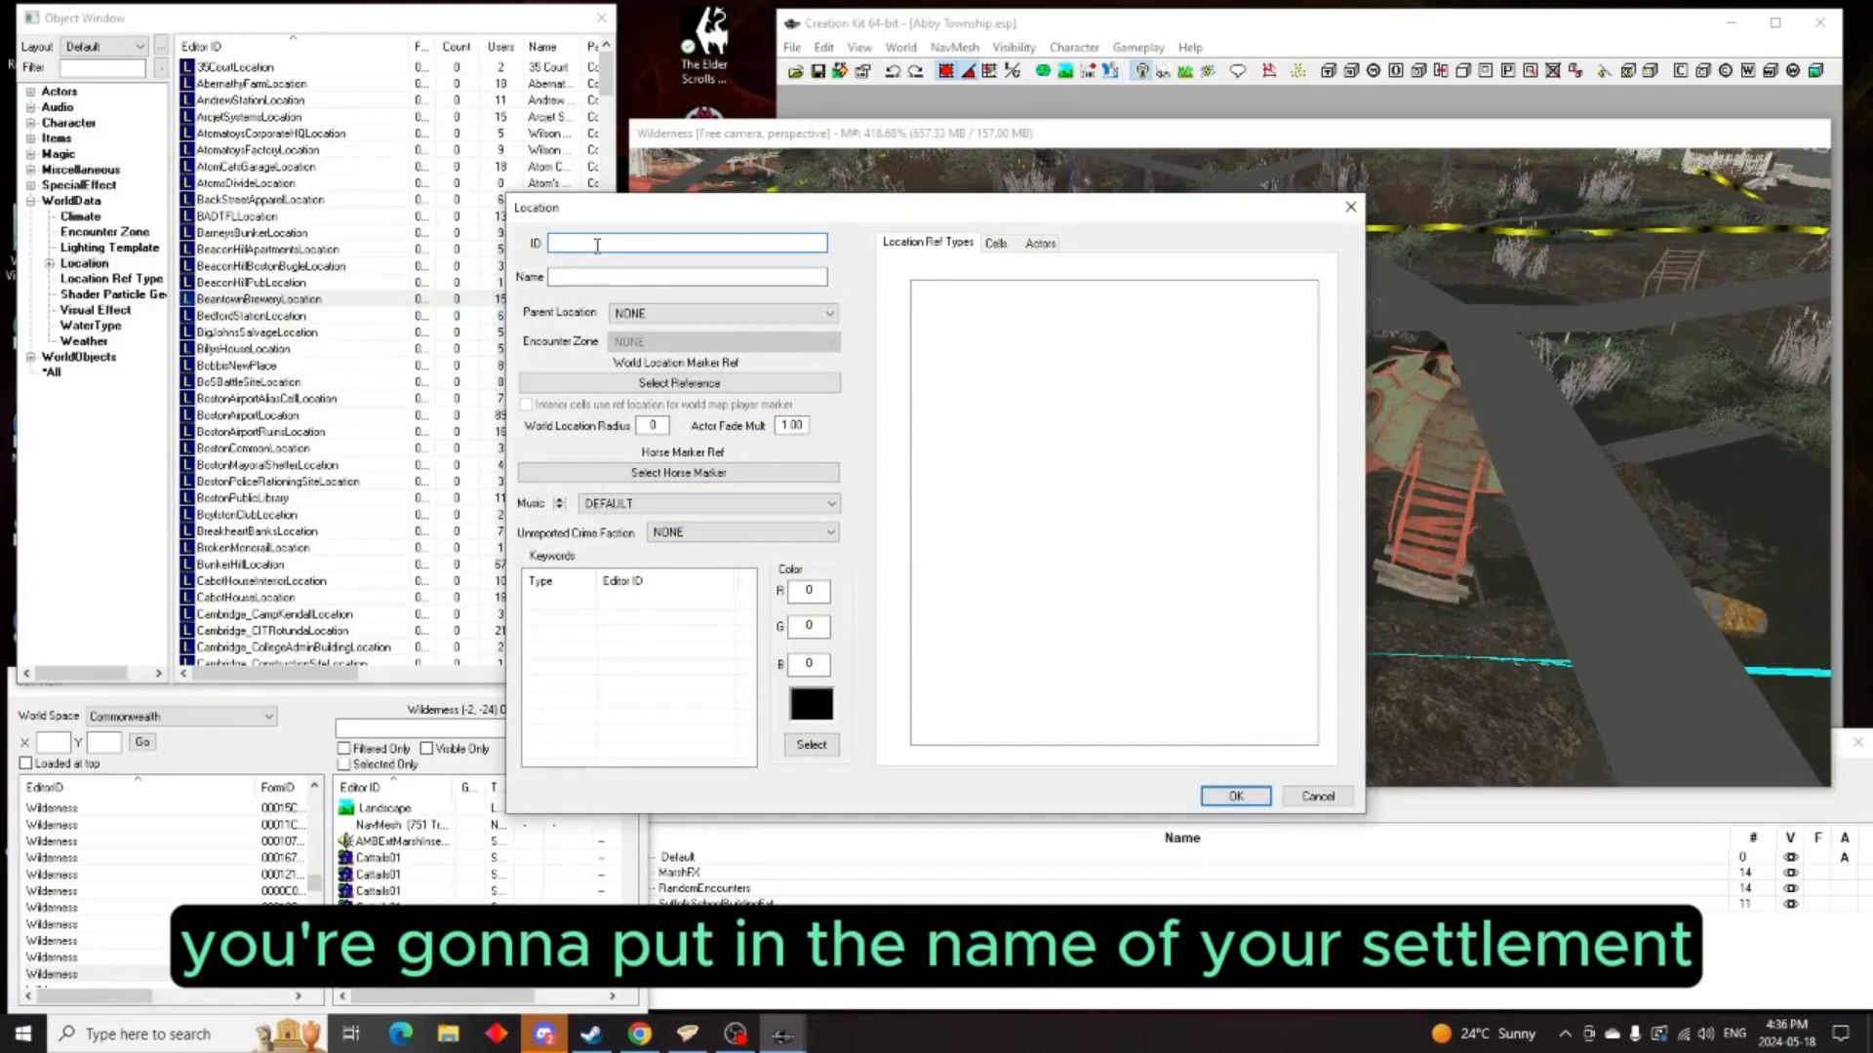
pyautogui.write('AbbyTownship')
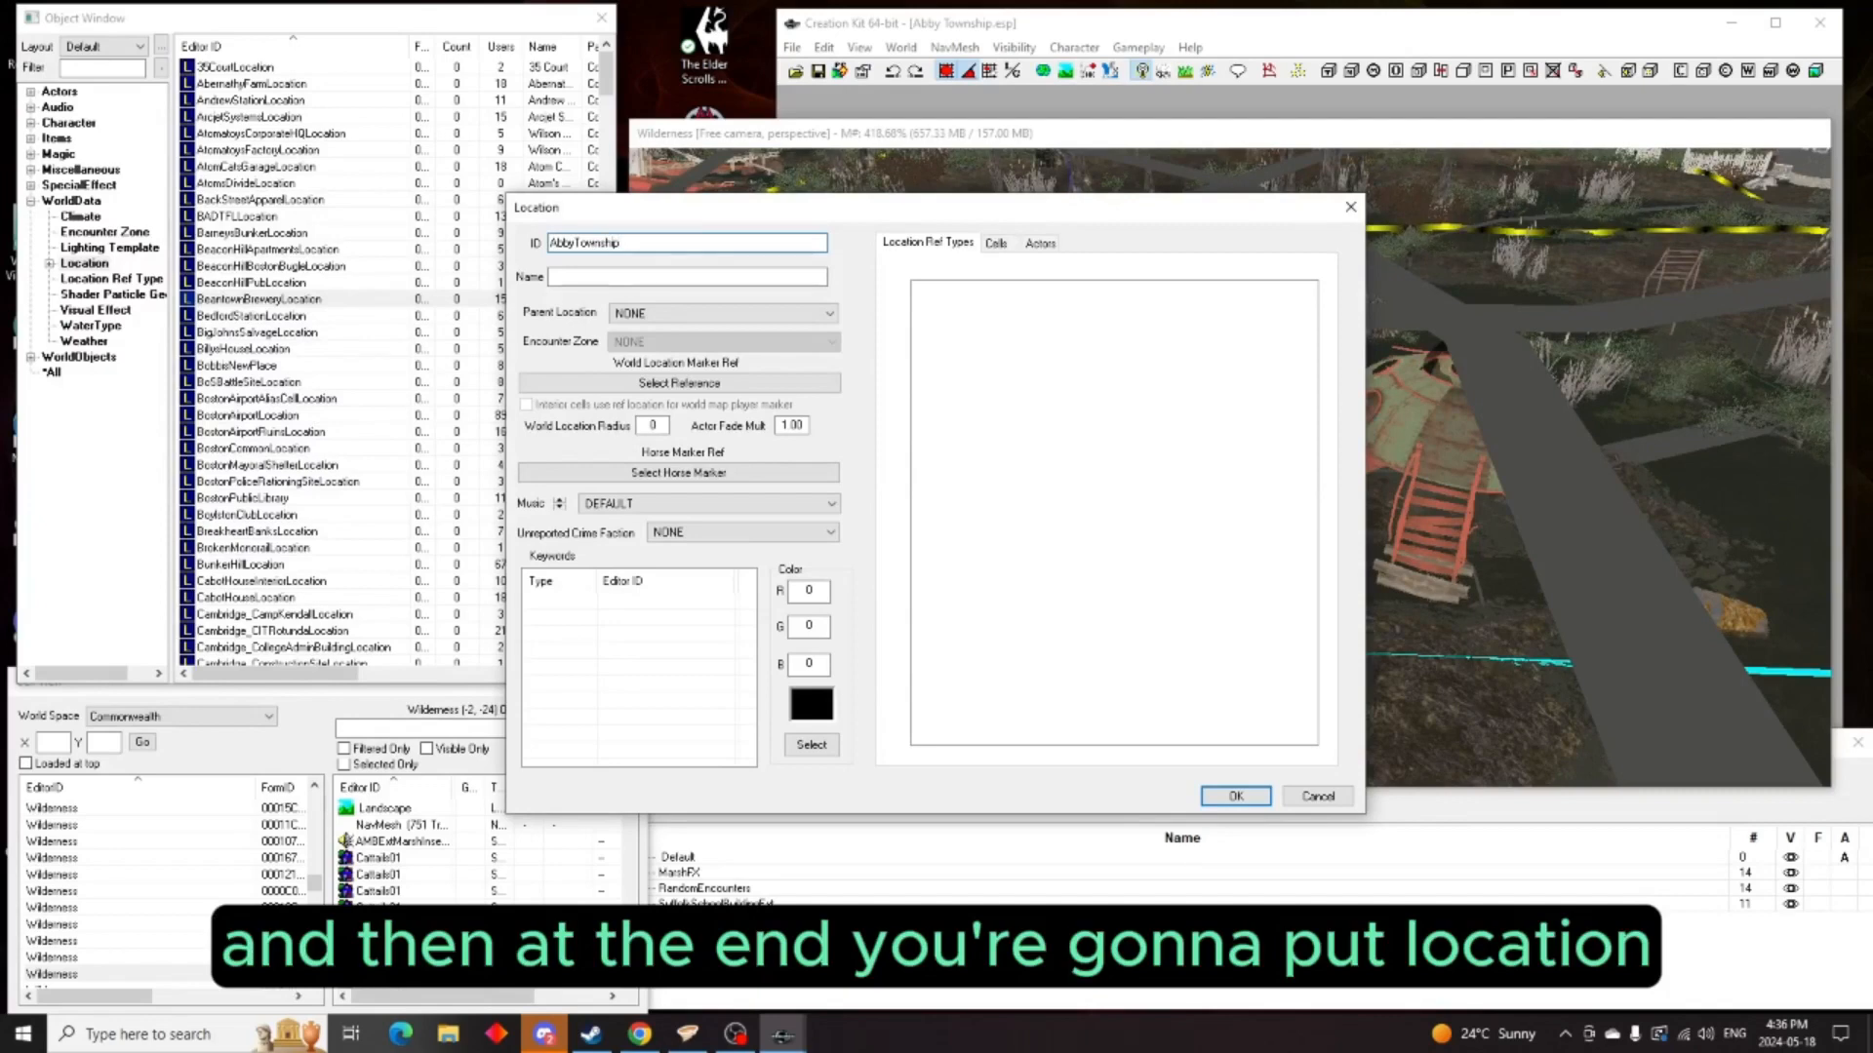
pyautogui.write('ocation')
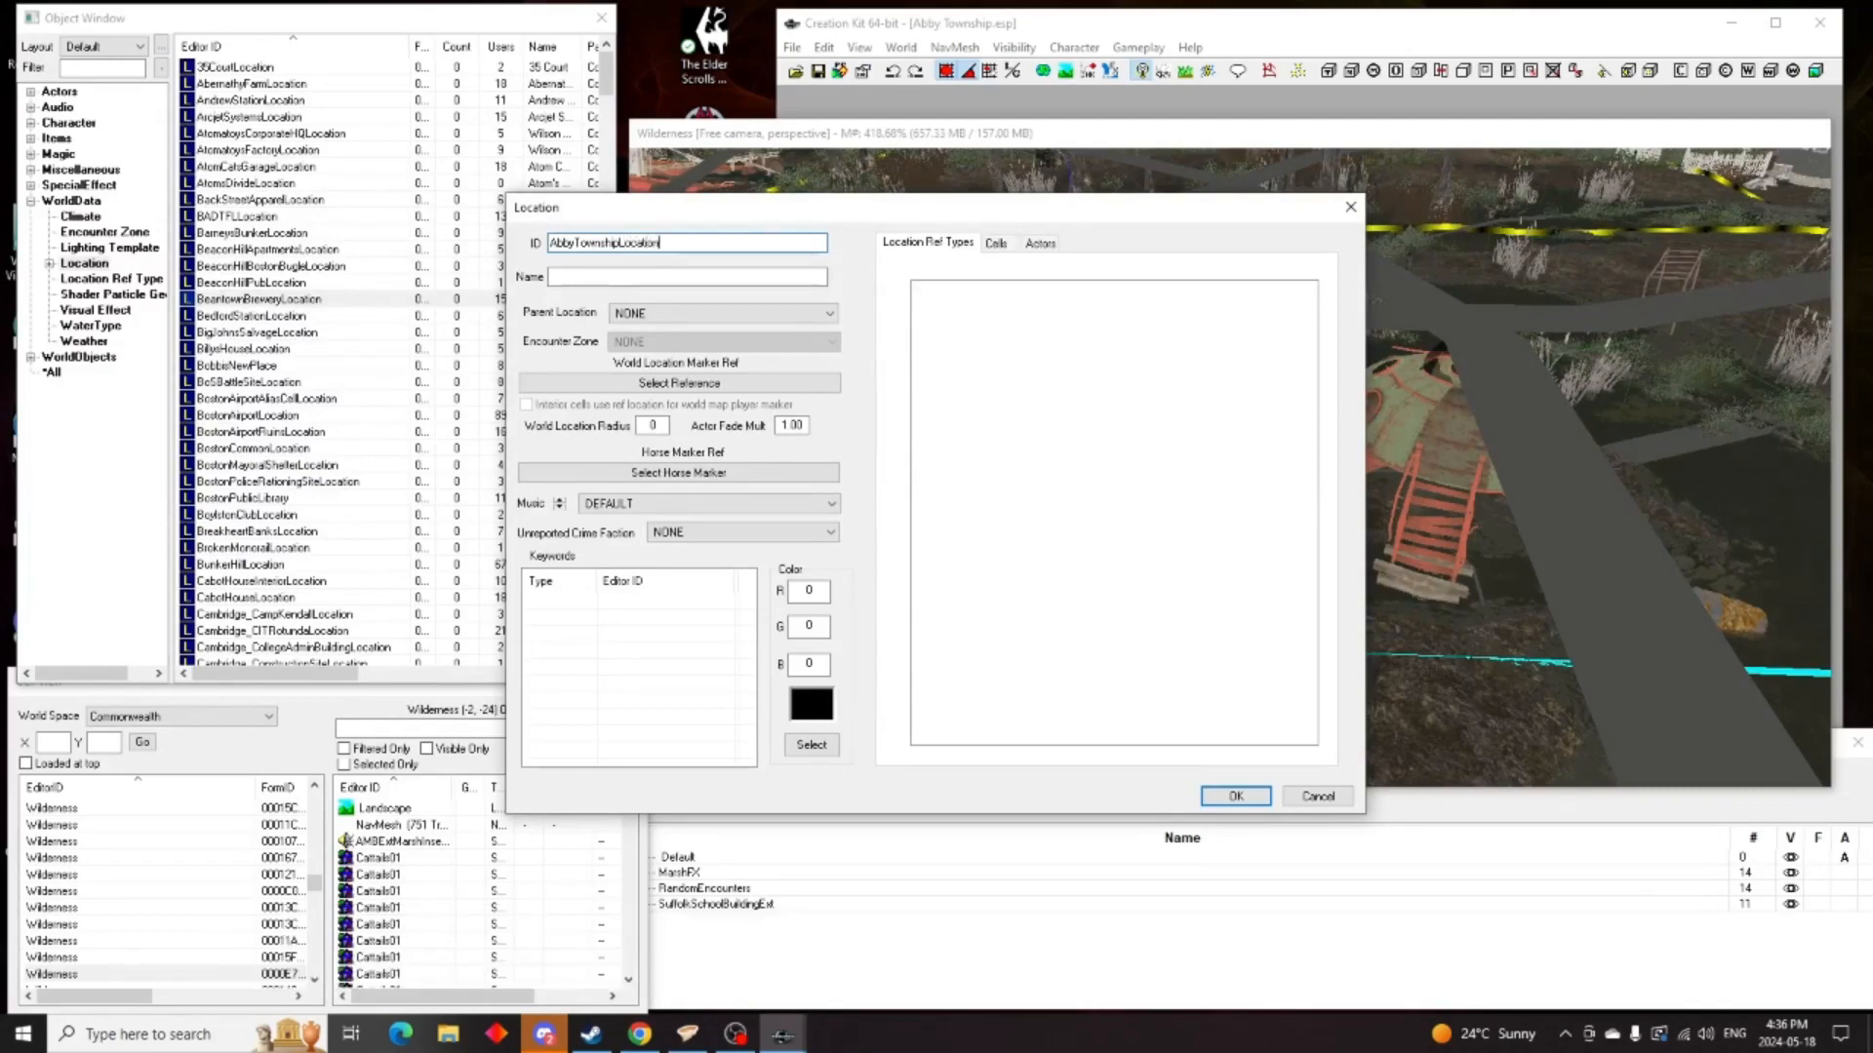
pyautogui.click(576, 276)
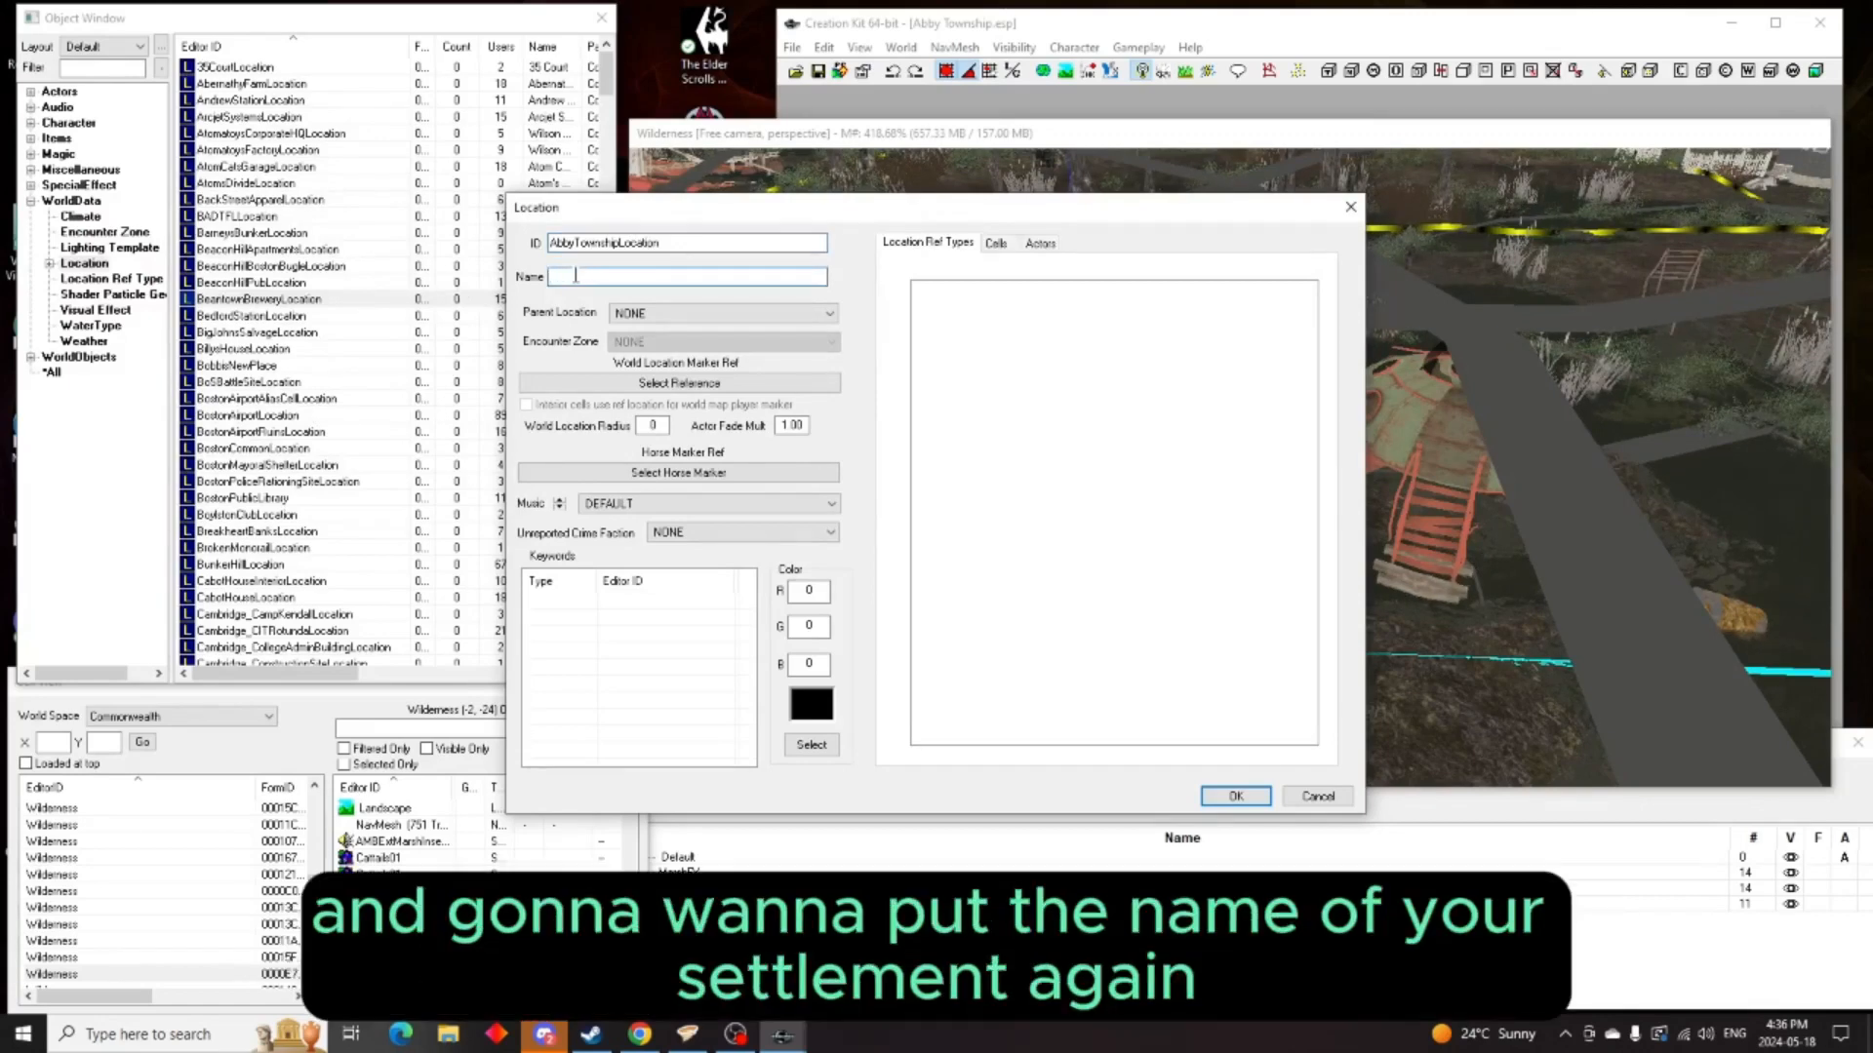
pyautogui.write('Abby Township')
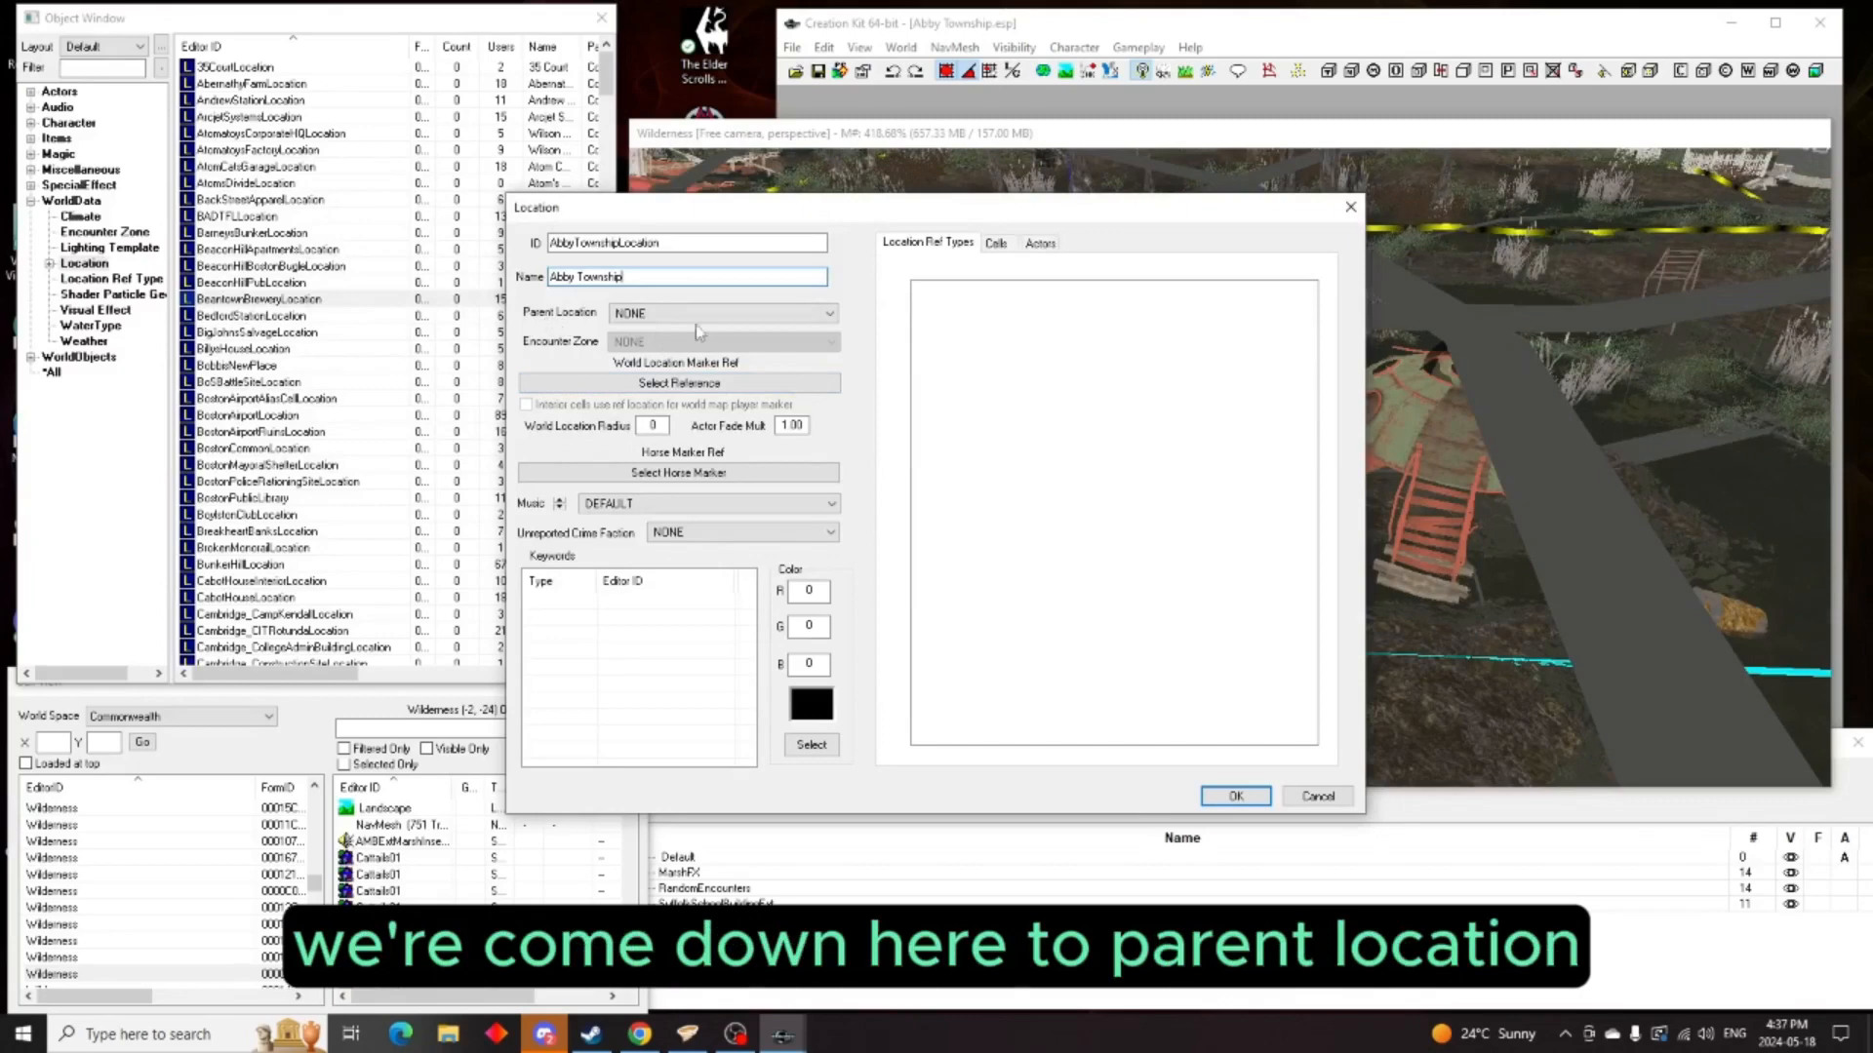
# Set the parent location of AbbyTownshipLocation to CommonwealthLocation
pyautogui.click(830, 314)
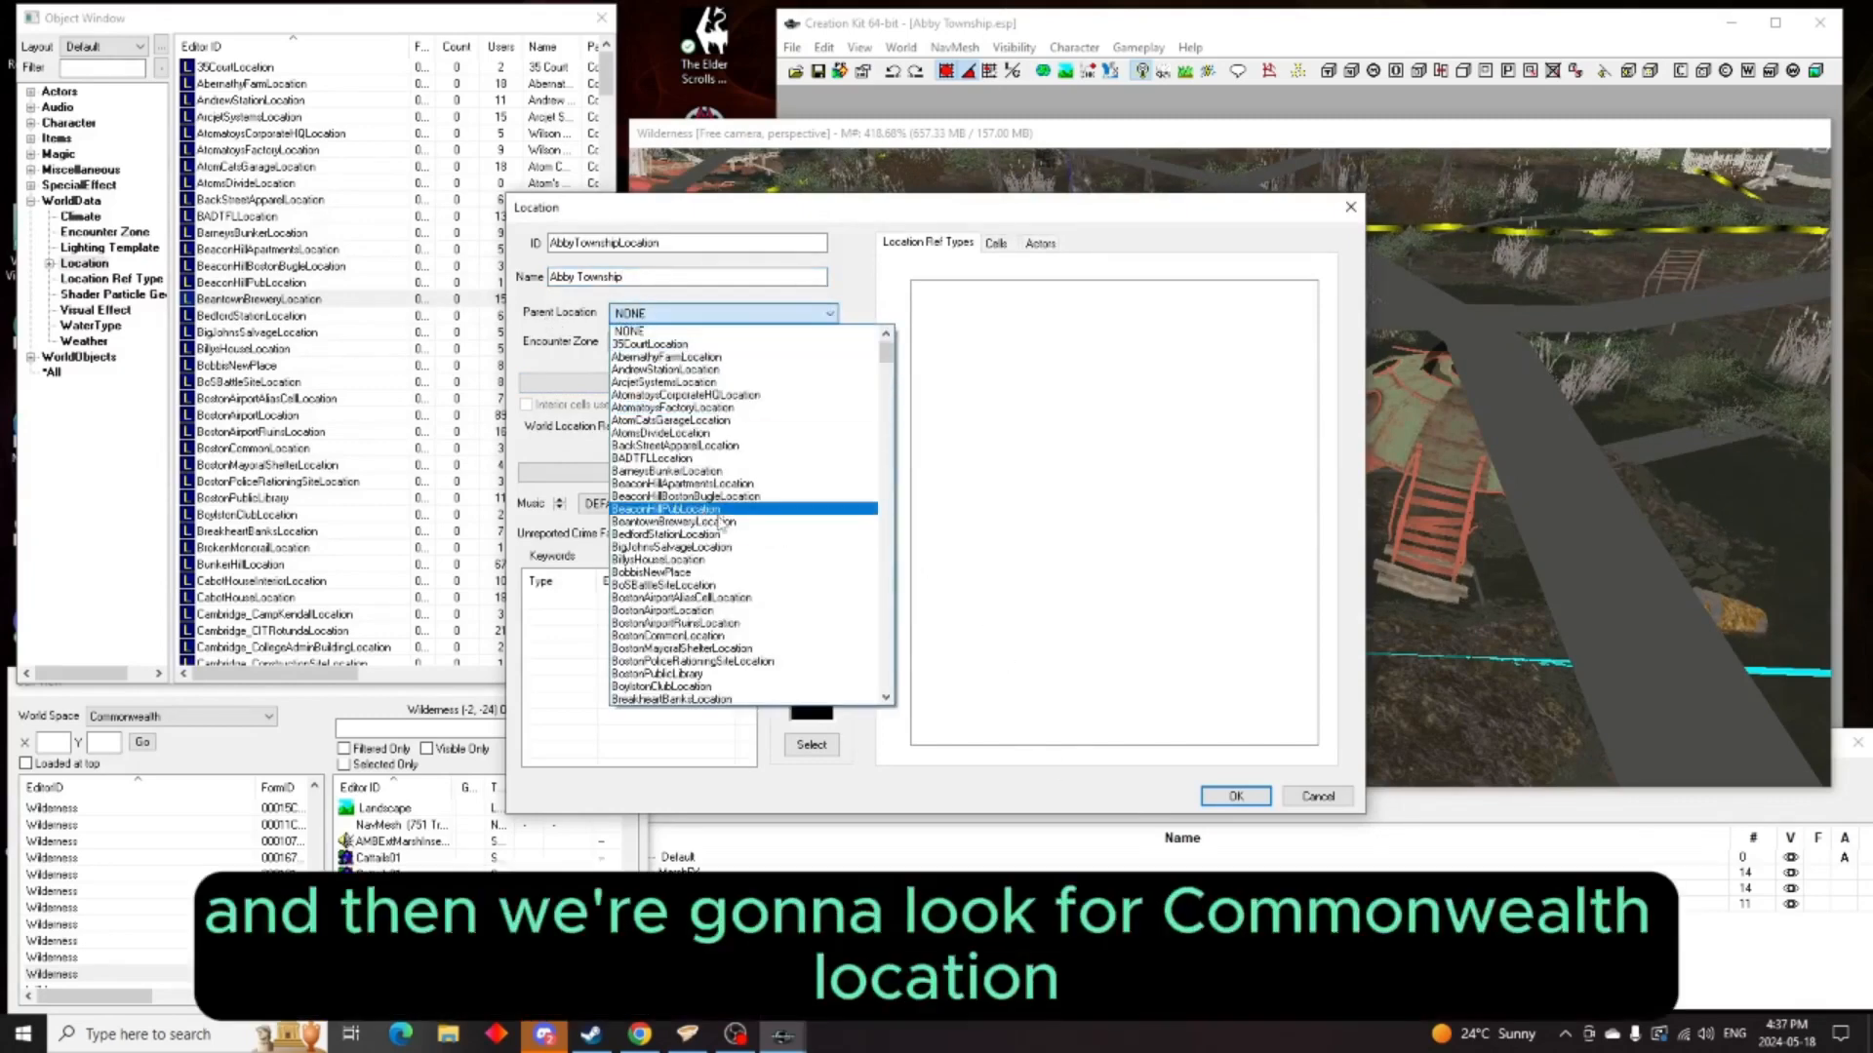
pyautogui.scroll(-8, 724, 535)
pyautogui.scroll(-4, 724, 536)
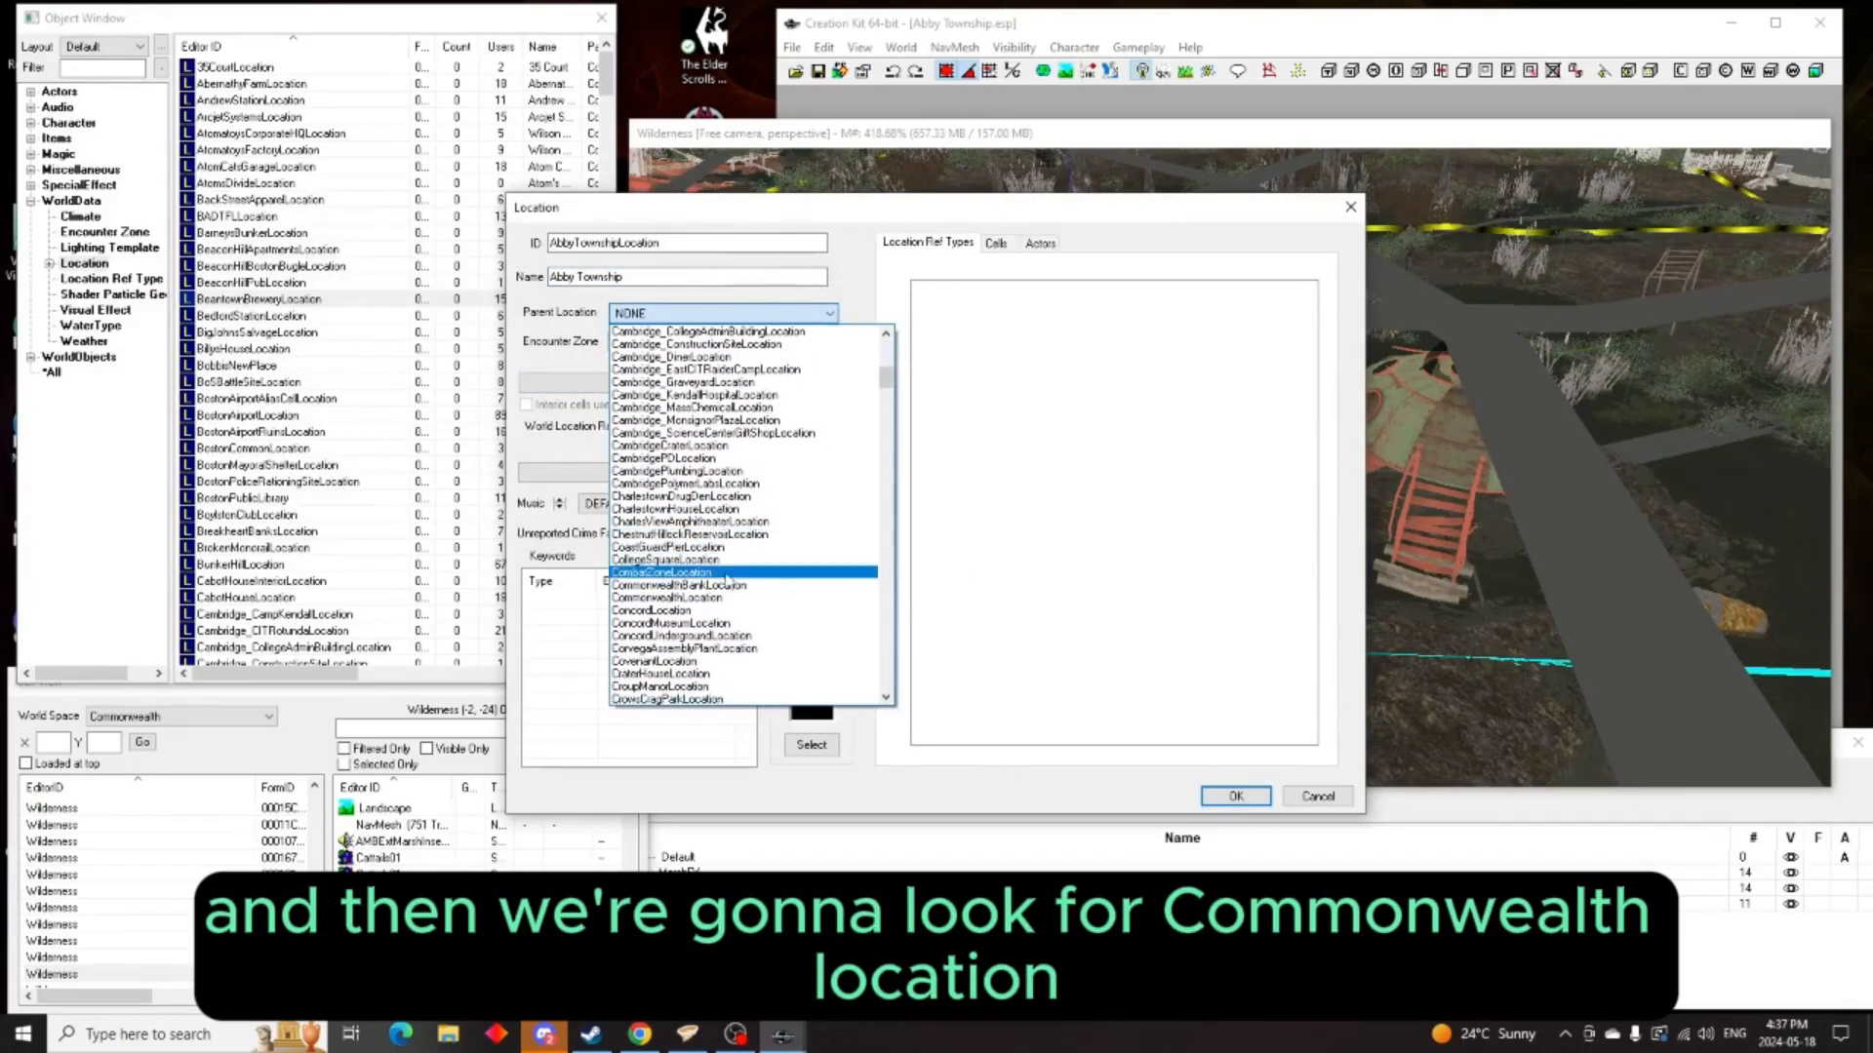
pyautogui.click(727, 596)
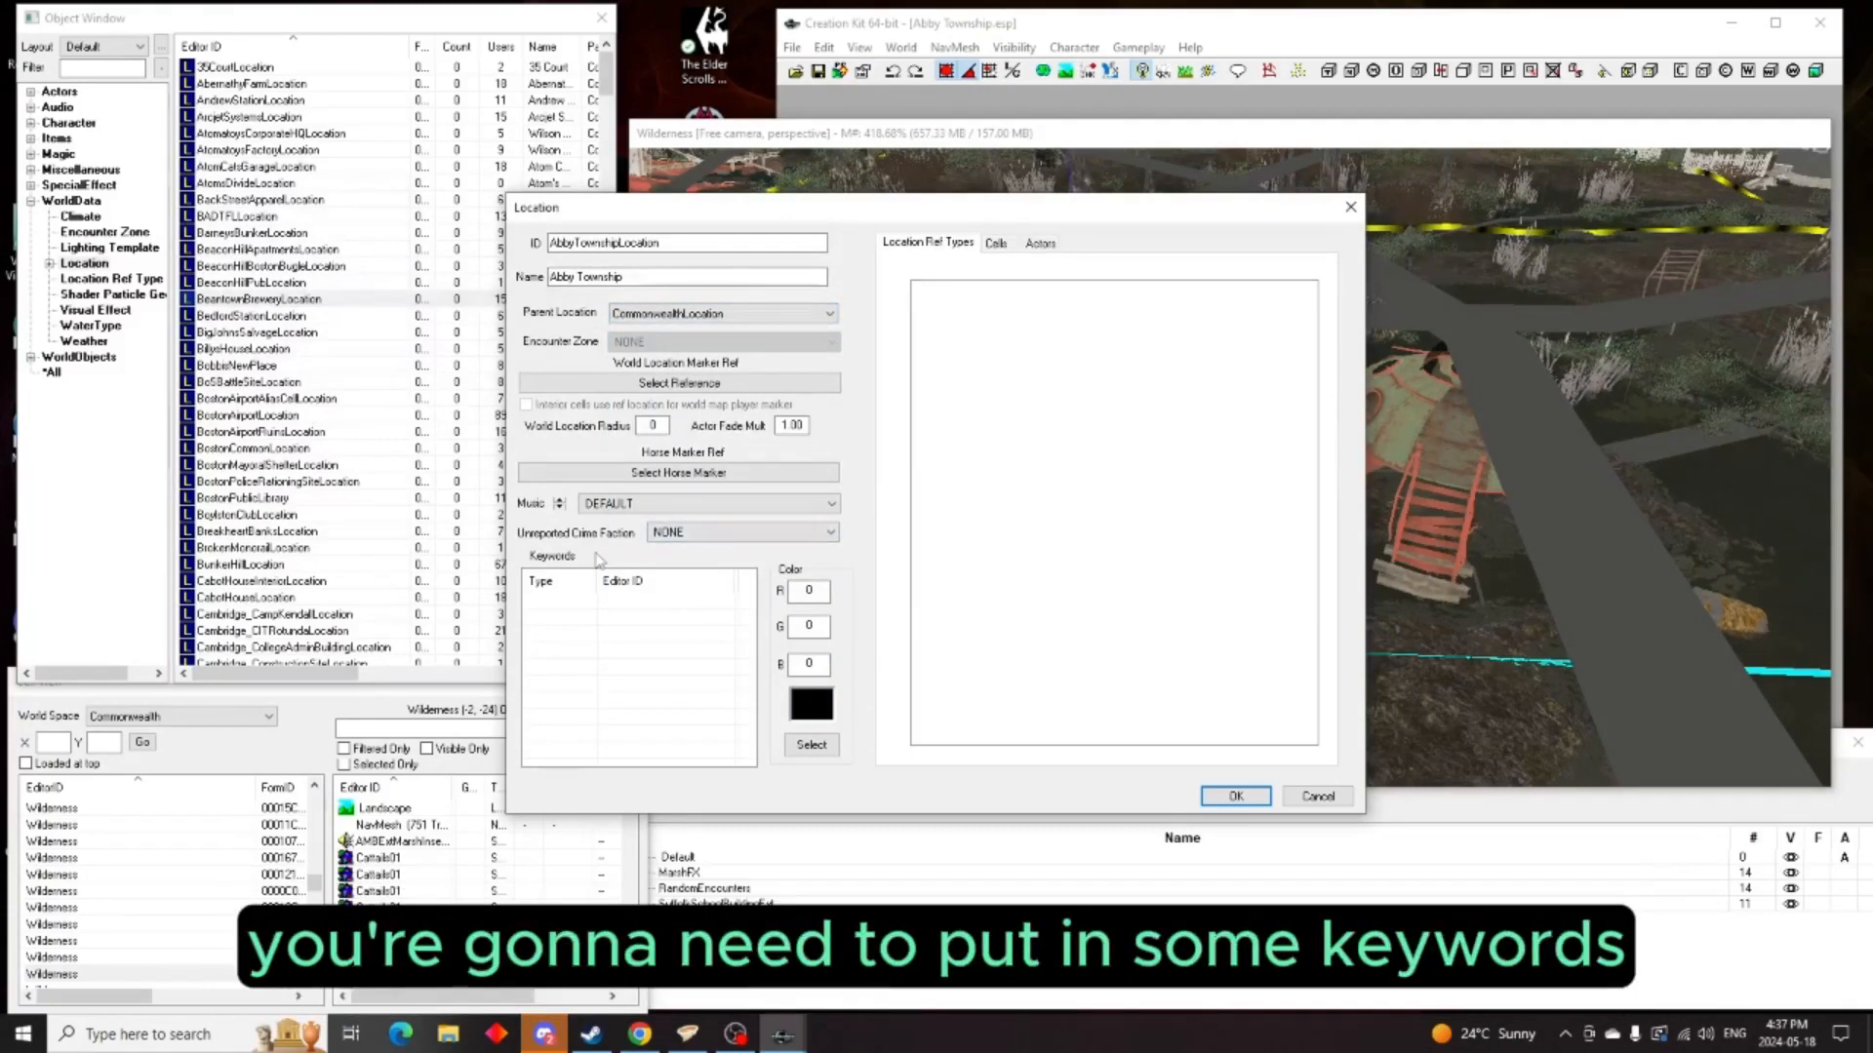
# Filter the available keywords by "loctype" and add LocTypeClearable to the Abby Township location
pyautogui.rightClick(578, 612)
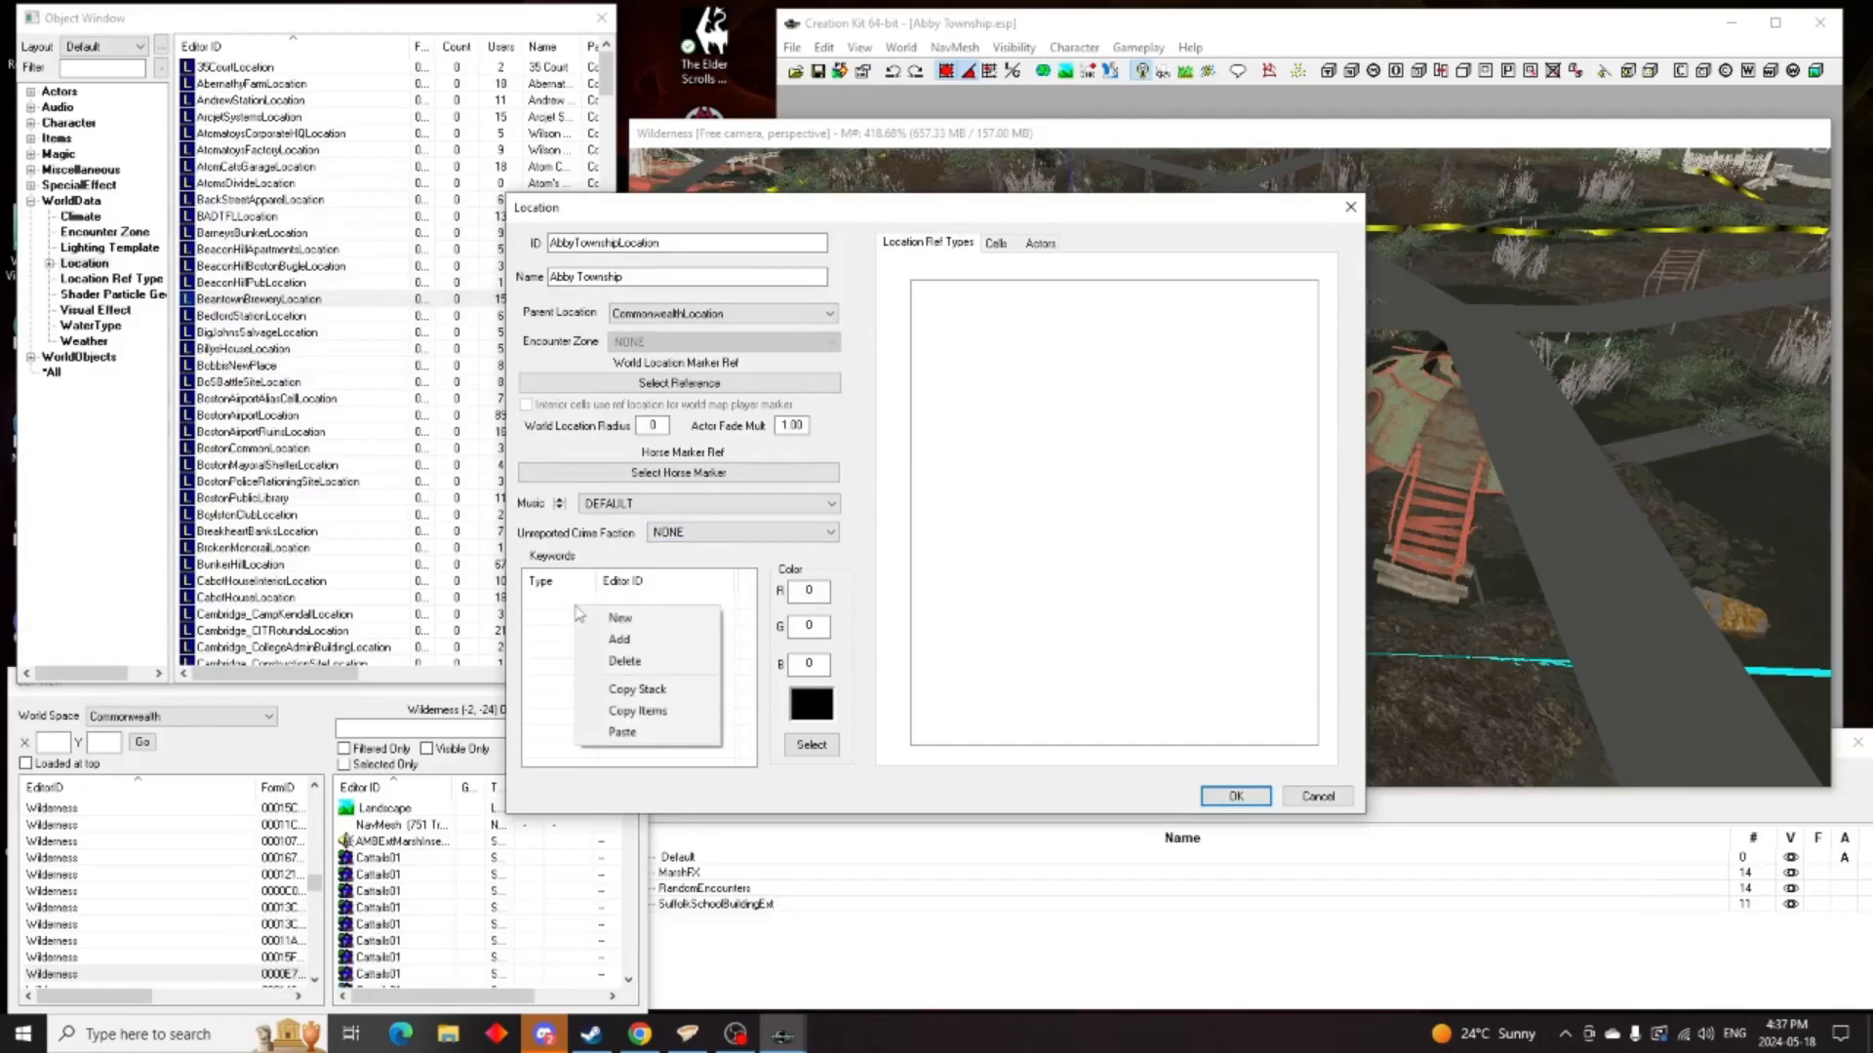
pyautogui.click(627, 640)
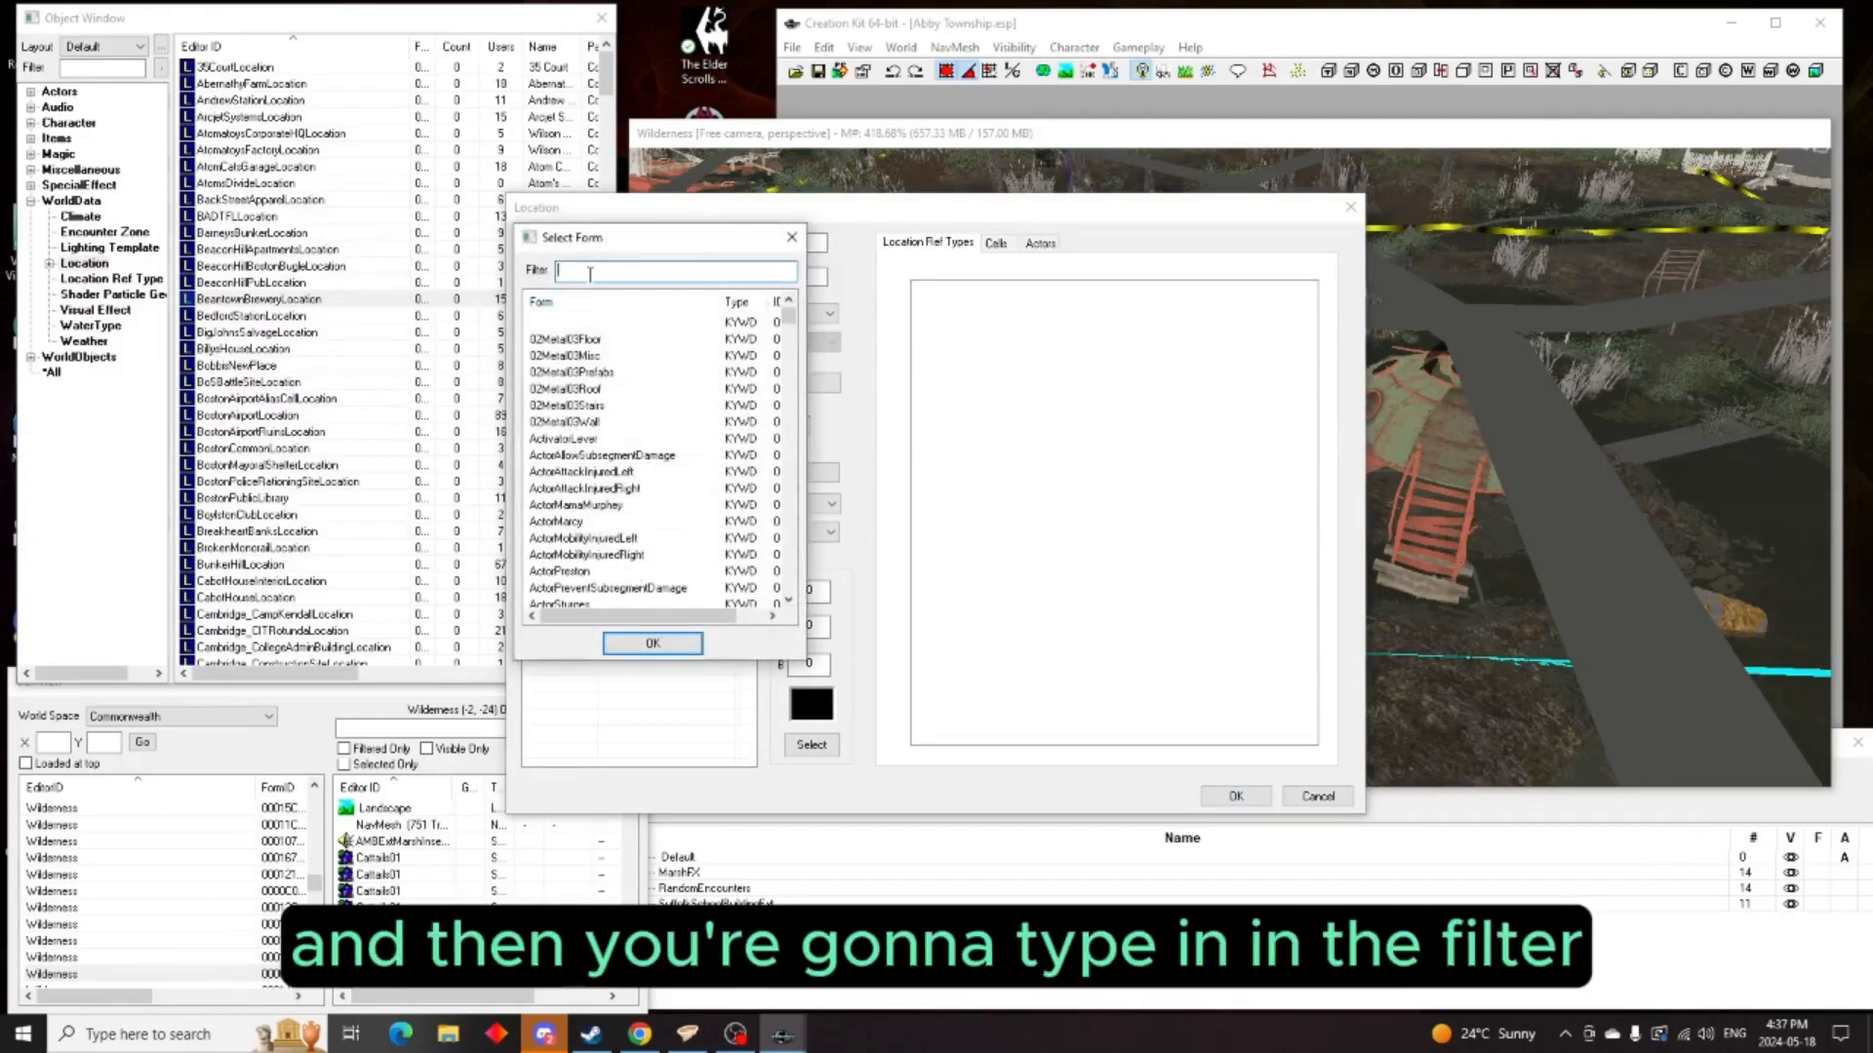
pyautogui.write('locty')
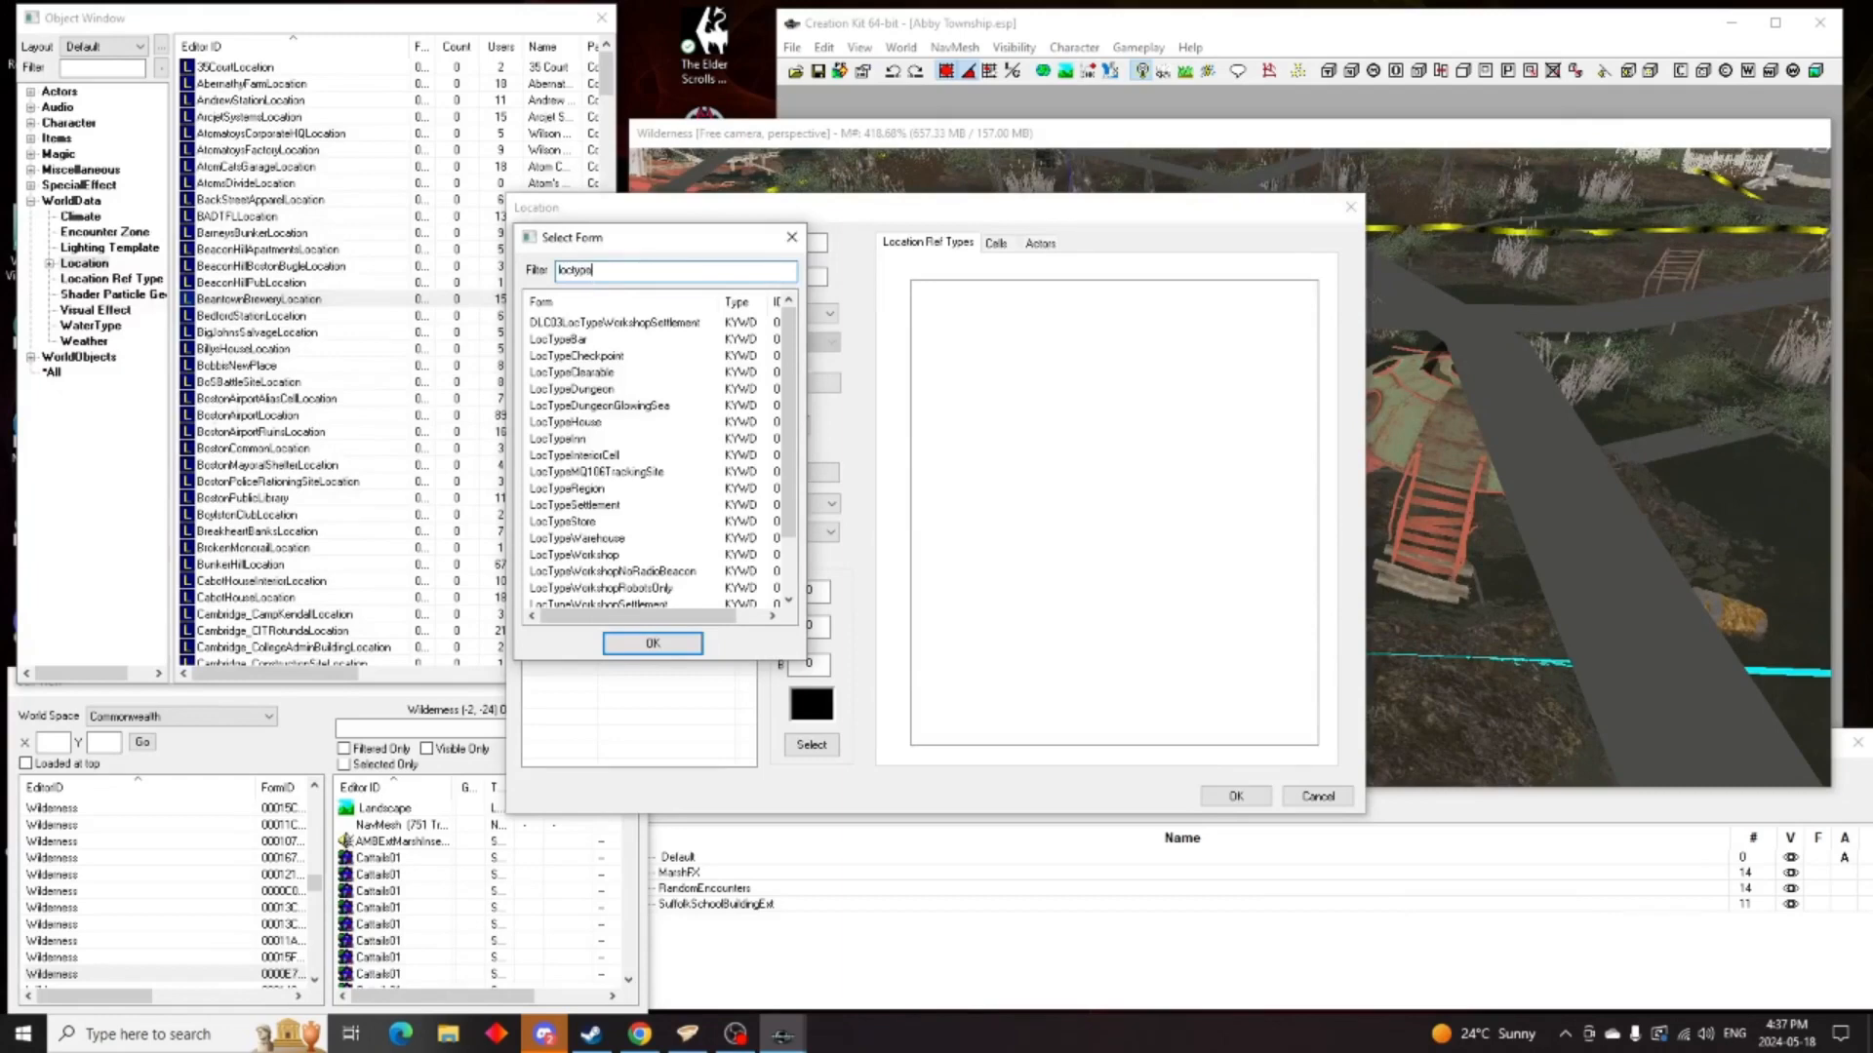
pyautogui.write('pe')
pyautogui.click(607, 373)
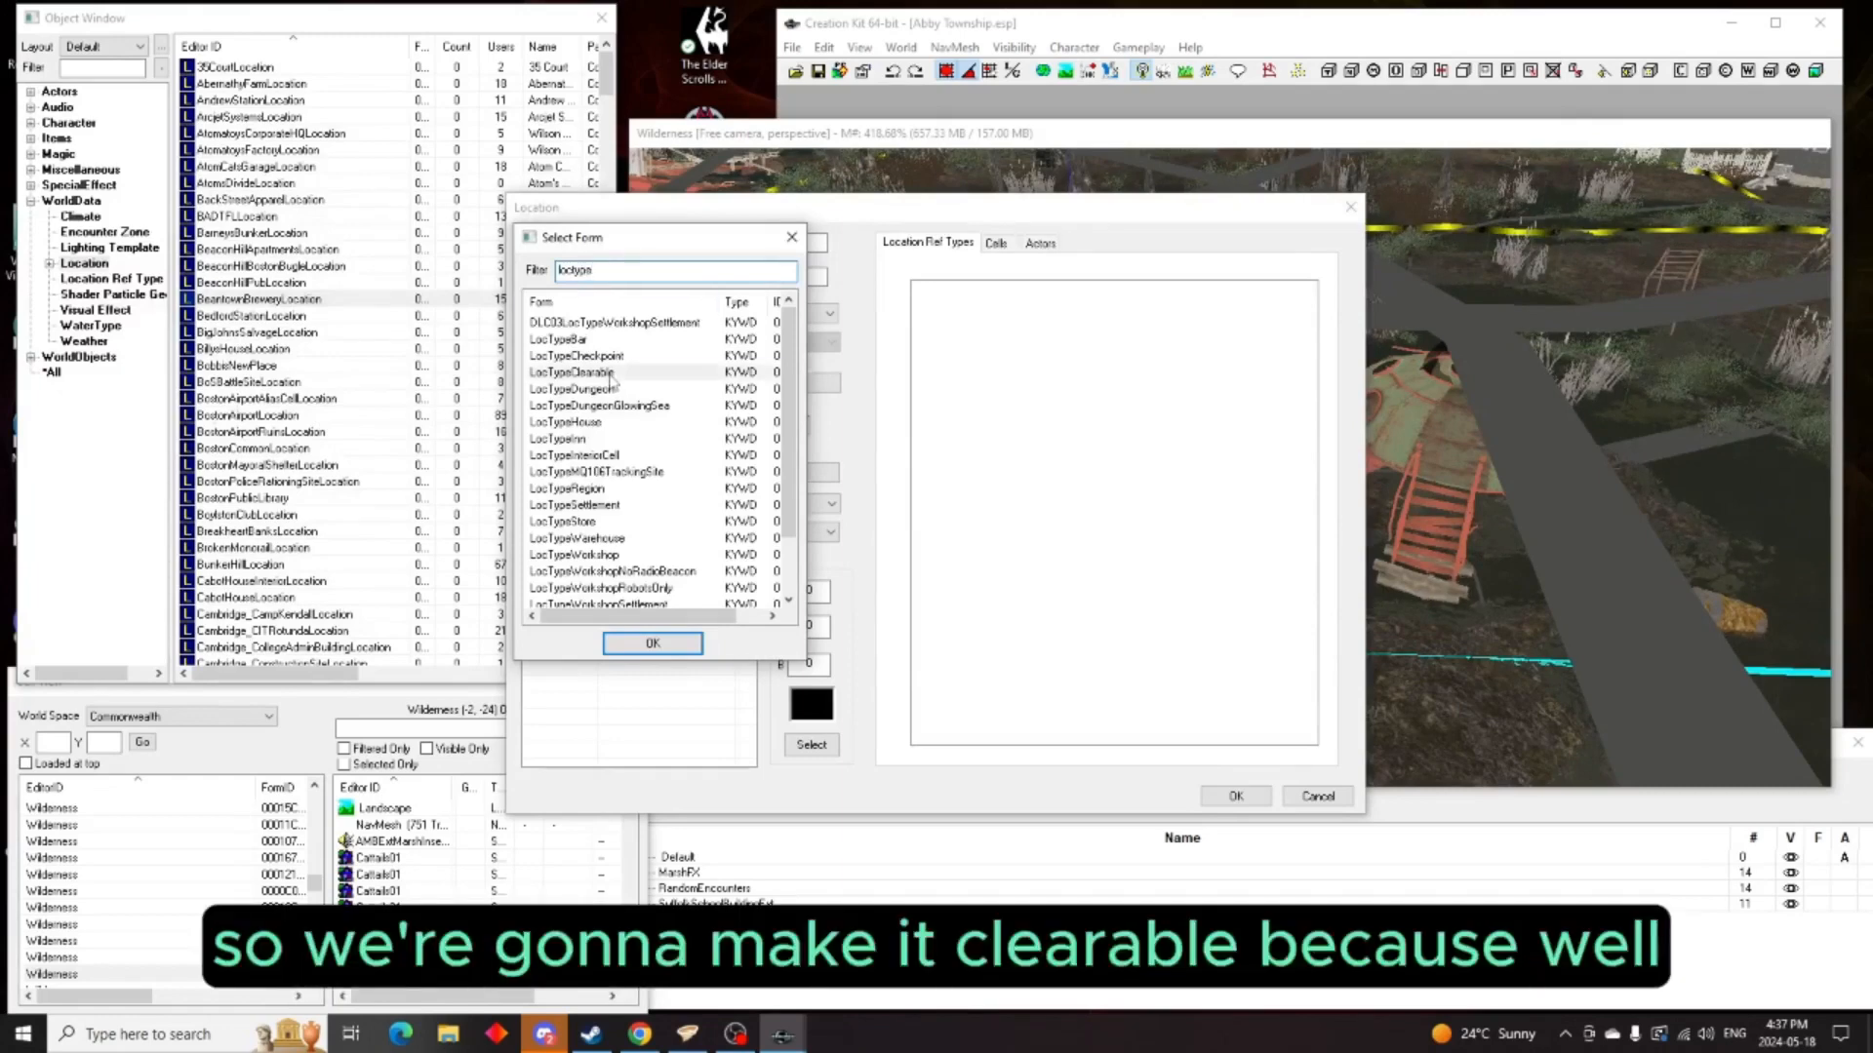
pyautogui.click(653, 643)
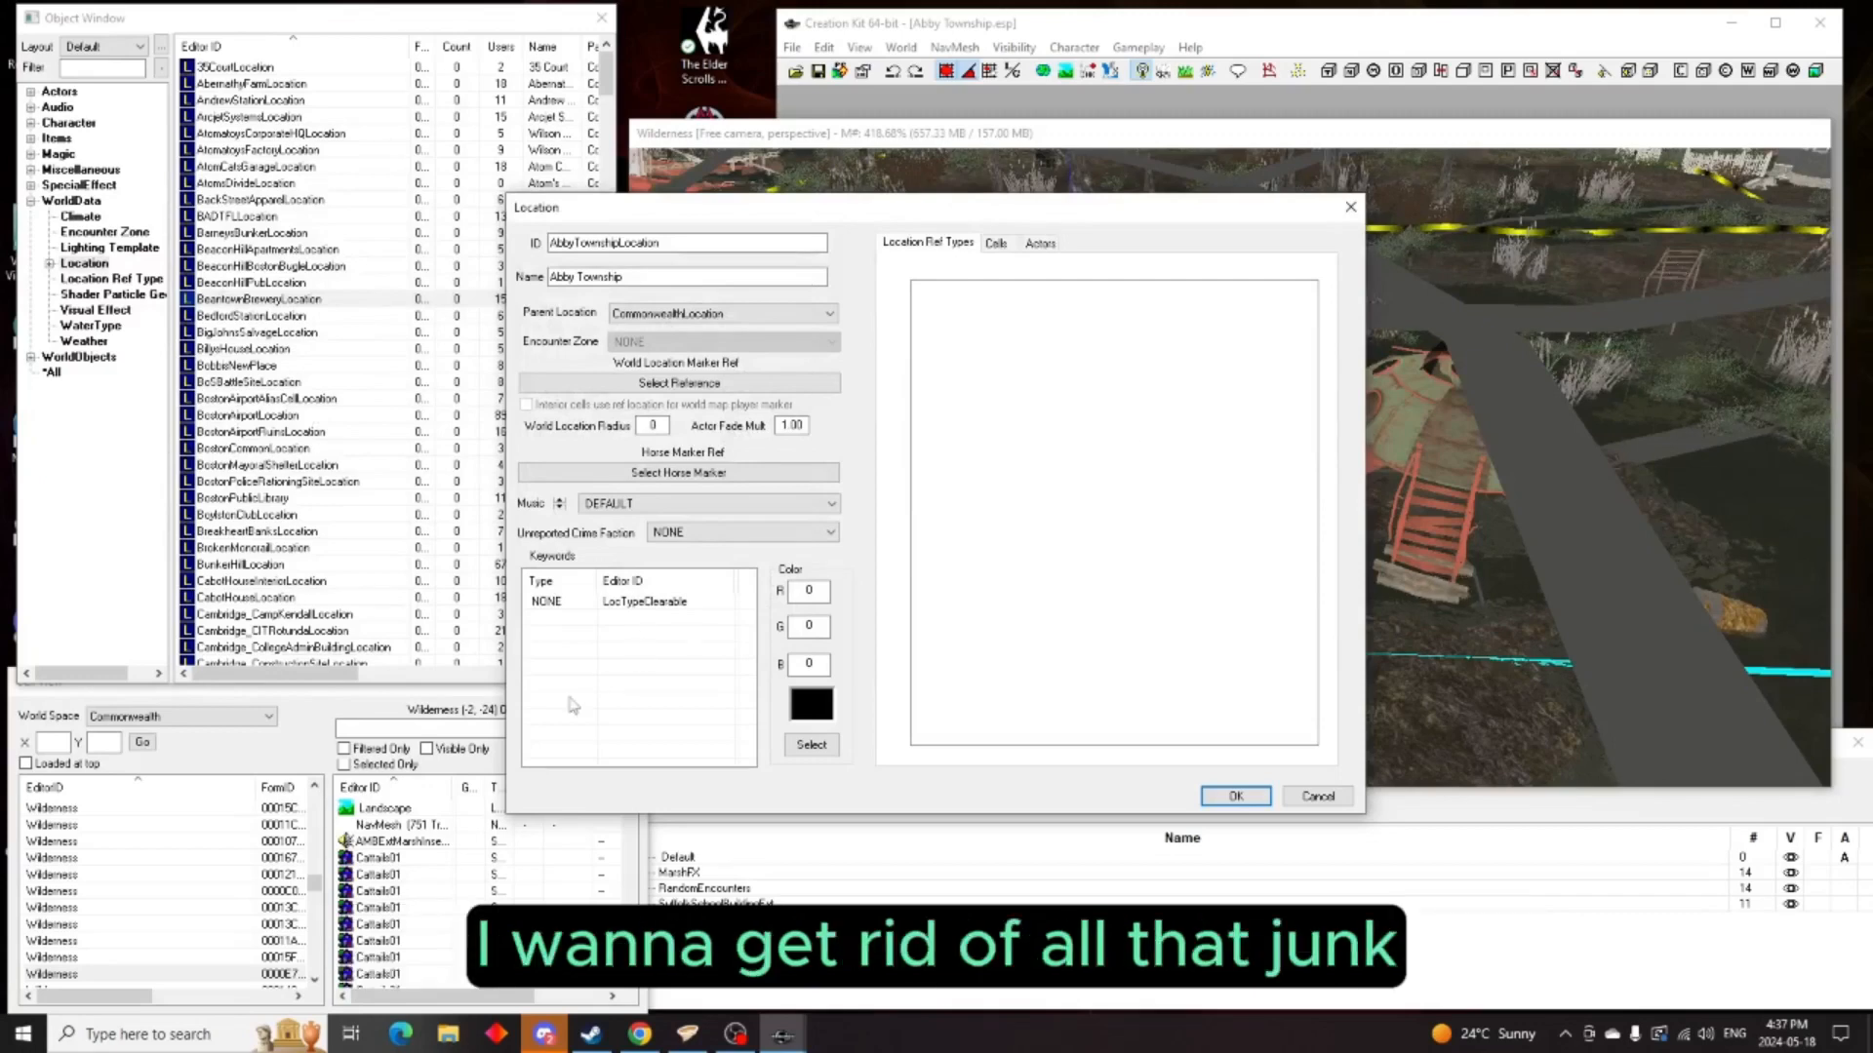
# Add the LocTypeSettlement and LocTypeWorkshop keywords to the Abby Township location
pyautogui.rightClick(626, 663)
pyautogui.click(663, 689)
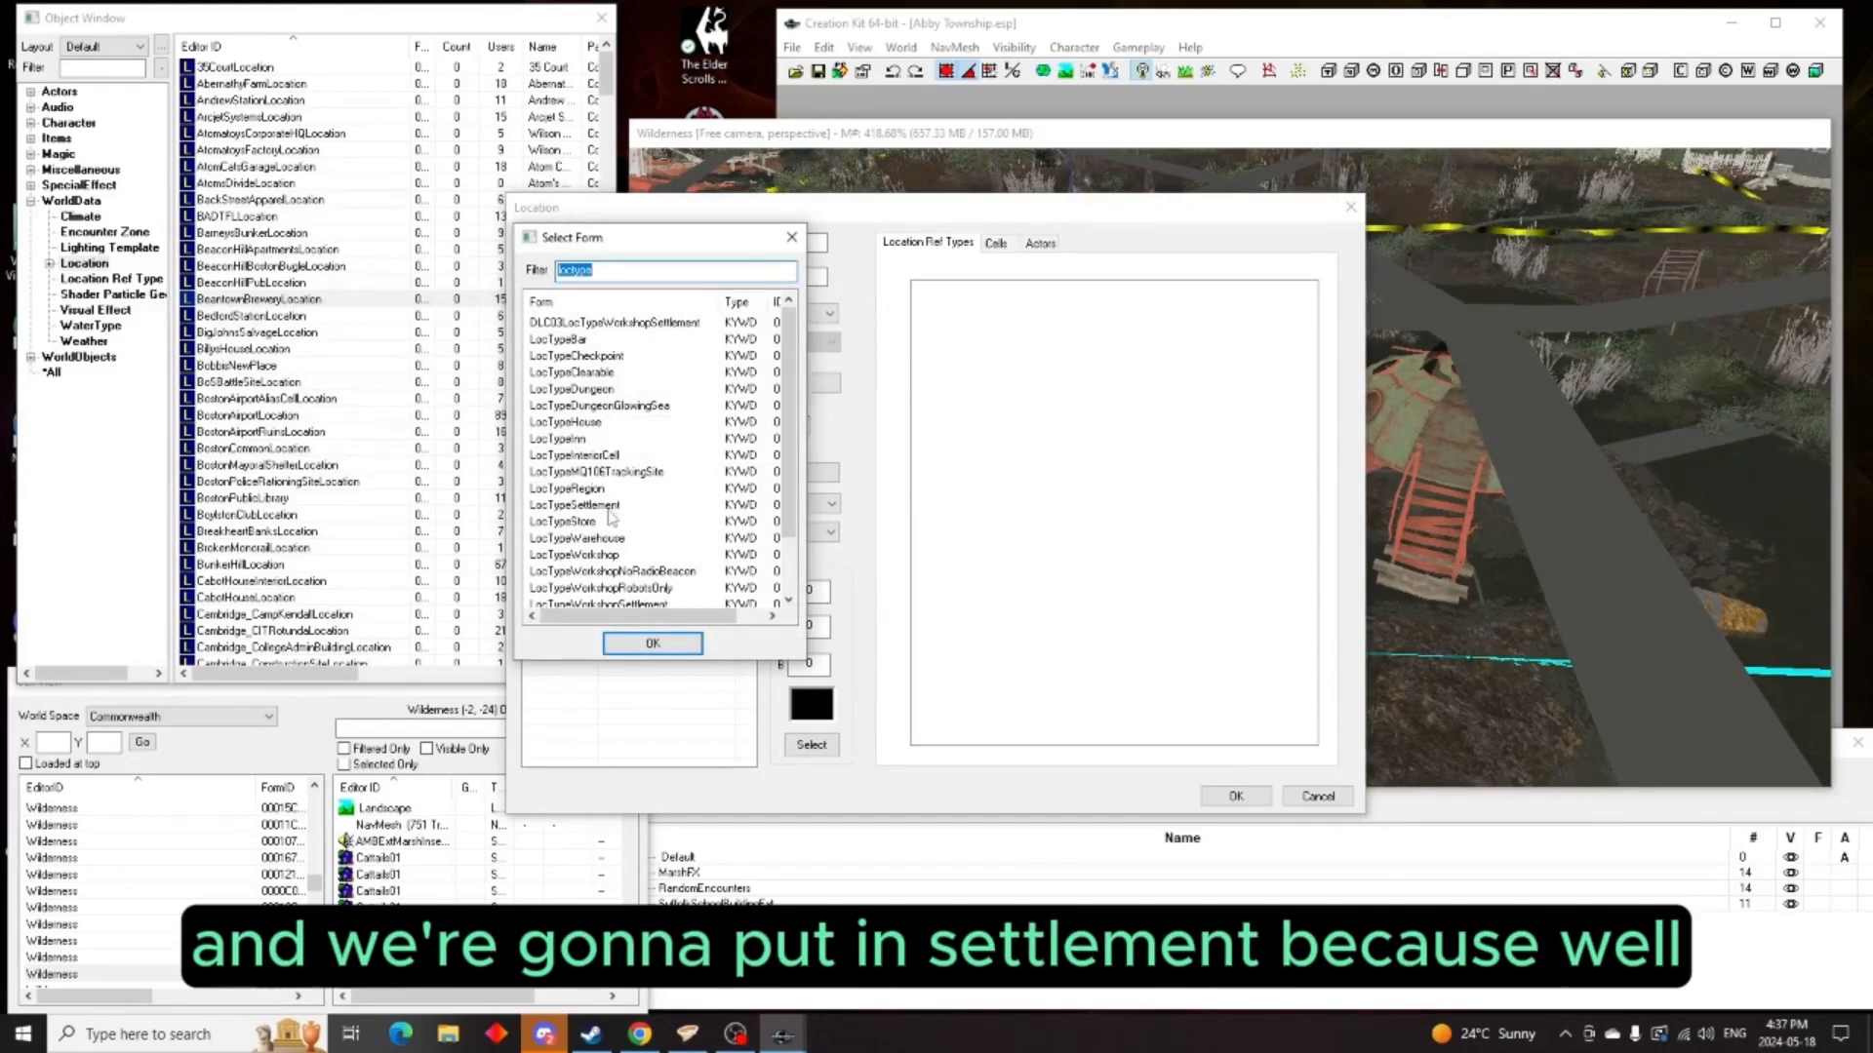
pyautogui.click(608, 509)
pyautogui.click(651, 645)
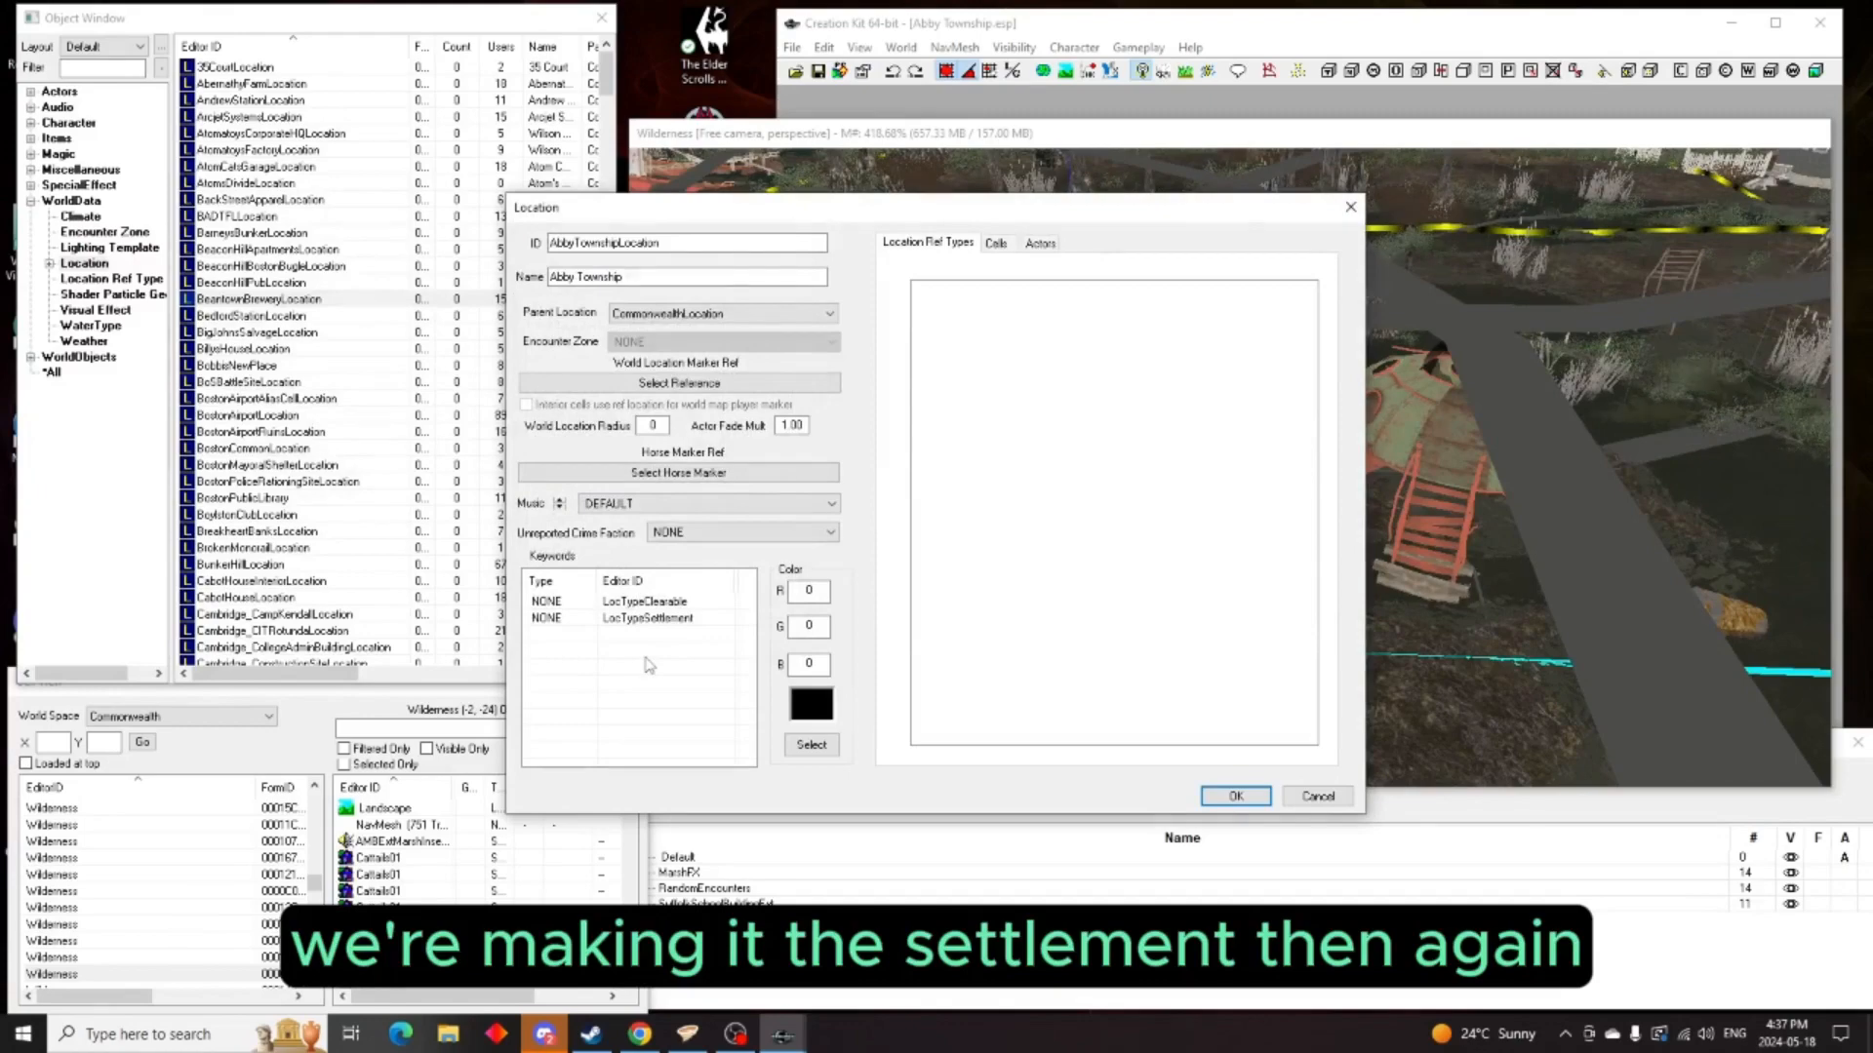
pyautogui.rightClick(649, 663)
pyautogui.click(678, 687)
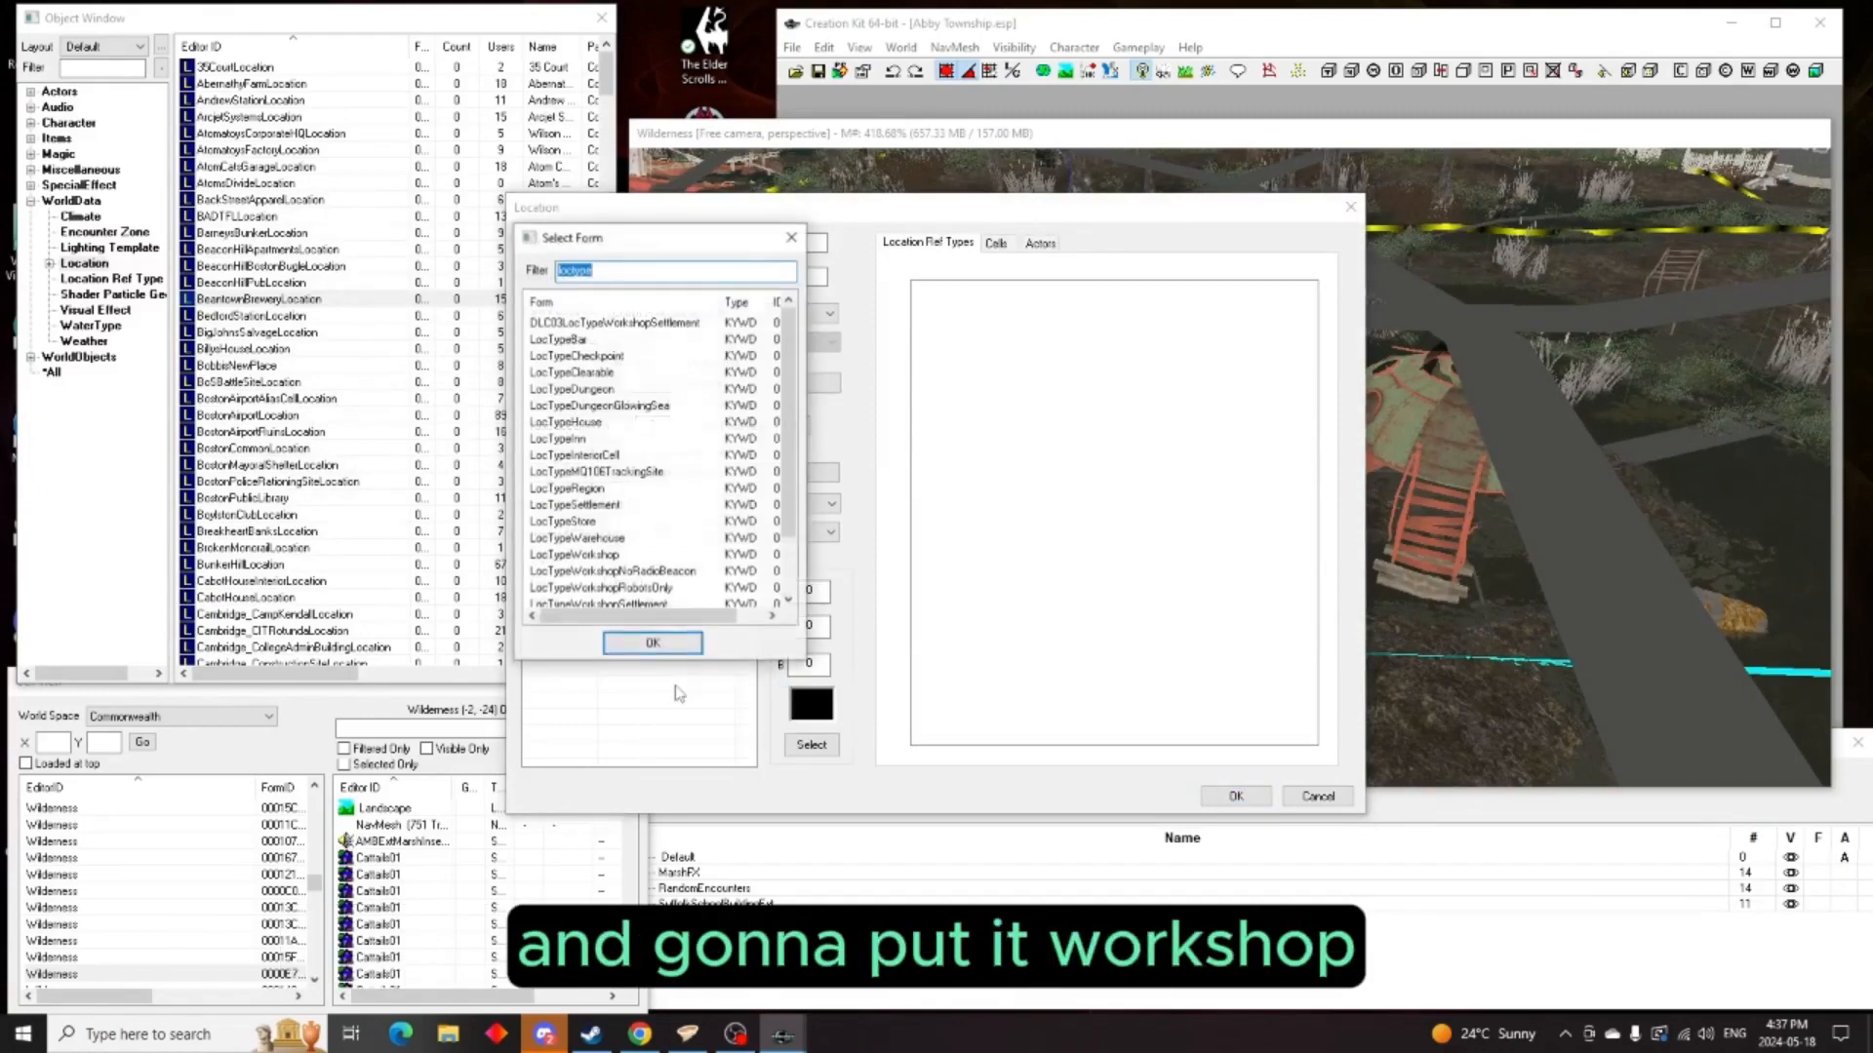
pyautogui.click(610, 554)
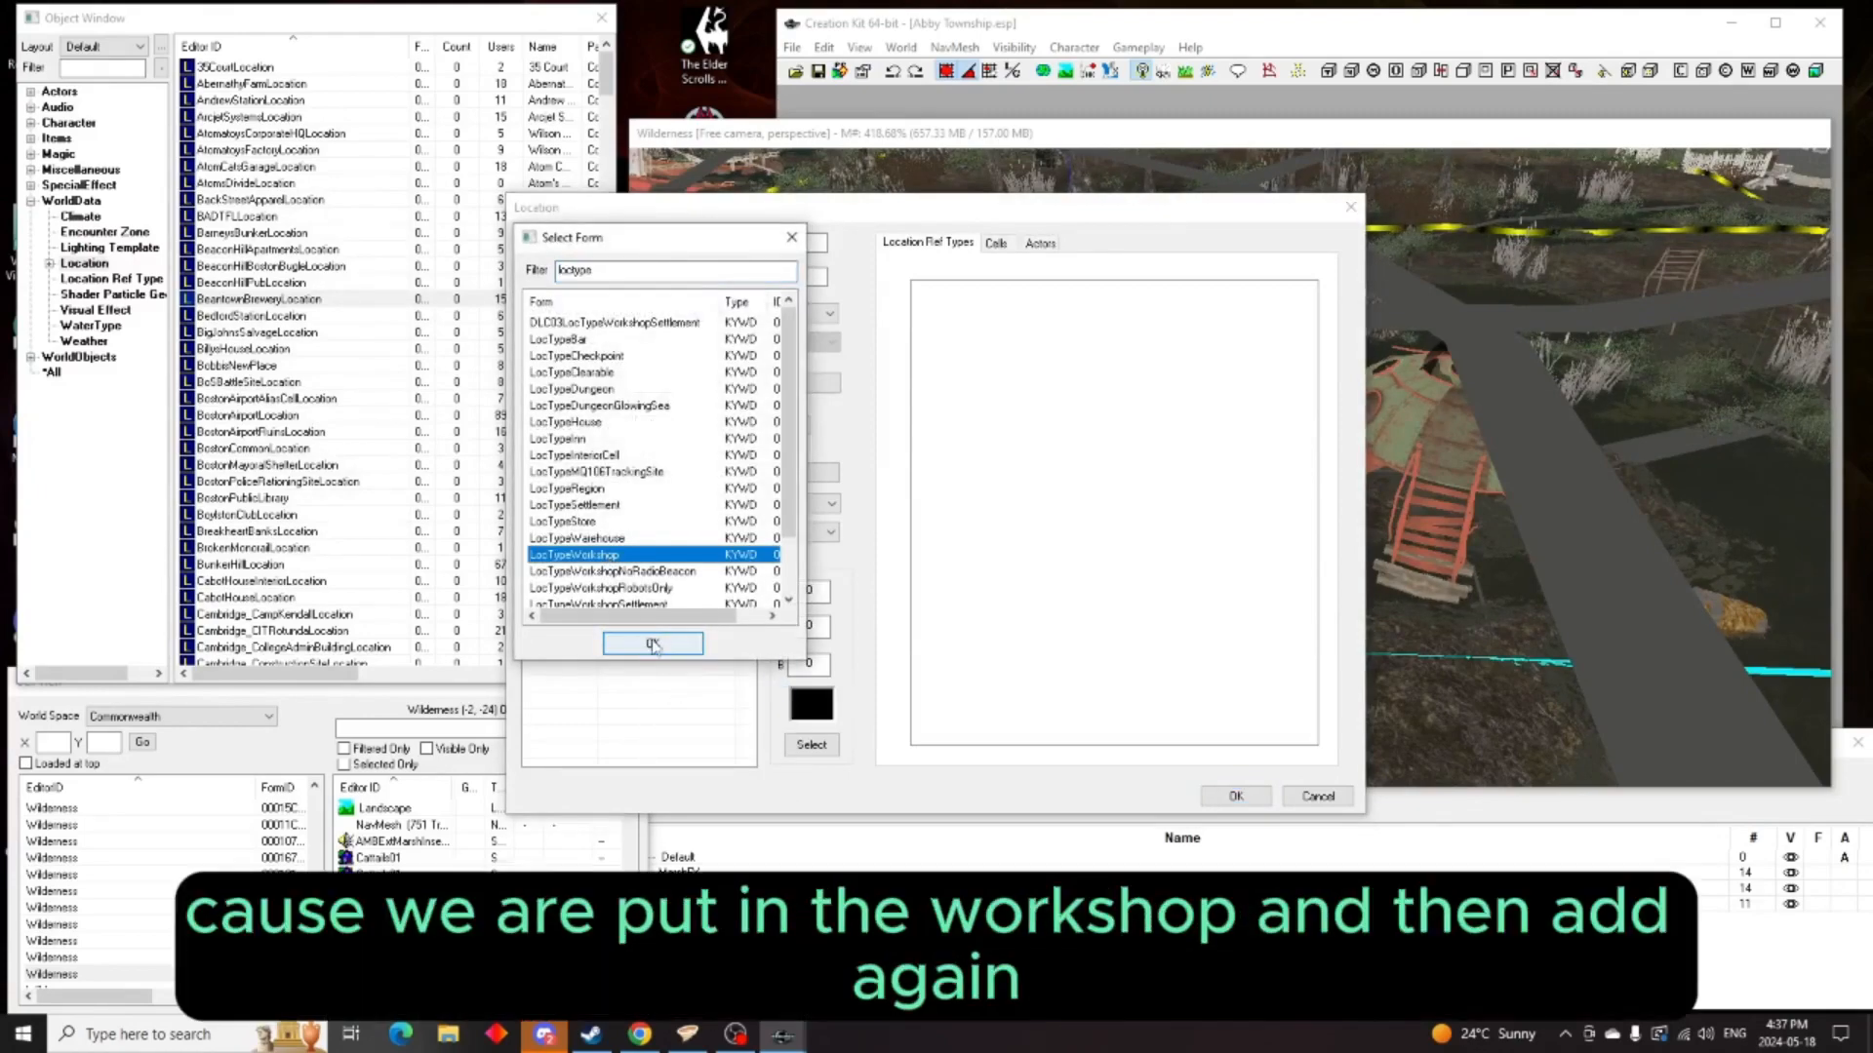
pyautogui.click(652, 644)
# Add the LocTypeWorkshopSettlement keyword to the location and accept the new location record
pyautogui.rightClick(671, 679)
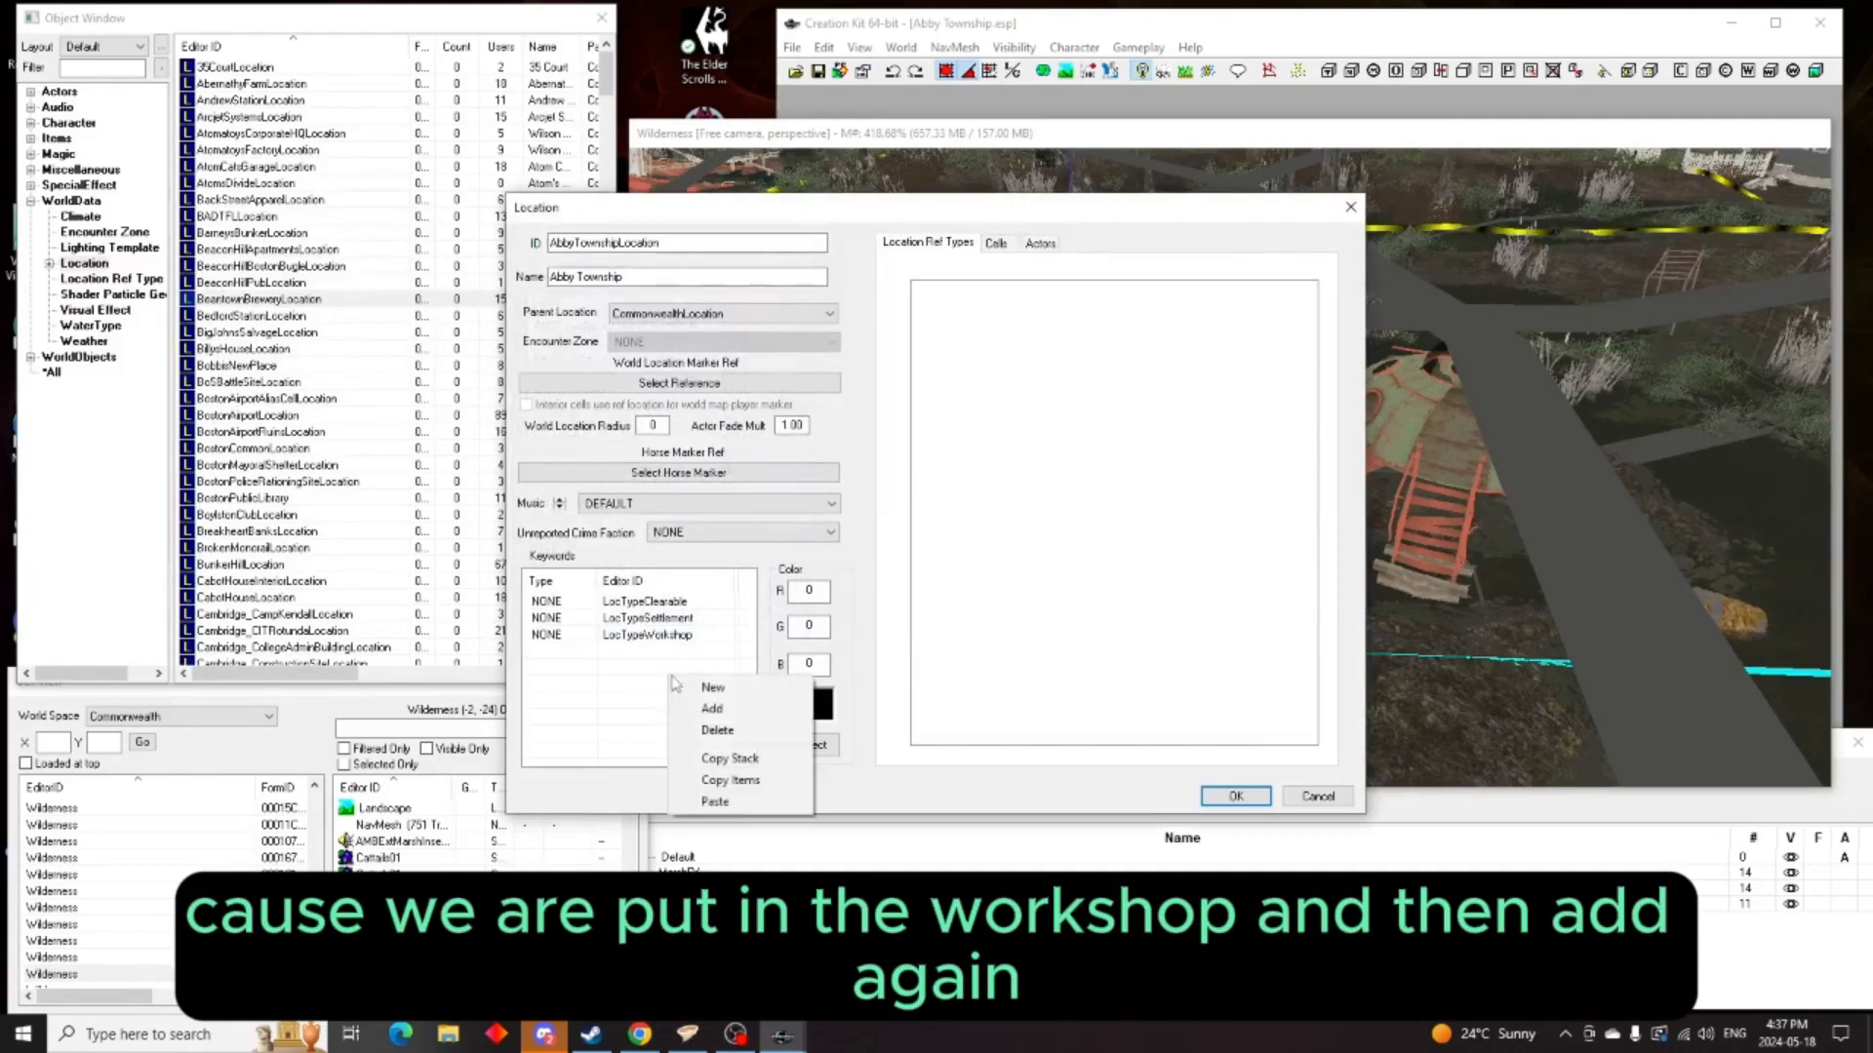
pyautogui.click(693, 709)
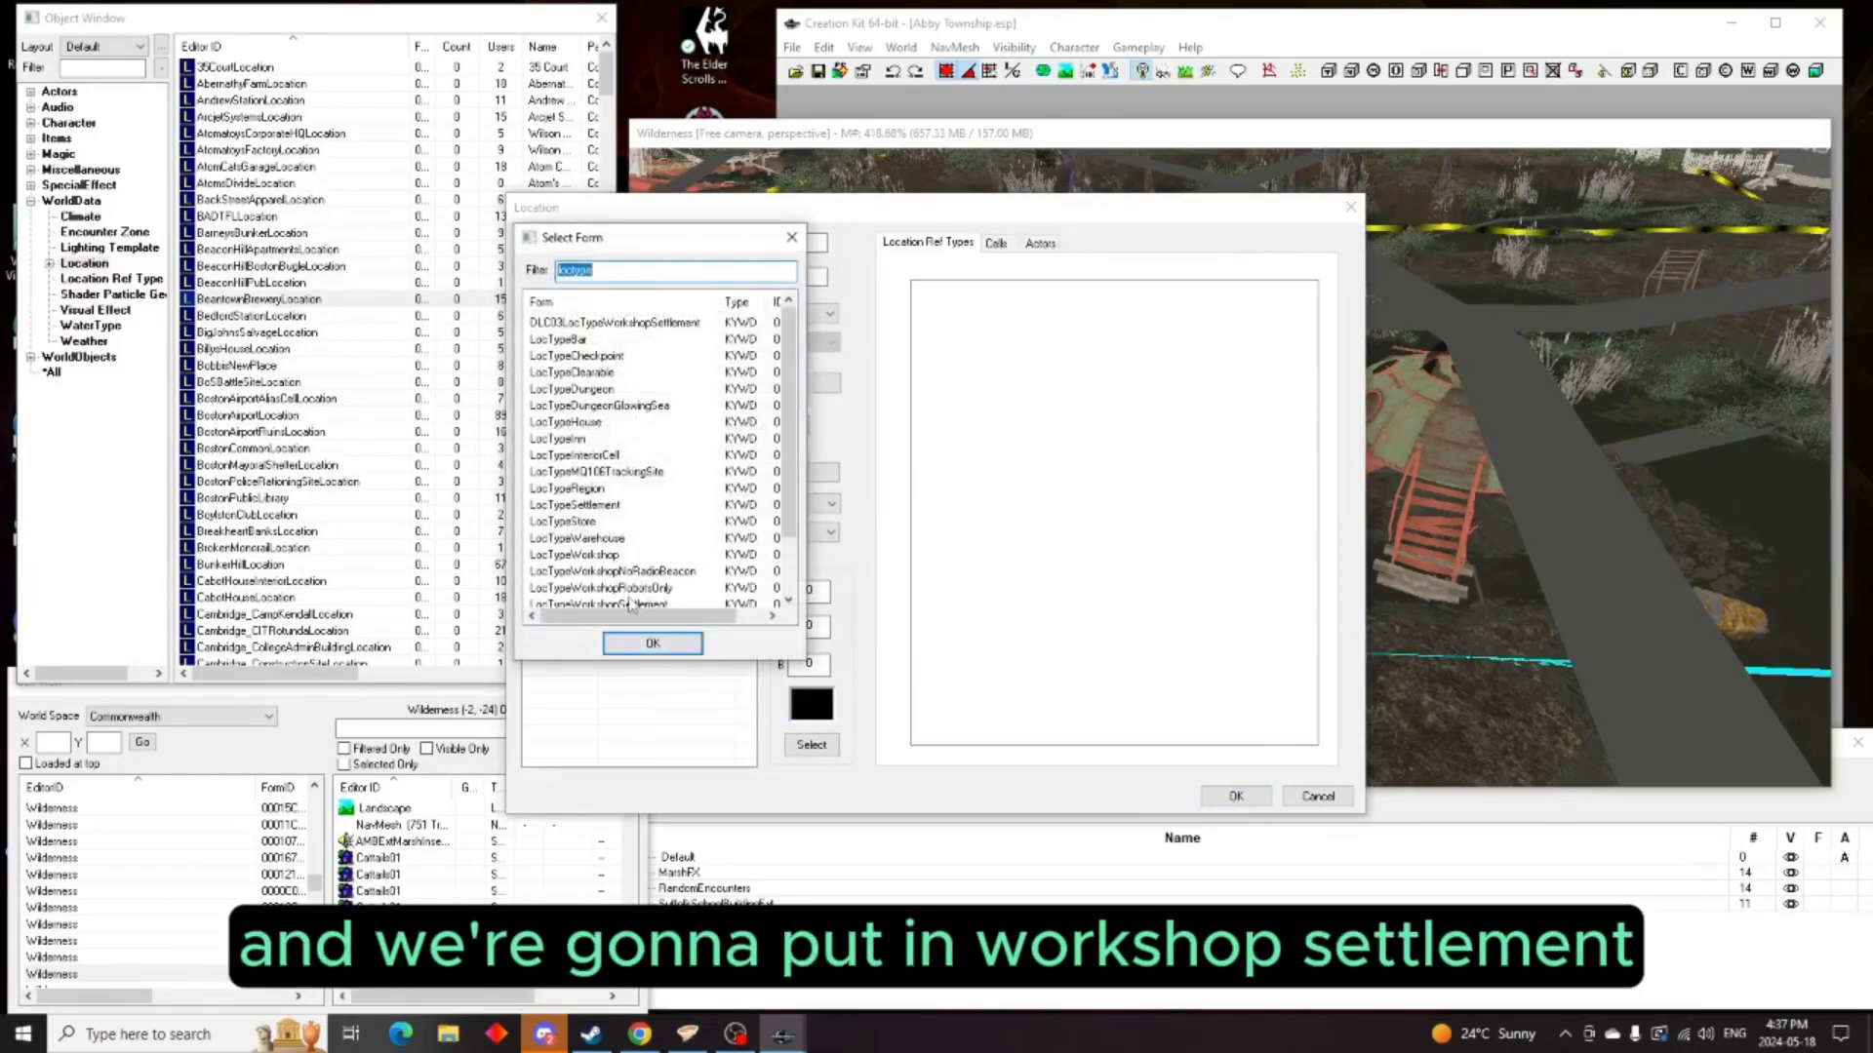
pyautogui.scroll(-1, 632, 603)
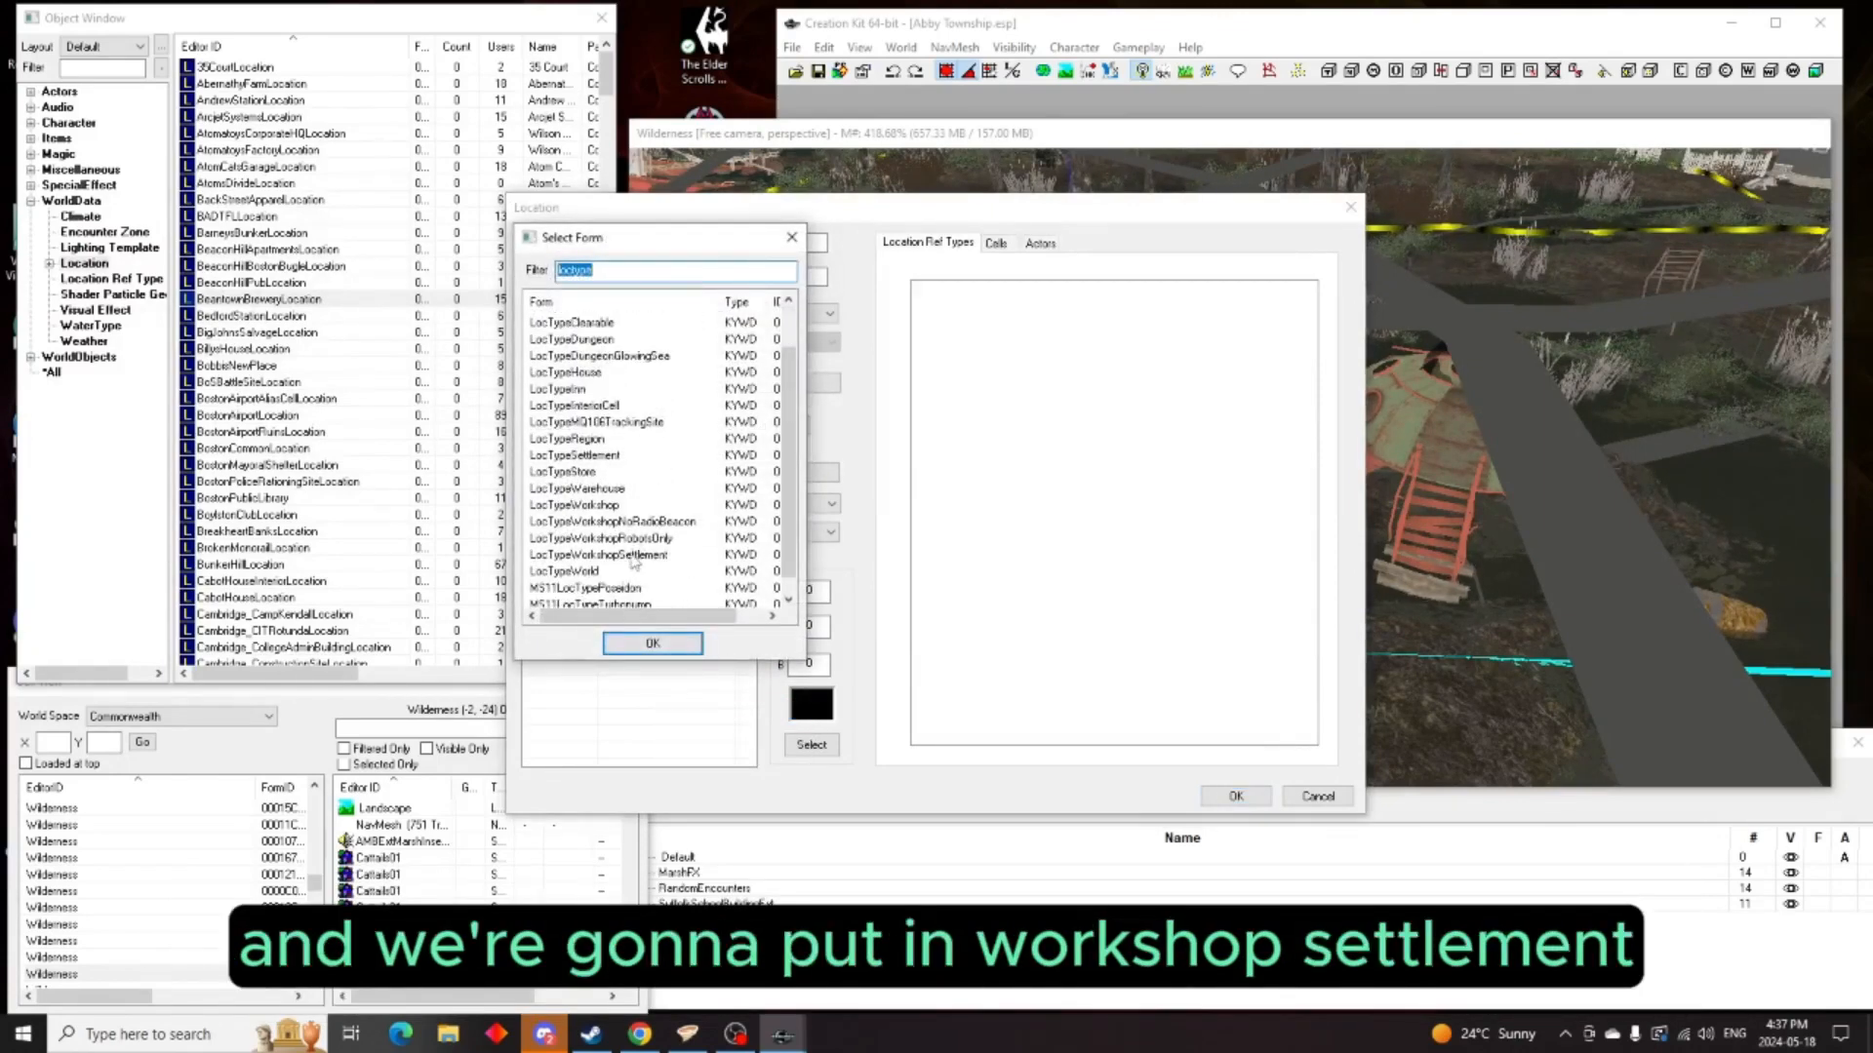
pyautogui.click(634, 555)
pyautogui.click(652, 643)
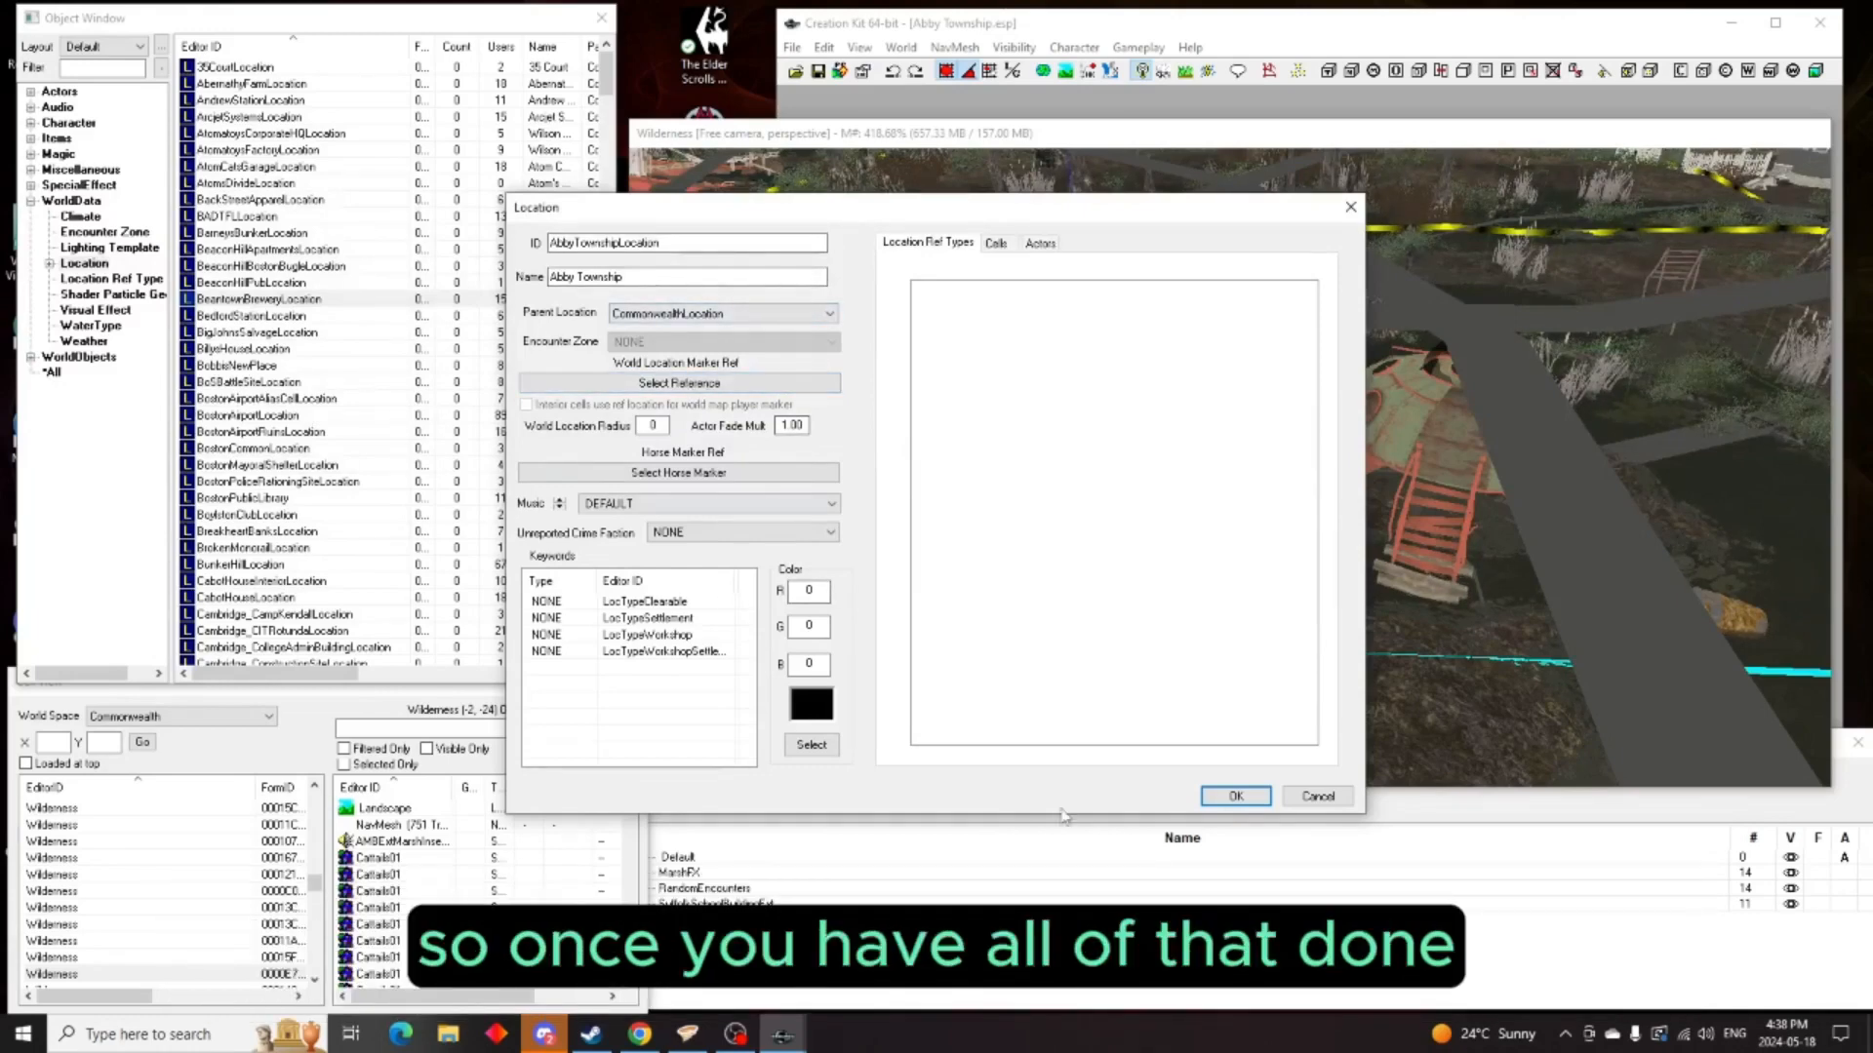
pyautogui.click(1235, 797)
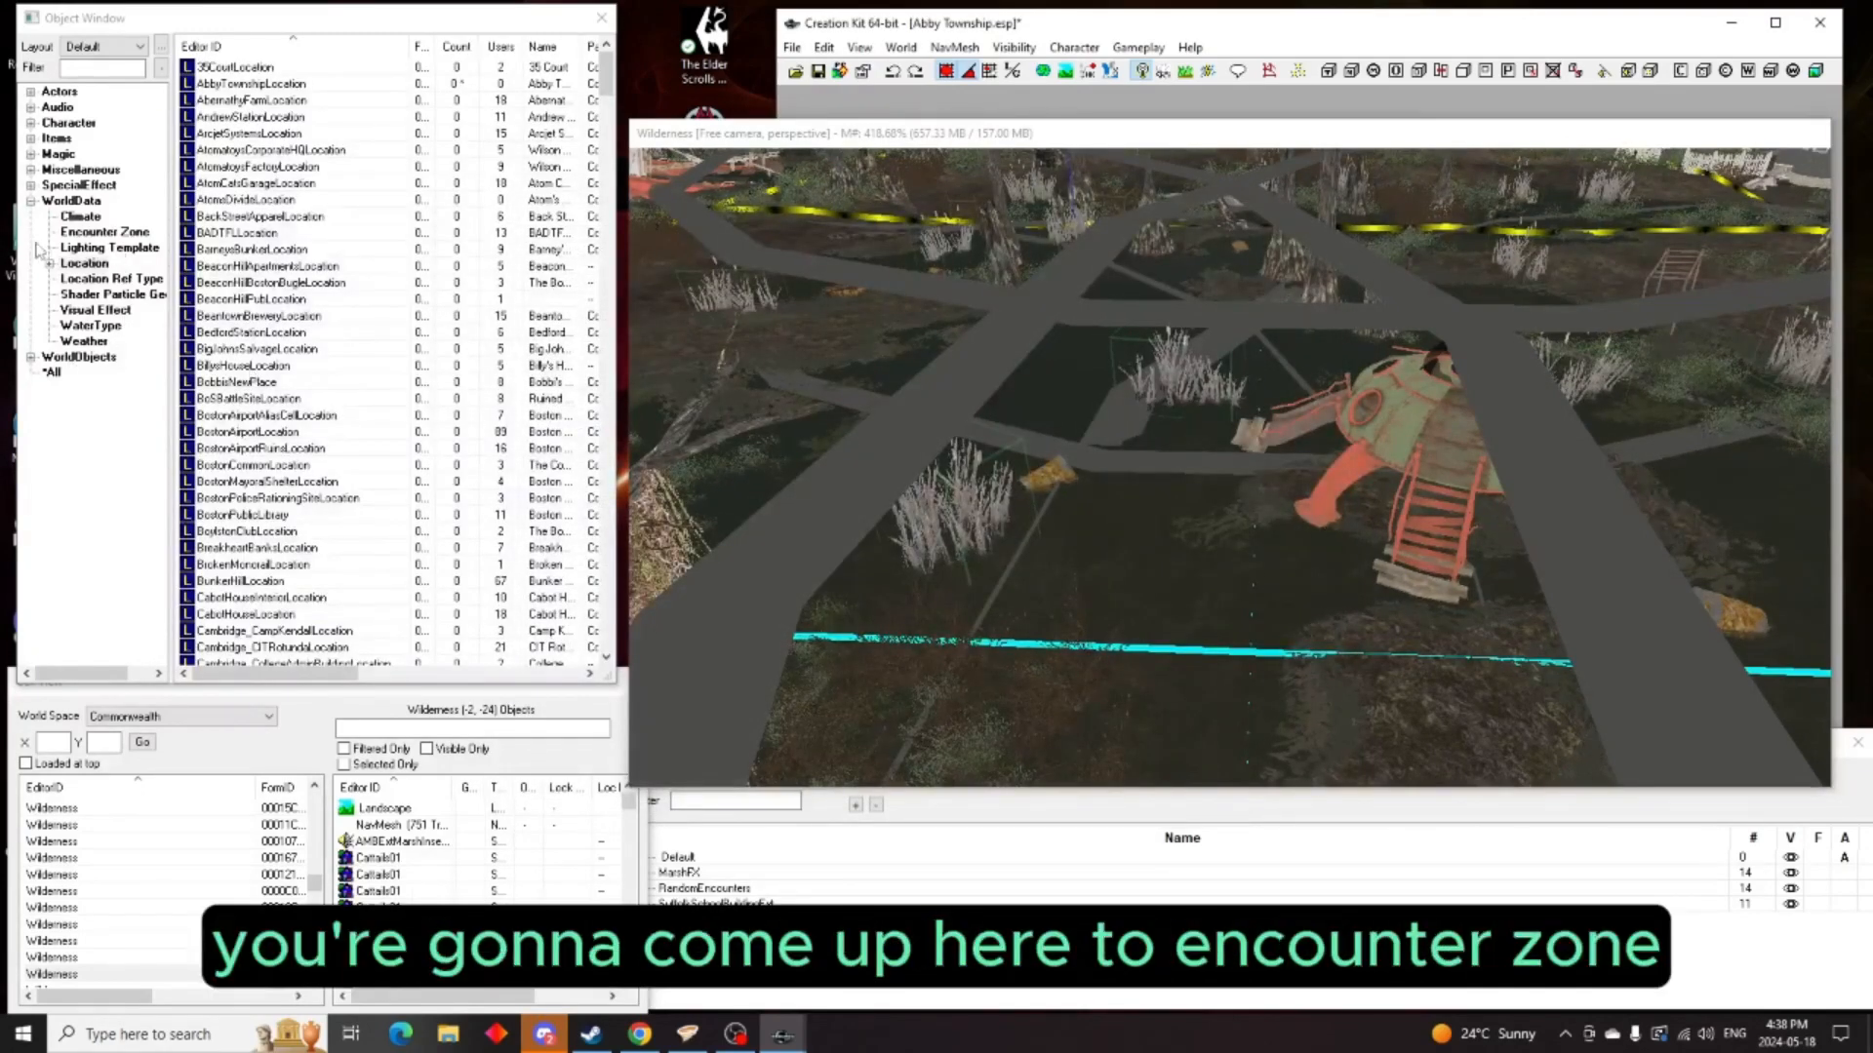
# Create a new Encounter Zone record under WorldData with the ID AbbyTownshipZone
pyautogui.click(127, 238)
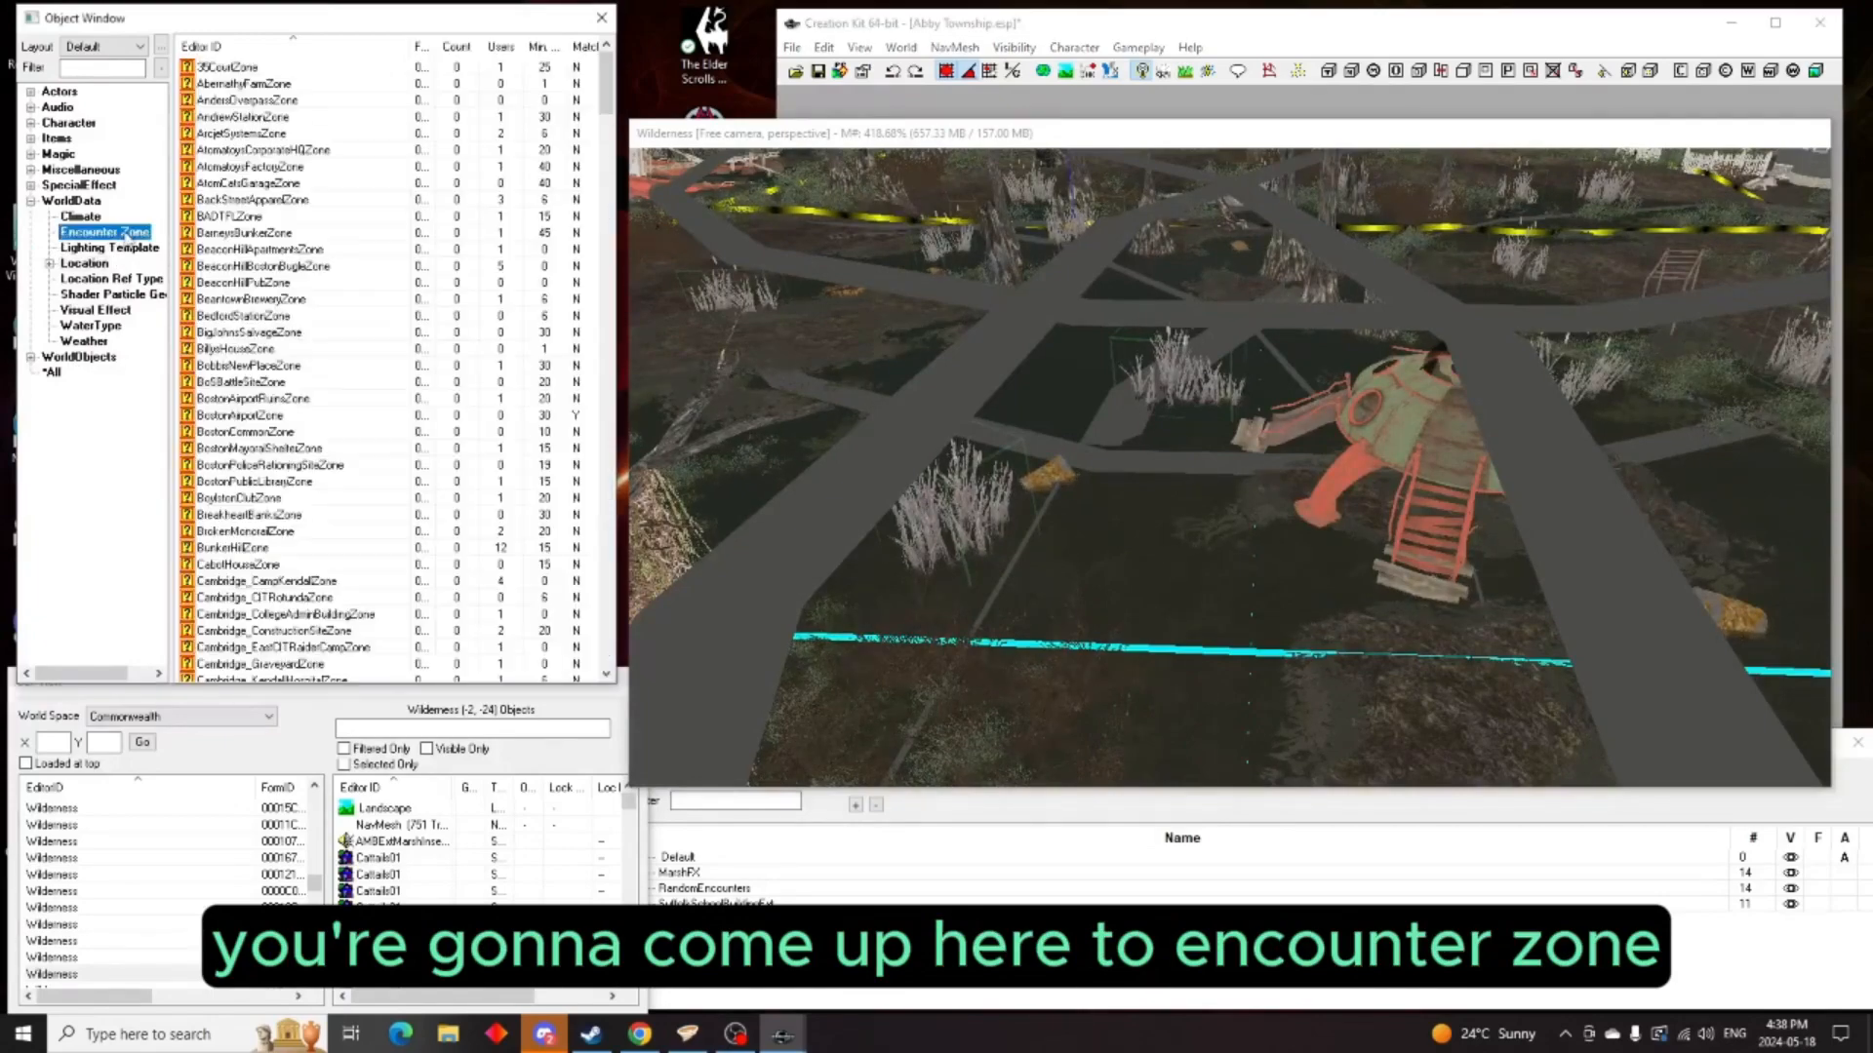
pyautogui.rightClick(256, 334)
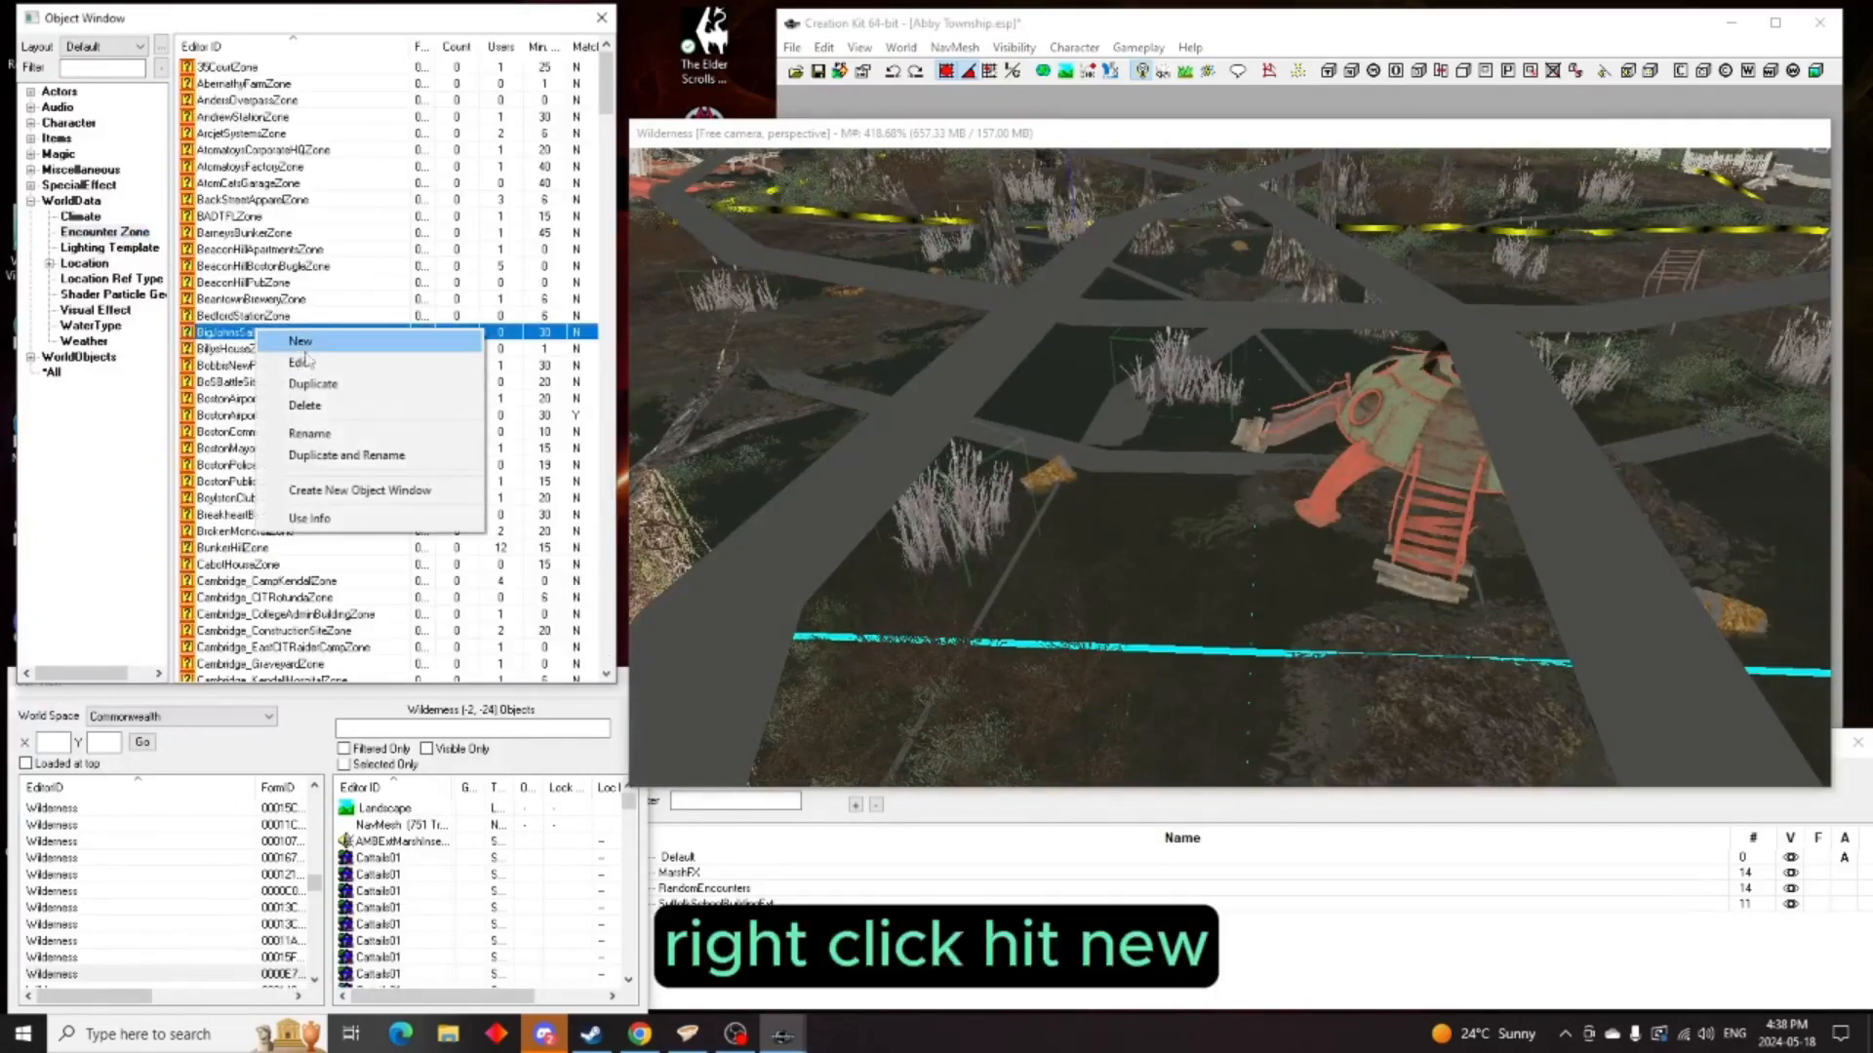
pyautogui.click(317, 351)
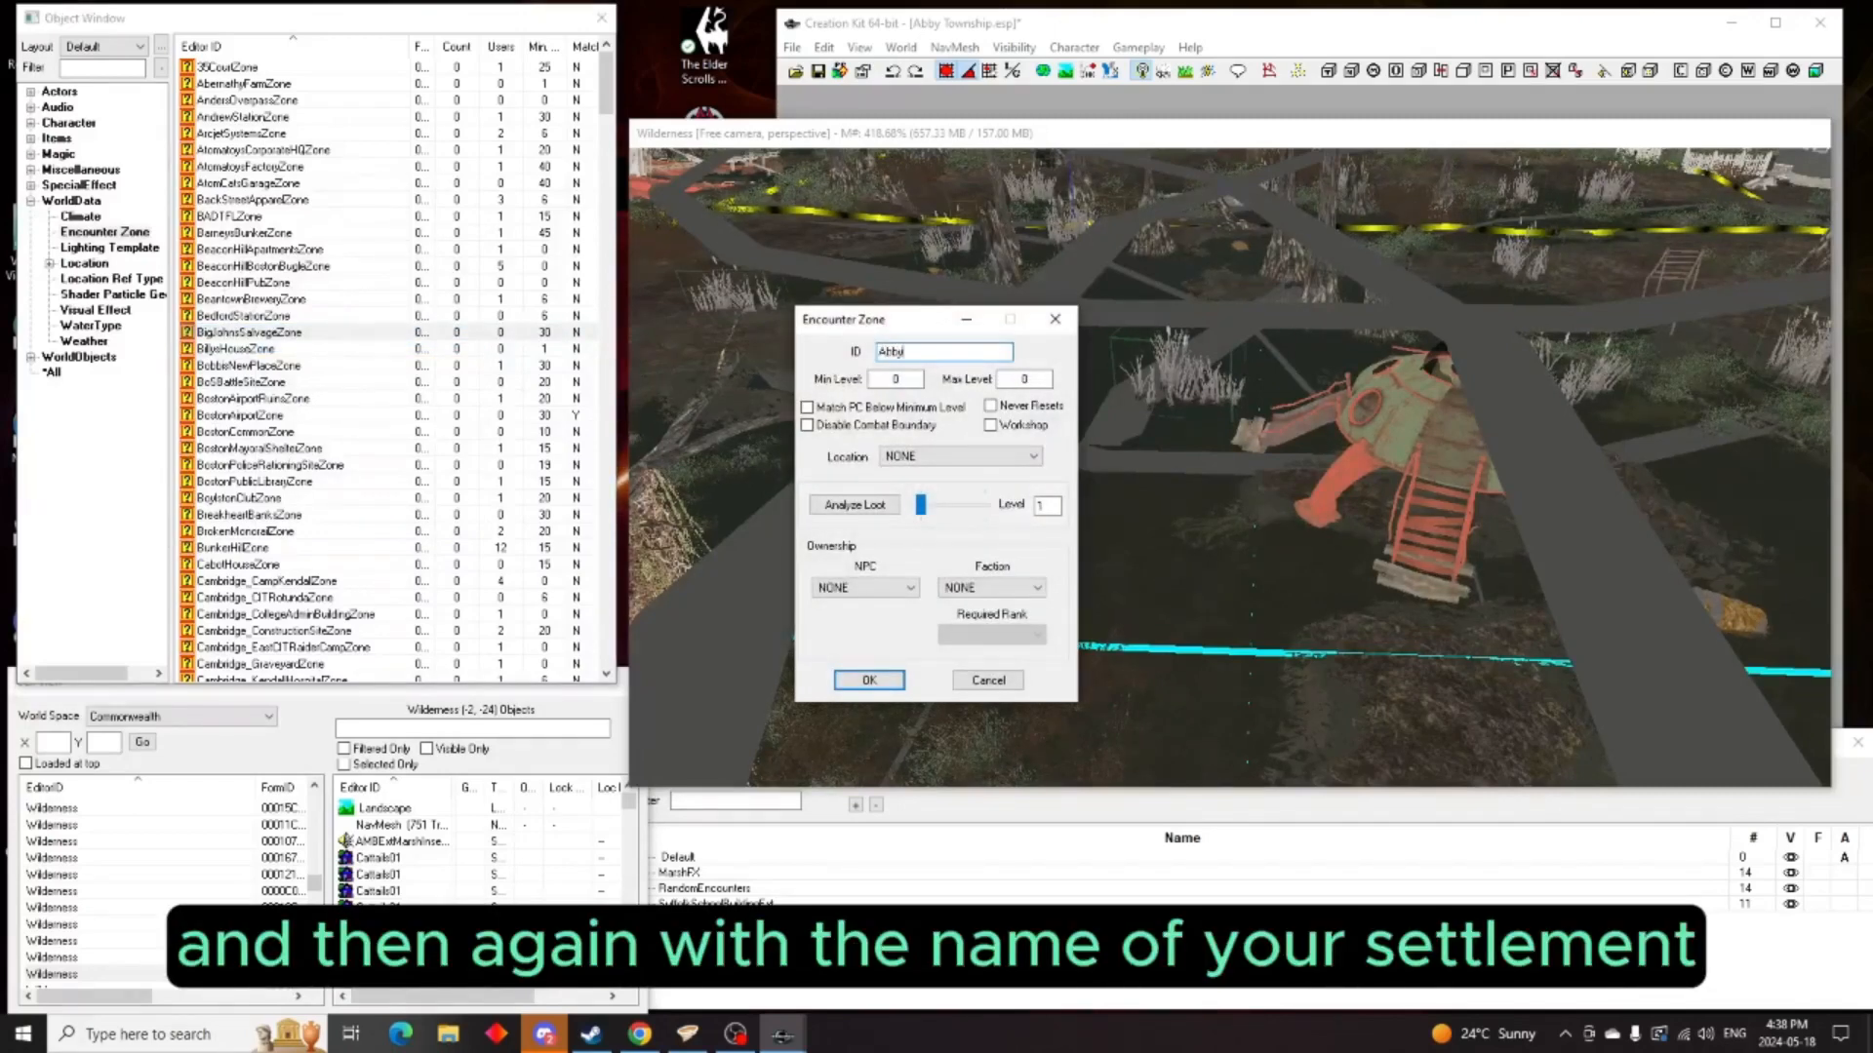
pyautogui.write('AbbyTownshipZone')
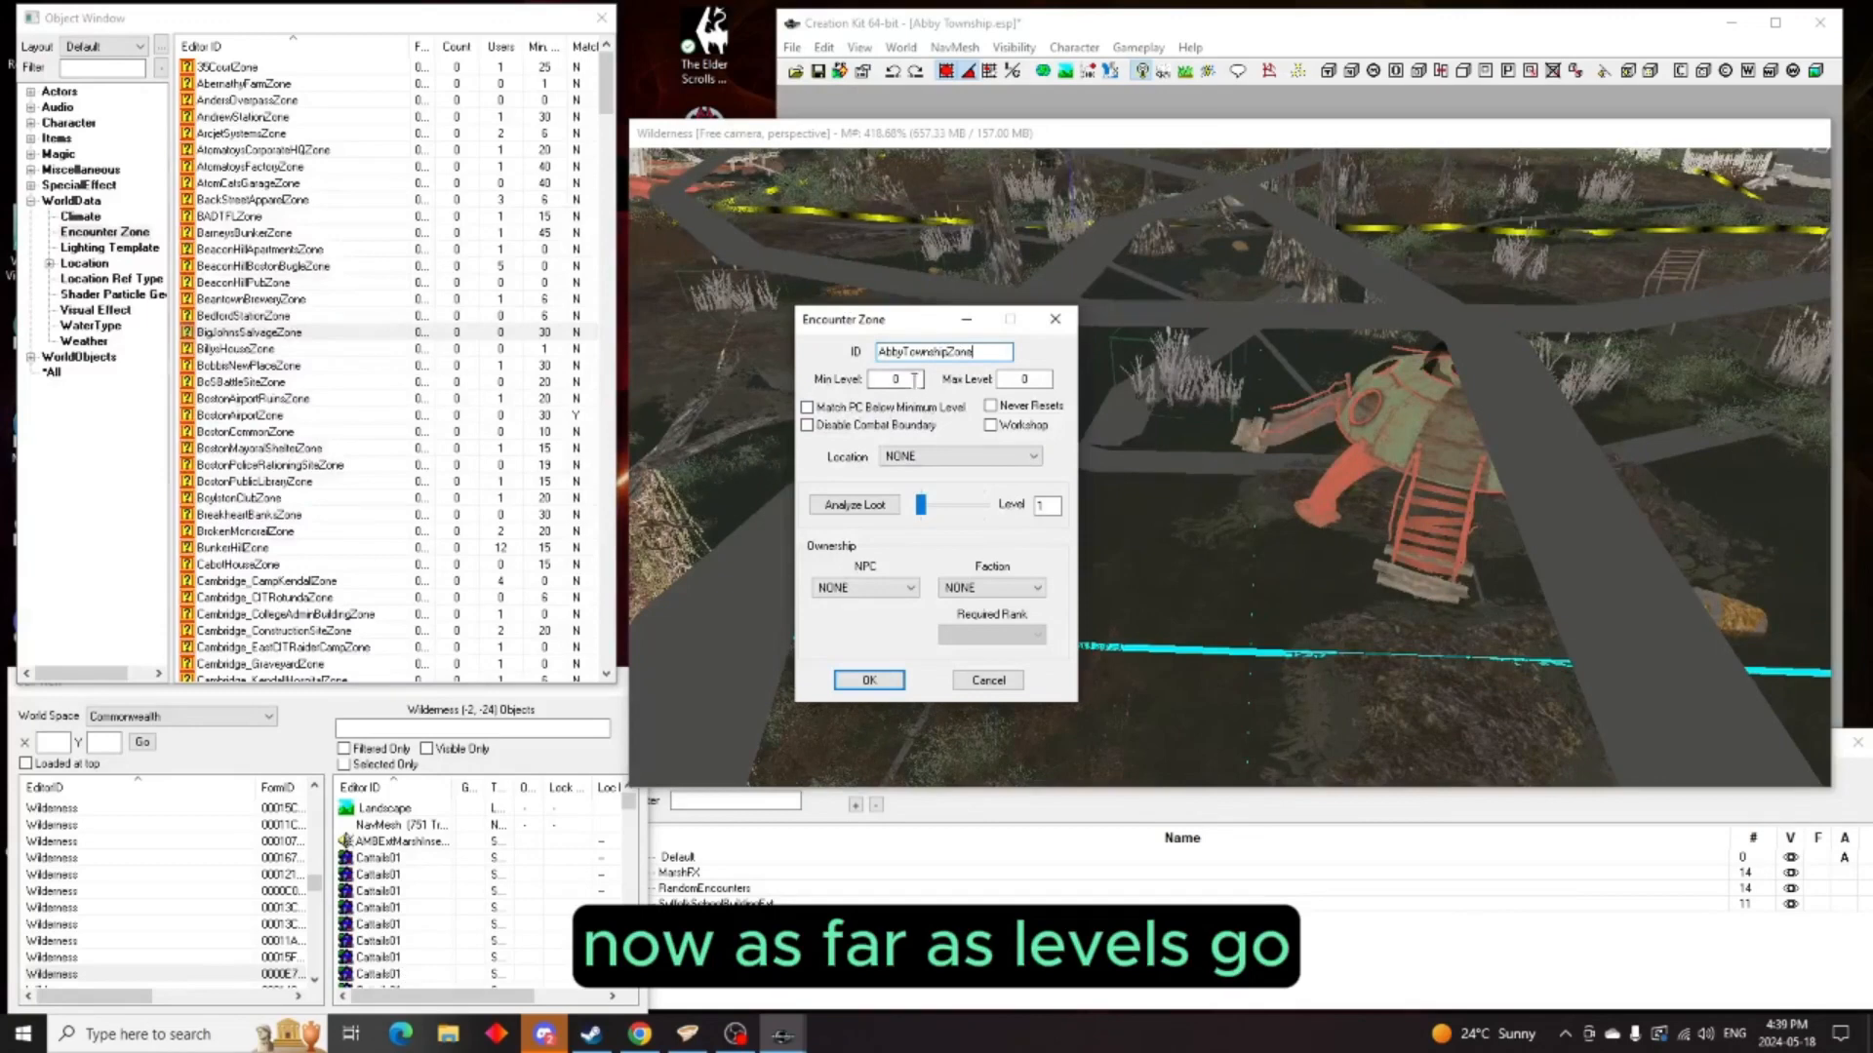
# Give the encounter zone a minimum level of 1 and a maximum level of 99, and enable Never Resets and Workshop
pyautogui.moveTo(903, 379); pyautogui.dragTo(871, 379)
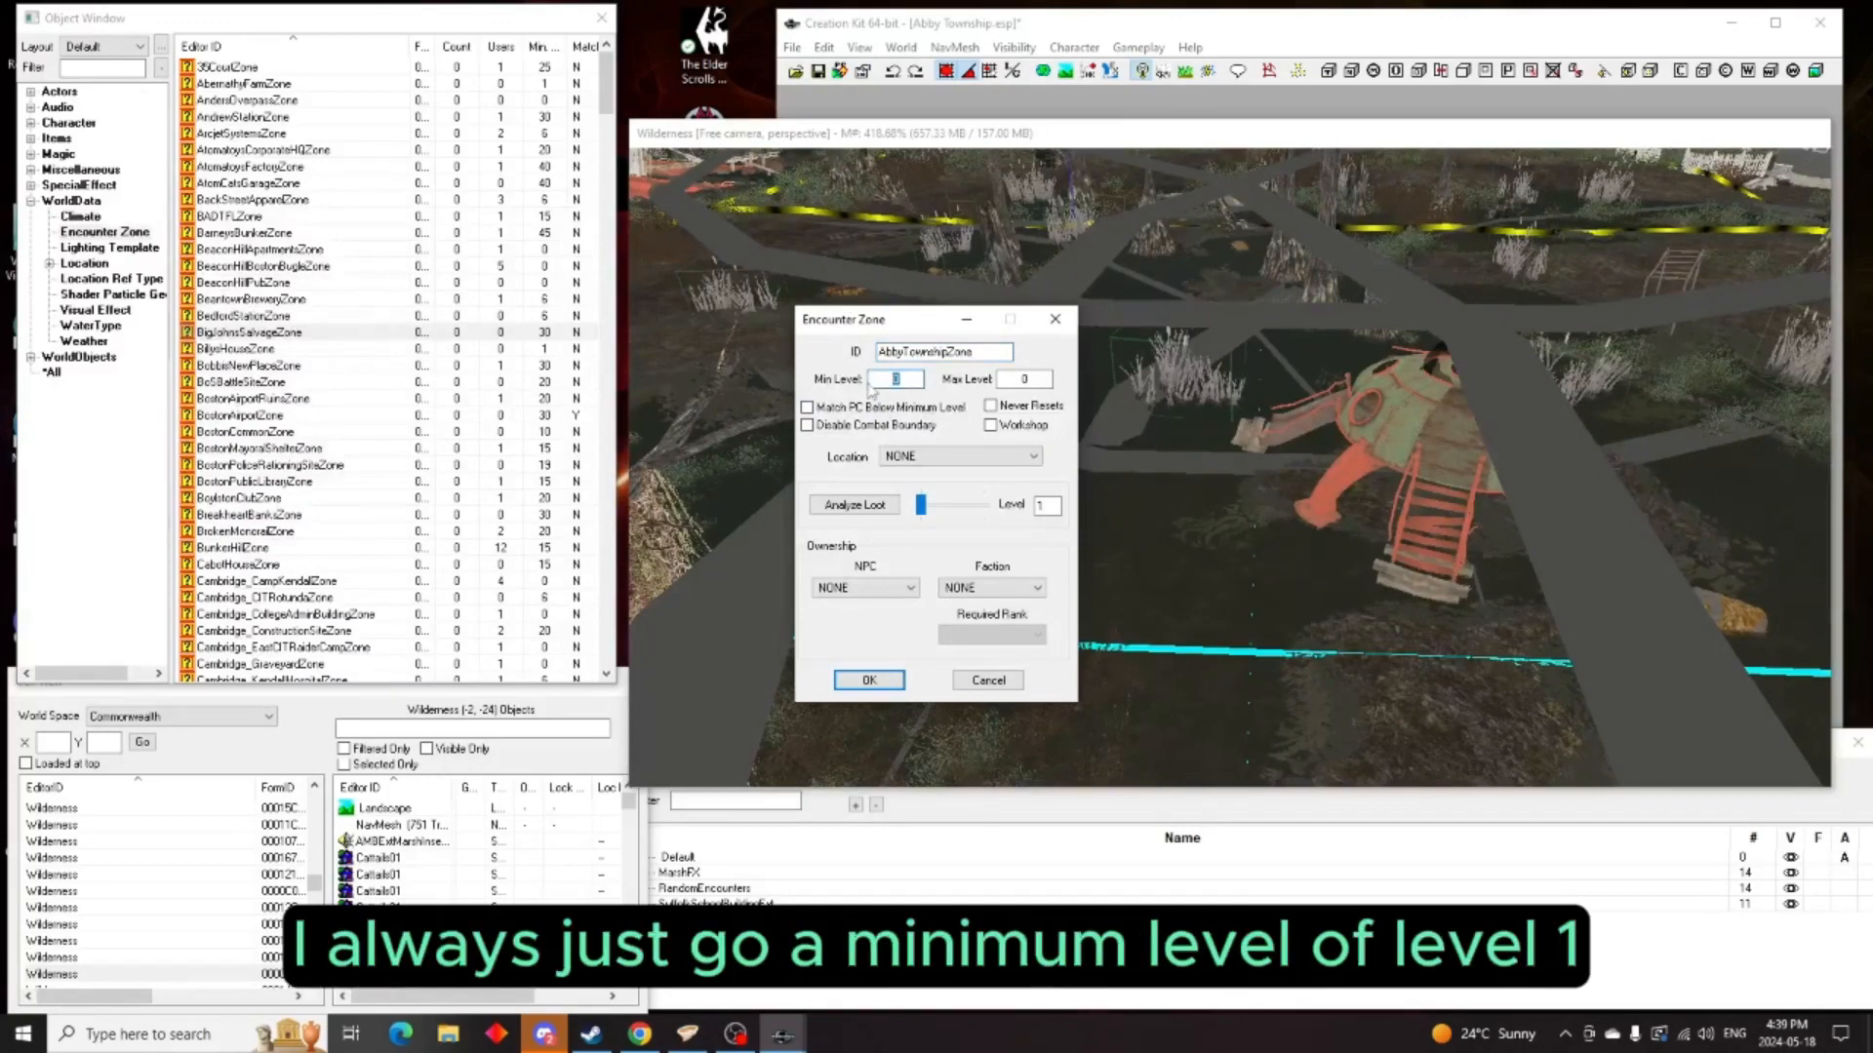
pyautogui.moveTo(1040, 379); pyautogui.dragTo(1014, 381)
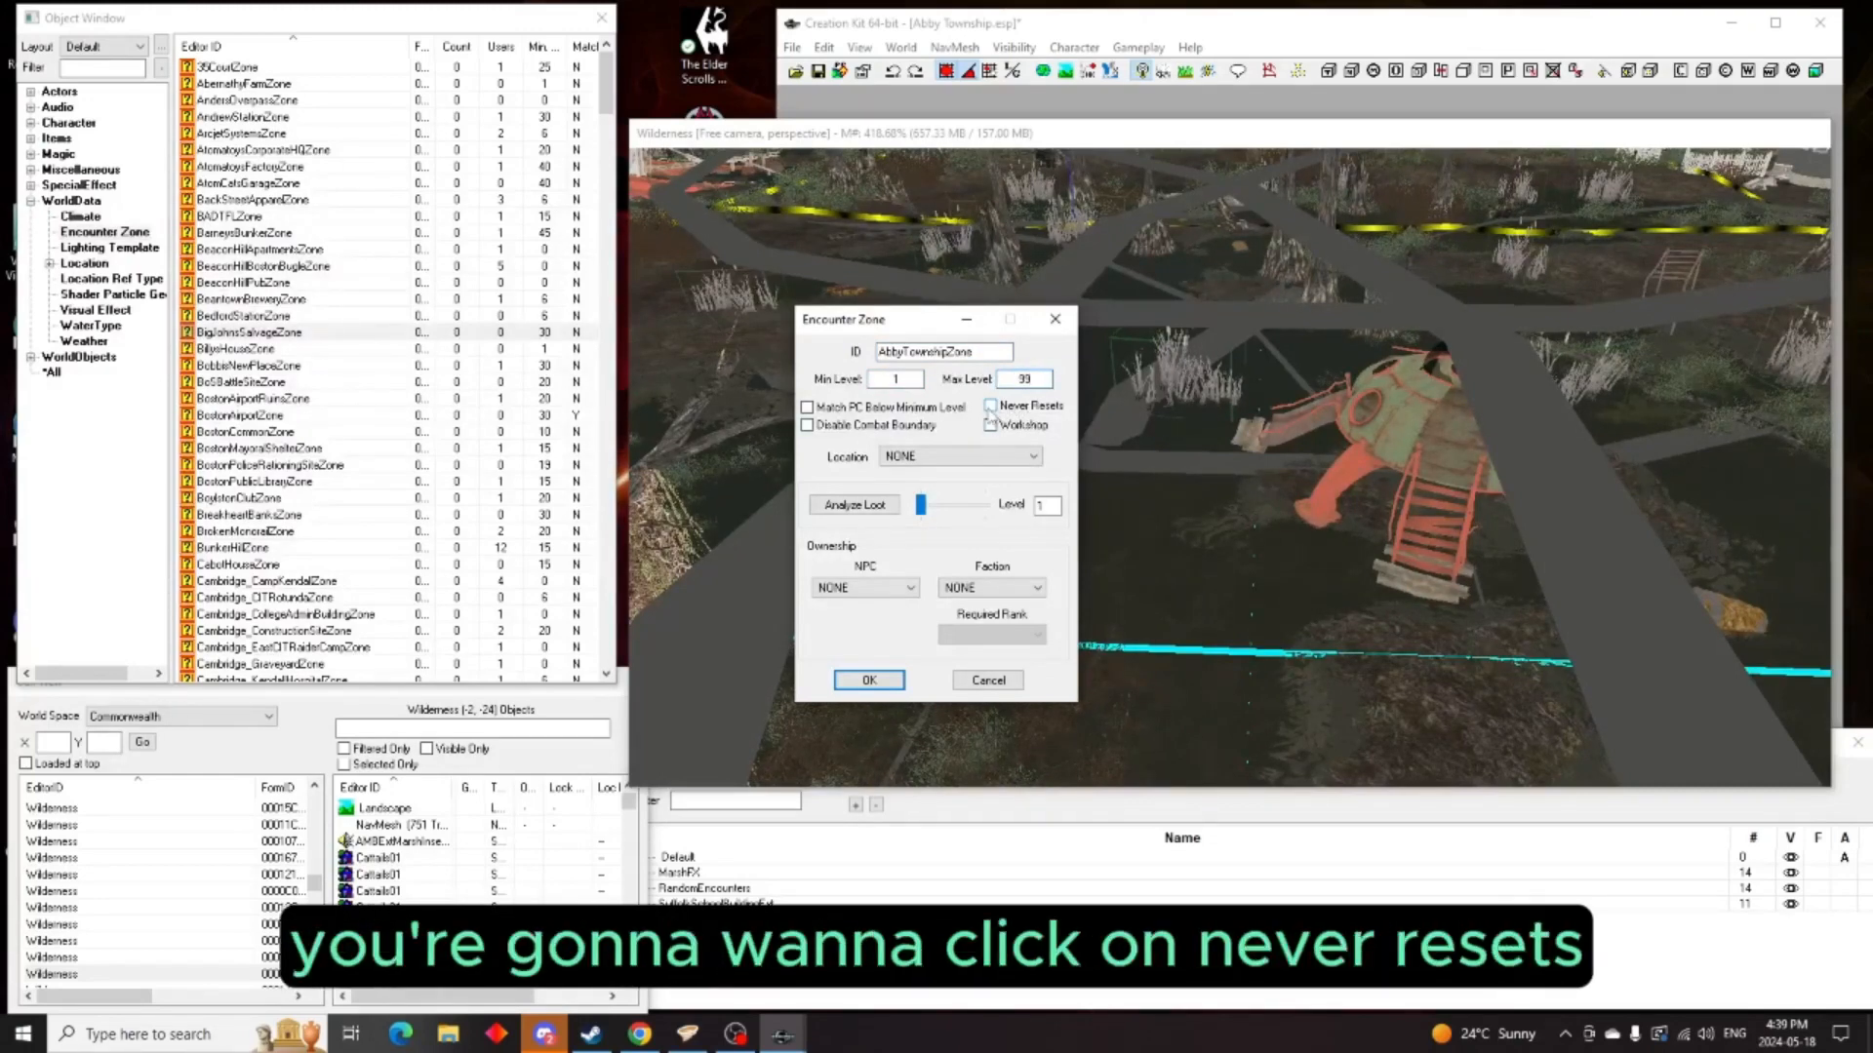
pyautogui.click(991, 406)
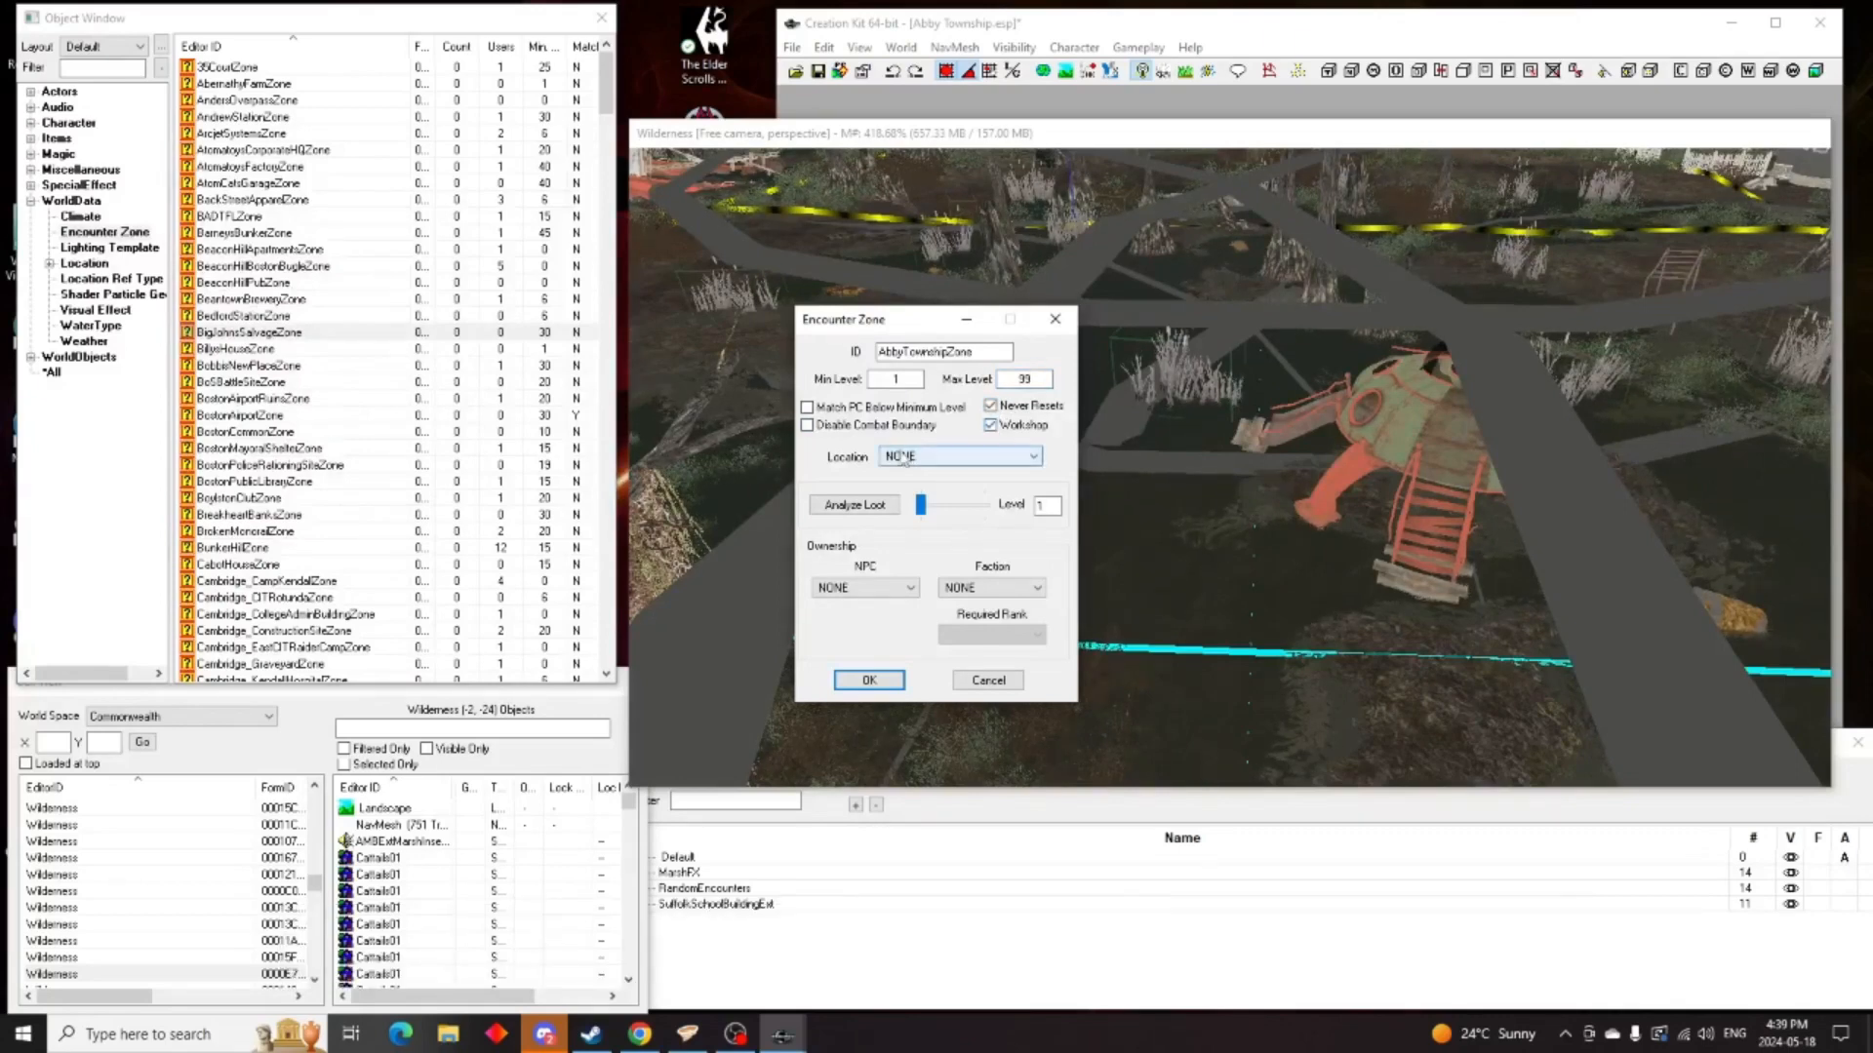
# Assign AbbyTownshipLocation as the encounter zone's location and accept the new zone record
pyautogui.click(1036, 458)
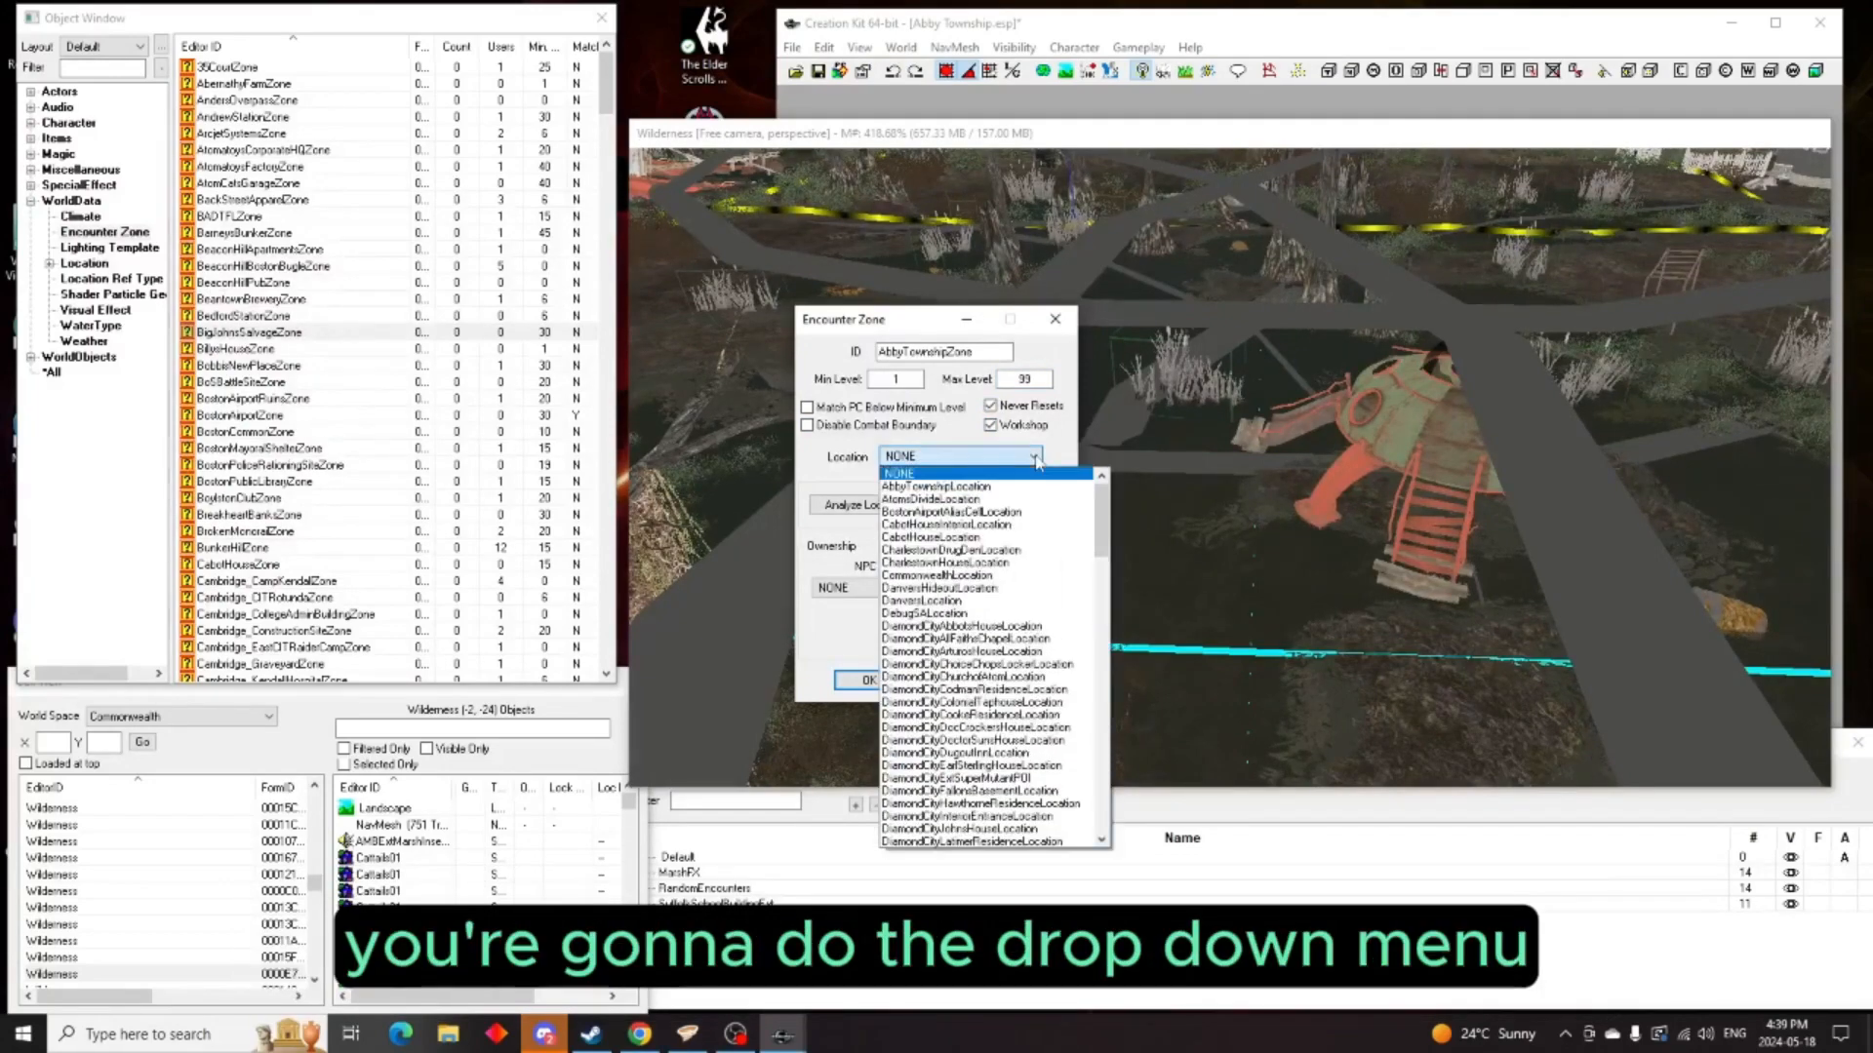
pyautogui.click(993, 488)
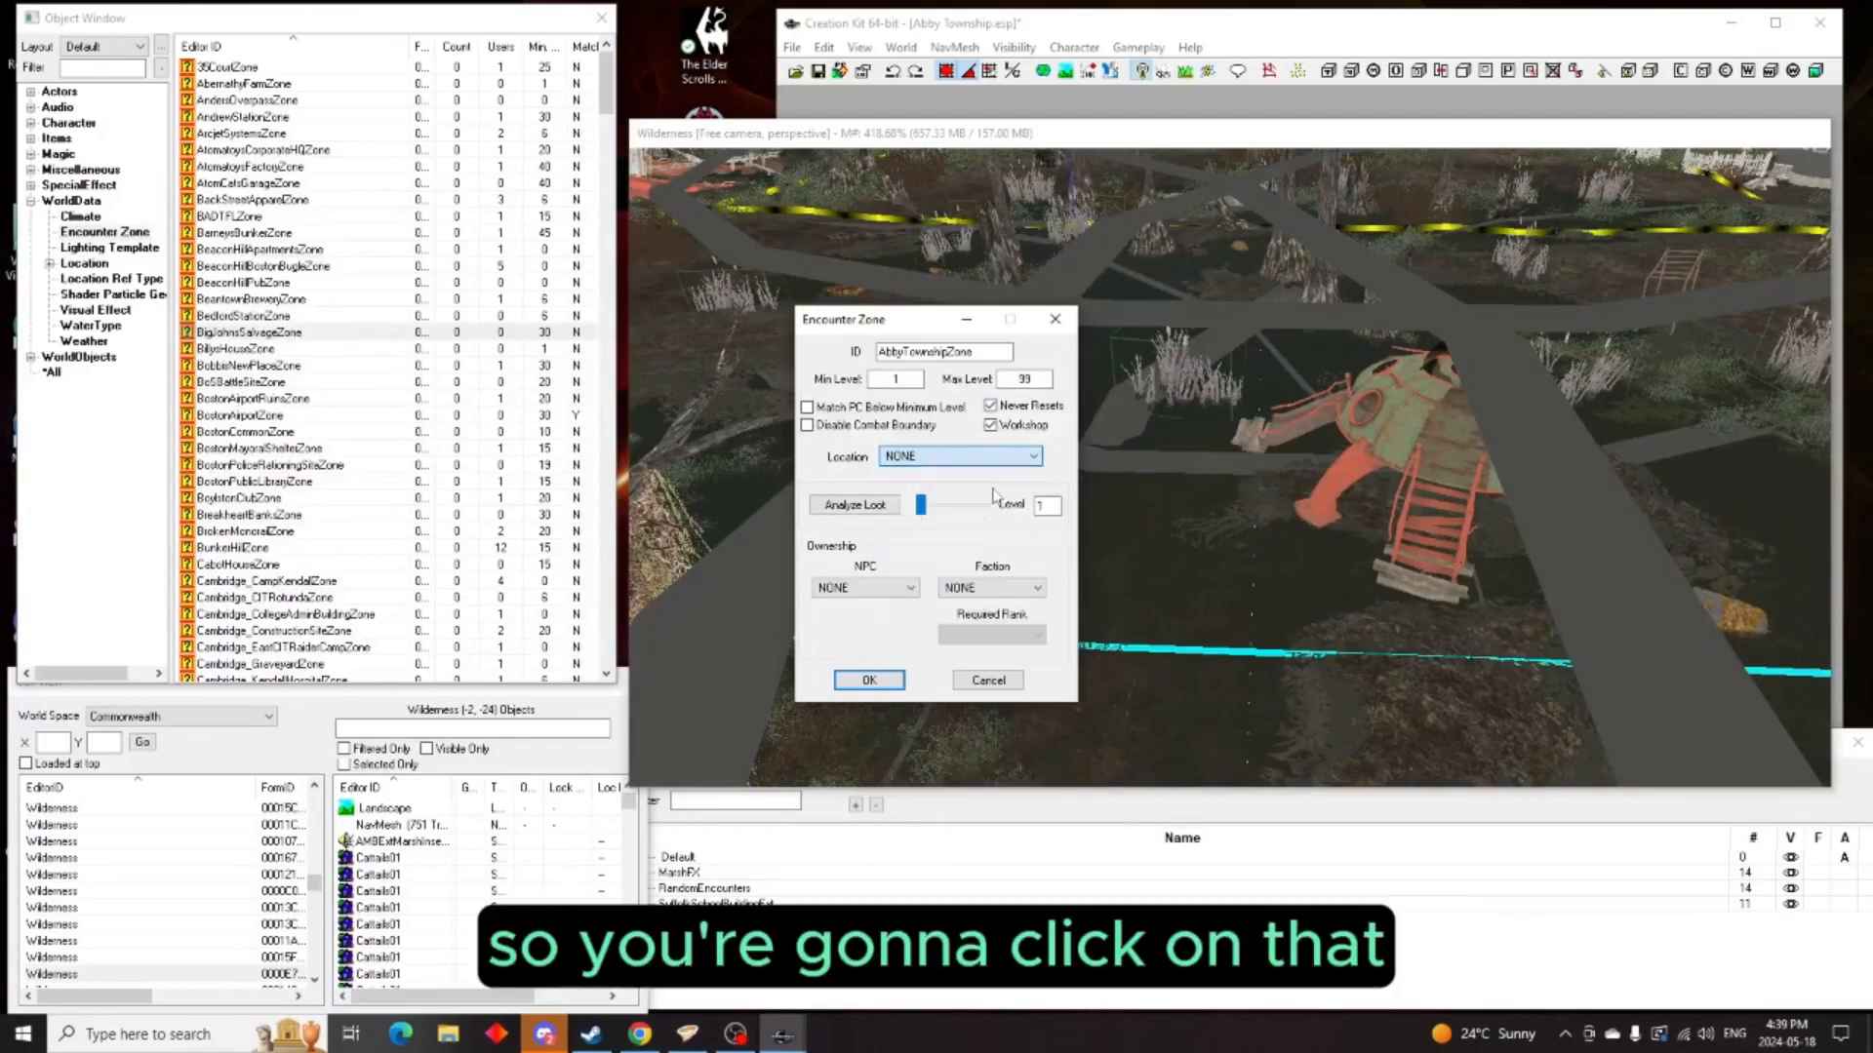
pyautogui.click(869, 680)
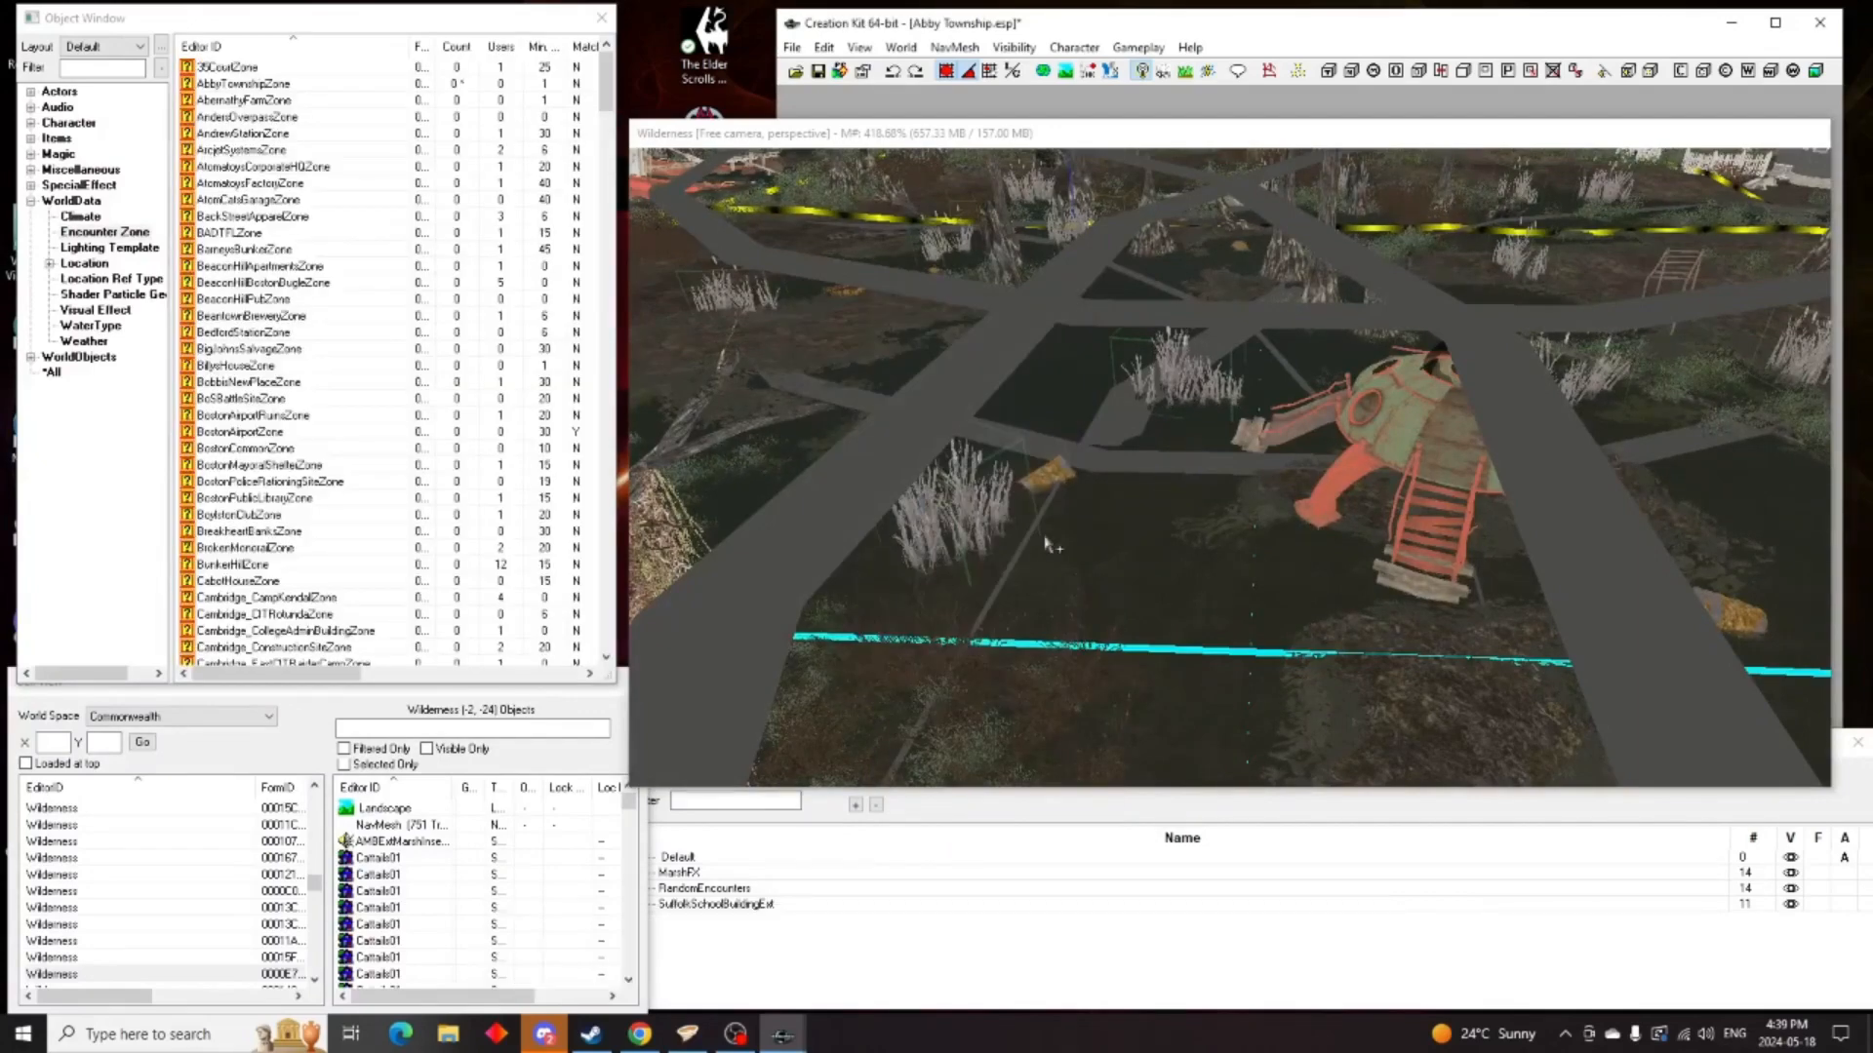
# Open the AbbyTownshipLocation record to check its assigned encounter zone, and close it by accepting
pyautogui.click(76, 265)
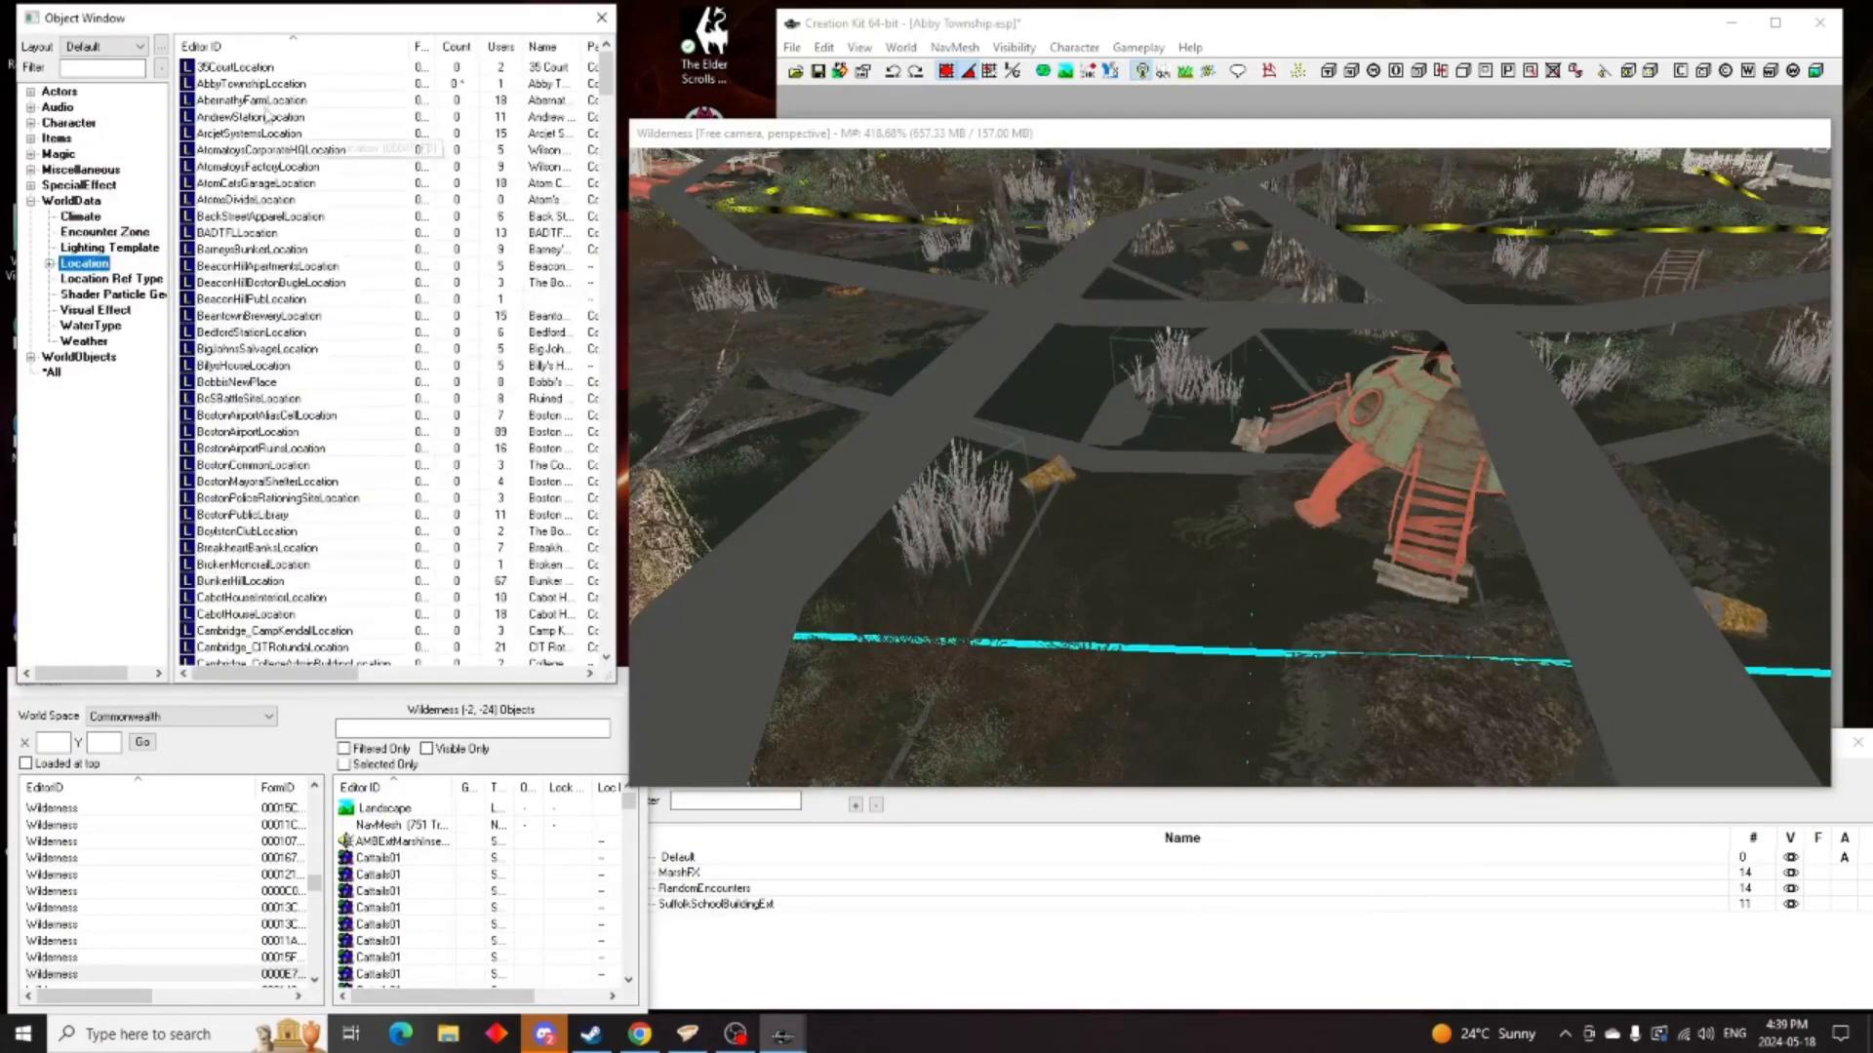
pyautogui.rightClick(259, 85)
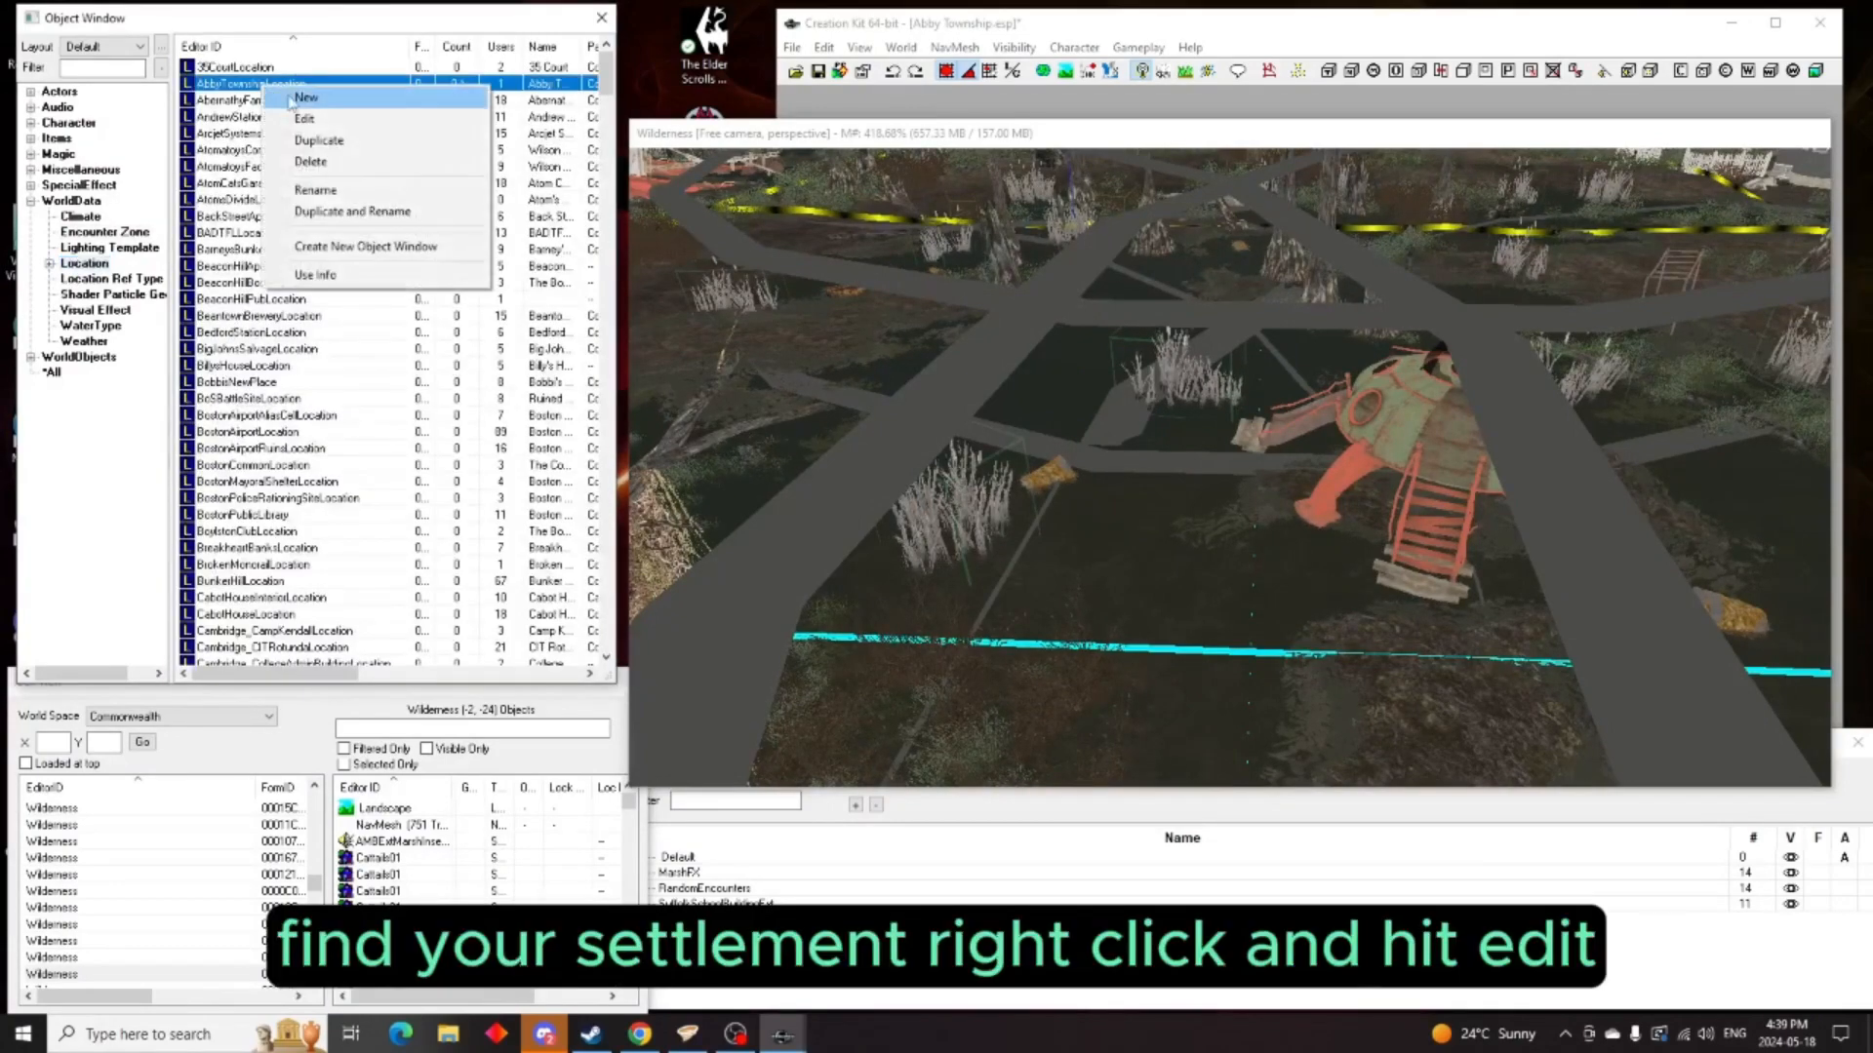
pyautogui.click(308, 130)
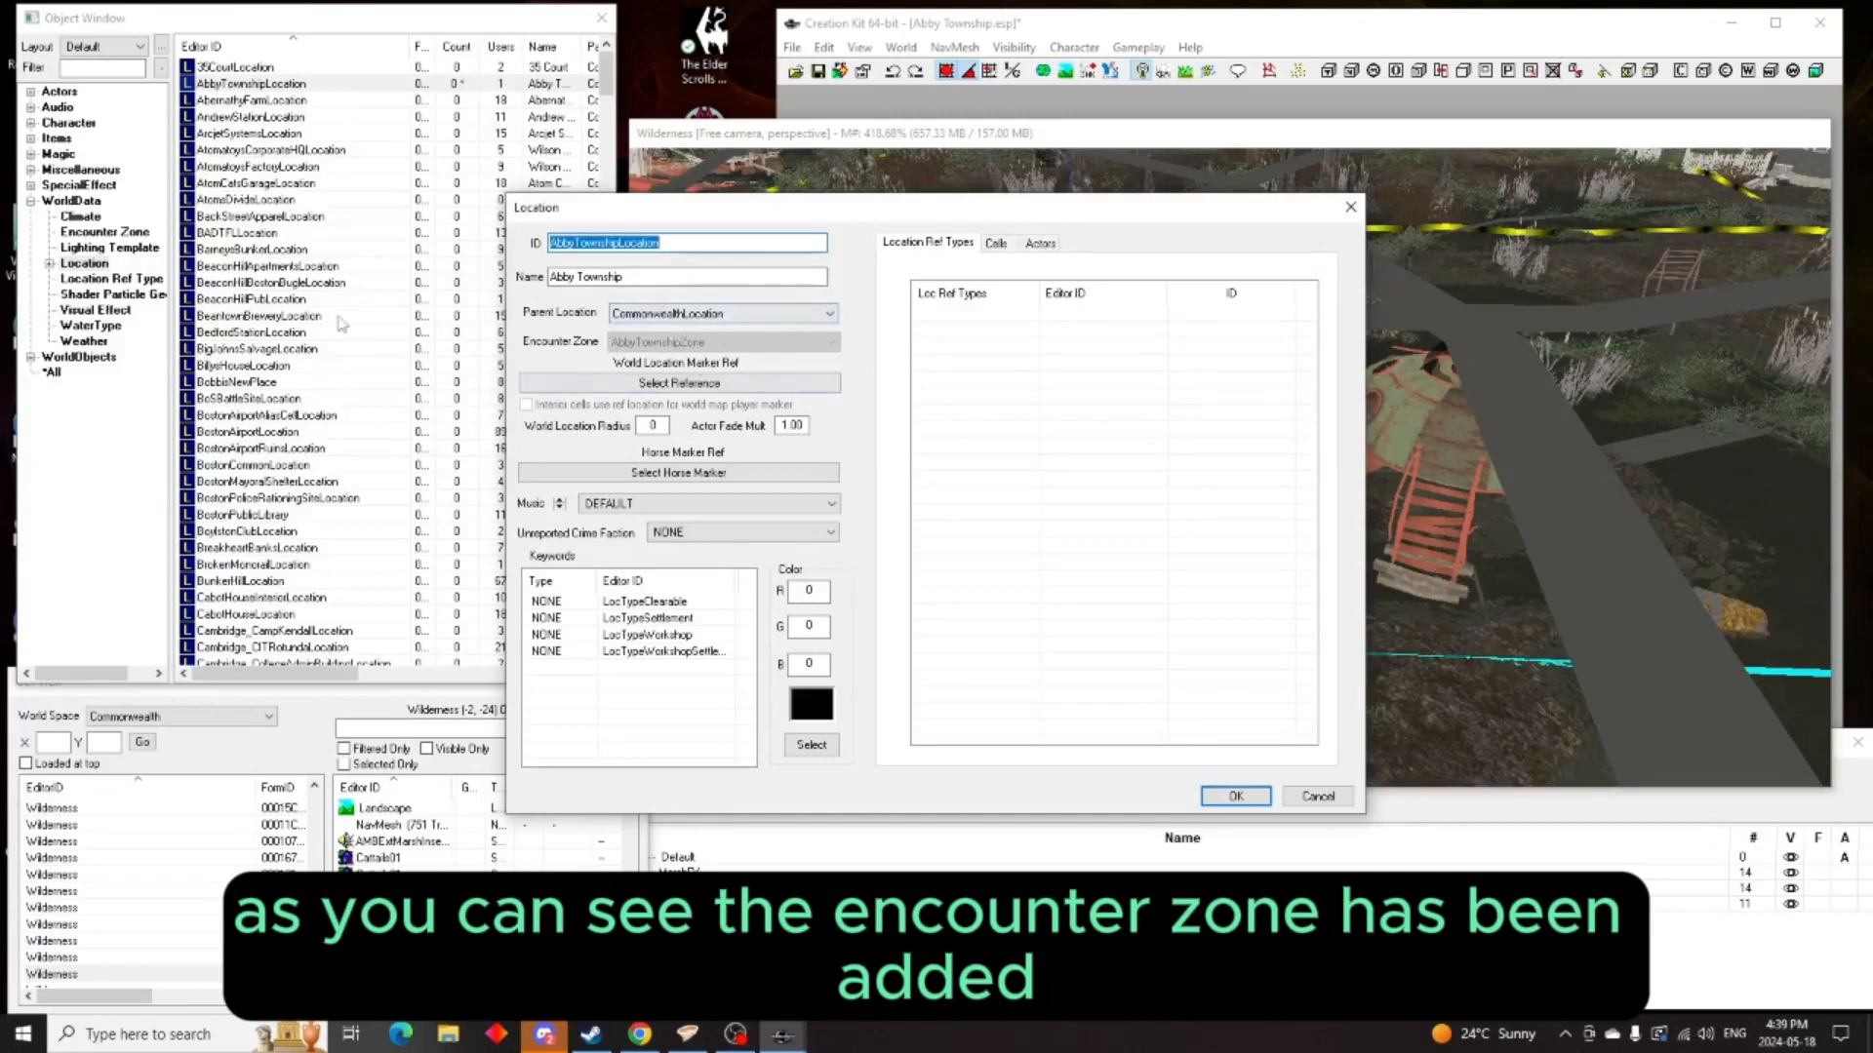
pyautogui.click(1234, 797)
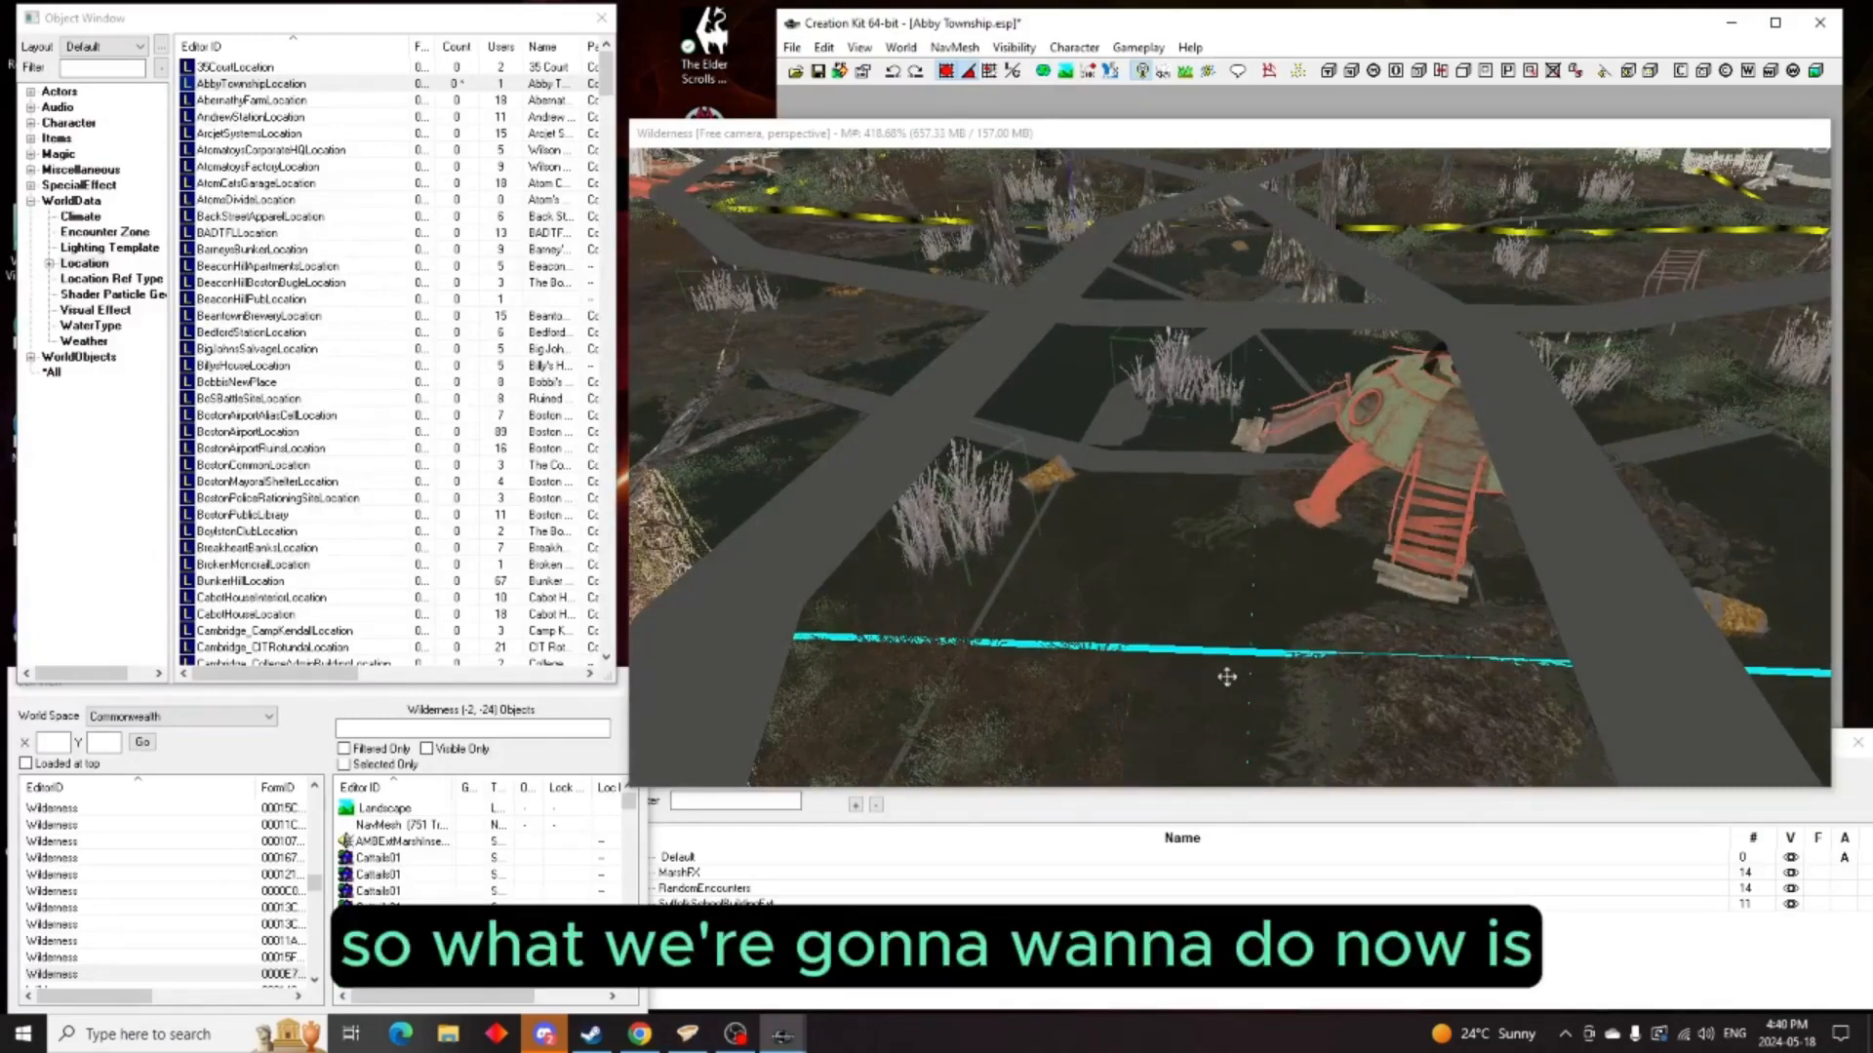
# Open the world's cell settings and compare the selected Commonwealth cell with the current Wilderness cell (-2, -24) in Cell View
pyautogui.scroll(2, 1229, 675)
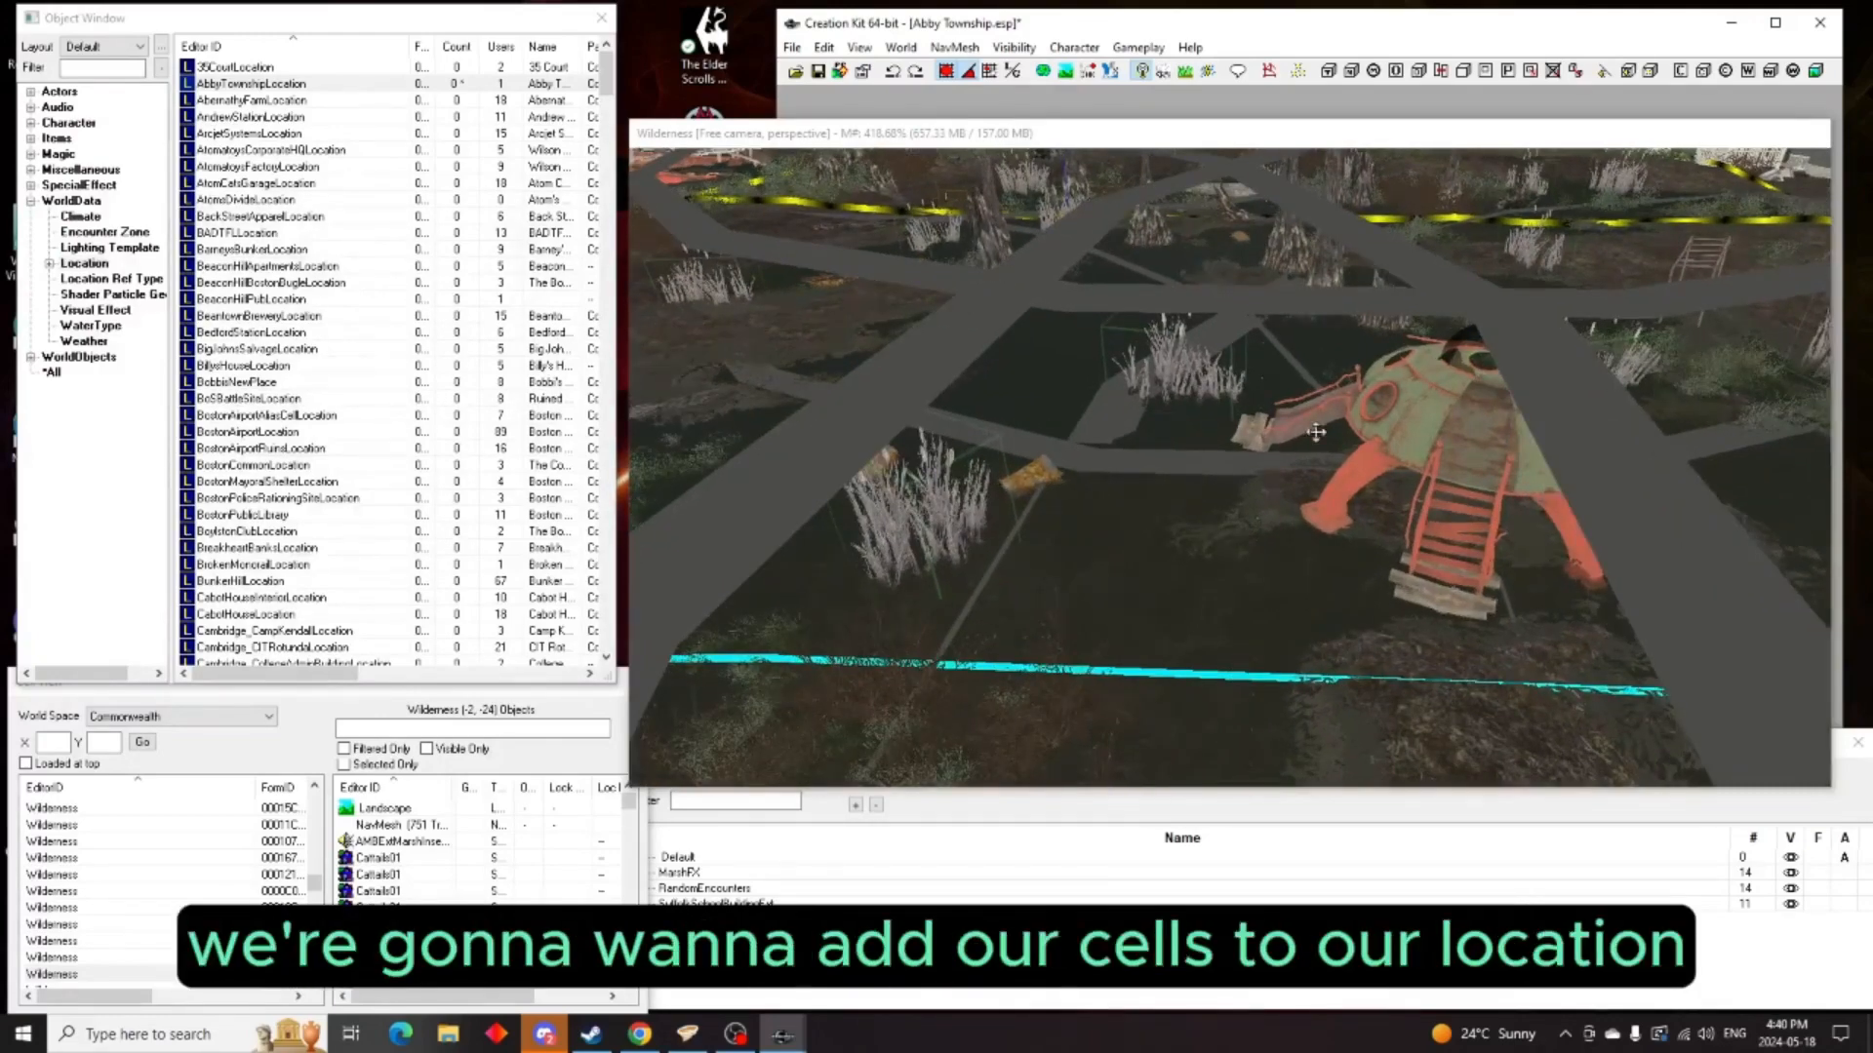
pyautogui.scroll(2, 1258, 395)
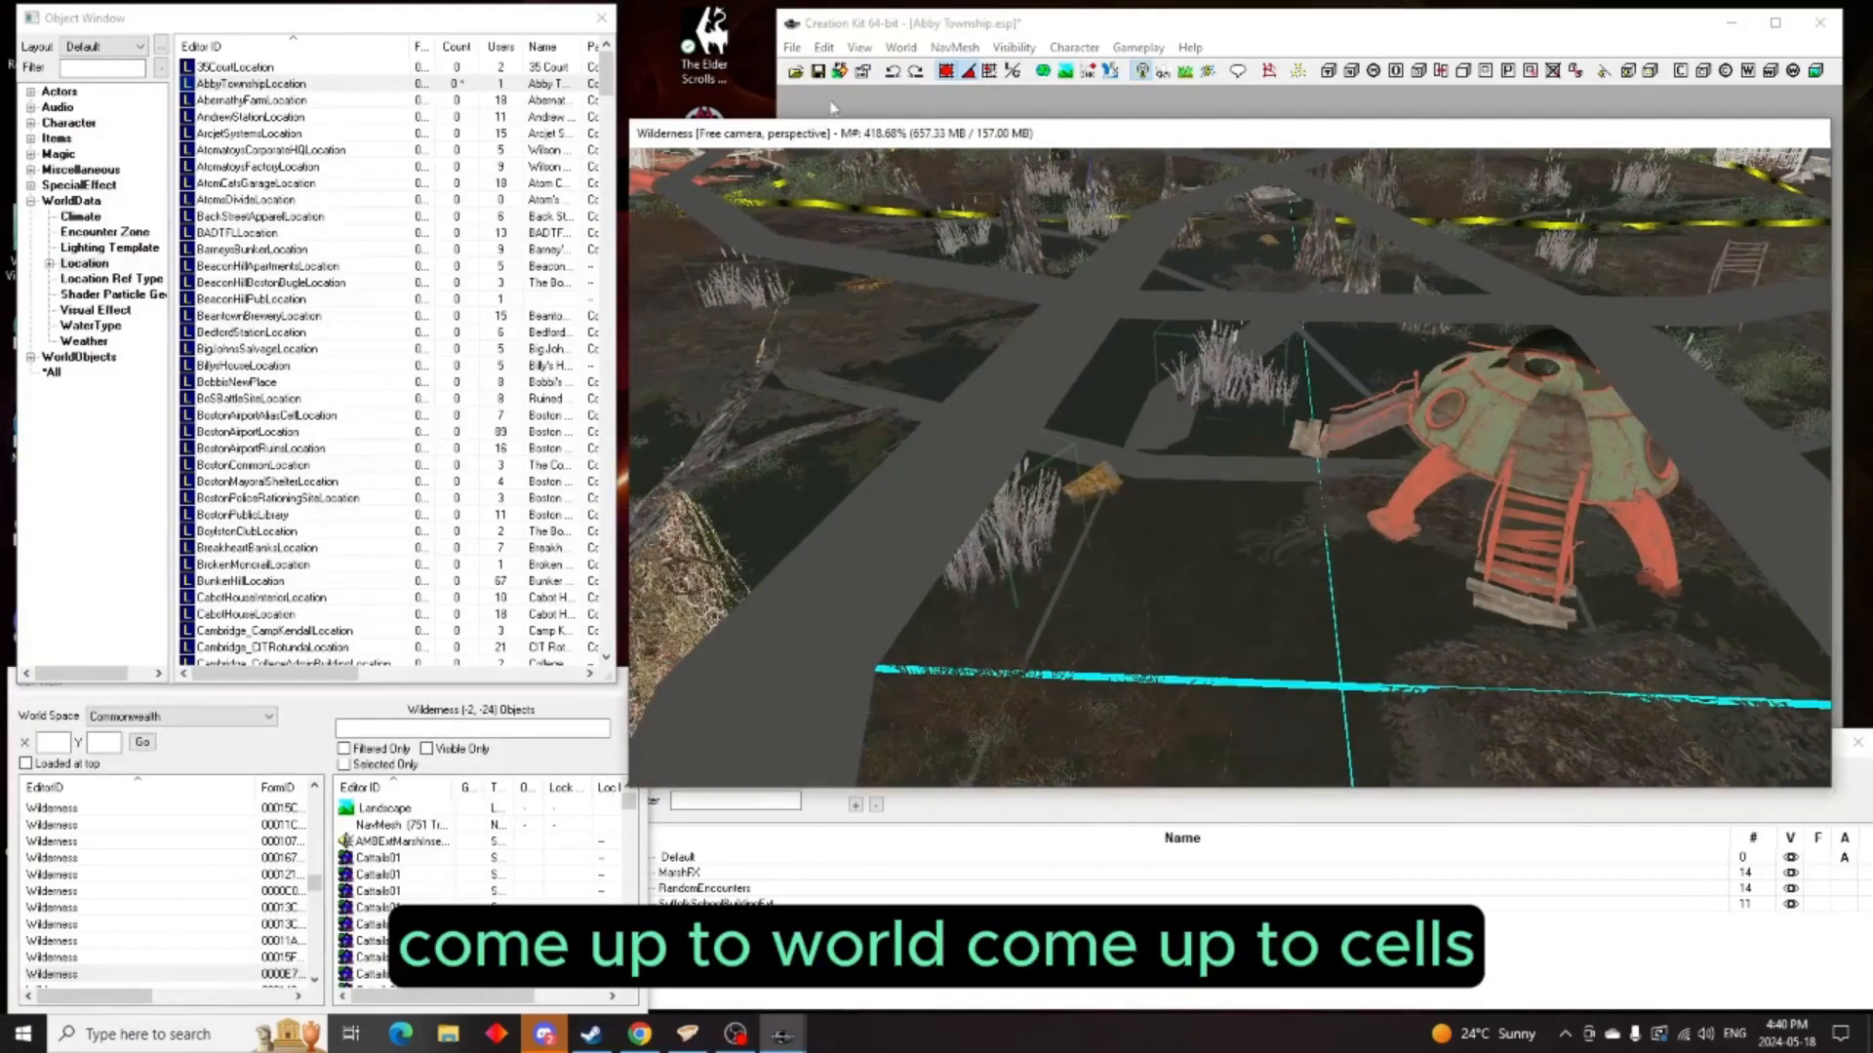
pyautogui.click(900, 48)
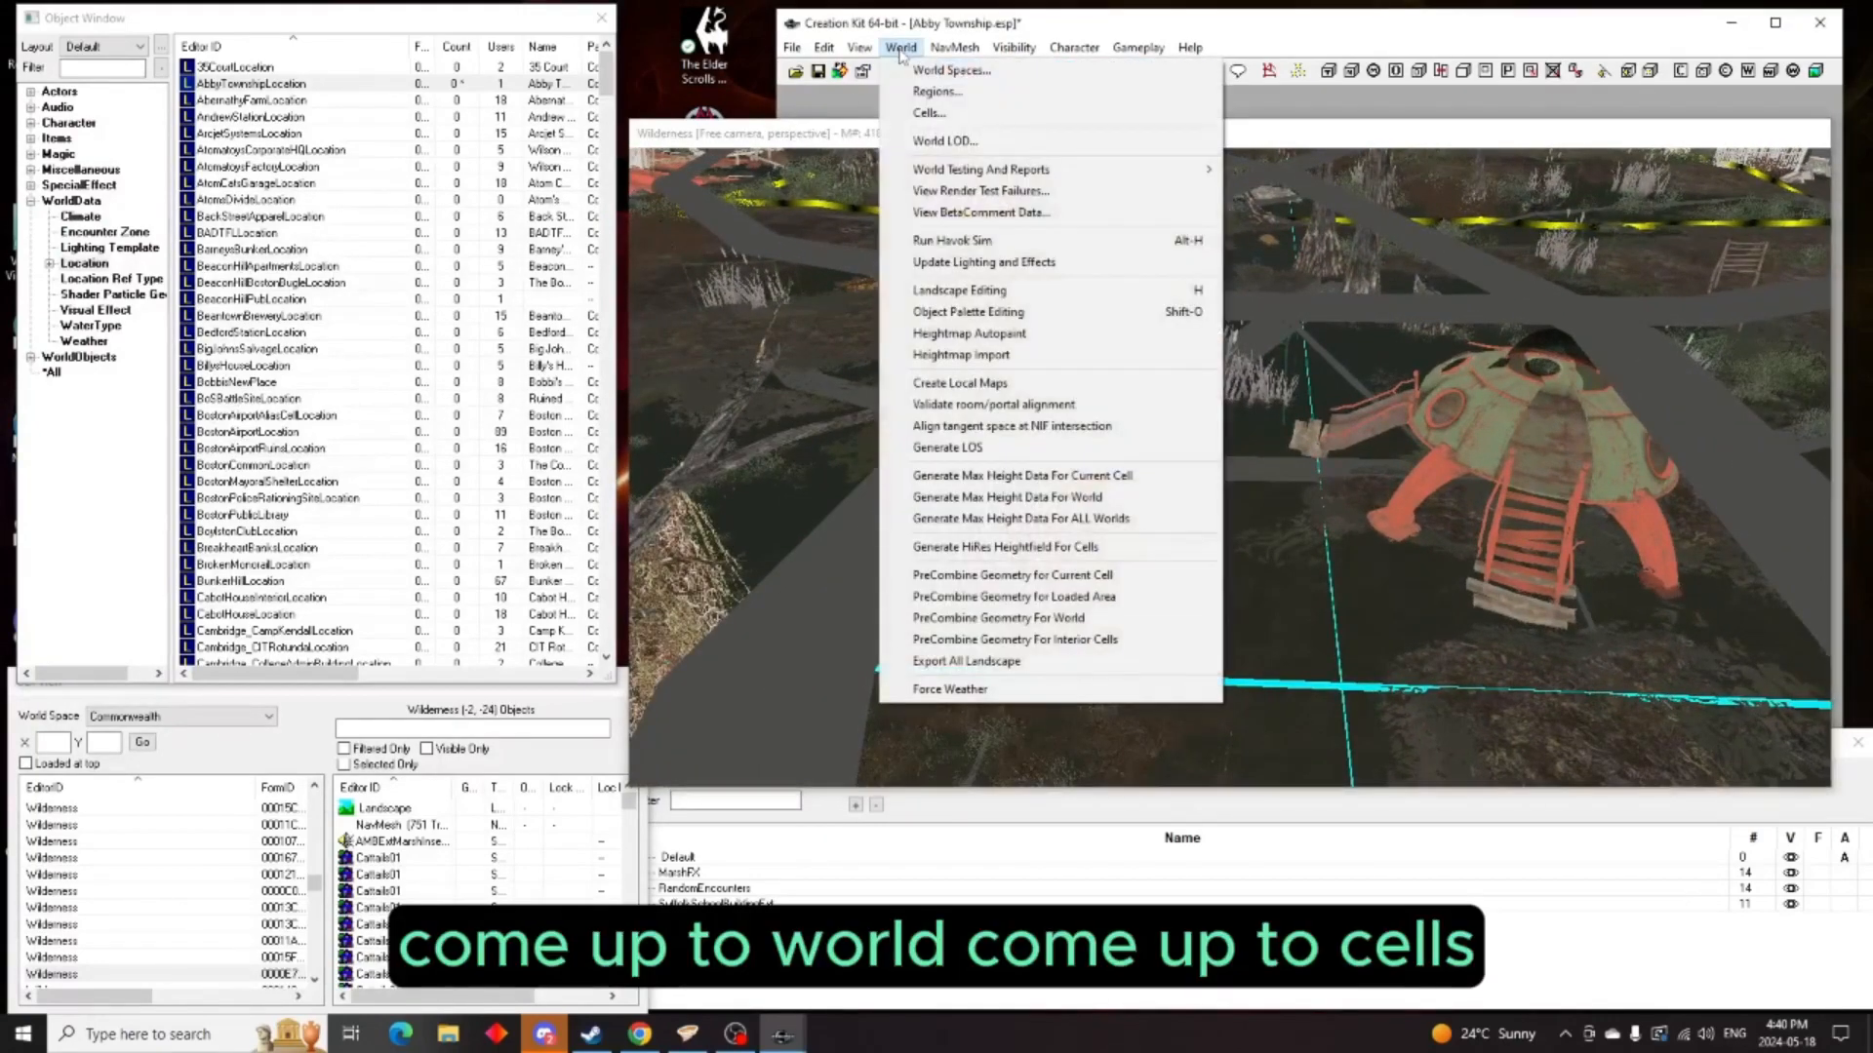
pyautogui.click(922, 114)
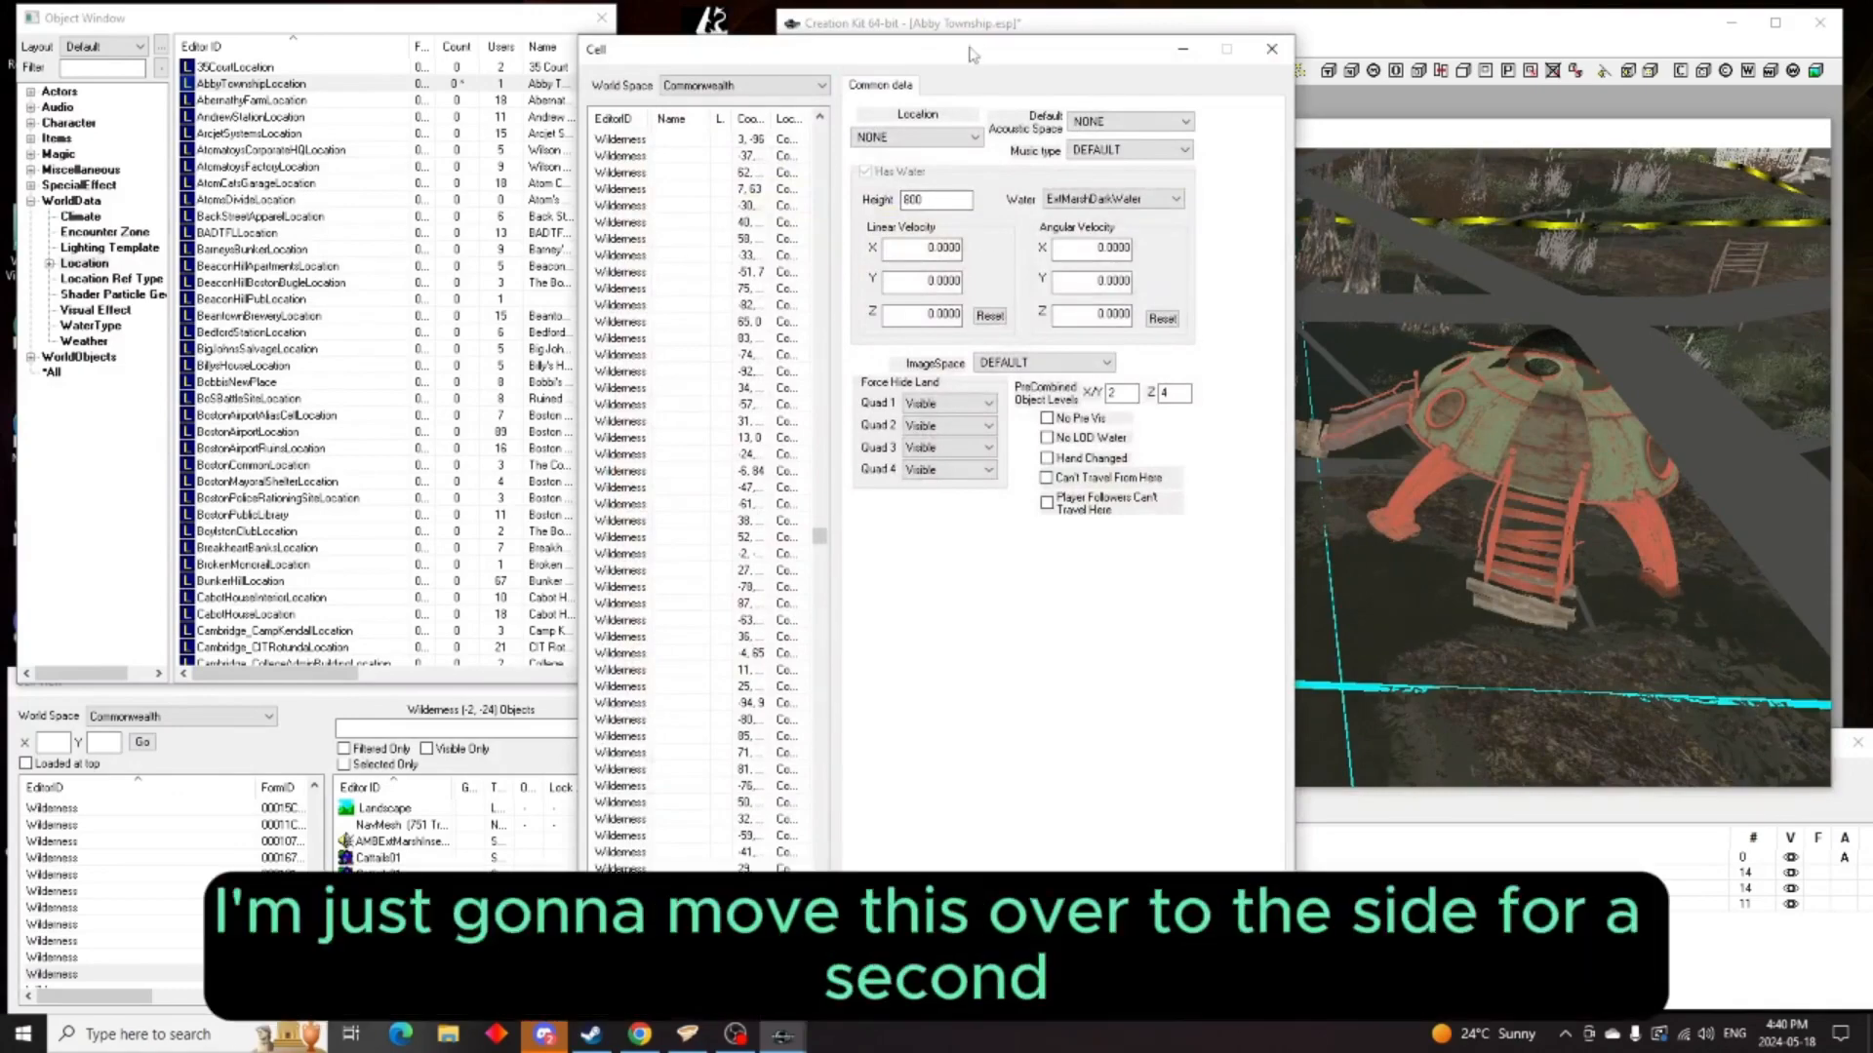
pyautogui.moveTo(972, 55); pyautogui.dragTo(1190, 20)
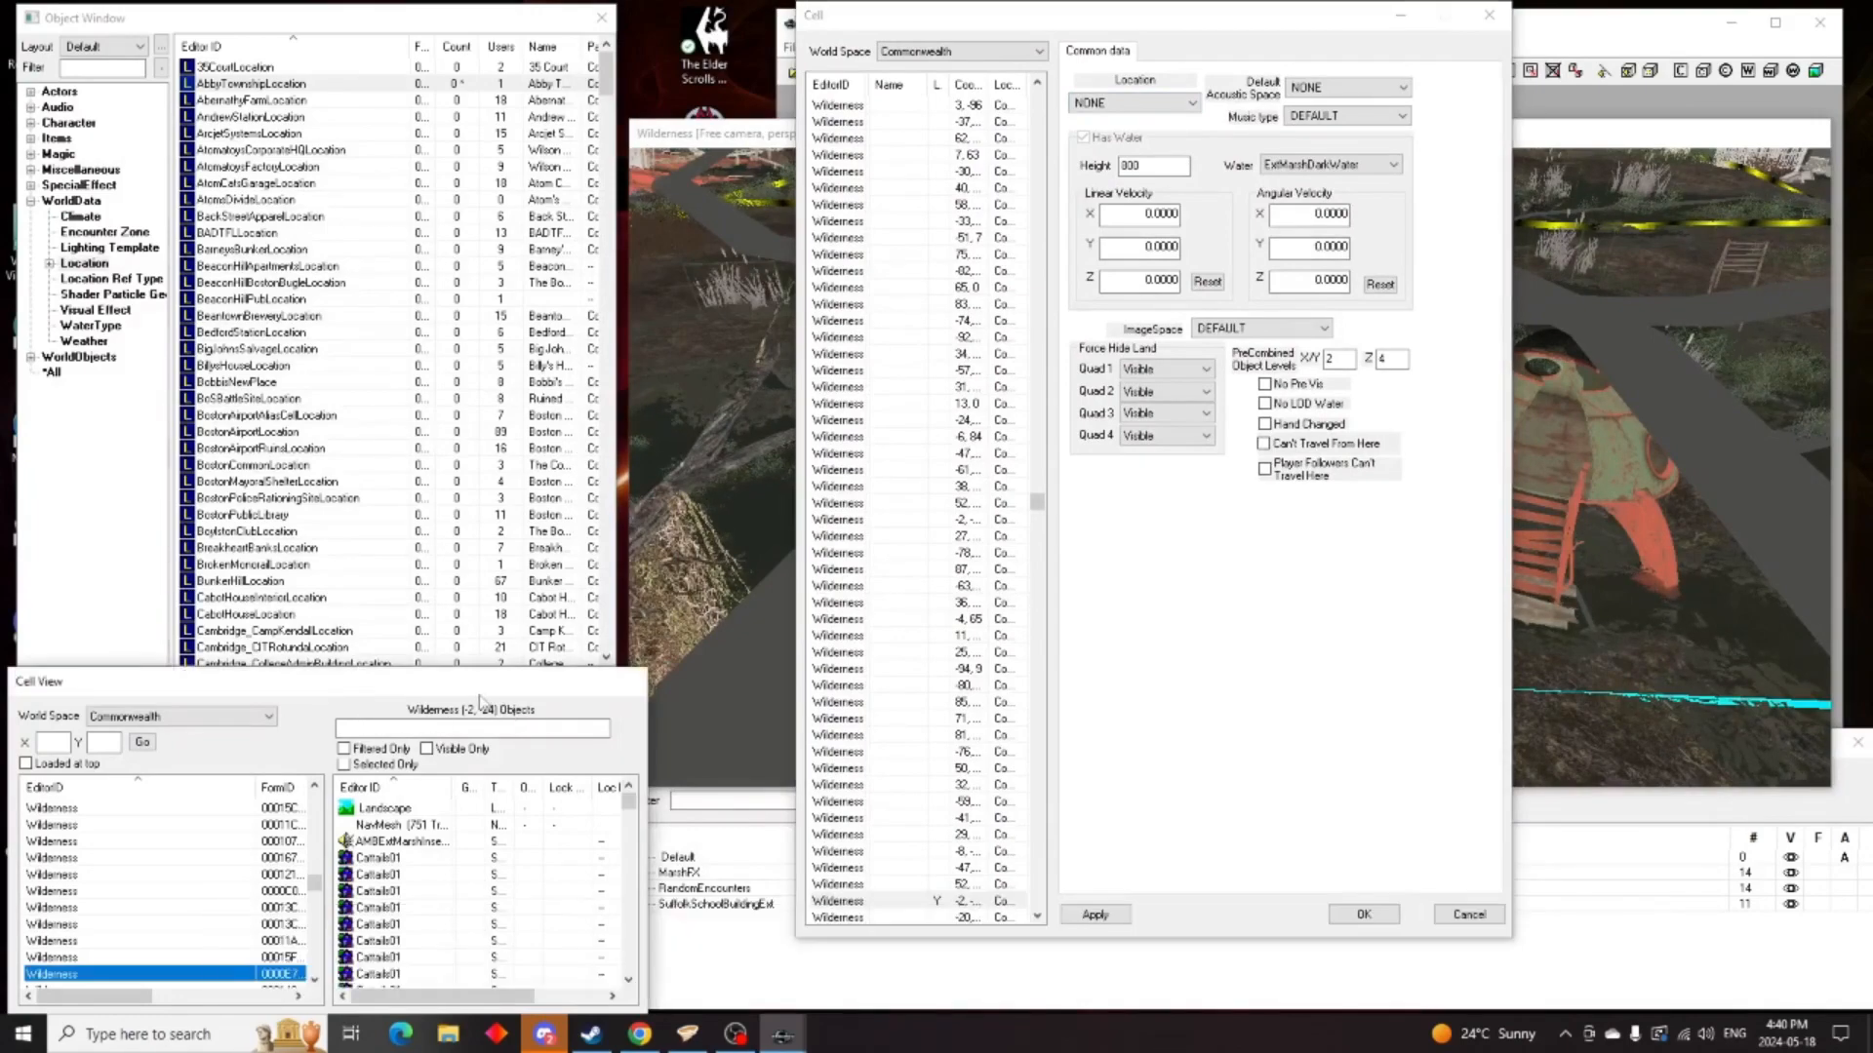
pyautogui.moveTo(456, 687); pyautogui.dragTo(1287, 343)
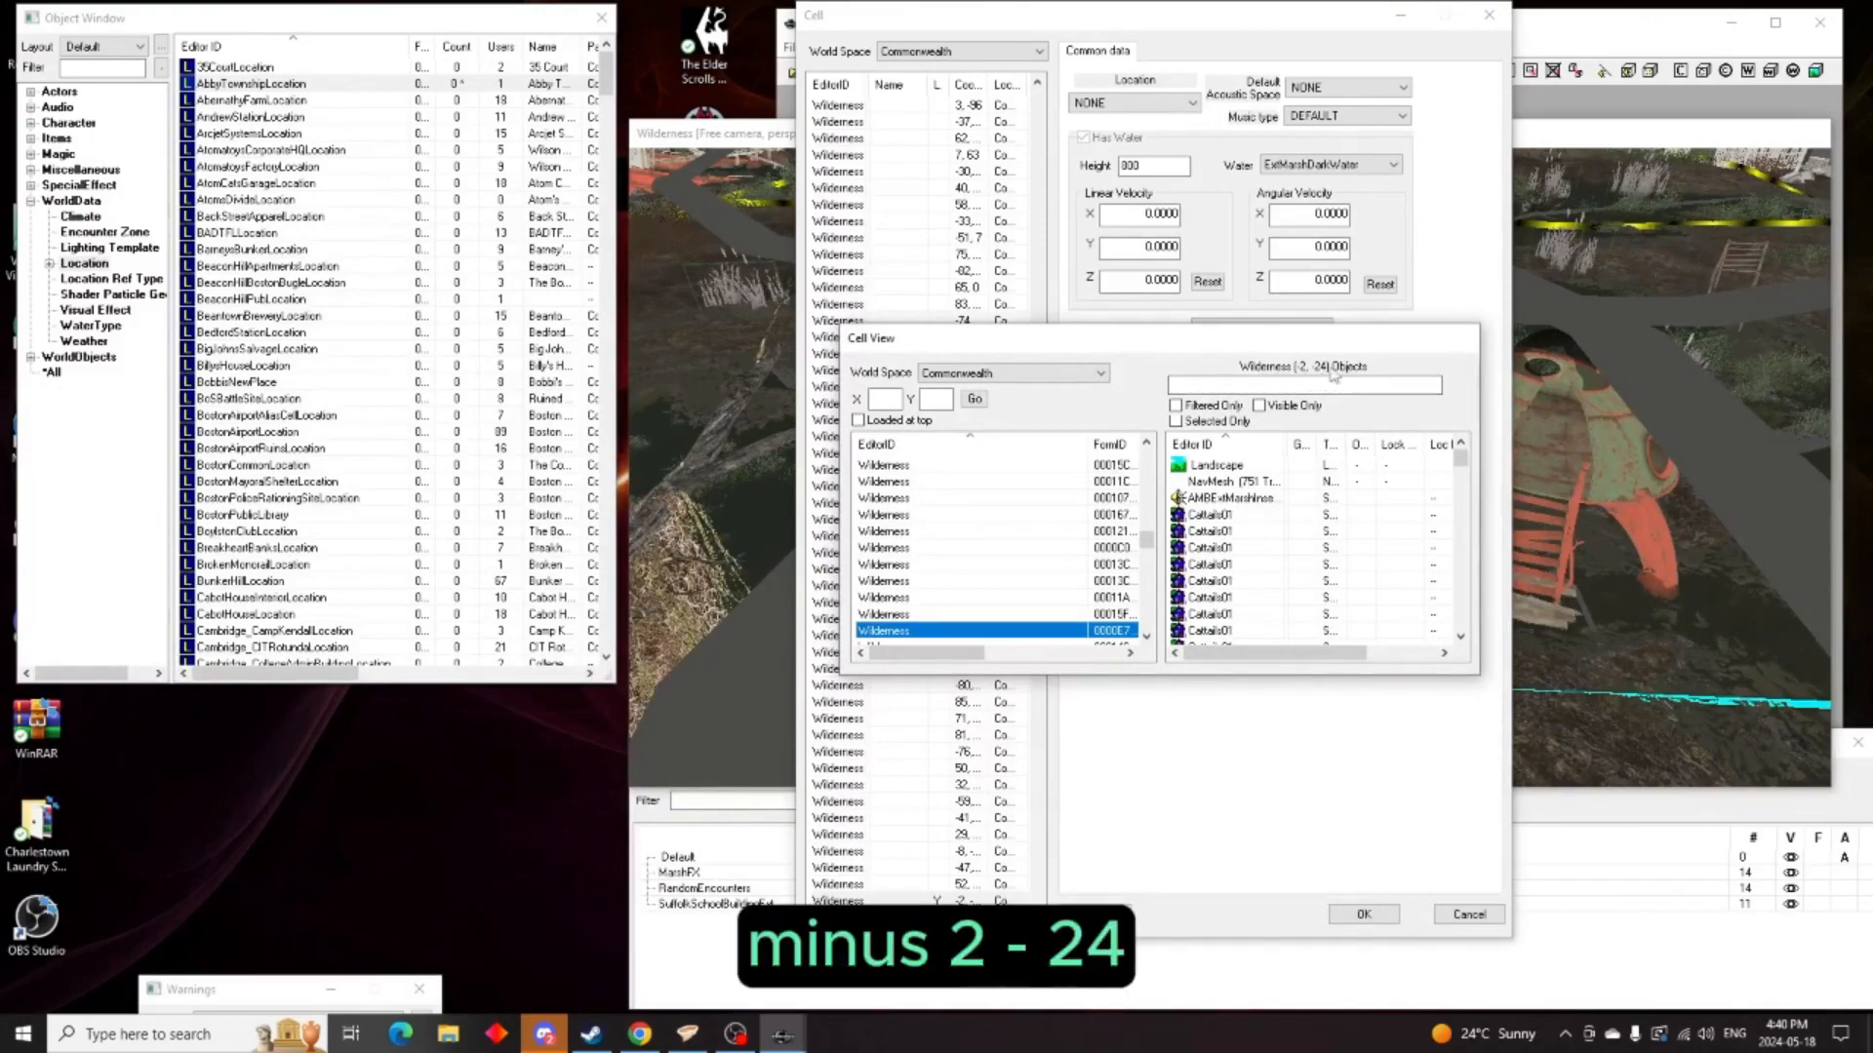
pyautogui.moveTo(1261, 341); pyautogui.dragTo(419, 692)
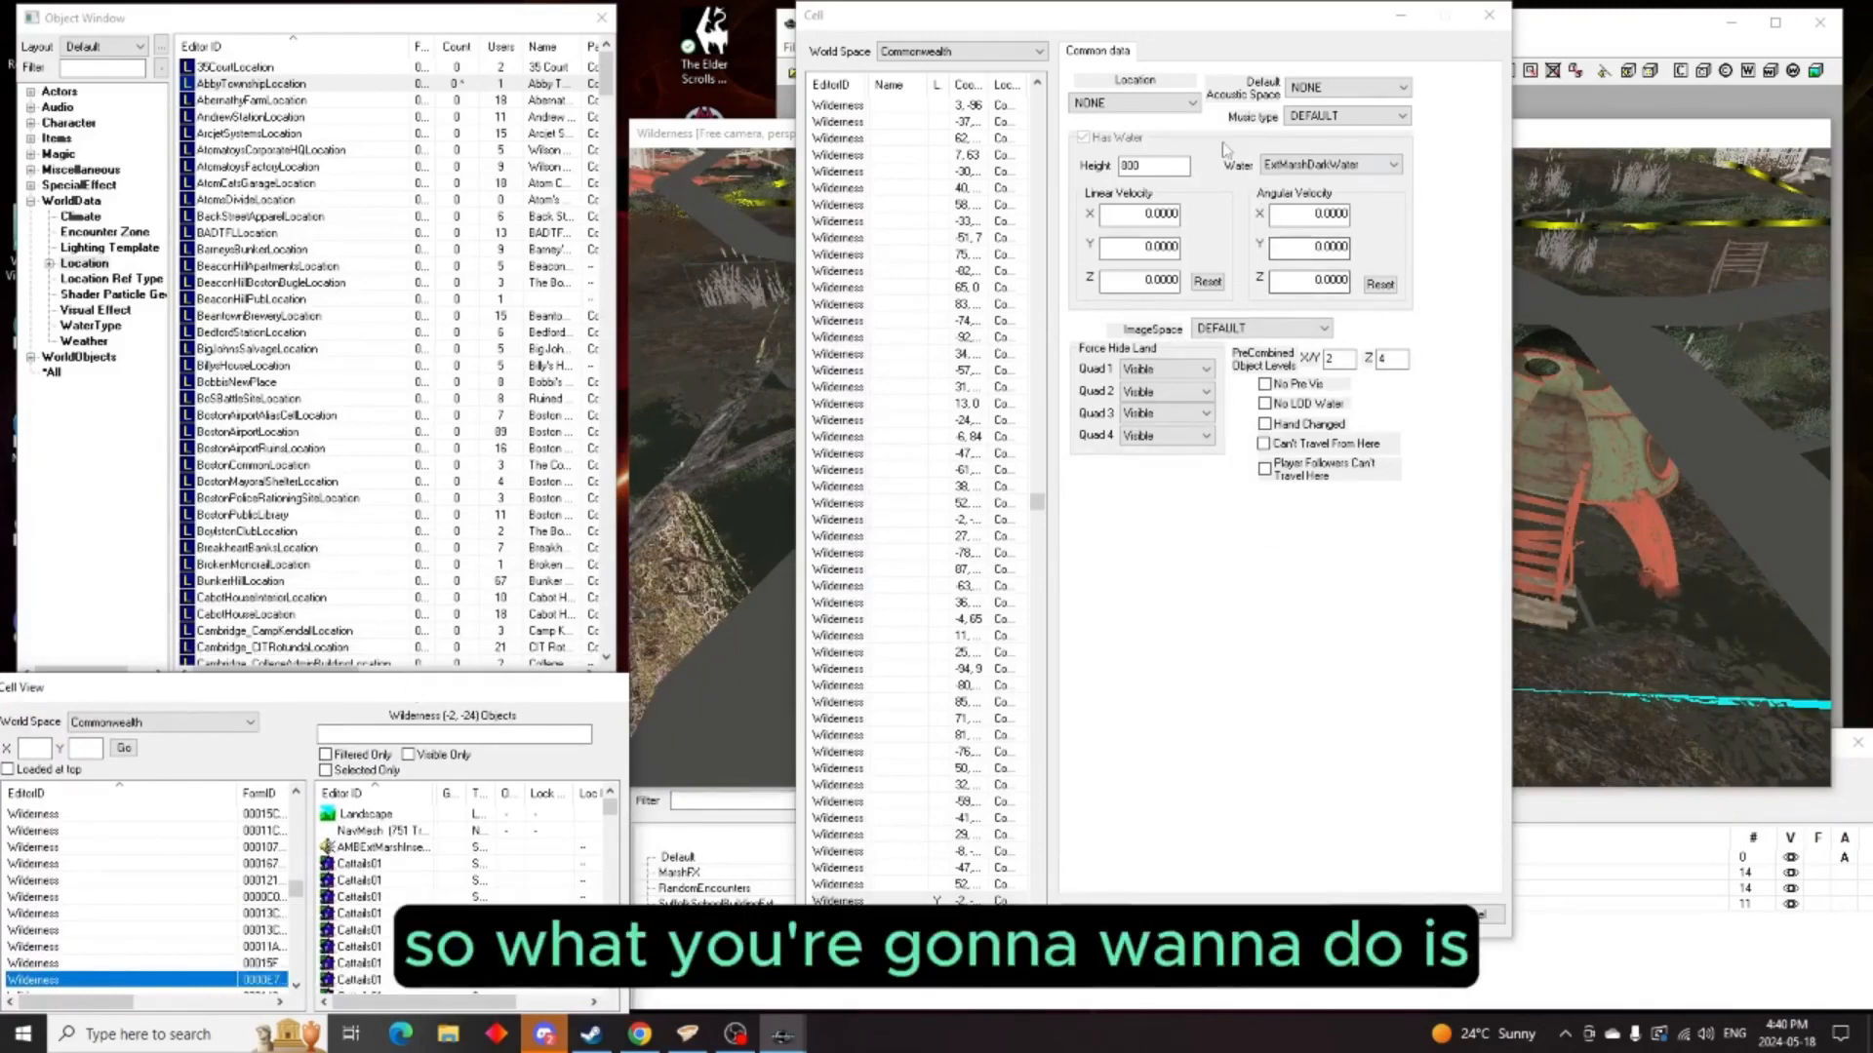
# Assign AbbyTownshipLocation as the location of Wilderness cell (-2, -24), and apply and accept the change
pyautogui.click(1194, 104)
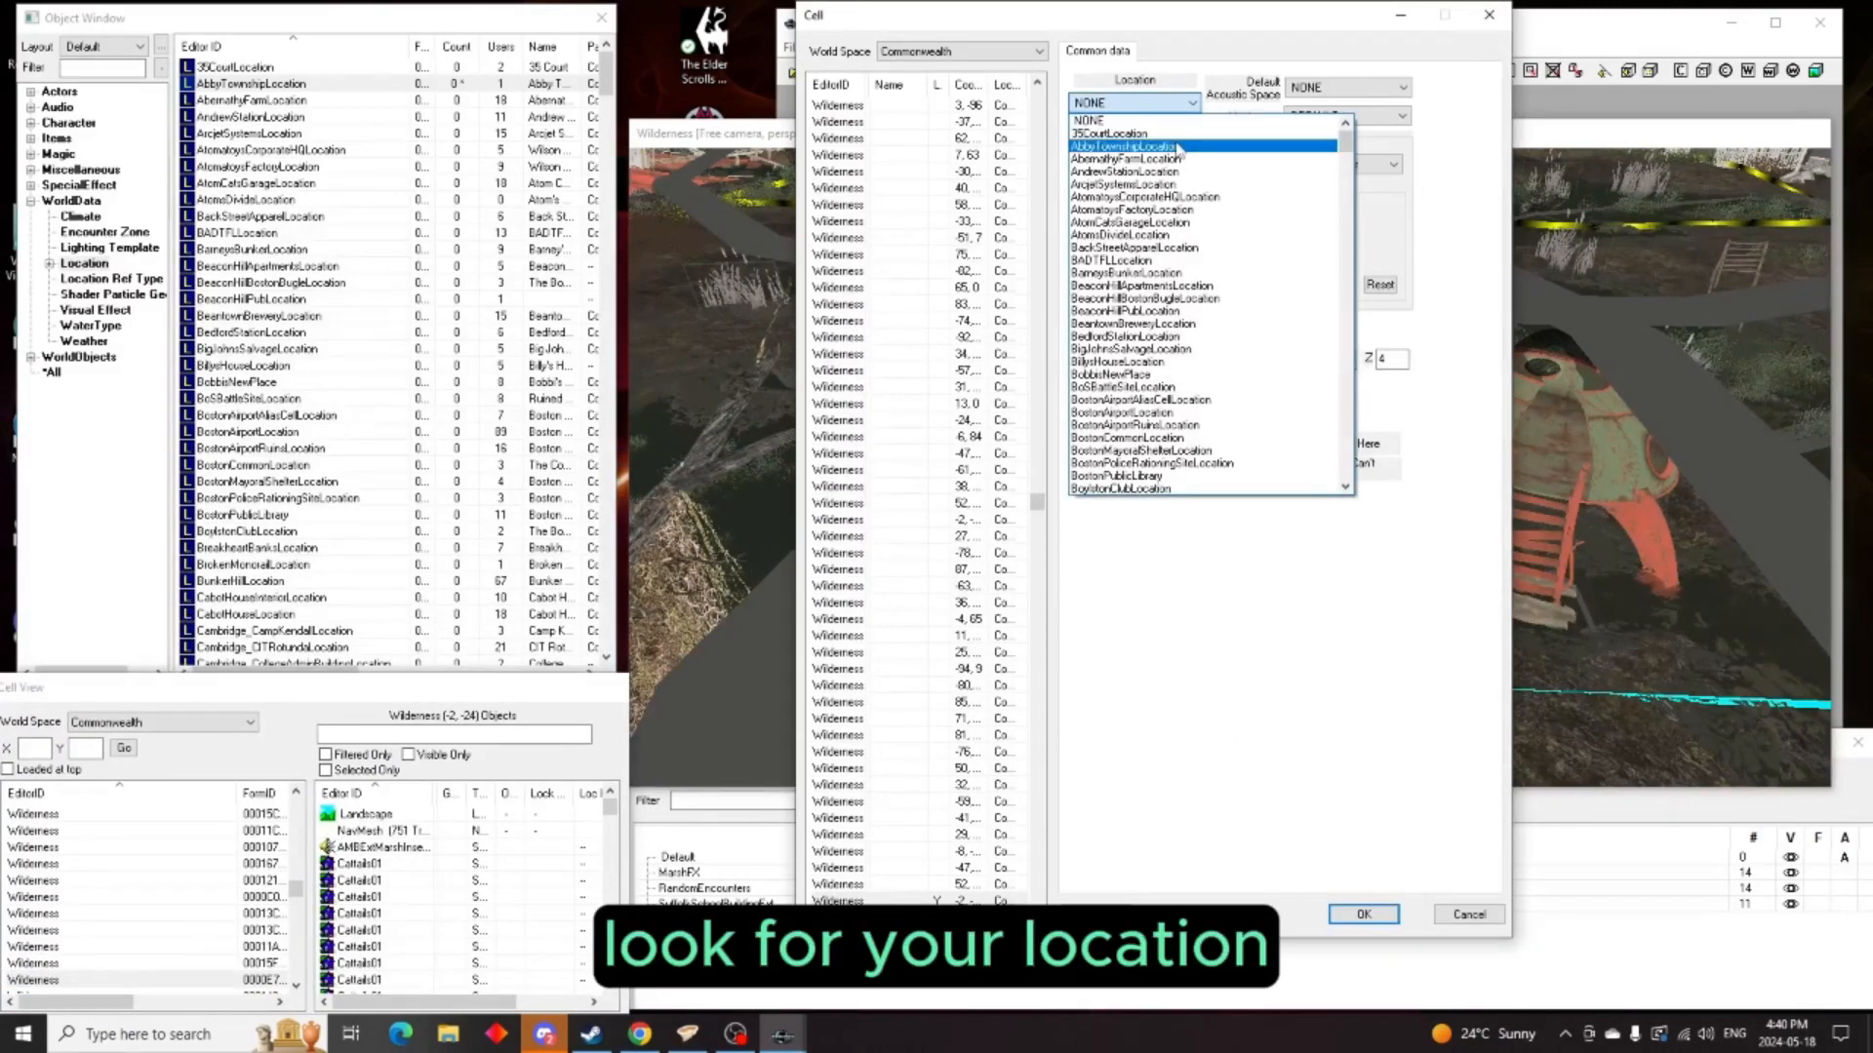
pyautogui.click(1177, 146)
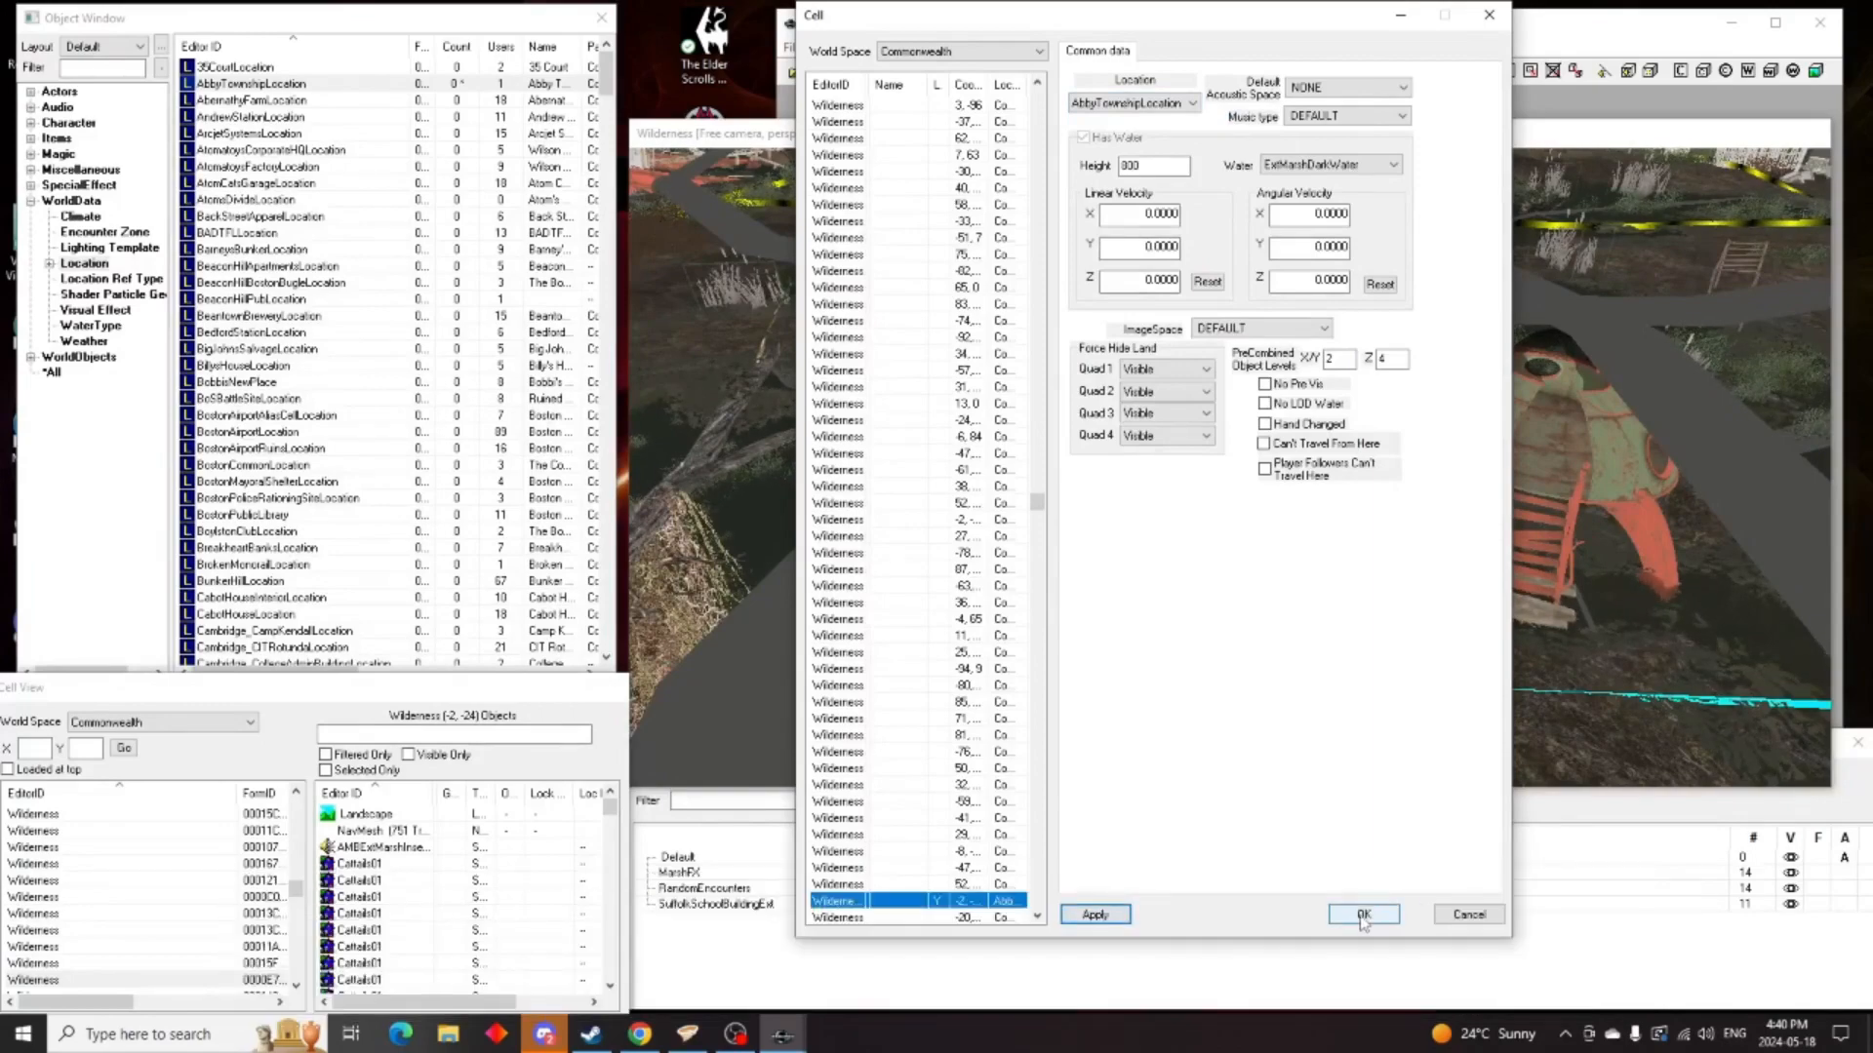
pyautogui.click(1382, 913)
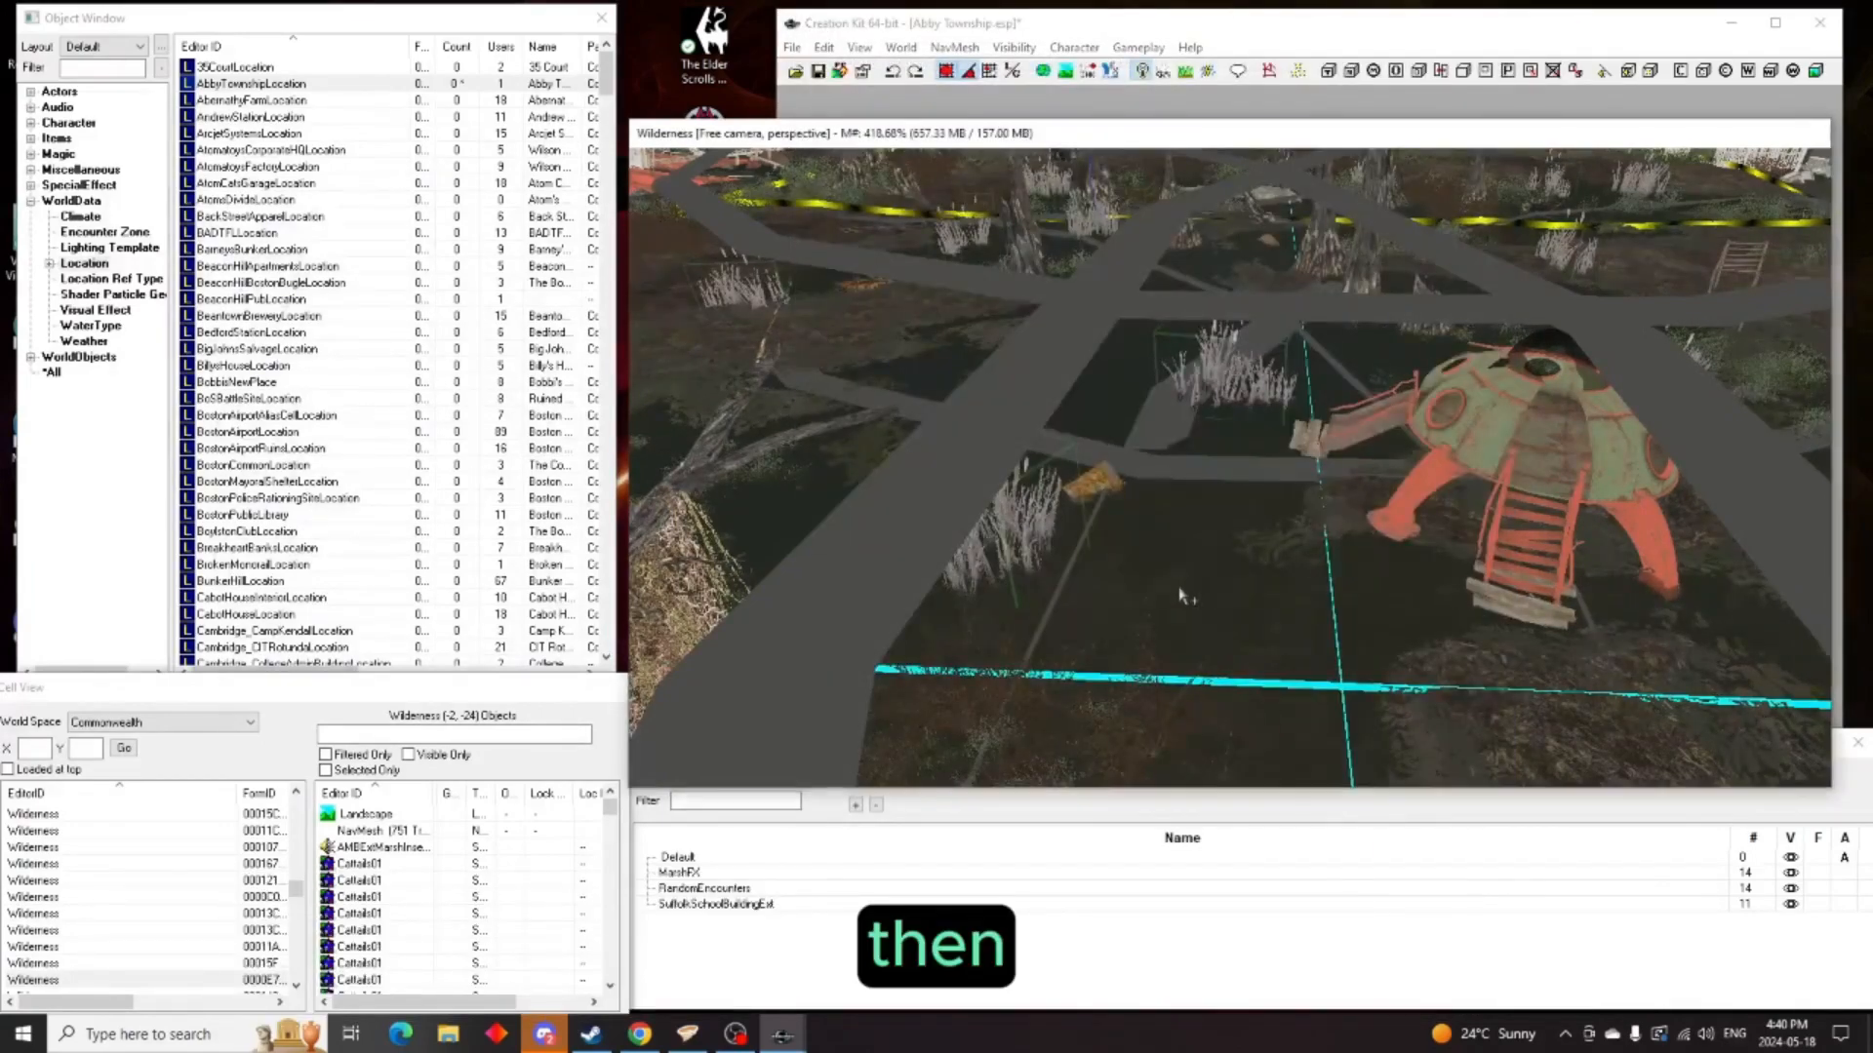
# Move to the neighbouring Wilderness cell (-2, -25) and open its cell settings, widening the Coords column to check the coordinates
pyautogui.moveTo(1197, 588); pyautogui.dragTo(1512, 600, button='middle')
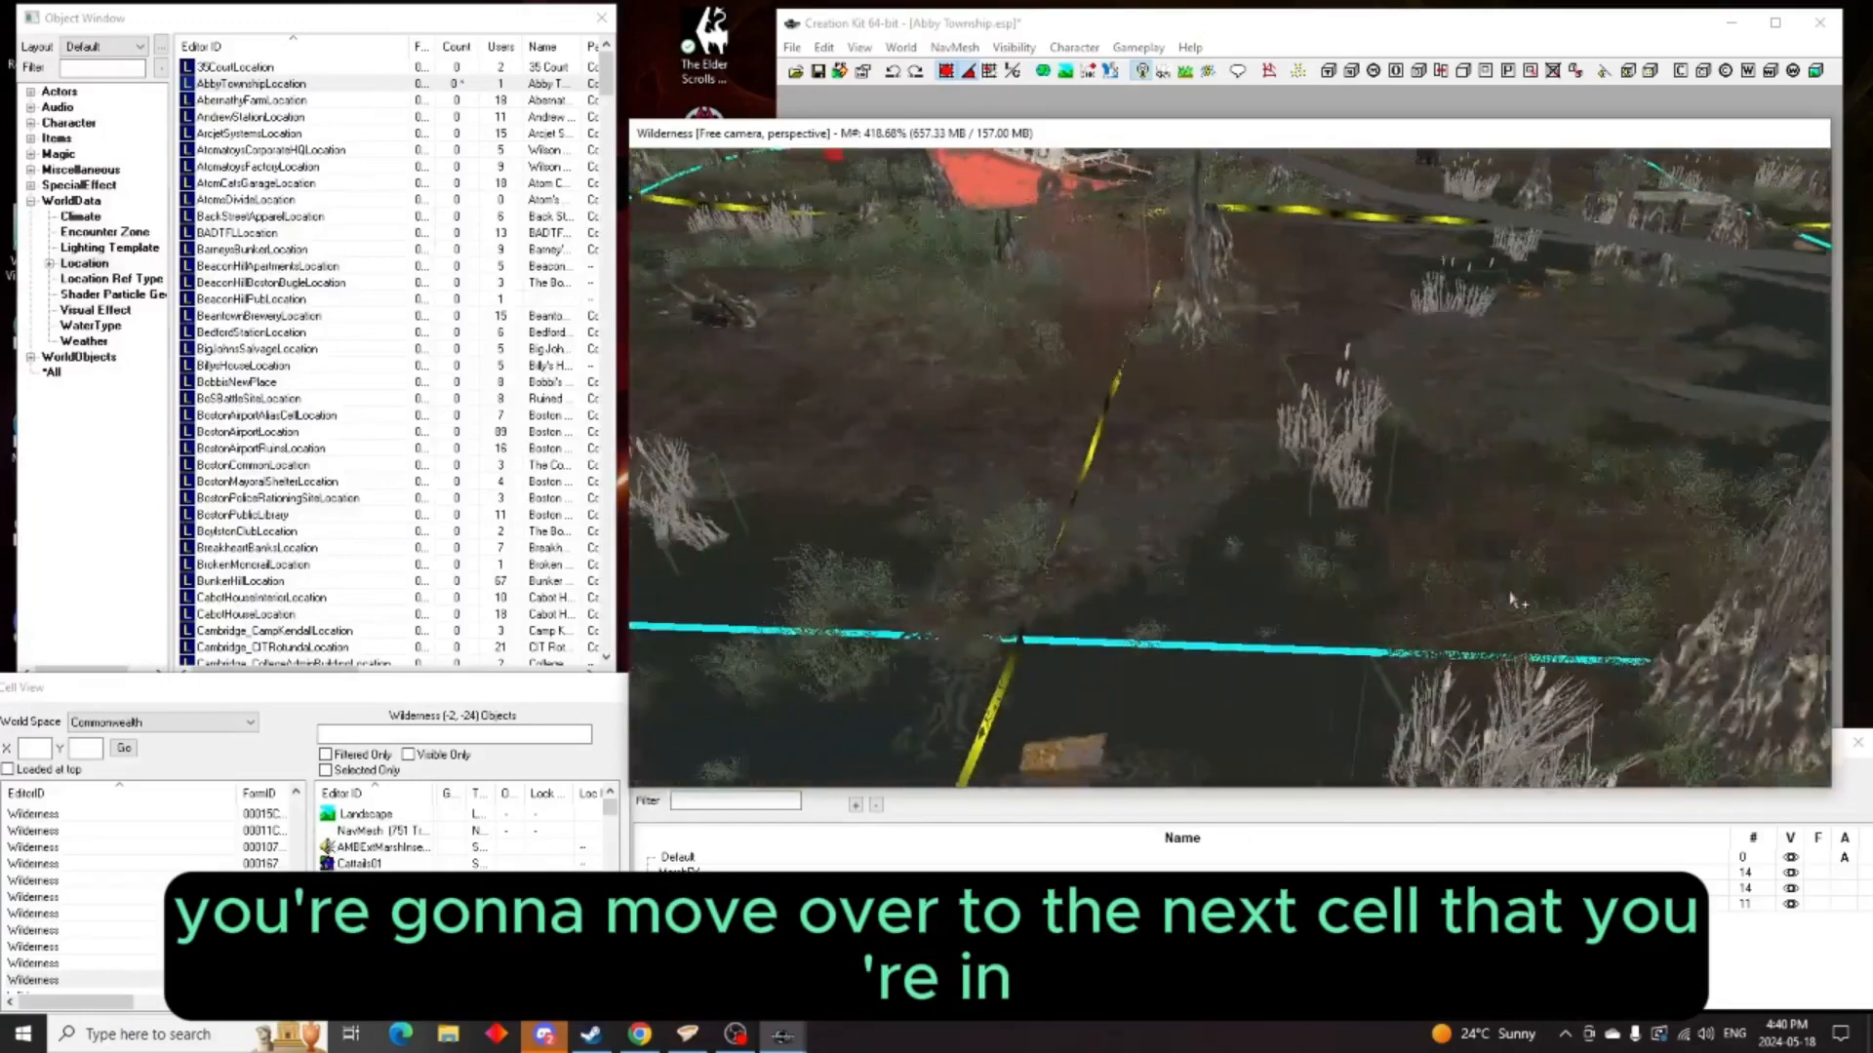
pyautogui.moveTo(1390, 576); pyautogui.dragTo(1506, 560, button='middle')
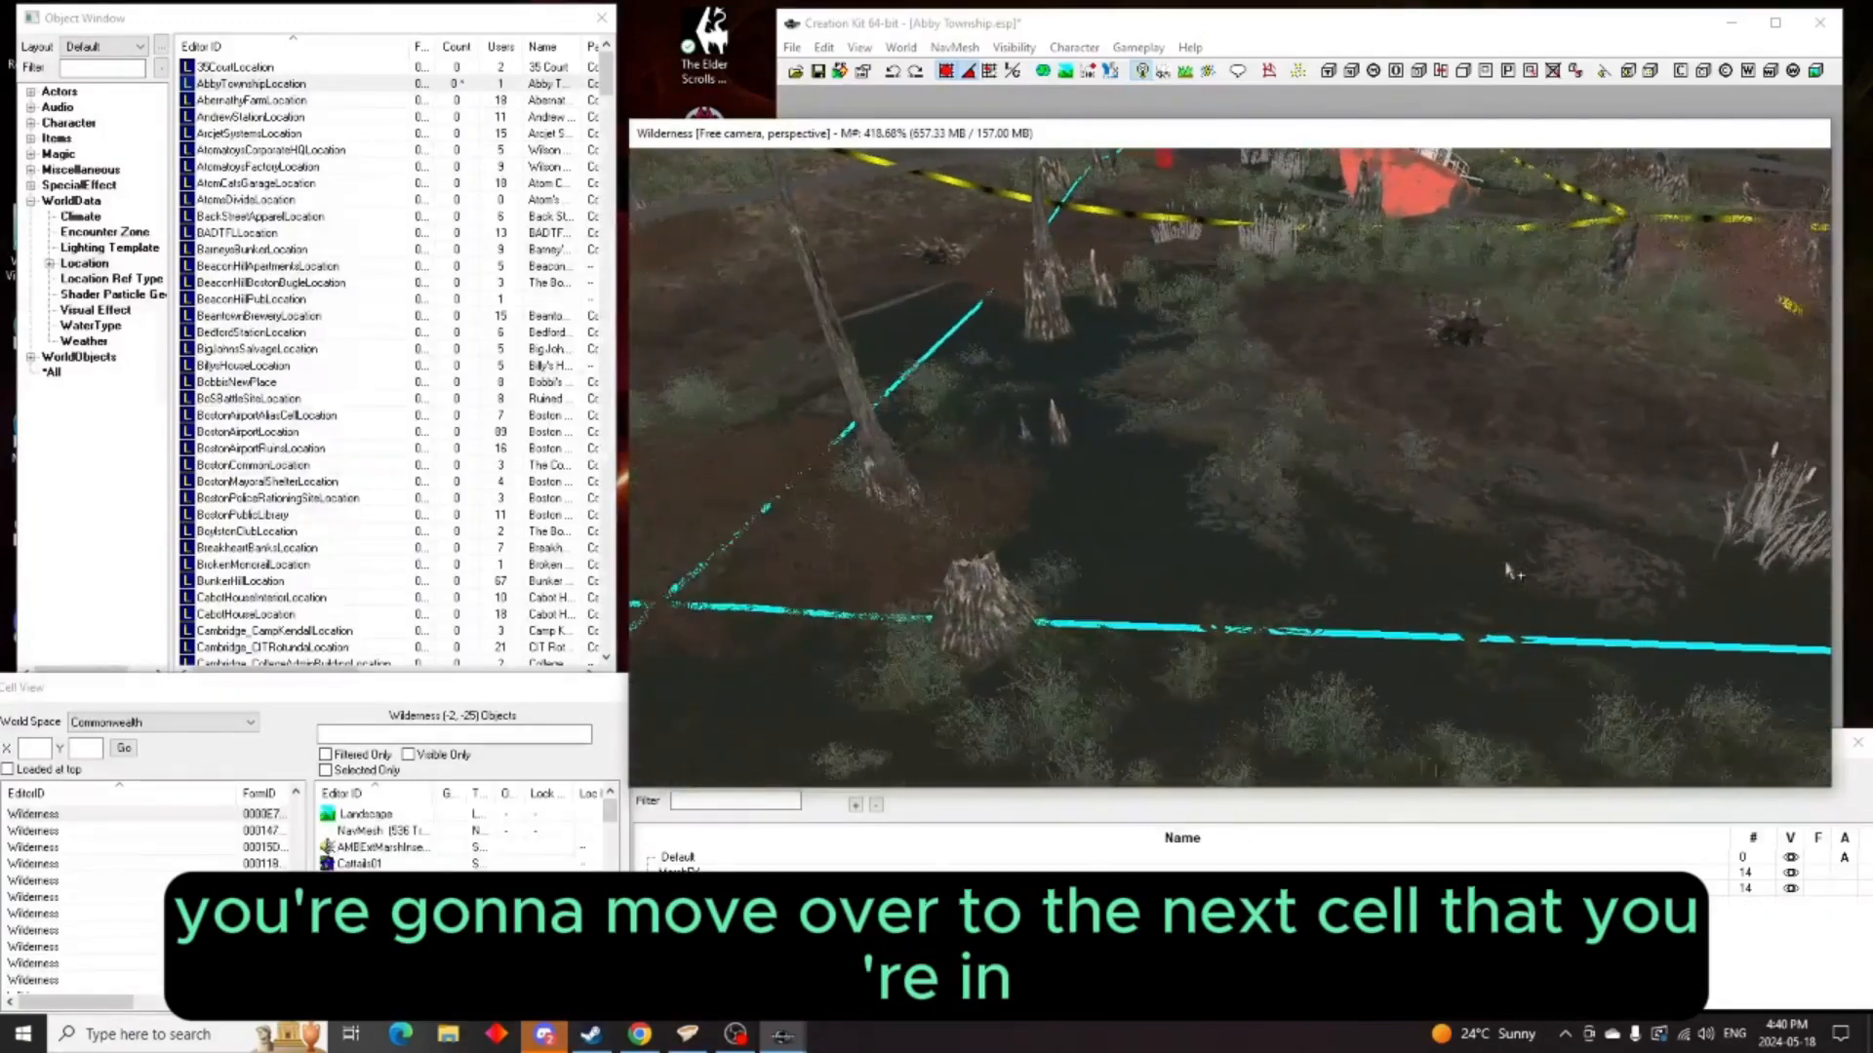
pyautogui.scroll(2, 1506, 560)
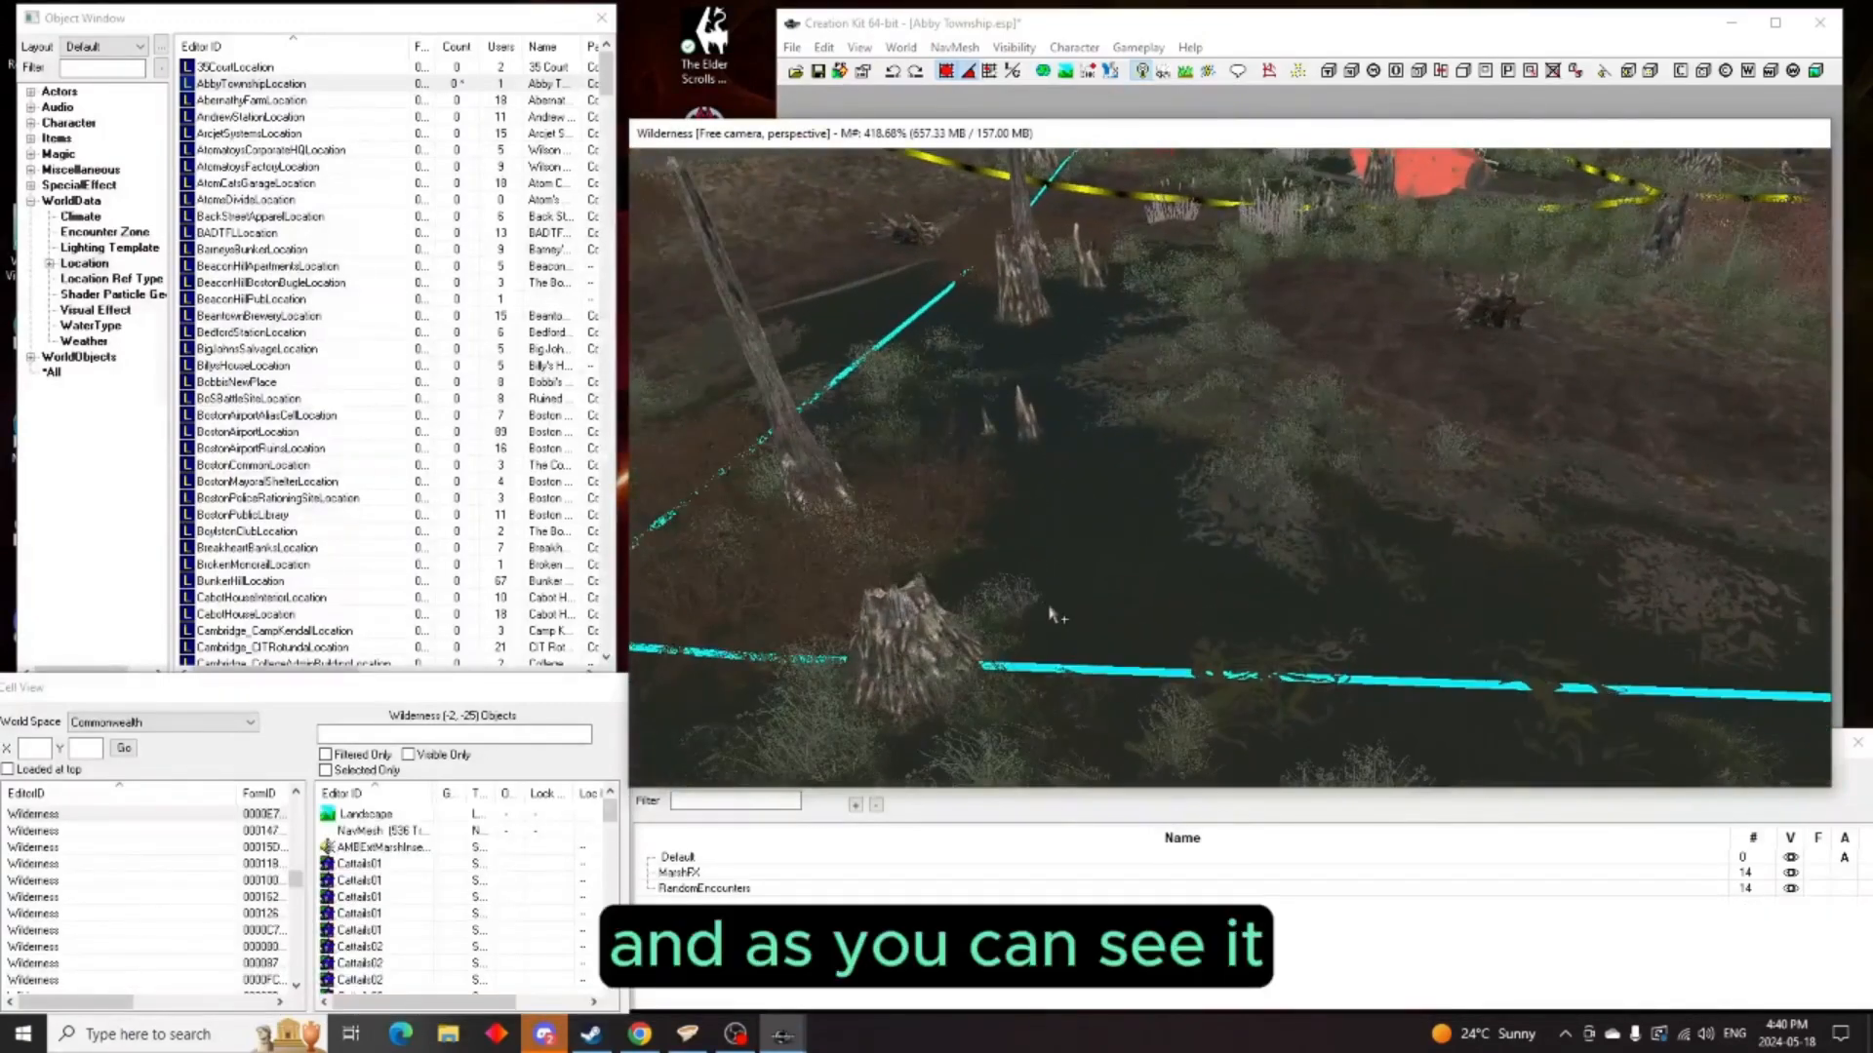
pyautogui.moveTo(436, 715); pyautogui.dragTo(436, 610)
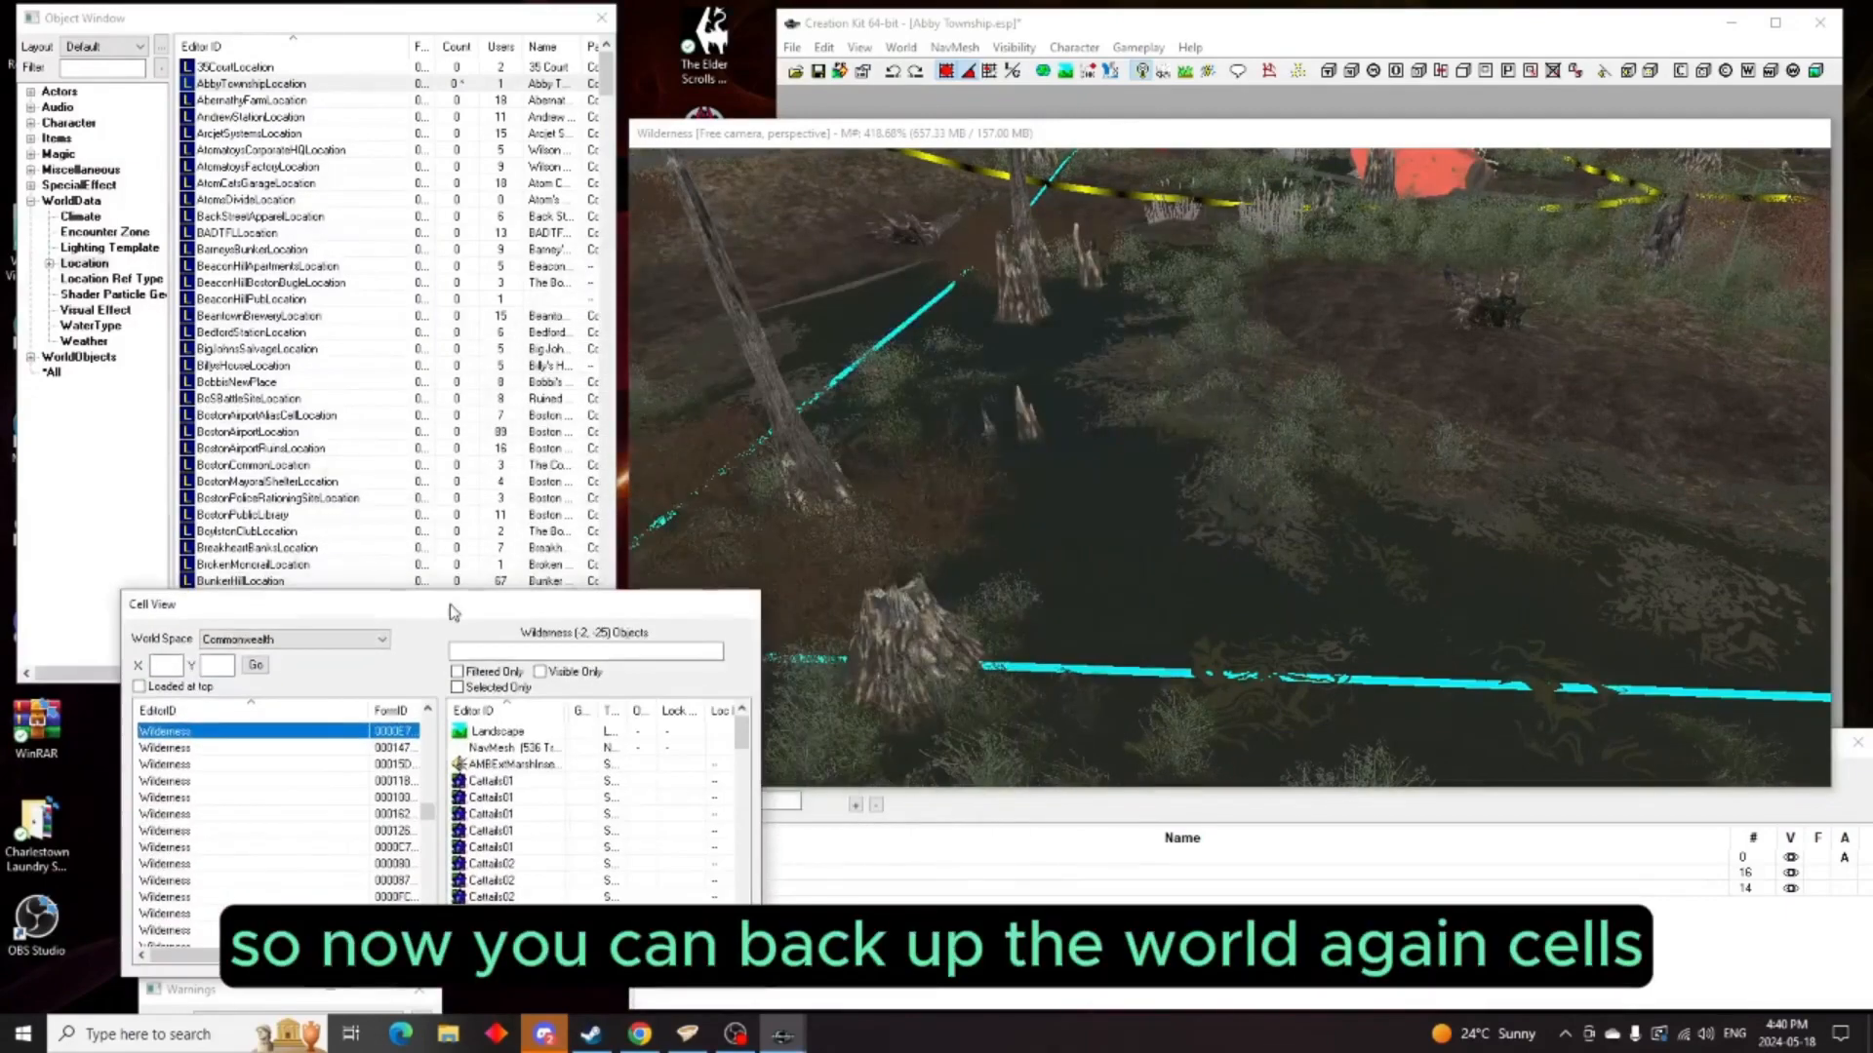
pyautogui.click(901, 48)
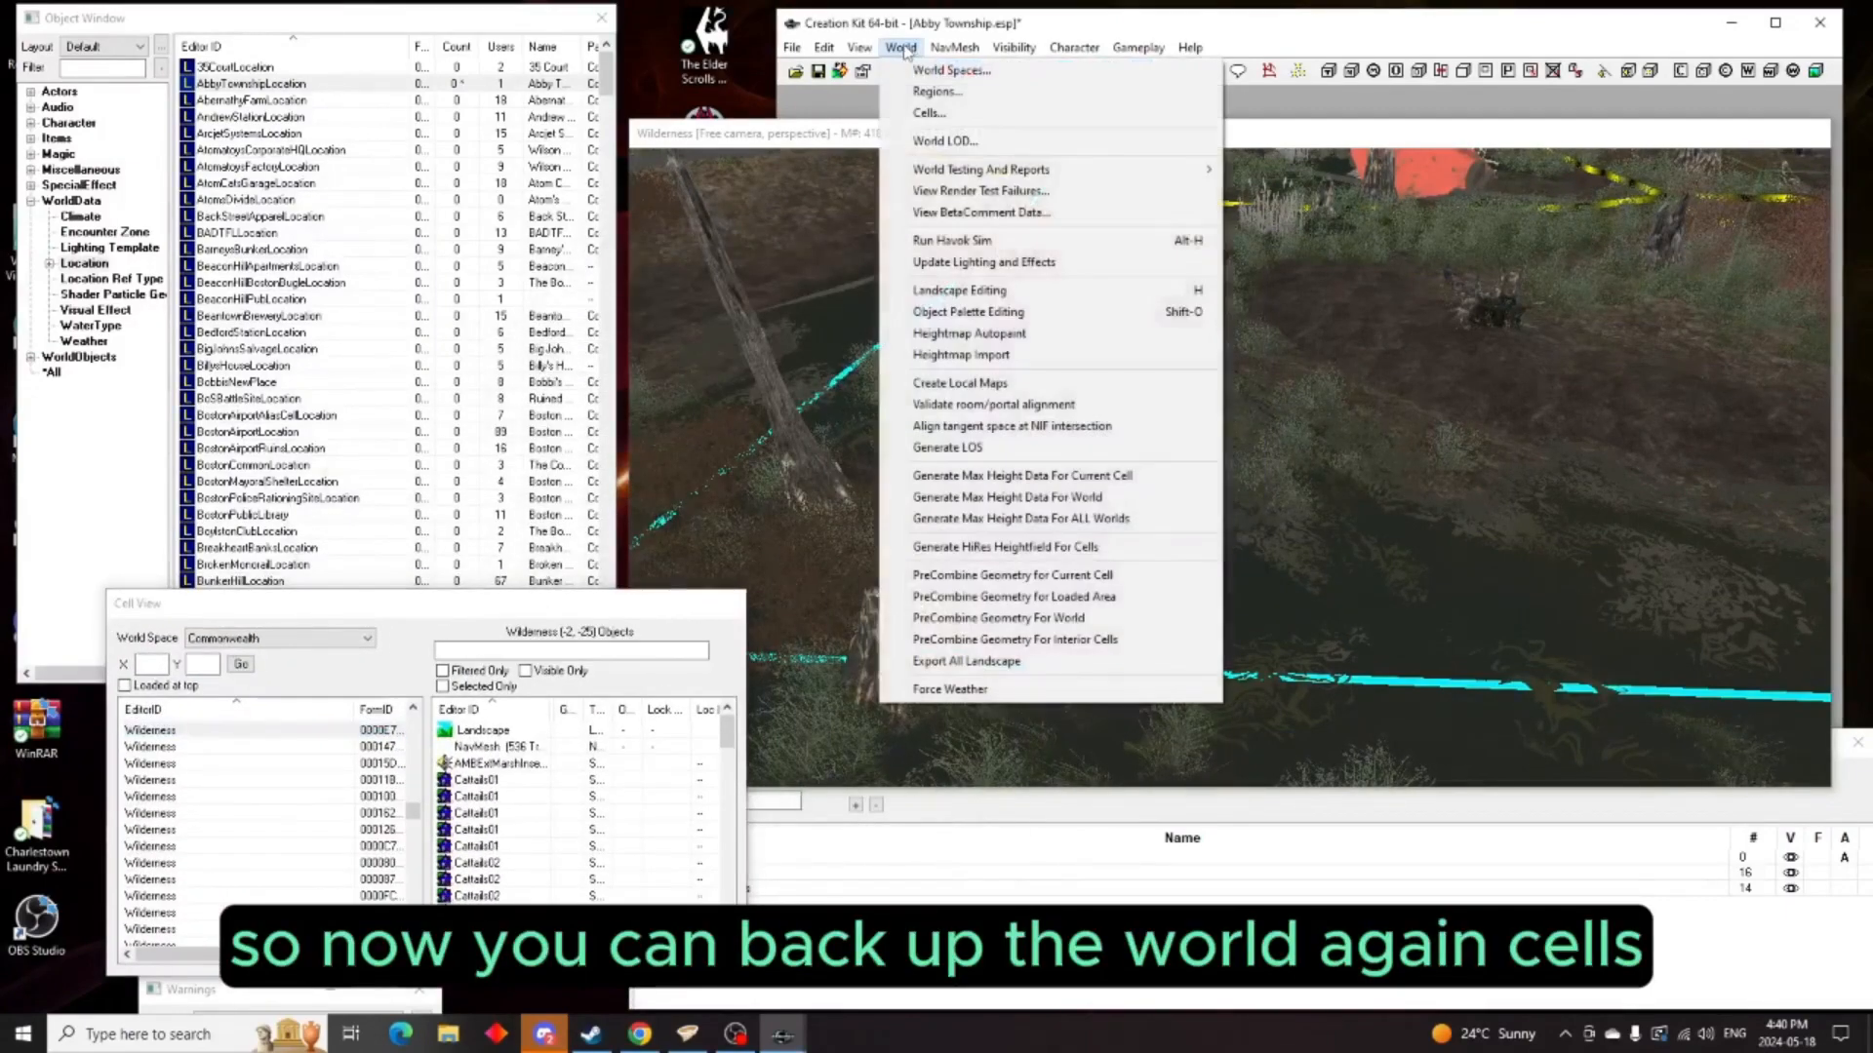
pyautogui.click(953, 109)
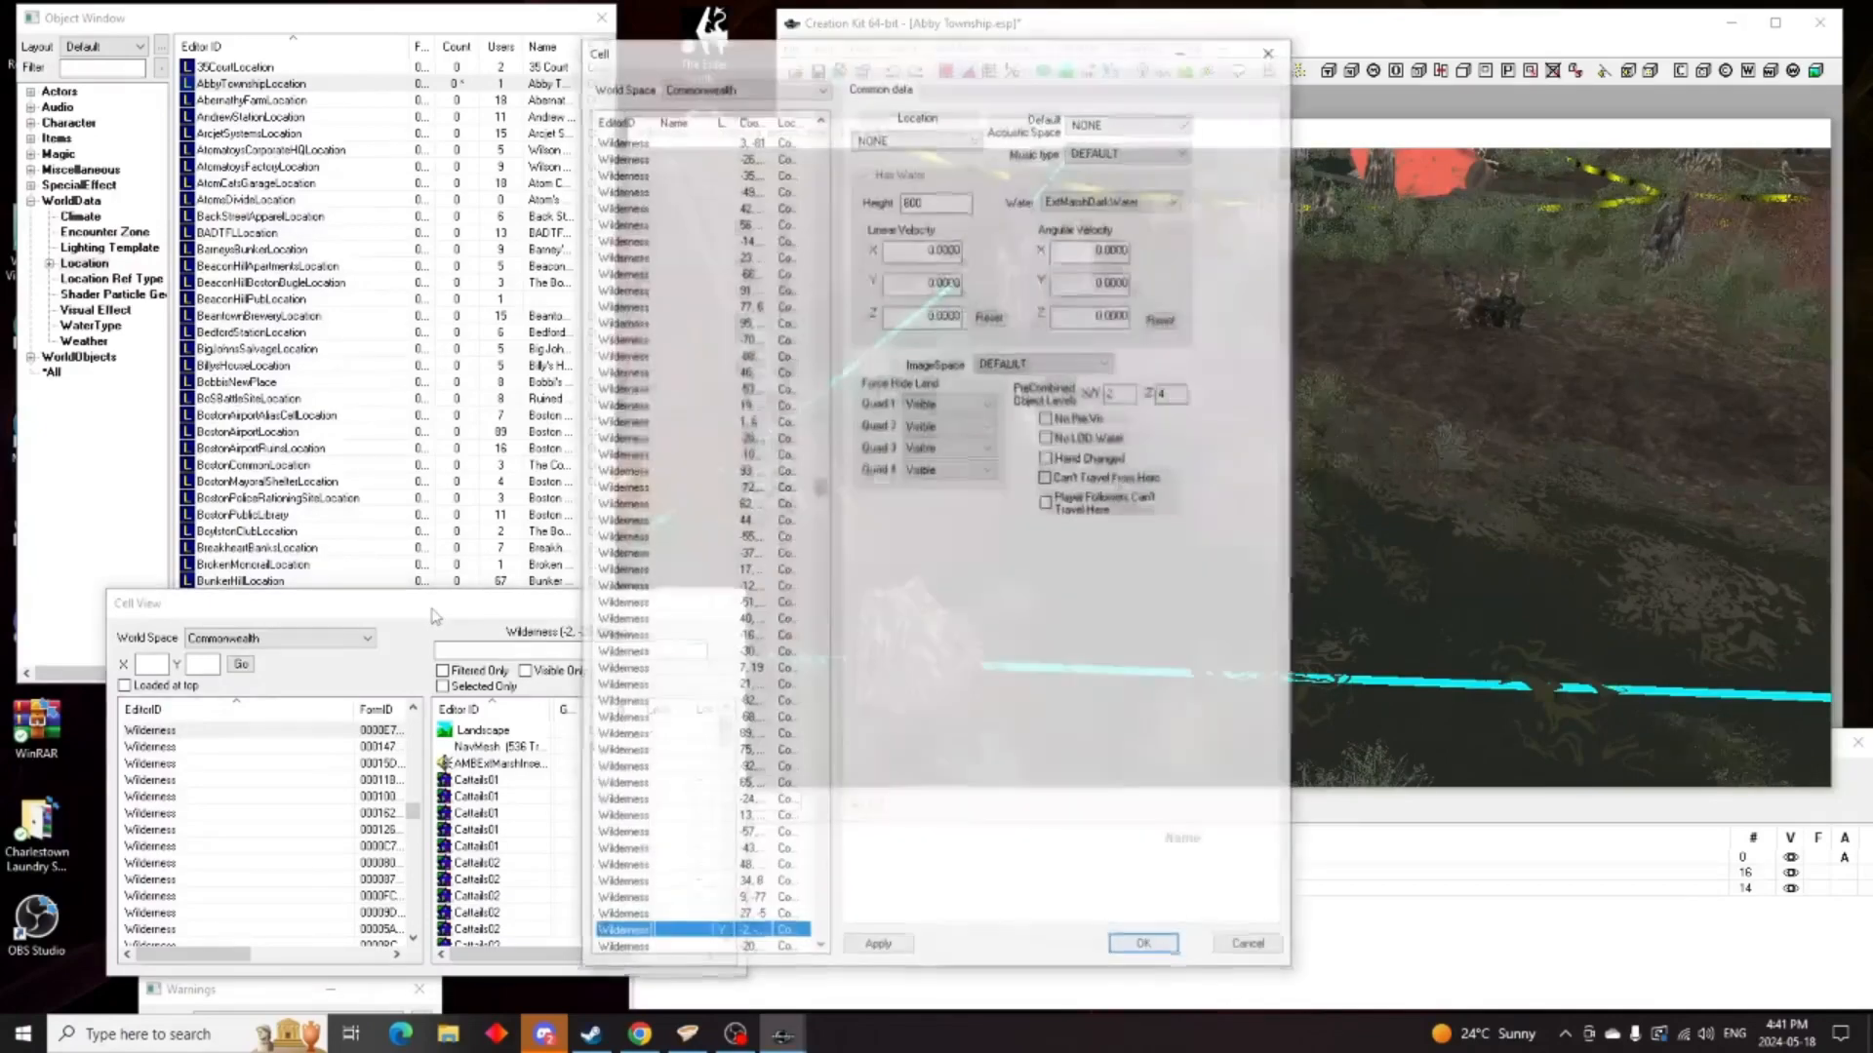
pyautogui.moveTo(432, 614); pyautogui.dragTo(223, 587)
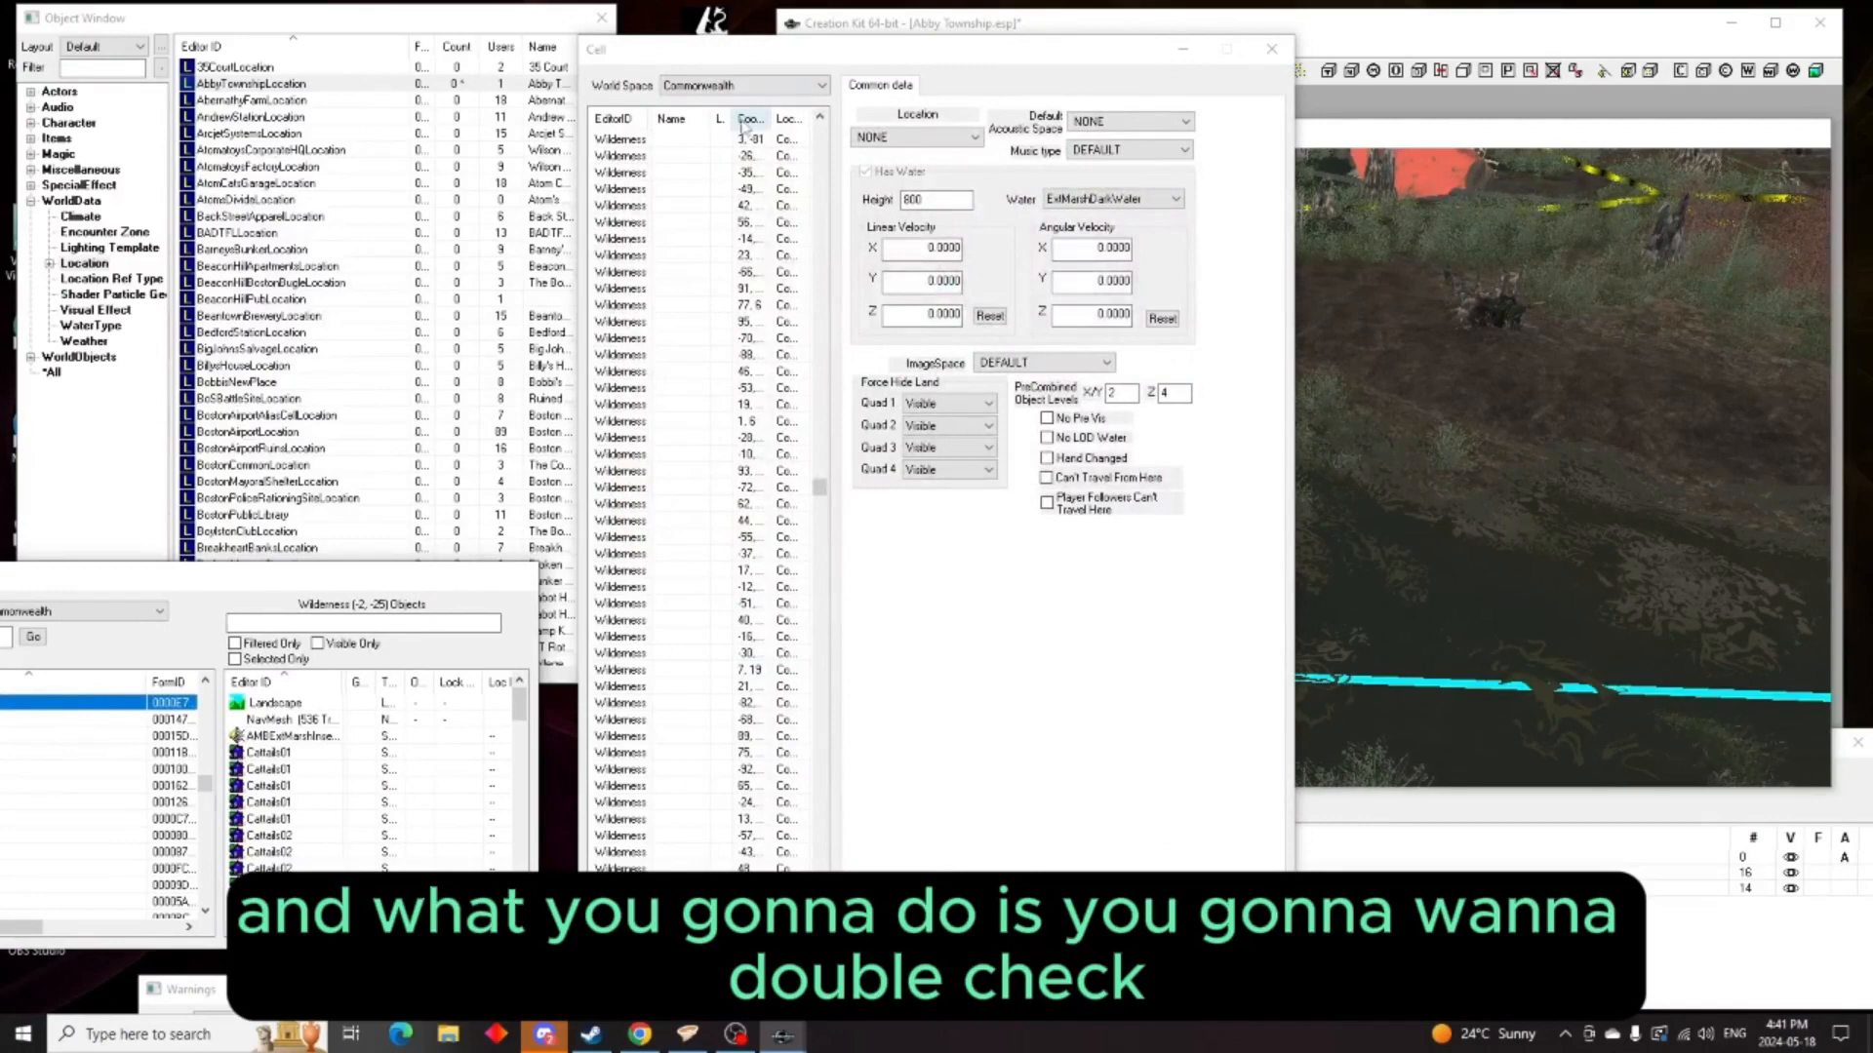
pyautogui.moveTo(739, 117); pyautogui.dragTo(799, 121)
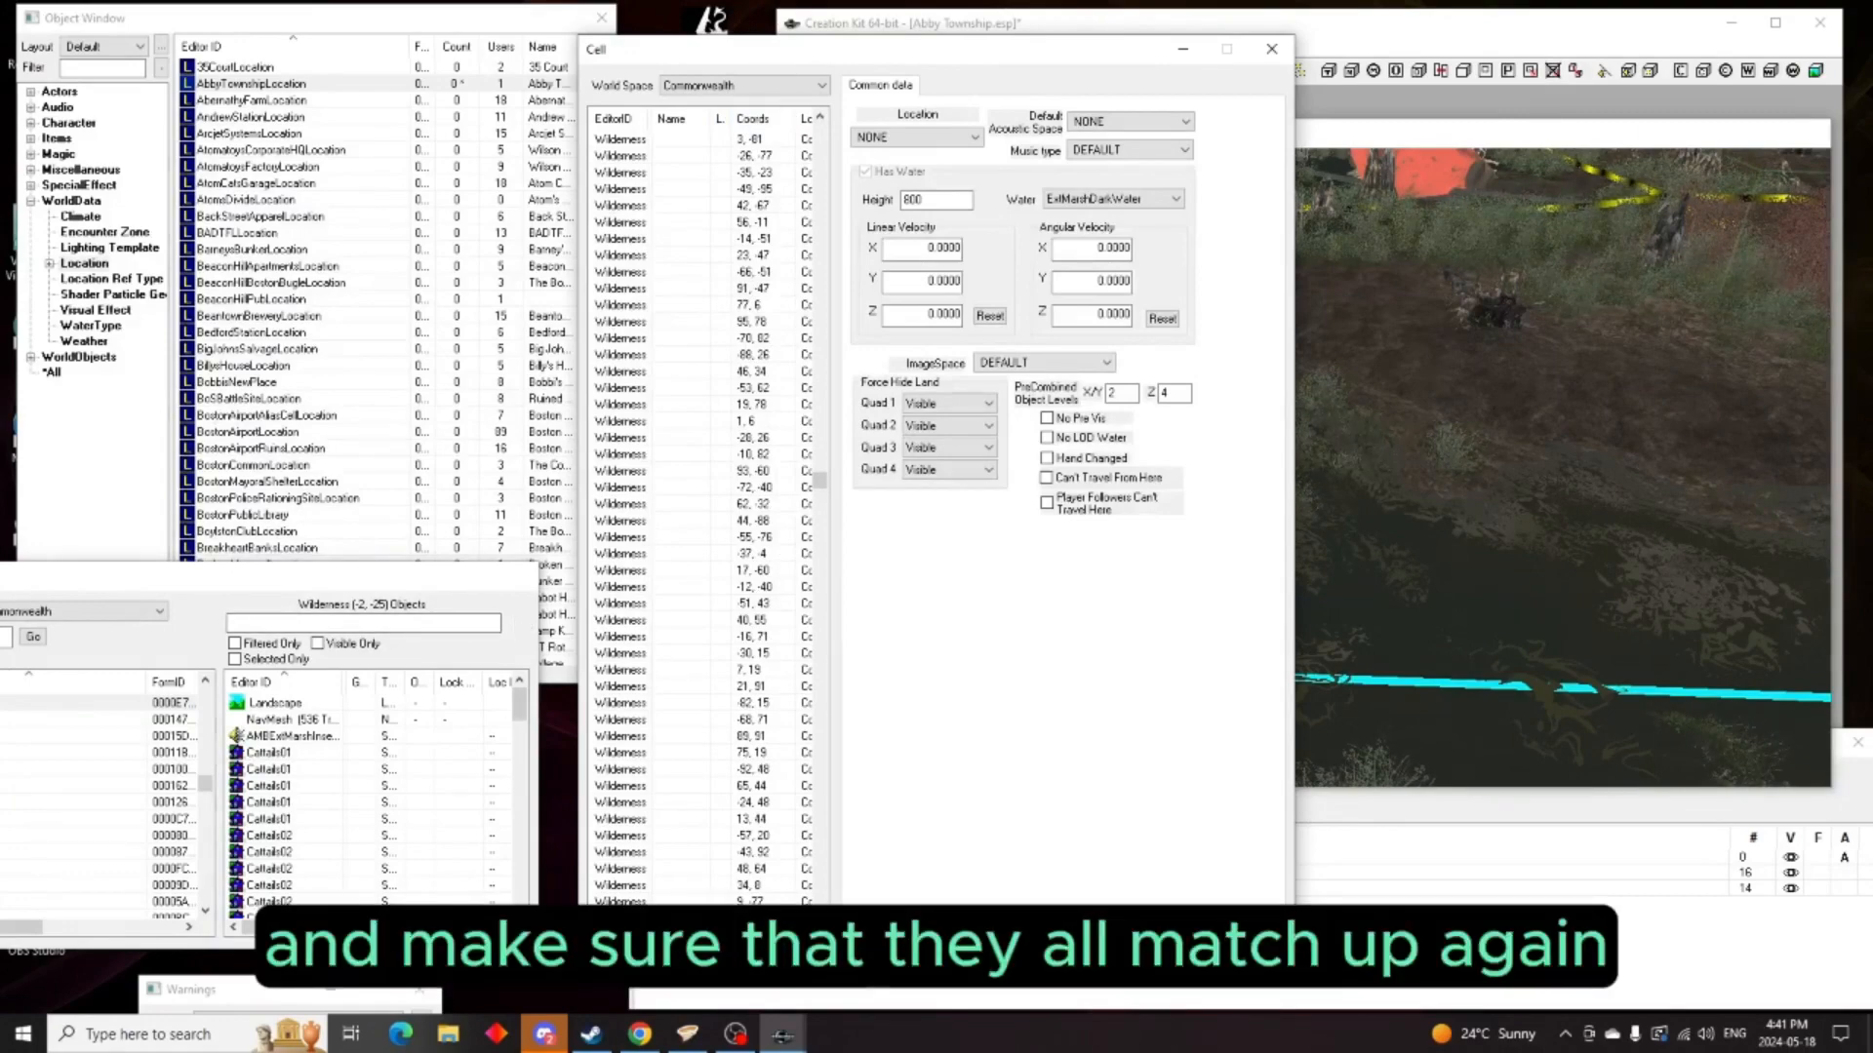
# Set the location of Wilderness cell (-2, -25) to AbbyTownshipLocation and accept the cell settings
pyautogui.click(977, 139)
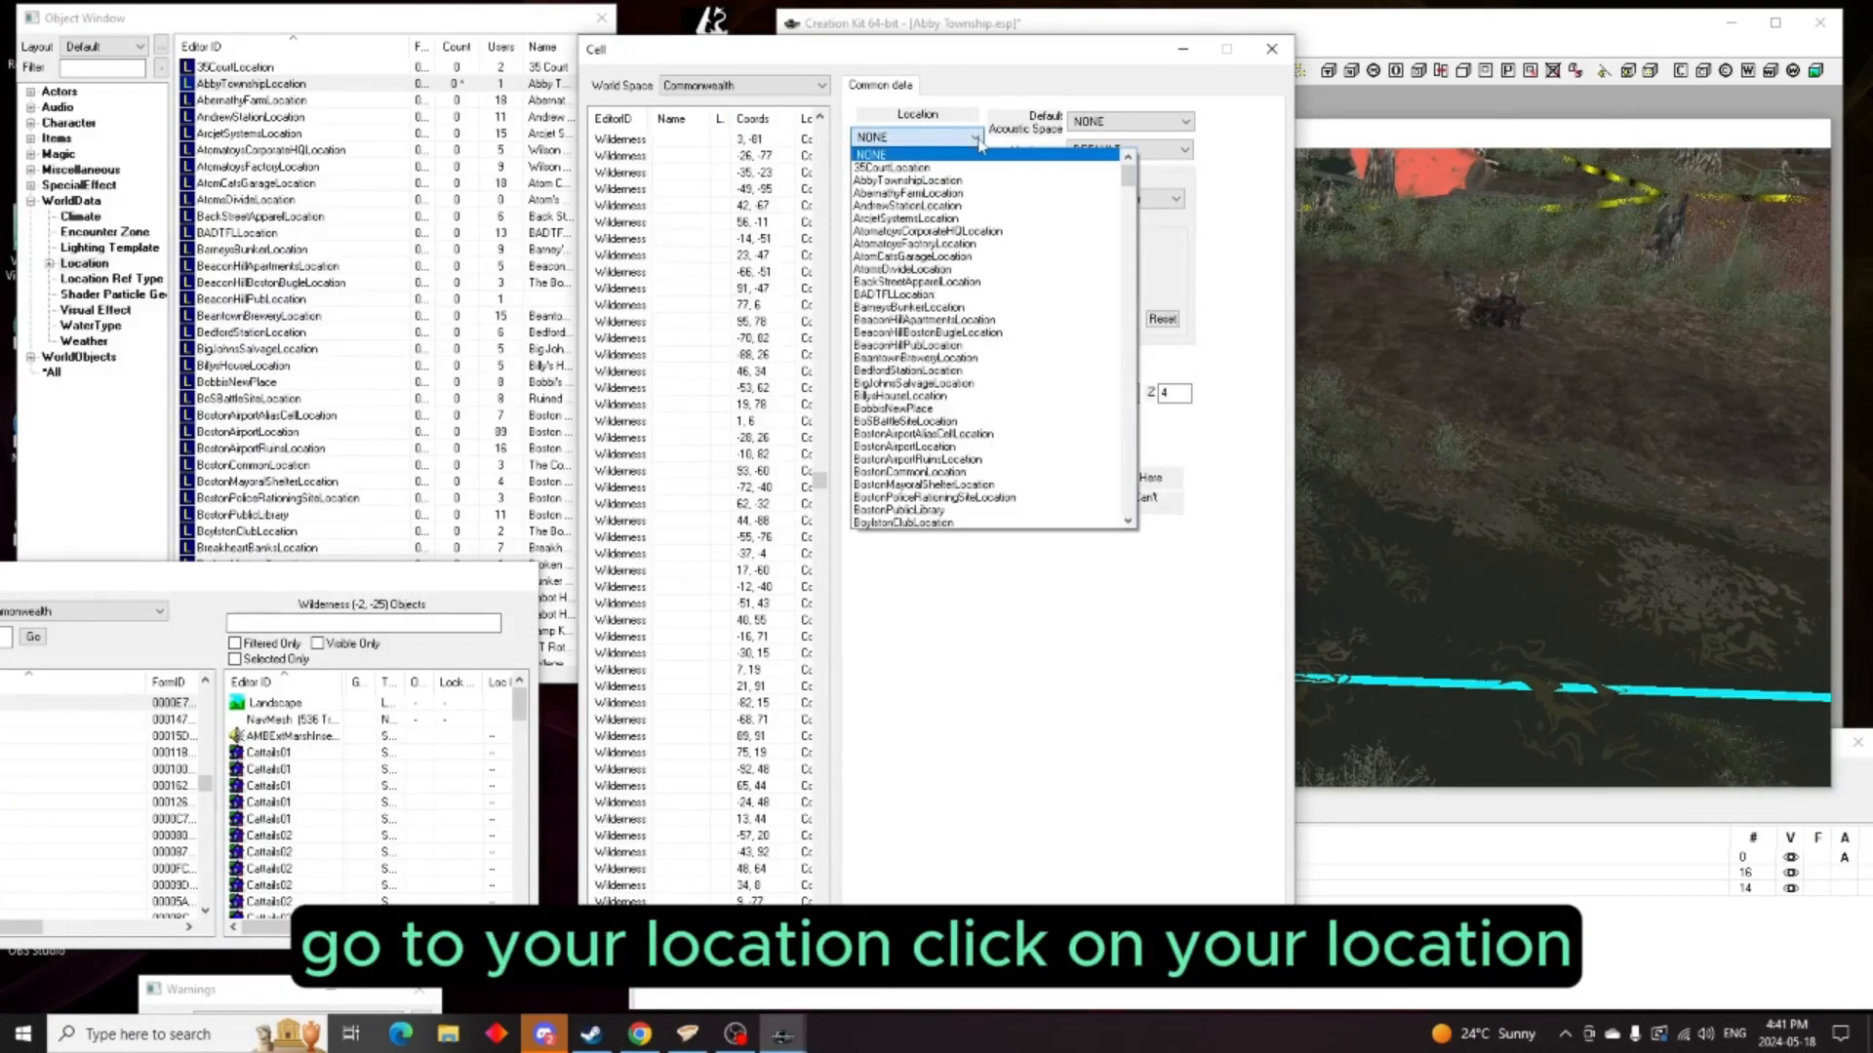
pyautogui.click(966, 185)
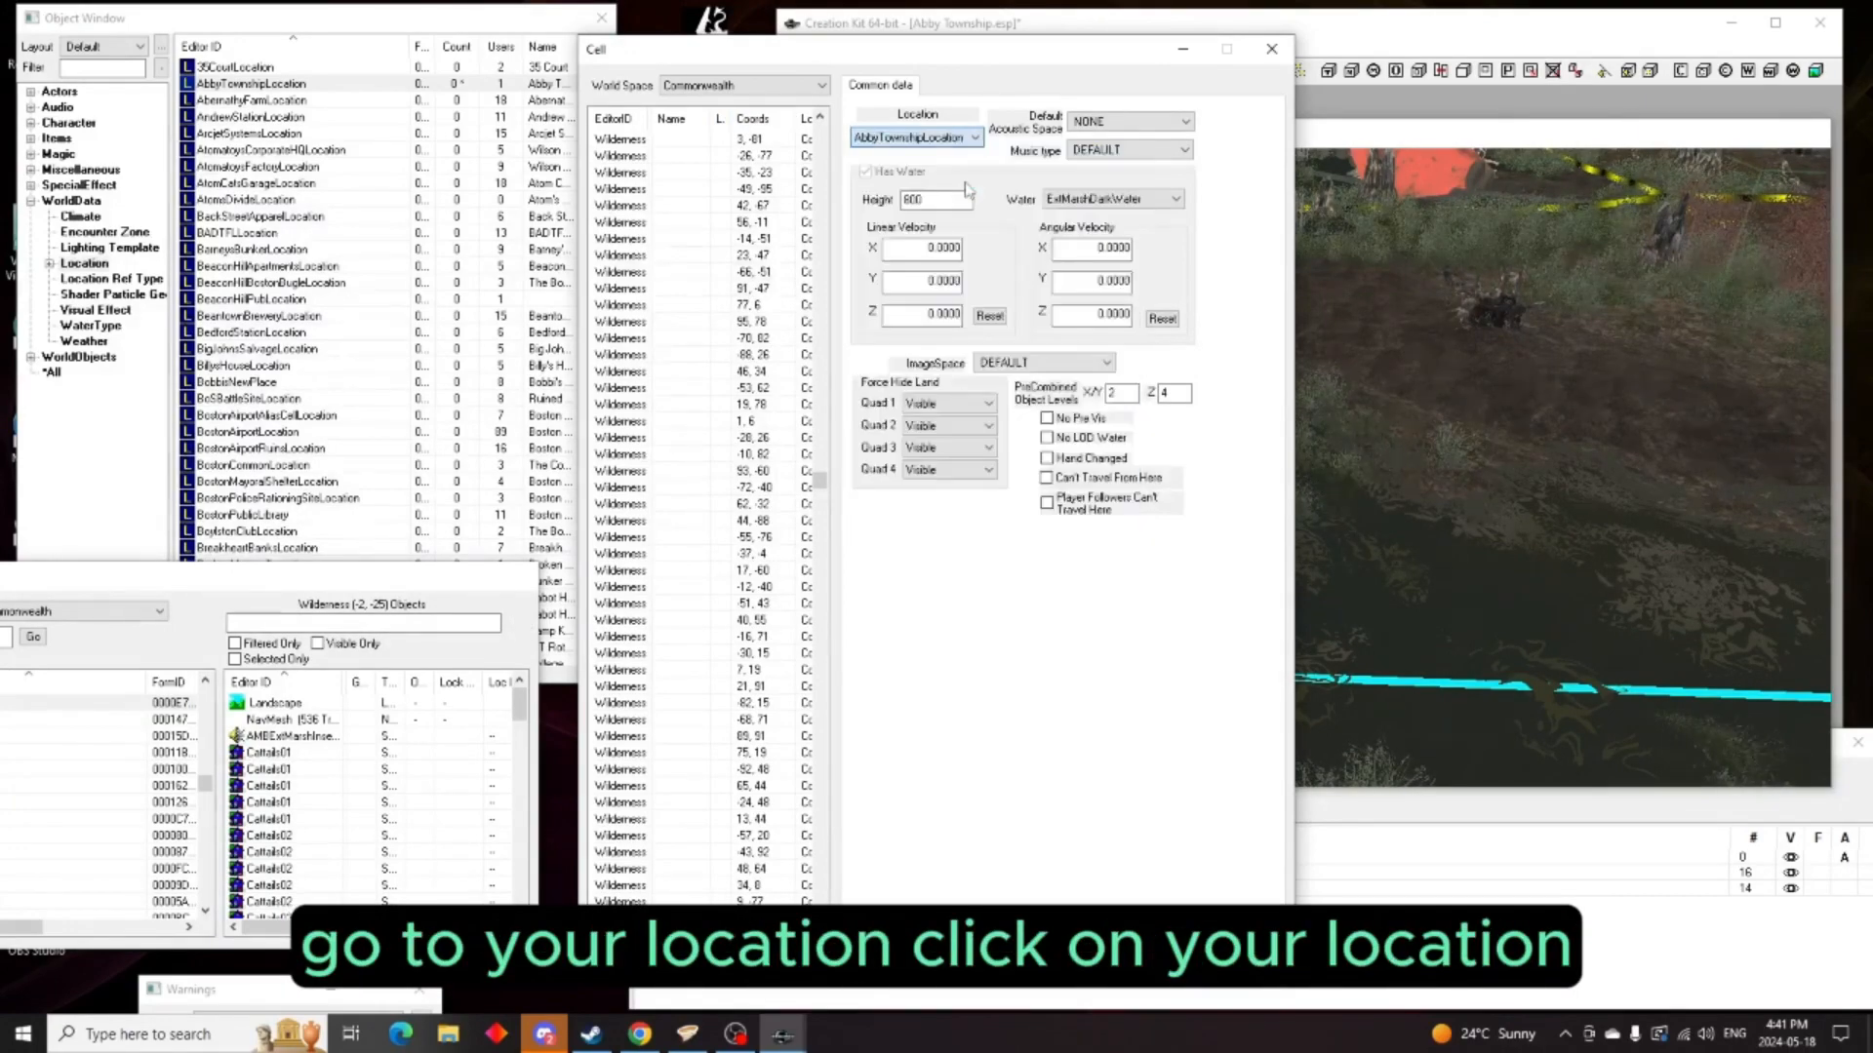
pyautogui.click(1093, 949)
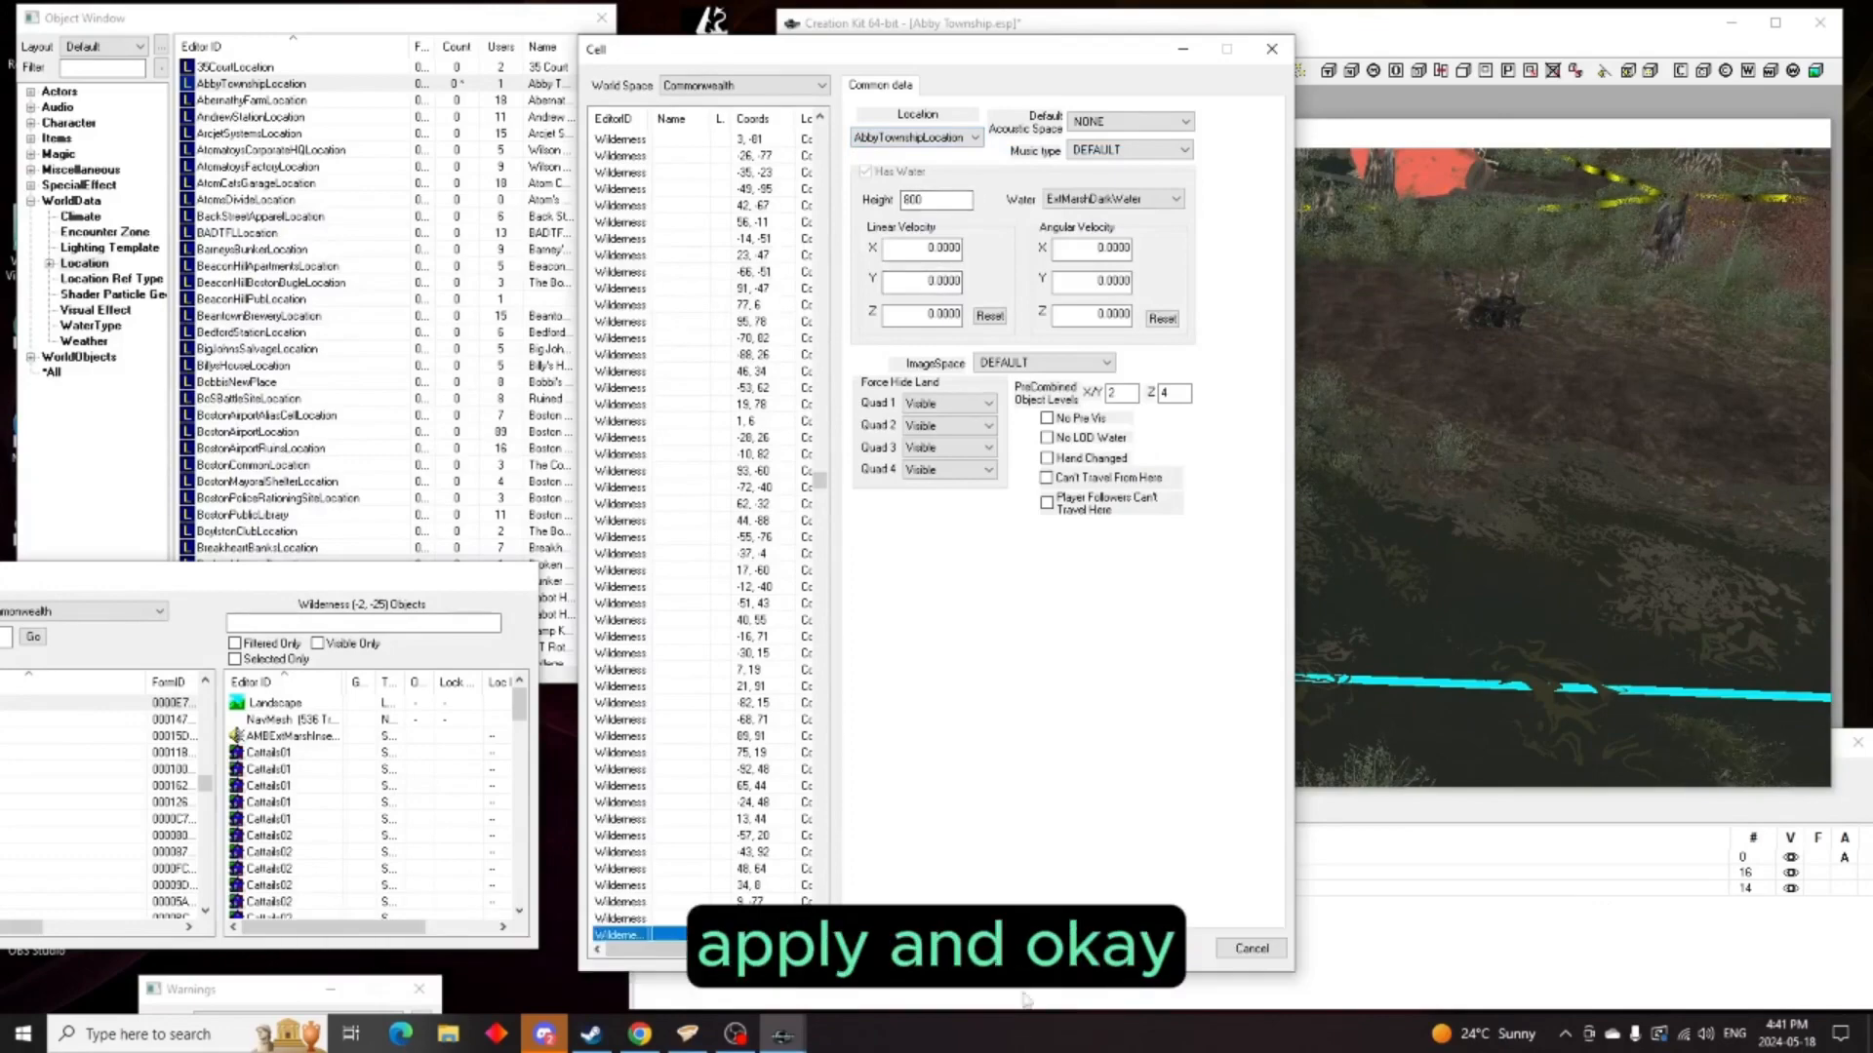
pyautogui.click(1170, 948)
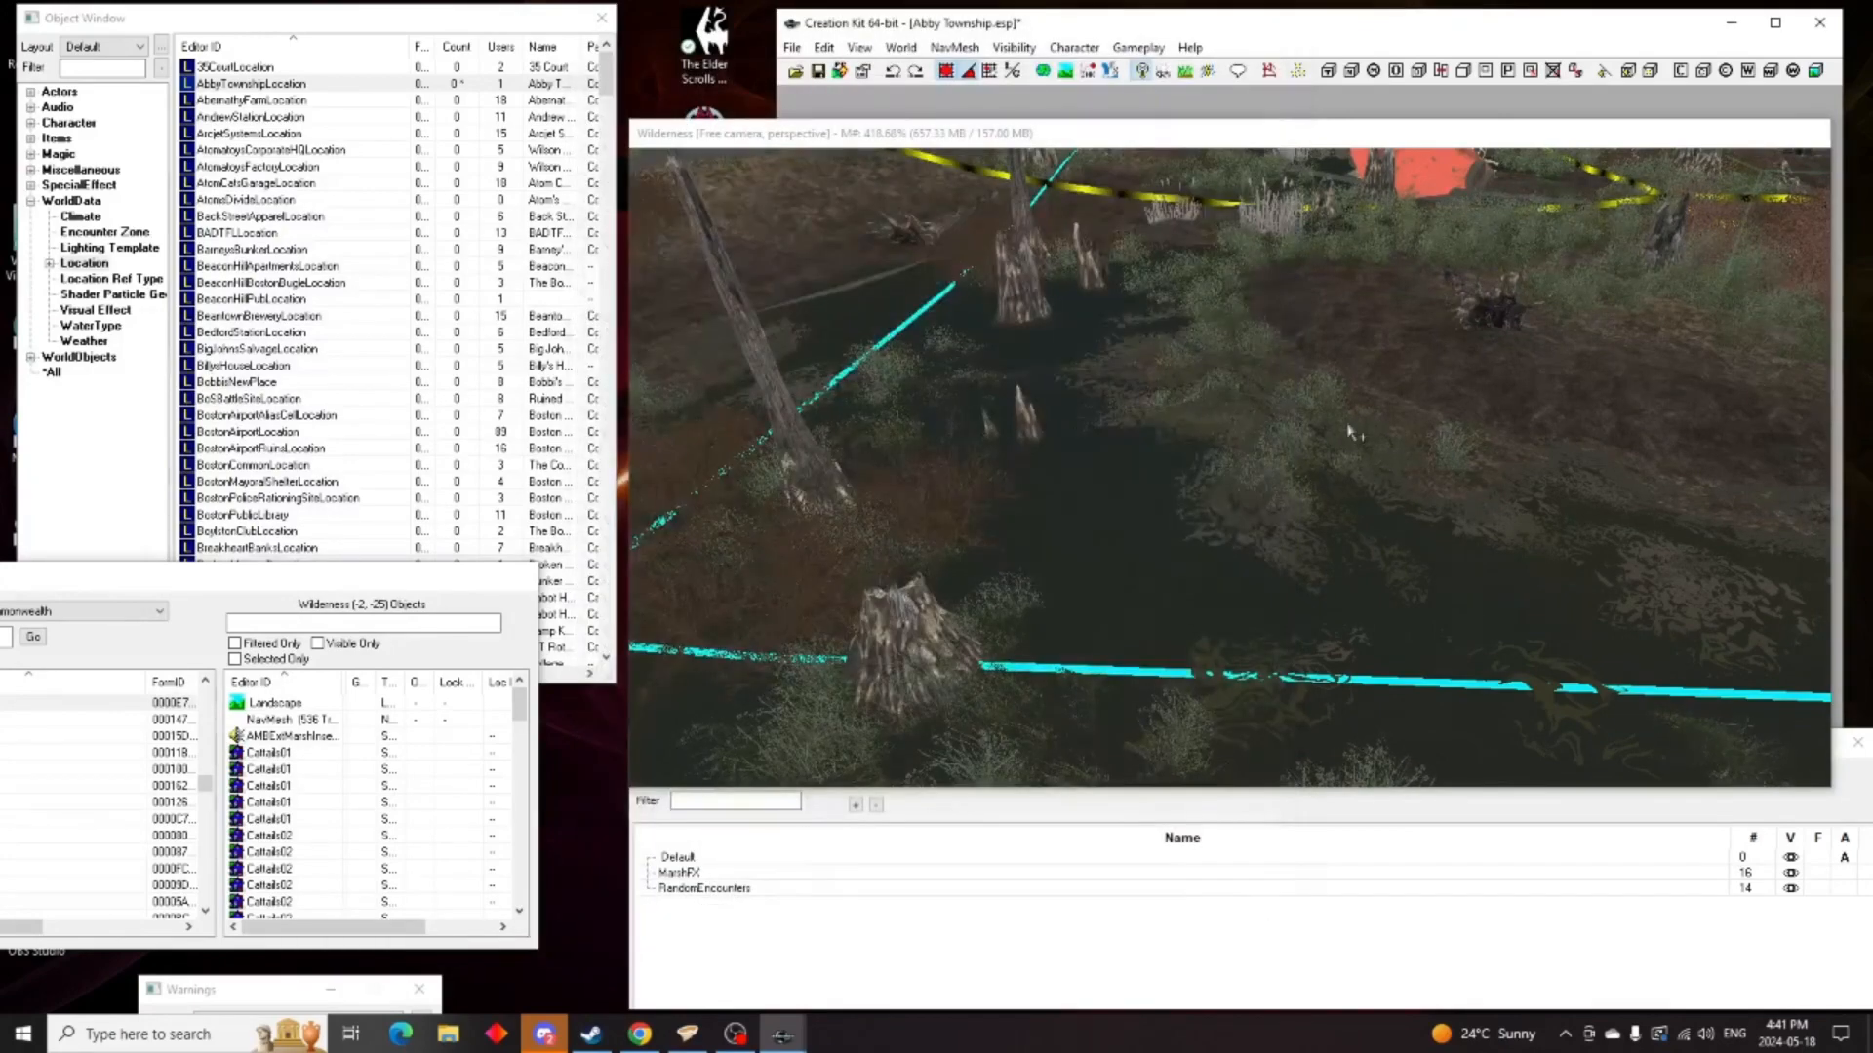
# Make Wilderness cell (-3, -25) the current cell, check its coordinates in Cell View, and open its cell settings
pyautogui.moveTo(1349, 427); pyautogui.dragTo(1385, 883, button='middle')
pyautogui.scroll(4, 1290, 502)
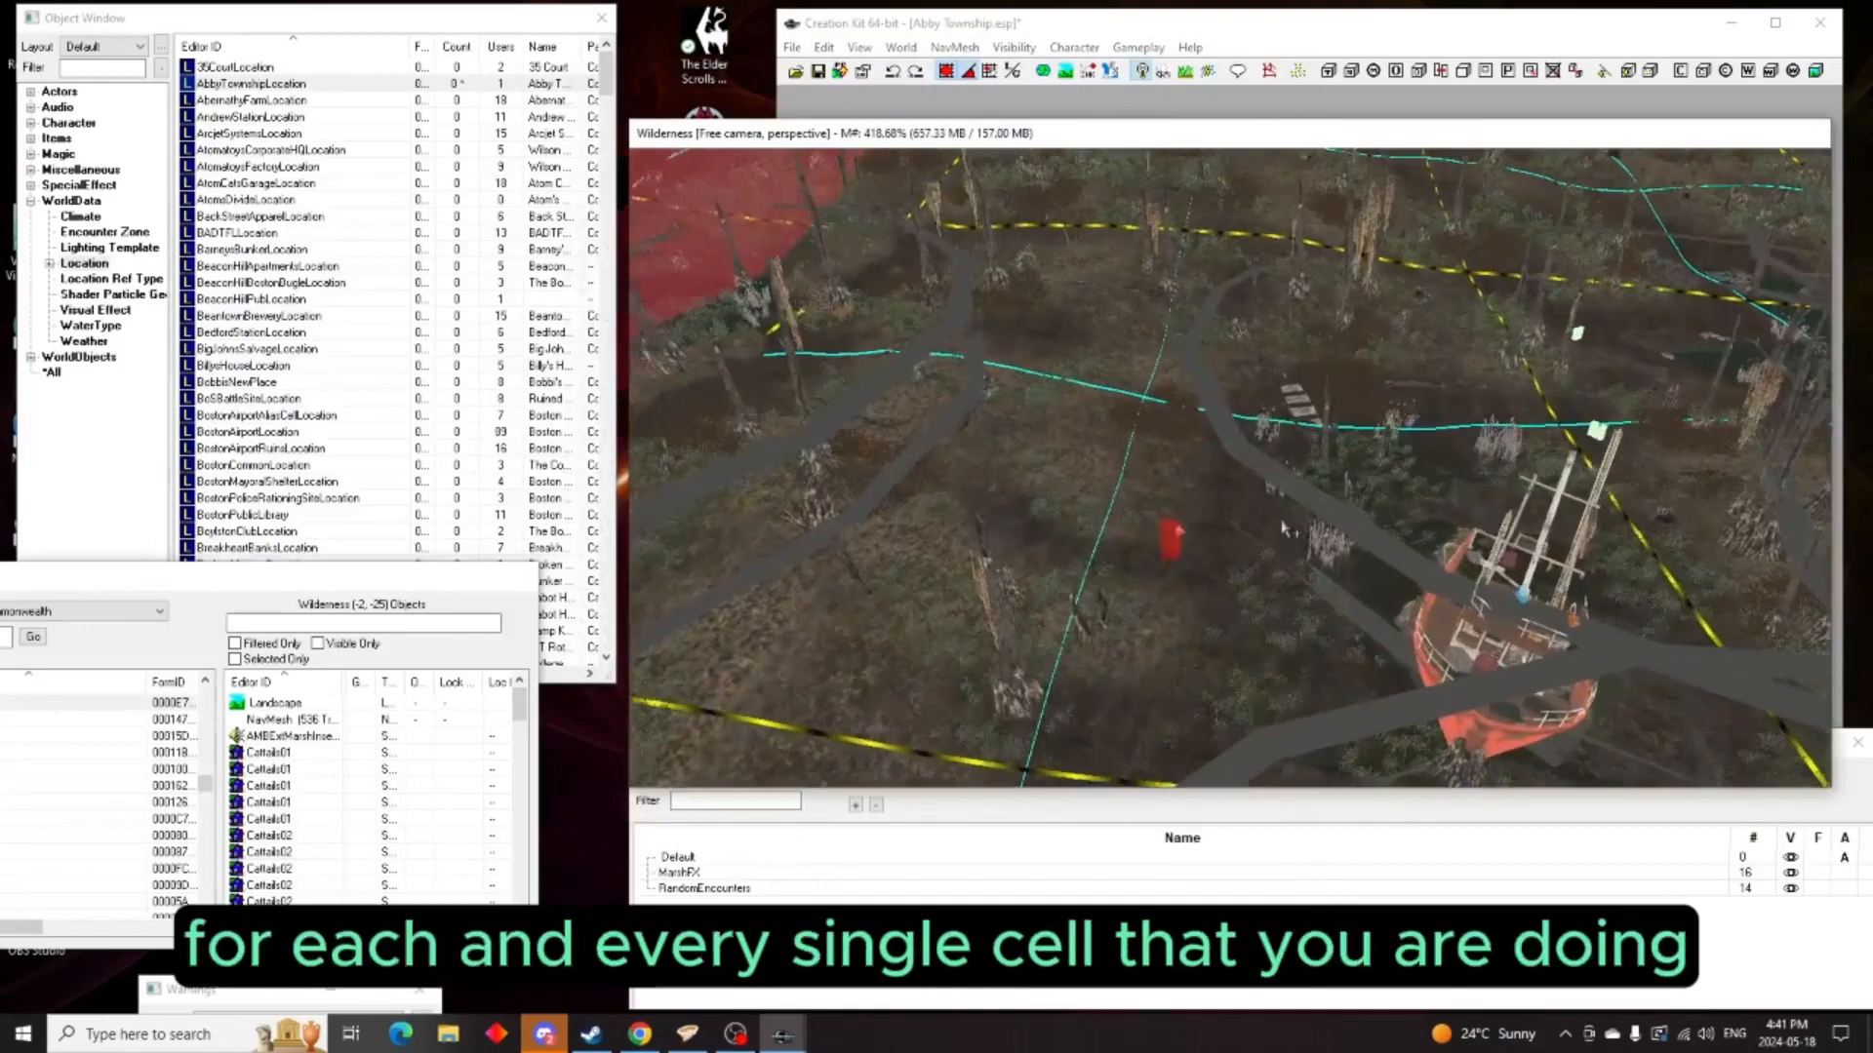
pyautogui.scroll(5, 1282, 519)
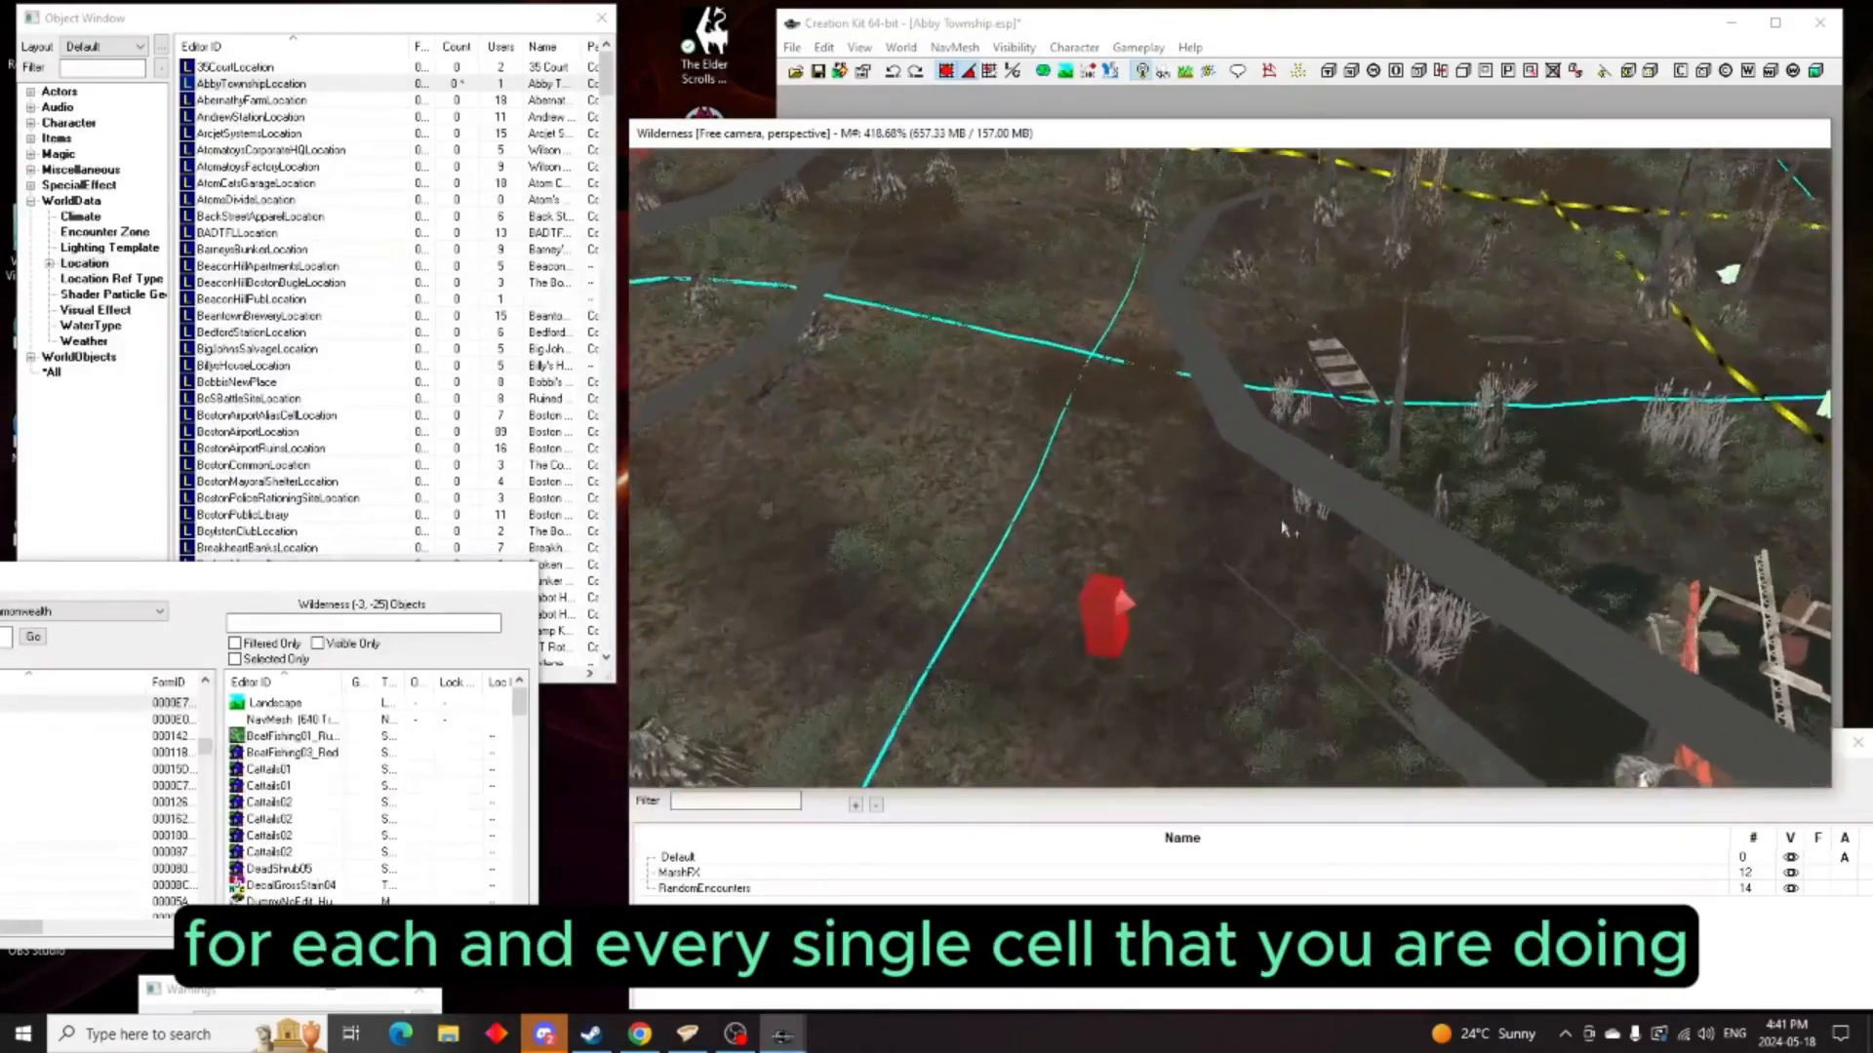
pyautogui.moveTo(426, 584)
pyautogui.mouseDown()
pyautogui.moveTo(552, 505)
pyautogui.moveTo(533, 496)
pyautogui.mouseUp()
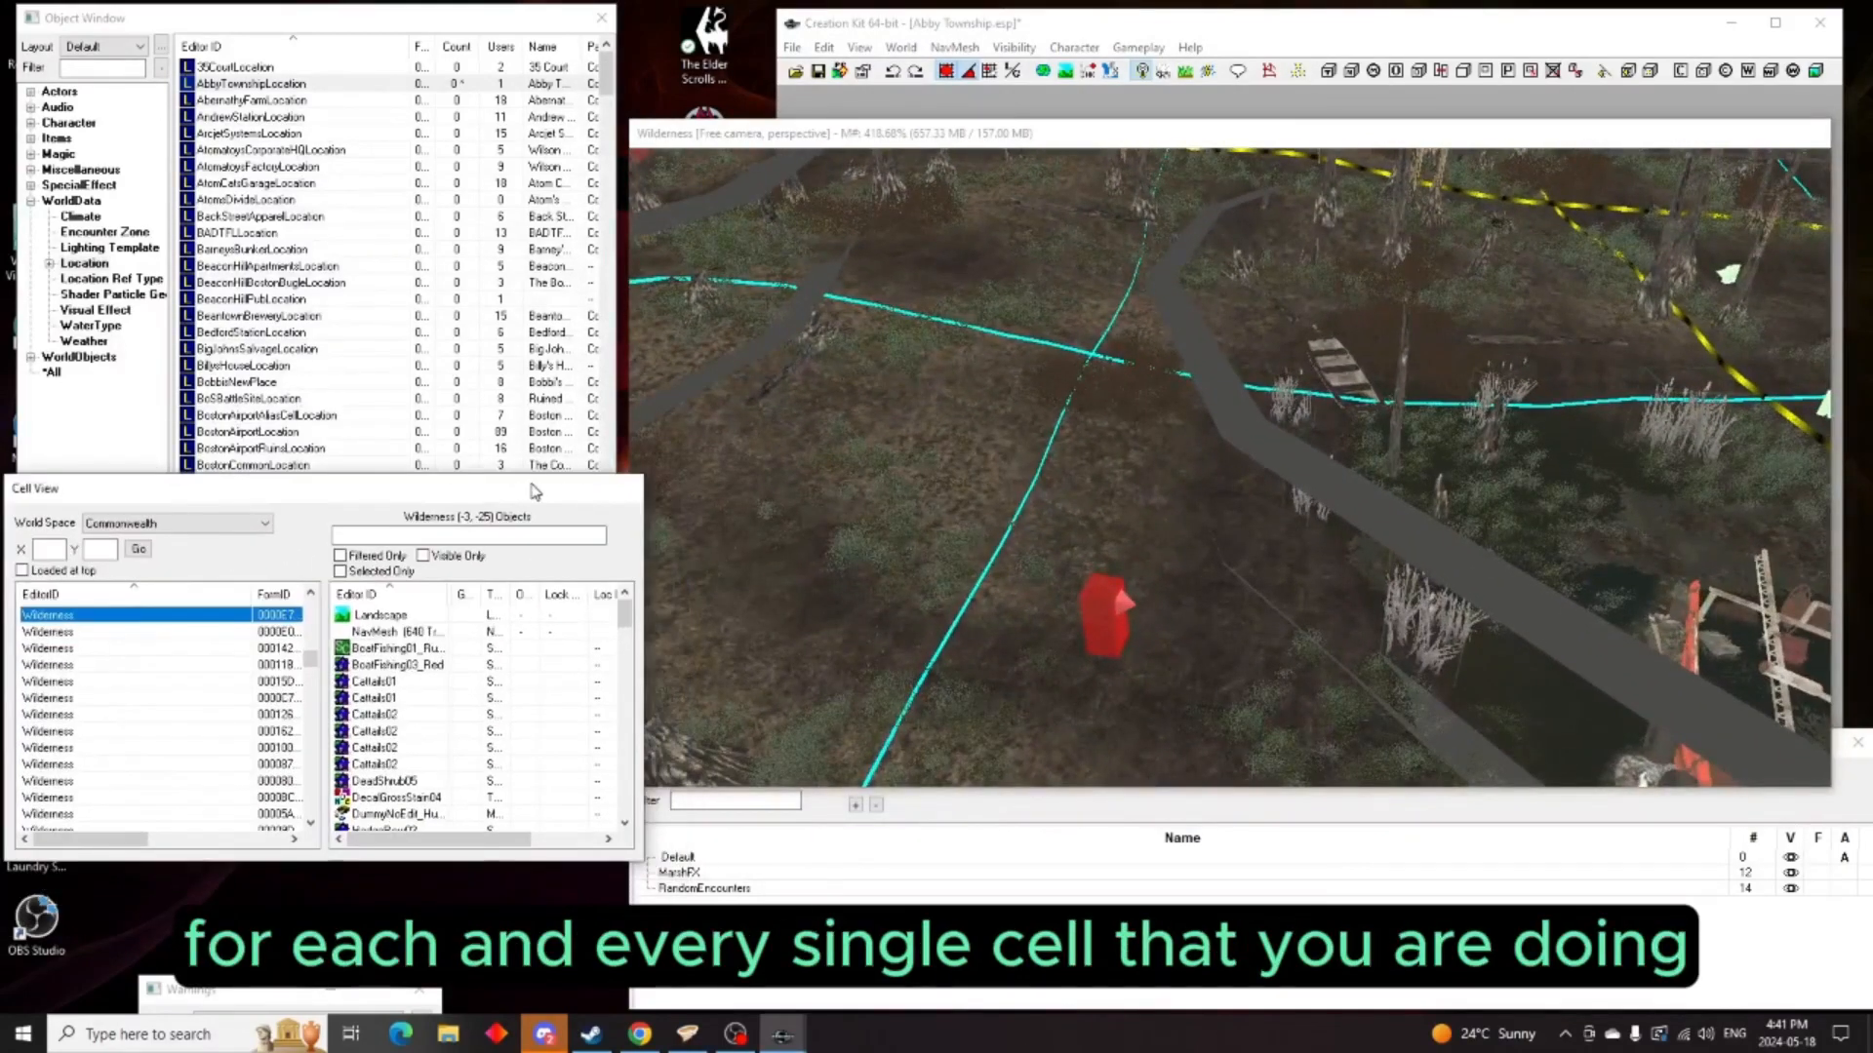
pyautogui.scroll(2, 1083, 591)
pyautogui.scroll(3, 1082, 590)
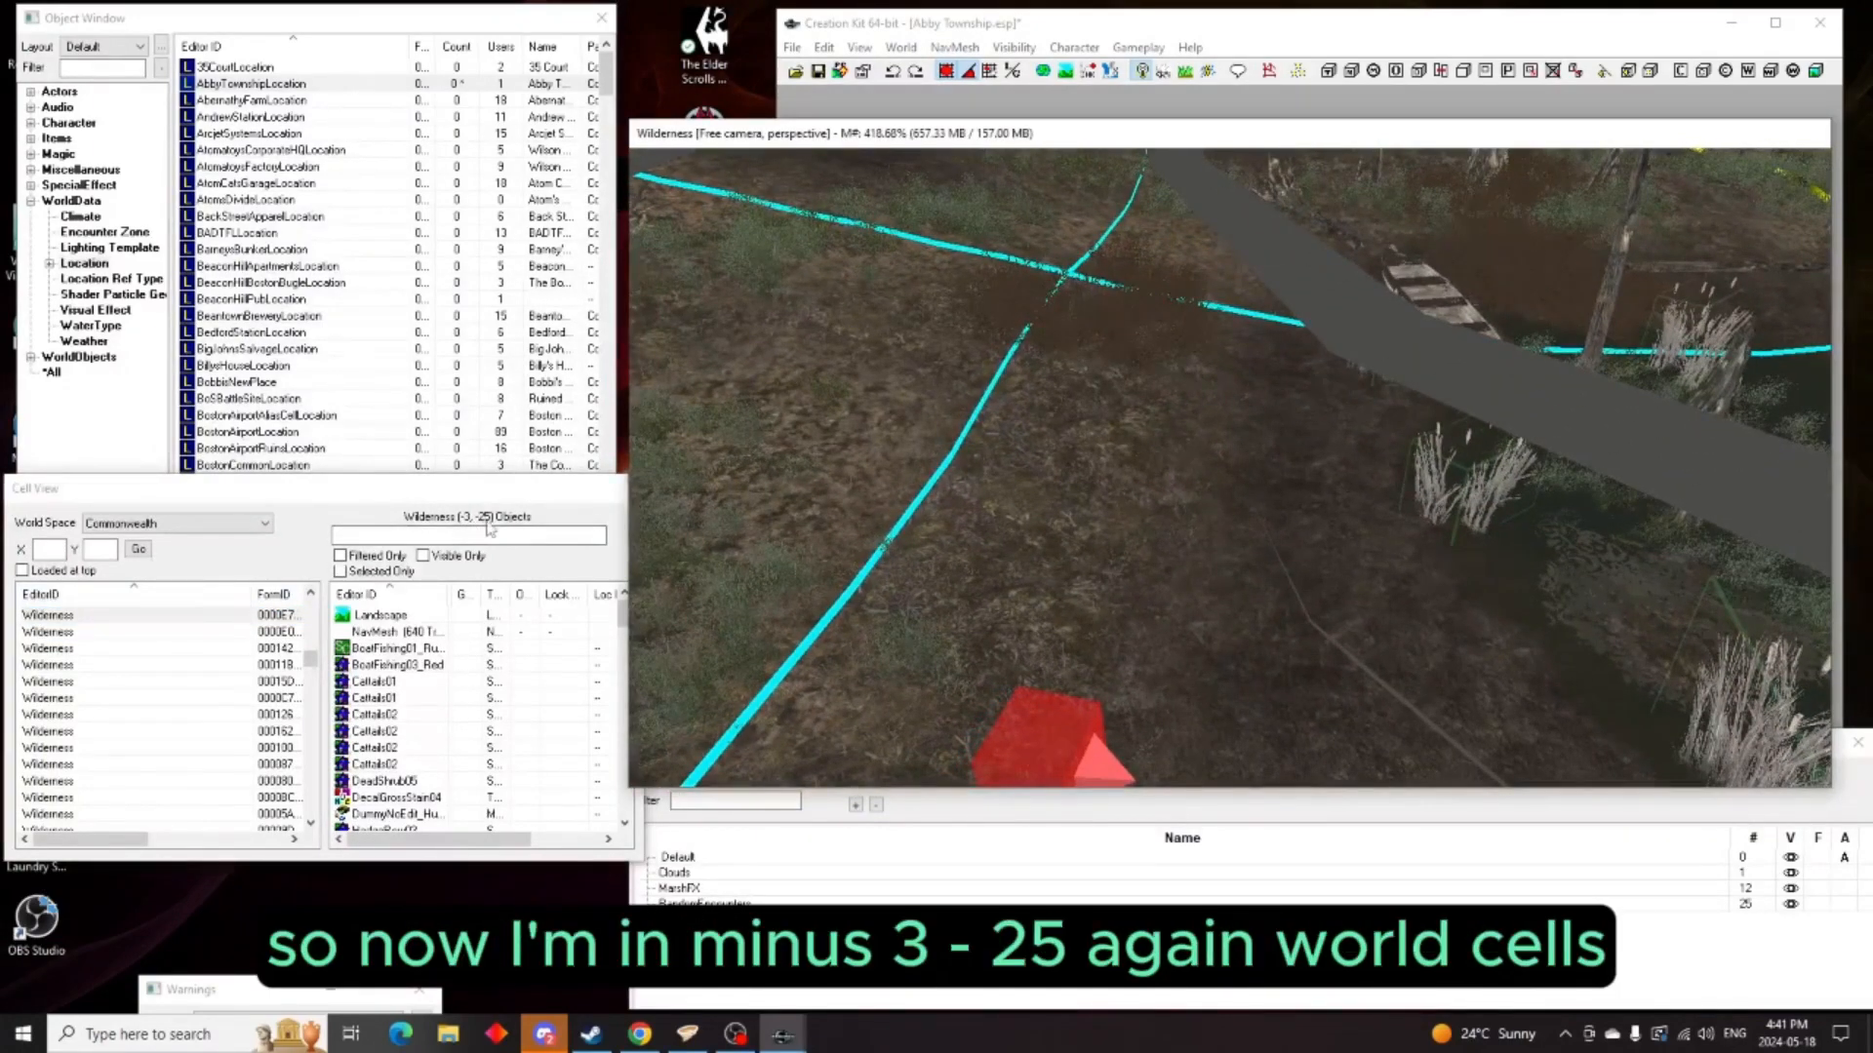
pyautogui.click(900, 48)
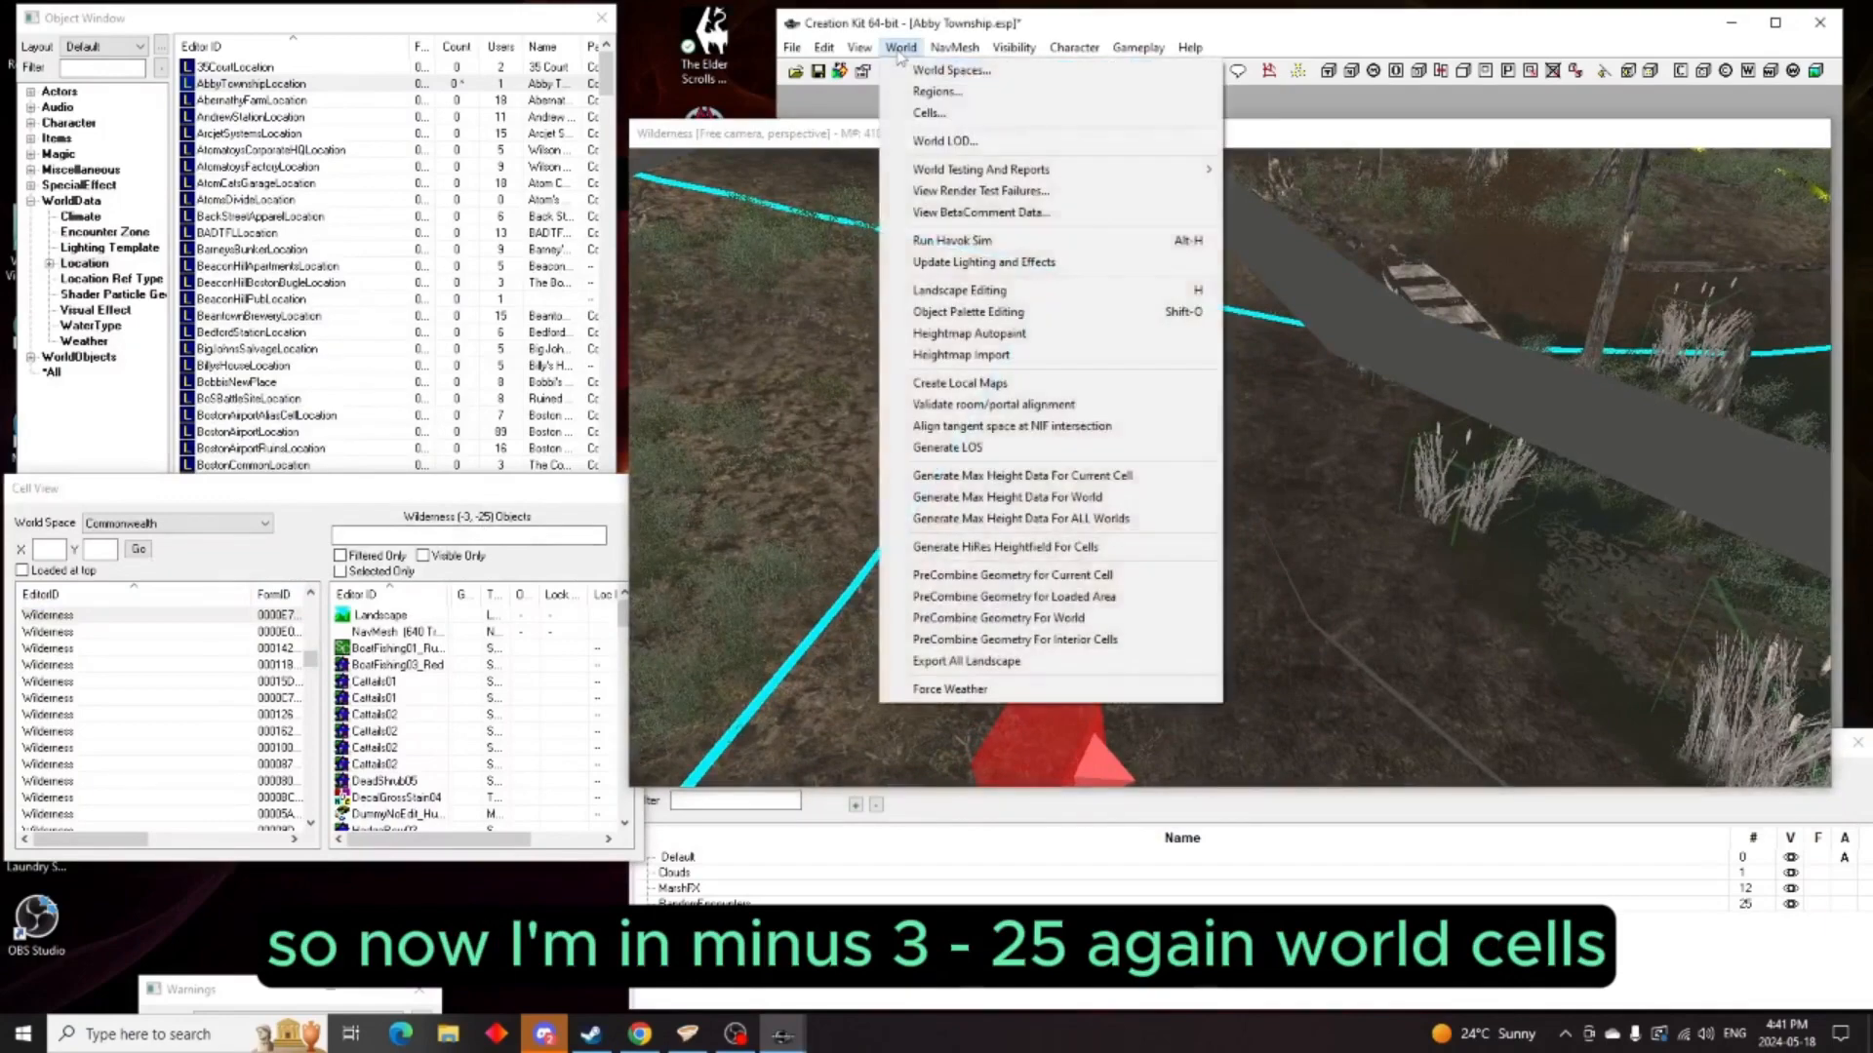
pyautogui.click(926, 113)
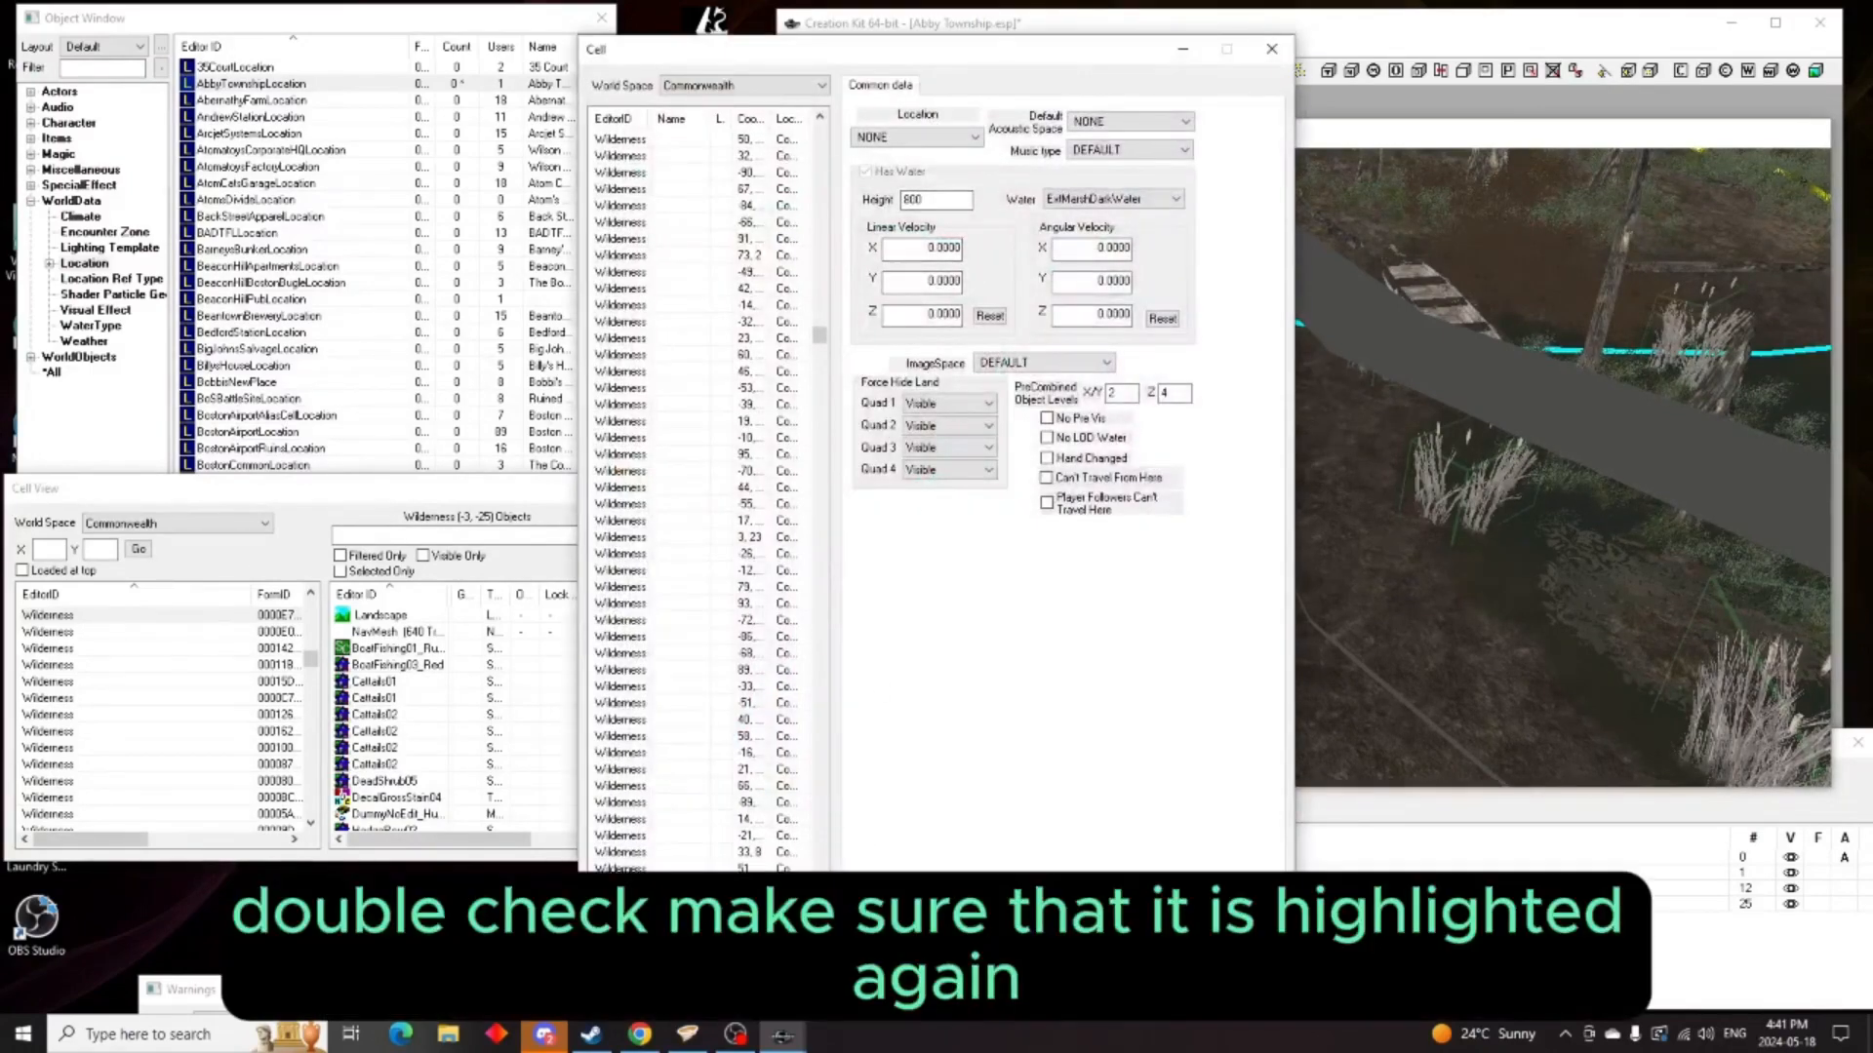
# Choose AbbyTownshipLocation as the location for Wilderness cell (-3, -25) and apply it
pyautogui.click(979, 142)
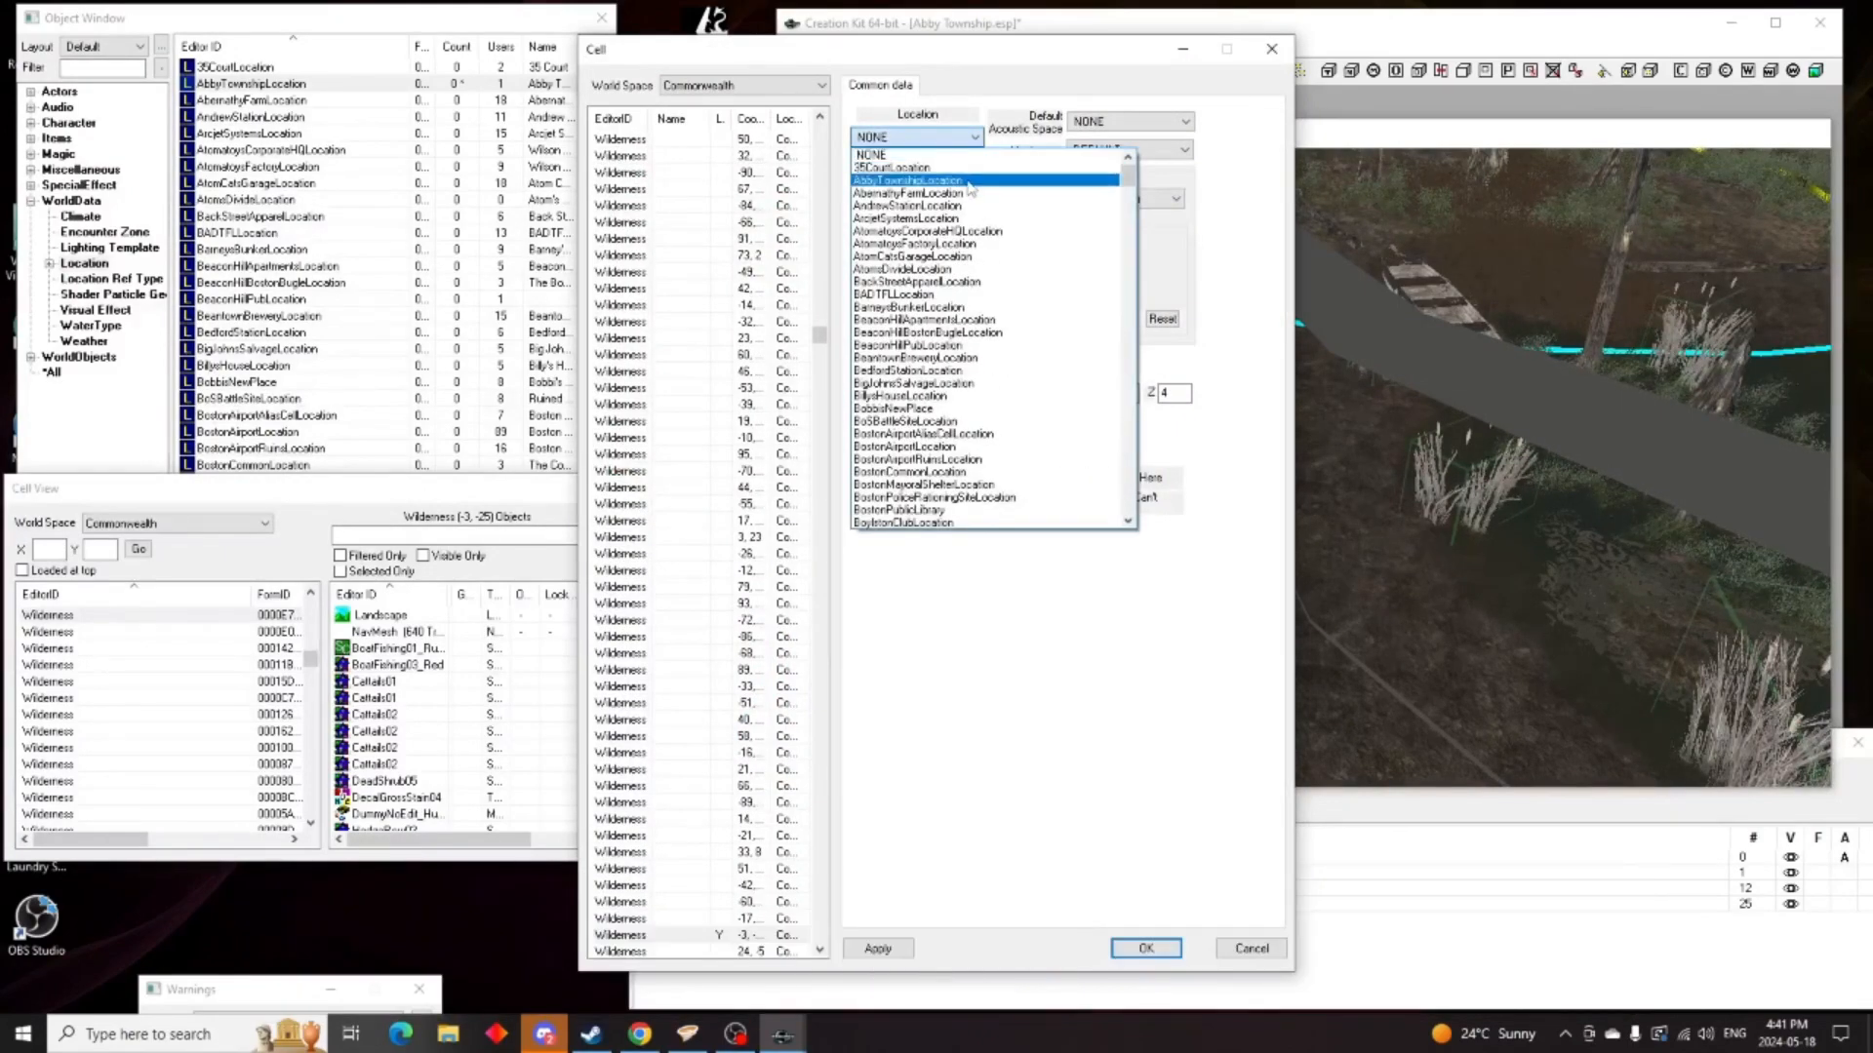
pyautogui.click(972, 182)
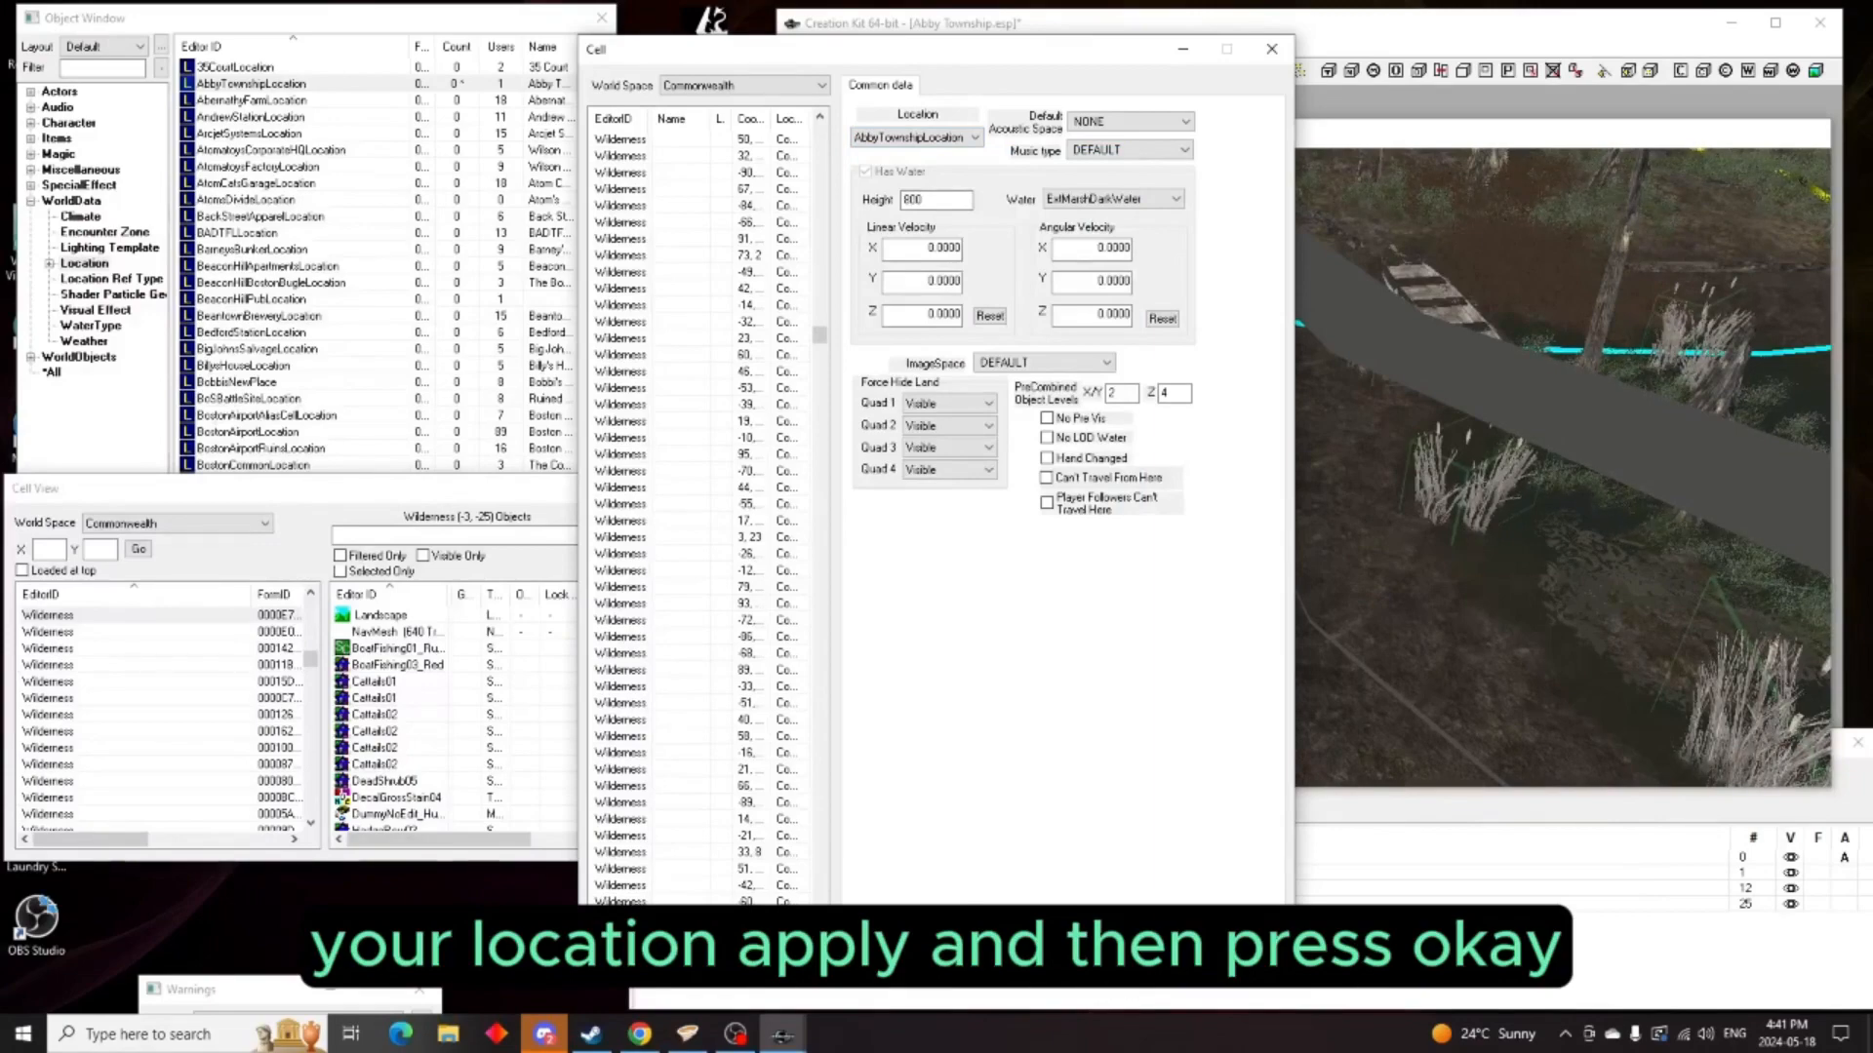
pyautogui.click(883, 927)
# Make the neighbouring Wilderness cell (-3, -24) the current cell and open its cell settings
pyautogui.moveTo(1658, 390); pyautogui.dragTo(1033, 368, button='middle')
pyautogui.moveTo(1433, 366); pyautogui.dragTo(1206, 391, button='middle')
pyautogui.scroll(1, 1380, 388)
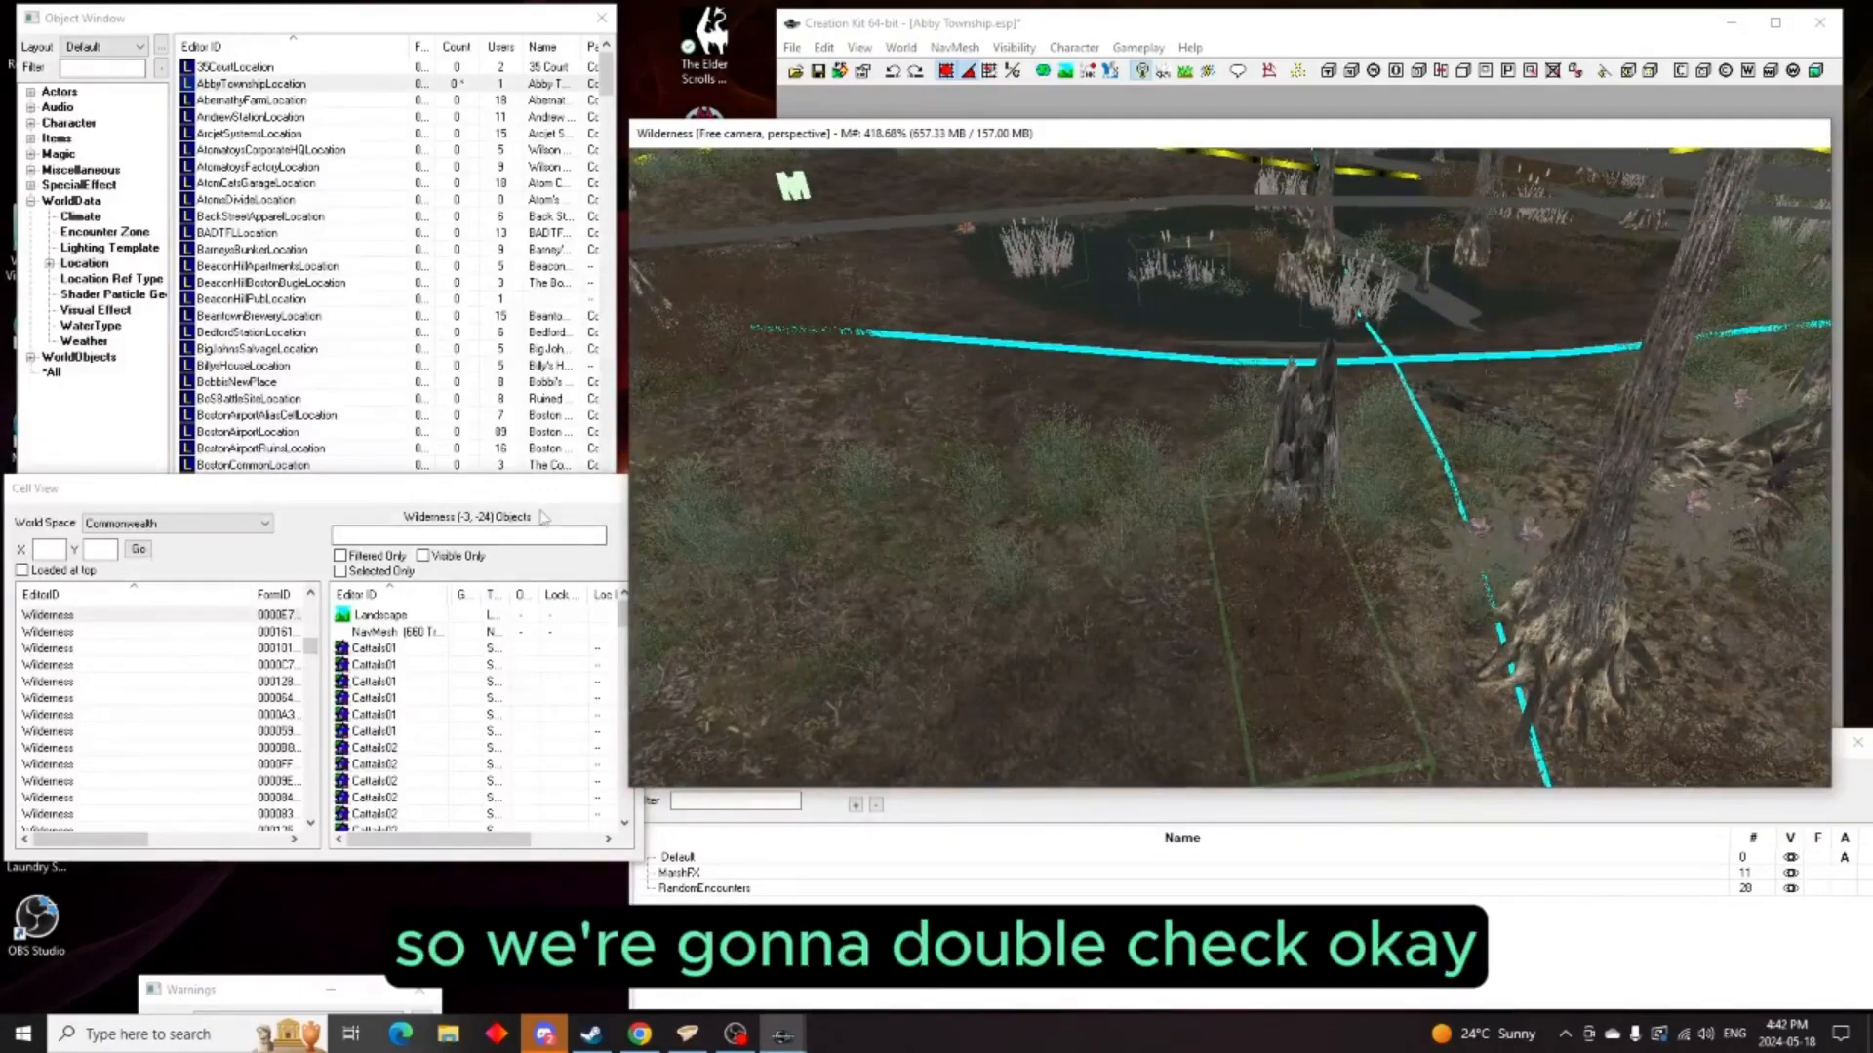
pyautogui.click(901, 47)
pyautogui.click(928, 115)
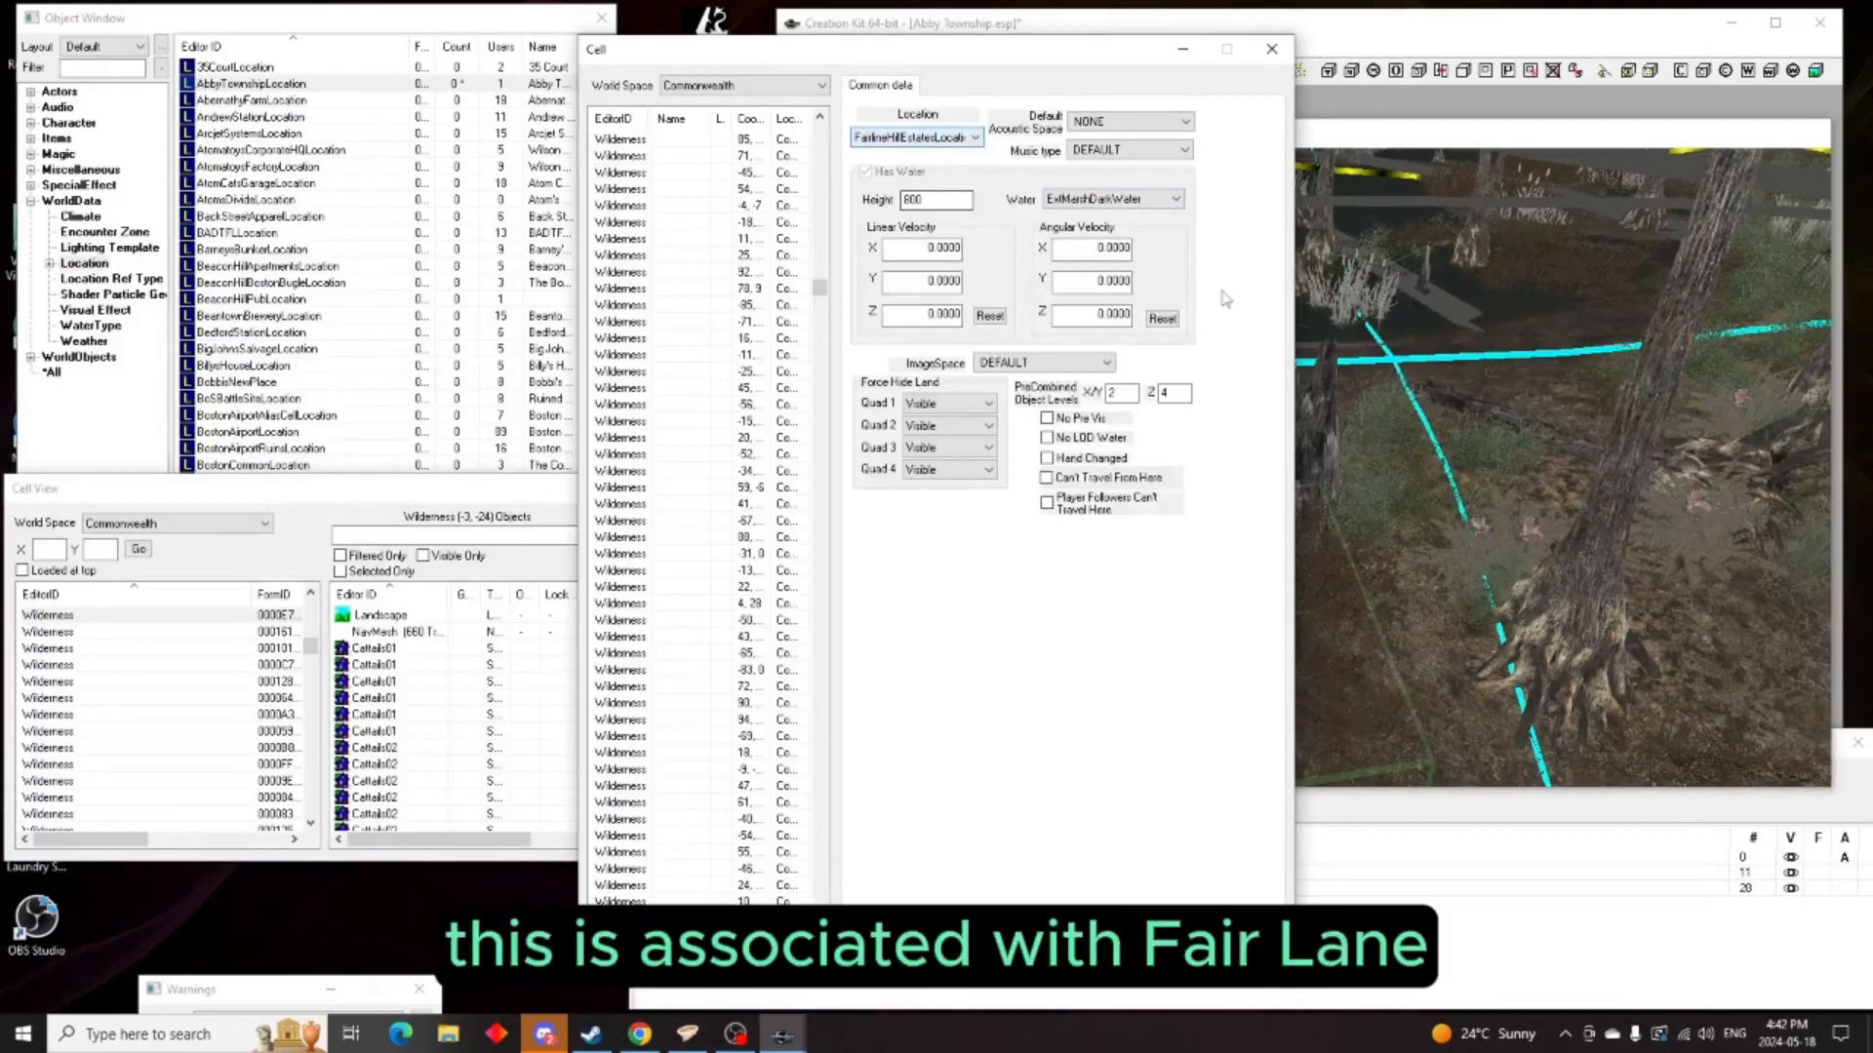
# Set the location of Wilderness cell (-3, -24) to AbbyTownshipLocation, apply it and accept the cell settings
pyautogui.scroll(-3, 1551, 515)
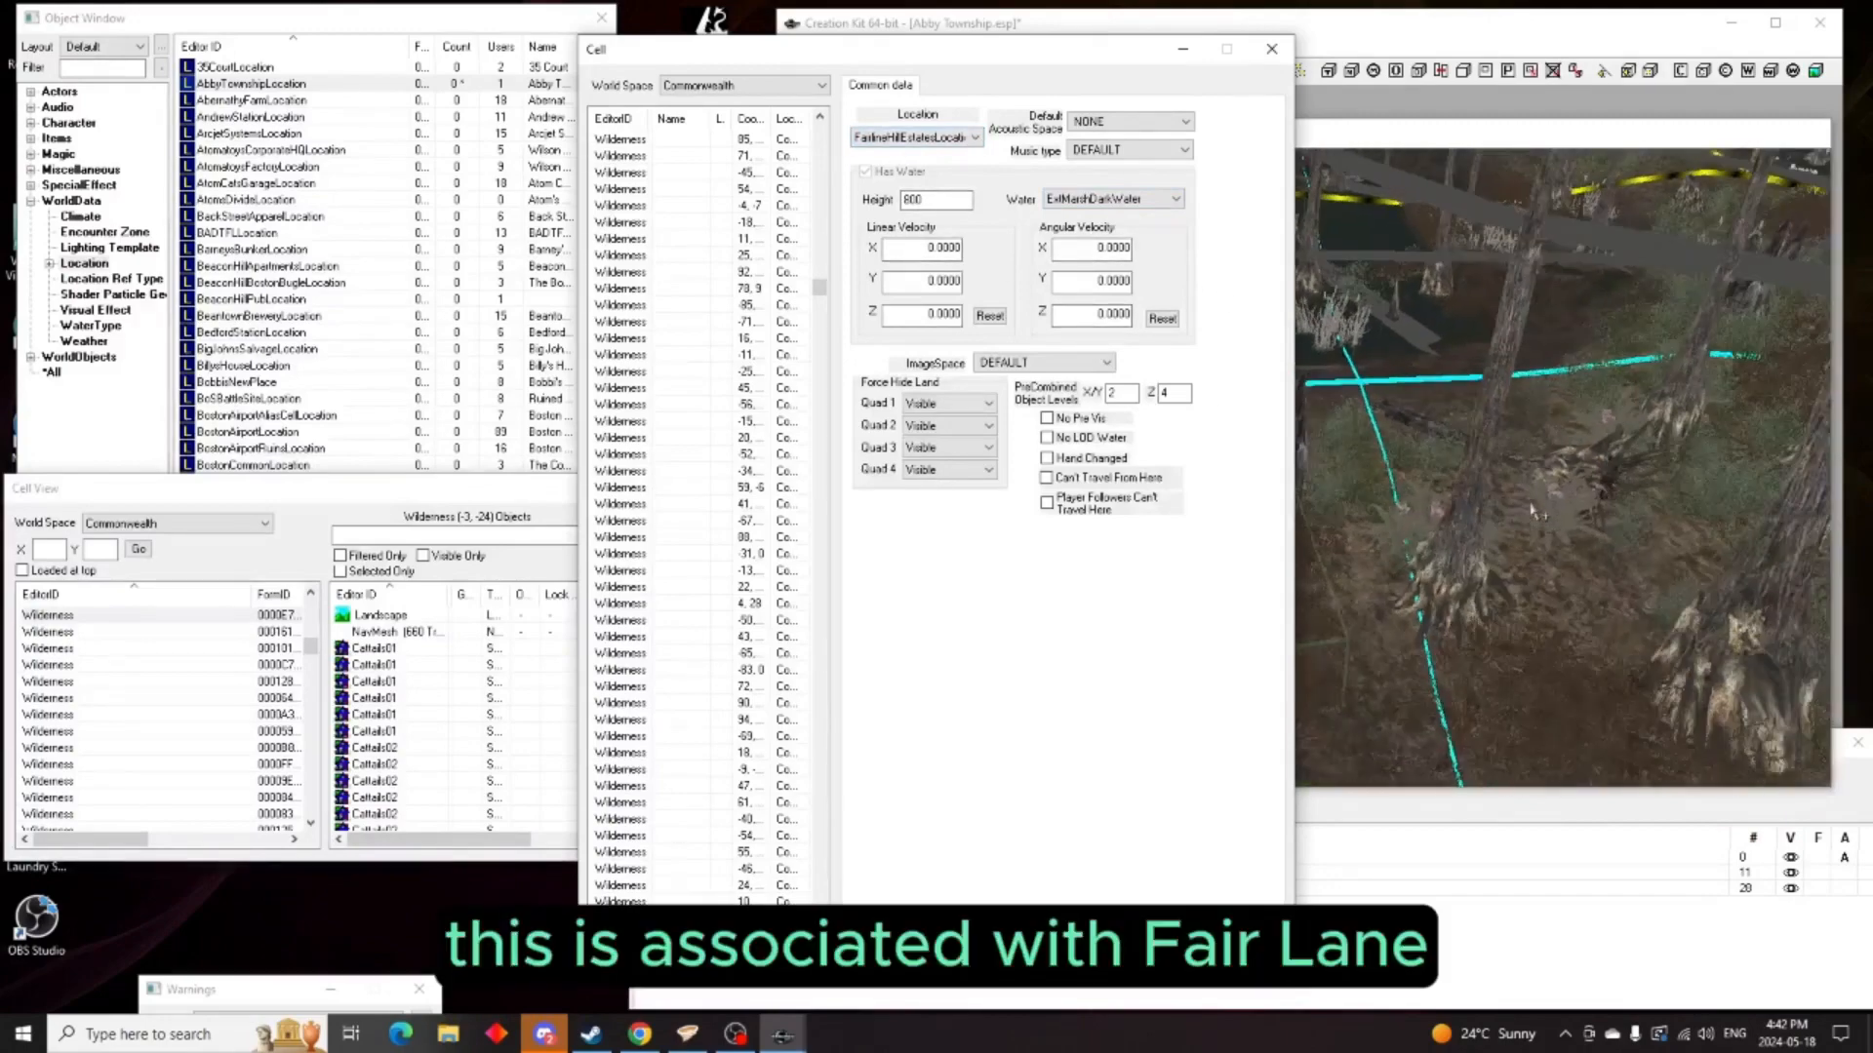
pyautogui.click(1525, 504)
pyautogui.scroll(3, 1507, 468)
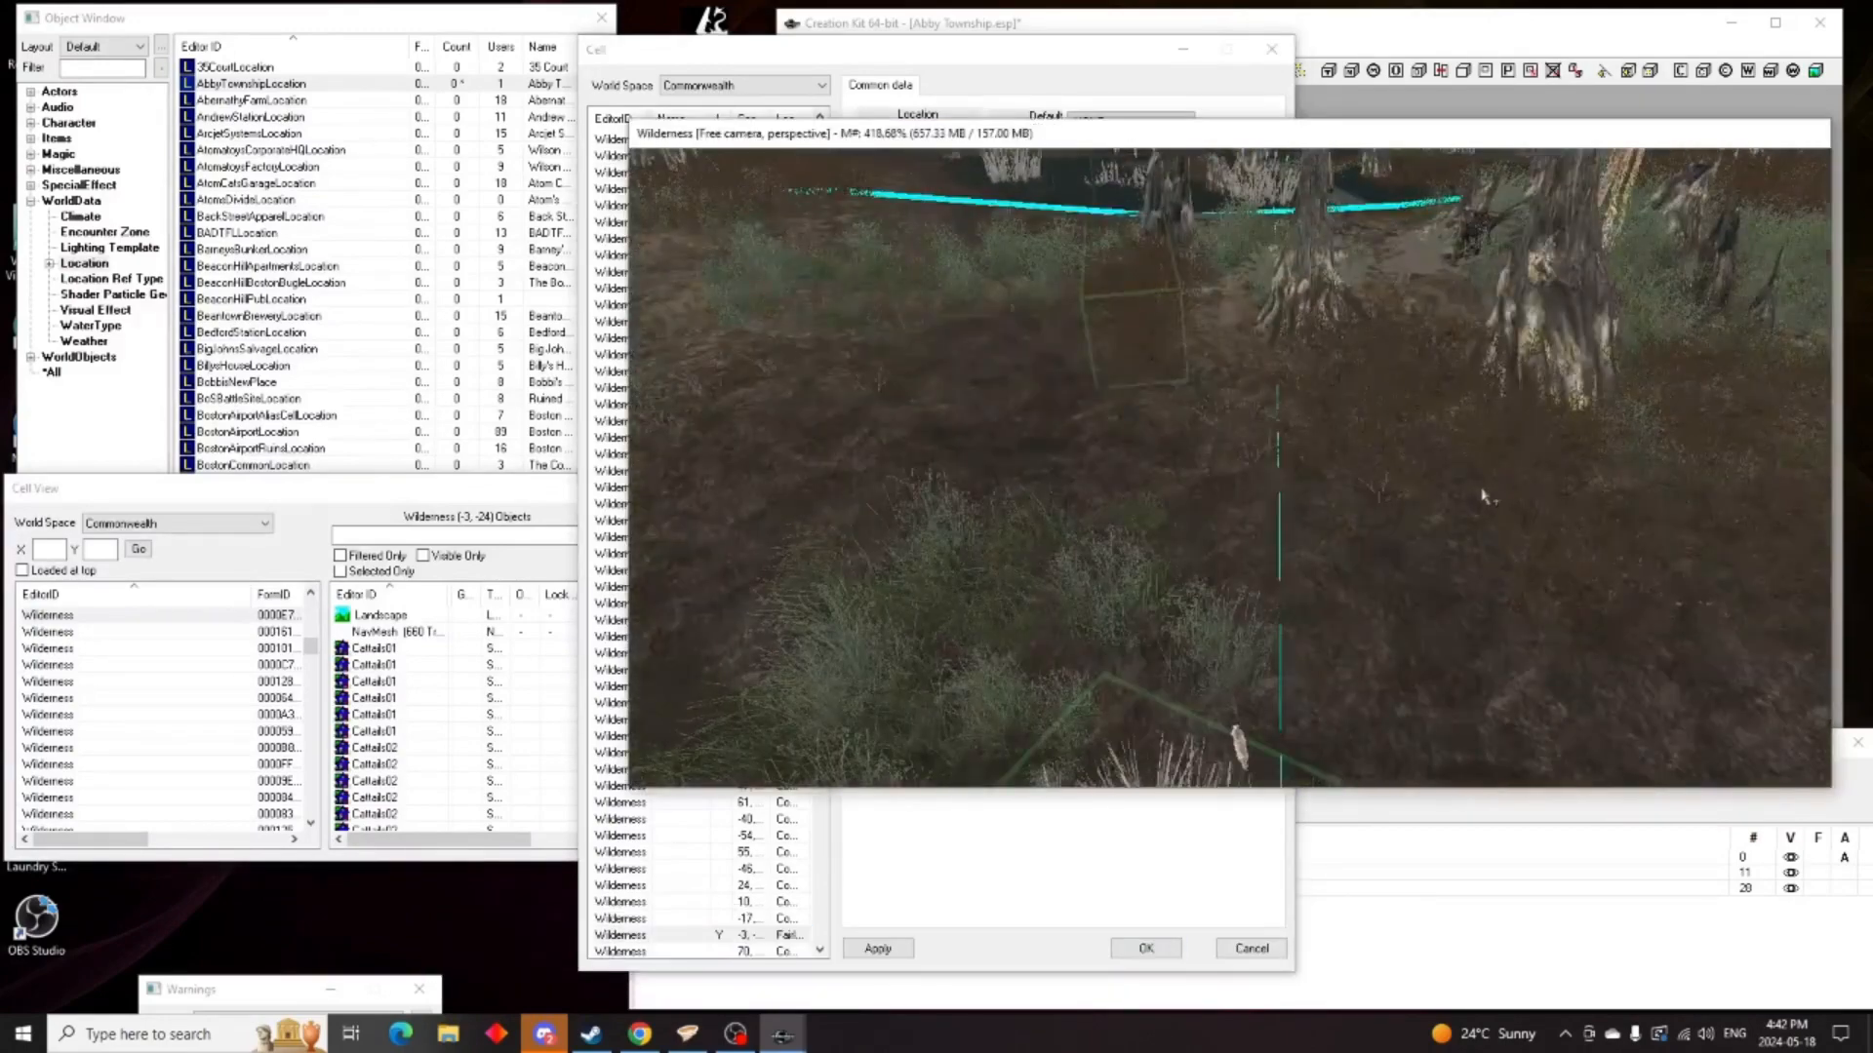
pyautogui.scroll(5, 1497, 493)
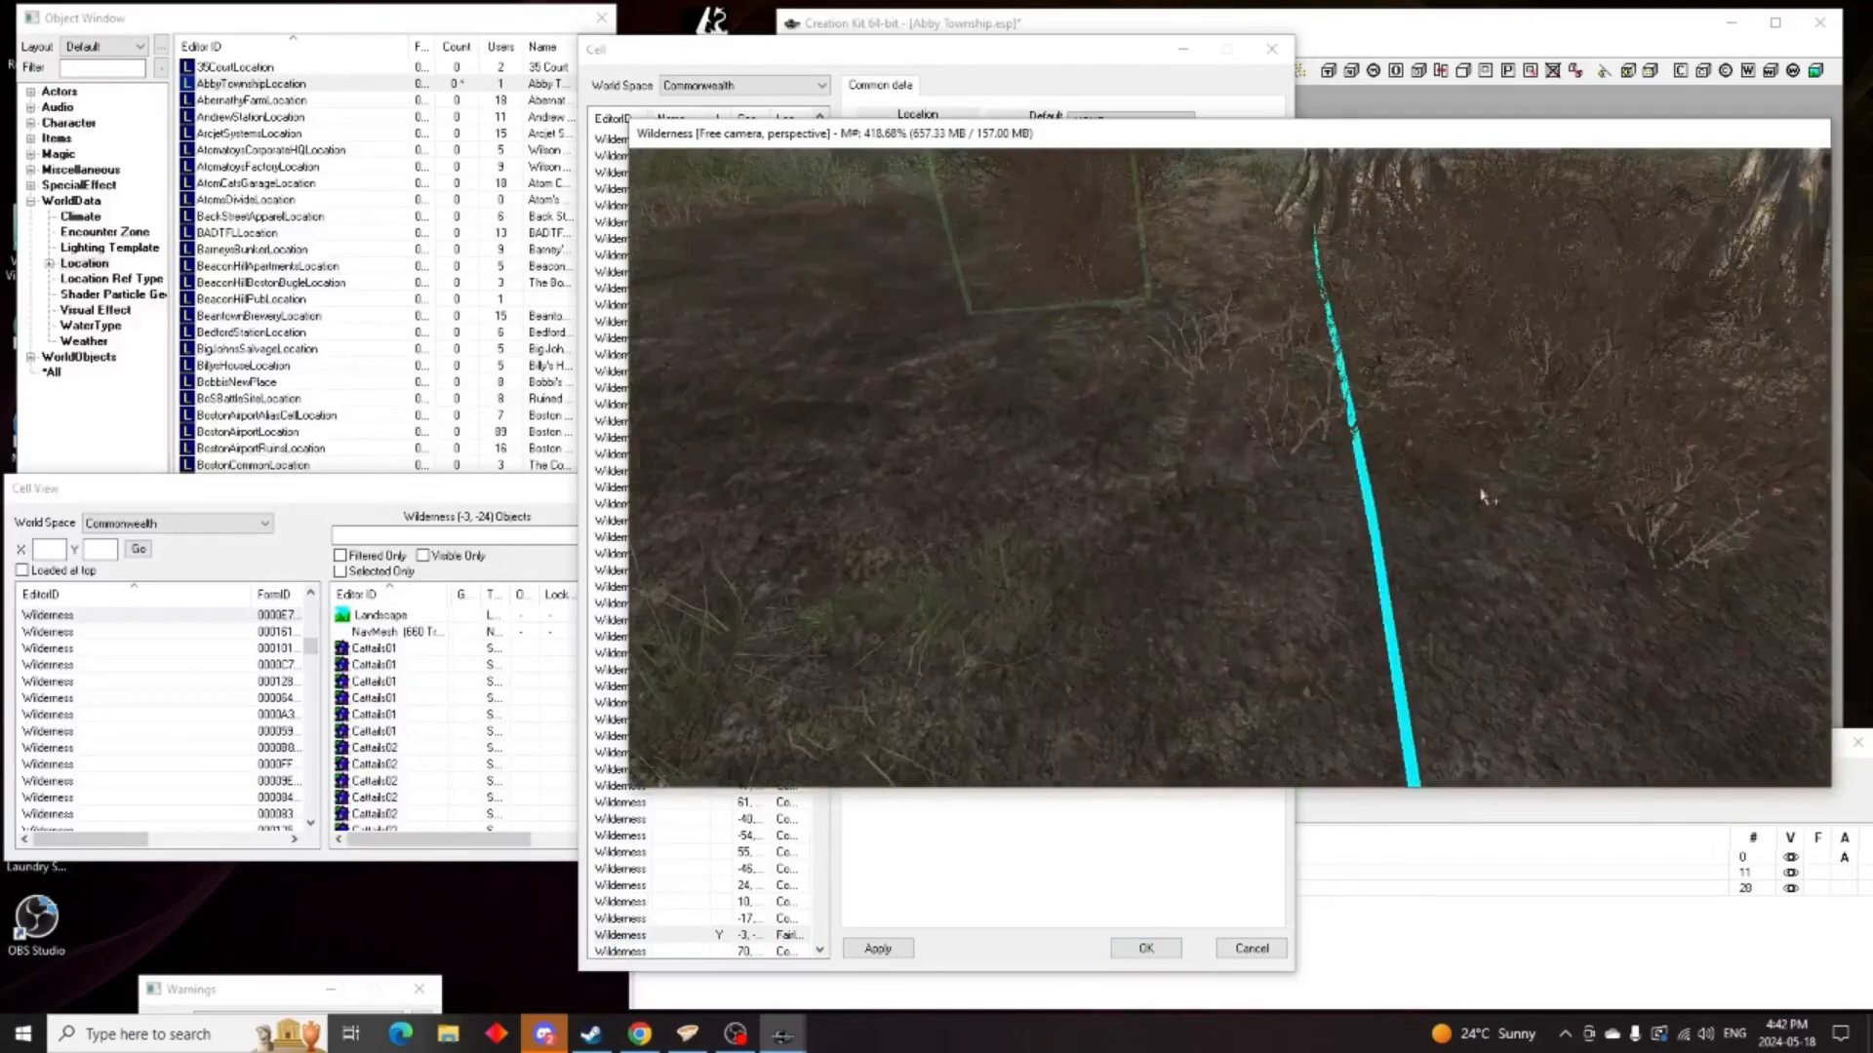
pyautogui.click(1062, 50)
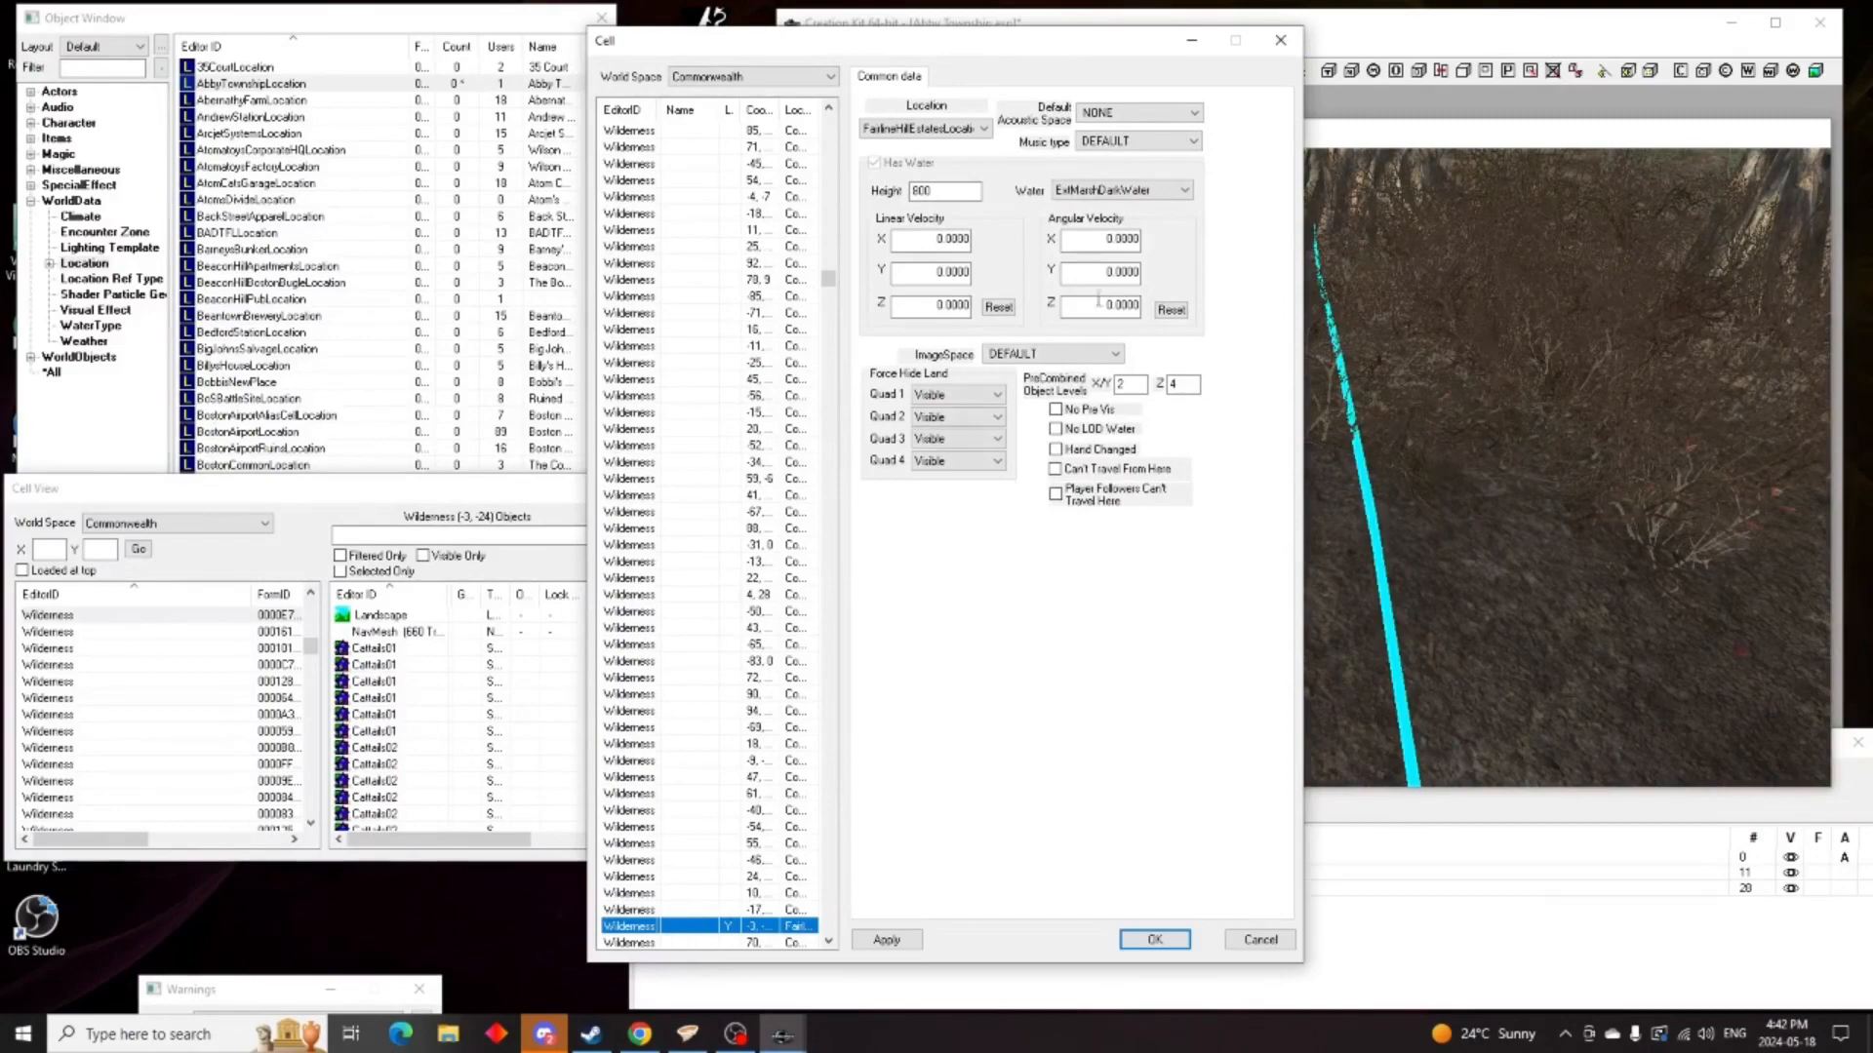
pyautogui.click(983, 128)
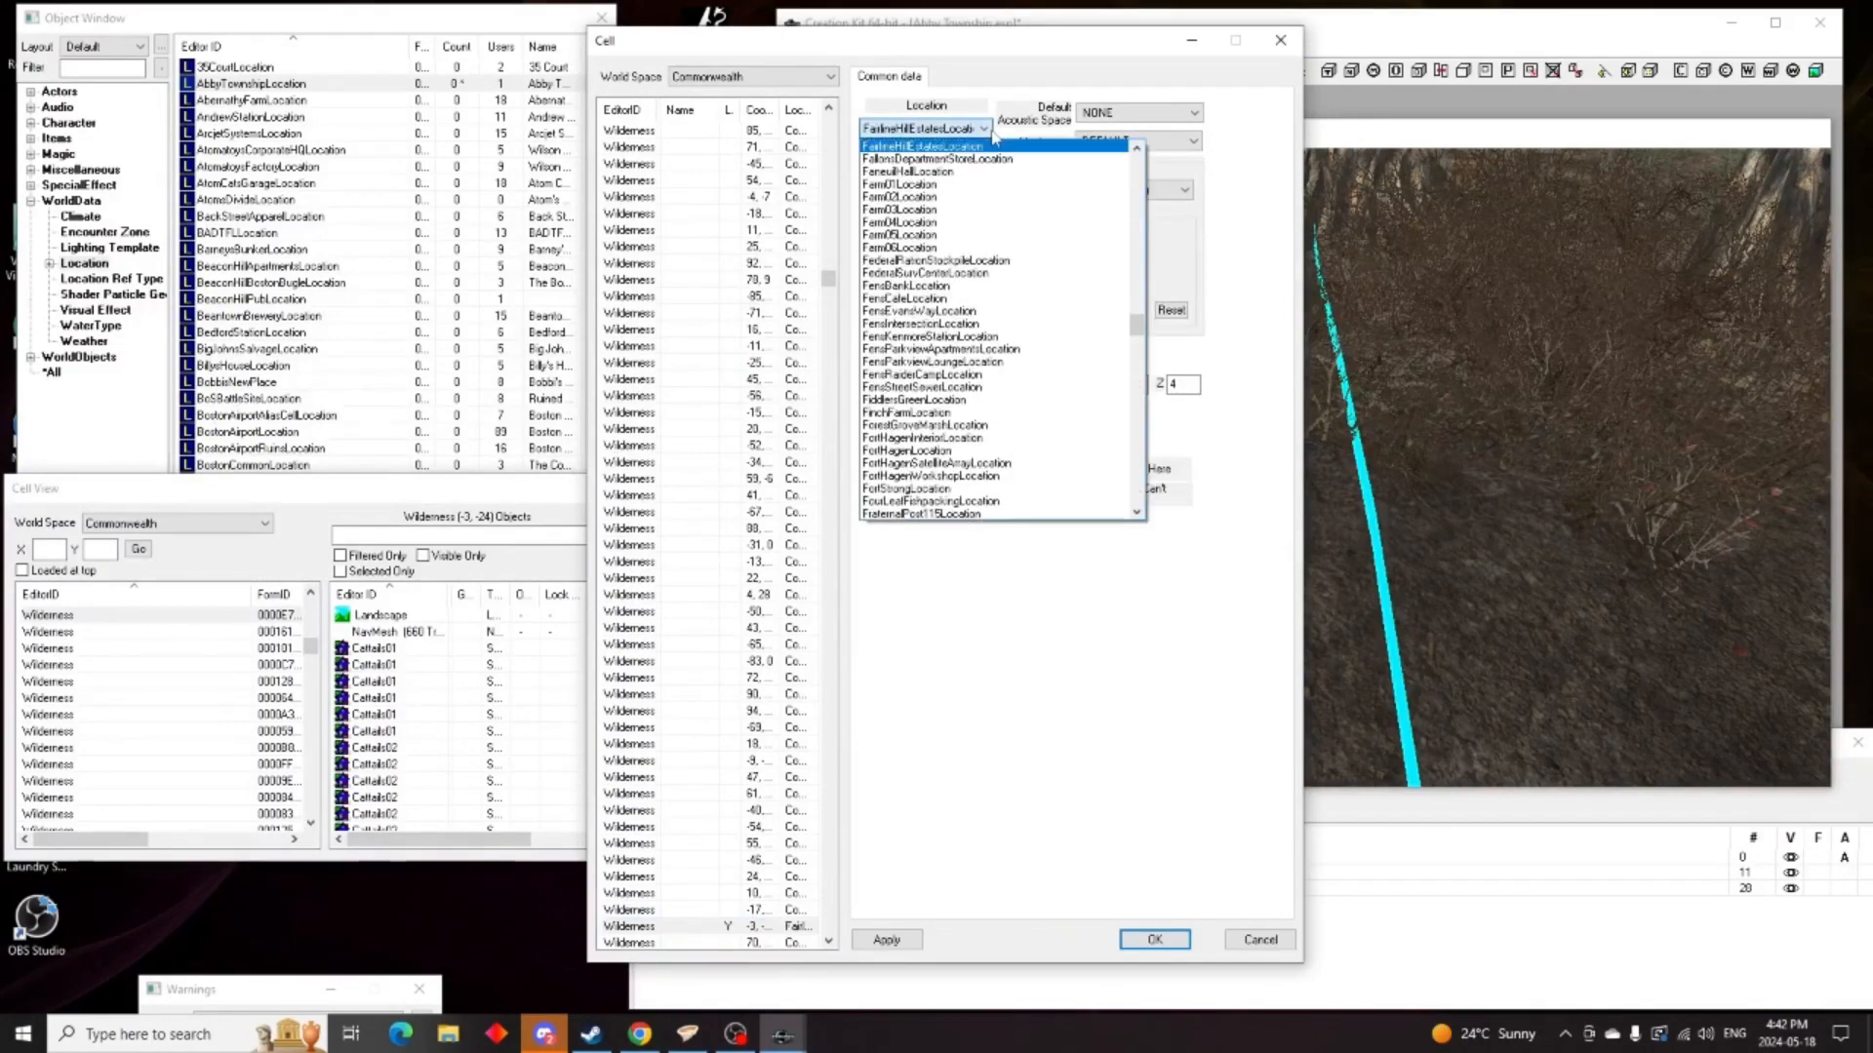
pyautogui.moveTo(1136, 331); pyautogui.dragTo(1131, 165)
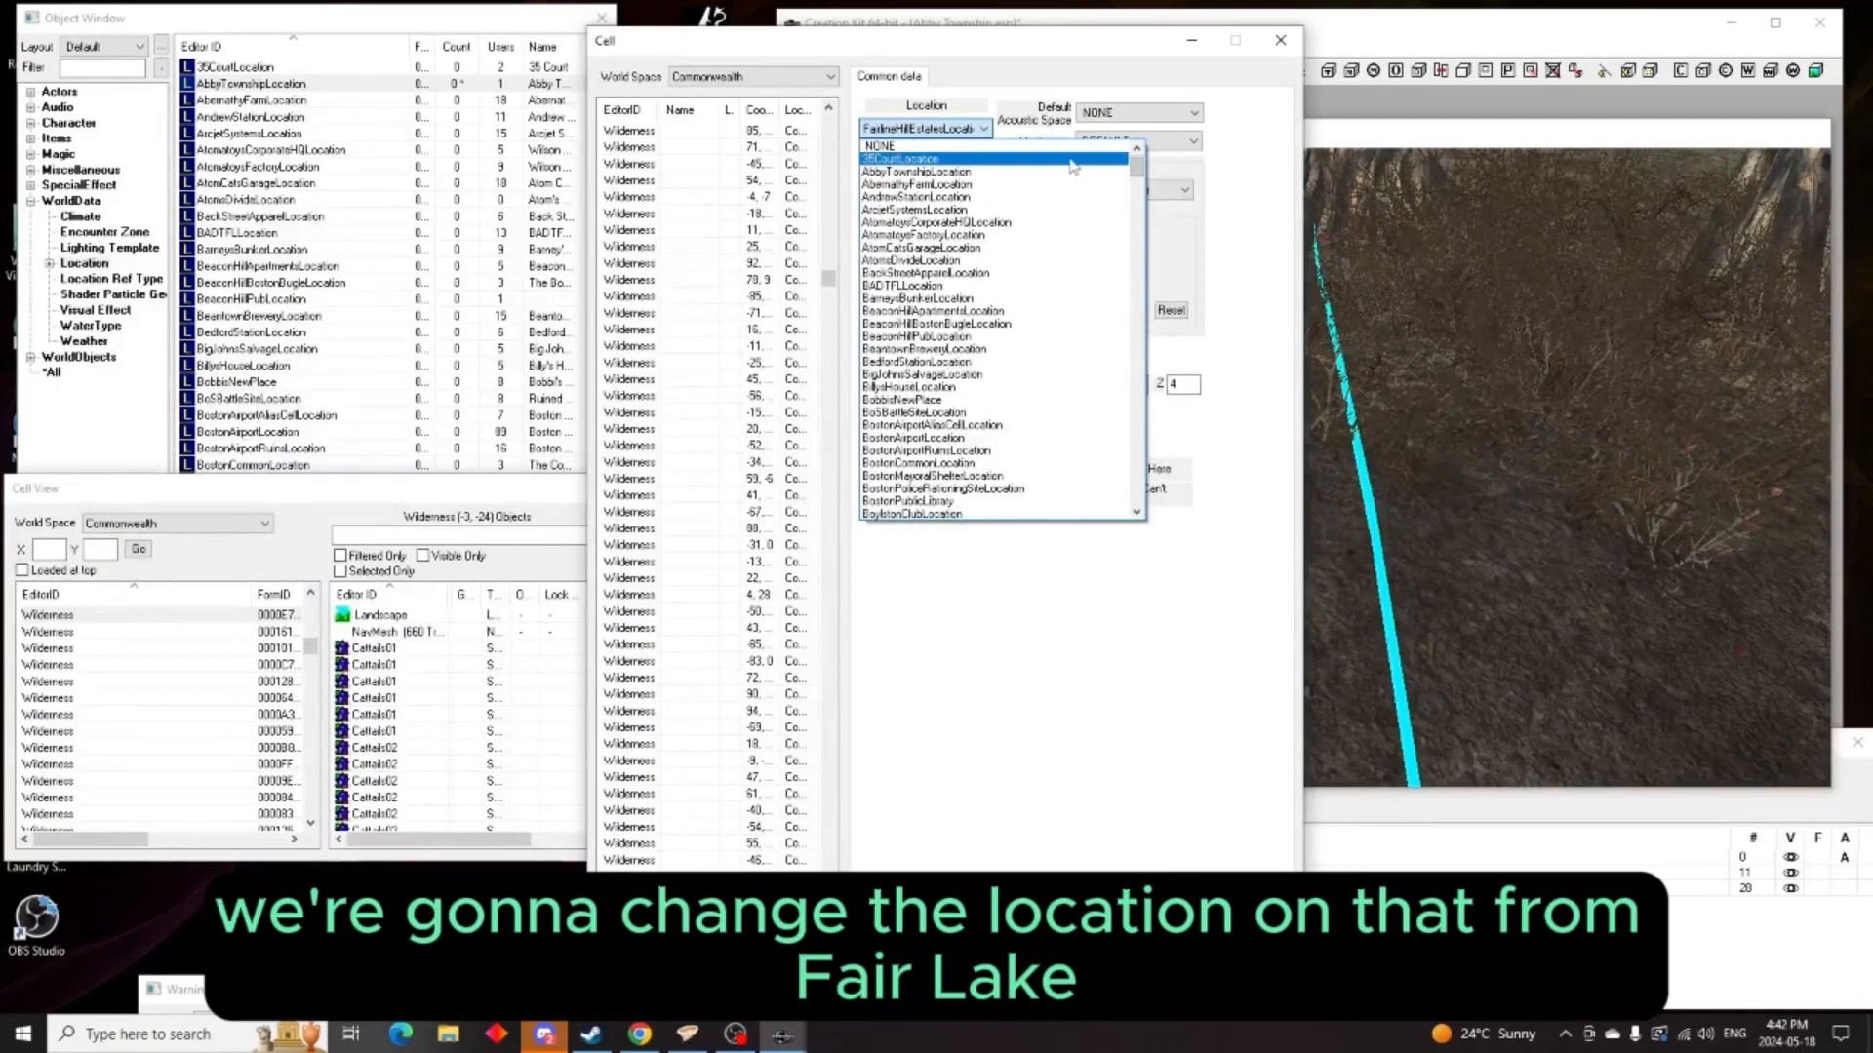
pyautogui.click(1071, 173)
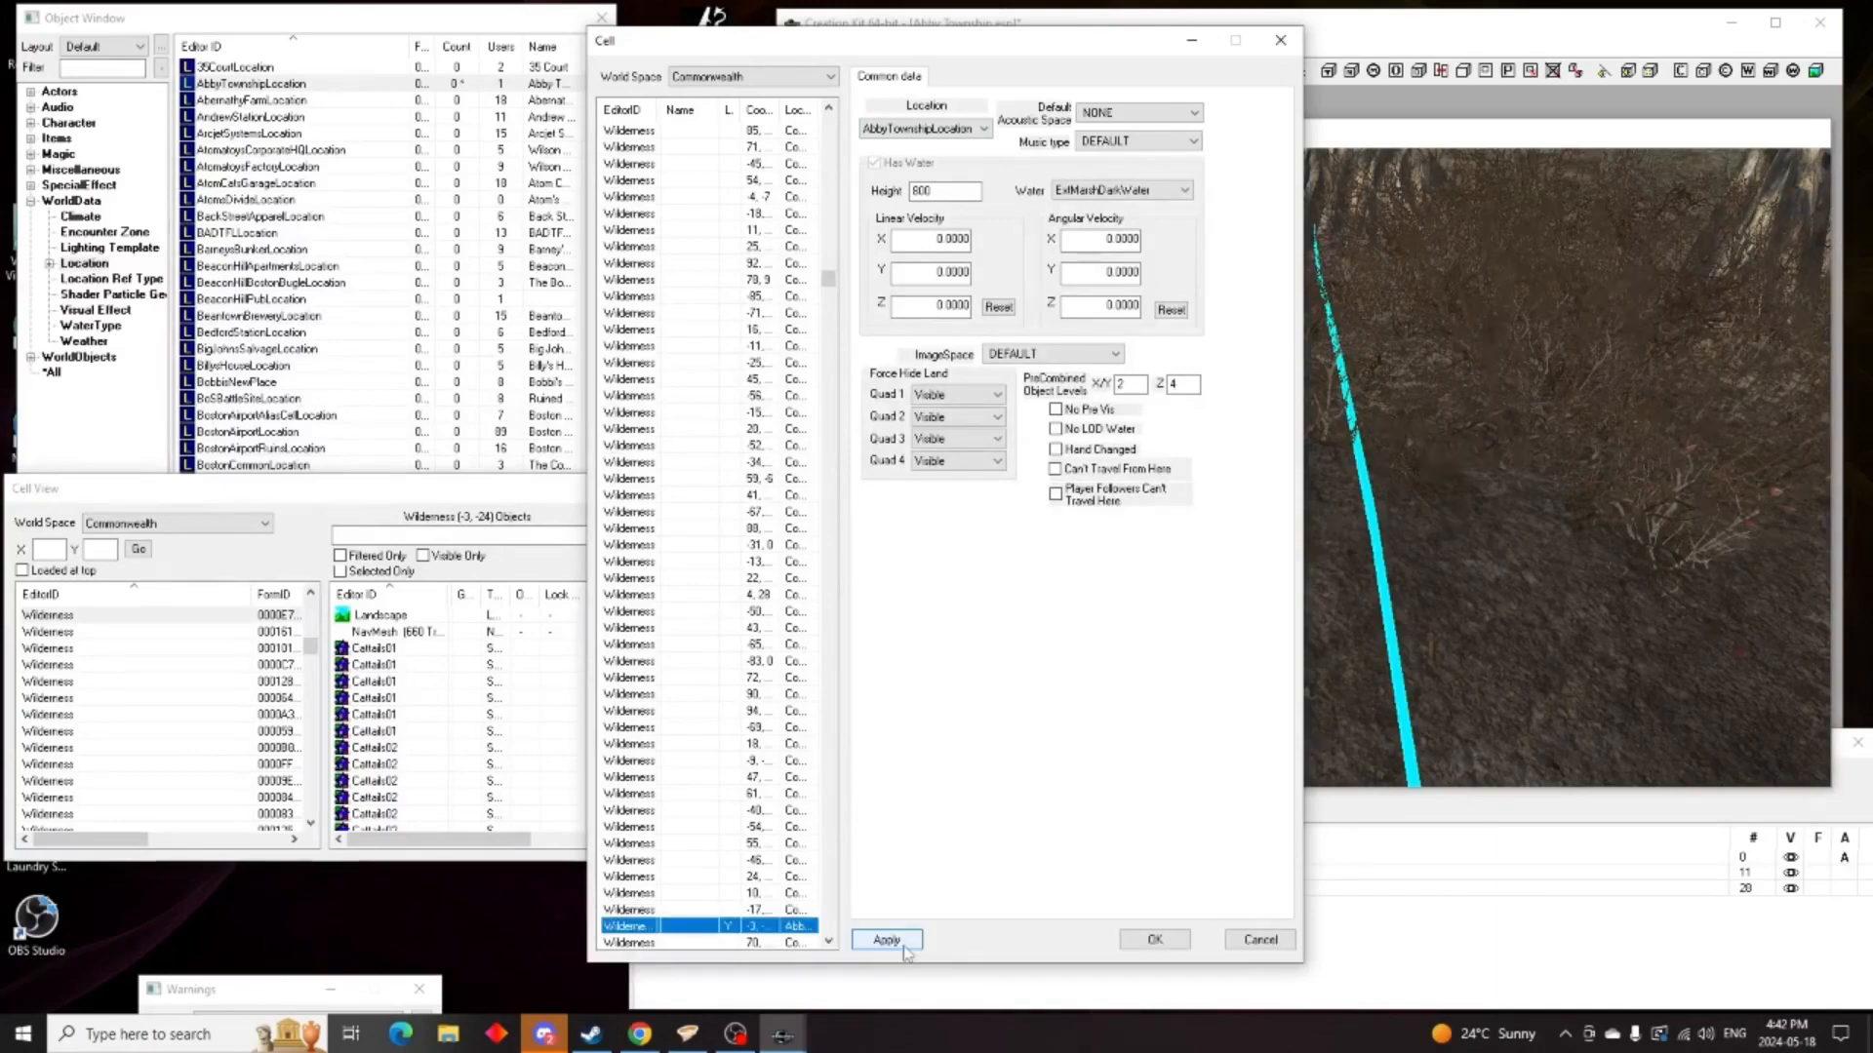
pyautogui.press('Return')
# Return to Wilderness cell (-2, -24) and locate its entry in the Cell View list
pyautogui.scroll(-5, 1262, 460)
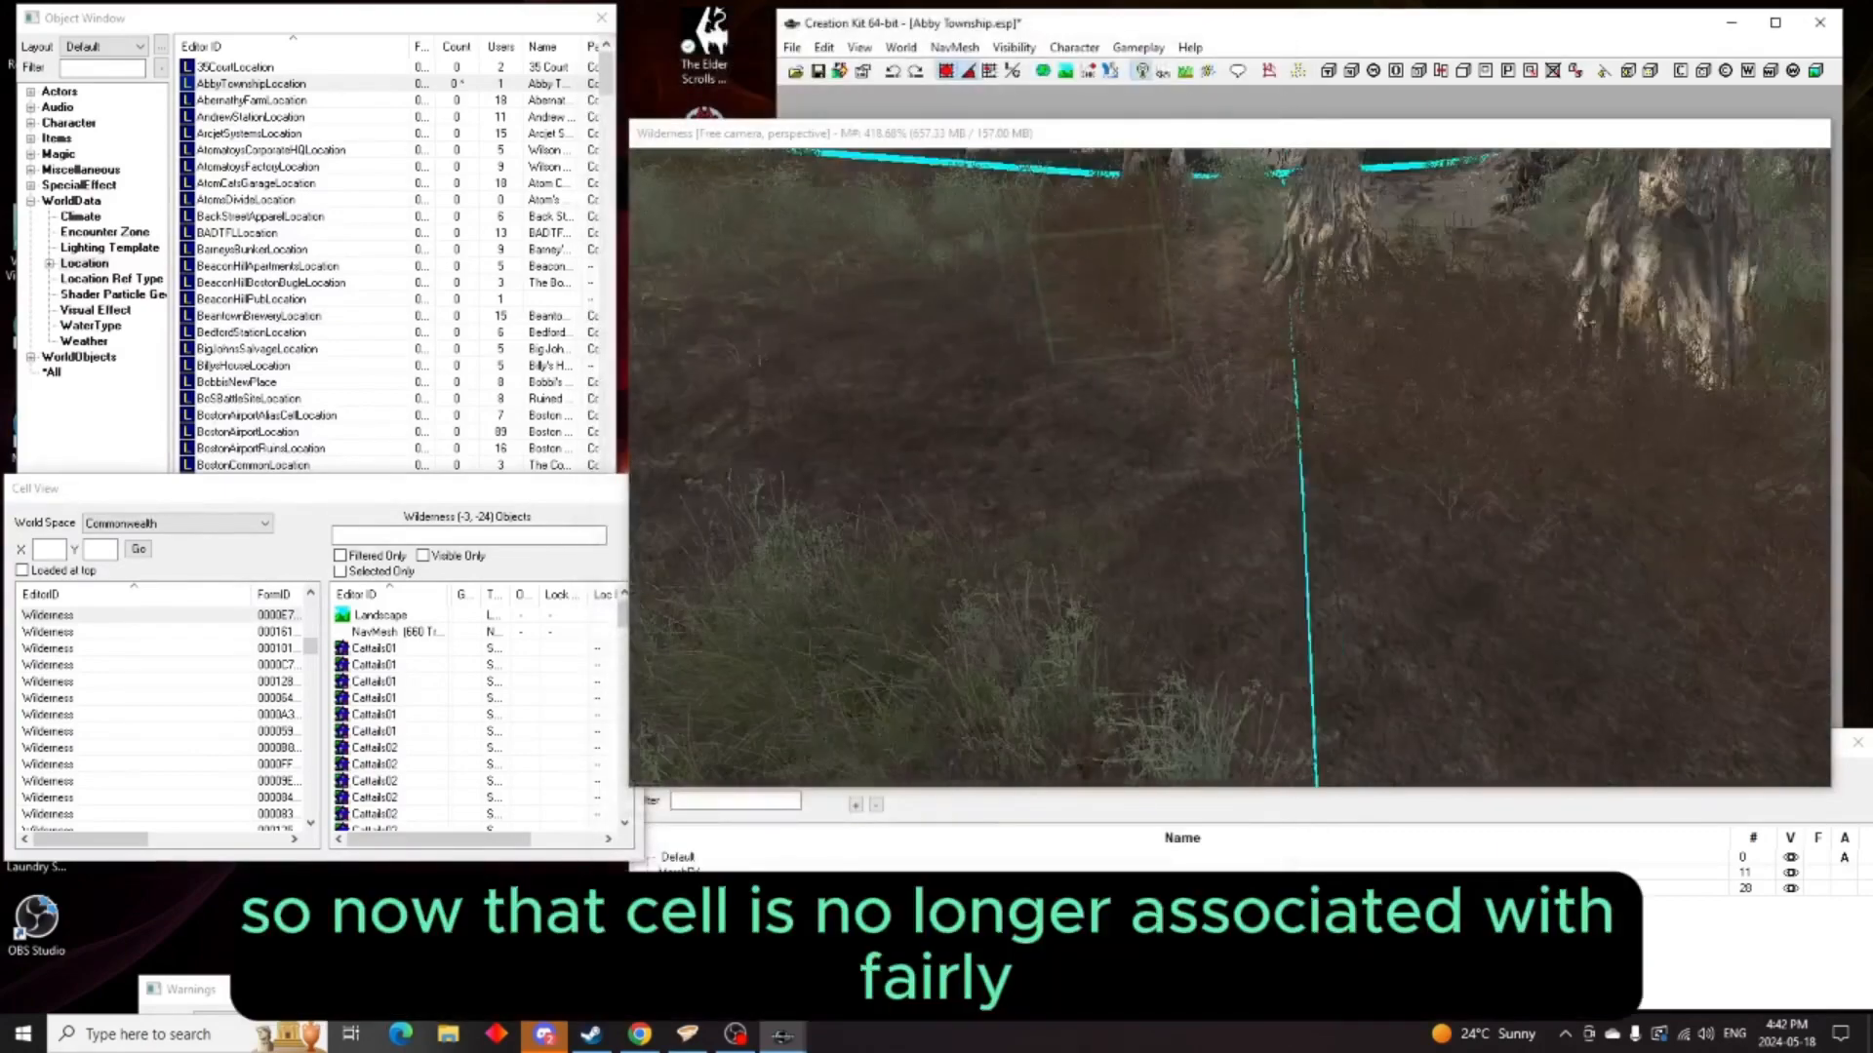
pyautogui.scroll(-6, 1260, 466)
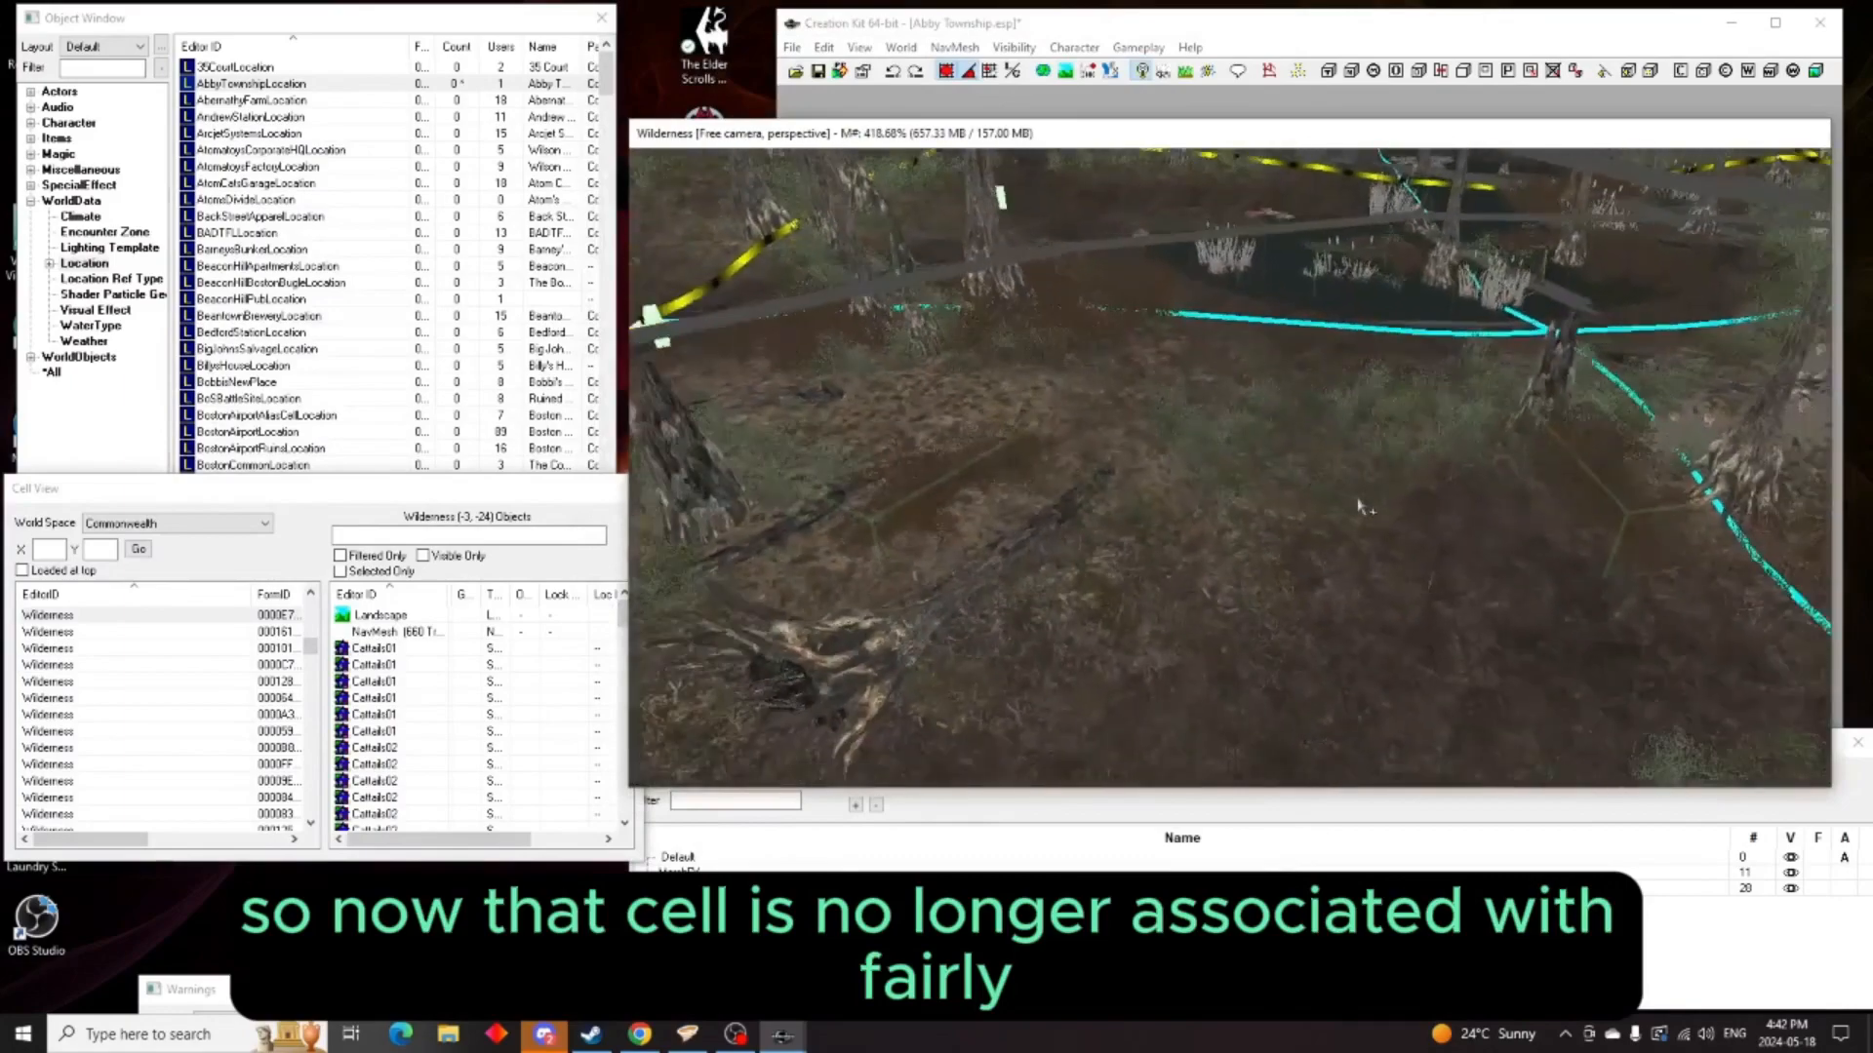
pyautogui.moveTo(1363, 514); pyautogui.dragTo(1209, 544, button='middle')
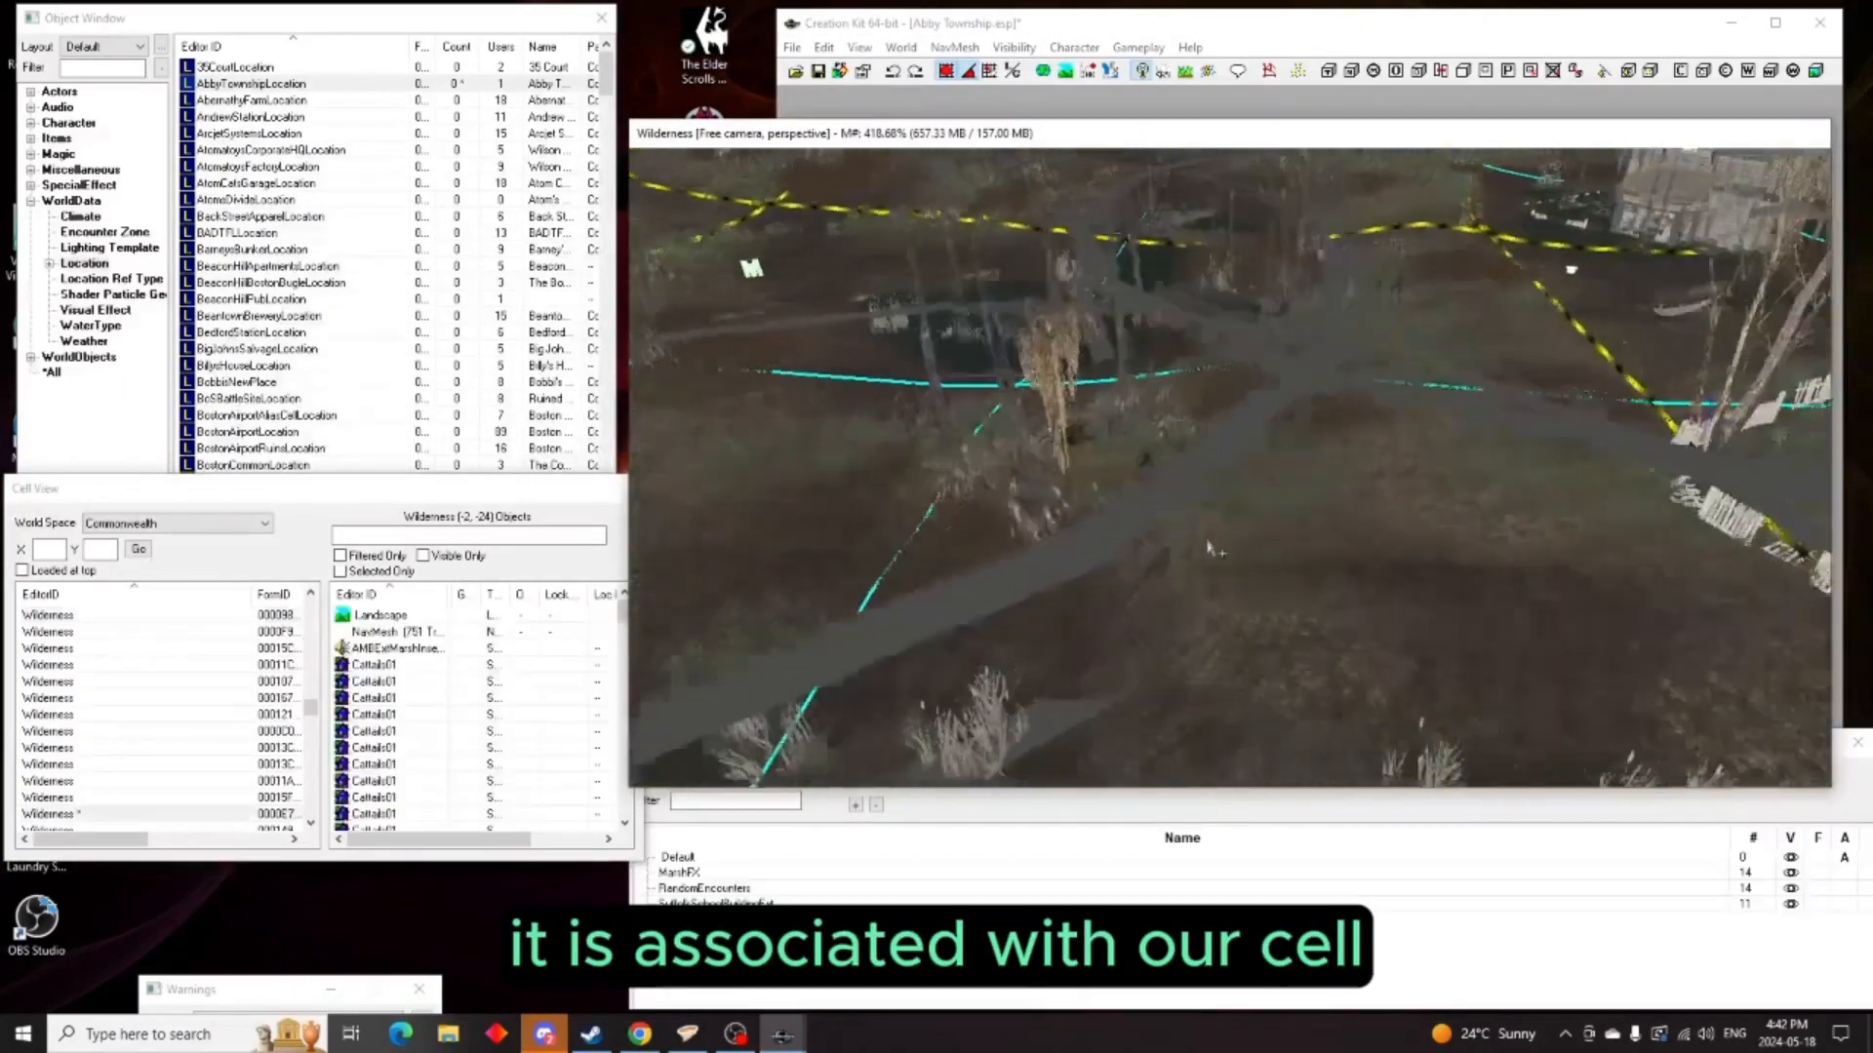
pyautogui.scroll(5, 1373, 418)
pyautogui.moveTo(1373, 417)
pyautogui.mouseDown(button='middle')
pyautogui.moveTo(1468, 438)
pyautogui.moveTo(1396, 347)
pyautogui.moveTo(1422, 433)
pyautogui.moveTo(1400, 394)
pyautogui.mouseUp(button='middle')
pyautogui.scroll(-4, 1460, 470)
pyautogui.scroll(-2, 1460, 470)
pyautogui.scroll(-2, 1422, 435)
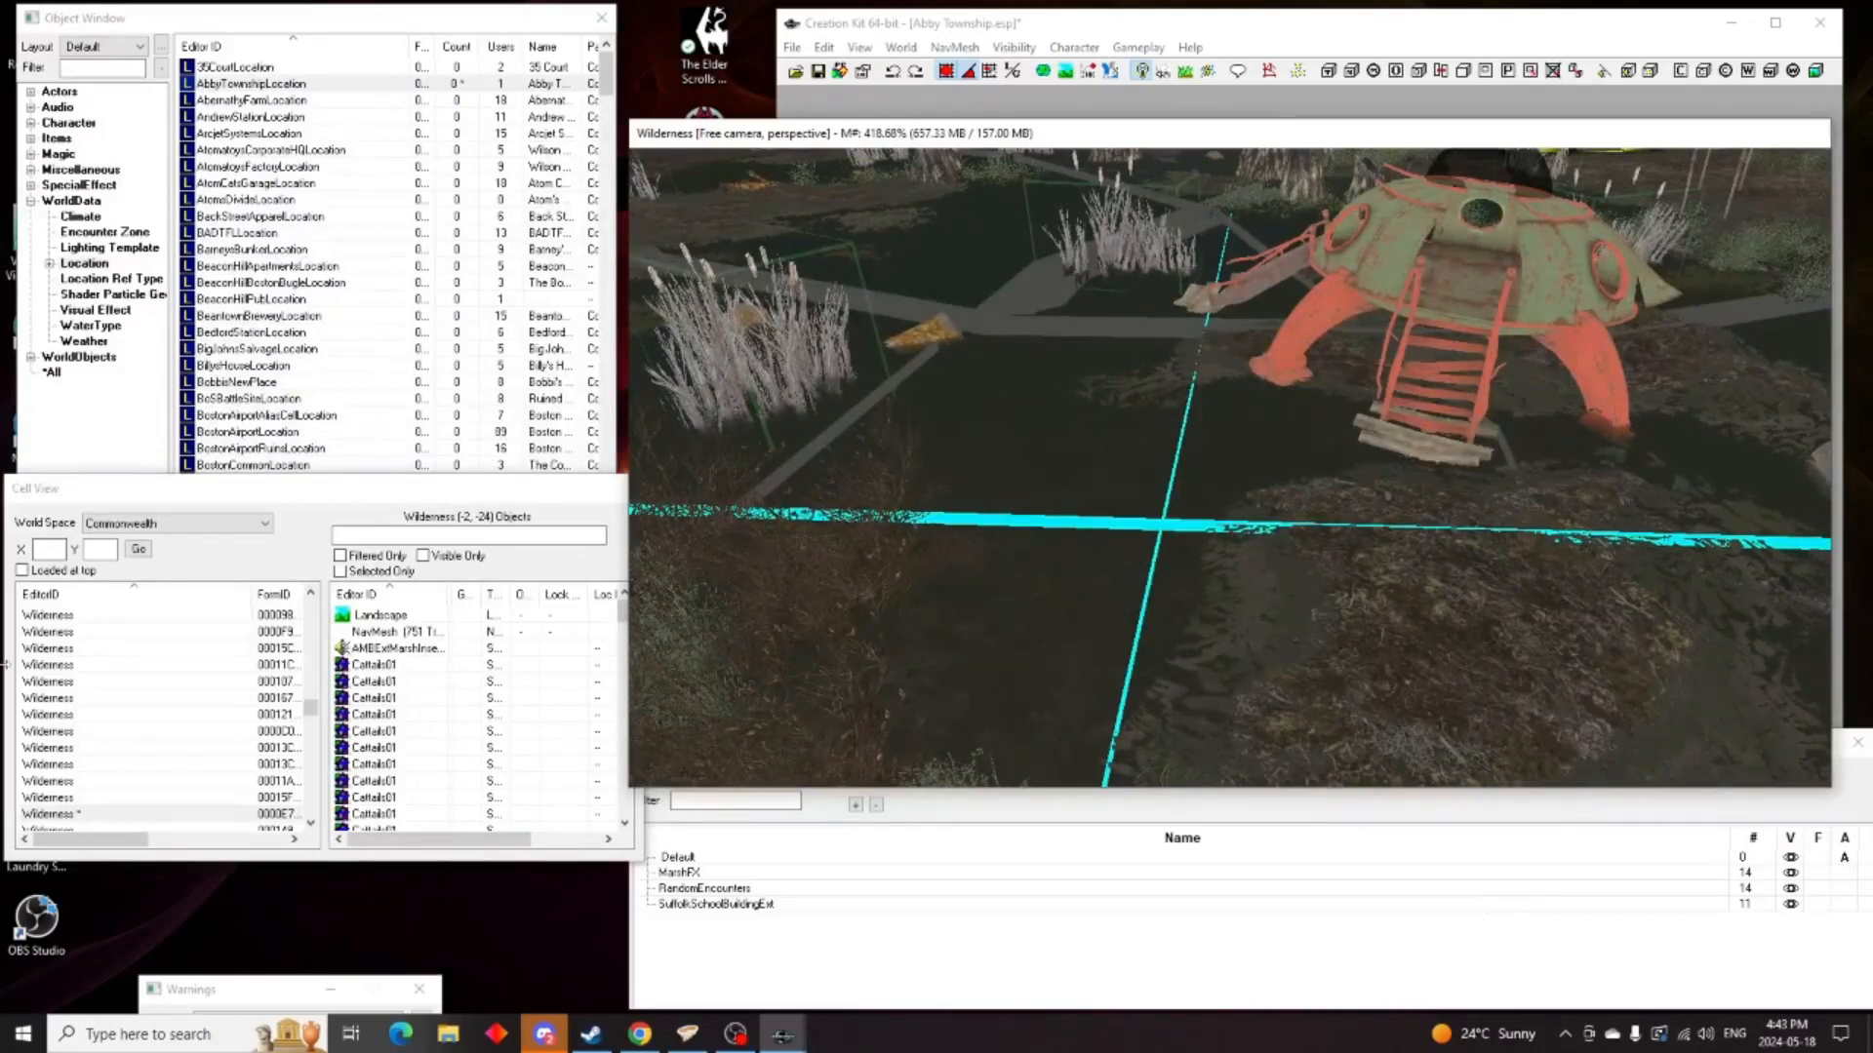
pyautogui.scroll(-1, 153, 711)
pyautogui.scroll(-1, 154, 711)
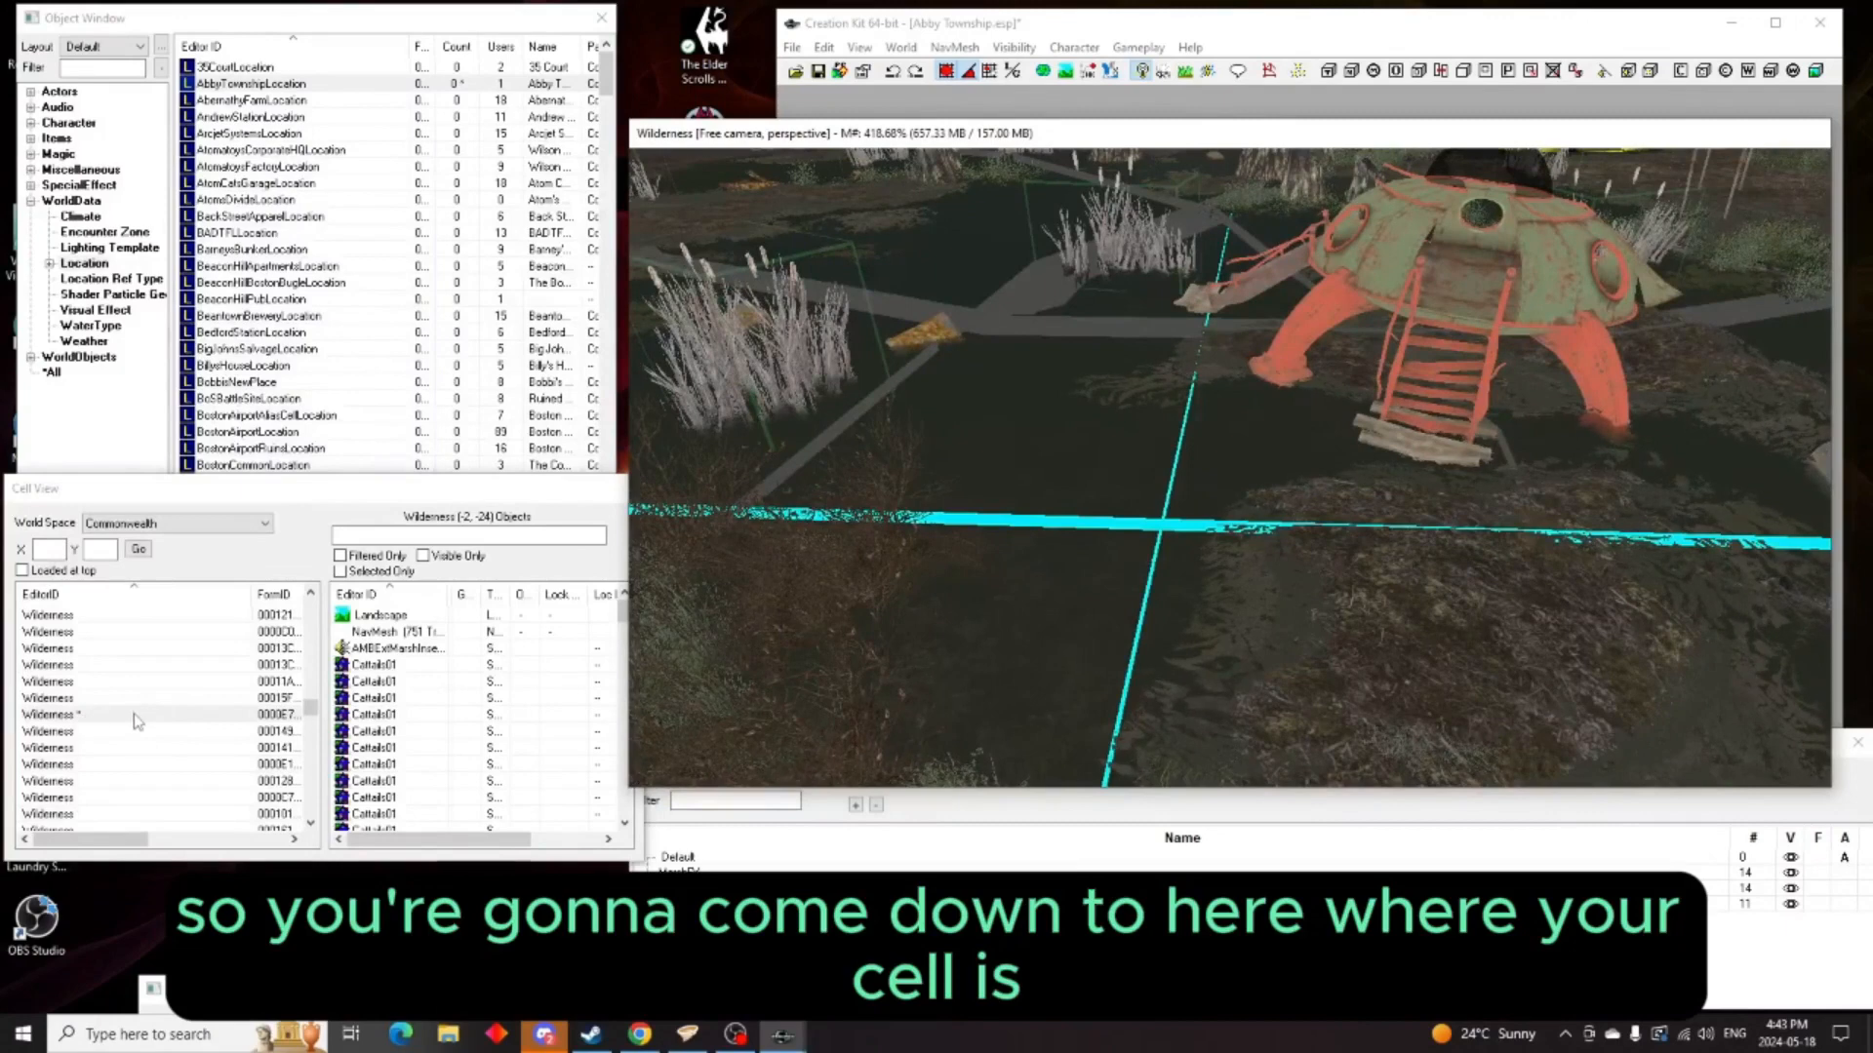
# Rename the Editor ID of Wilderness cell (-2, -24) to AbbyTownshipExt01
pyautogui.click(59, 715)
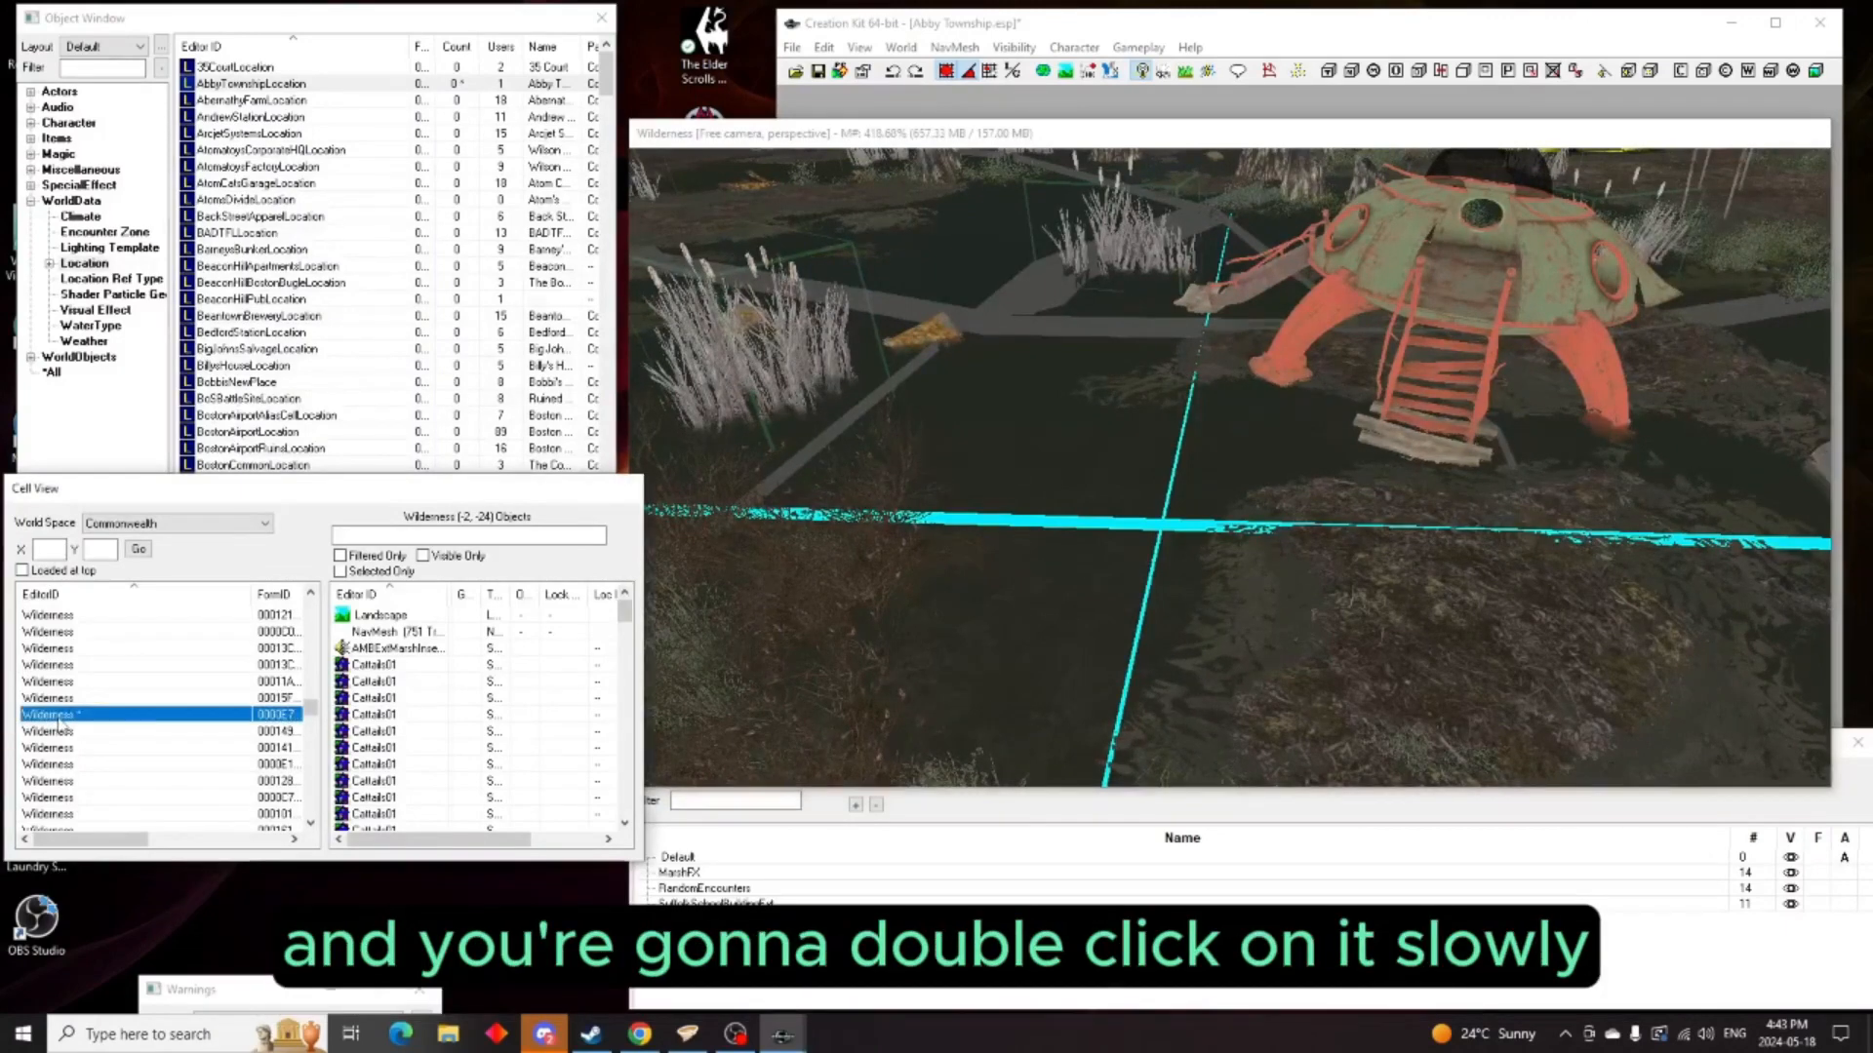
pyautogui.click(60, 717)
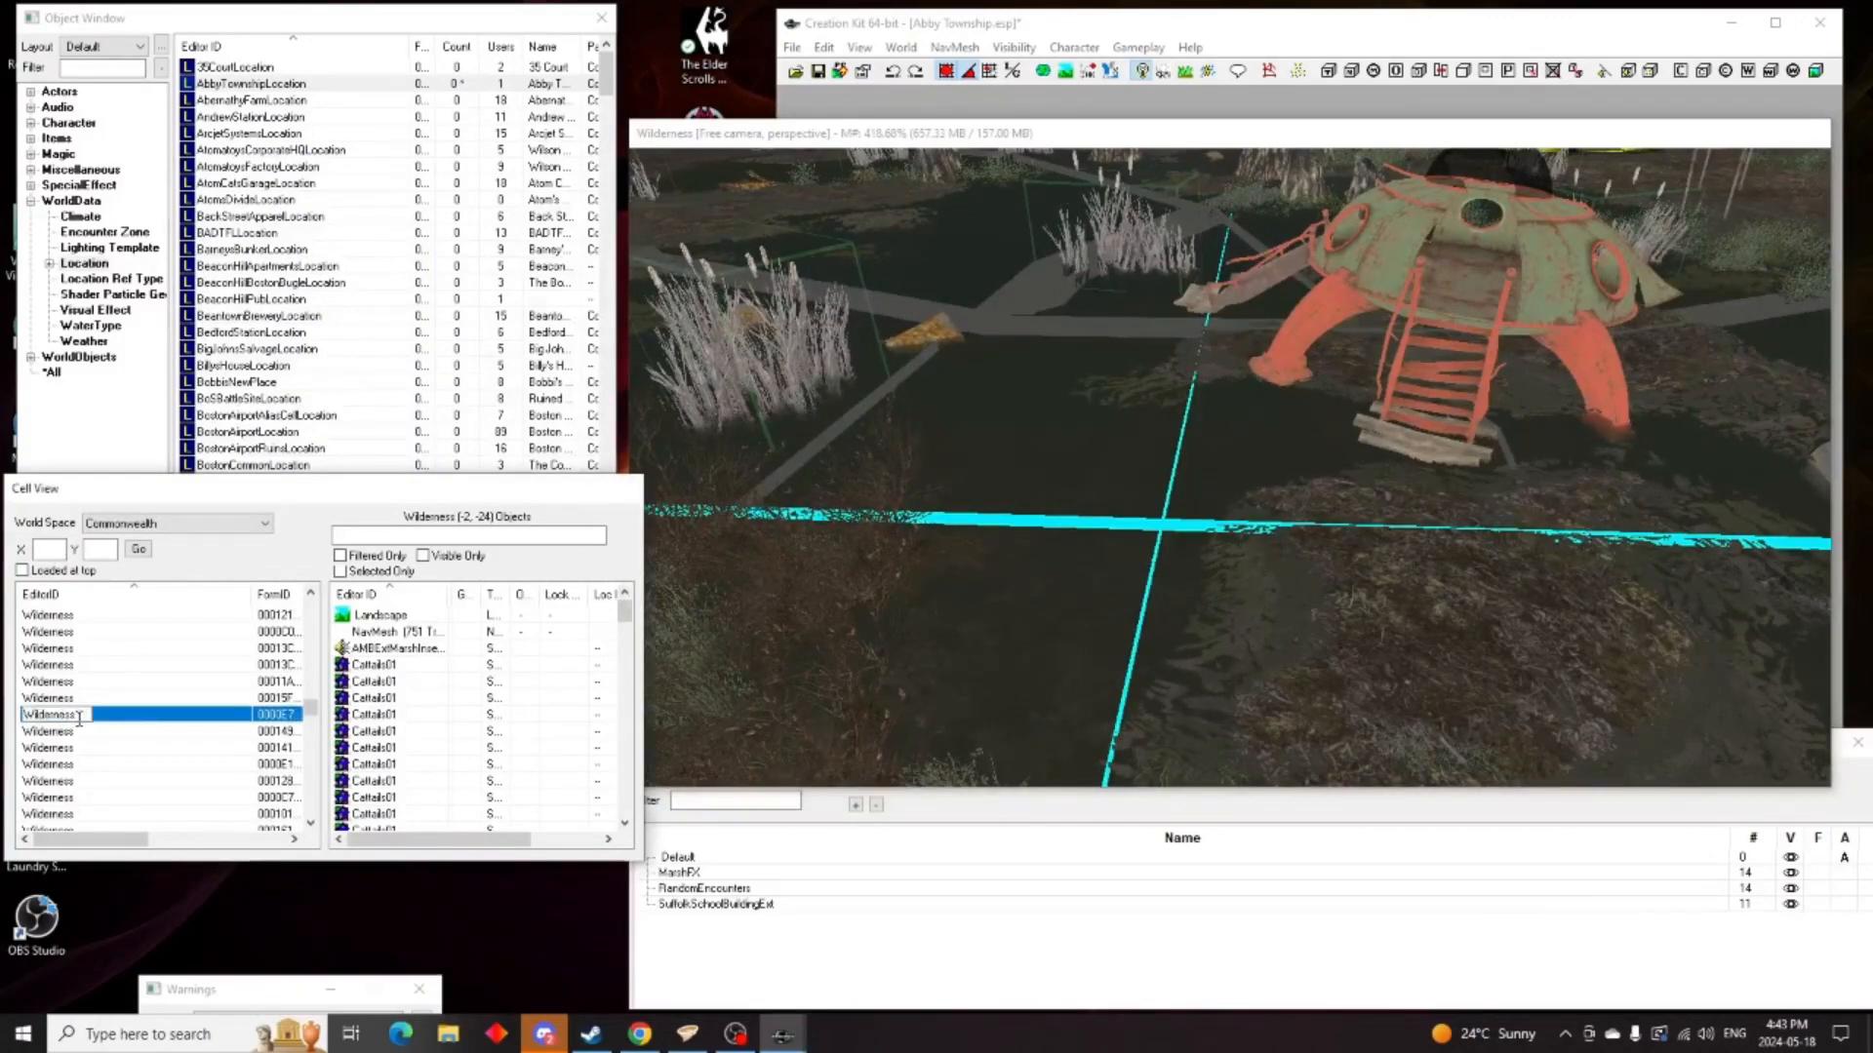
pyautogui.moveTo(79, 719); pyautogui.dragTo(8, 718)
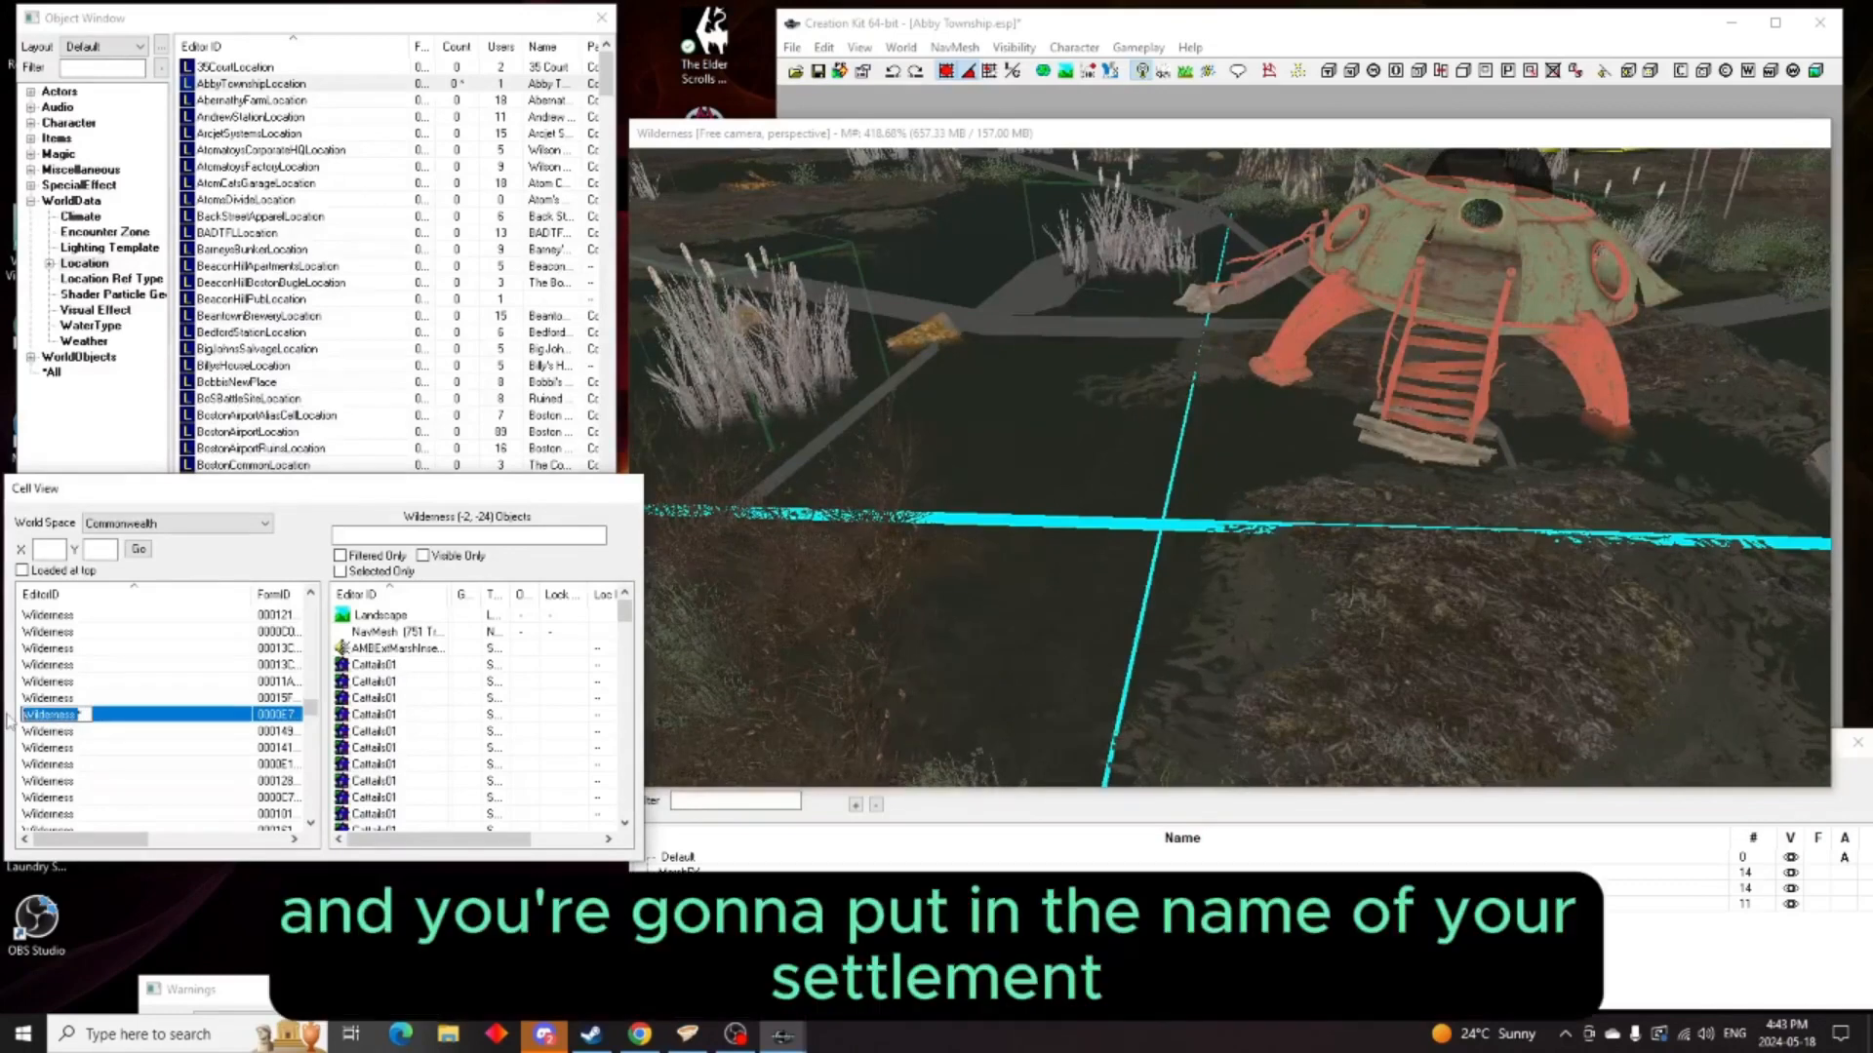
pyautogui.write('Abb')
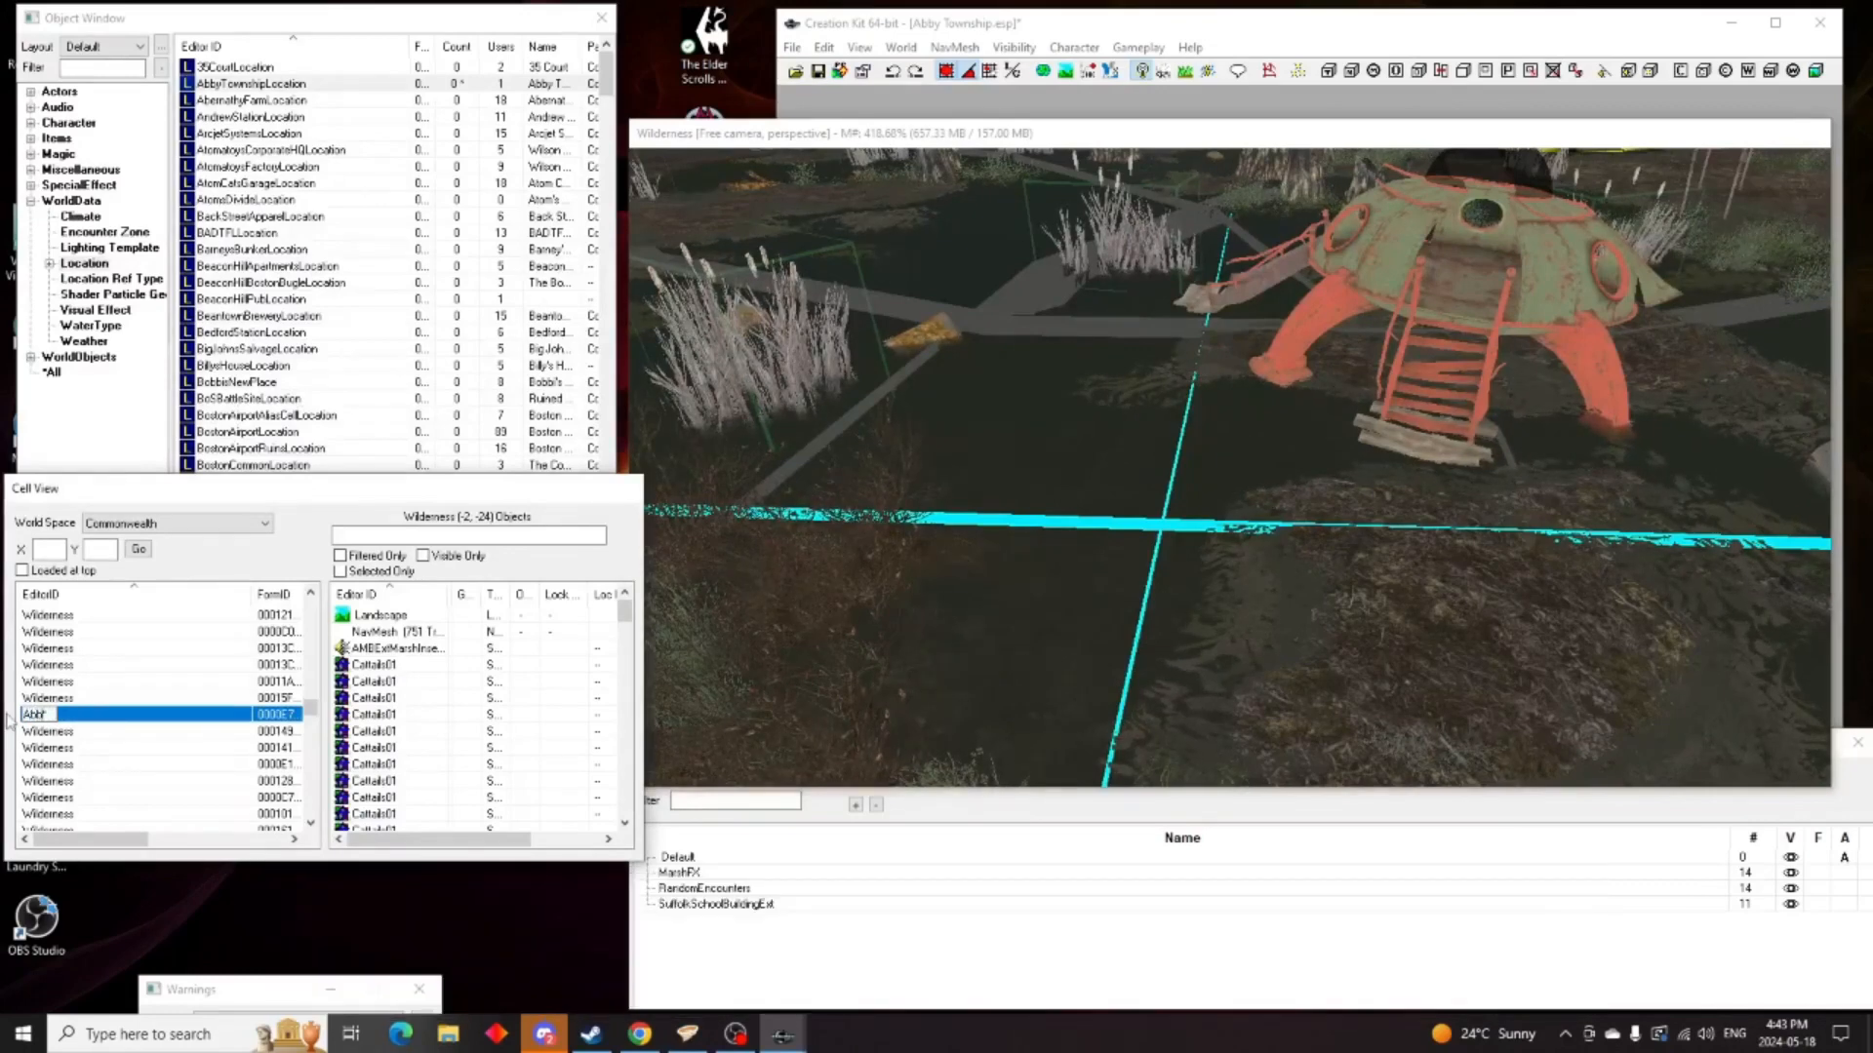
pyautogui.write('yT')
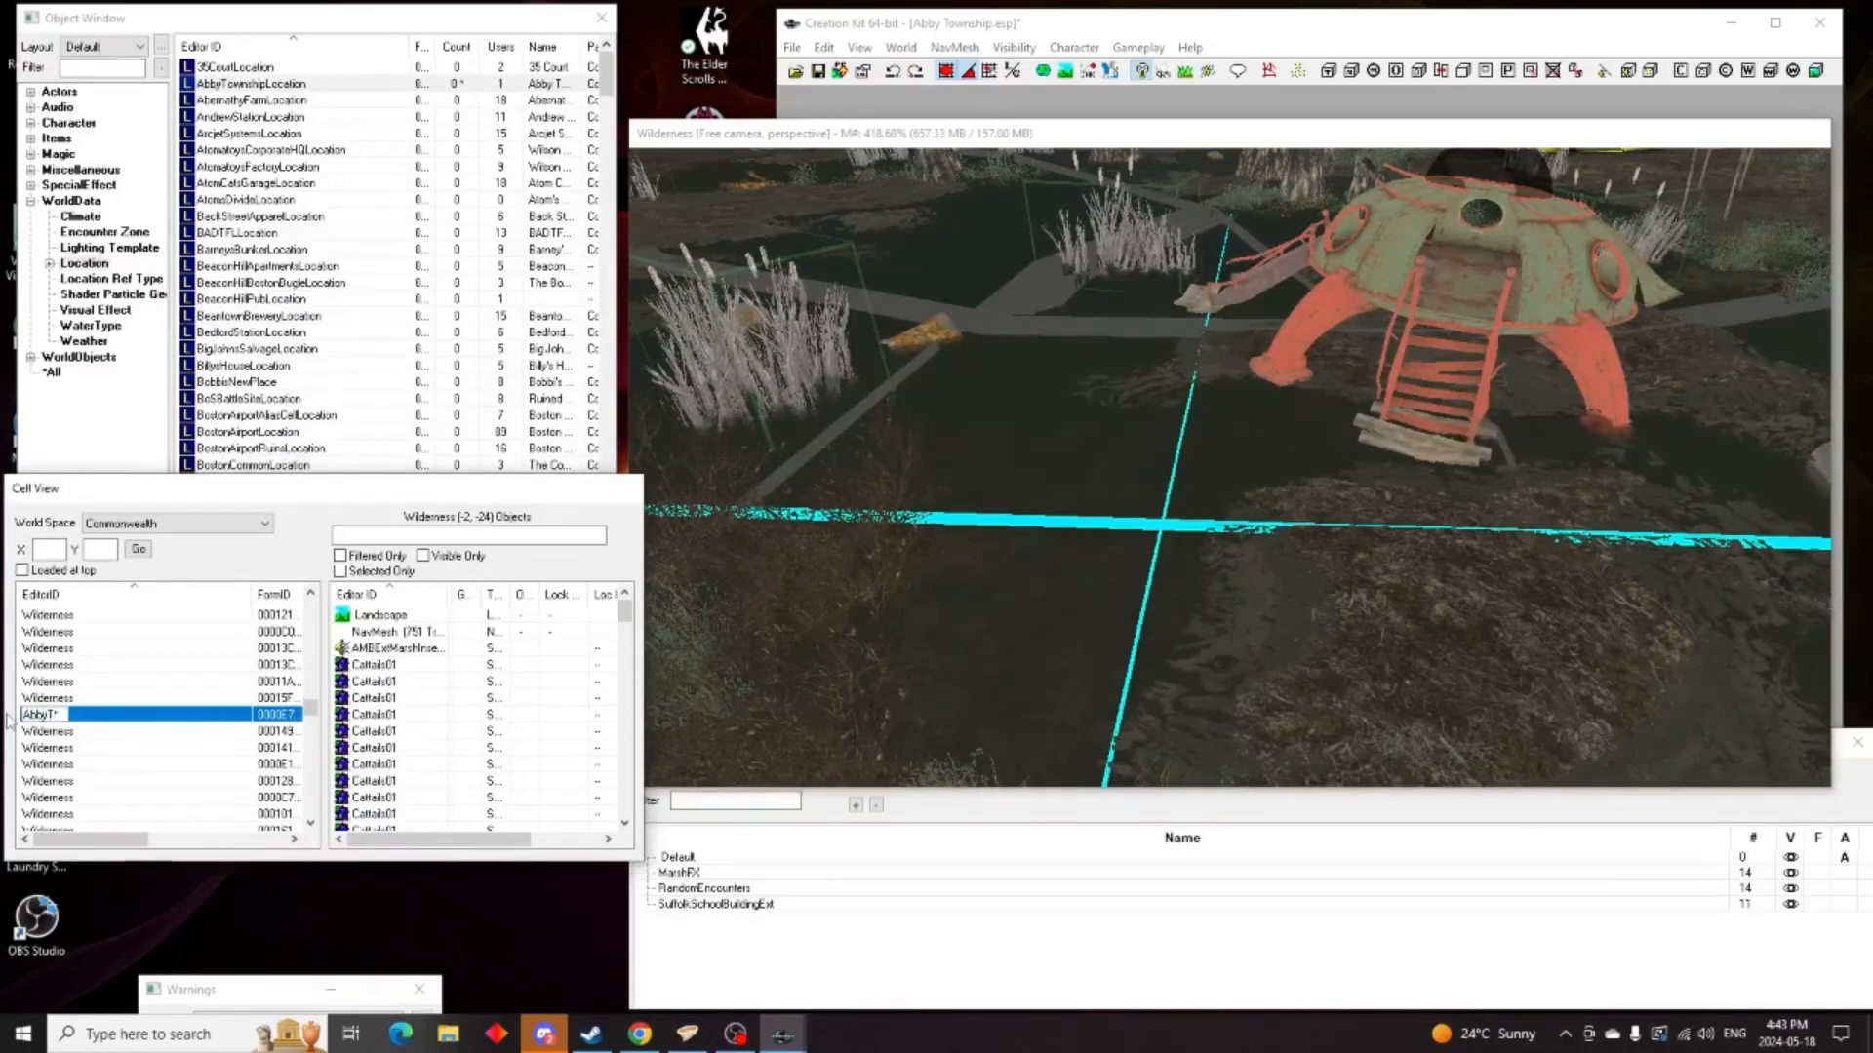
pyautogui.write('ownsh')
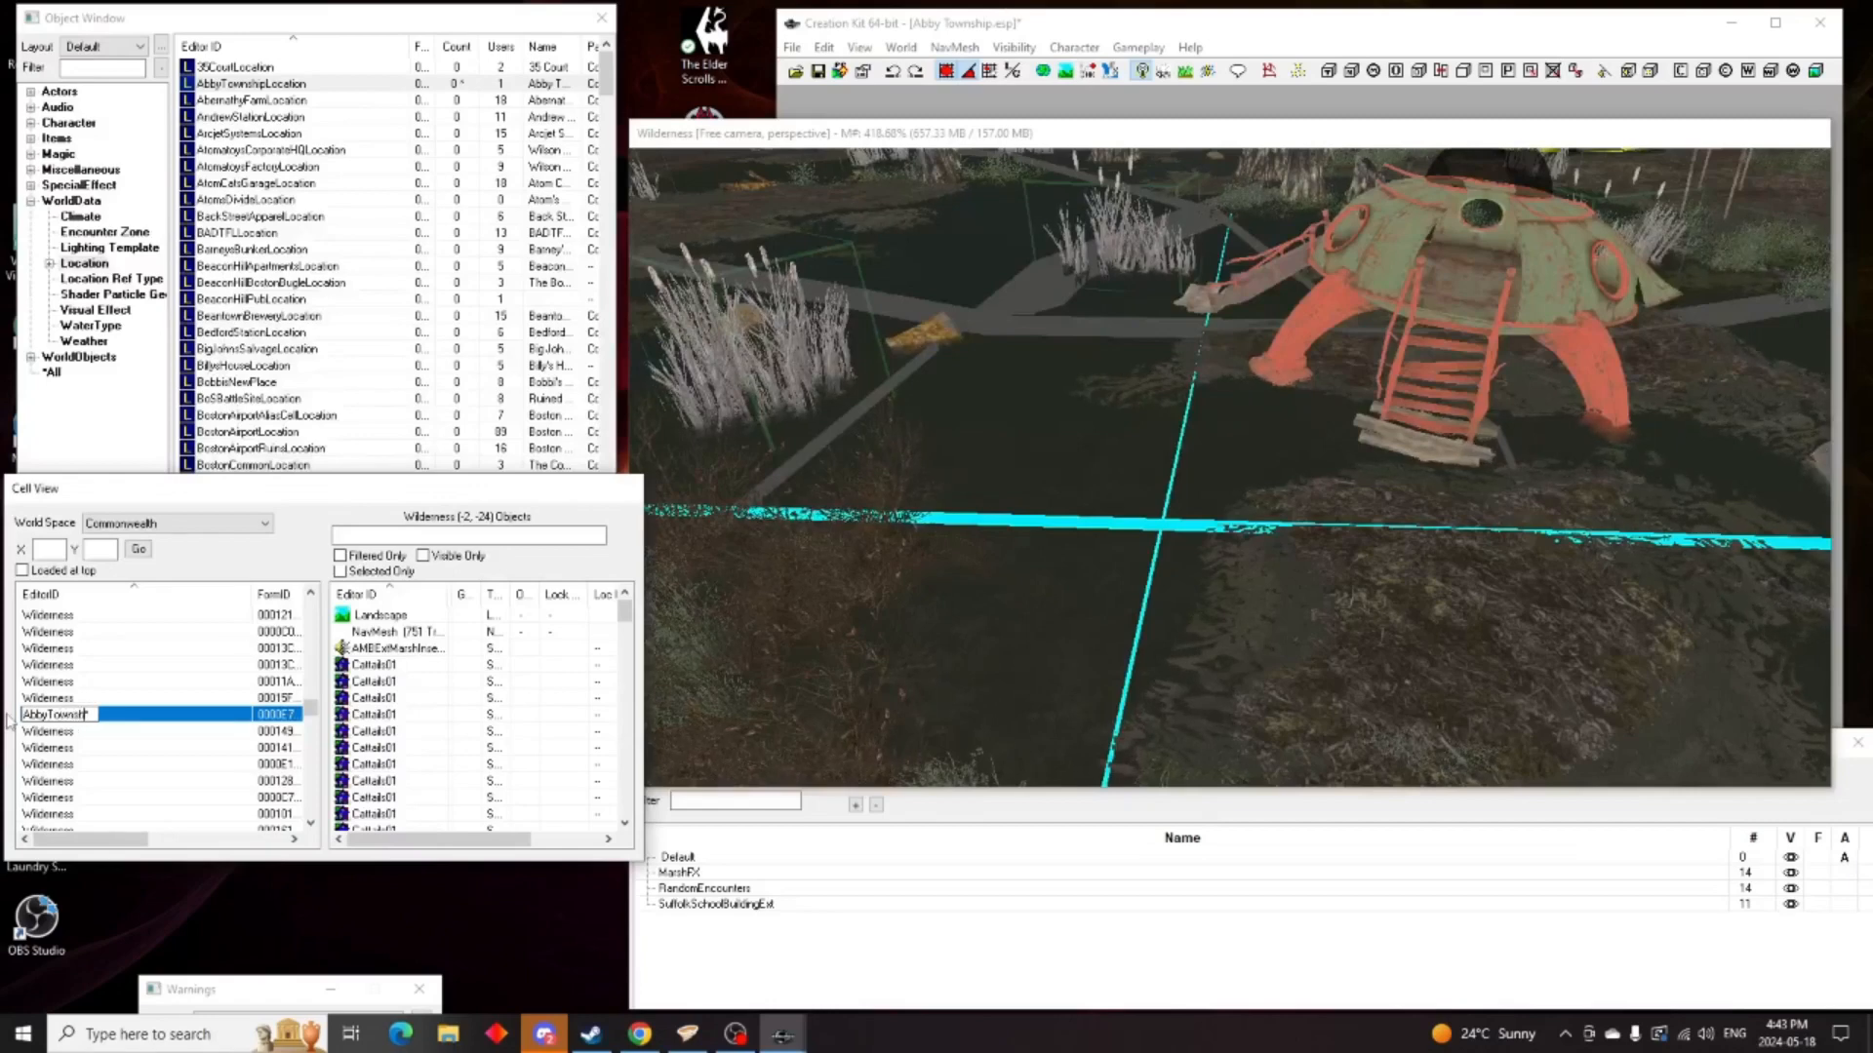
pyautogui.write('ipExt')
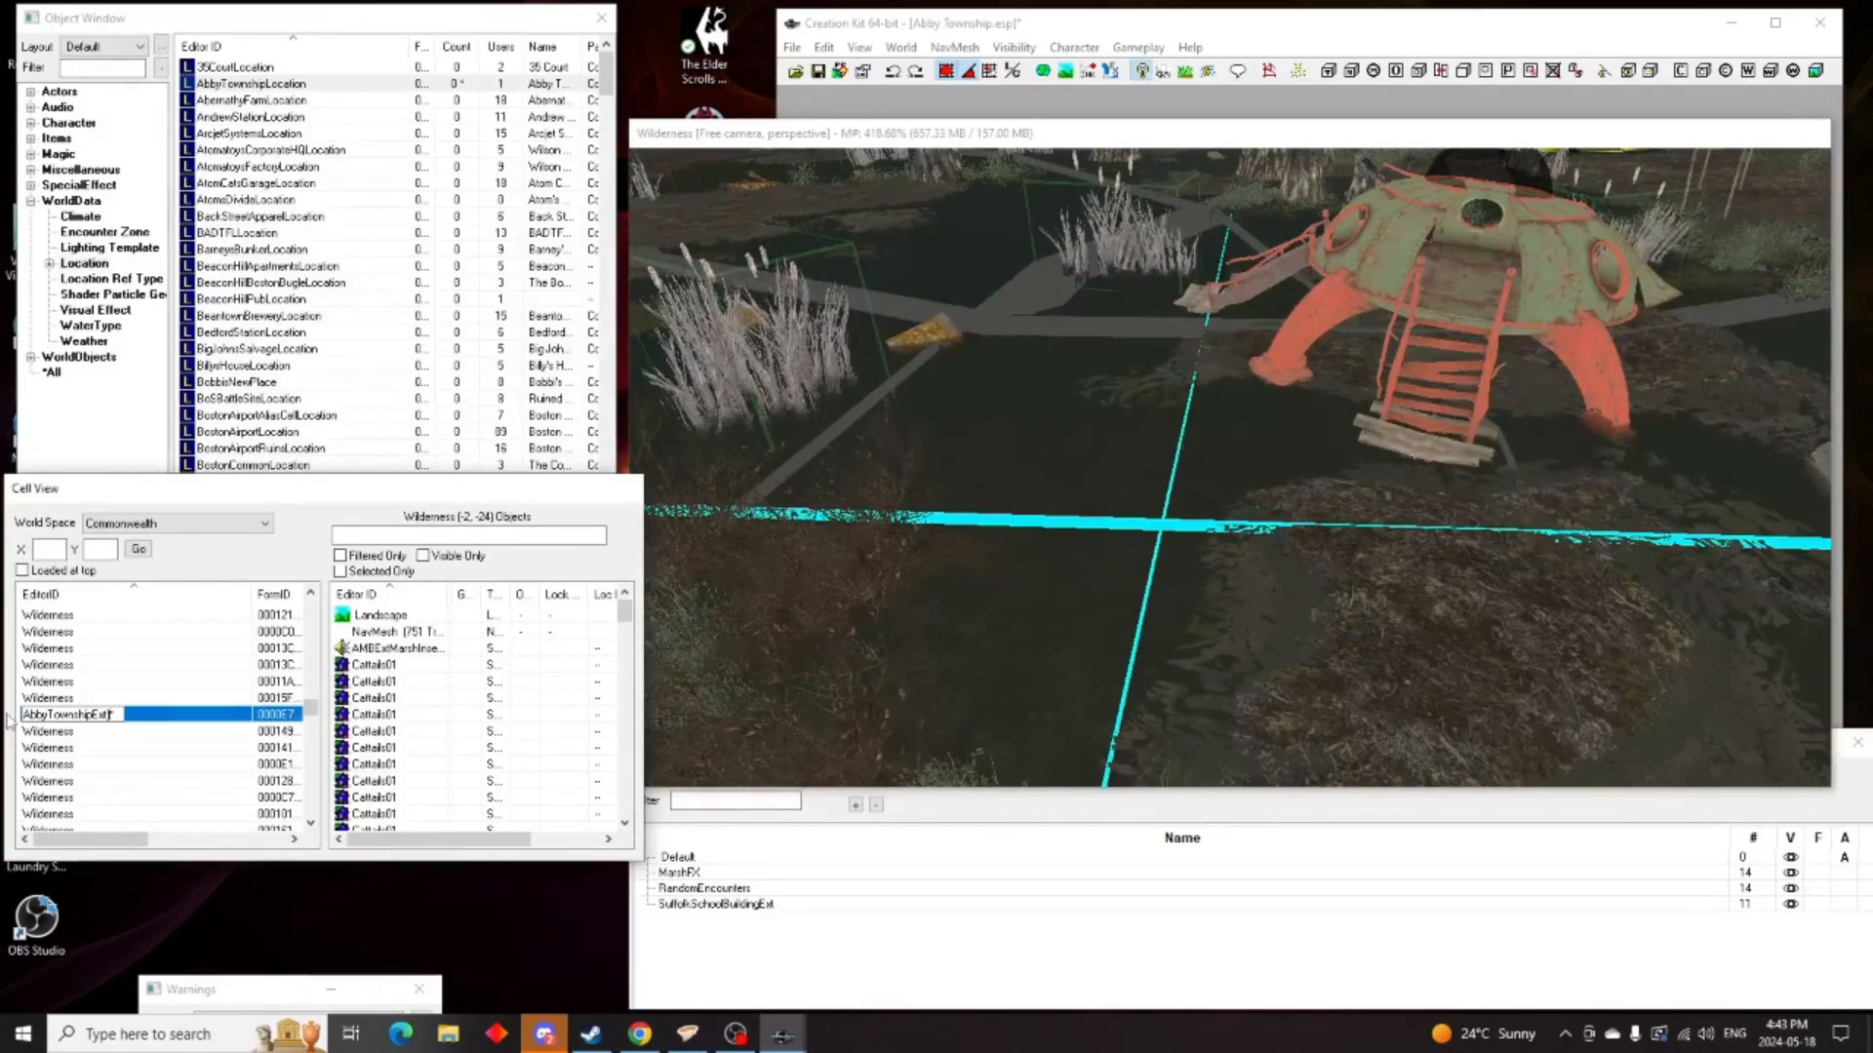
pyautogui.write('l')
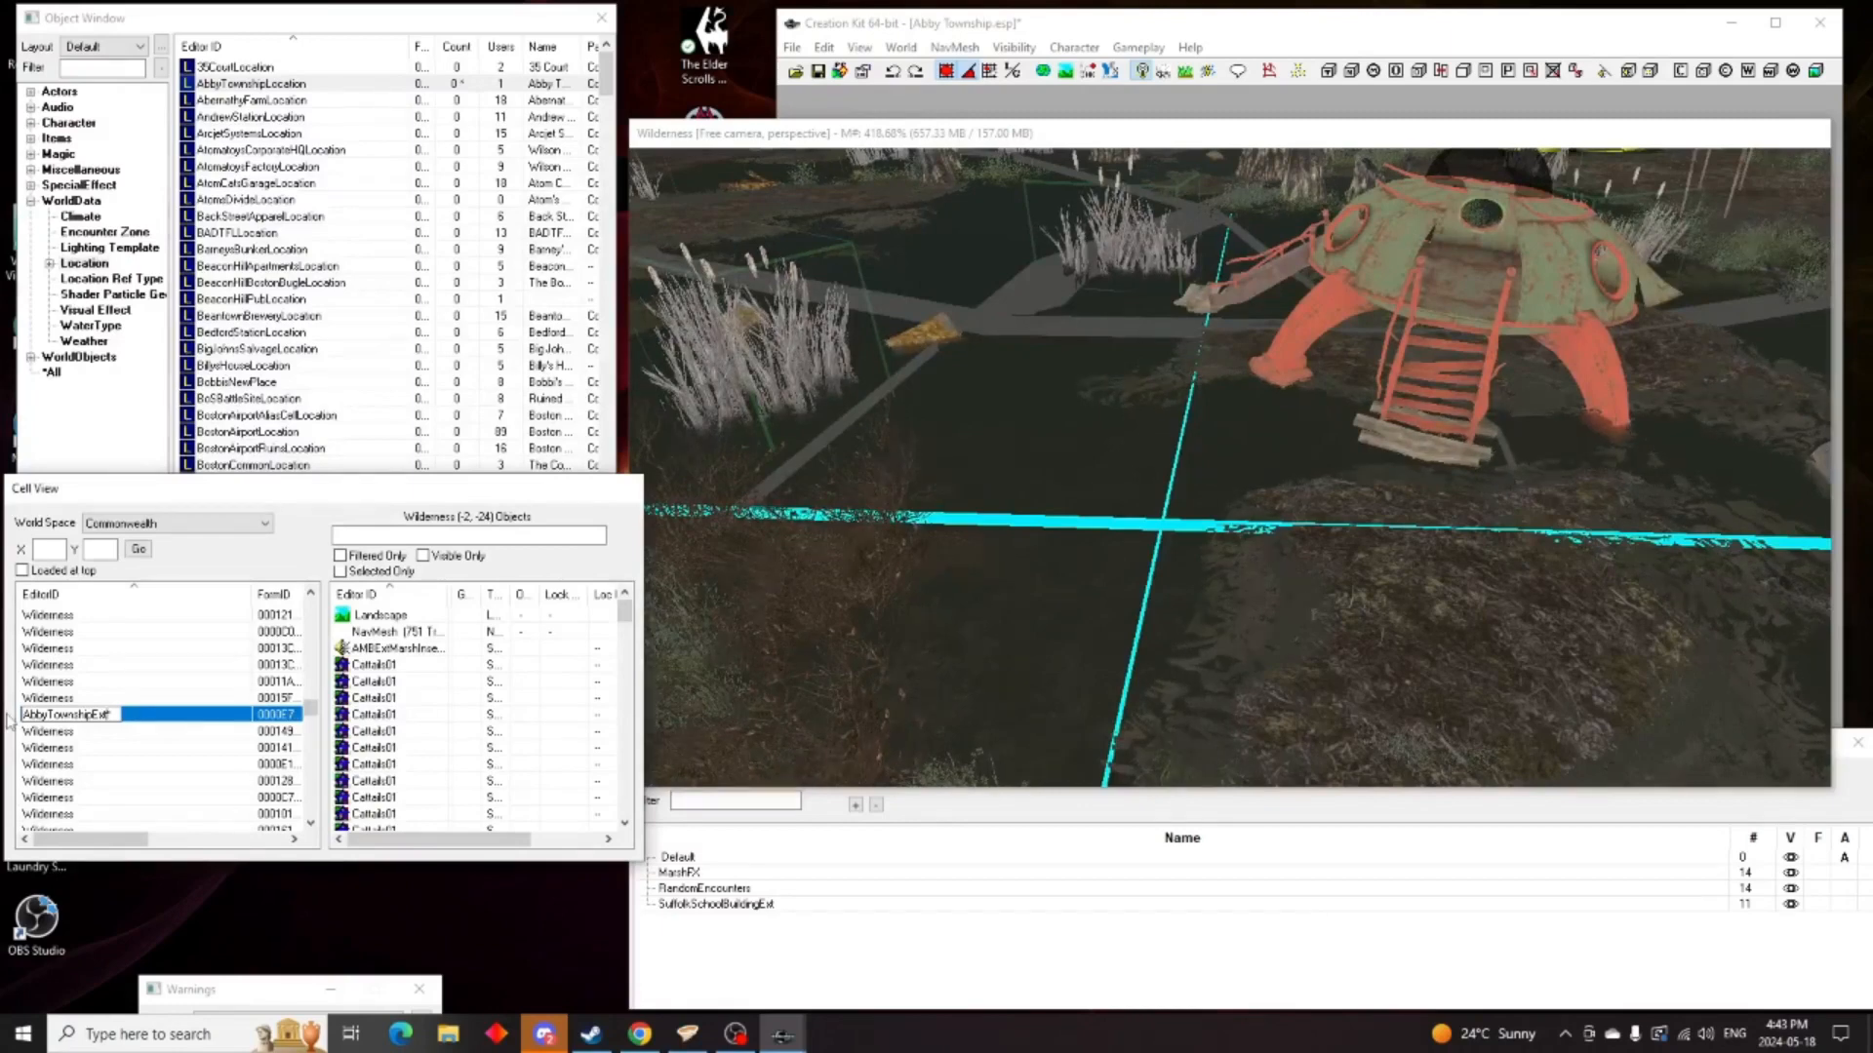
pyautogui.write('01')
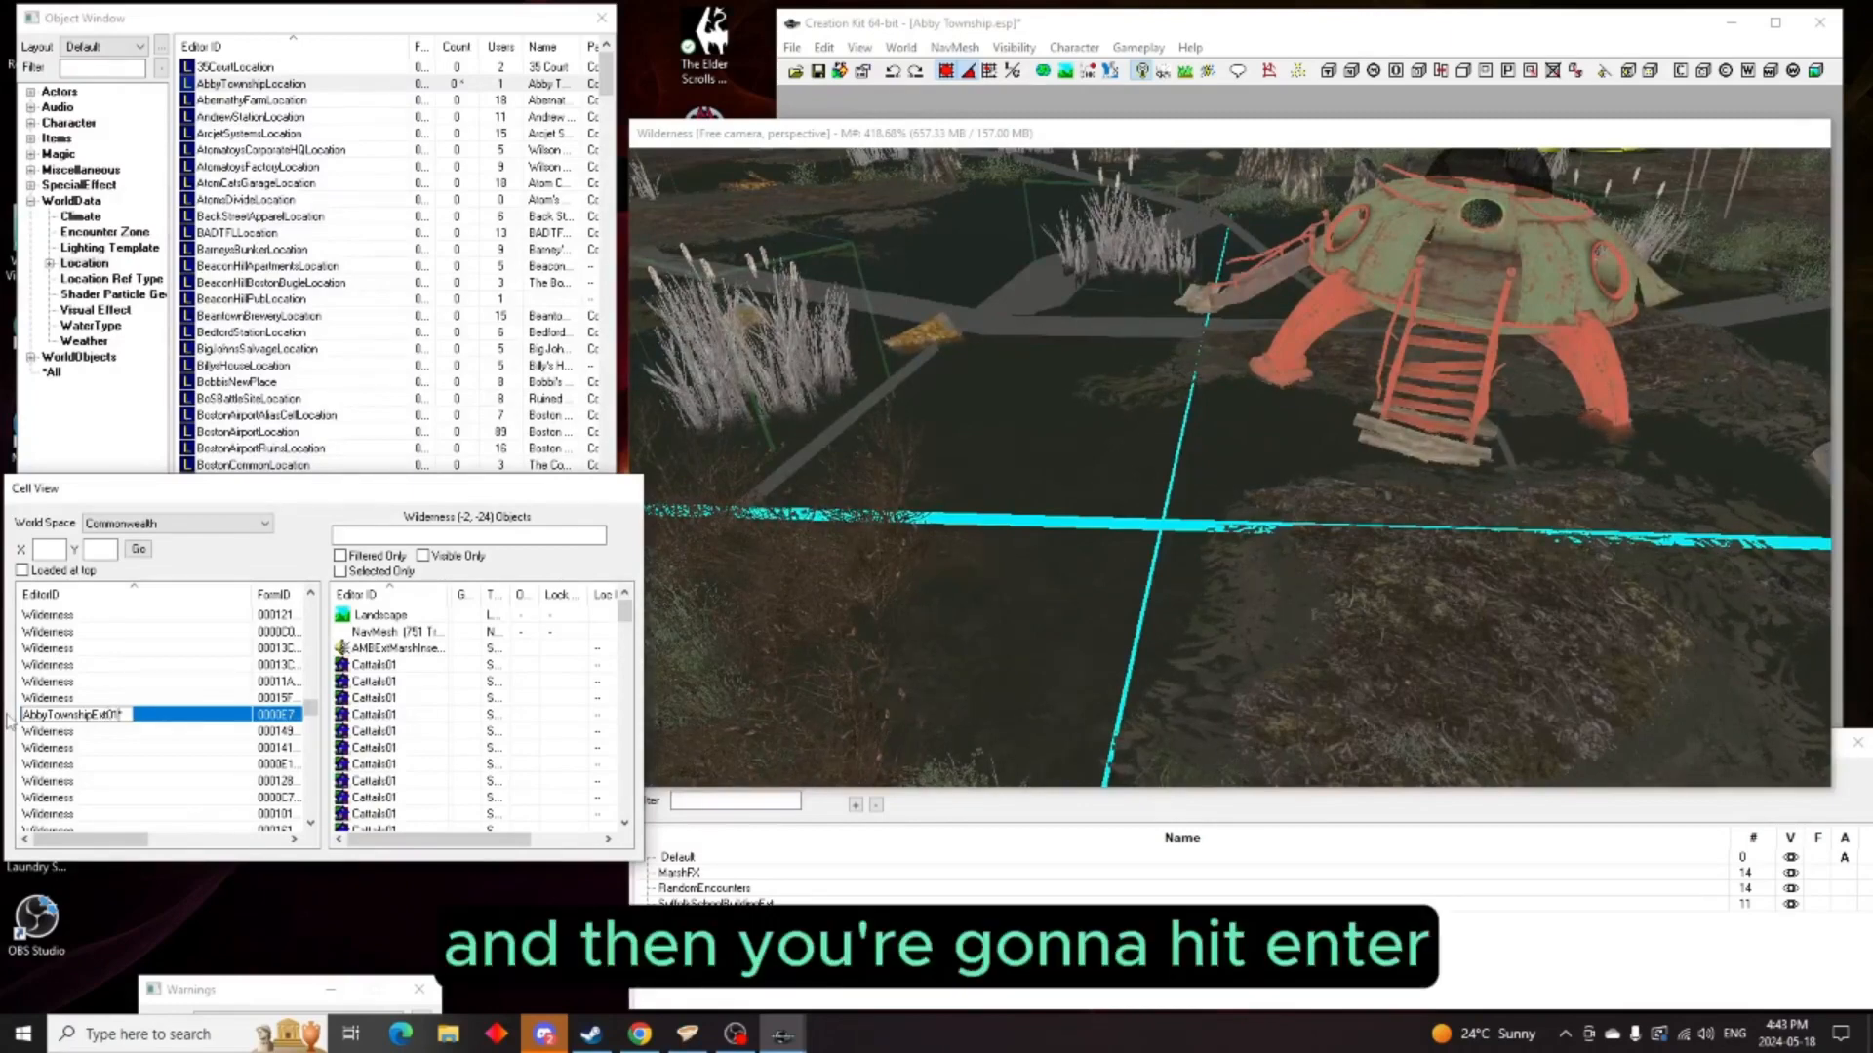
pyautogui.press('Return')
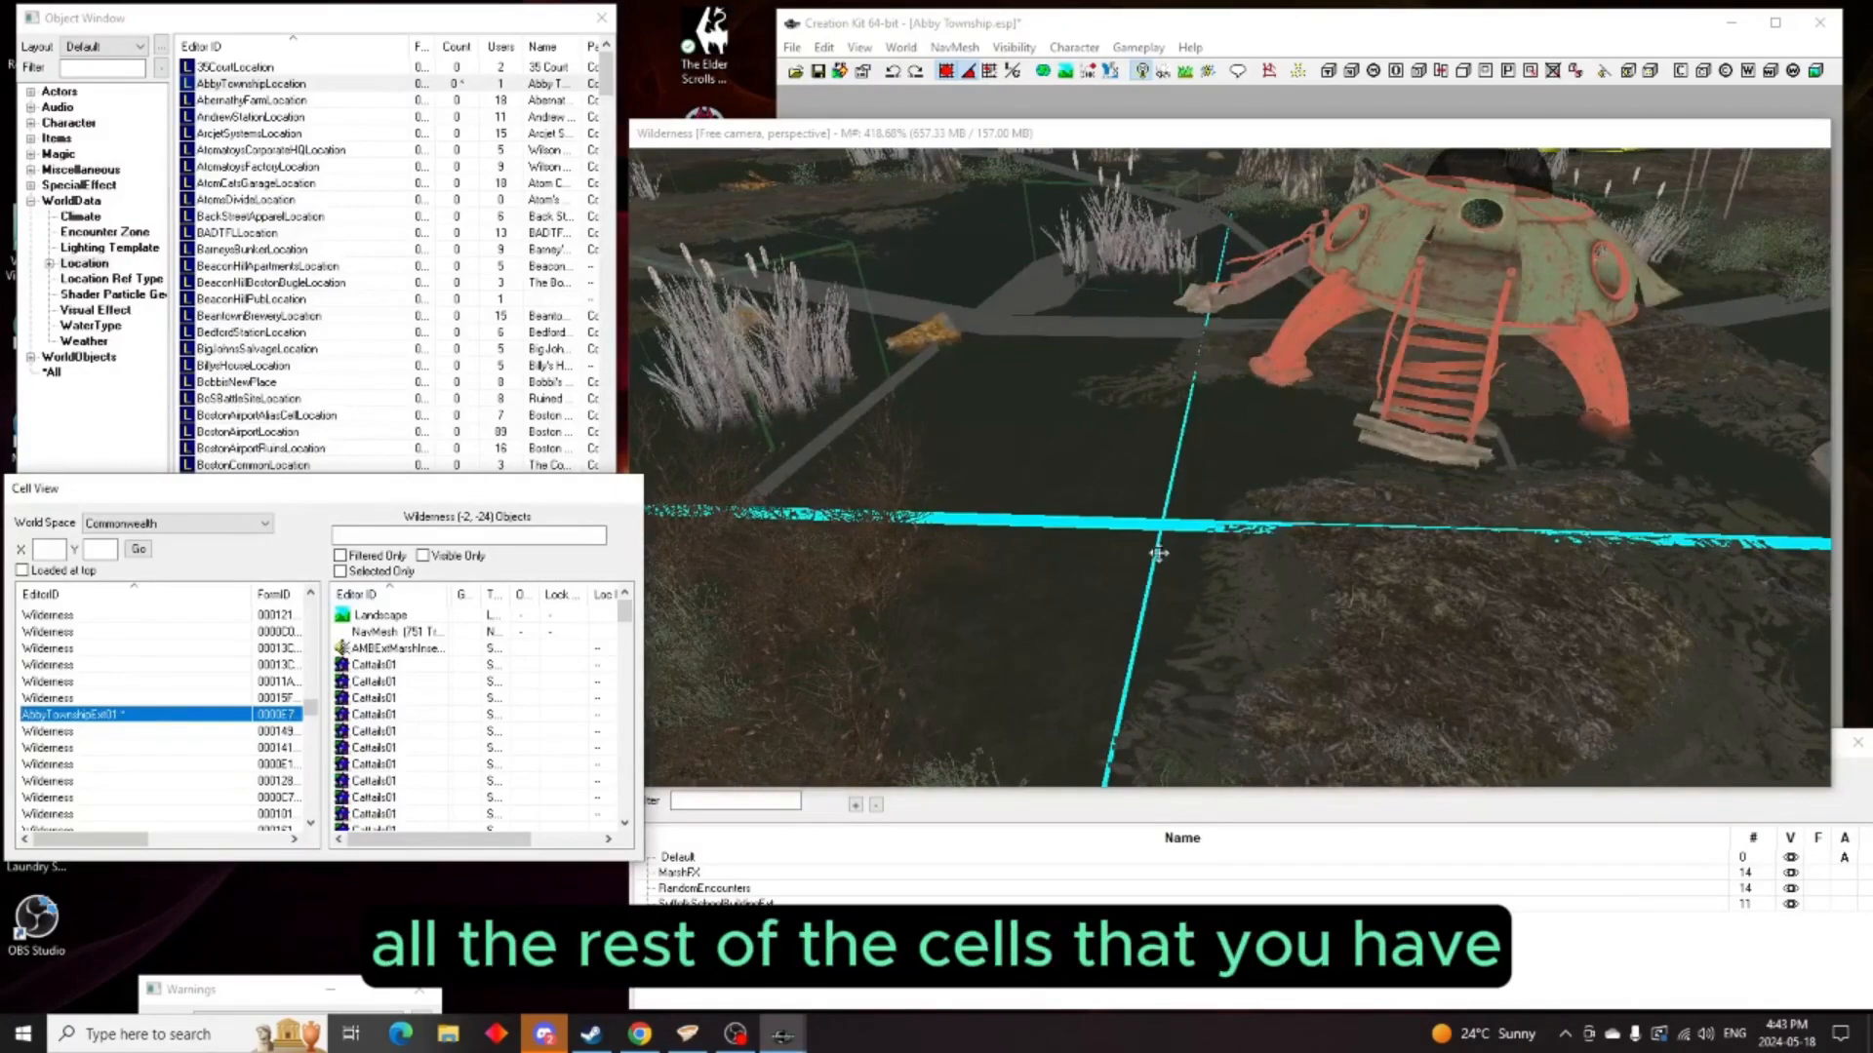
# Make Wilderness cell (-2, -25) the current cell and rename its Editor ID to AbbyTownshipExt02
pyautogui.moveTo(1050, 516); pyautogui.dragTo(1670, 576, button='middle')
pyautogui.moveTo(1242, 585); pyautogui.dragTo(1391, 576, button='middle')
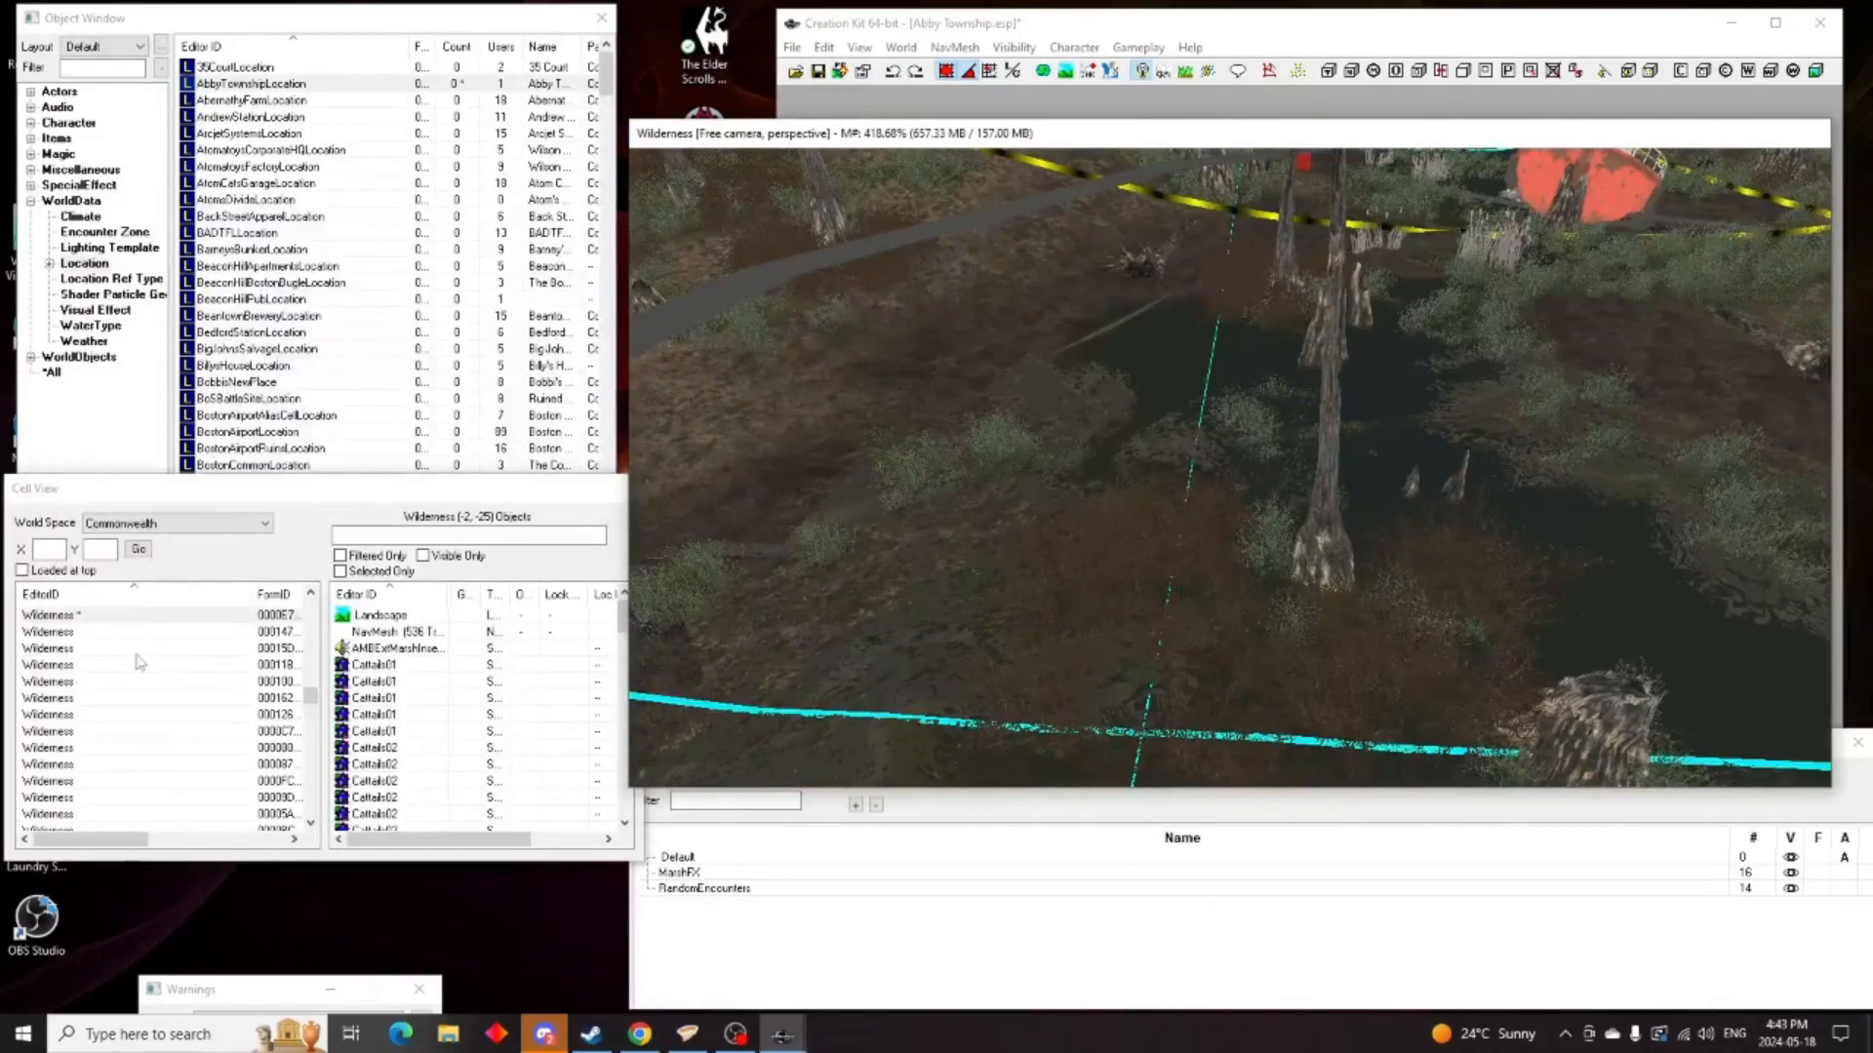
pyautogui.click(81, 618)
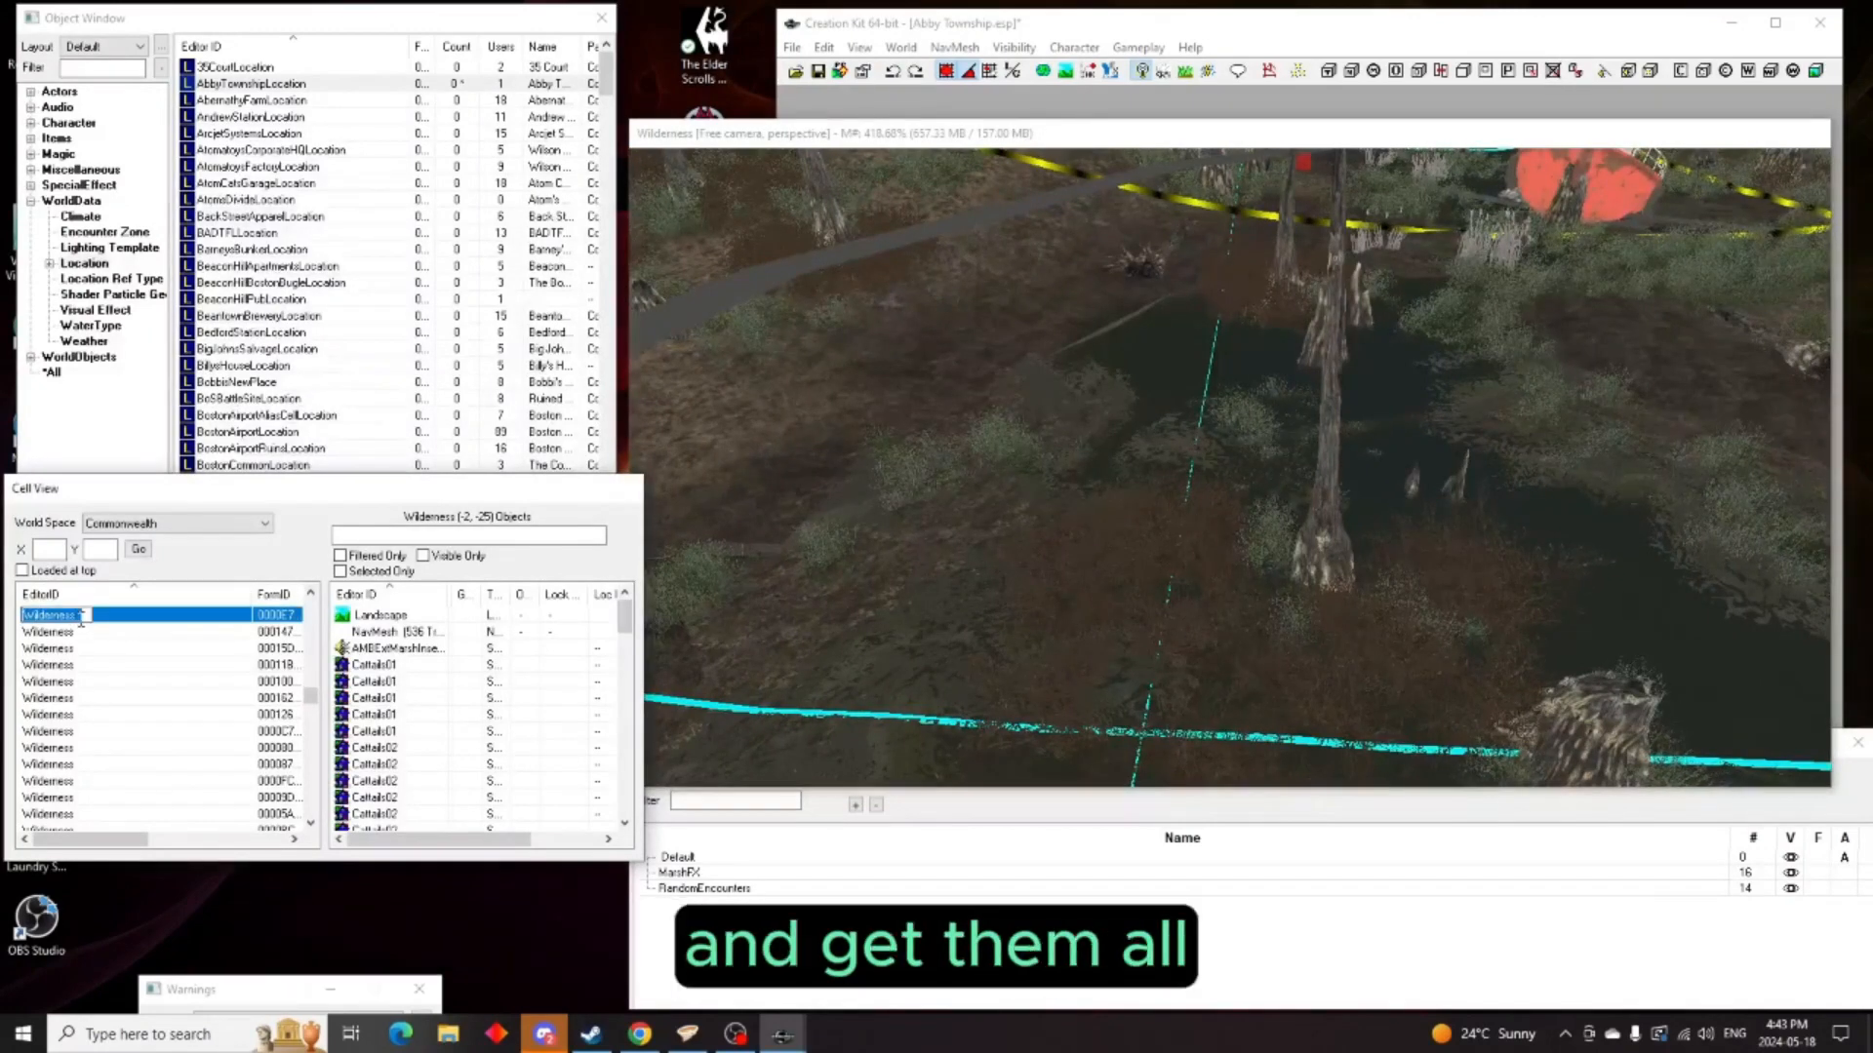
pyautogui.write('Abb')
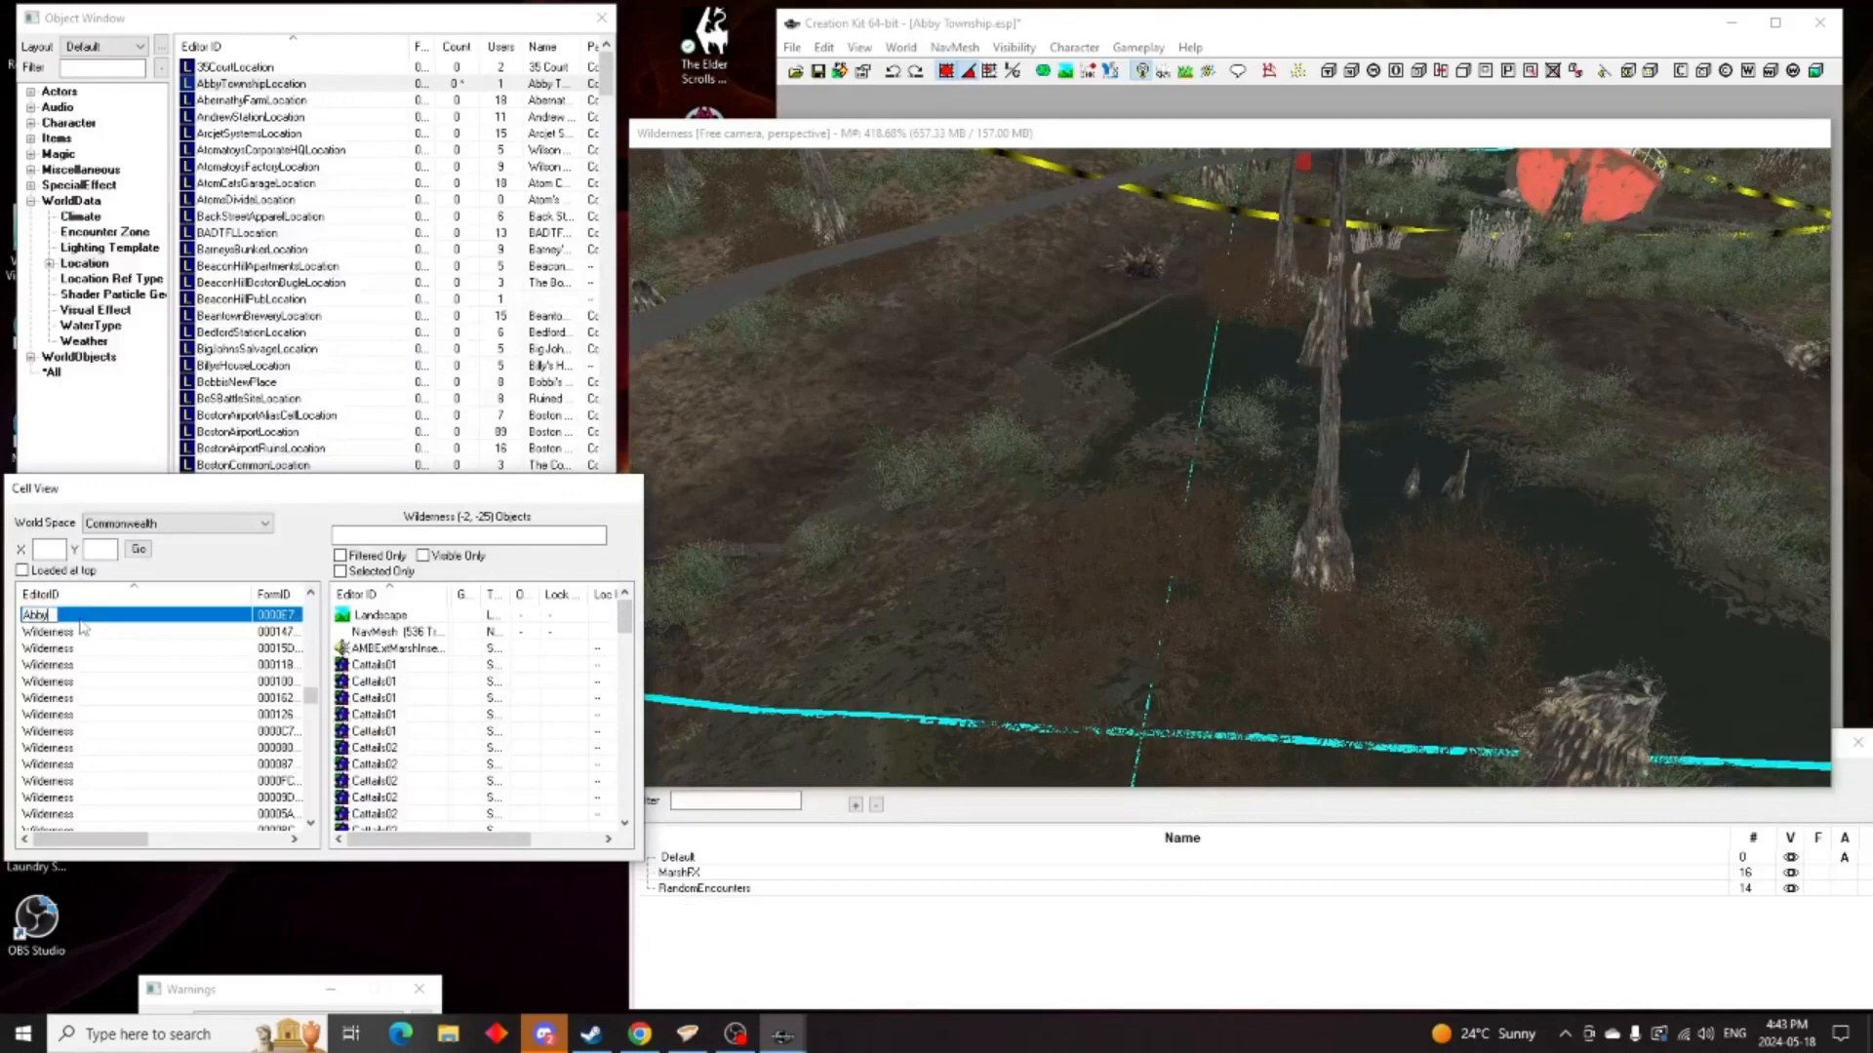
pyautogui.write('y')
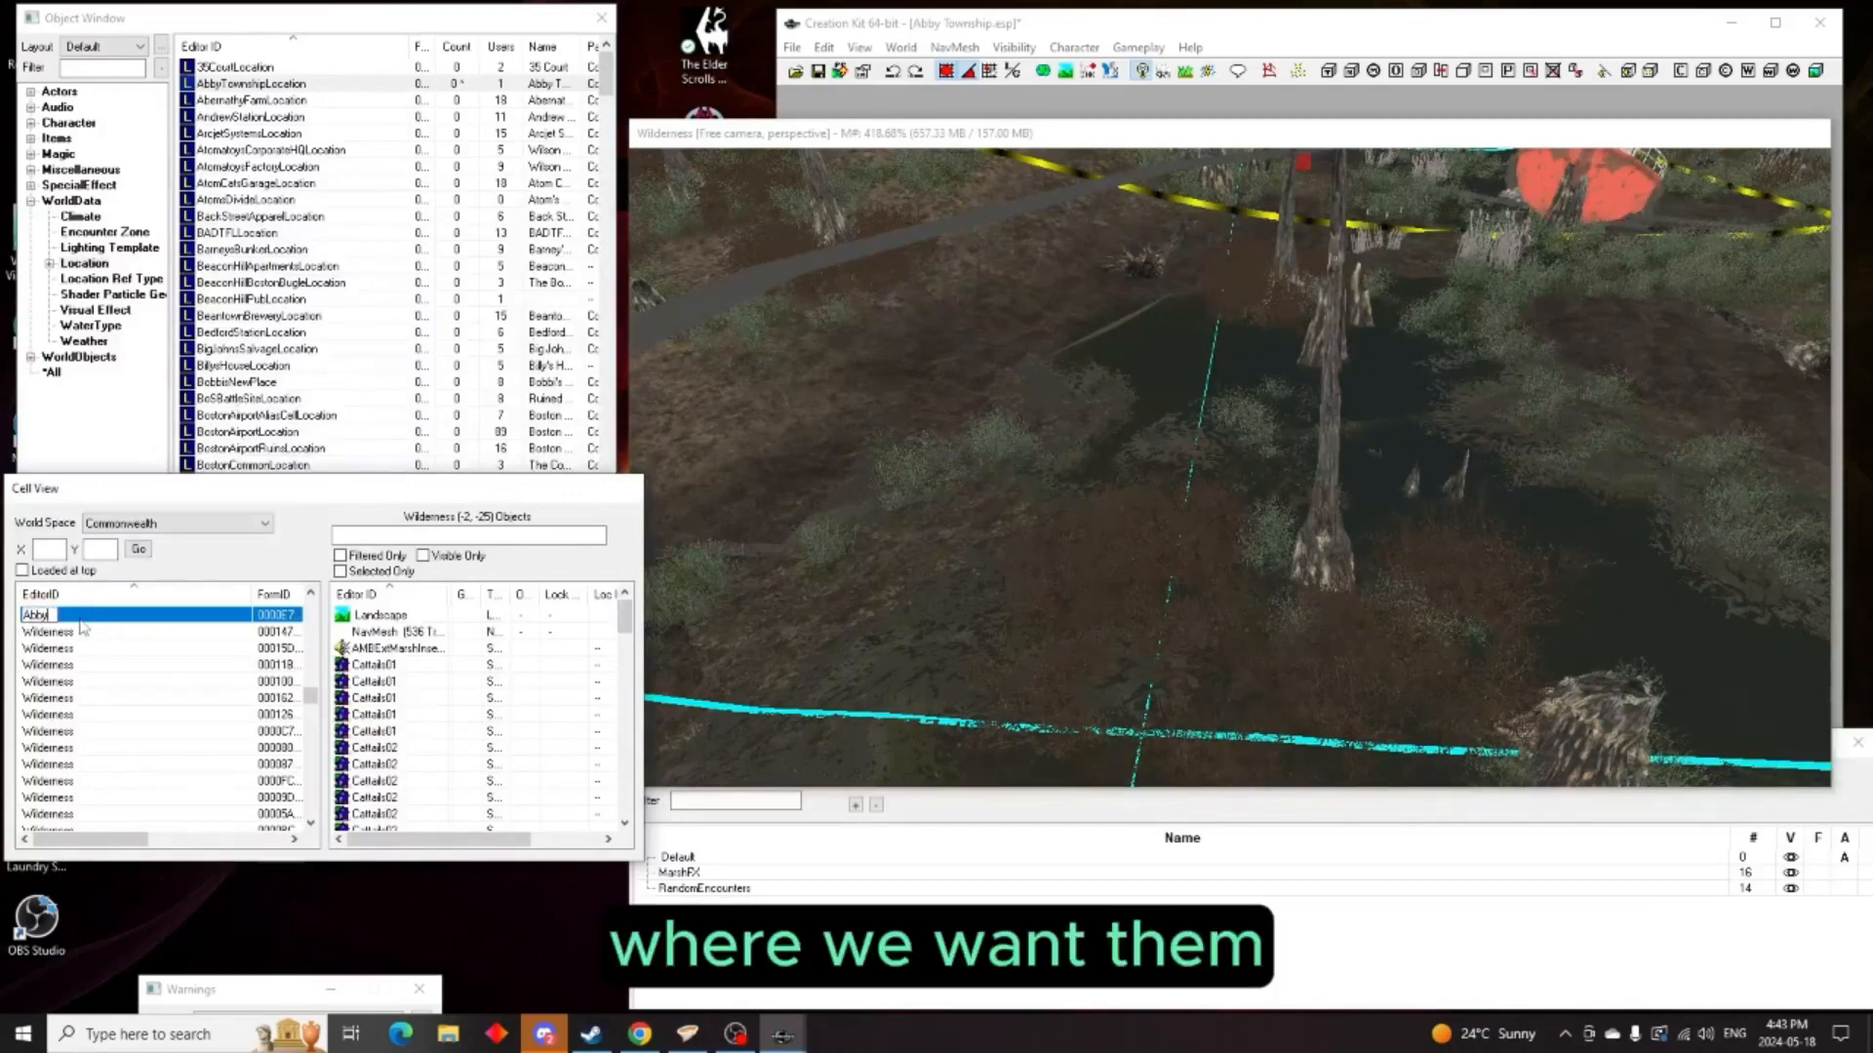
pyautogui.write('Tow')
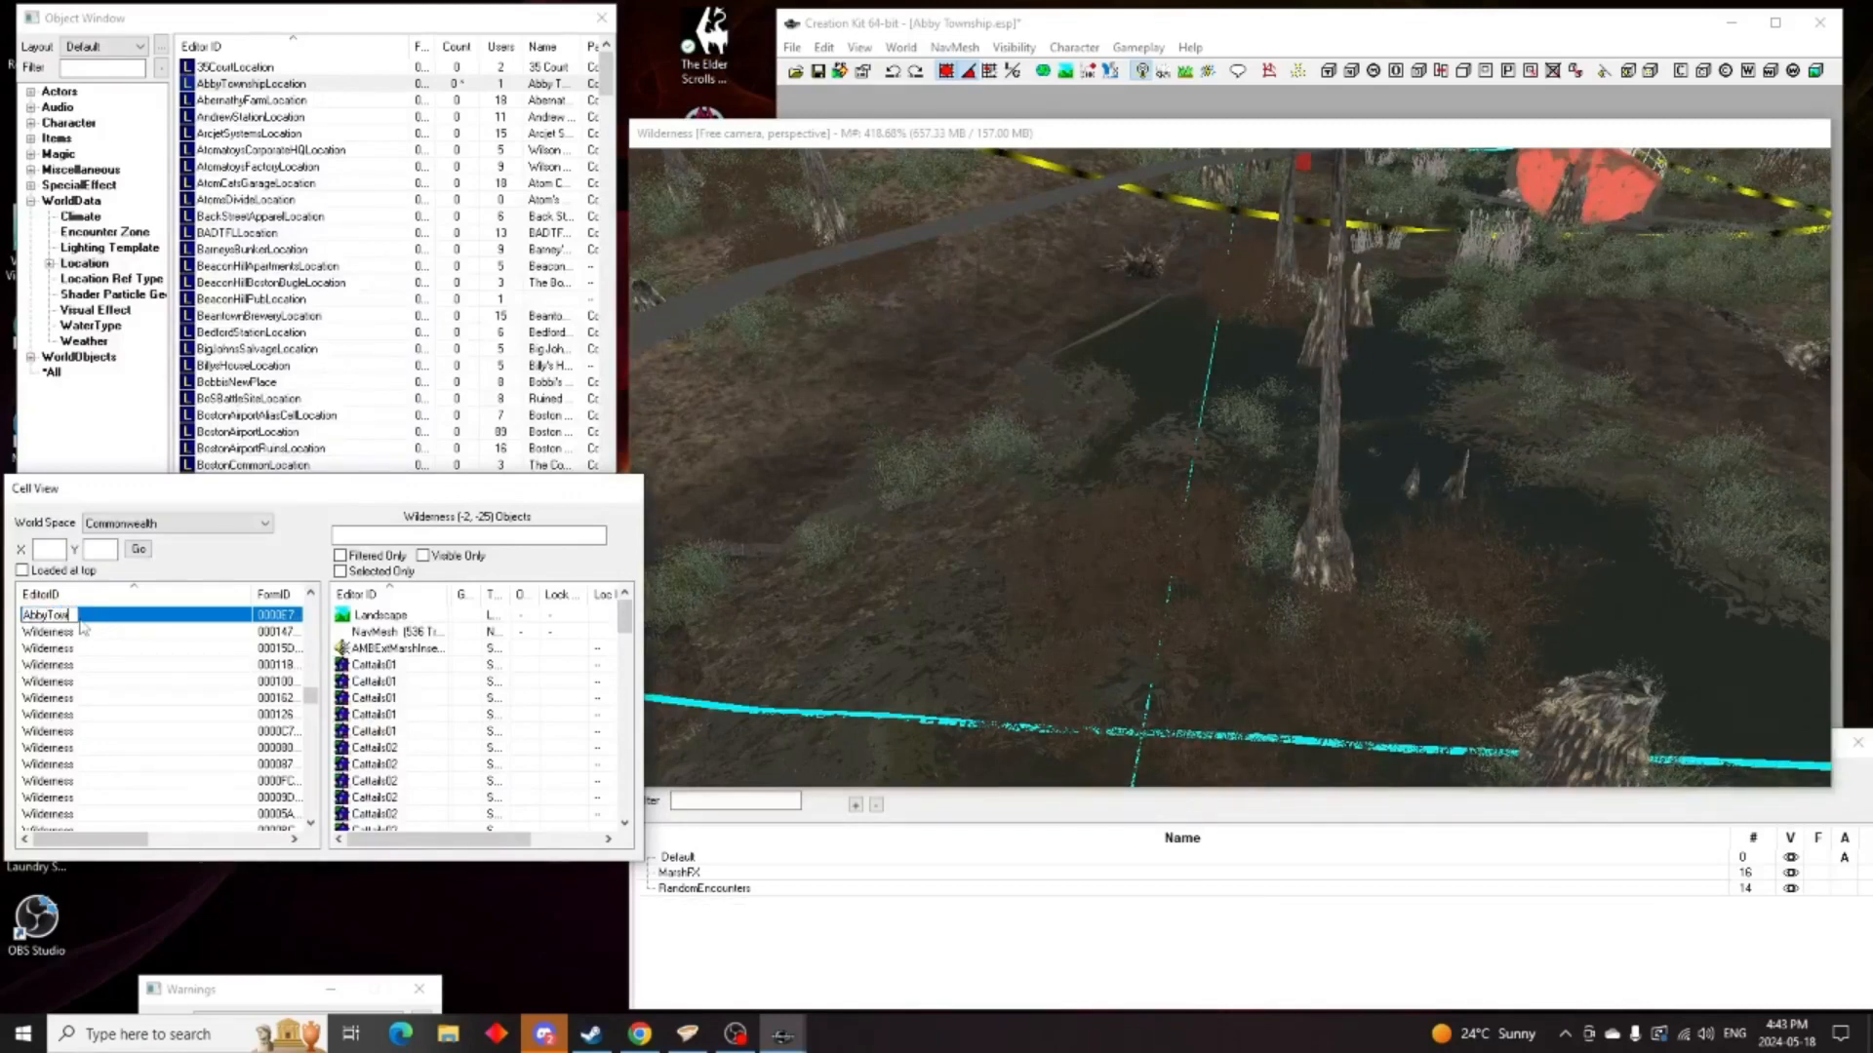
pyautogui.write('nshipExt02')
pyautogui.press('Return')
# Make Wilderness cell (-3, -25) the current cell and rename its Editor ID with the next number in the abbyTownshipExt0 series
pyautogui.moveTo(1178, 488); pyautogui.dragTo(1121, 760, button='middle')
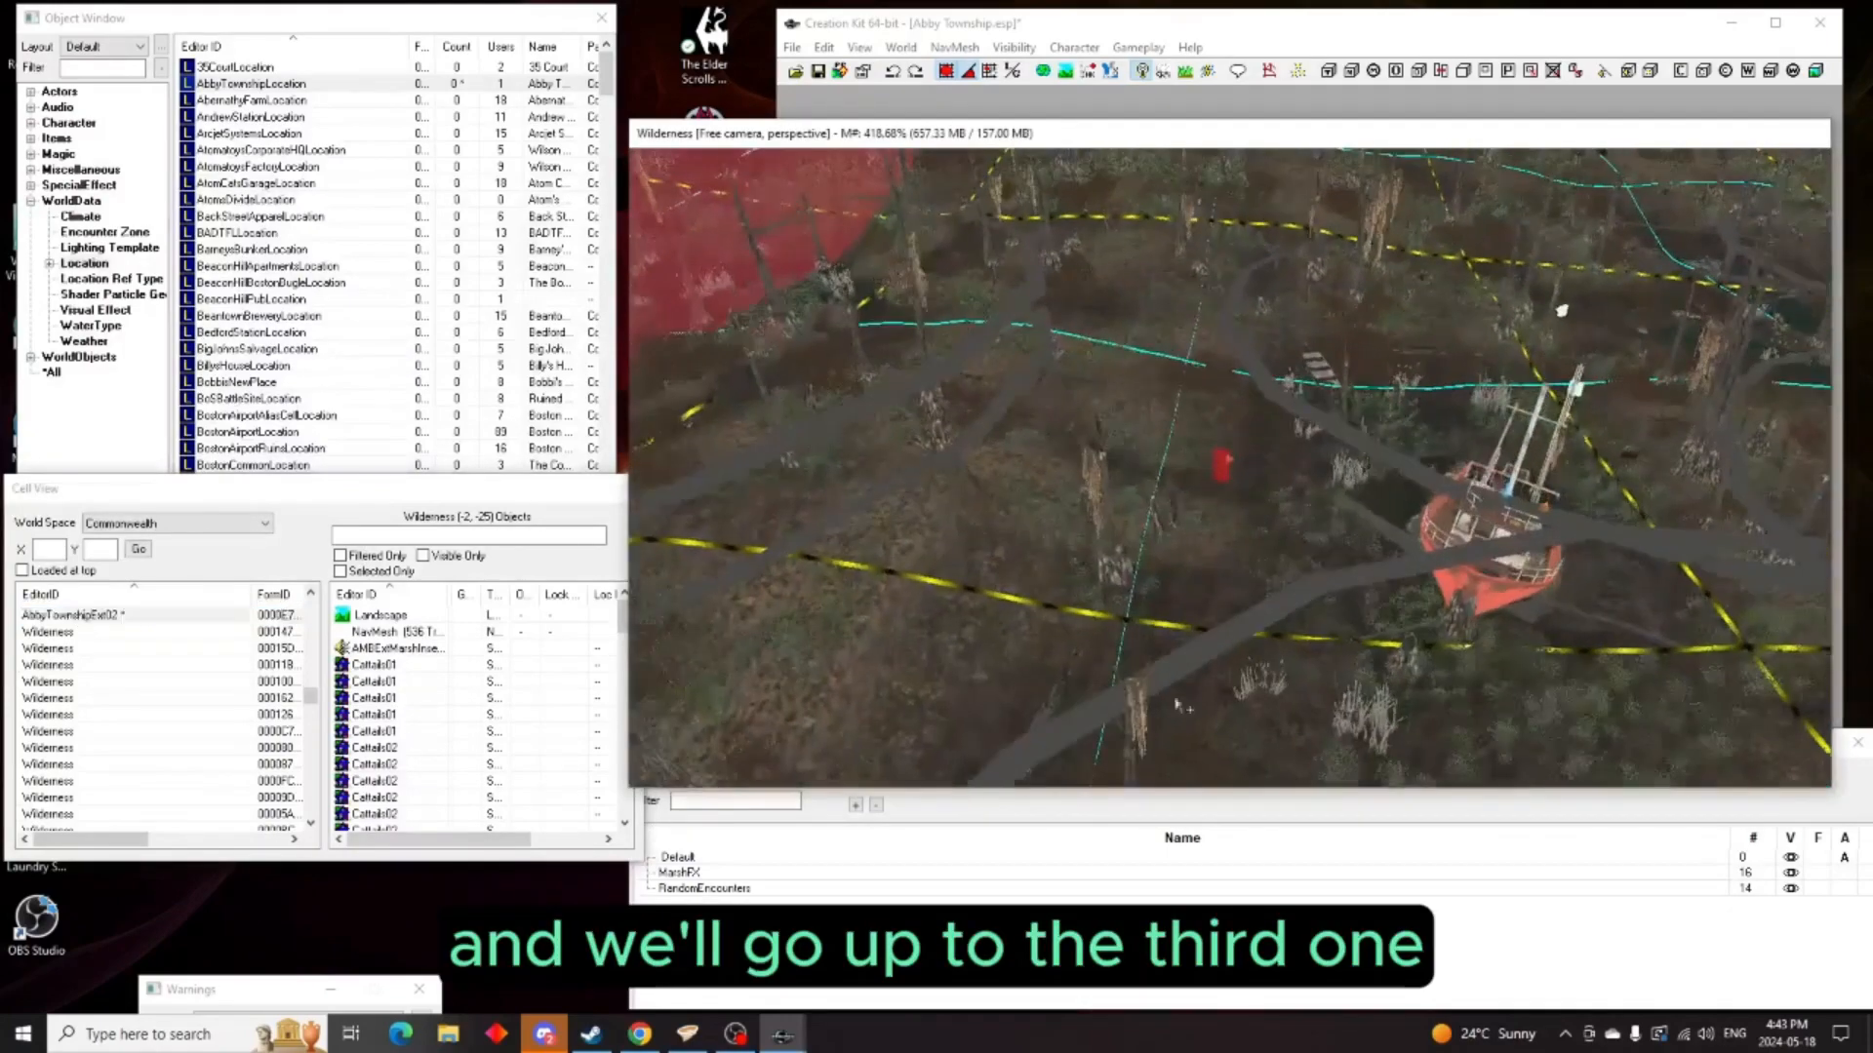
pyautogui.scroll(1, 1364, 489)
pyautogui.scroll(2, 1364, 489)
pyautogui.moveTo(1364, 488); pyautogui.dragTo(1317, 551, button='middle')
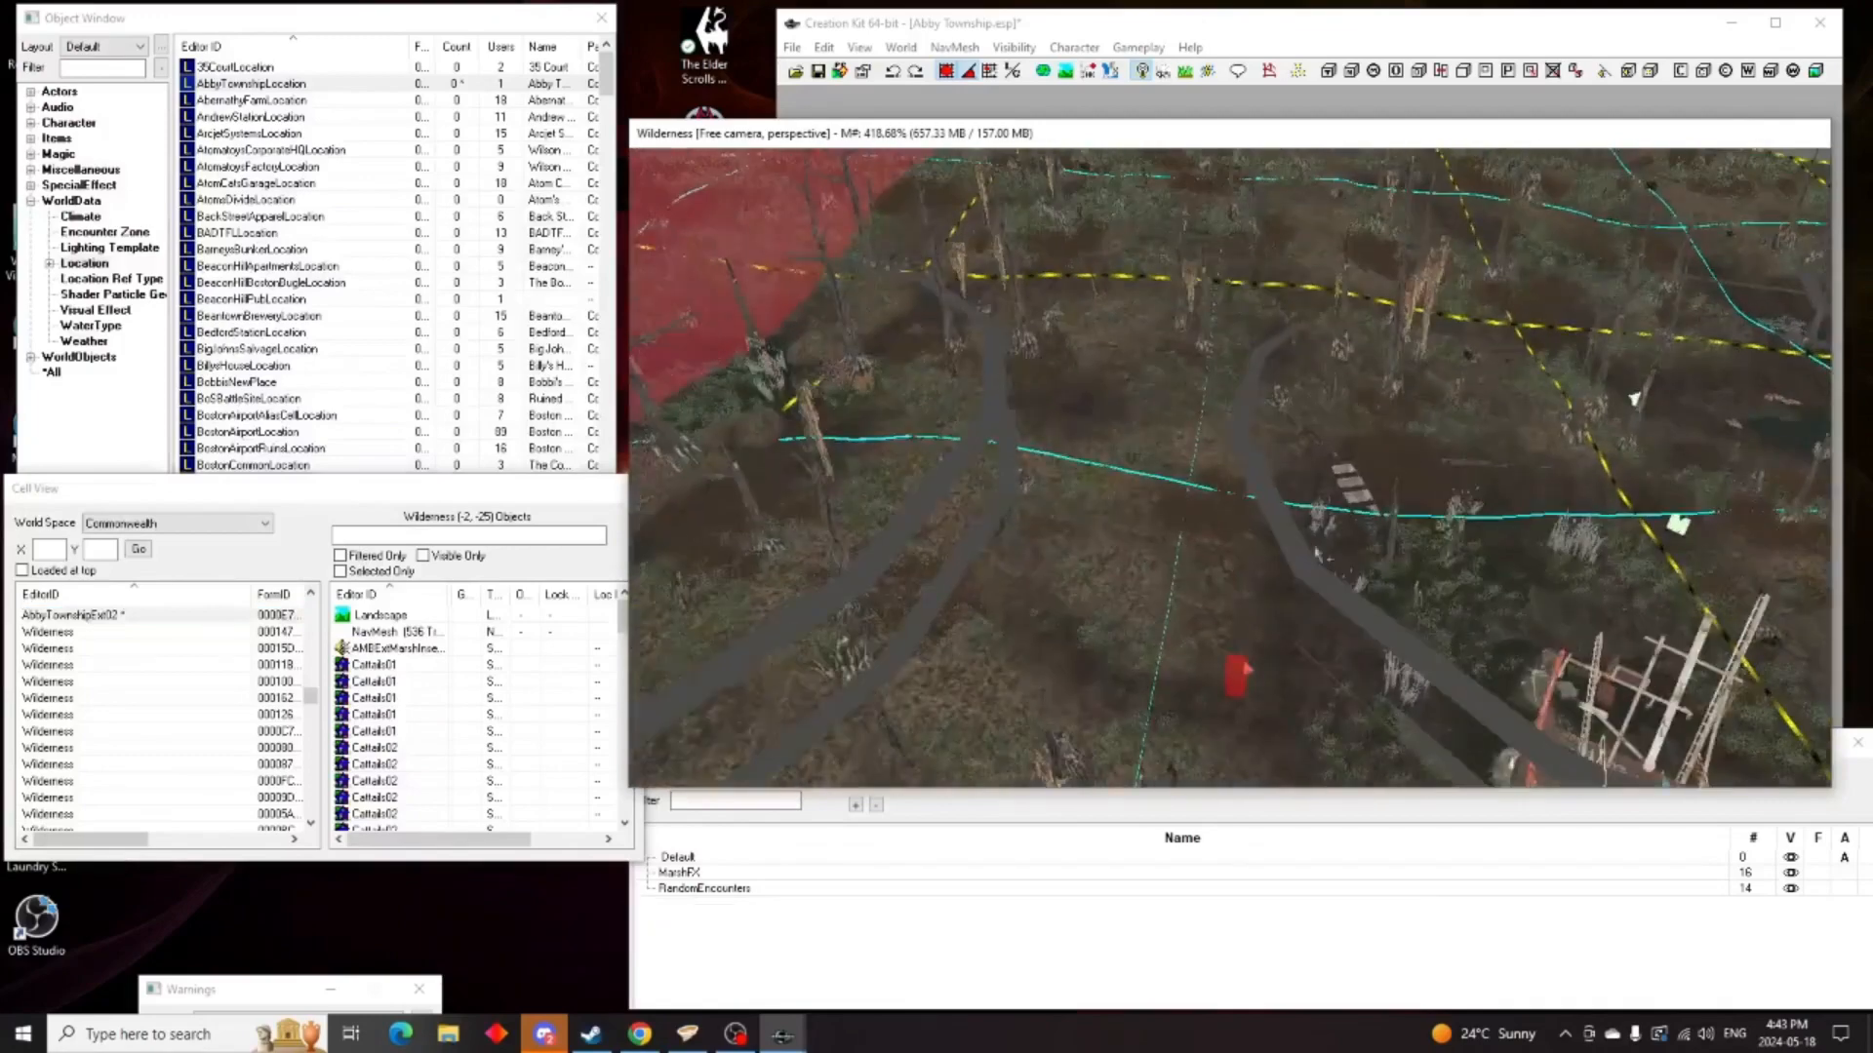
pyautogui.scroll(1, 1424, 551)
pyautogui.scroll(5, 1424, 552)
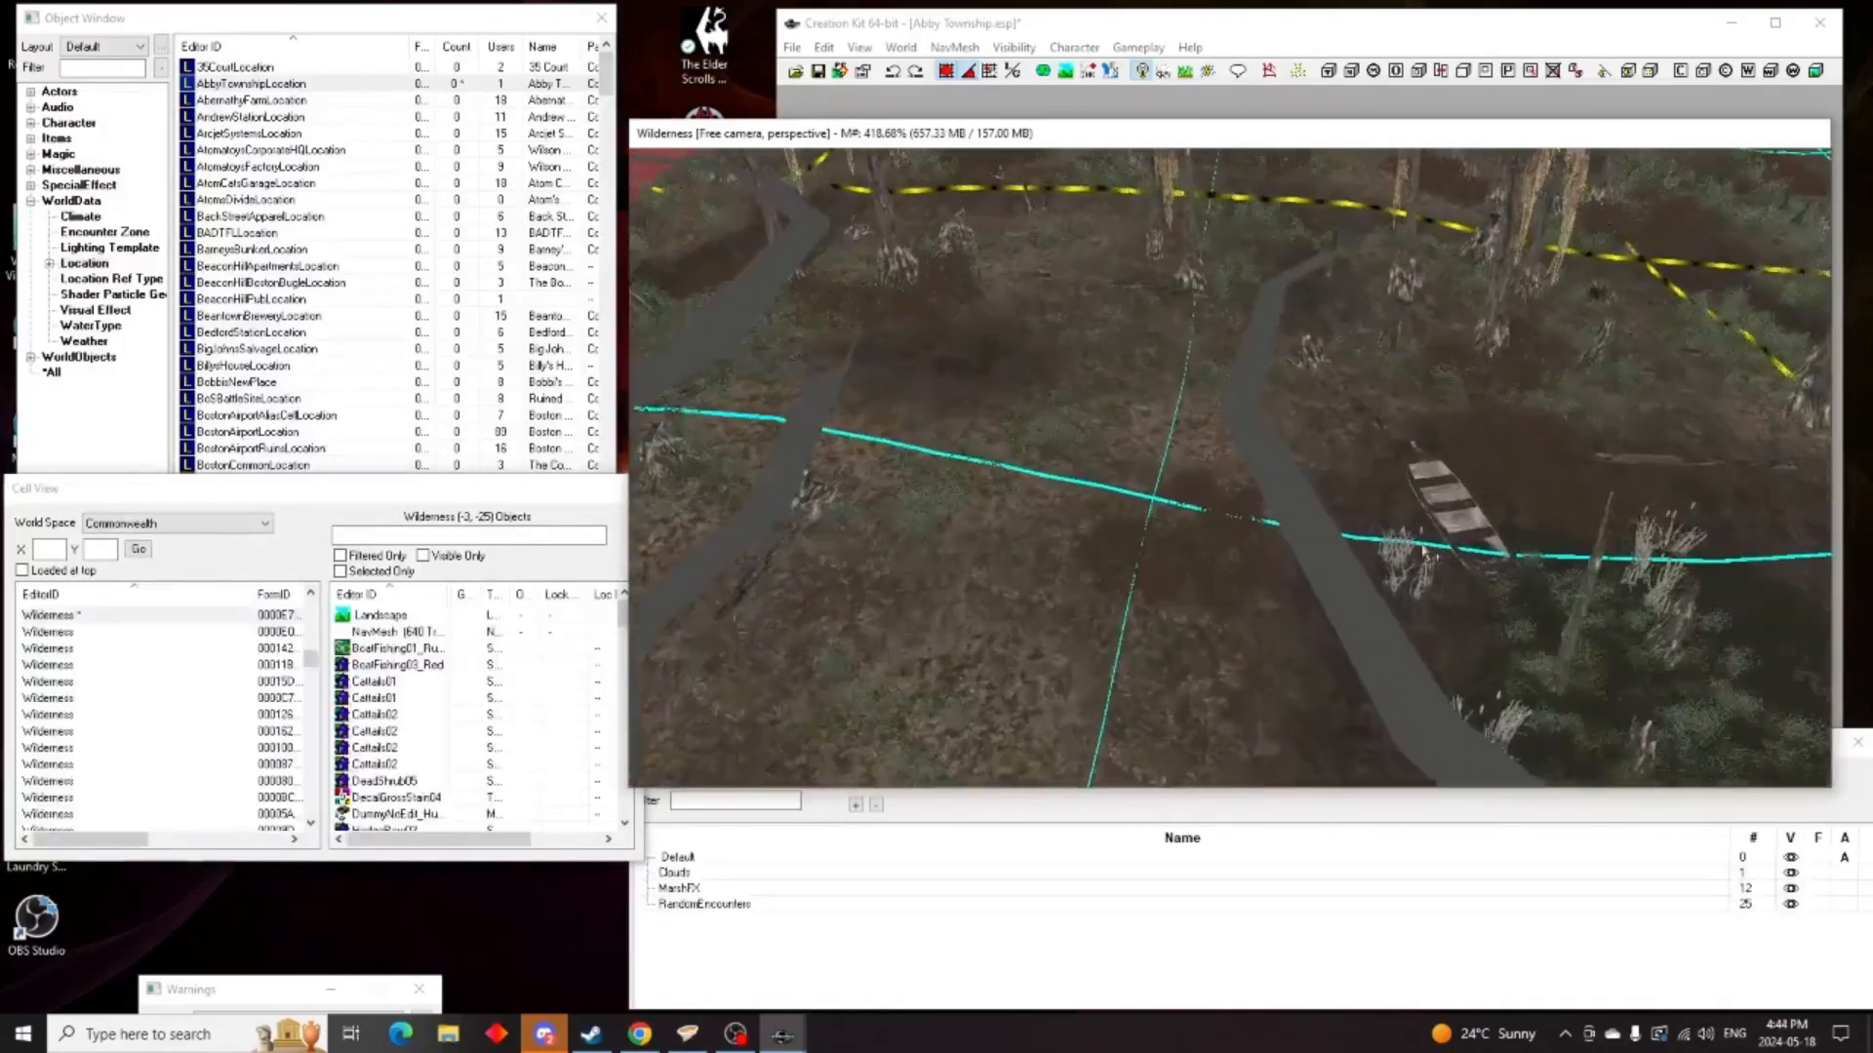
pyautogui.scroll(3, 1424, 552)
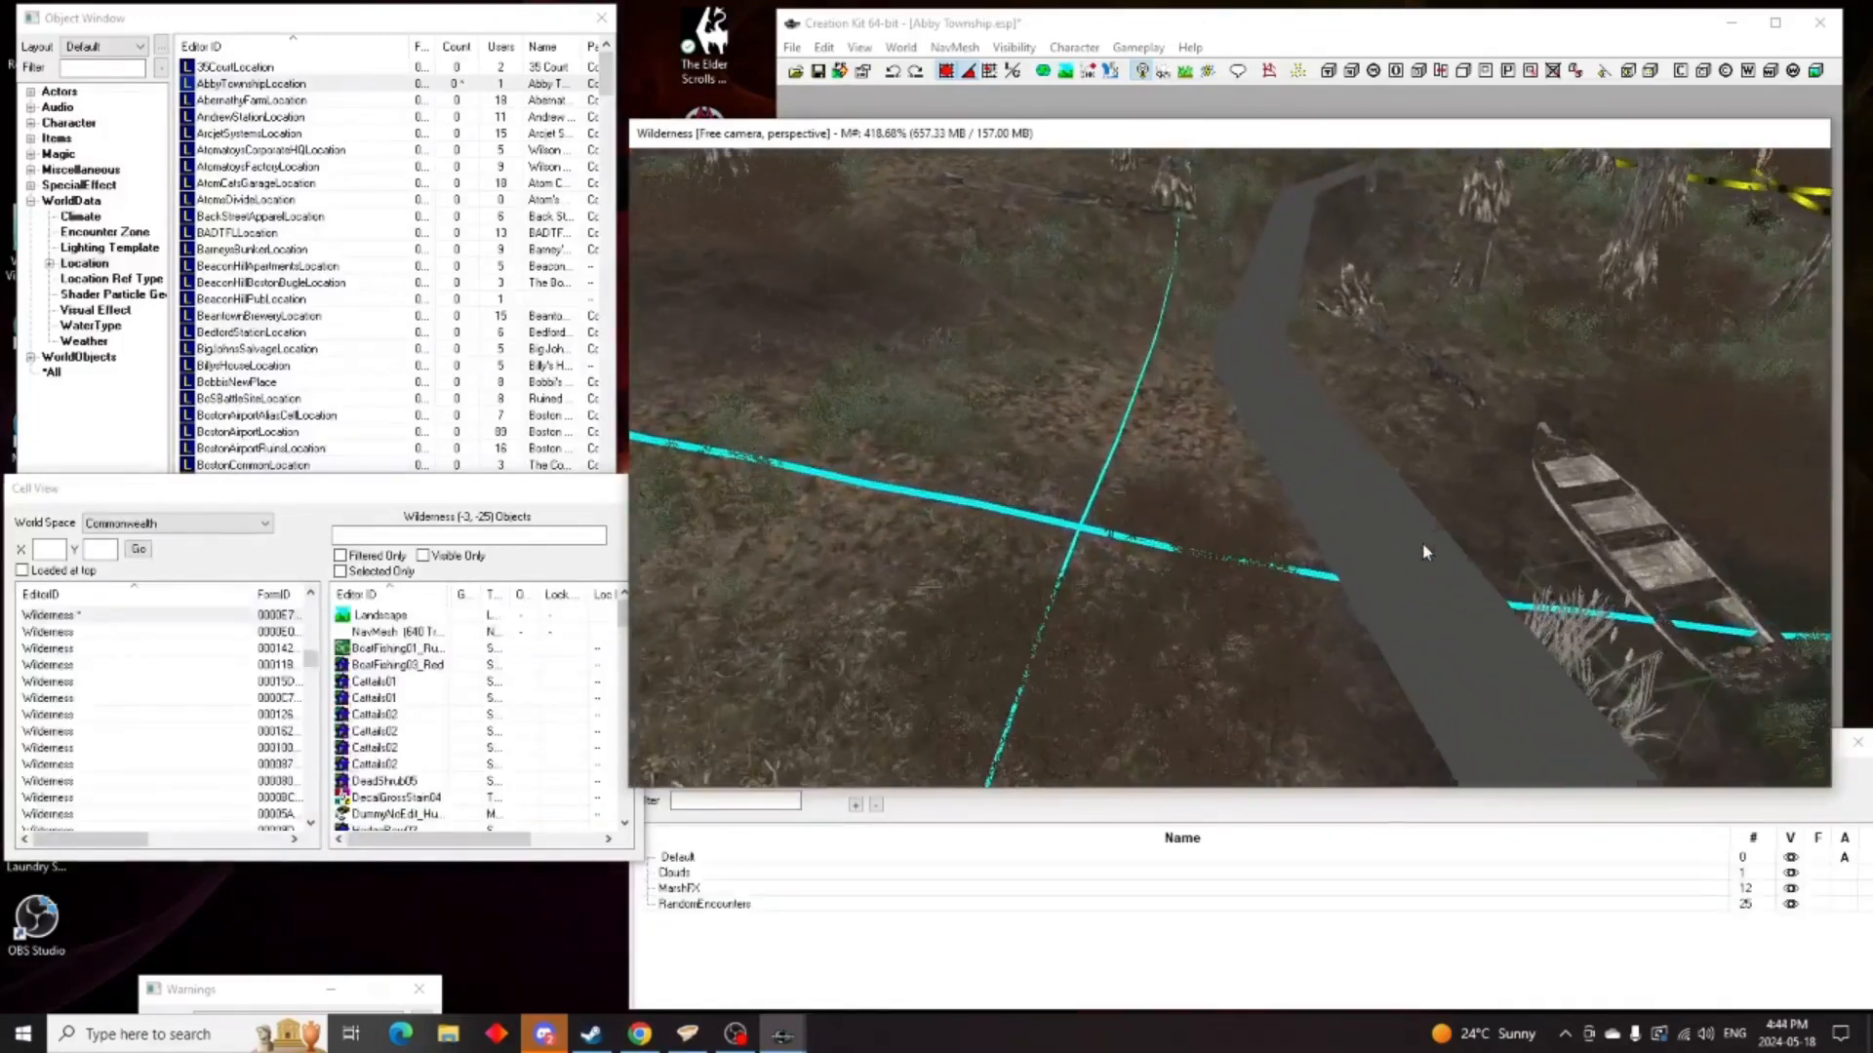
pyautogui.click(149, 617)
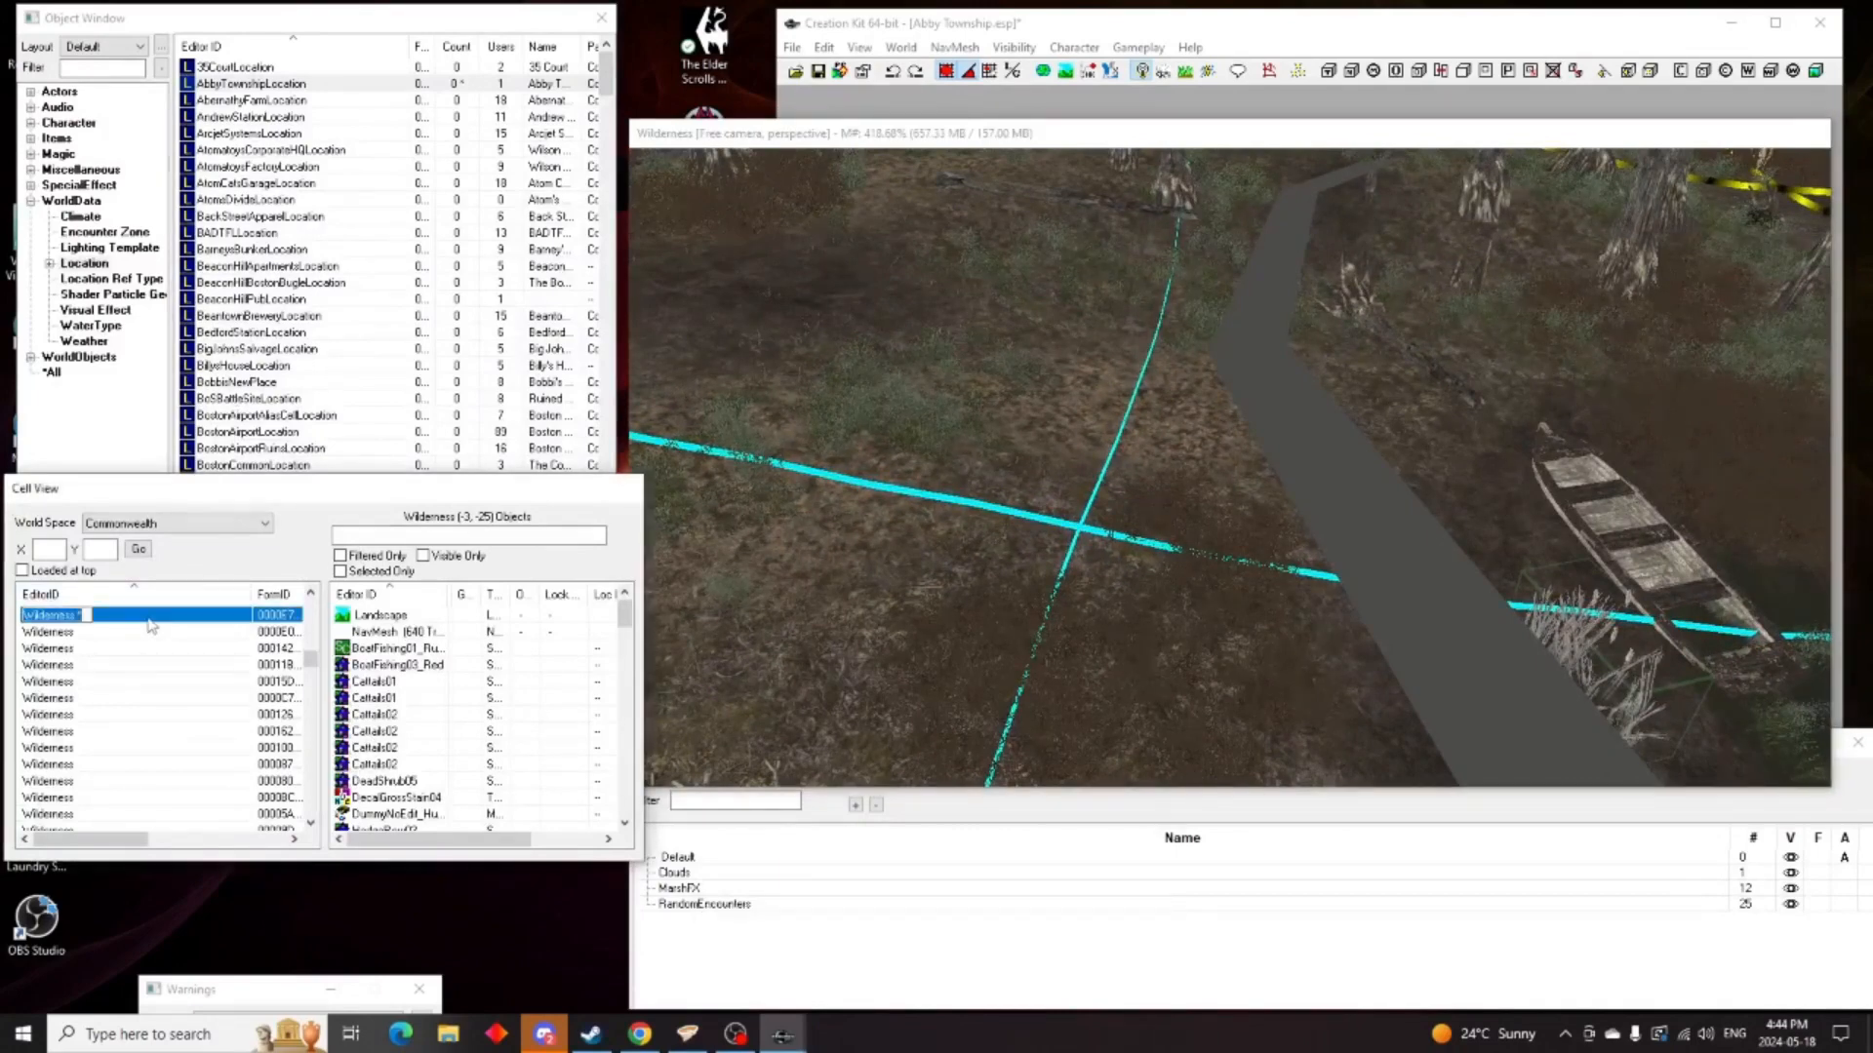
pyautogui.write('abbyTowns')
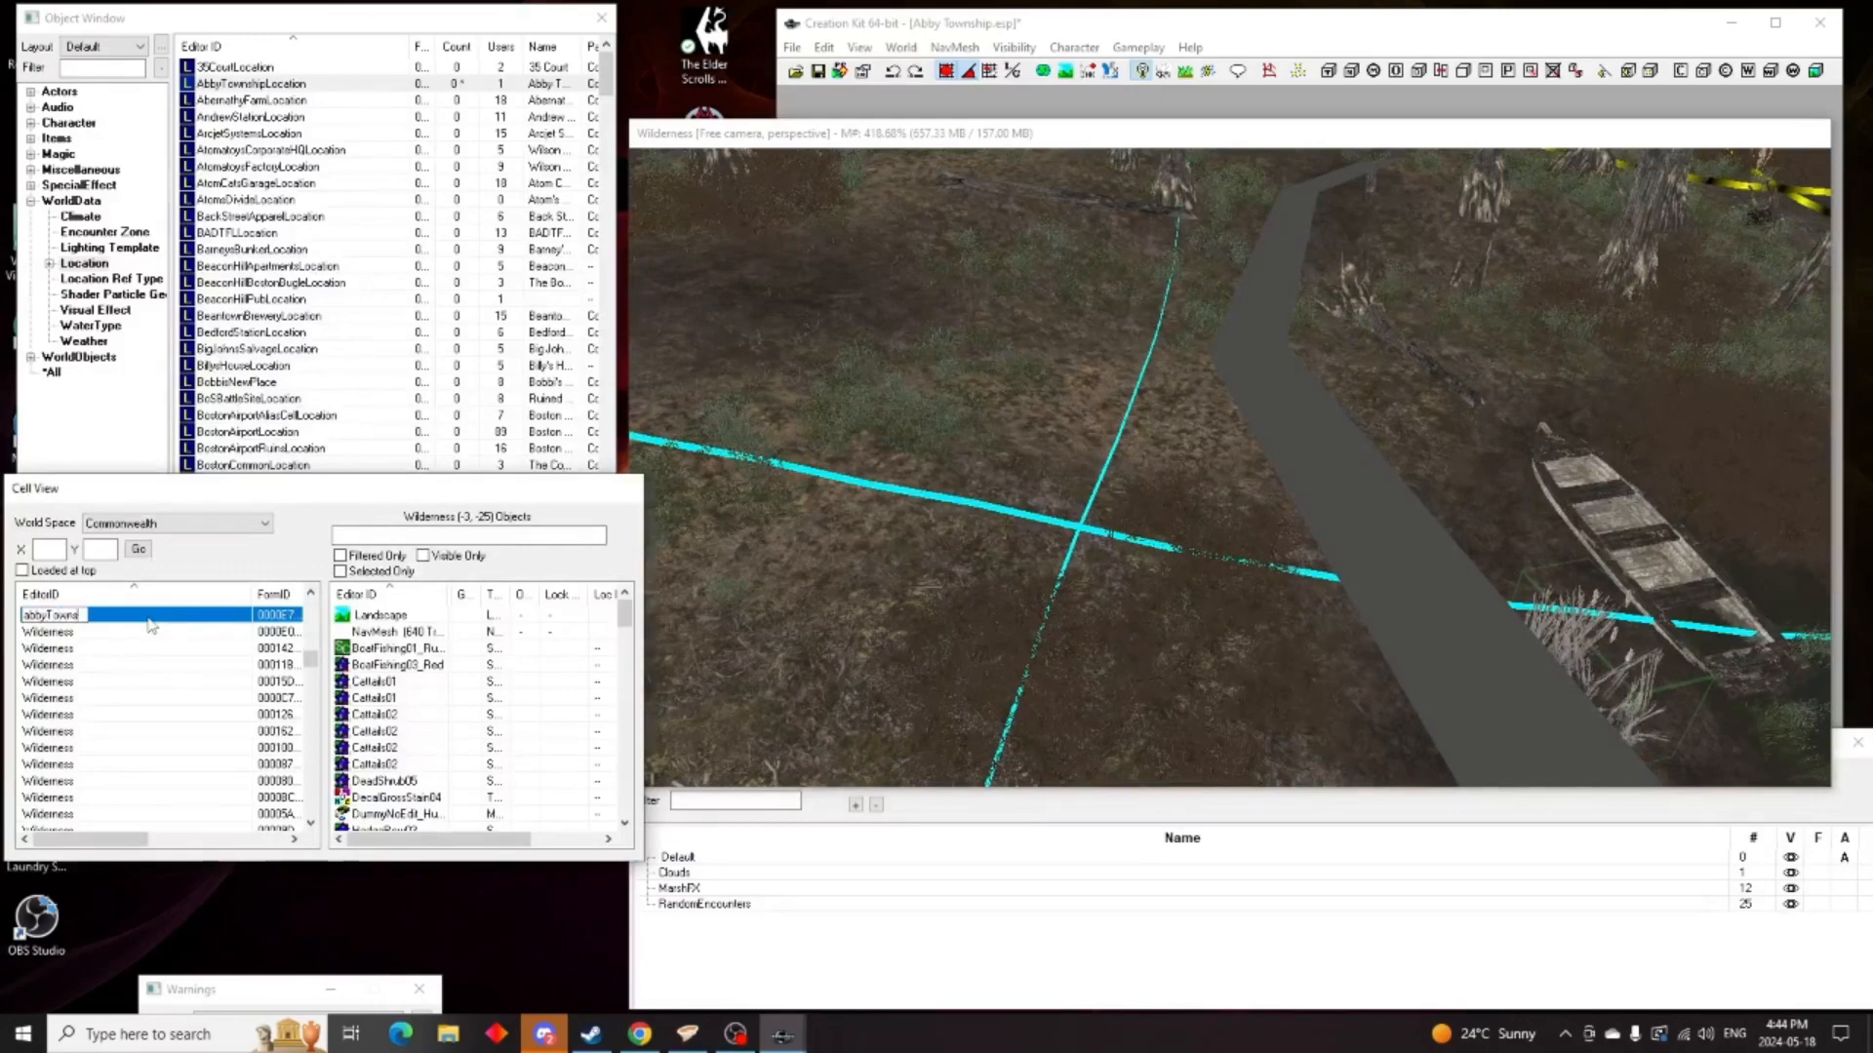
pyautogui.write('hipExt')
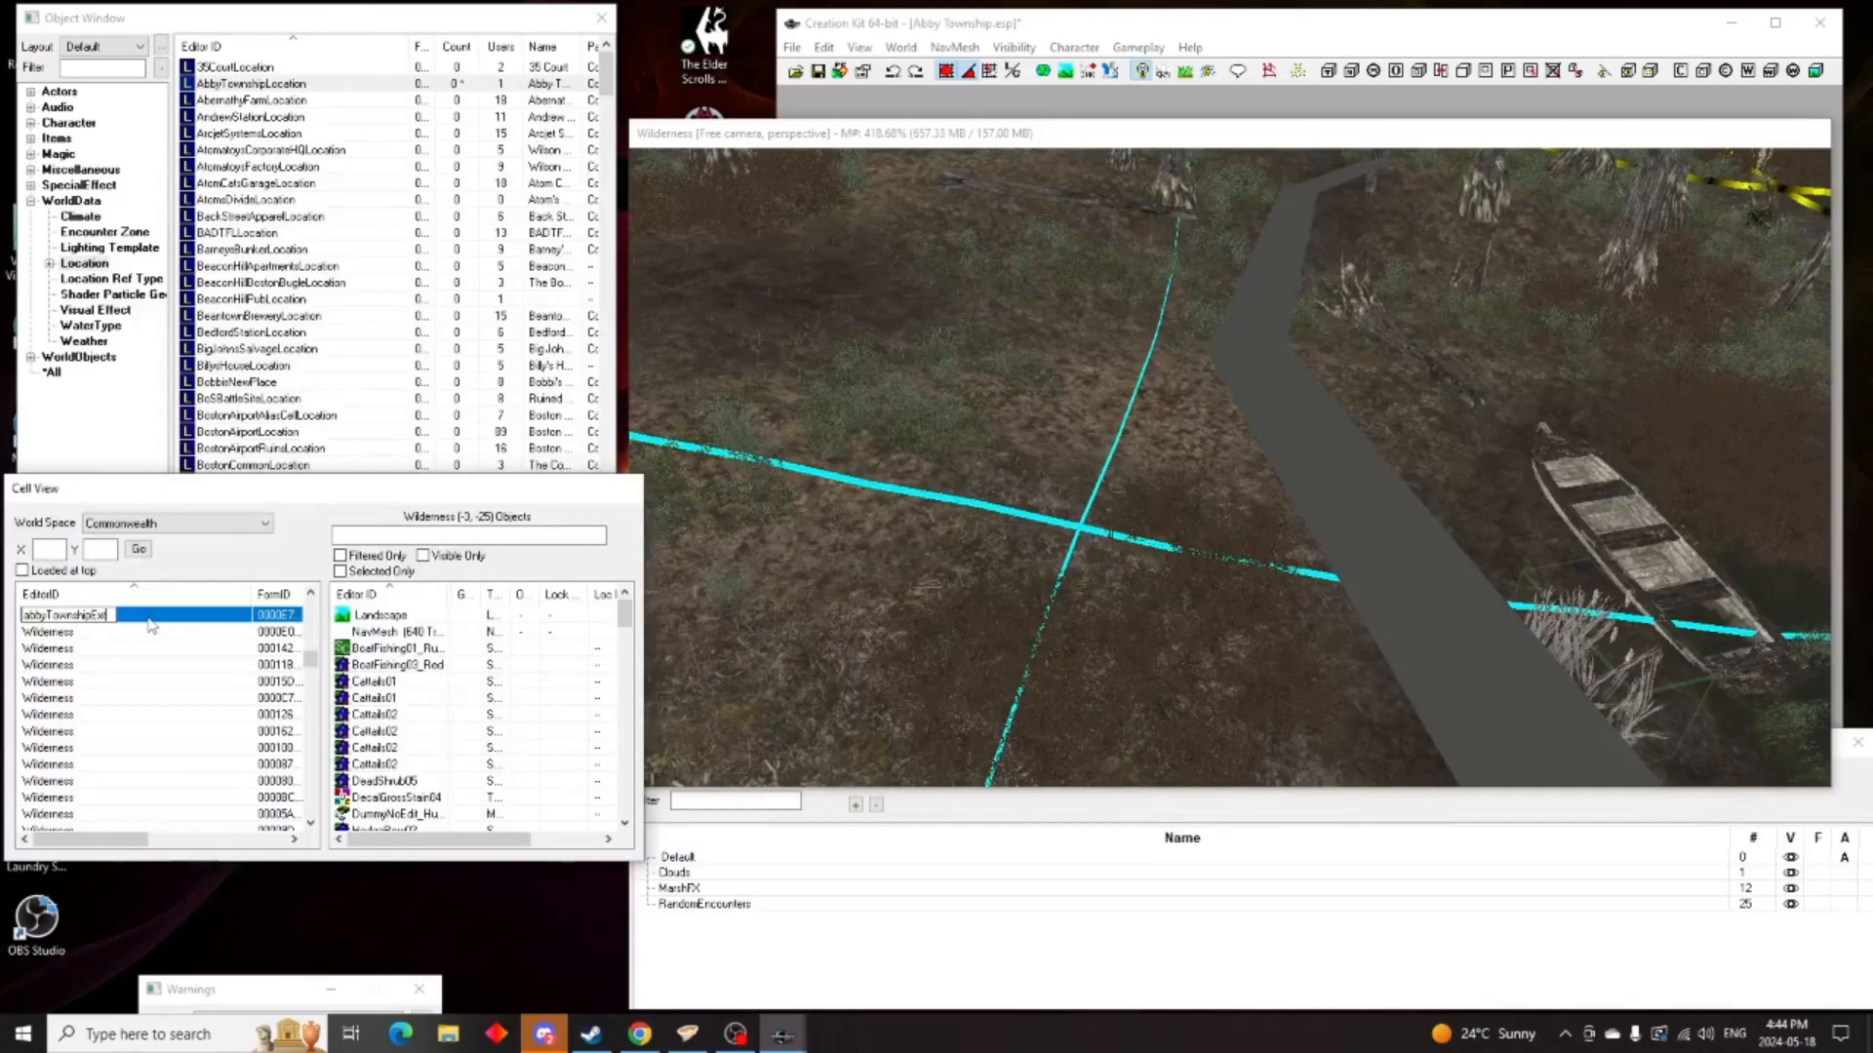
pyautogui.write('0')
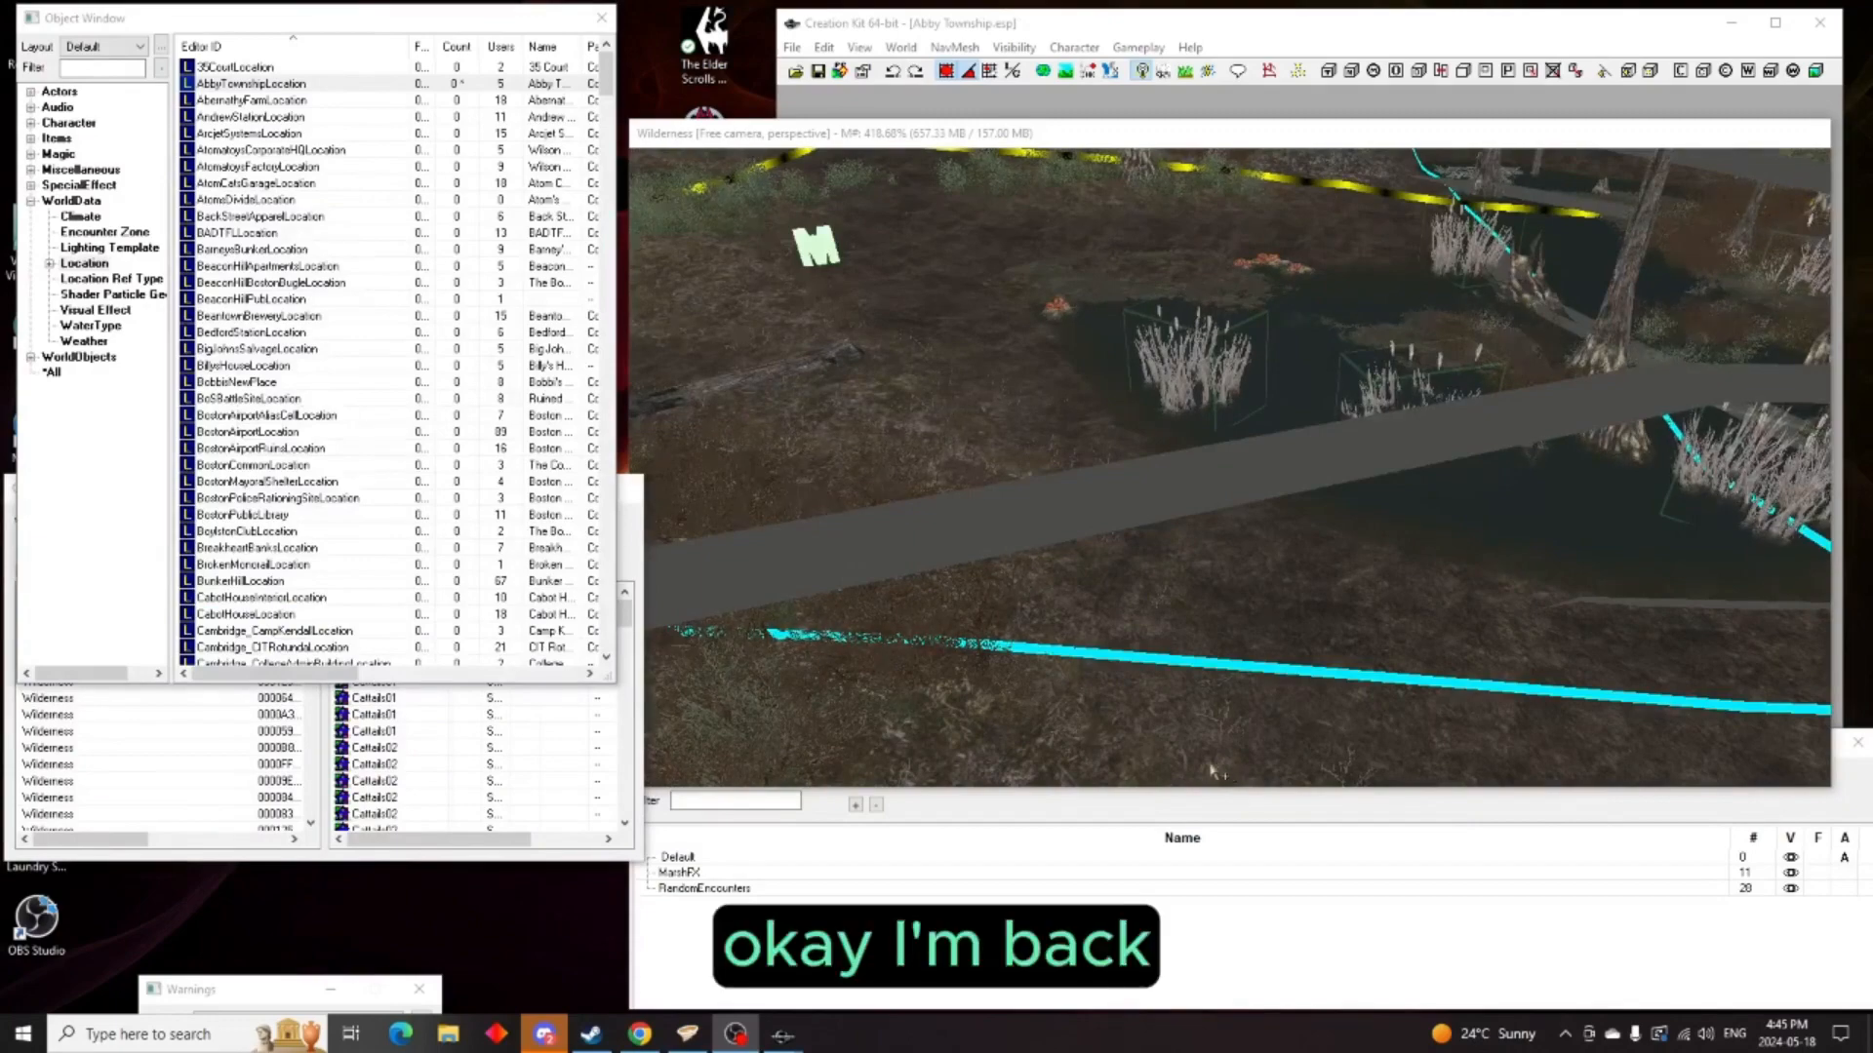
# List all object types in the Object Window and filter them by xmarker
pyautogui.moveTo(1151, 666); pyautogui.dragTo(1206, 707, button='middle')
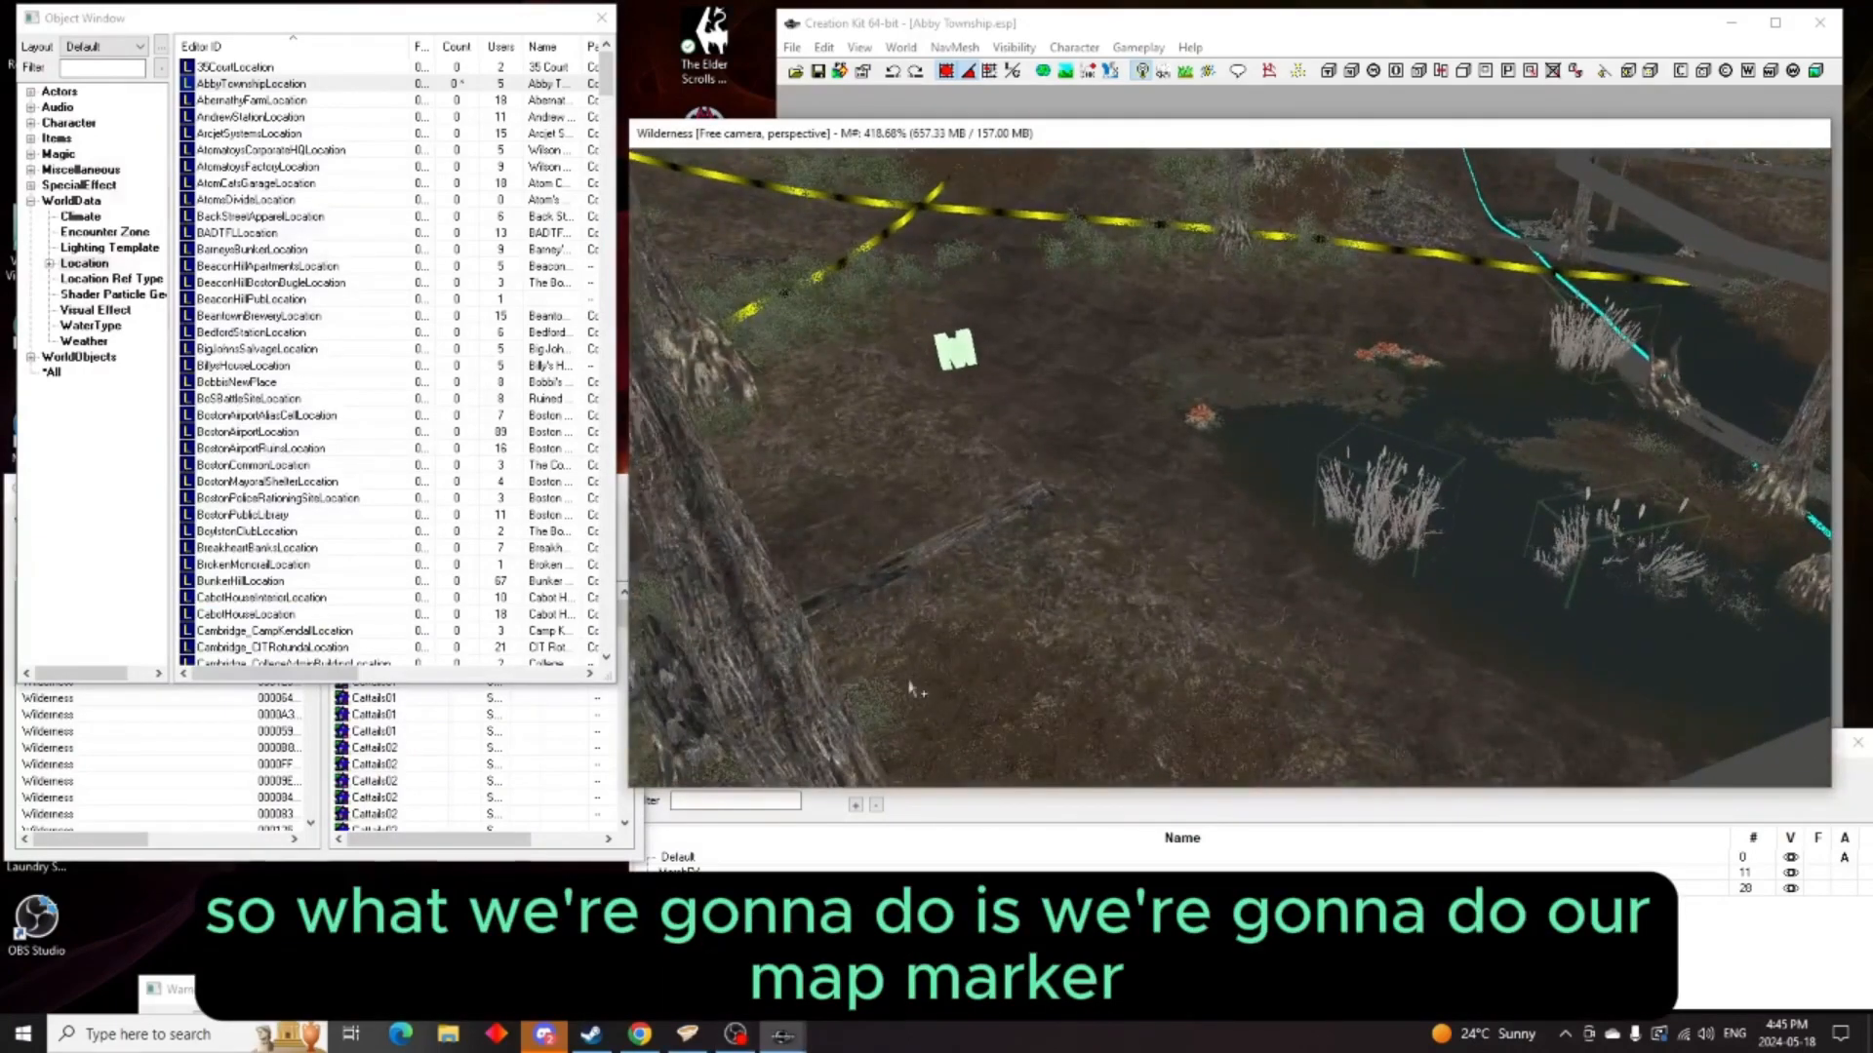
pyautogui.keyDown('shift'); pyautogui.moveTo(815, 669); pyautogui.dragTo(984, 633, button='middle'); pyautogui.keyUp('shift')
pyautogui.scroll(3, 1062, 657)
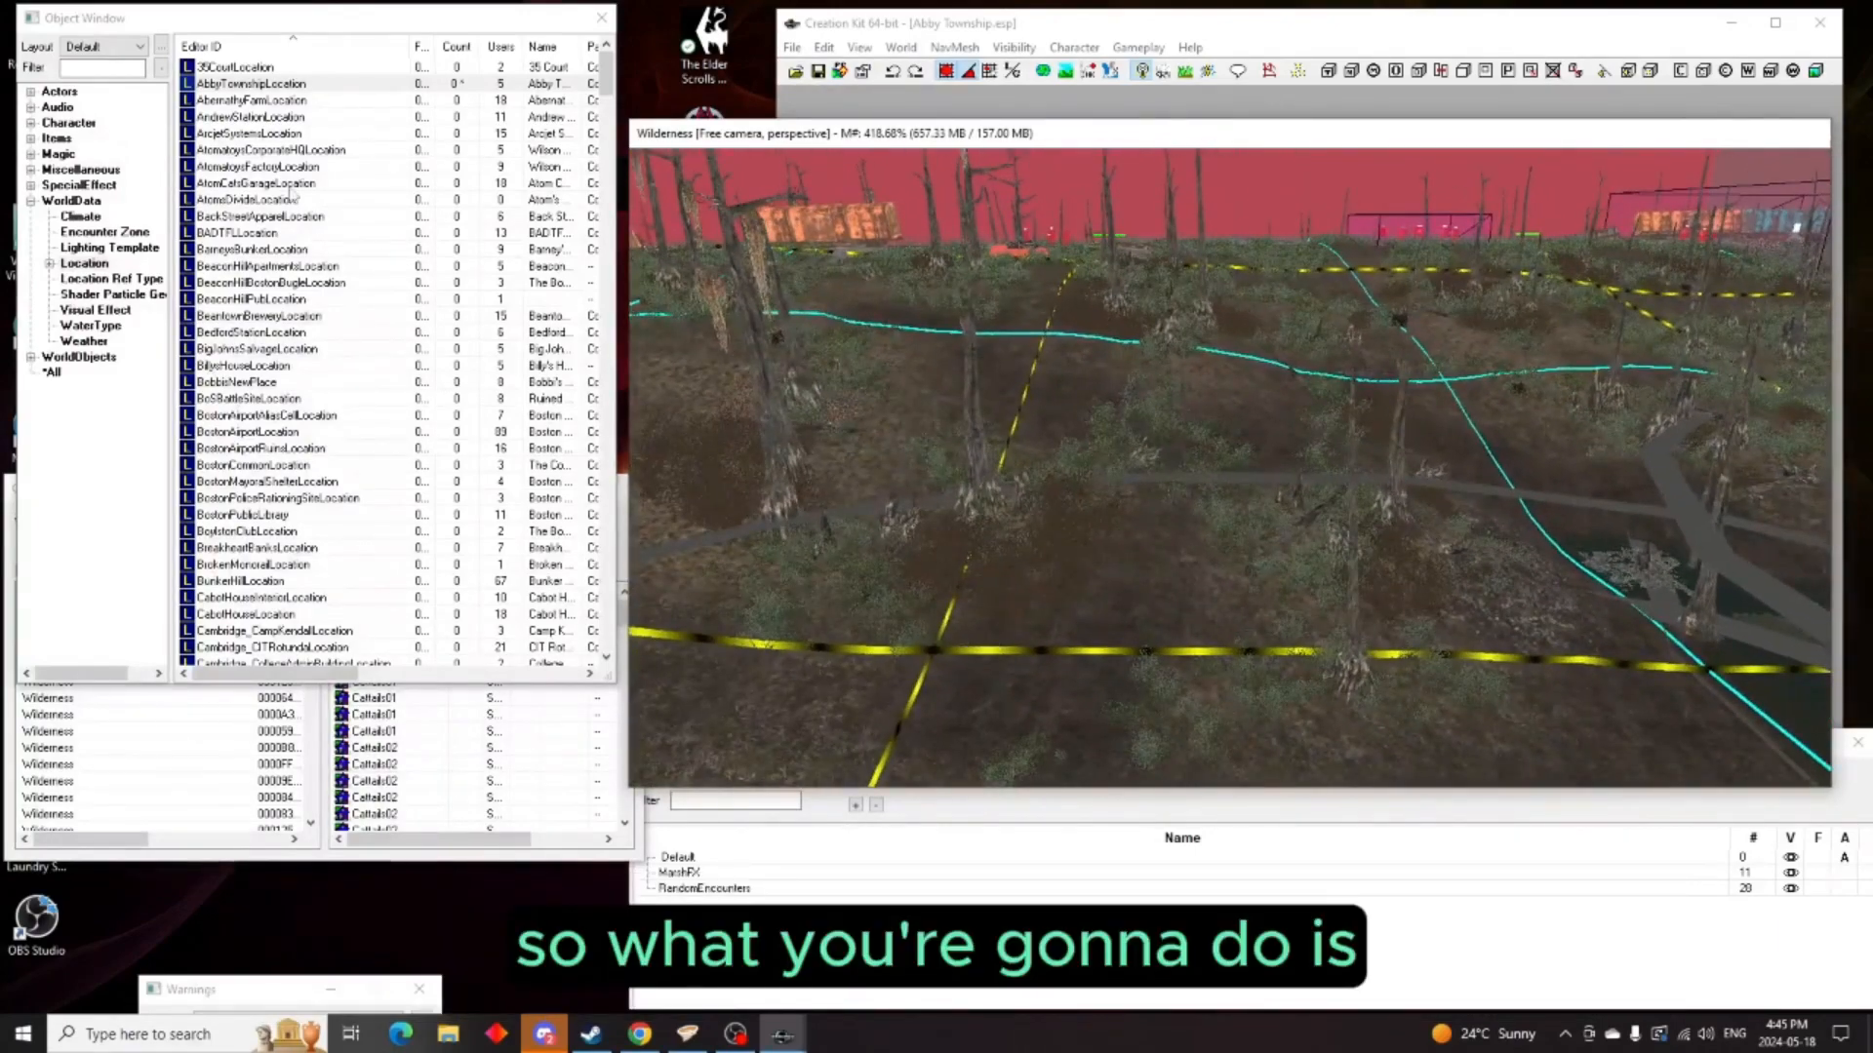
pyautogui.click(30, 200)
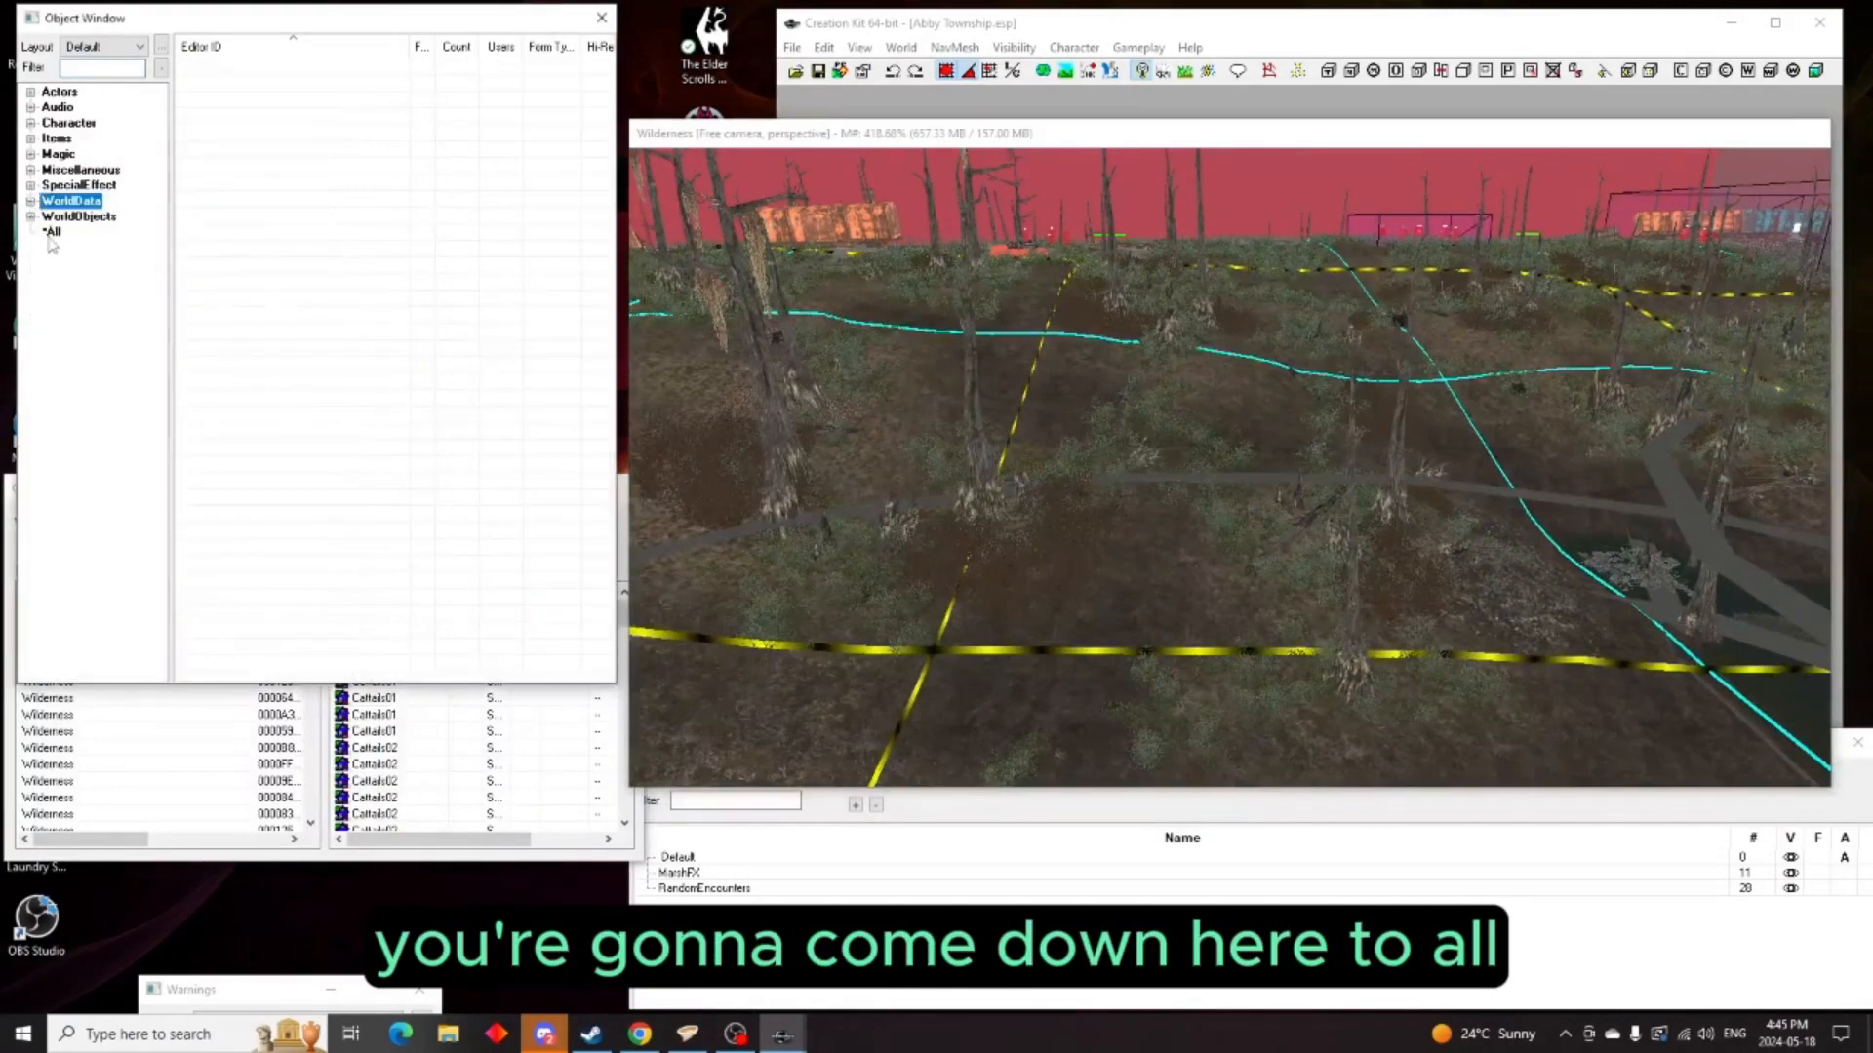
pyautogui.click(52, 234)
pyautogui.click(69, 66)
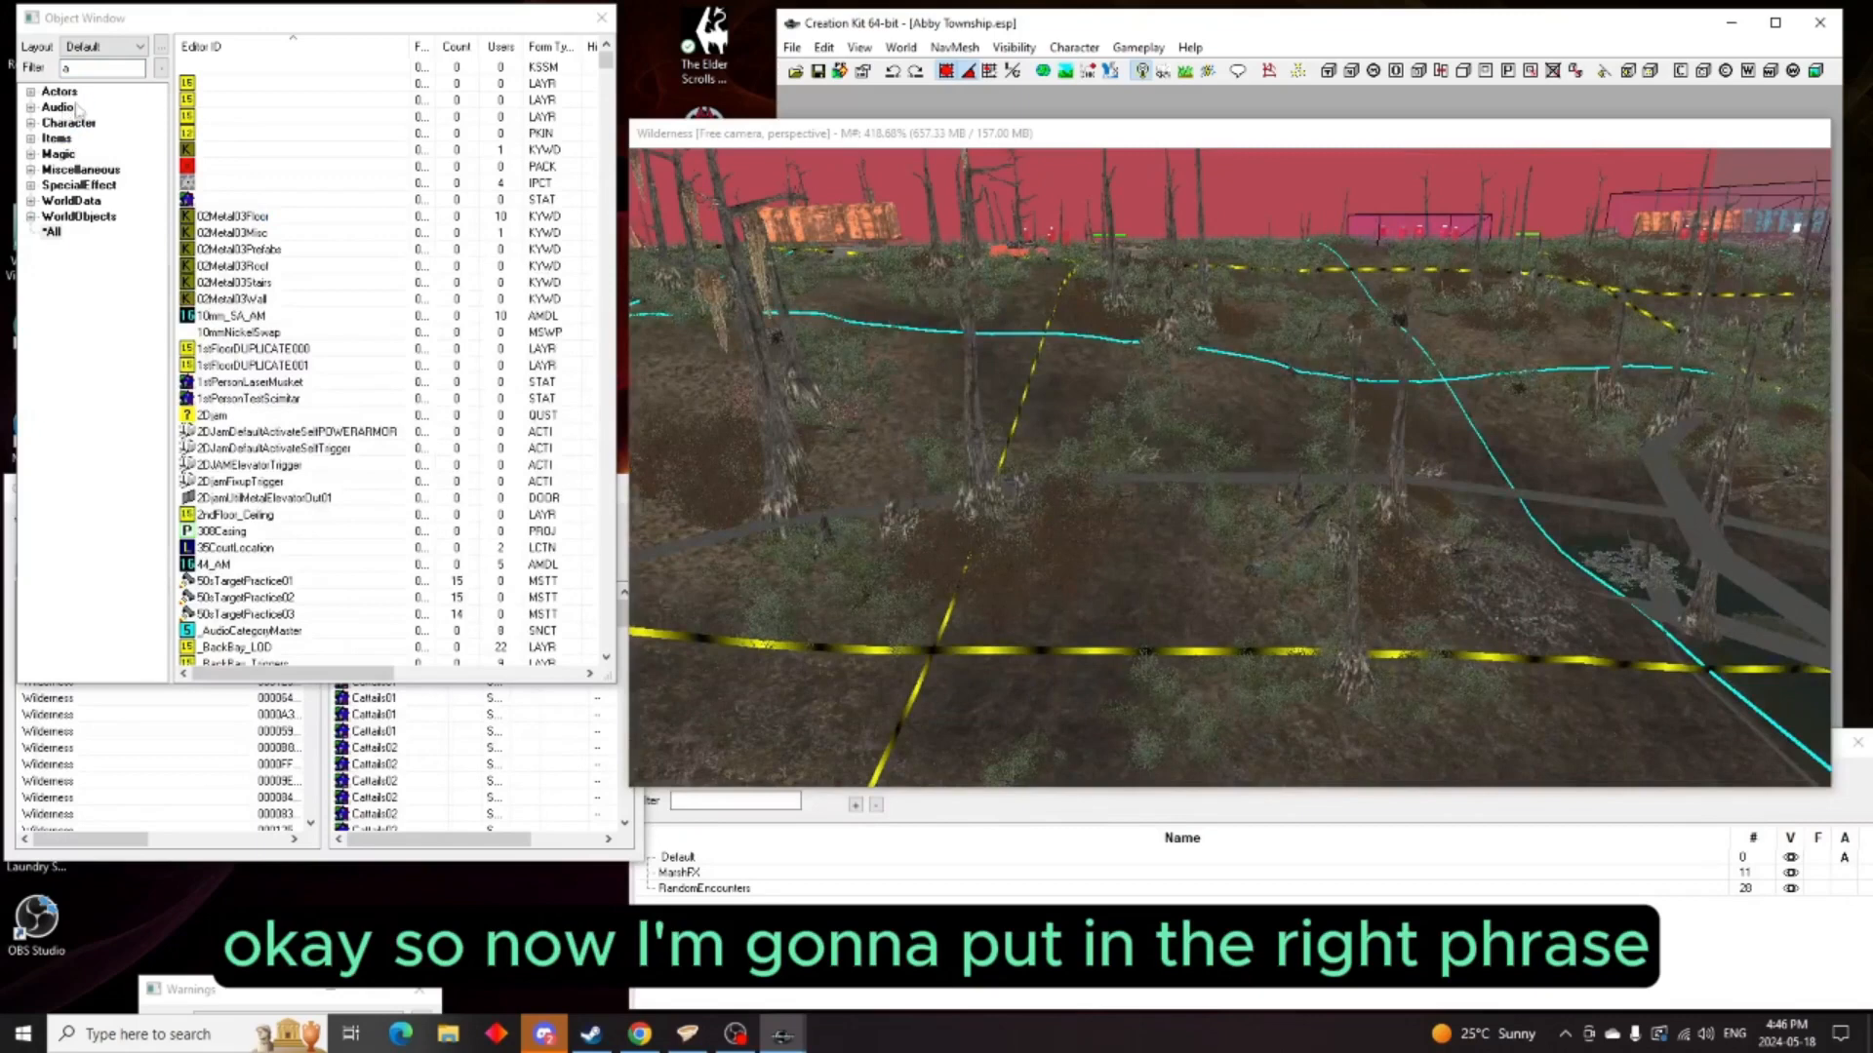
pyautogui.doubleClick(93, 67)
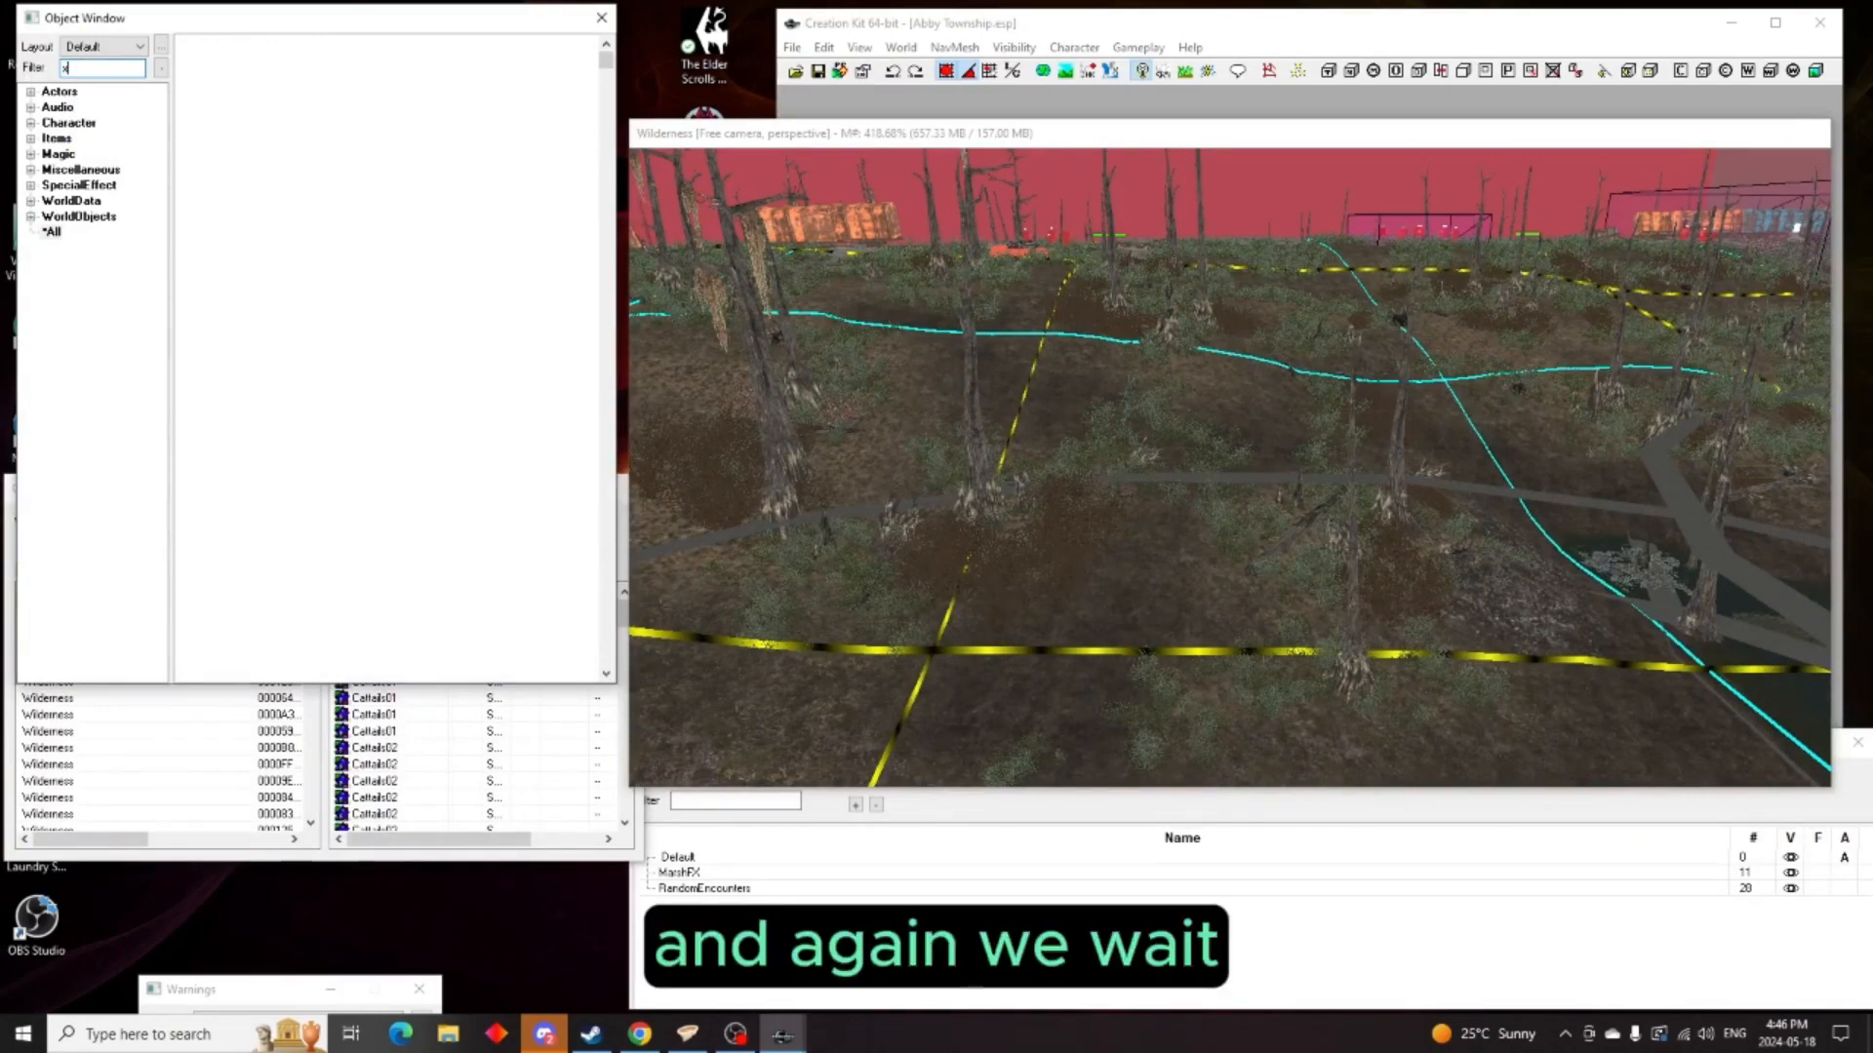
pyautogui.write('marker')
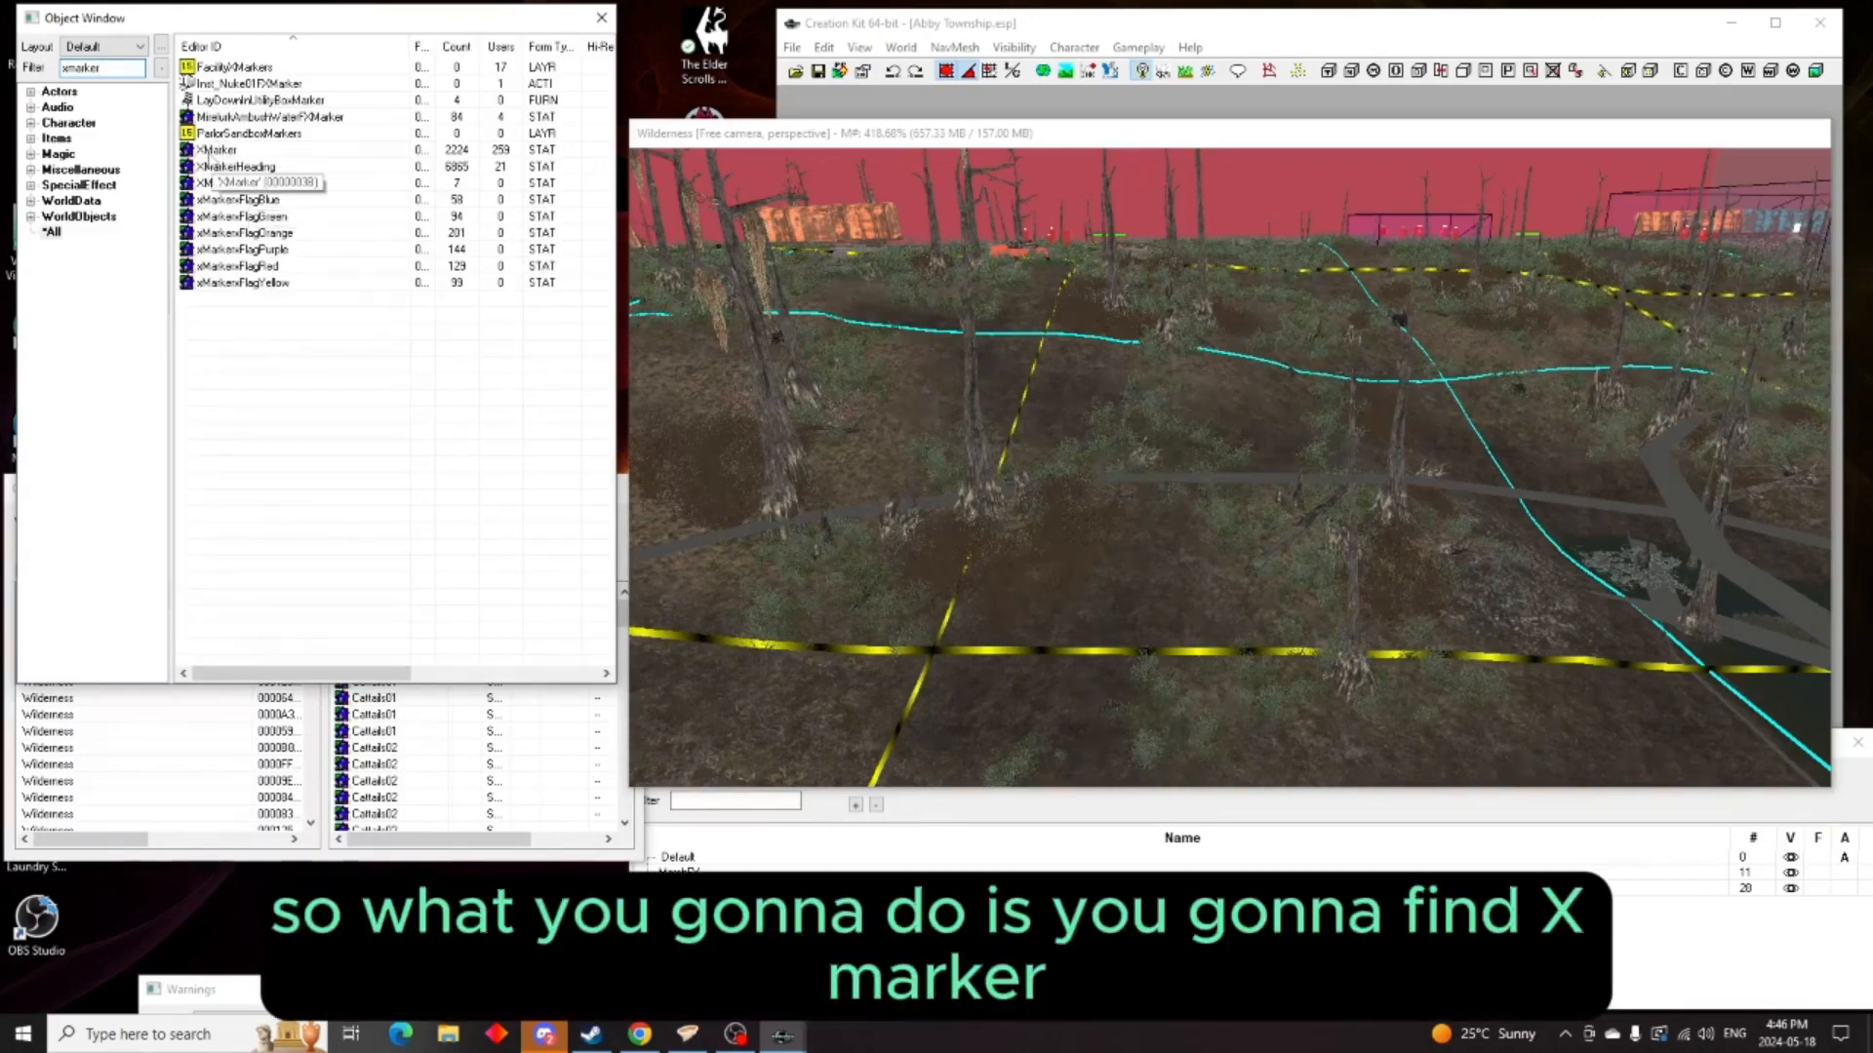
pyautogui.moveTo(208, 155); pyautogui.dragTo(1071, 624)
pyautogui.scroll(2, 1106, 581)
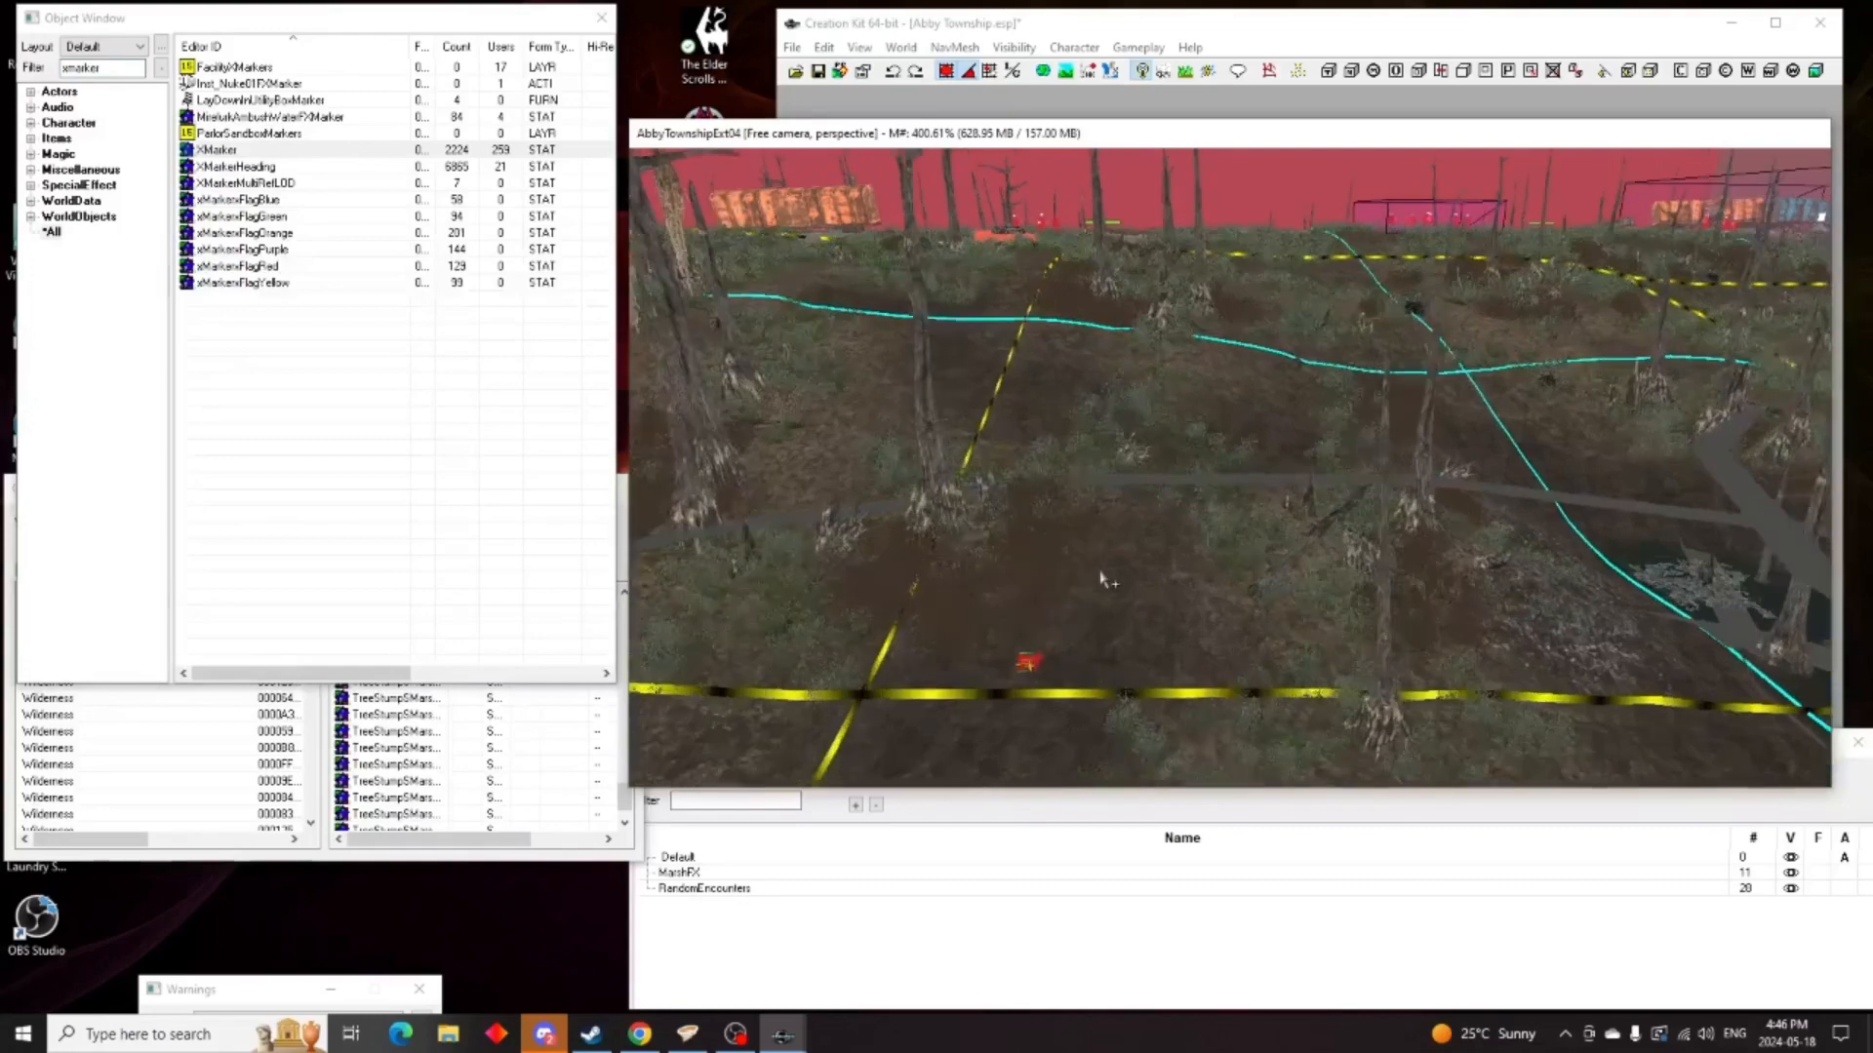
pyautogui.moveTo(1103, 576); pyautogui.dragTo(1168, 485, button='middle')
pyautogui.scroll(3, 1161, 476)
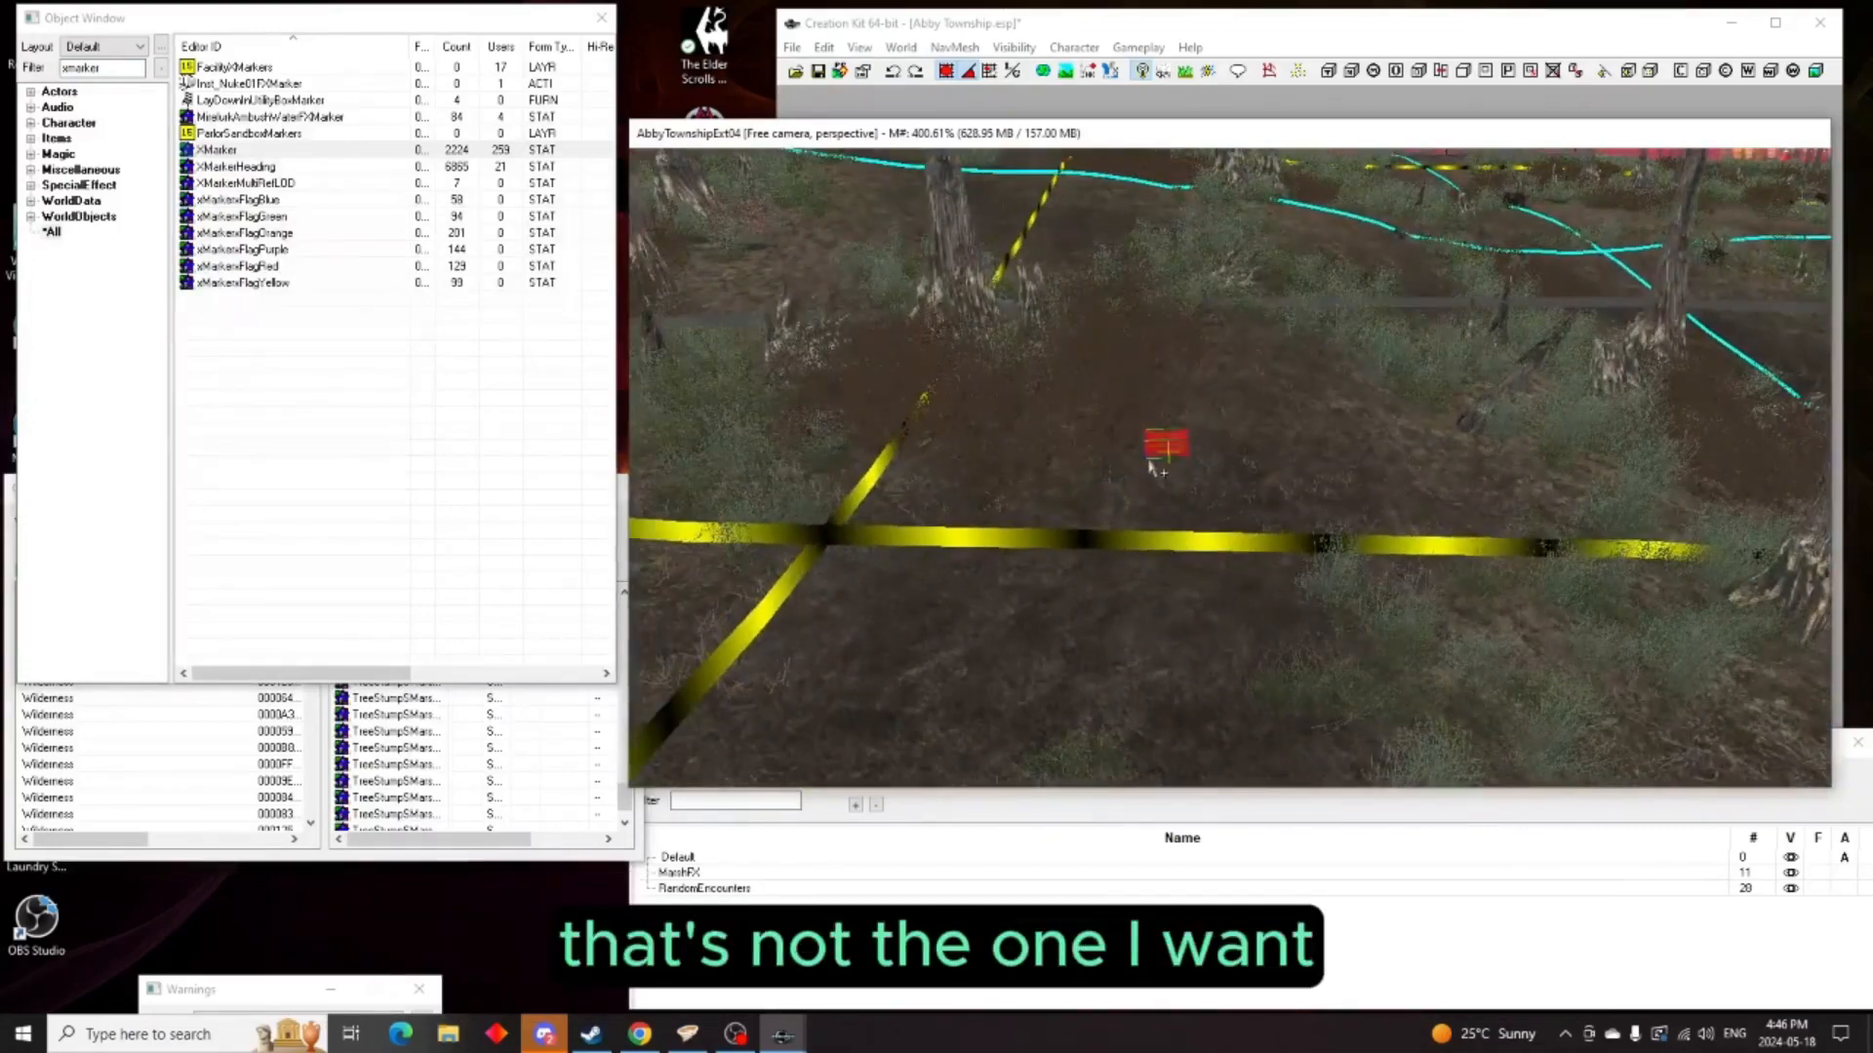
pyautogui.press('Delete')
# Place an XMarkerHeading on the ground in the AbbyTownshipExt04 cell, close to the yellow border line near the corner
pyautogui.click(281, 167)
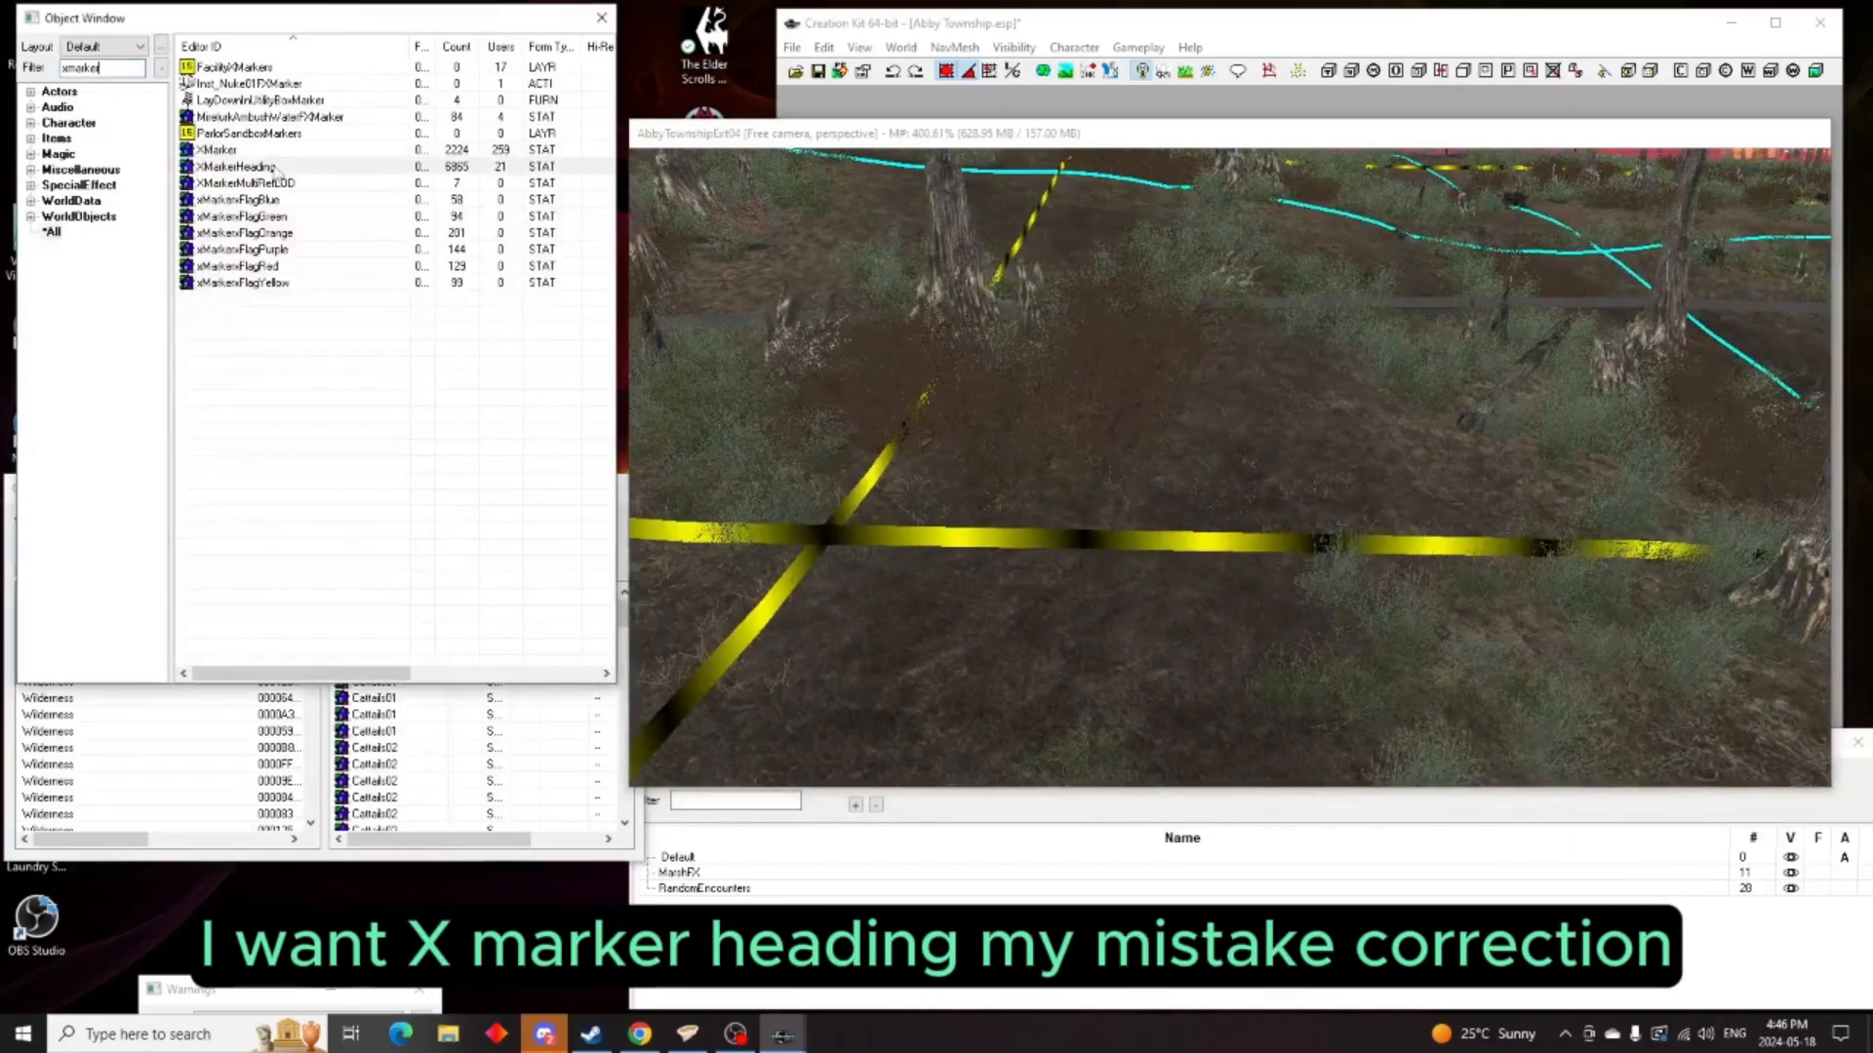
pyautogui.moveTo(832, 398); pyautogui.dragTo(1113, 483)
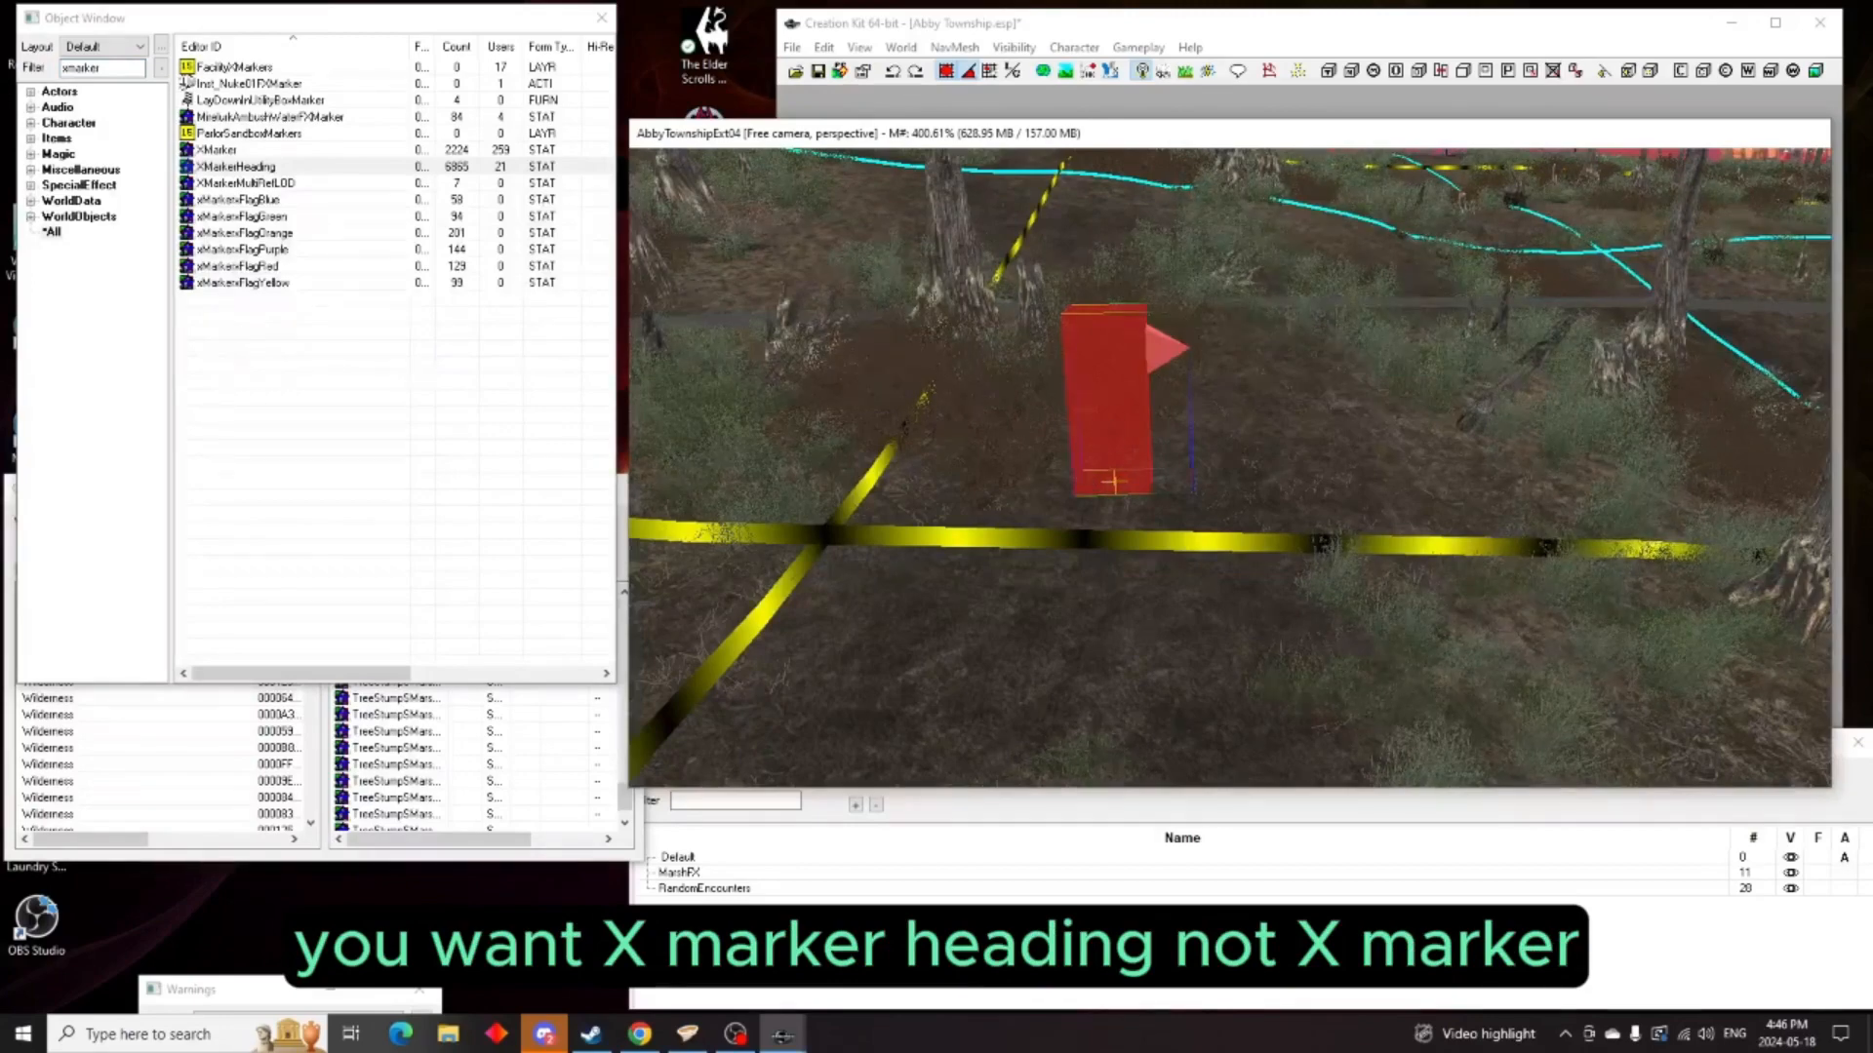
pyautogui.moveTo(1098, 478); pyautogui.dragTo(1063, 495)
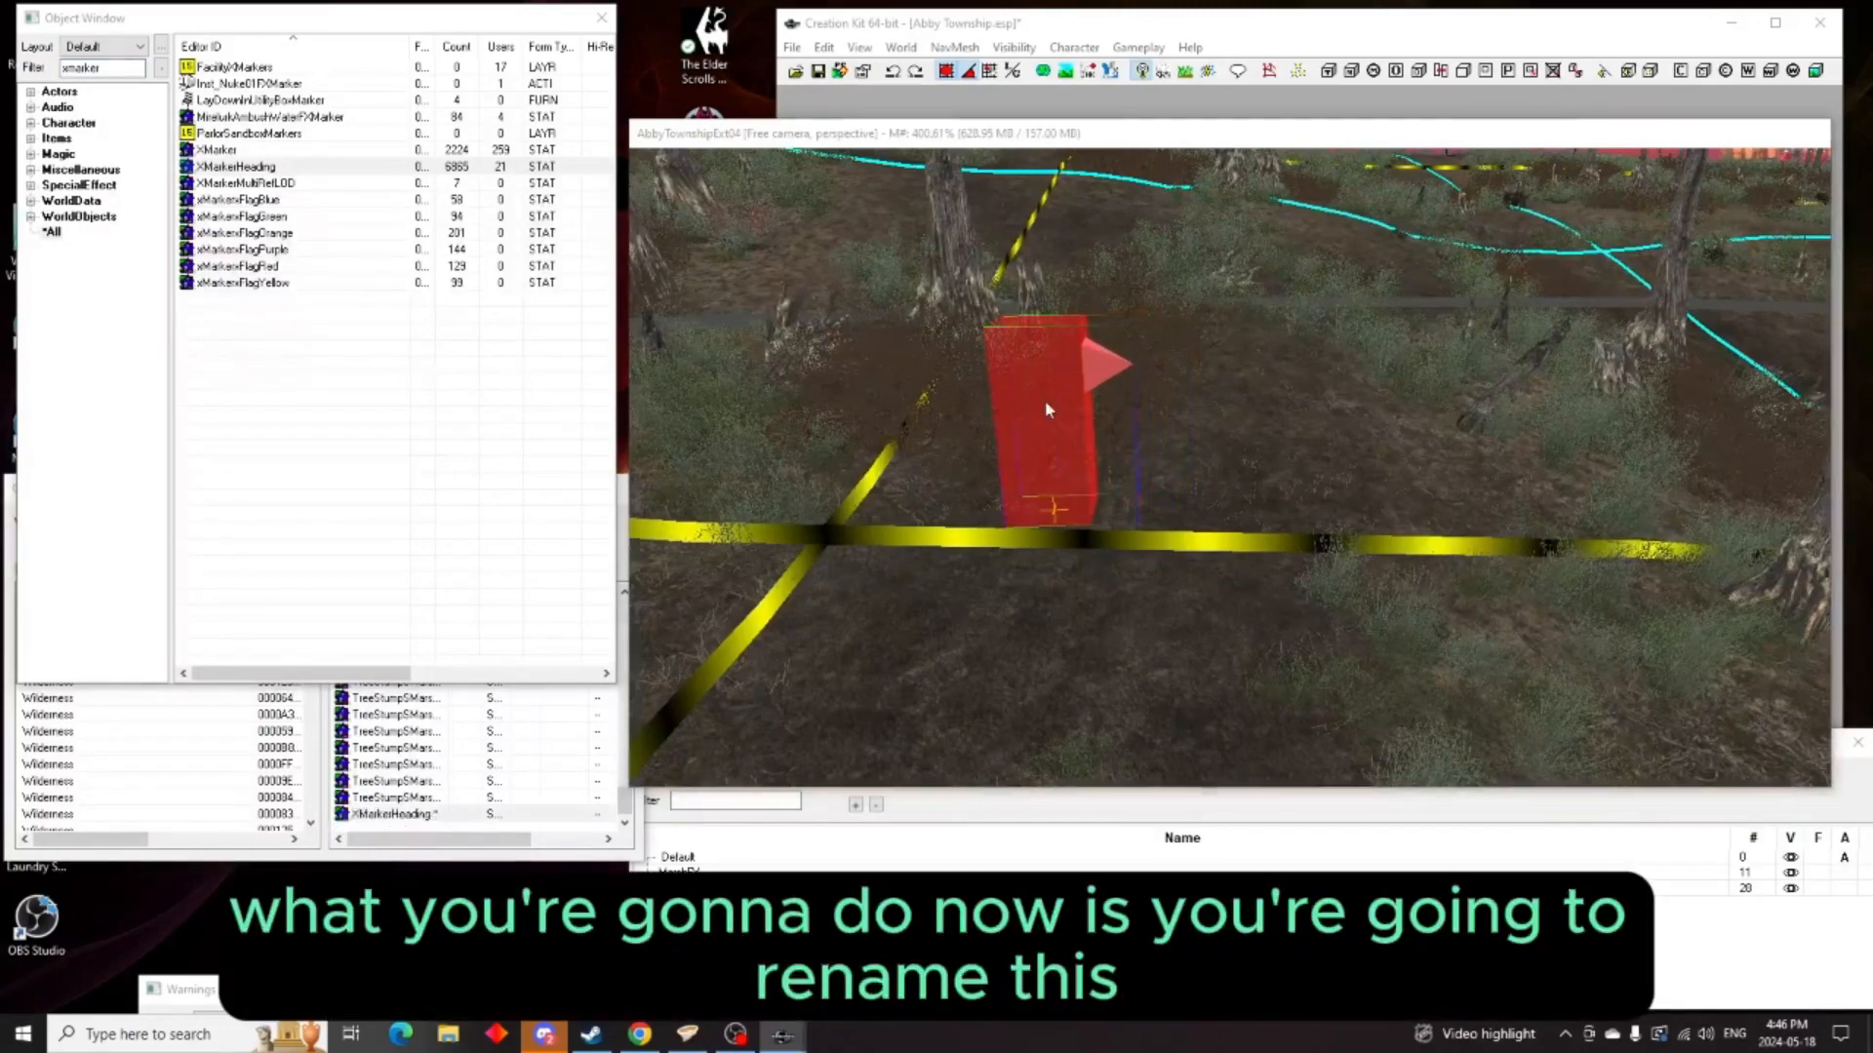
# Set the Reference Editor ID of the placed XMarkerHeading to MapMarkerSpawn and accept the reference settings
pyautogui.doubleClick(1045, 400)
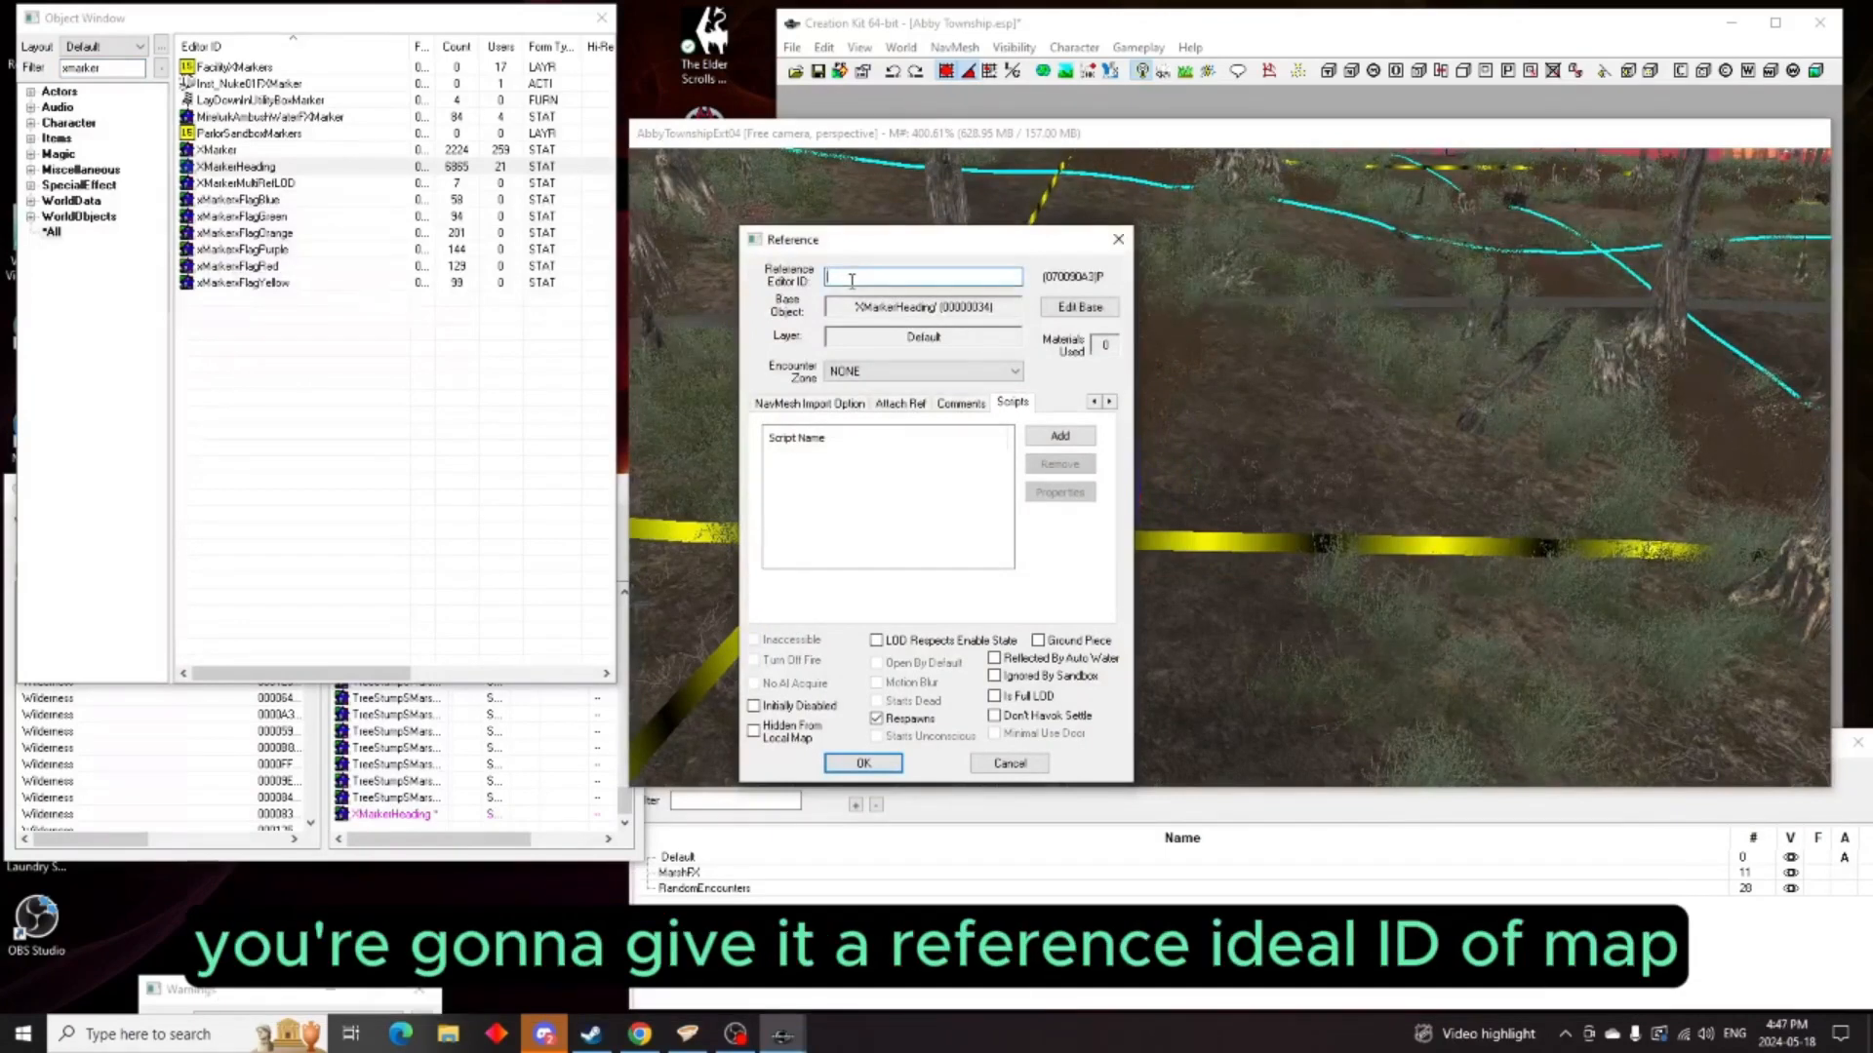
pyautogui.write('map')
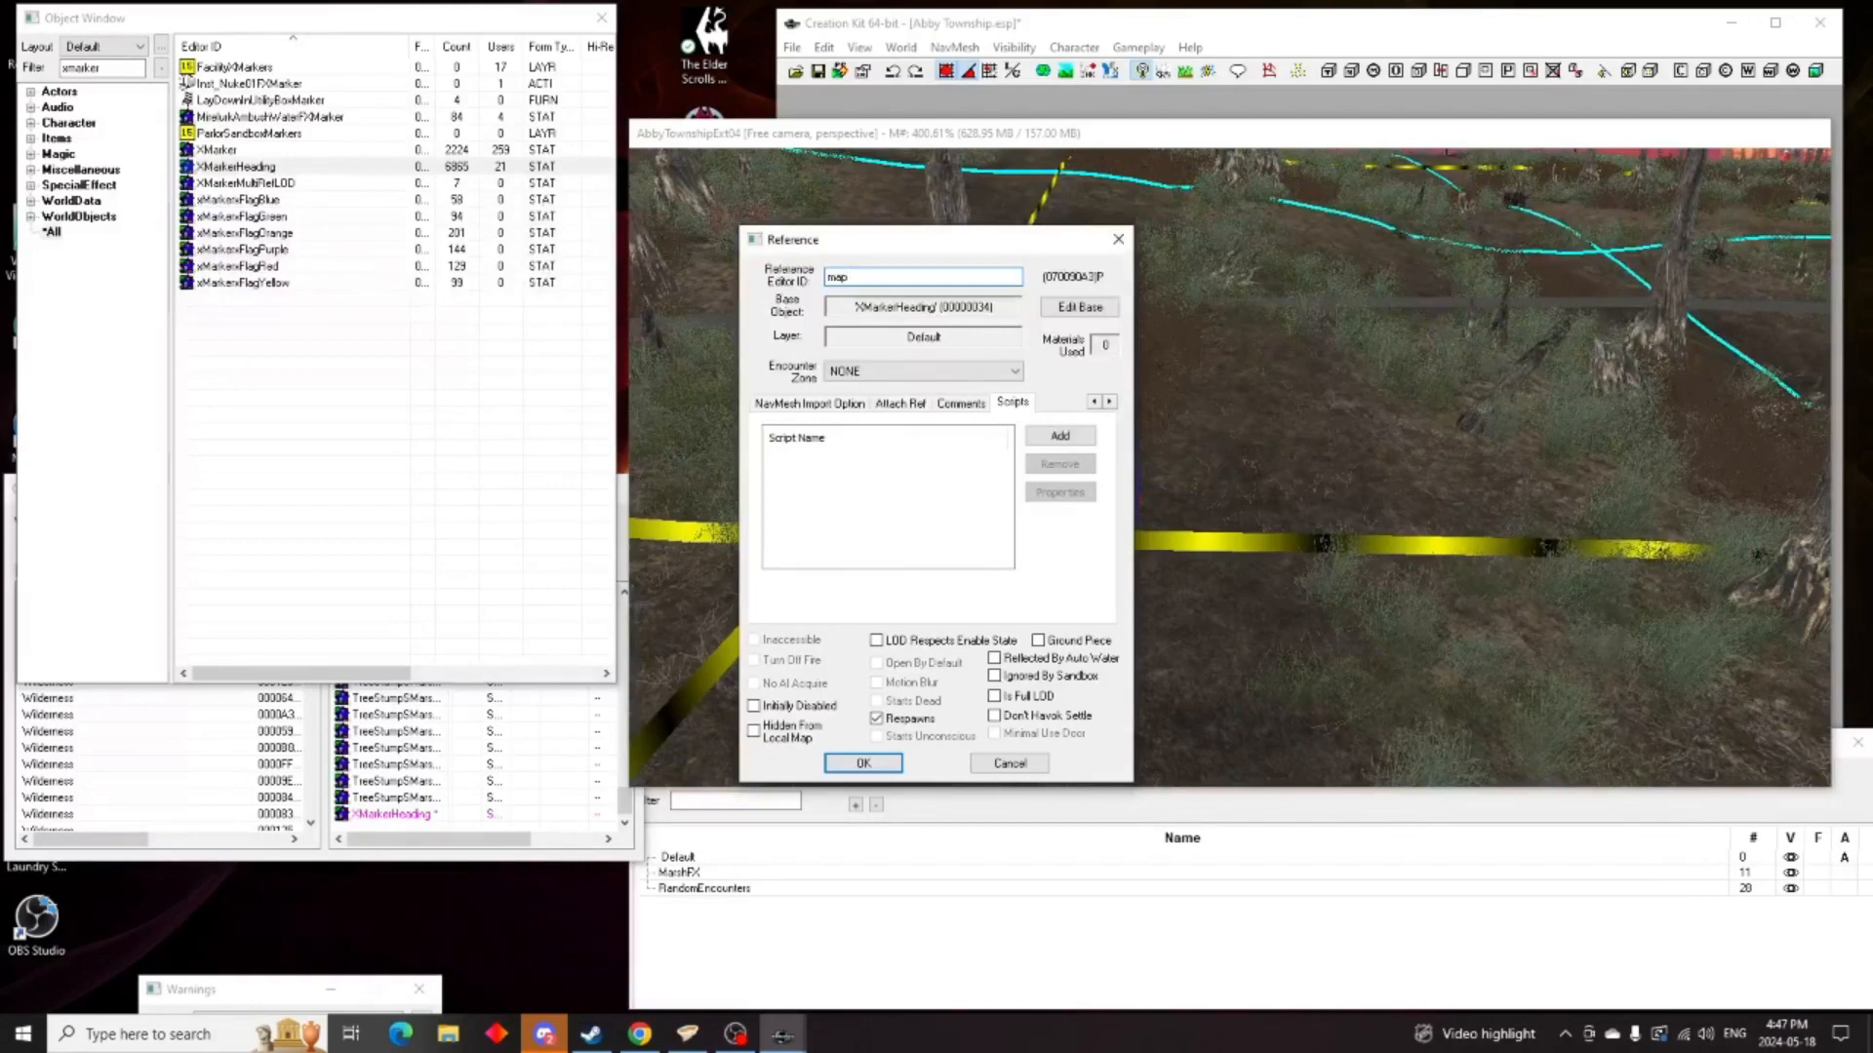
pyautogui.press('BackSpace')
pyautogui.press('BackSpace')
pyautogui.press('BackSpace')
pyautogui.write('MapM')
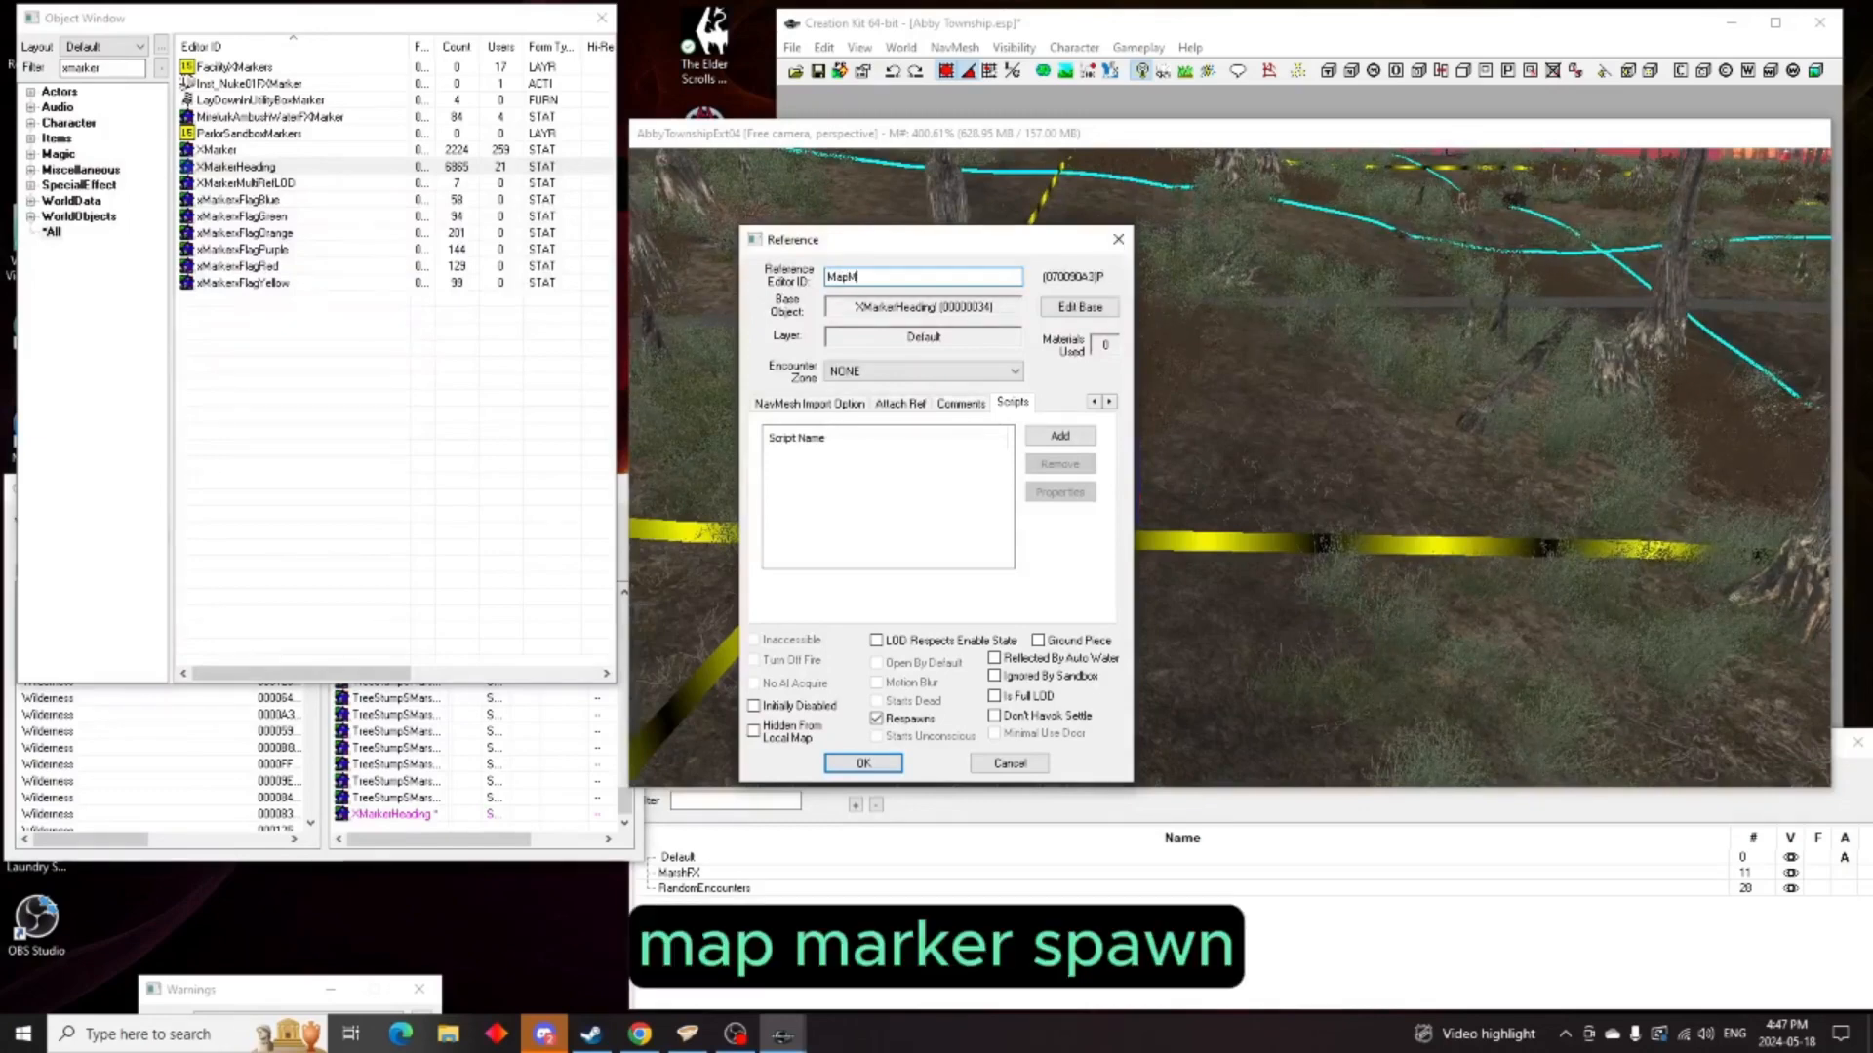
pyautogui.write('arkerSpawn')
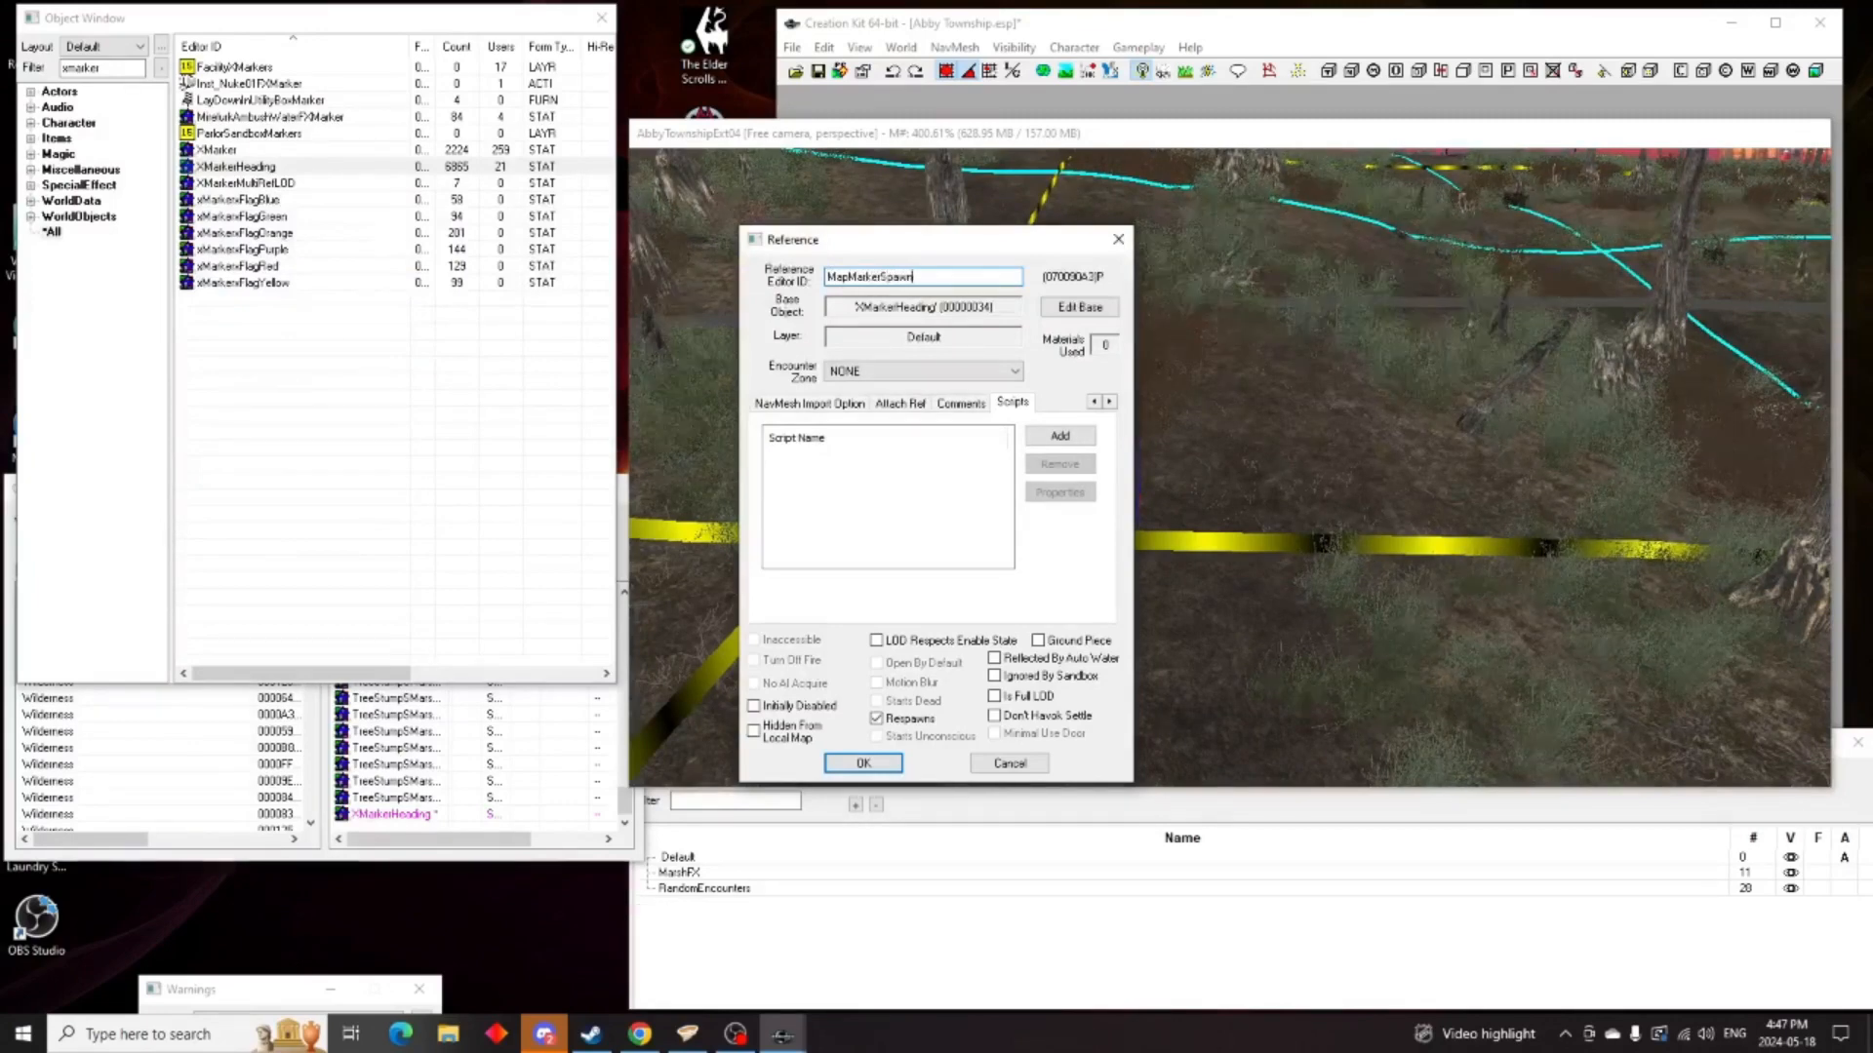
pyautogui.click(862, 764)
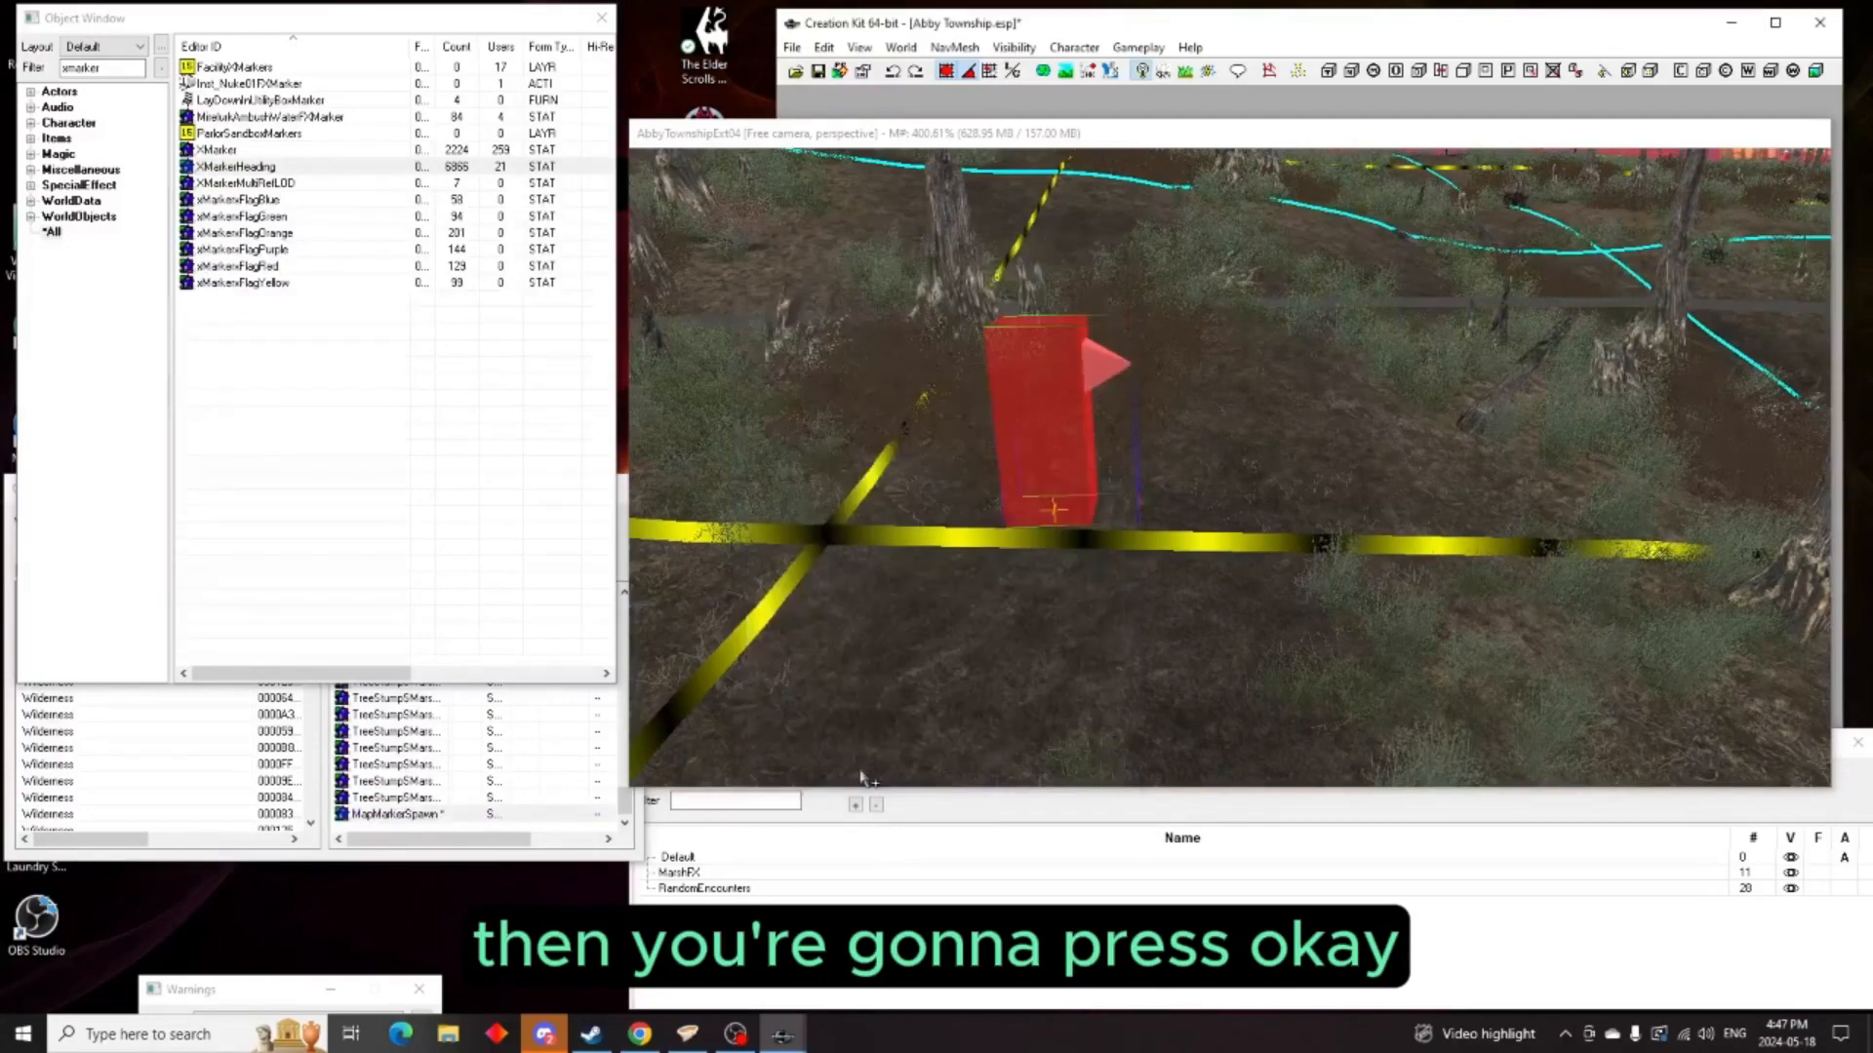
# Shift the MapMarkerSpawn marker slightly away from the yellow border line, further into the clearing
pyautogui.scroll(3, 1190, 509)
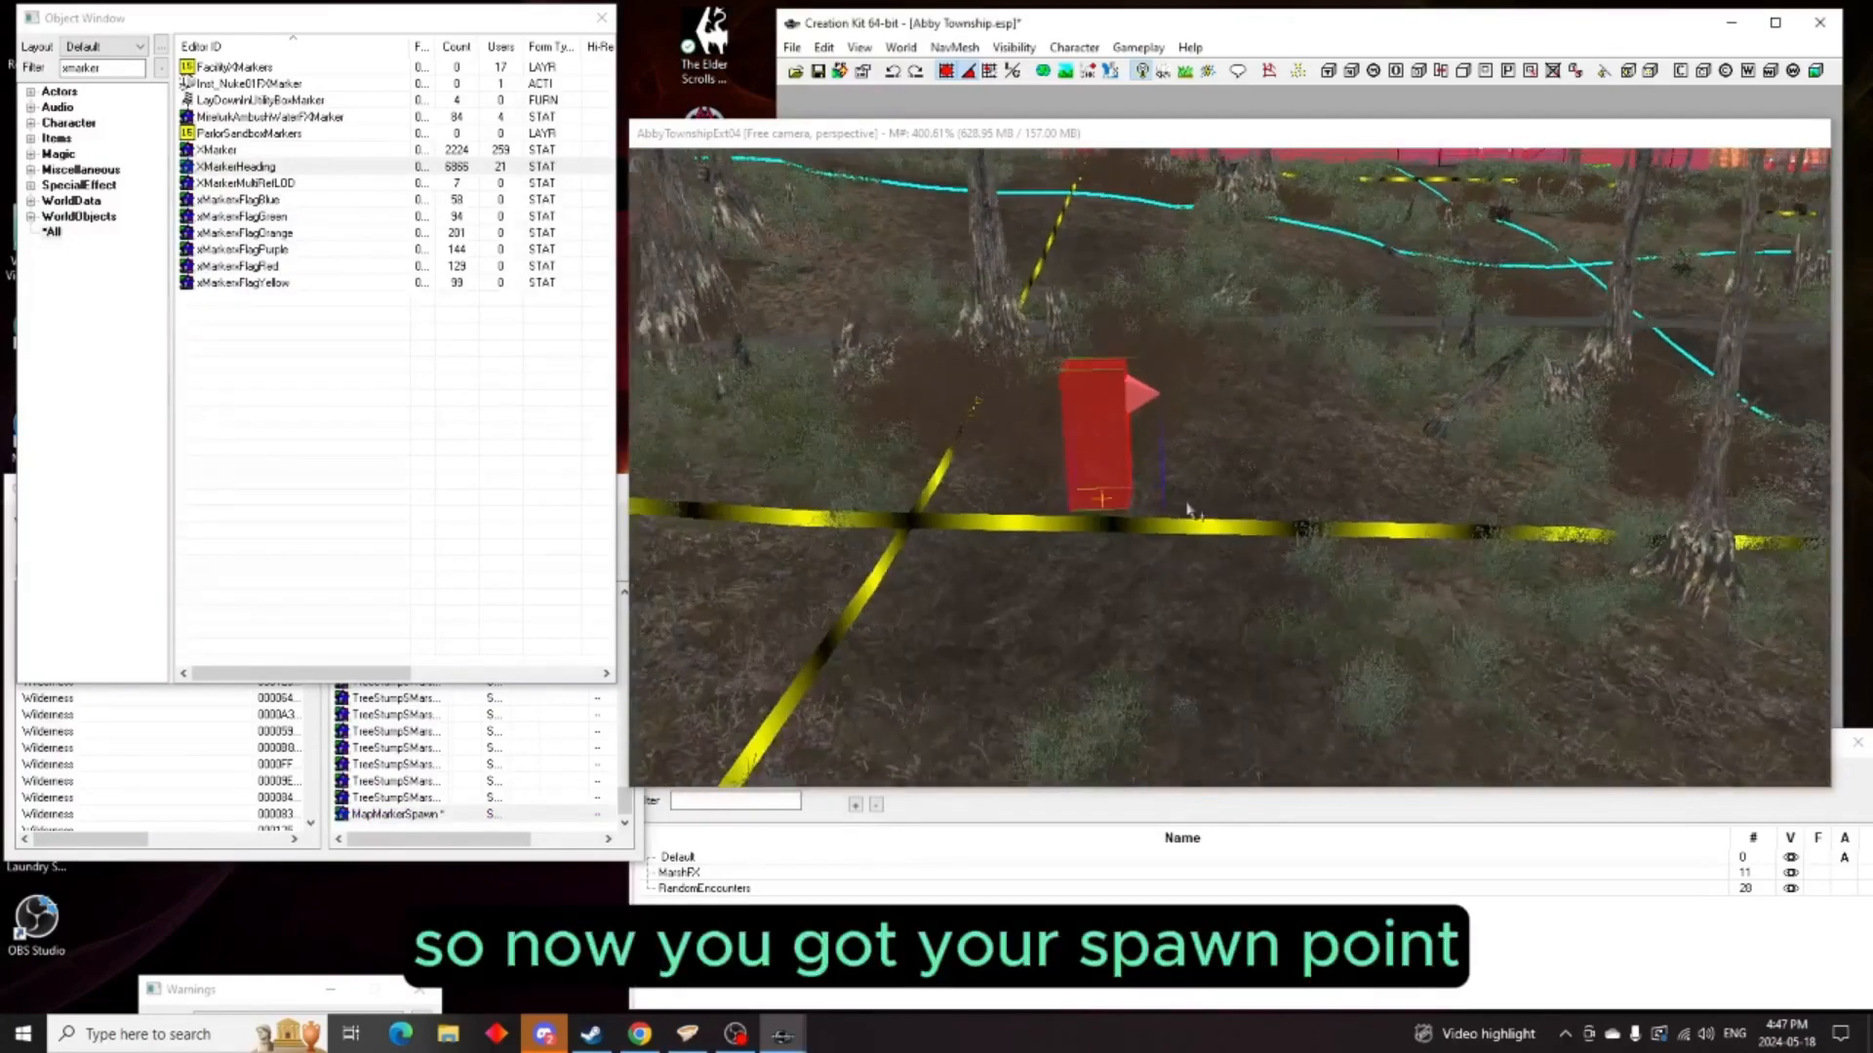
pyautogui.moveTo(1189, 509); pyautogui.dragTo(1157, 548, button='middle')
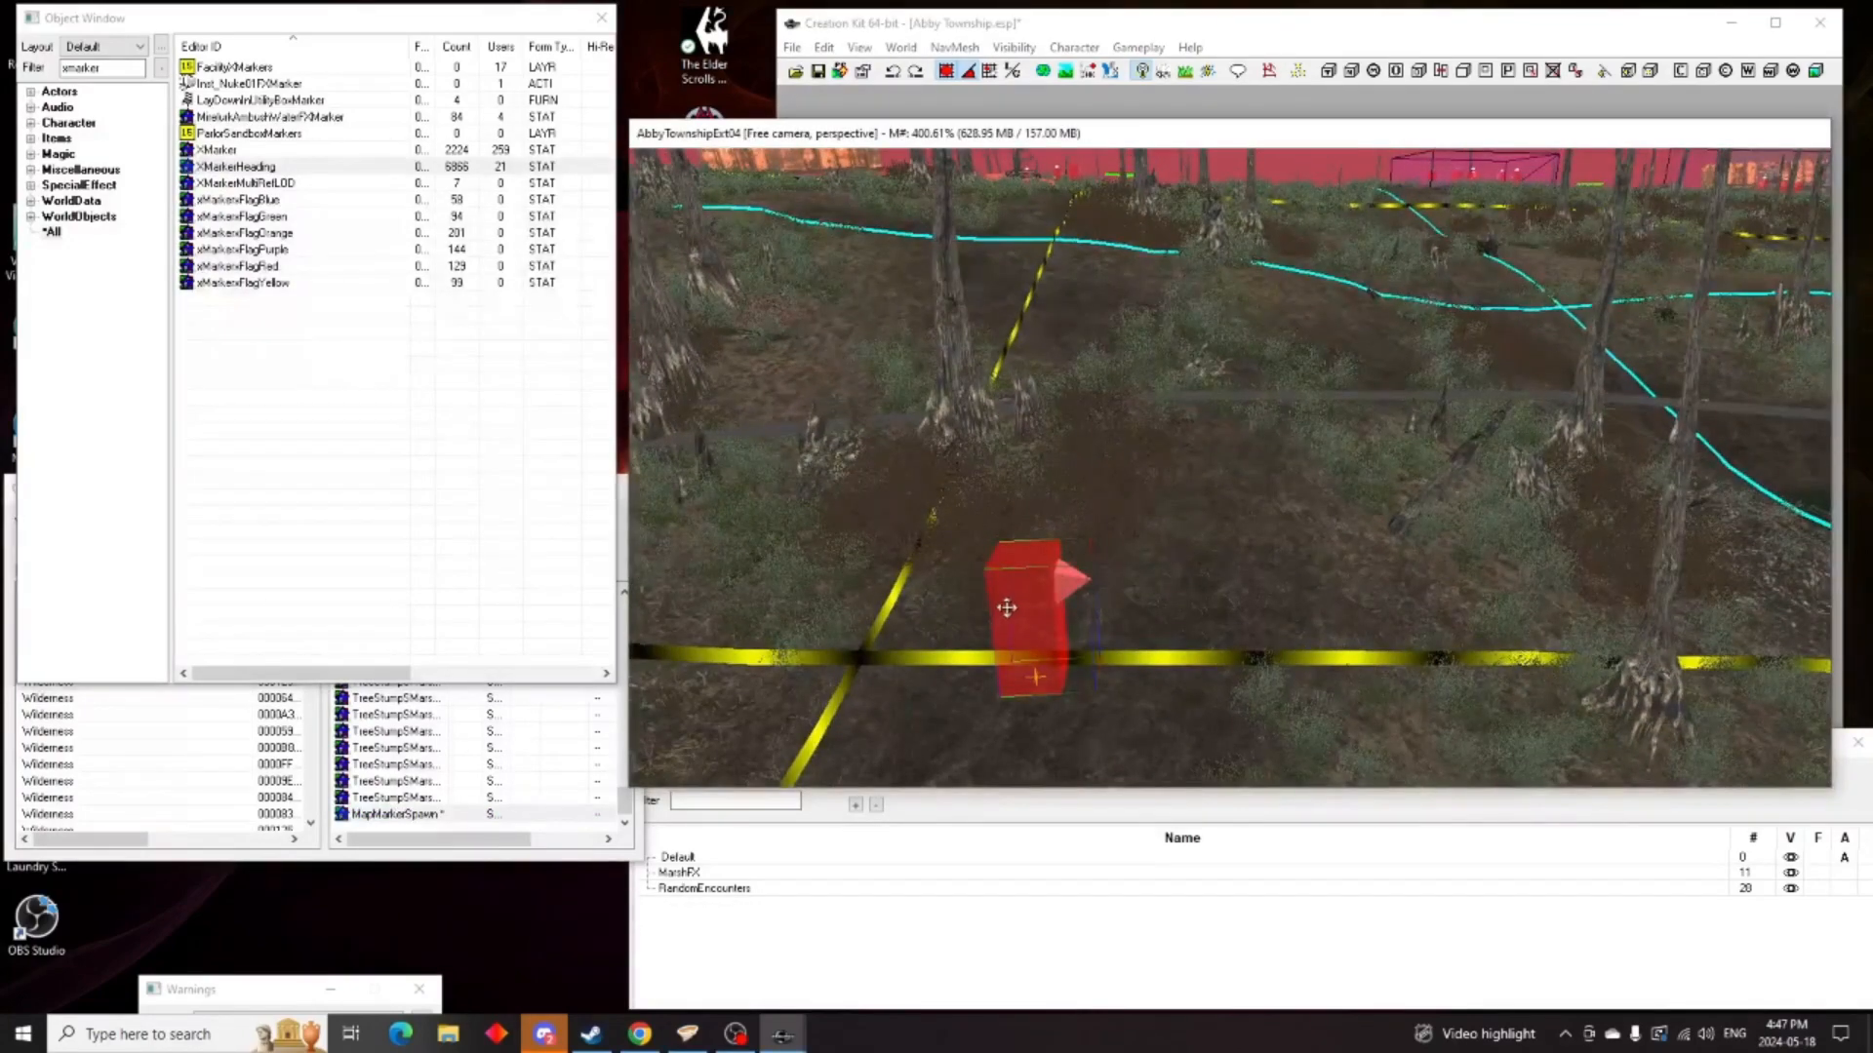
pyautogui.moveTo(1006, 608); pyautogui.dragTo(997, 548)
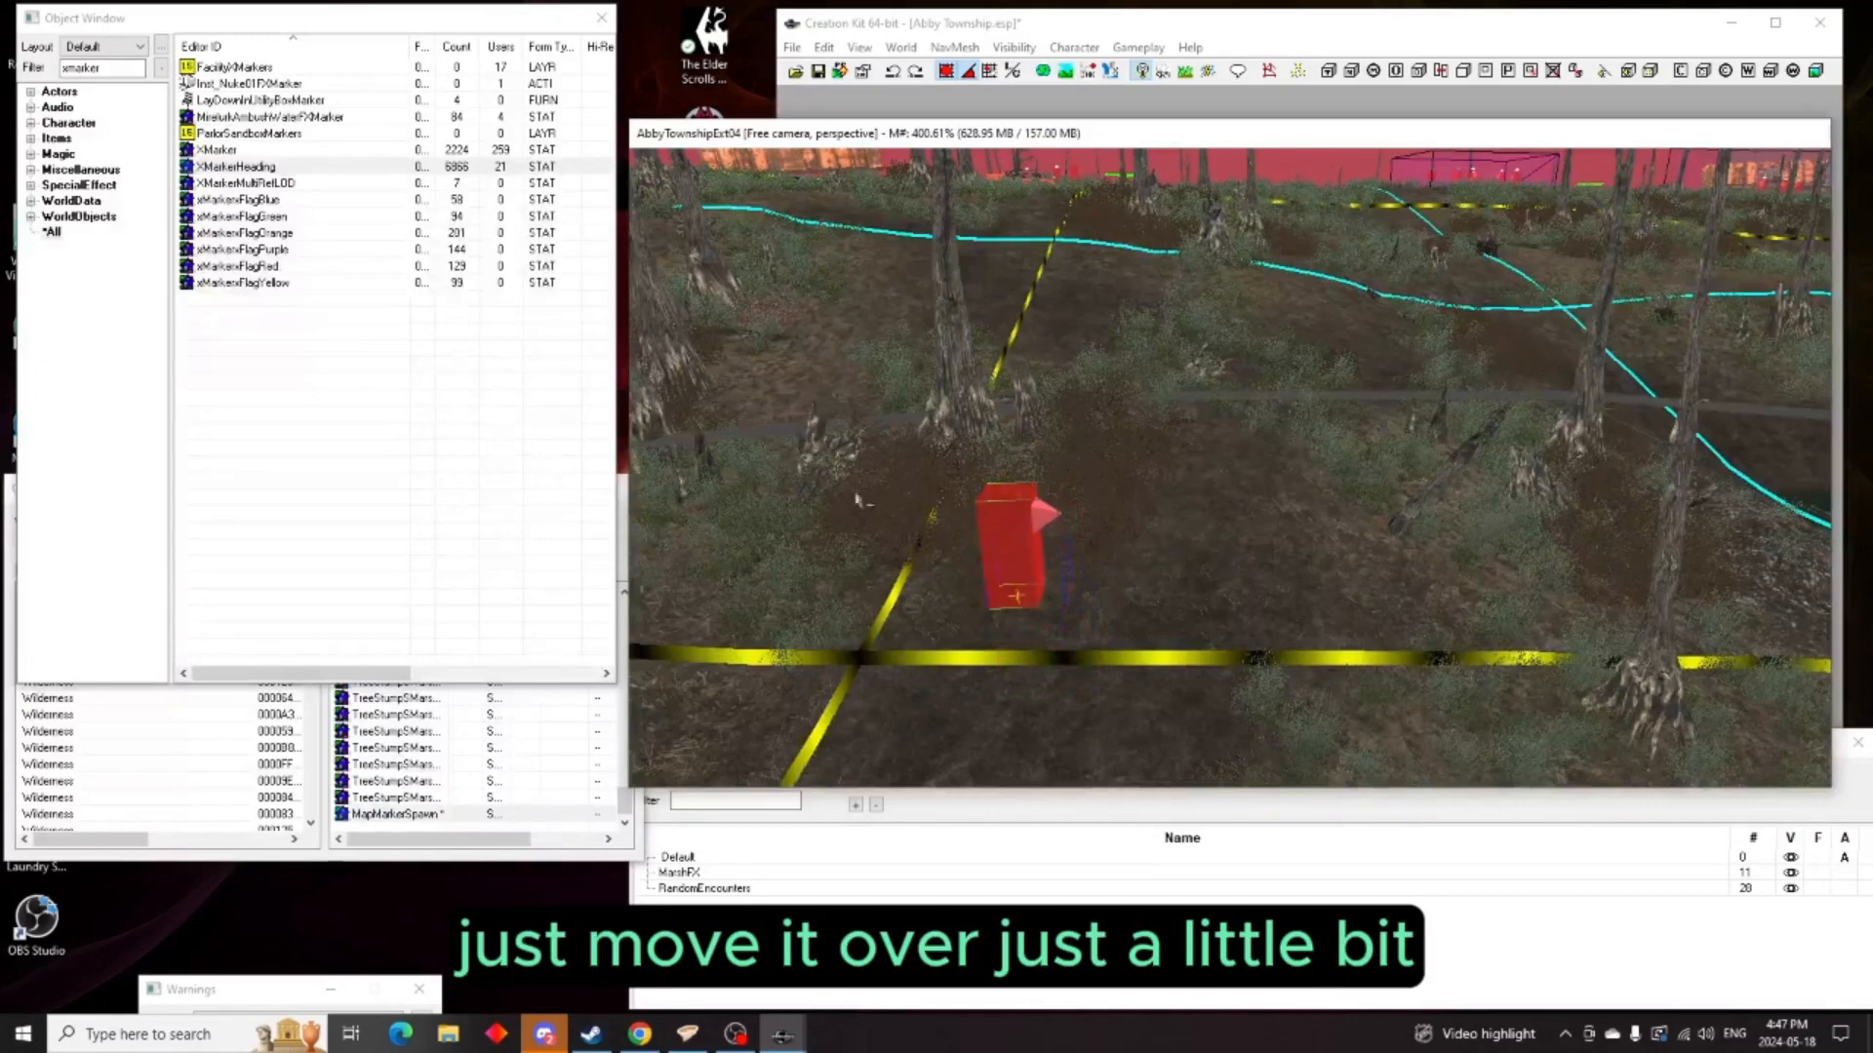
# Filter the objects by mapmarker and place a MapMarker centred on the MapMarkerSpawn marker
pyautogui.doubleClick(107, 68)
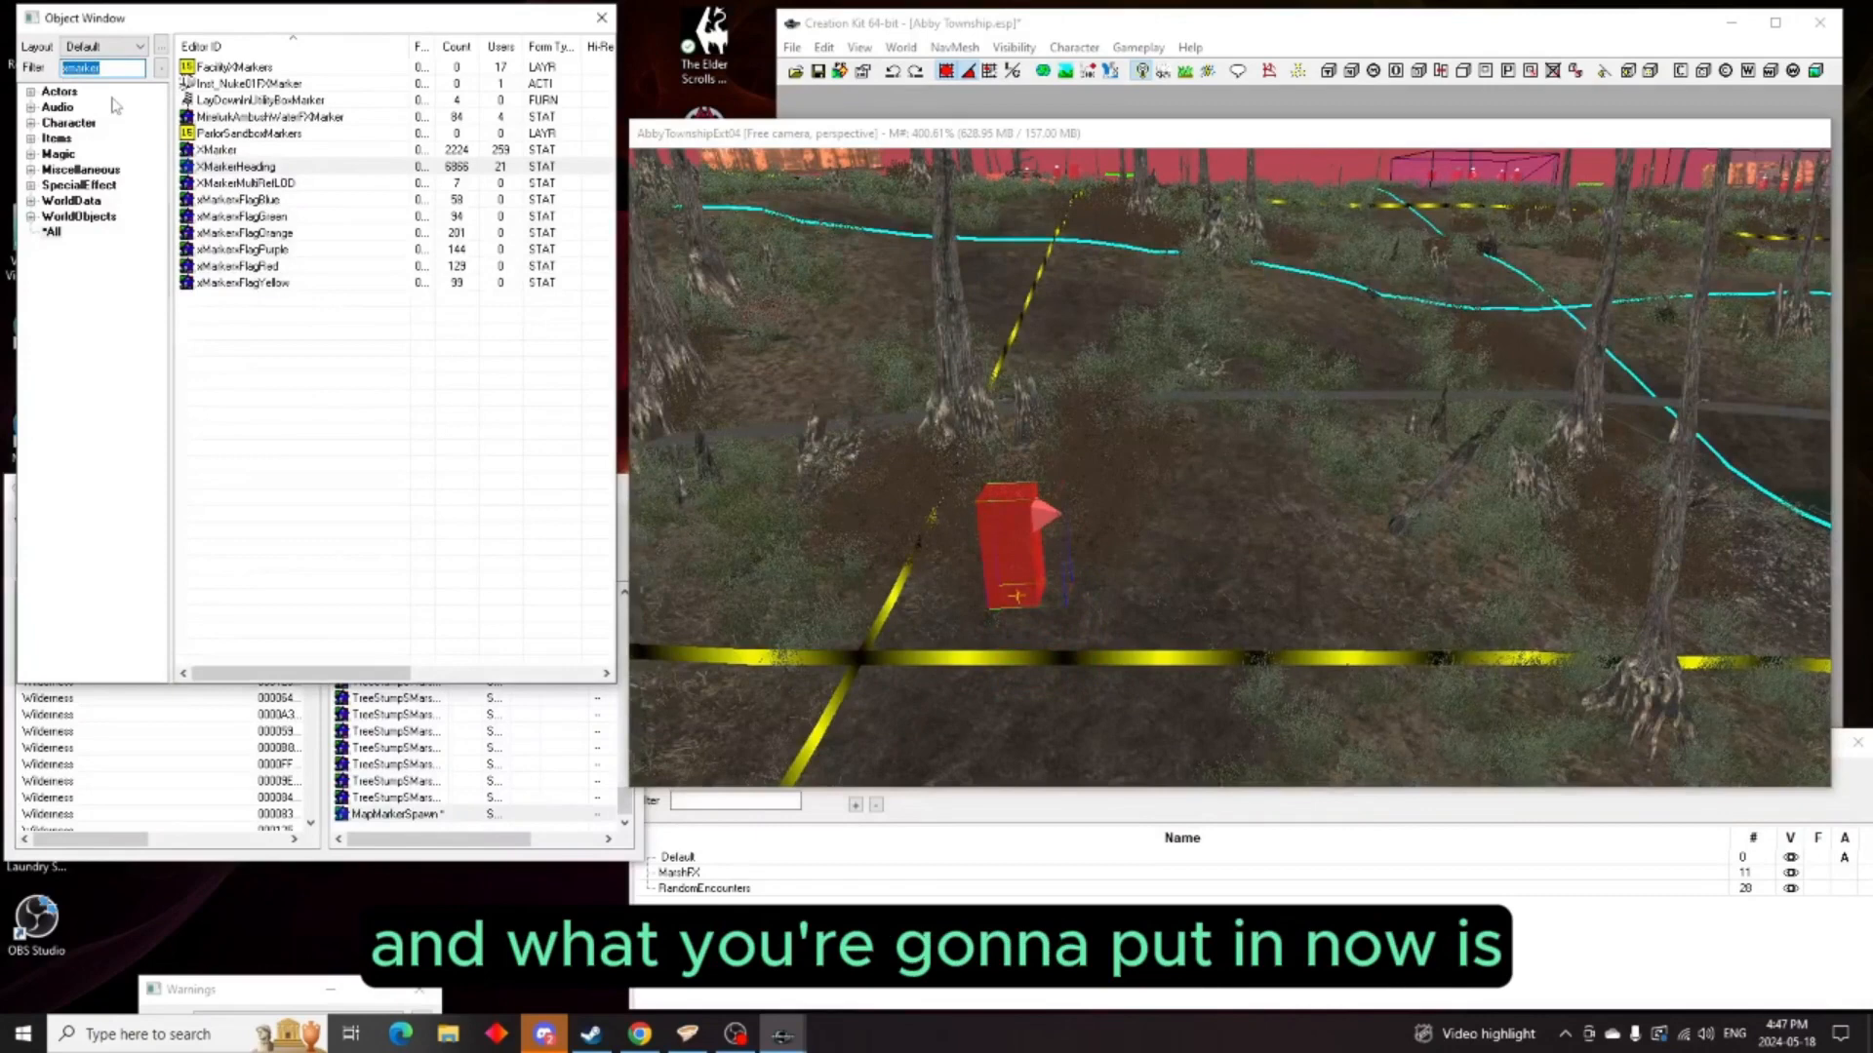
pyautogui.write('m')
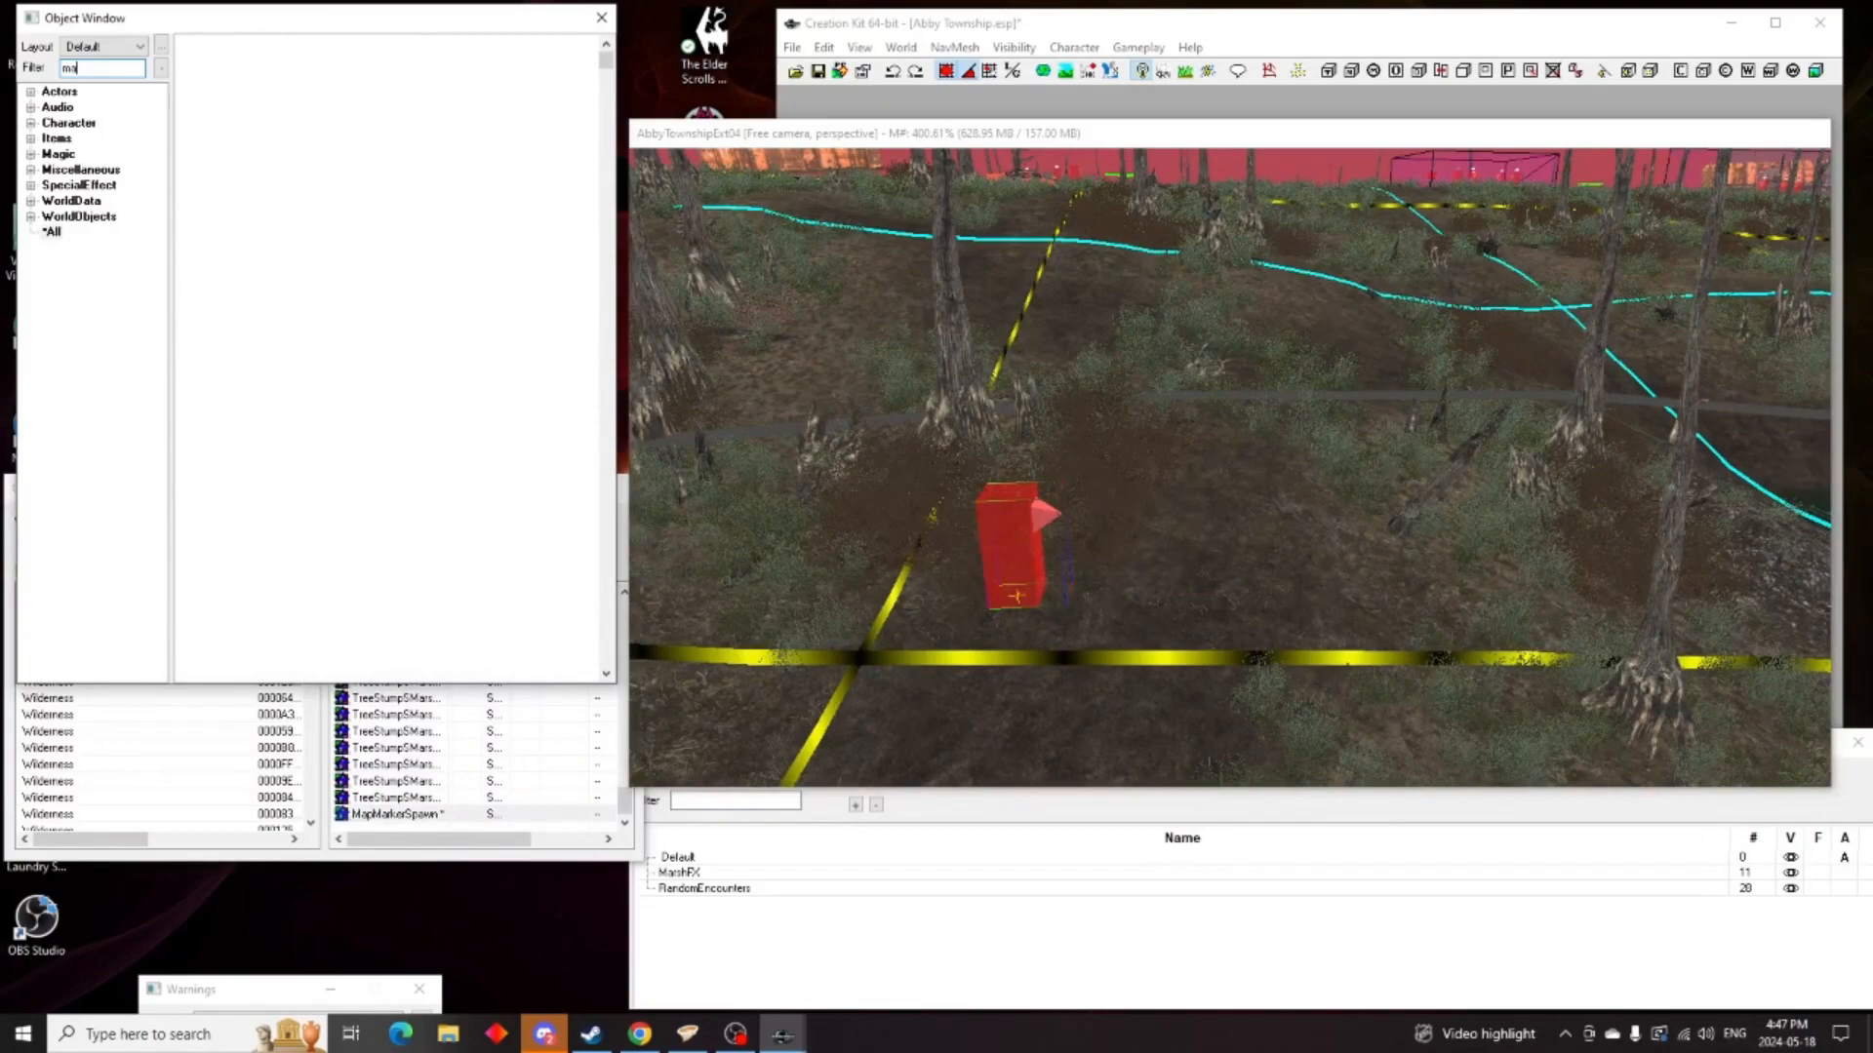
pyautogui.write('apmarker')
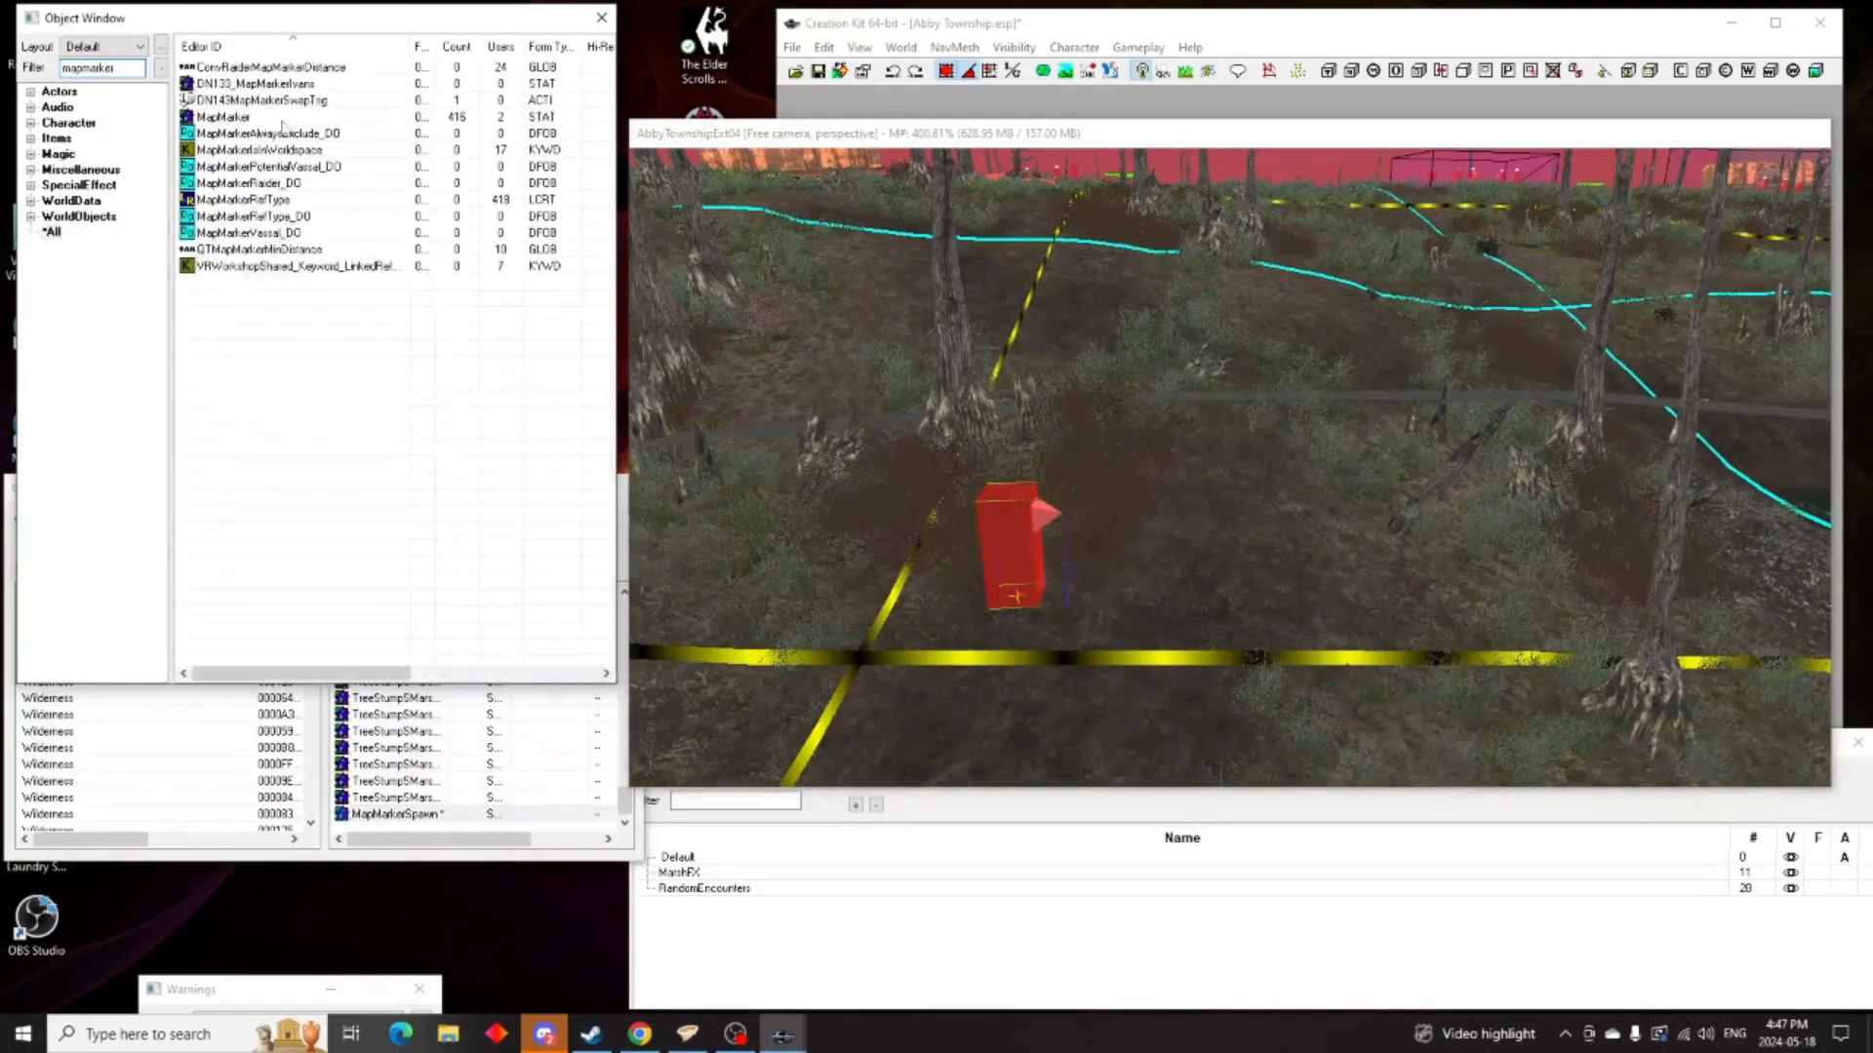
pyautogui.moveTo(226, 117)
pyautogui.mouseDown()
pyautogui.moveTo(1016, 597)
pyautogui.moveTo(1011, 583)
pyautogui.mouseUp()
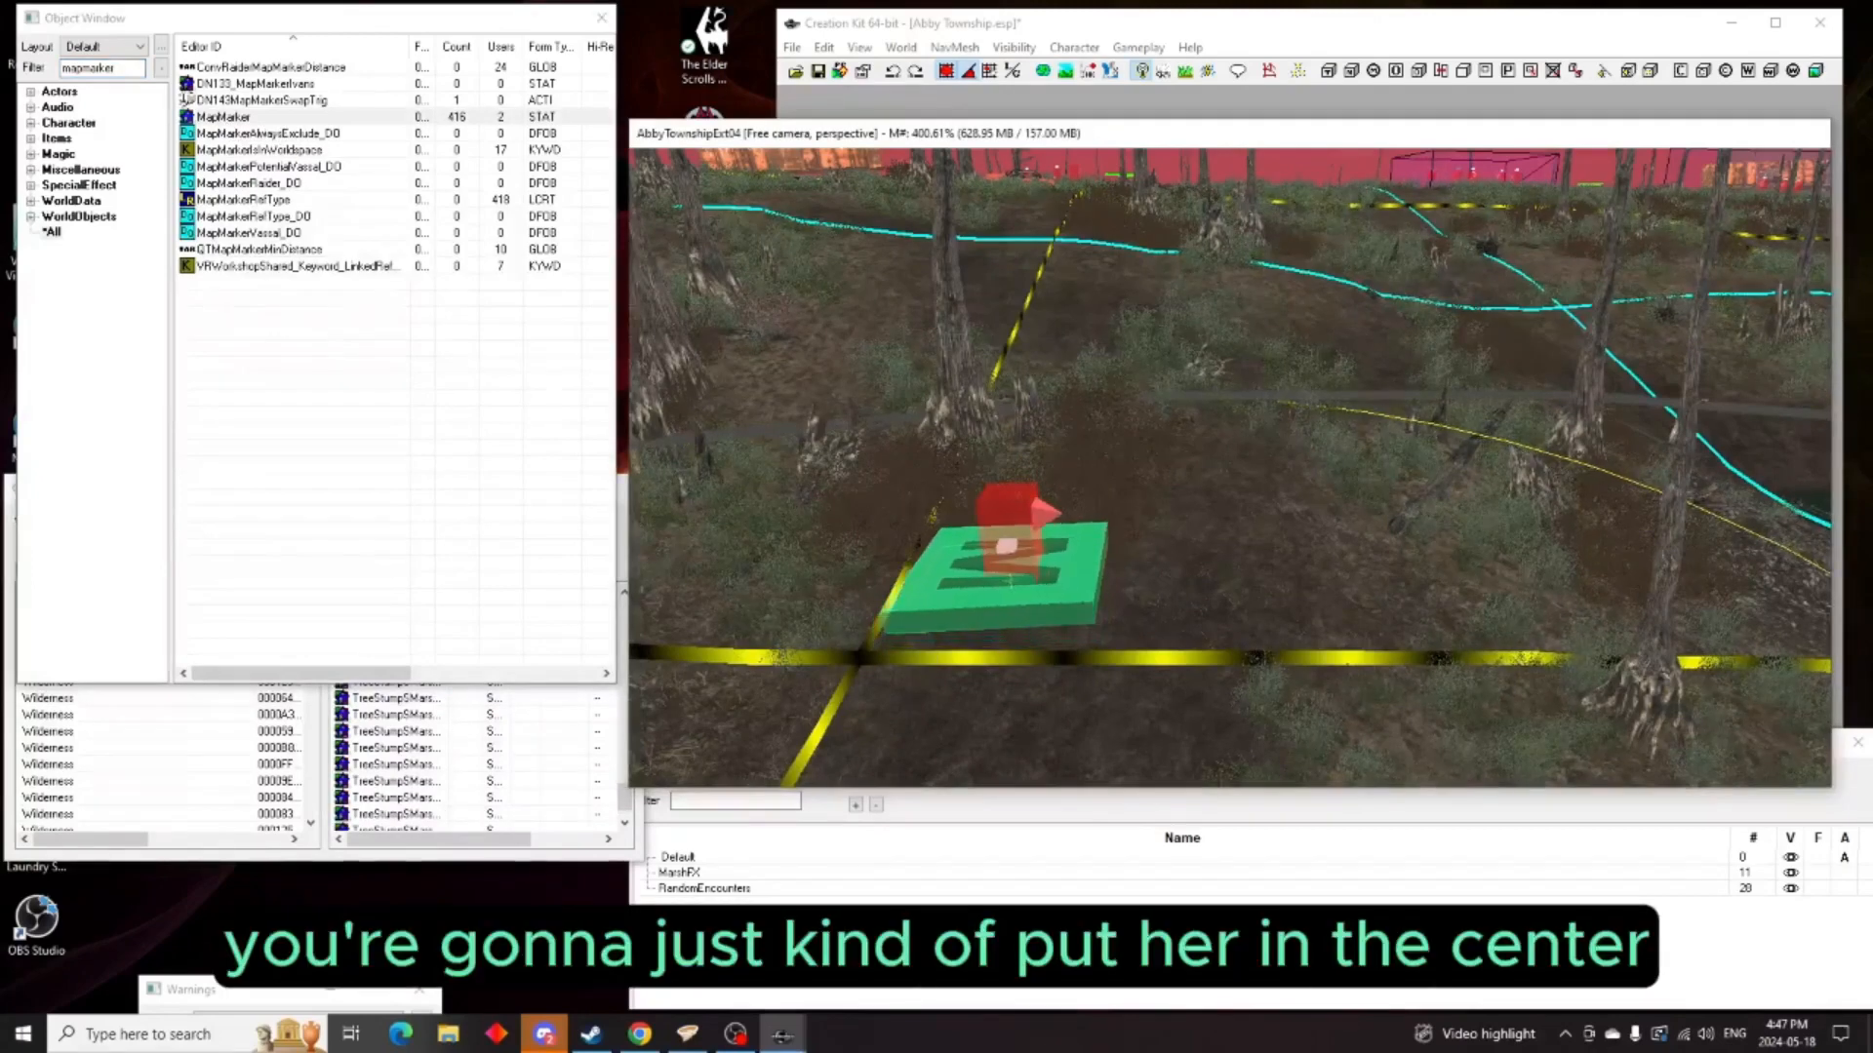
# Raise the MapMarker vertically with the move gizmo until it sits well above the MapMarkerSpawn marker
pyautogui.press('e')
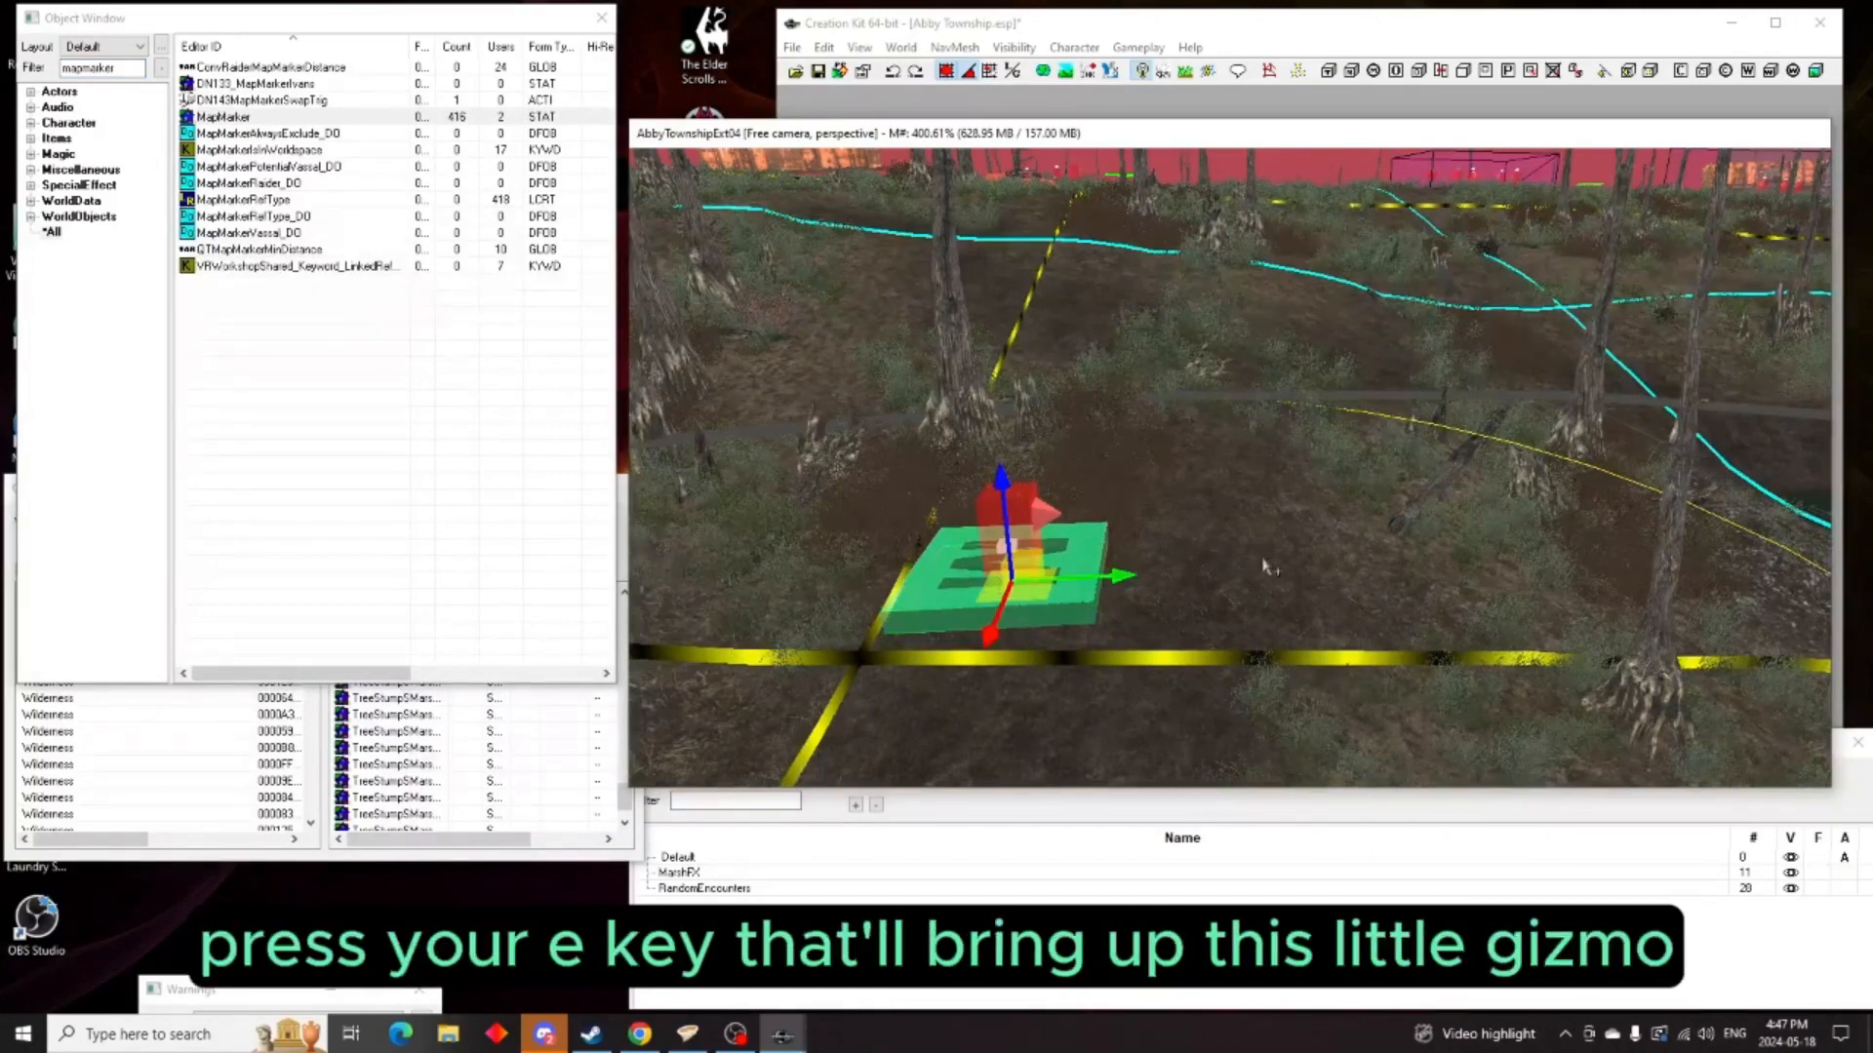
pyautogui.moveTo(1000, 484); pyautogui.dragTo(1265, 502)
pyautogui.press('e')
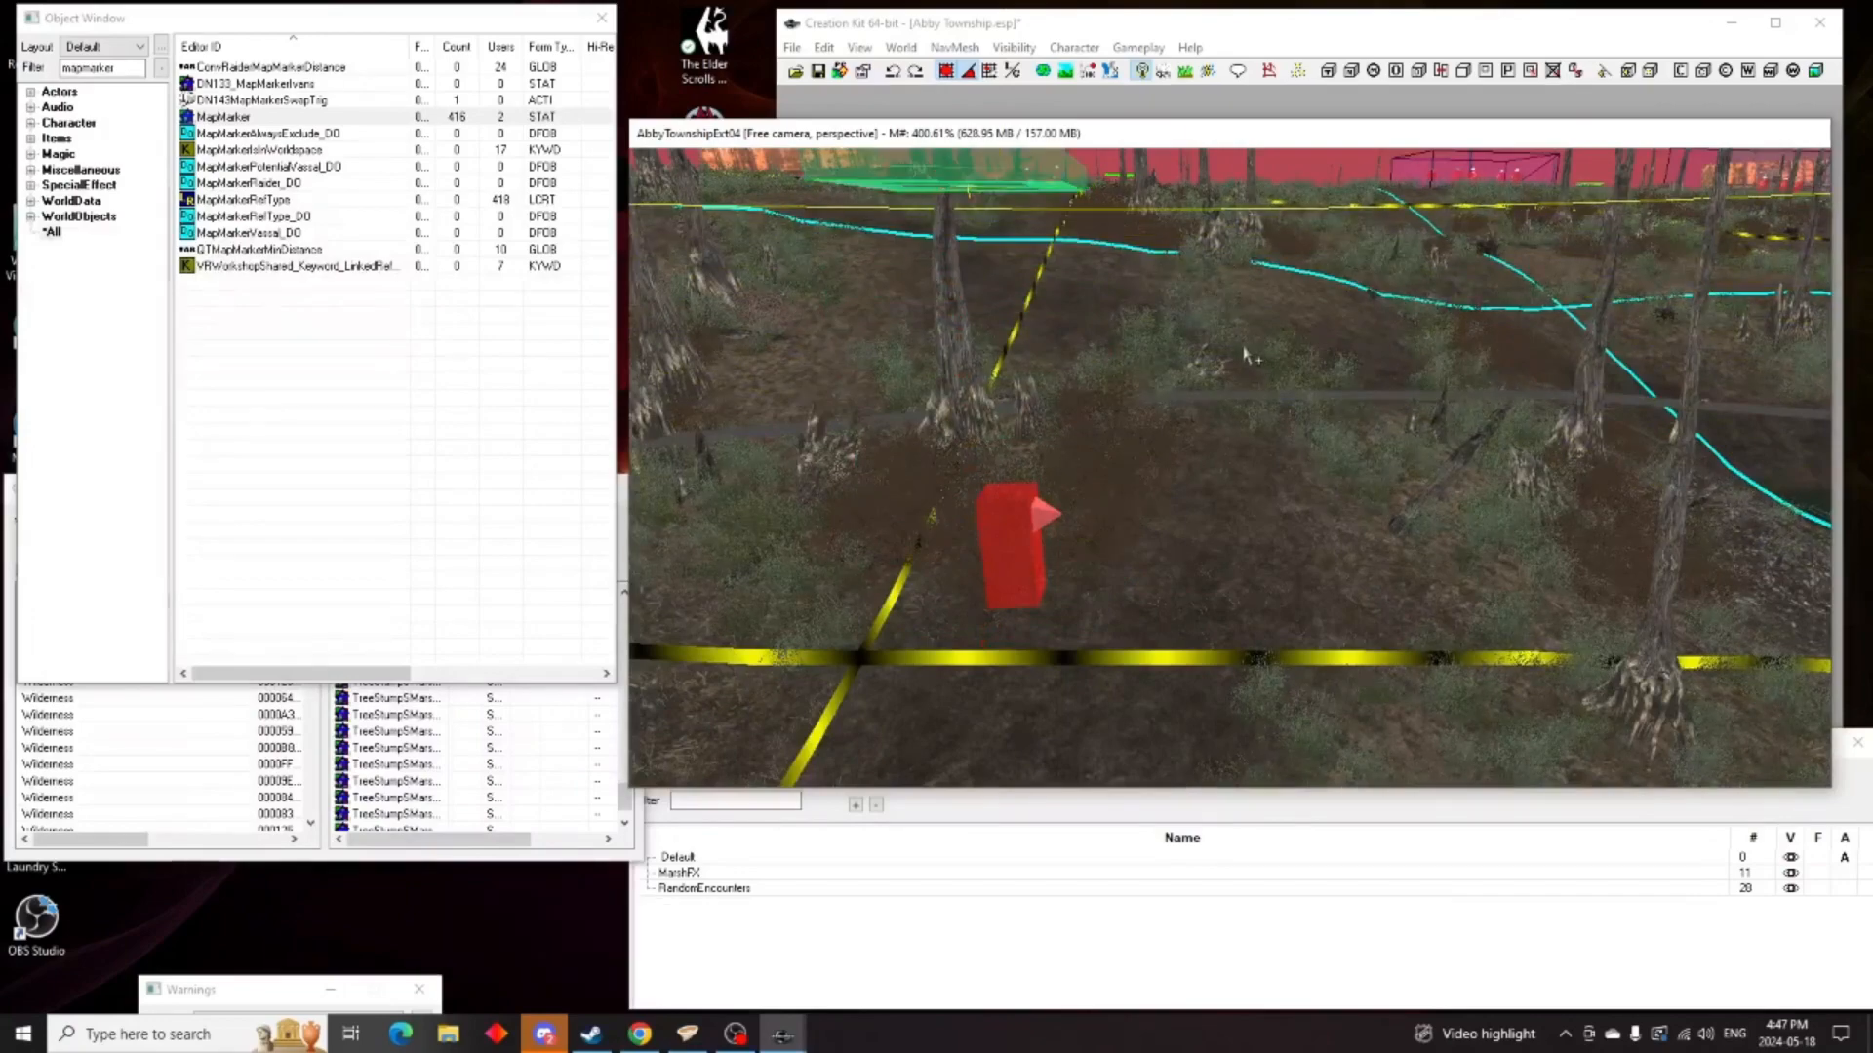
# Set the Reference Editor ID of the raised MapMarker to Abby_Mapmarker_Township
pyautogui.moveTo(1251, 354); pyautogui.dragTo(1291, 419, button='middle')
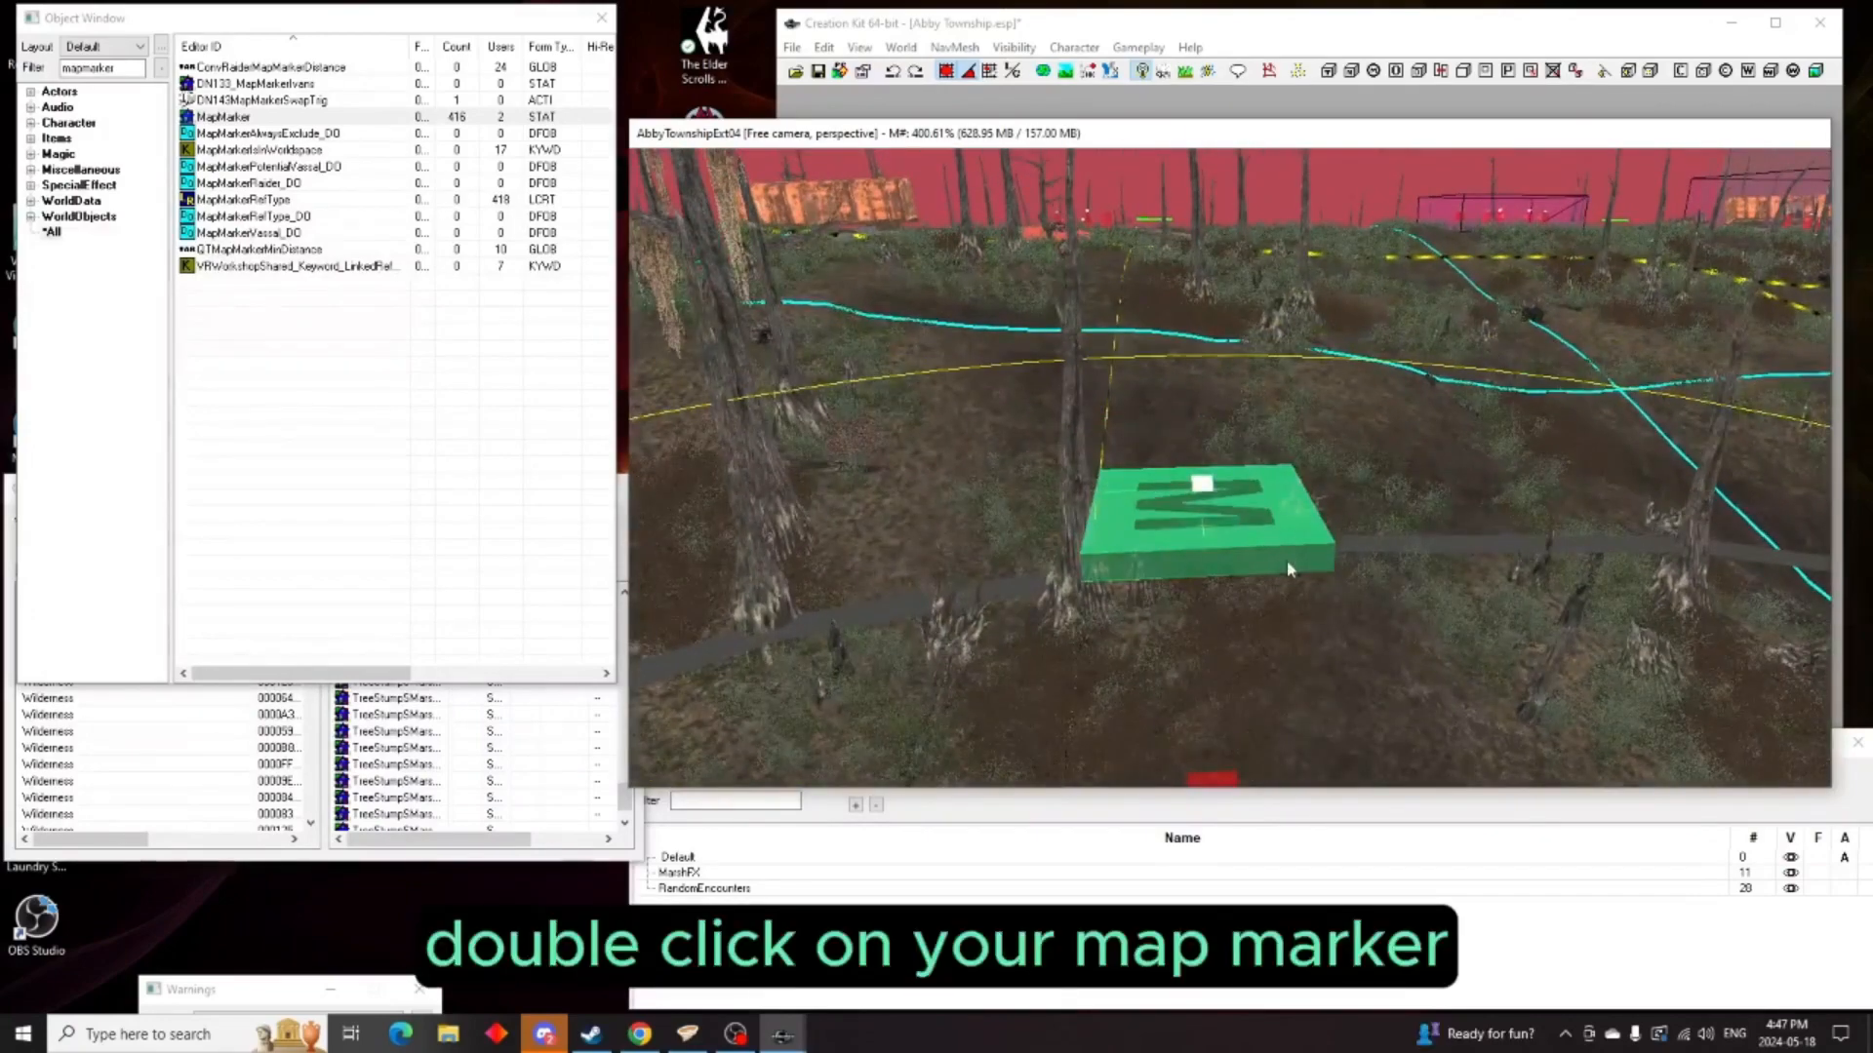
pyautogui.doubleClick(1287, 561)
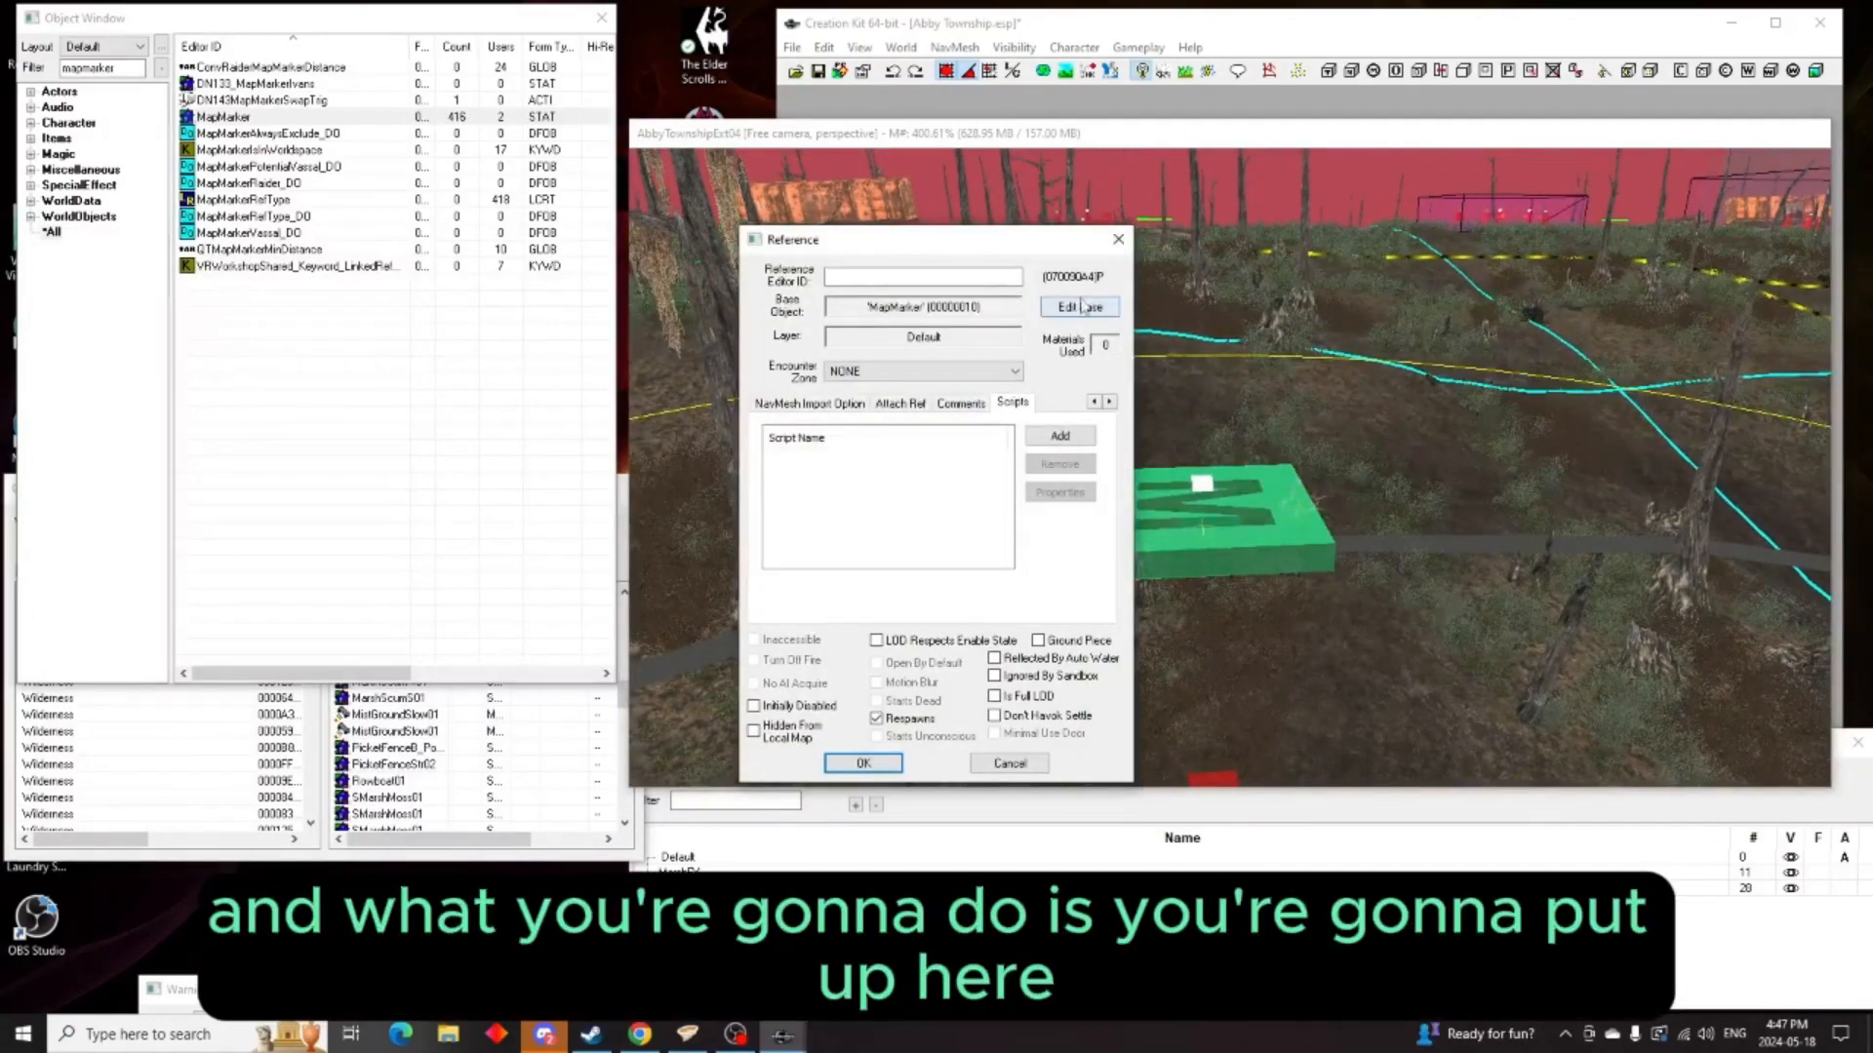
pyautogui.click(848, 279)
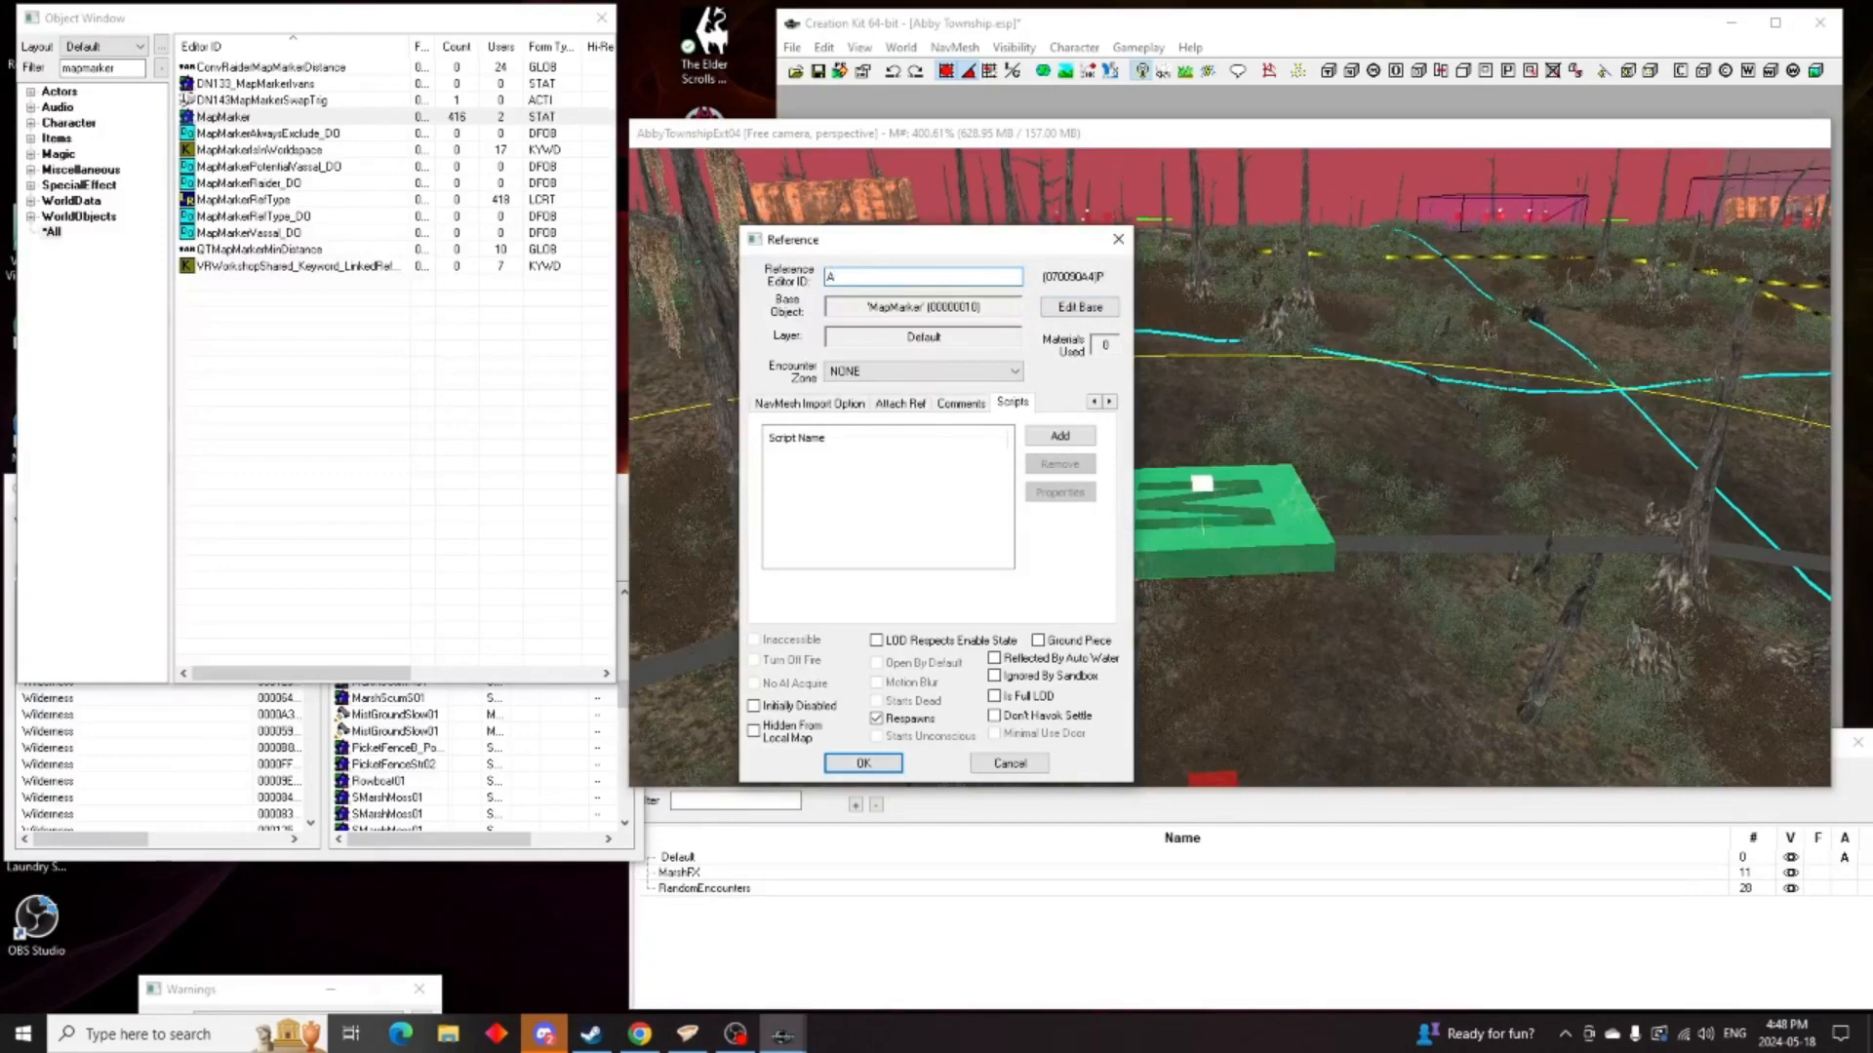
pyautogui.write('Abby')
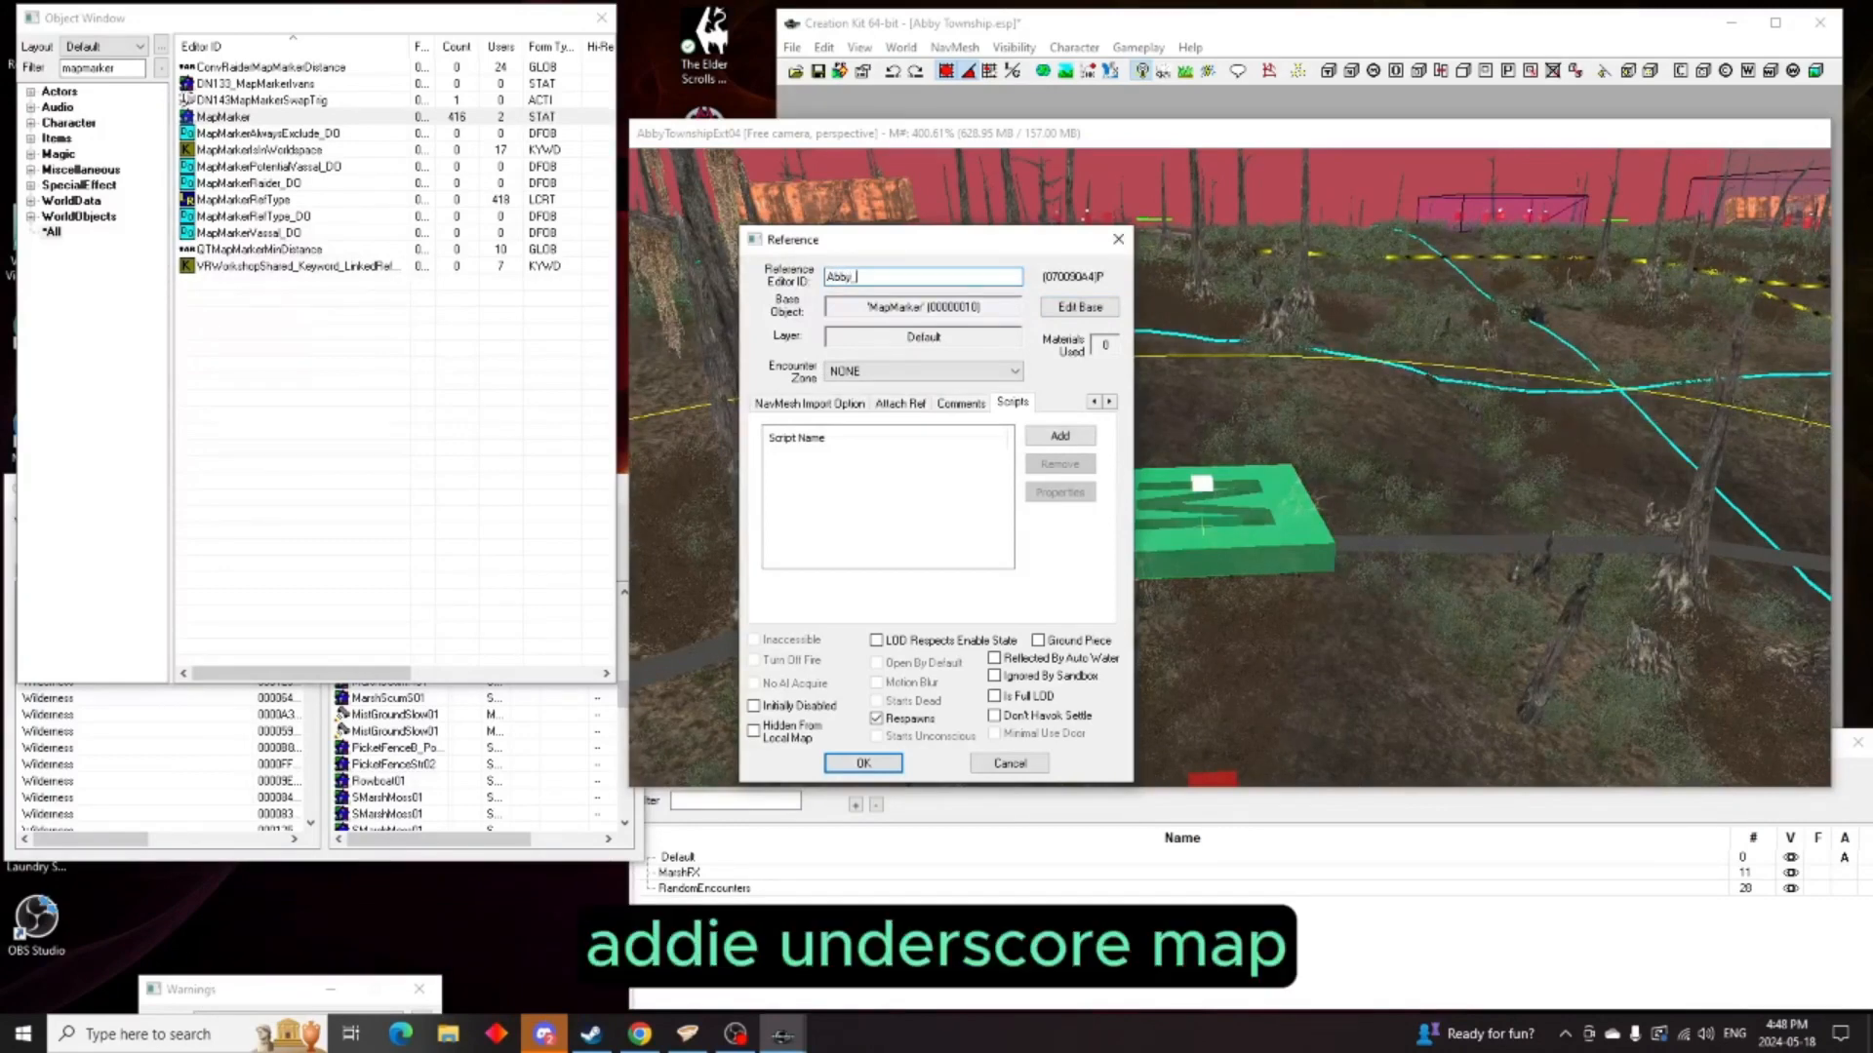
pyautogui.write('_Ma')
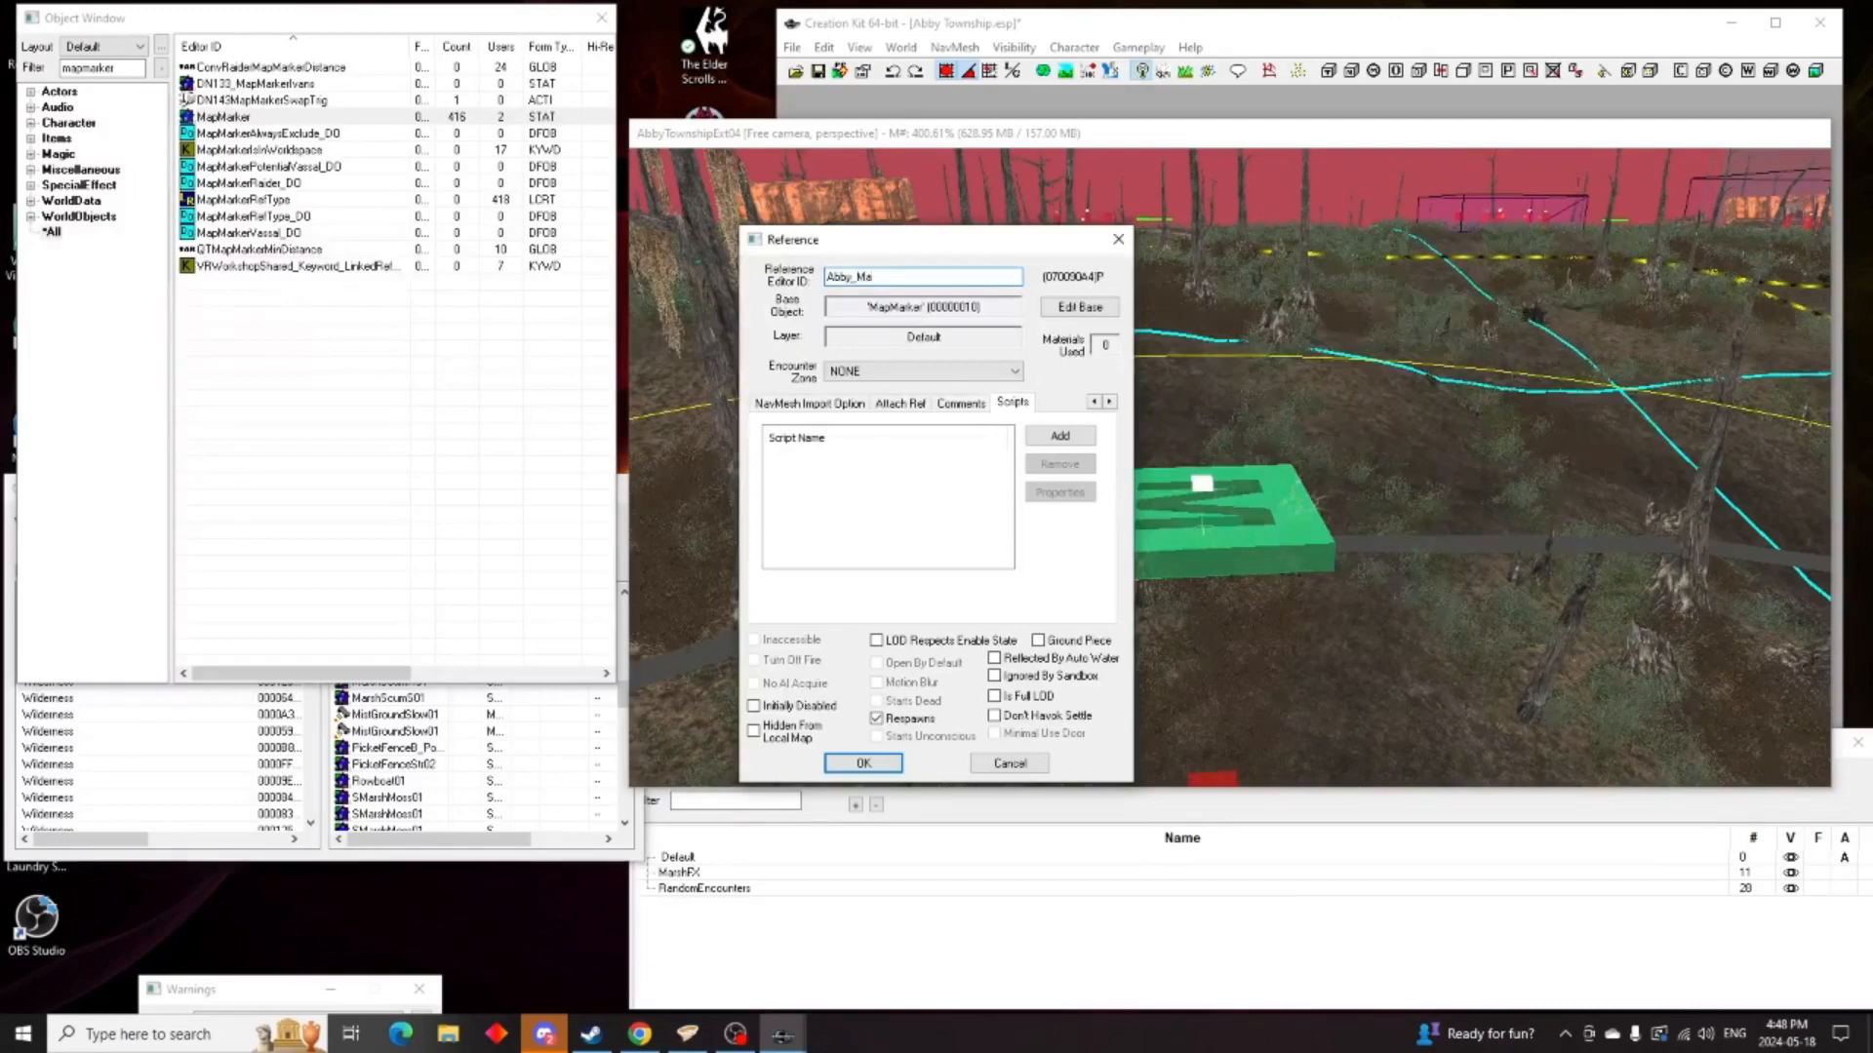
pyautogui.write('pma')
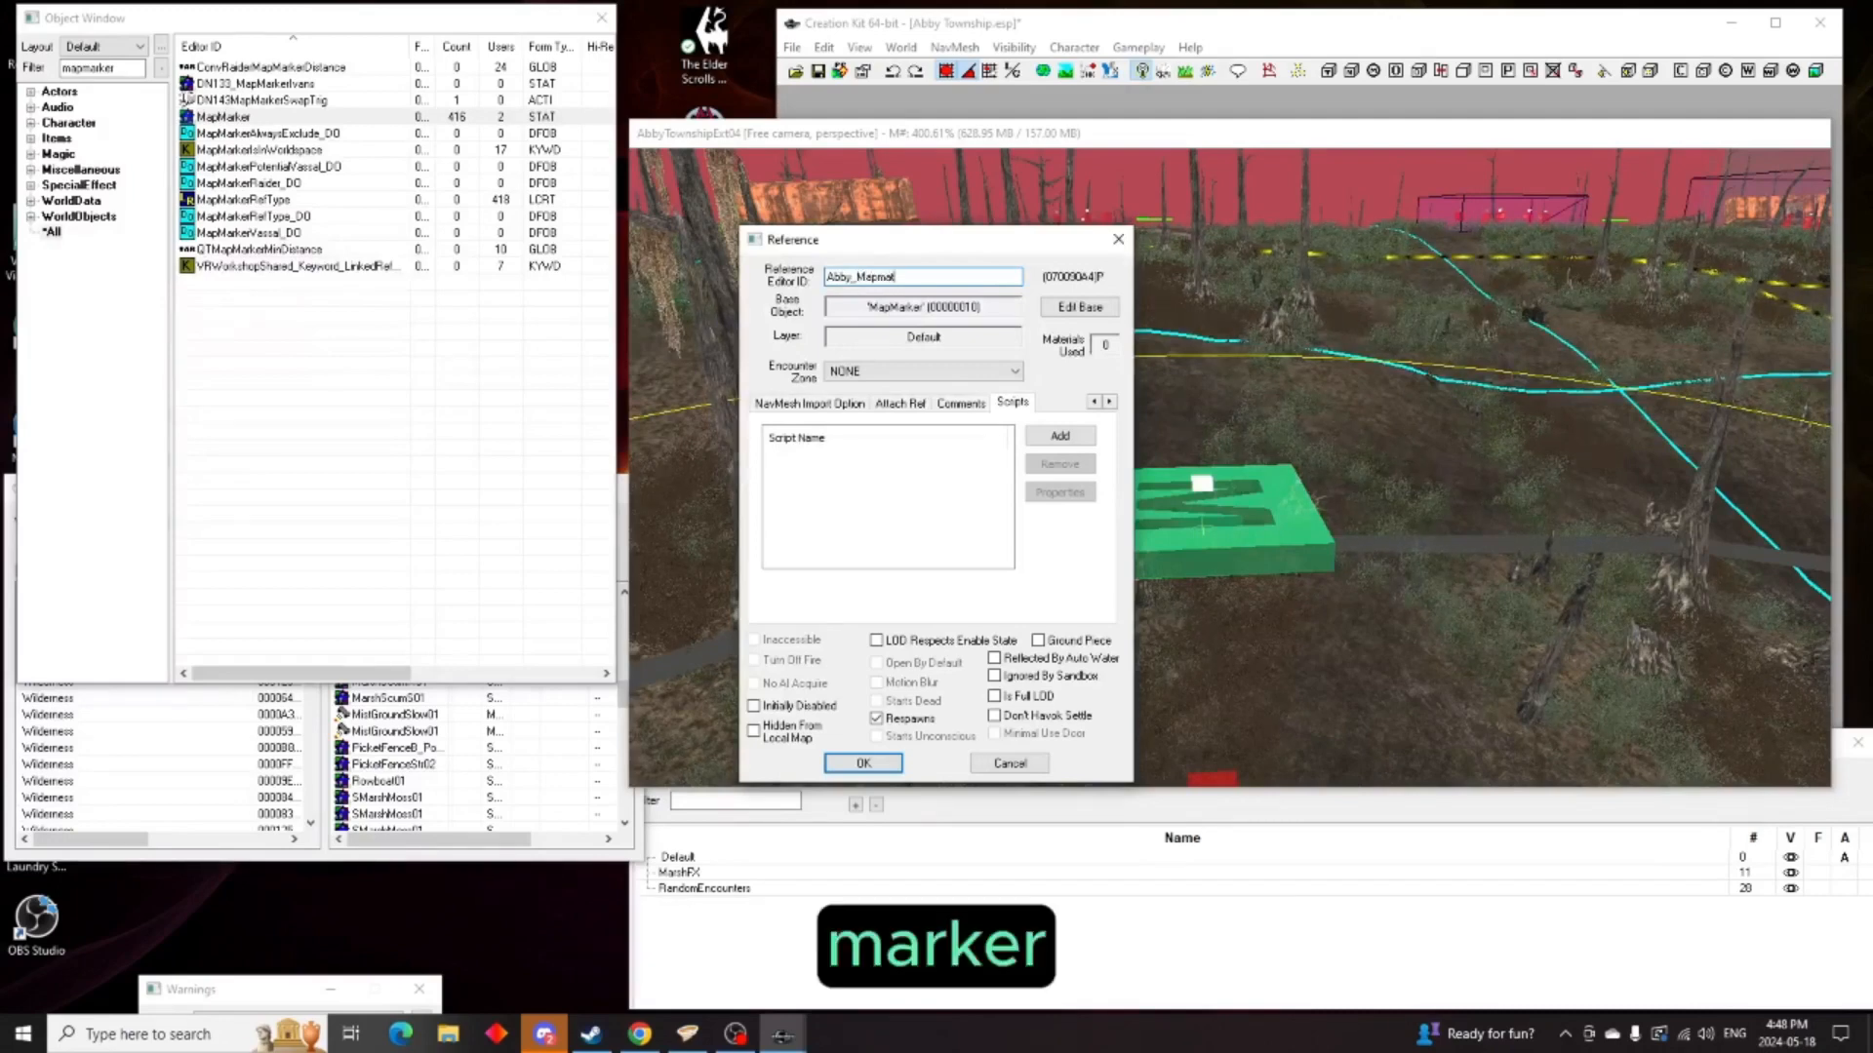
pyautogui.write('r')
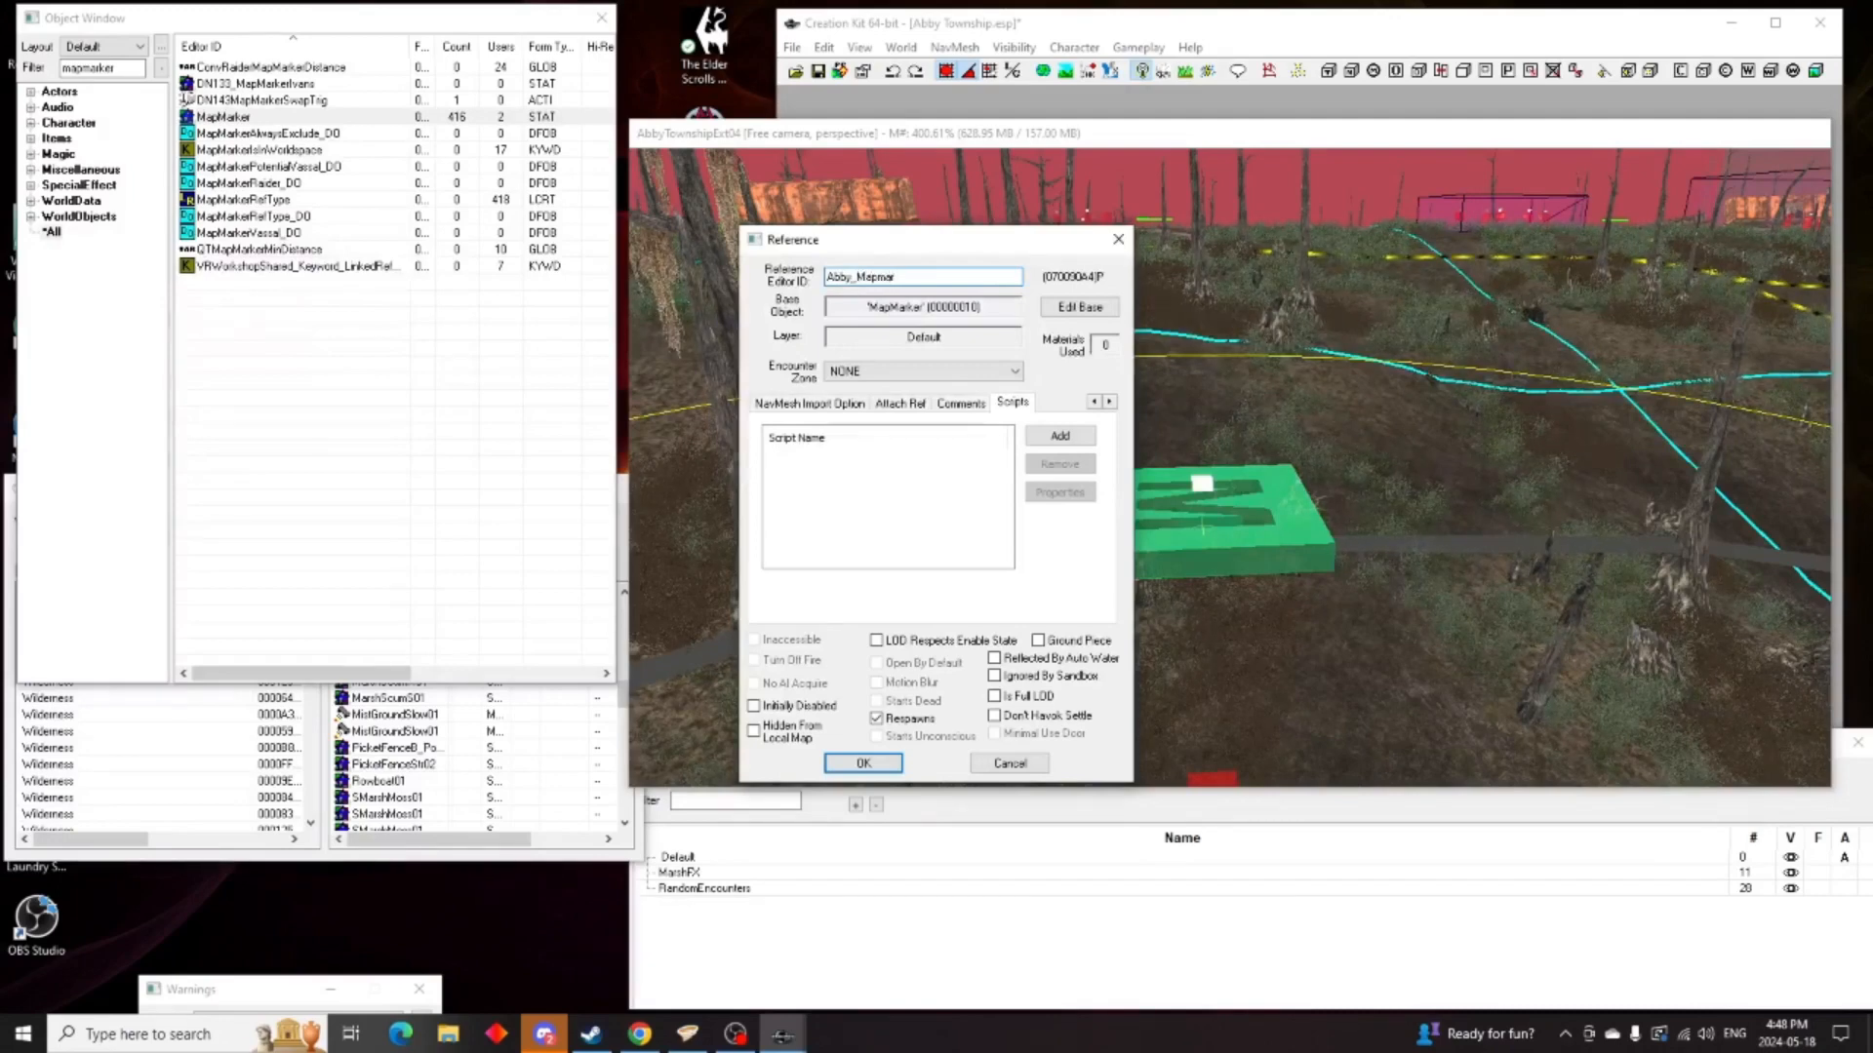
pyautogui.write('ker_Towns')
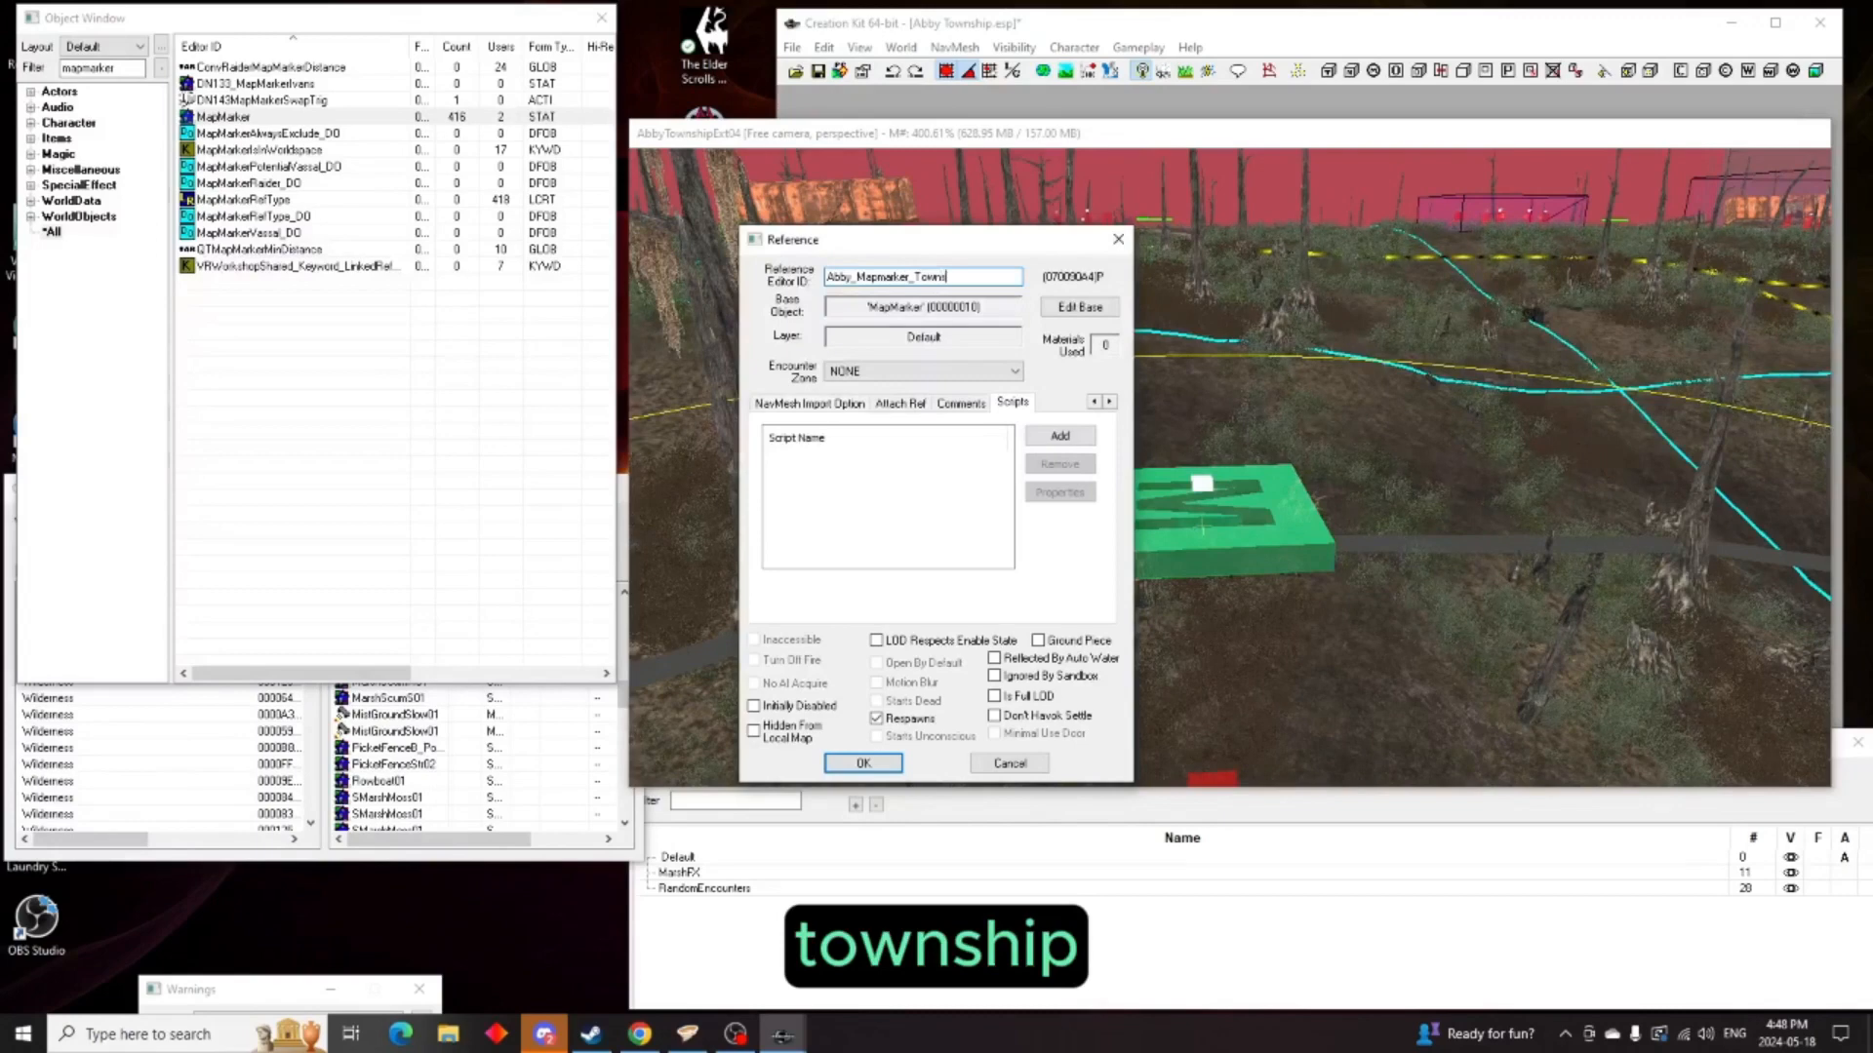
pyautogui.write('hip')
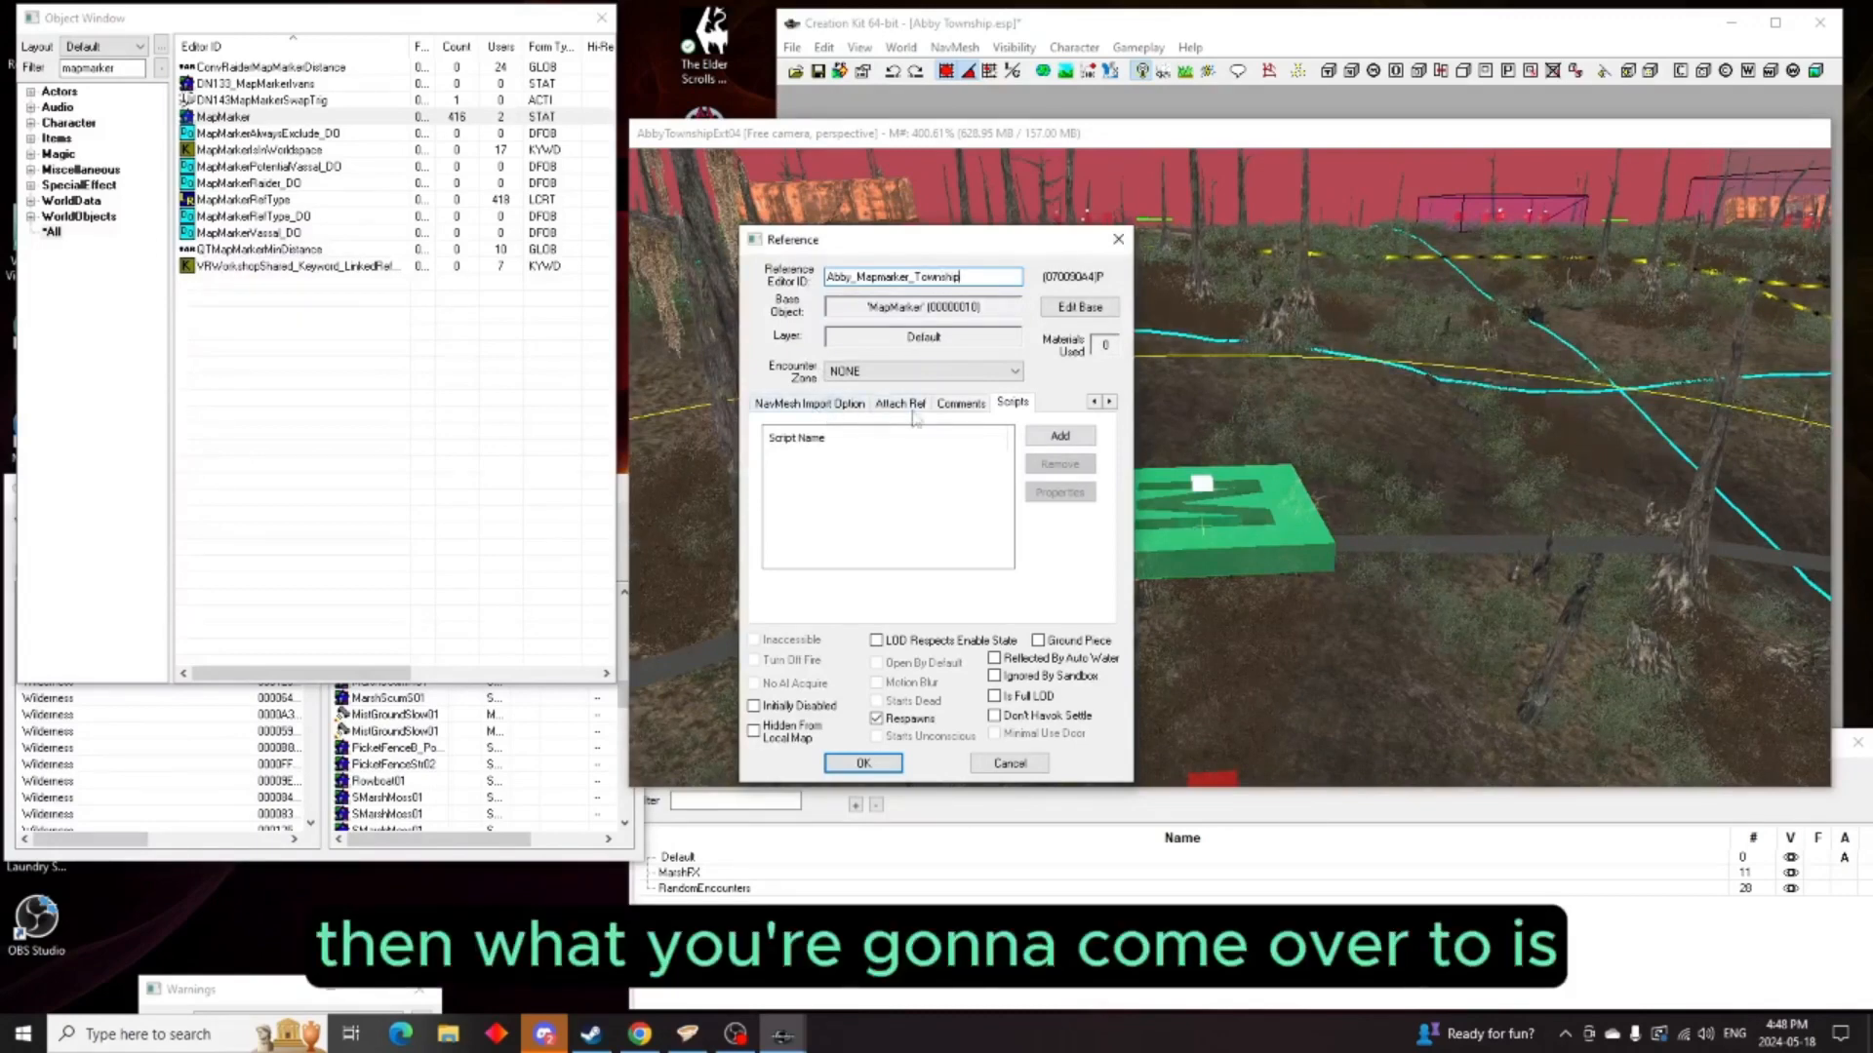
# Enable marker data for the Abby_Mapmarker_Township reference
pyautogui.click(1095, 404)
pyautogui.click(1095, 404)
pyautogui.click(1096, 404)
pyautogui.click(1095, 404)
pyautogui.click(1095, 403)
pyautogui.click(1095, 404)
pyautogui.click(1095, 404)
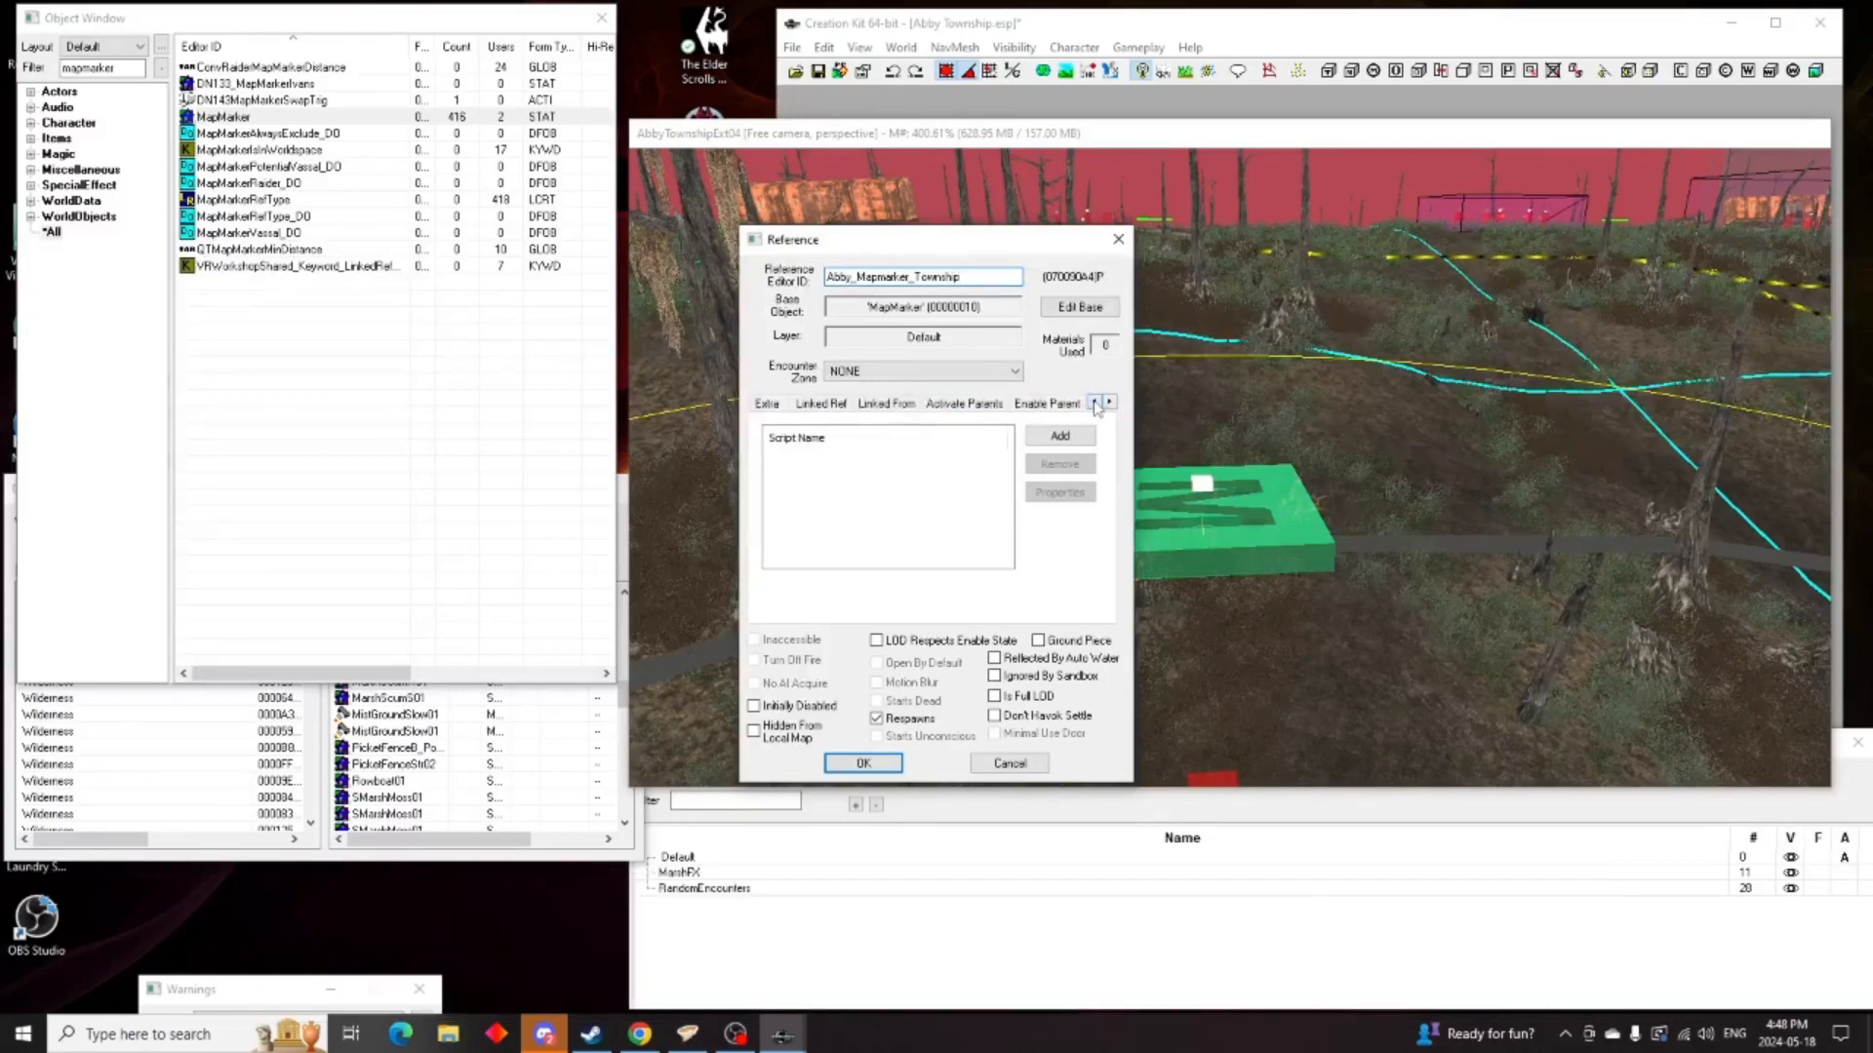
pyautogui.click(1095, 404)
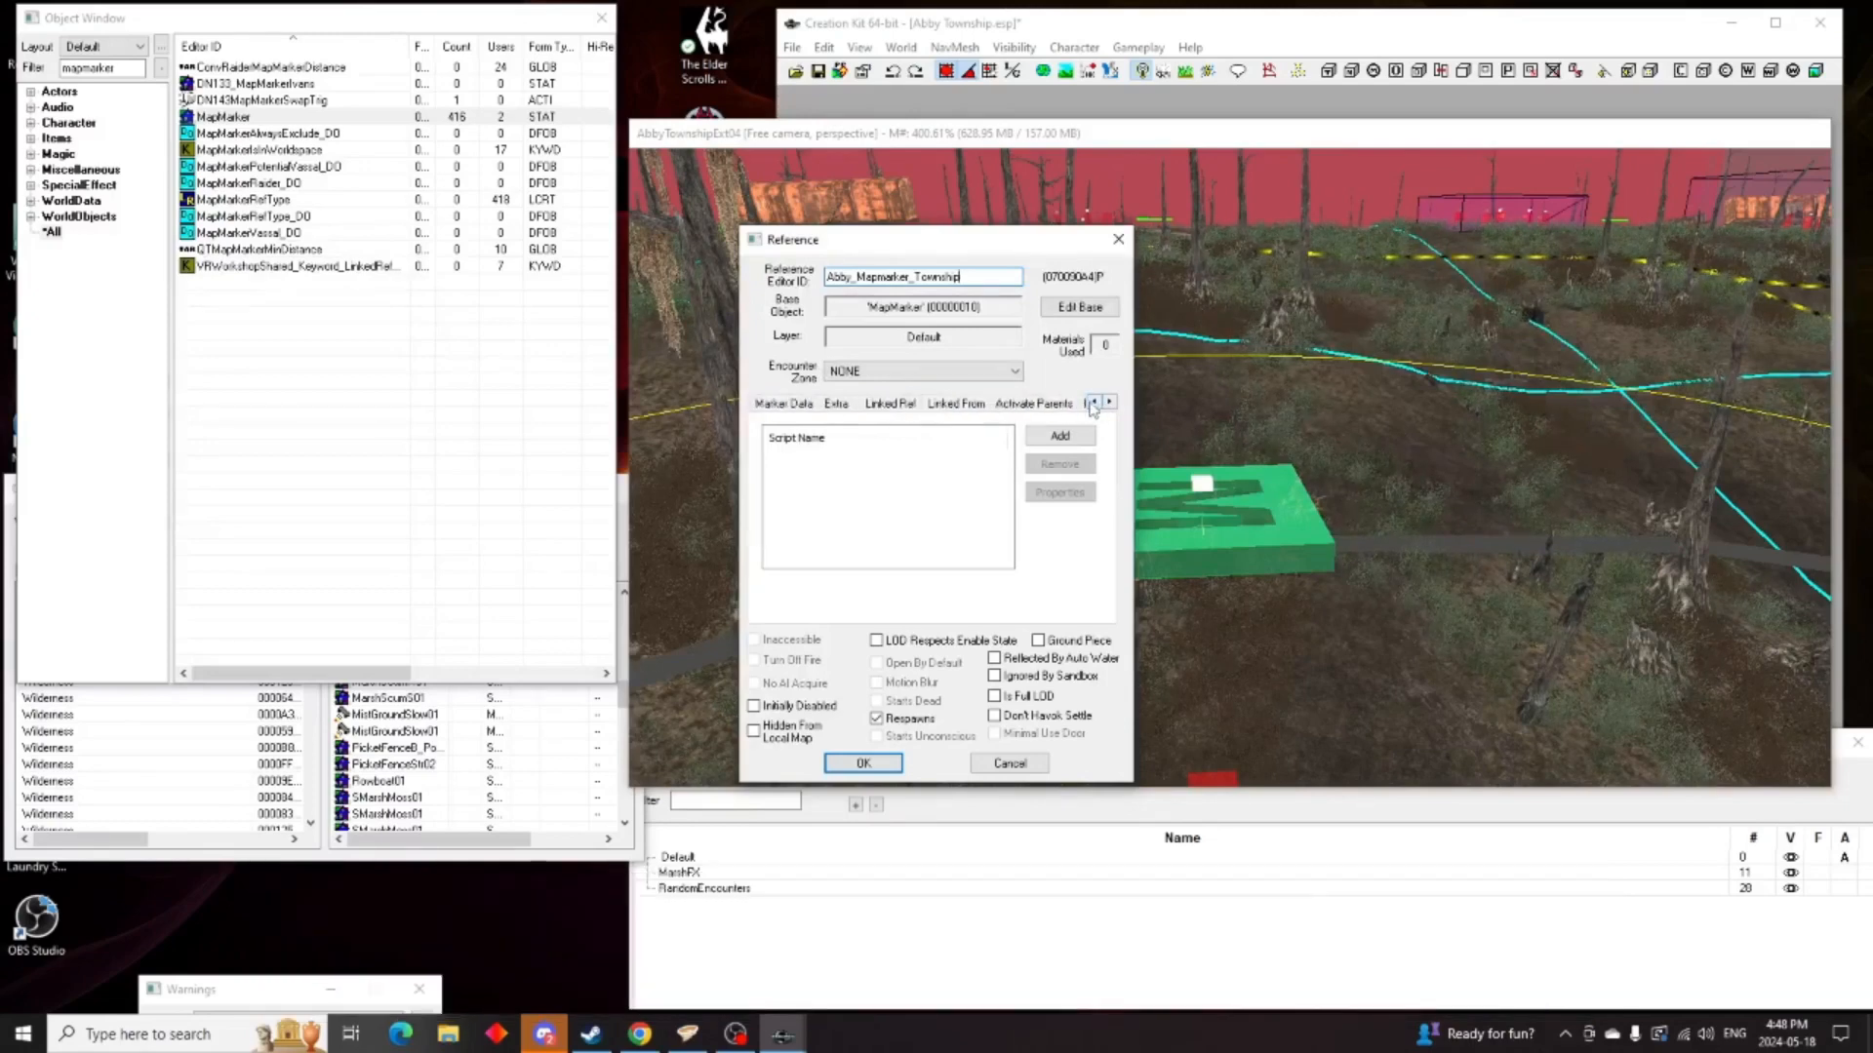
pyautogui.click(781, 404)
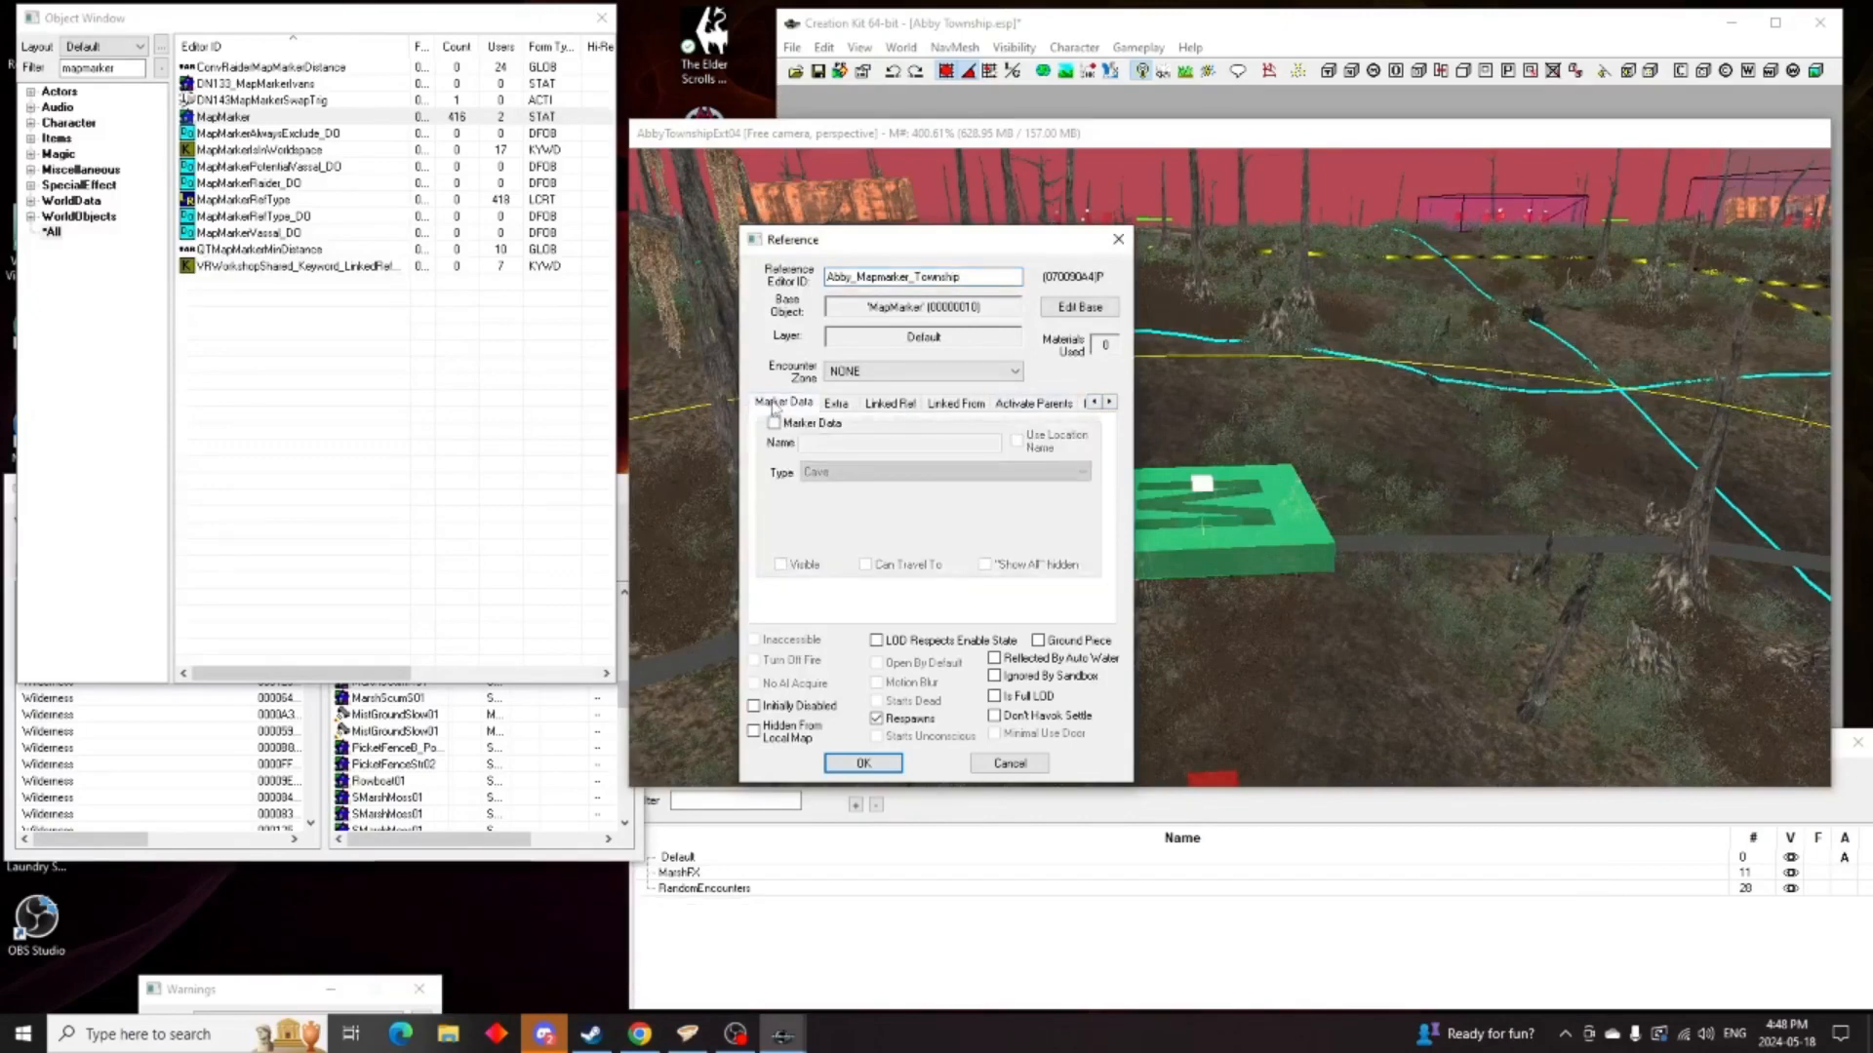
pyautogui.click(774, 423)
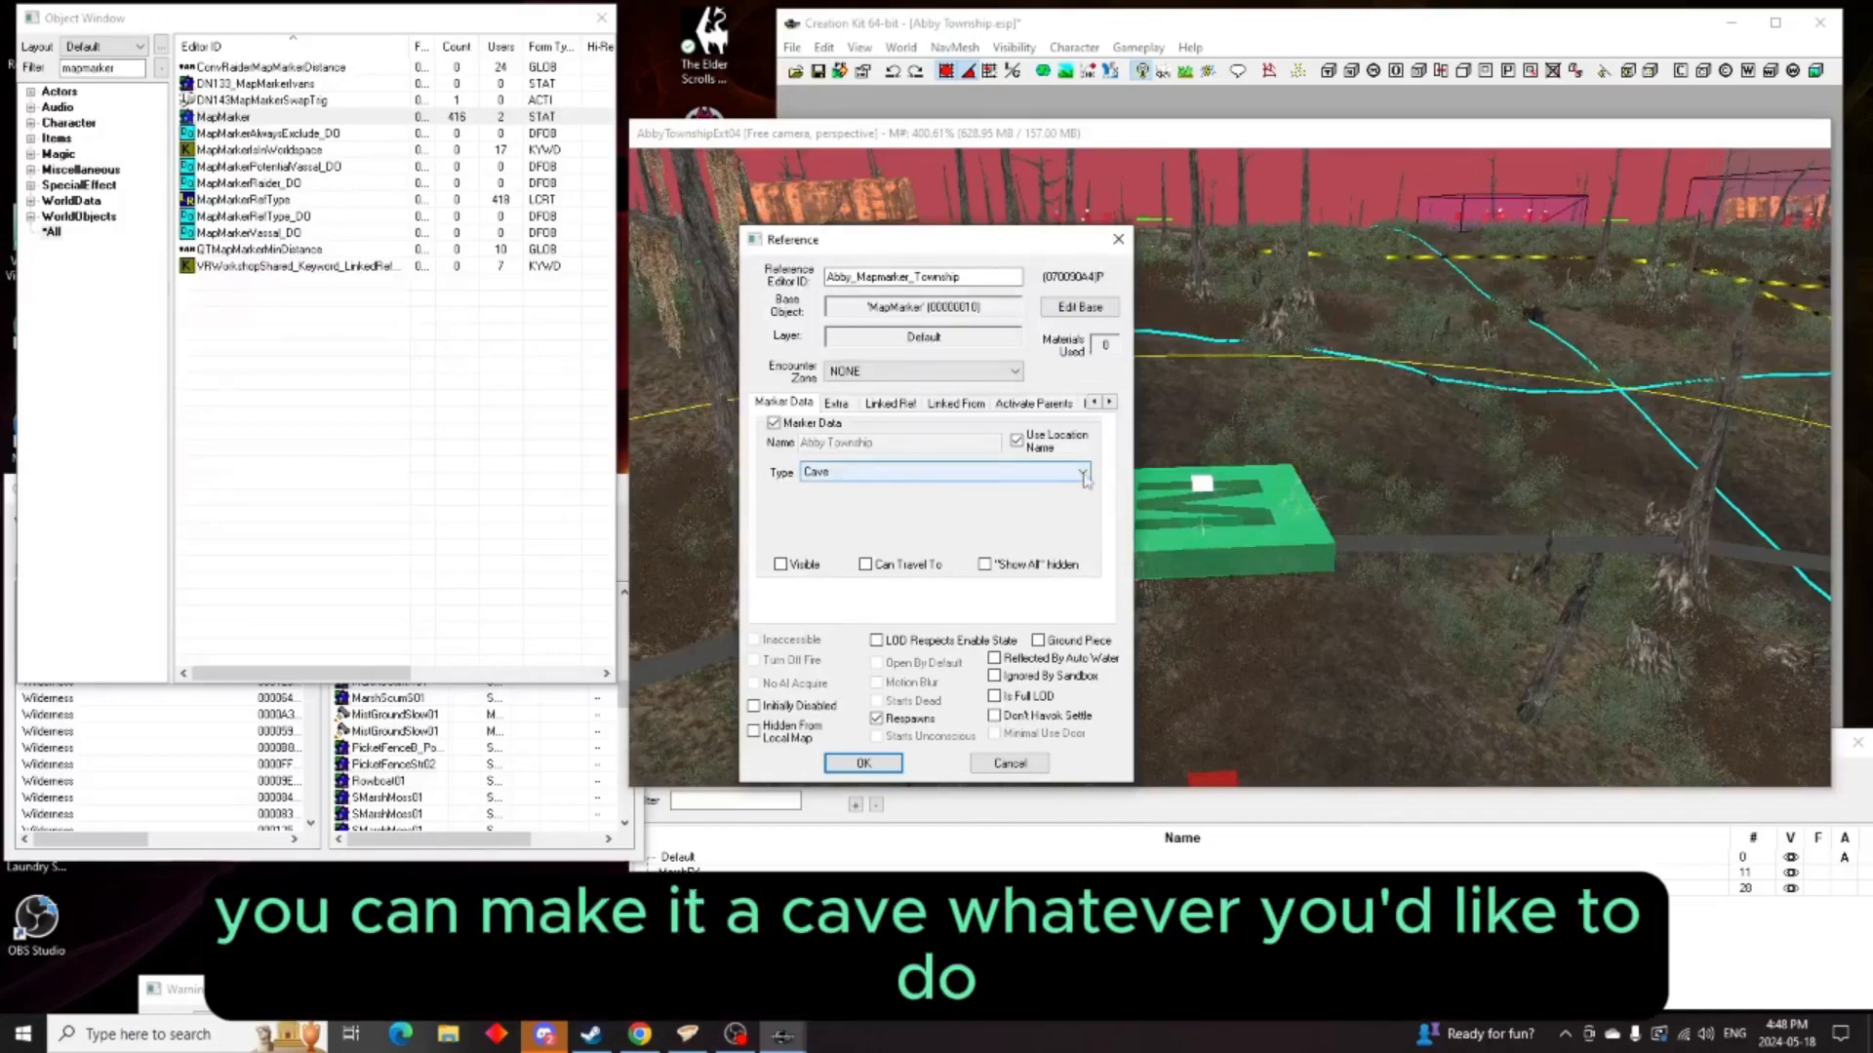
# Set the map marker's type to Settlement and allow travelling to it
pyautogui.click(945, 473)
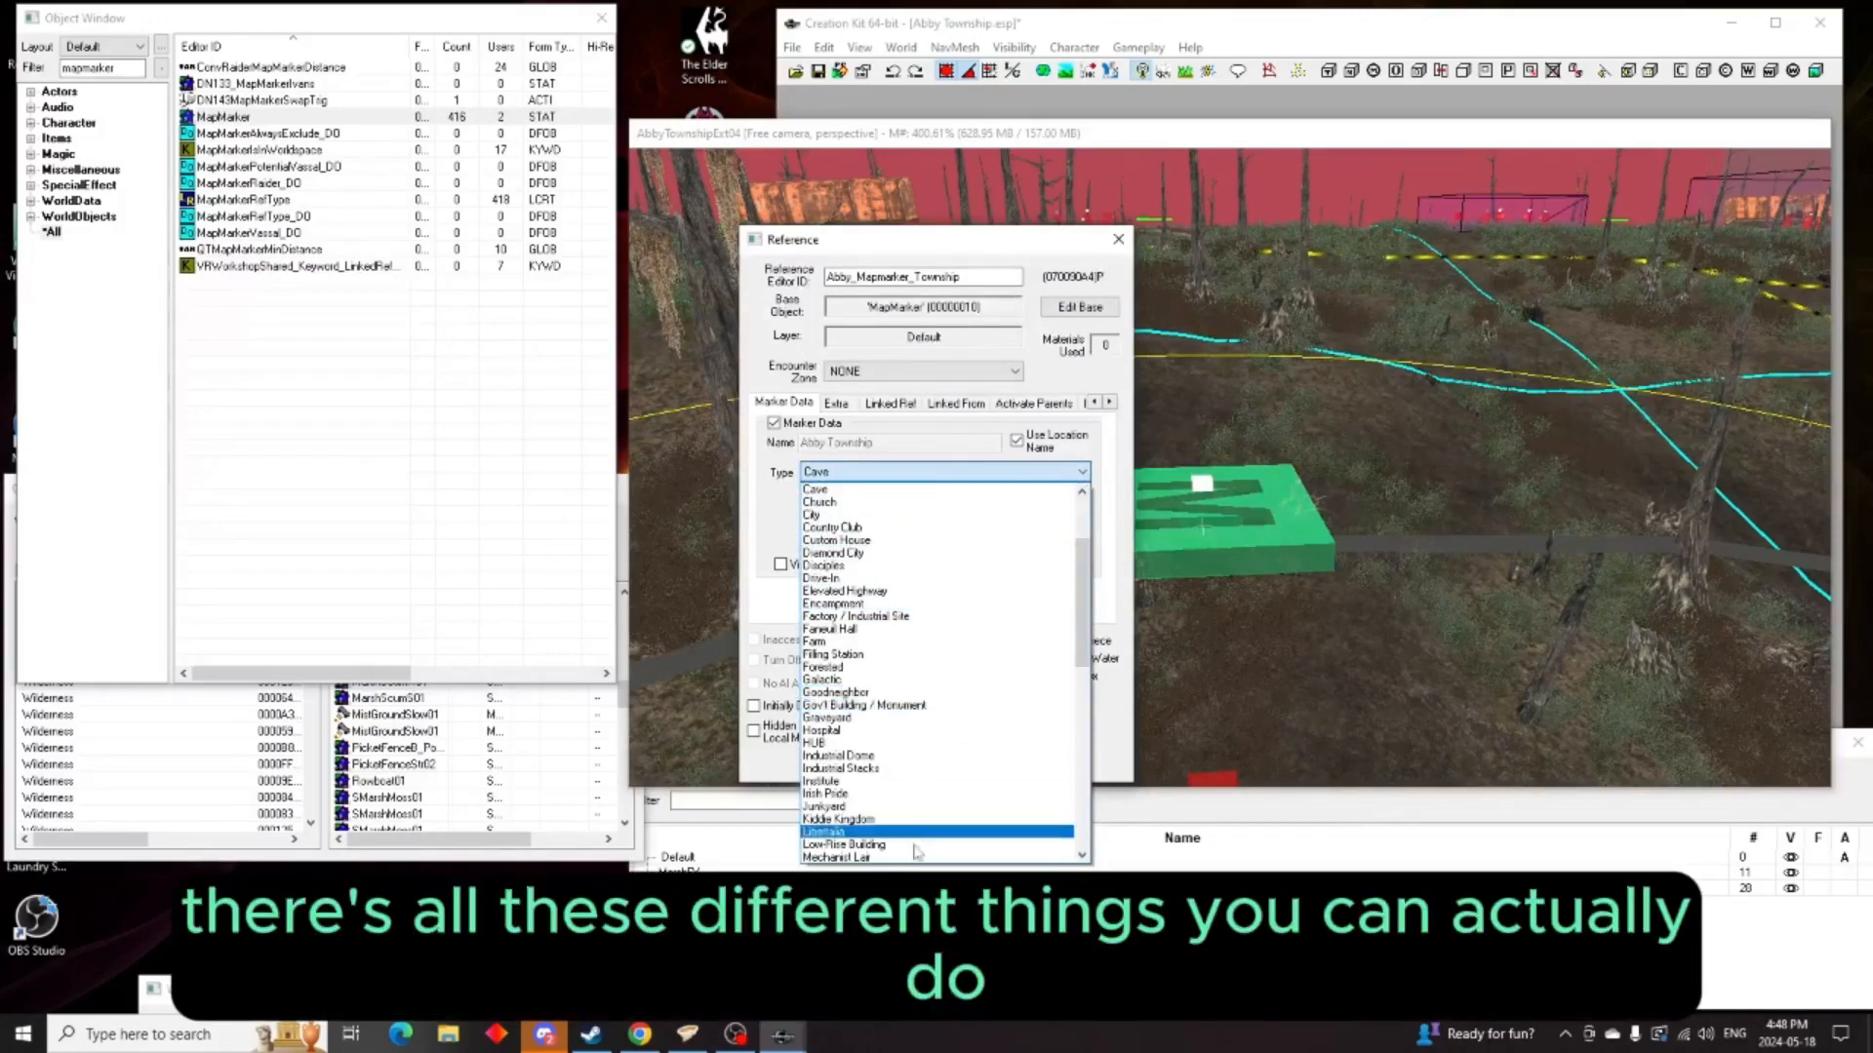
pyautogui.scroll(-9, 855, 564)
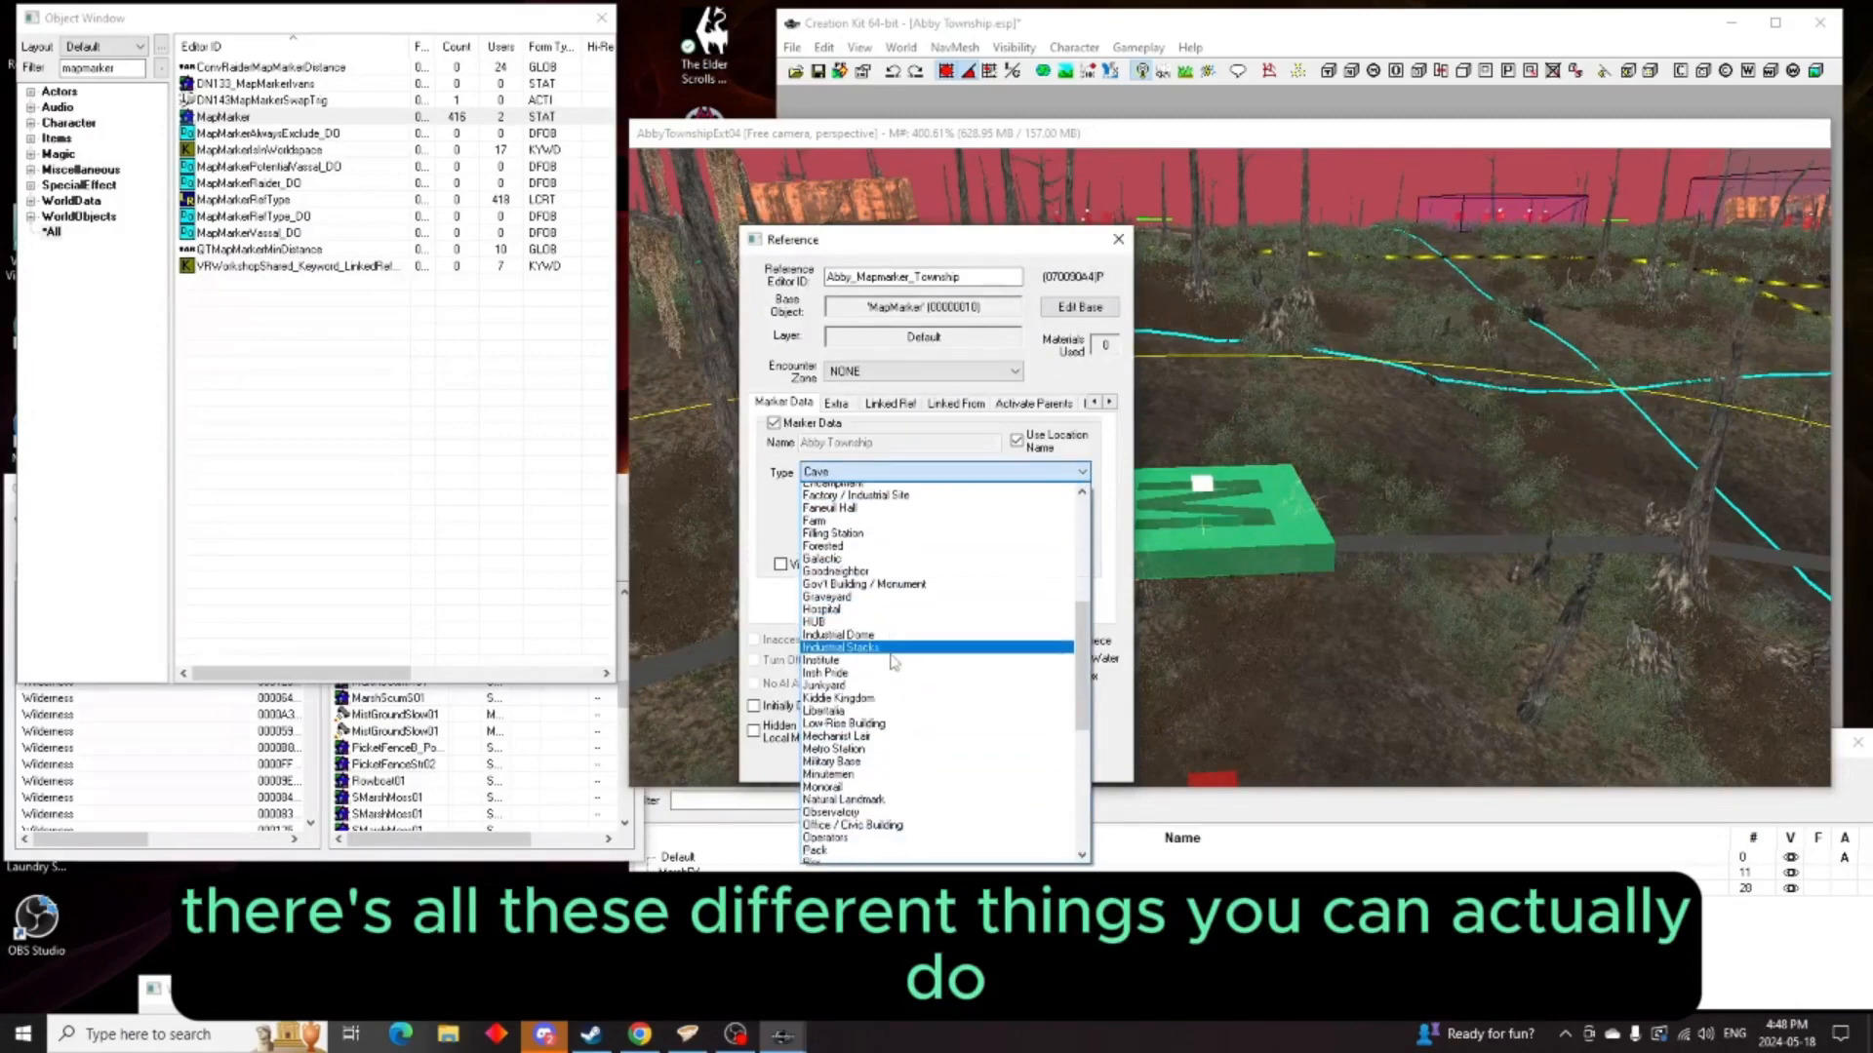
pyautogui.scroll(-4, 894, 664)
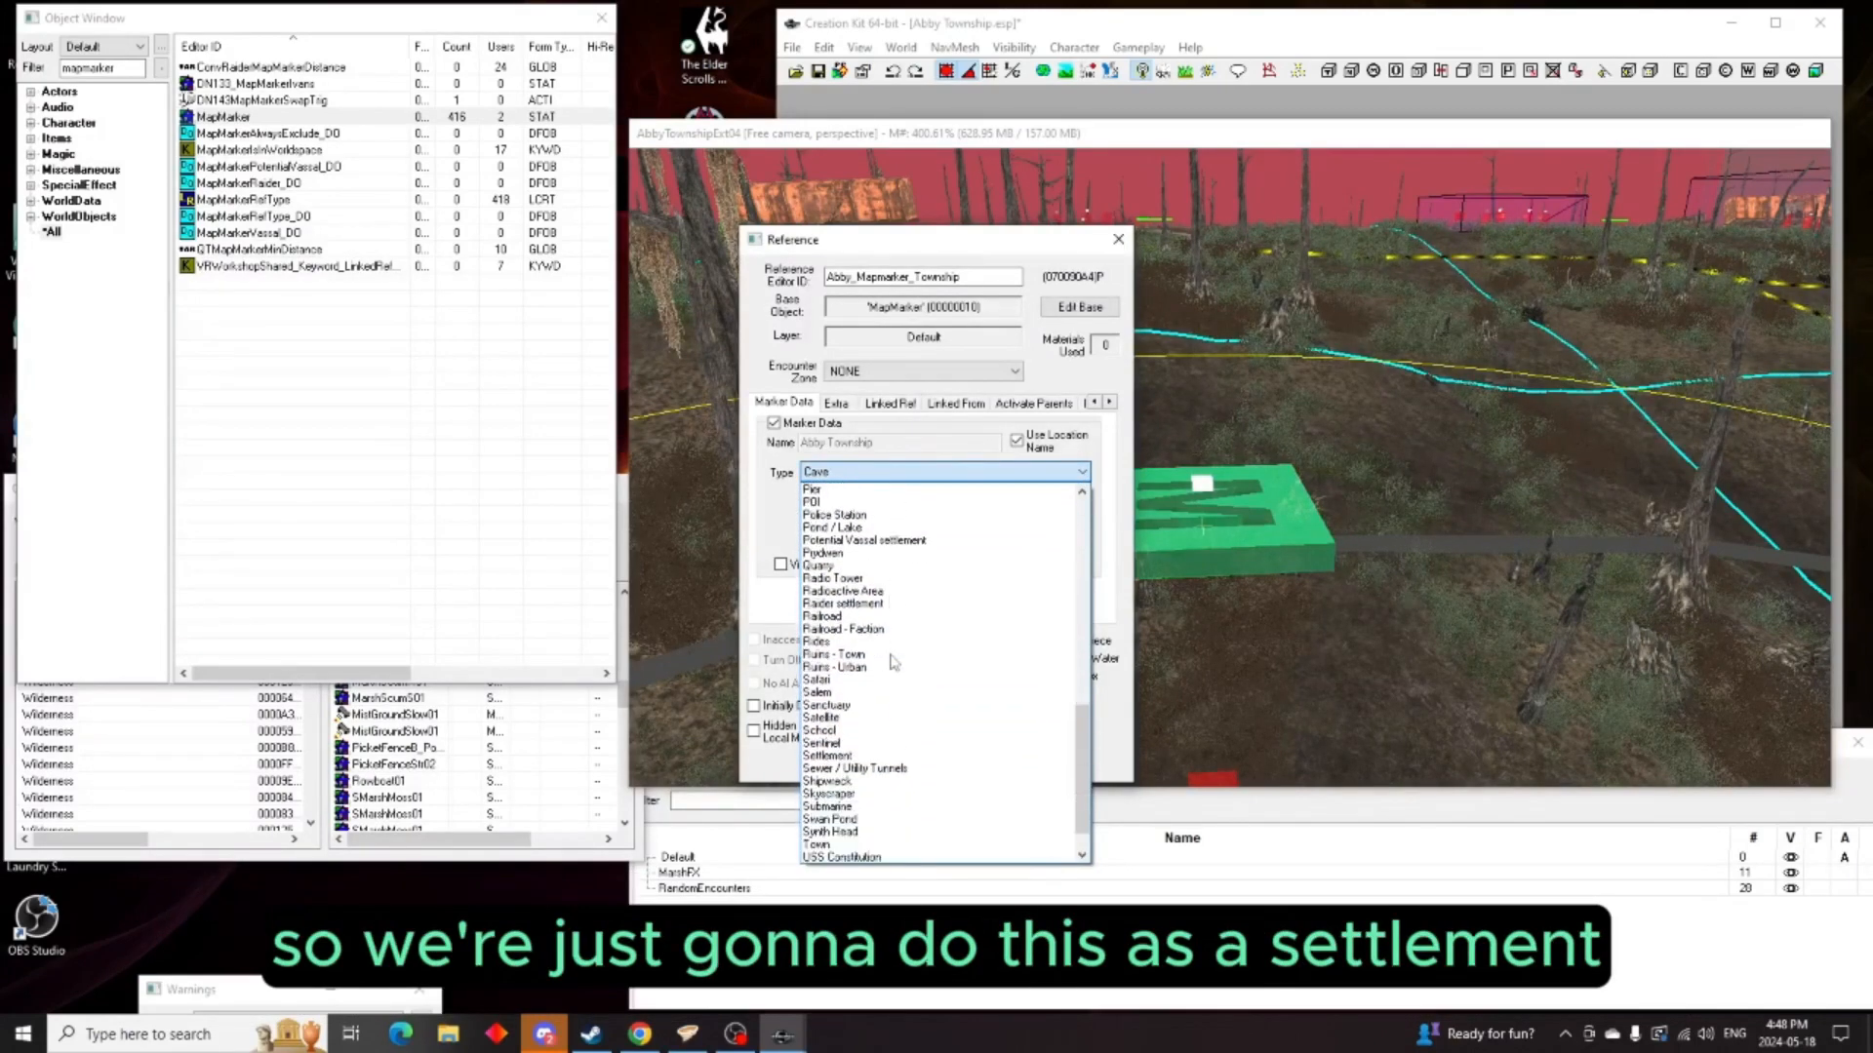
pyautogui.click(862, 757)
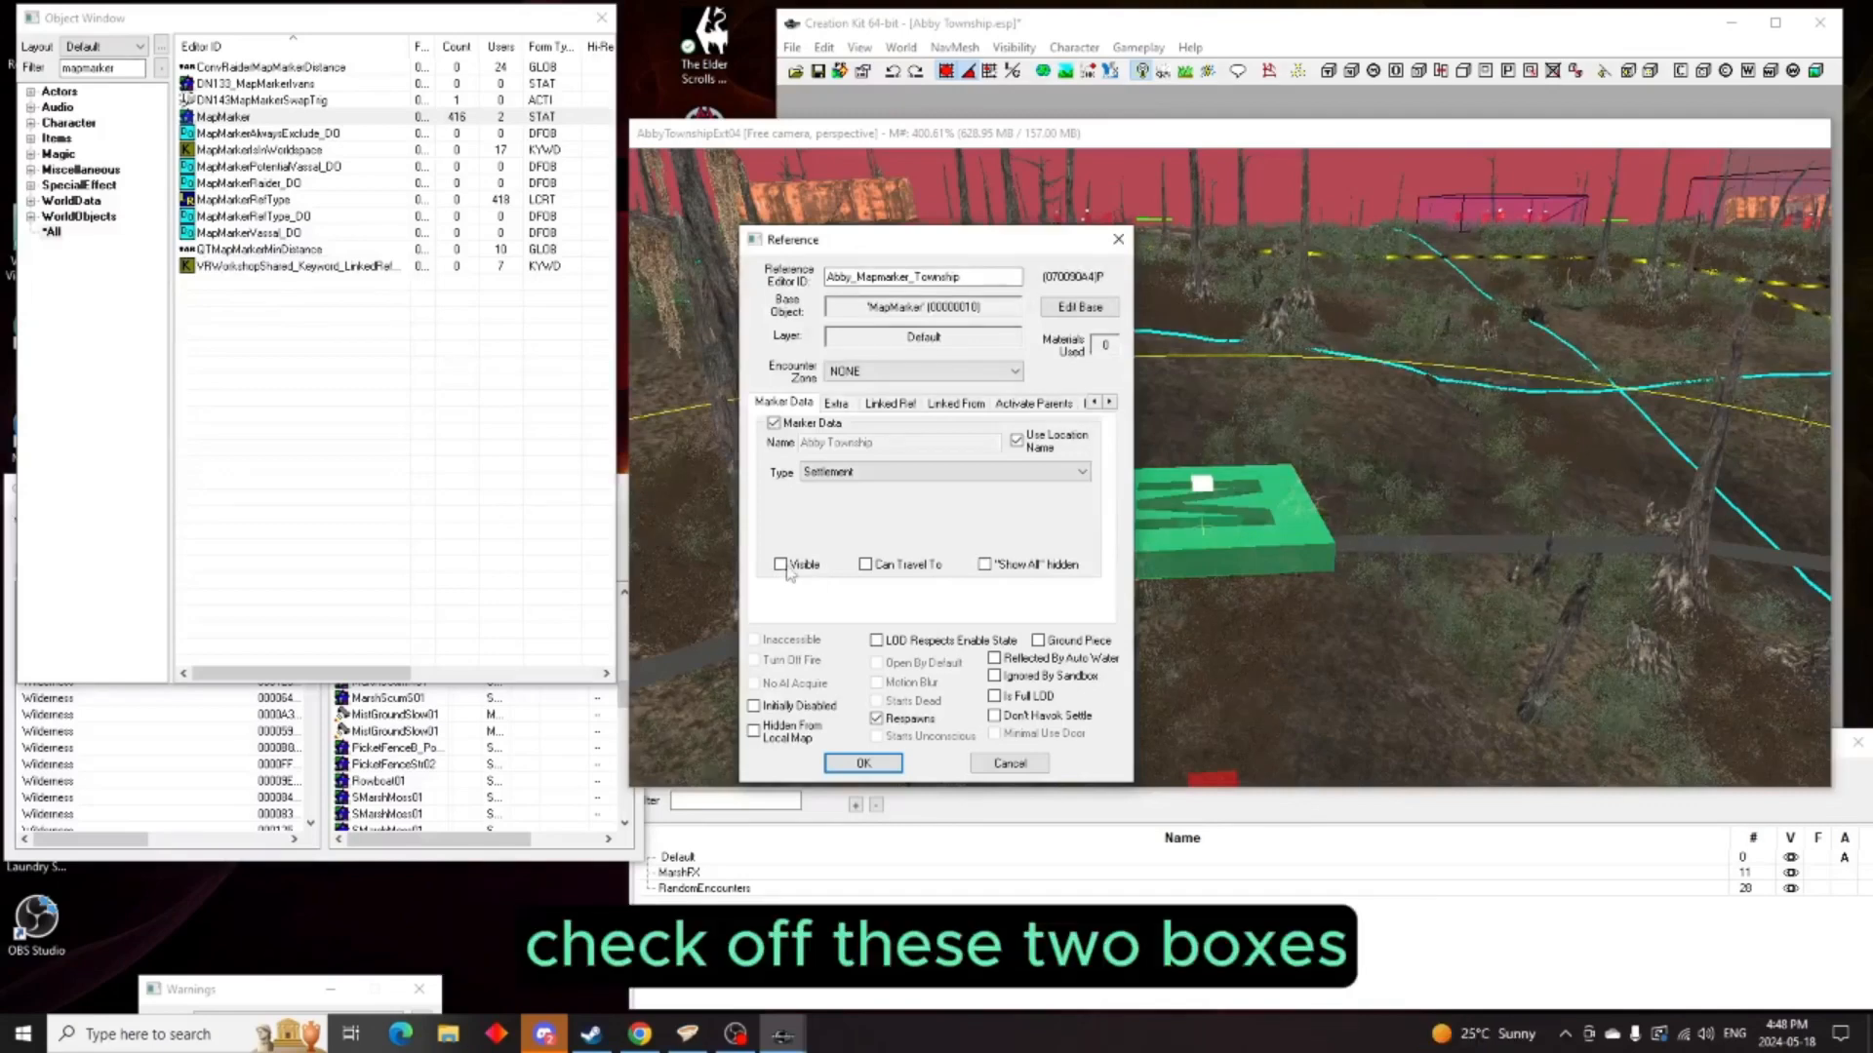
pyautogui.click(865, 565)
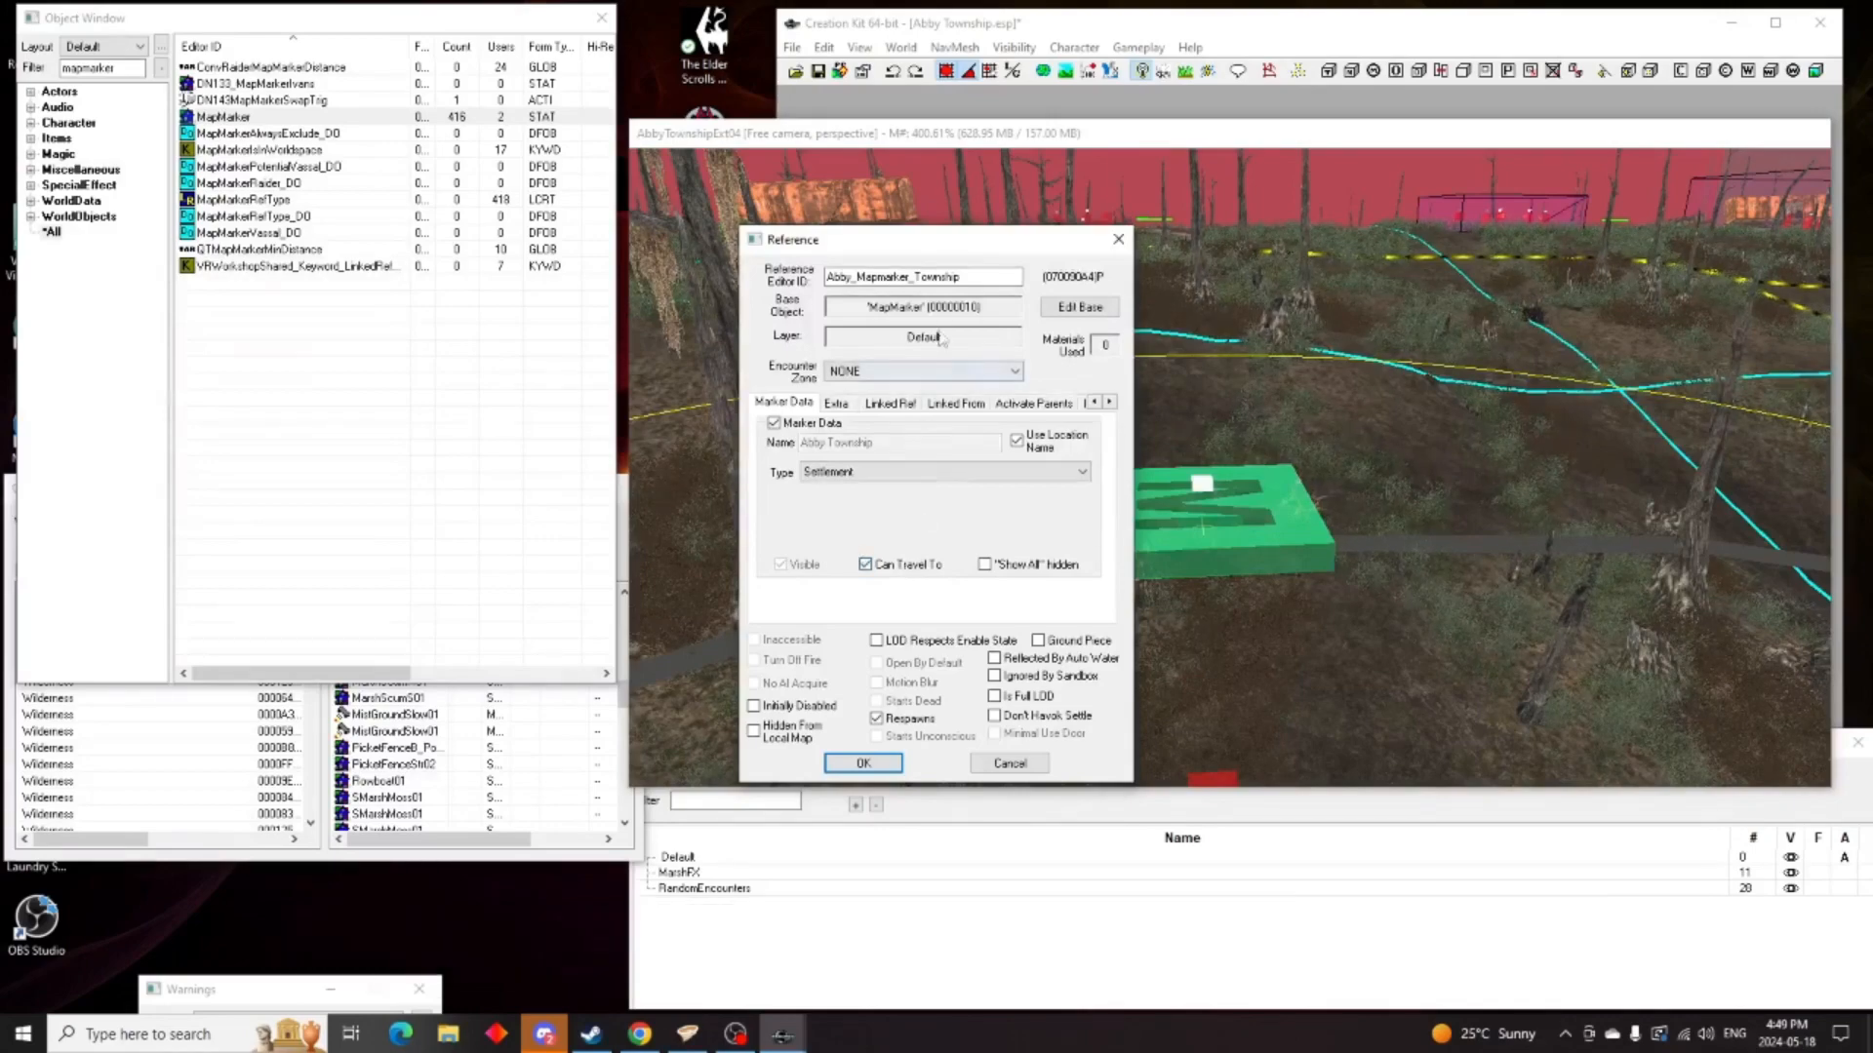
# Edit the map marker's radius in its extra data and accept the reference settings
pyautogui.moveTo(955, 241); pyautogui.dragTo(606, 239)
pyautogui.moveTo(1223, 394); pyautogui.dragTo(1214, 430, button='middle')
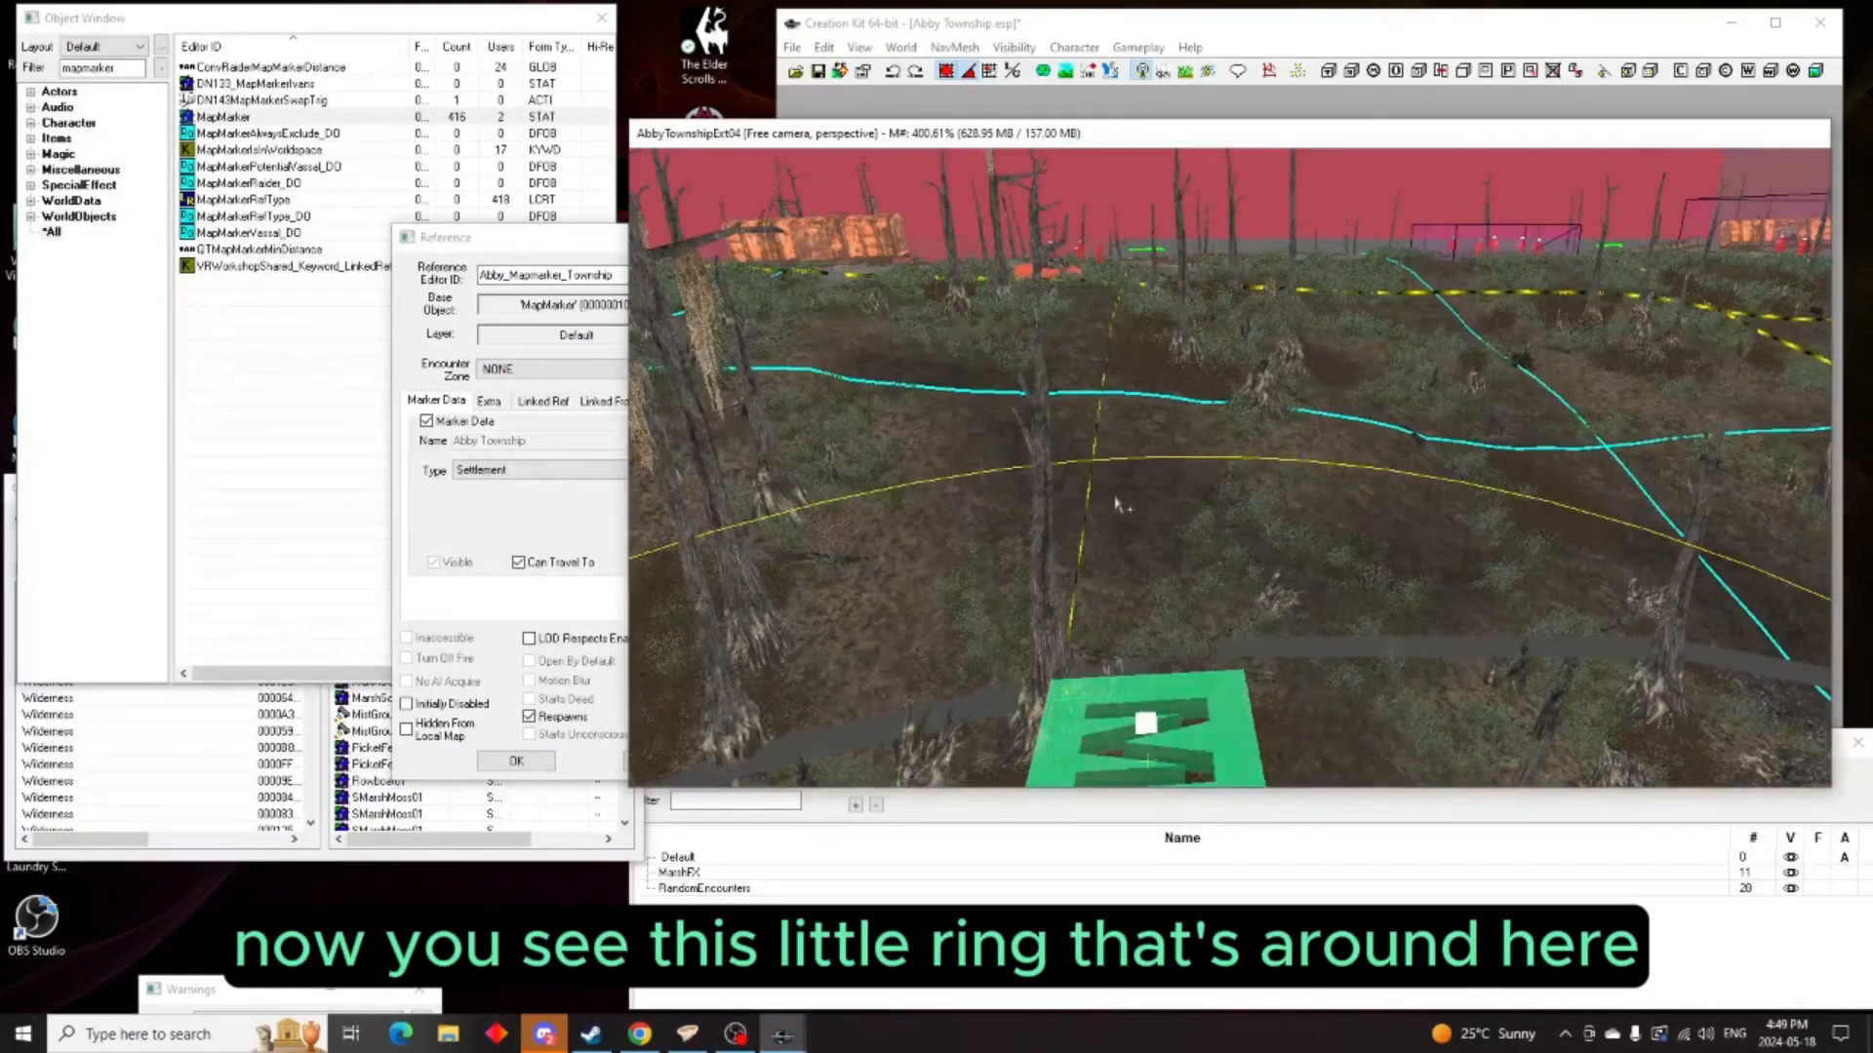
pyautogui.moveTo(552, 248); pyautogui.dragTo(359, 212)
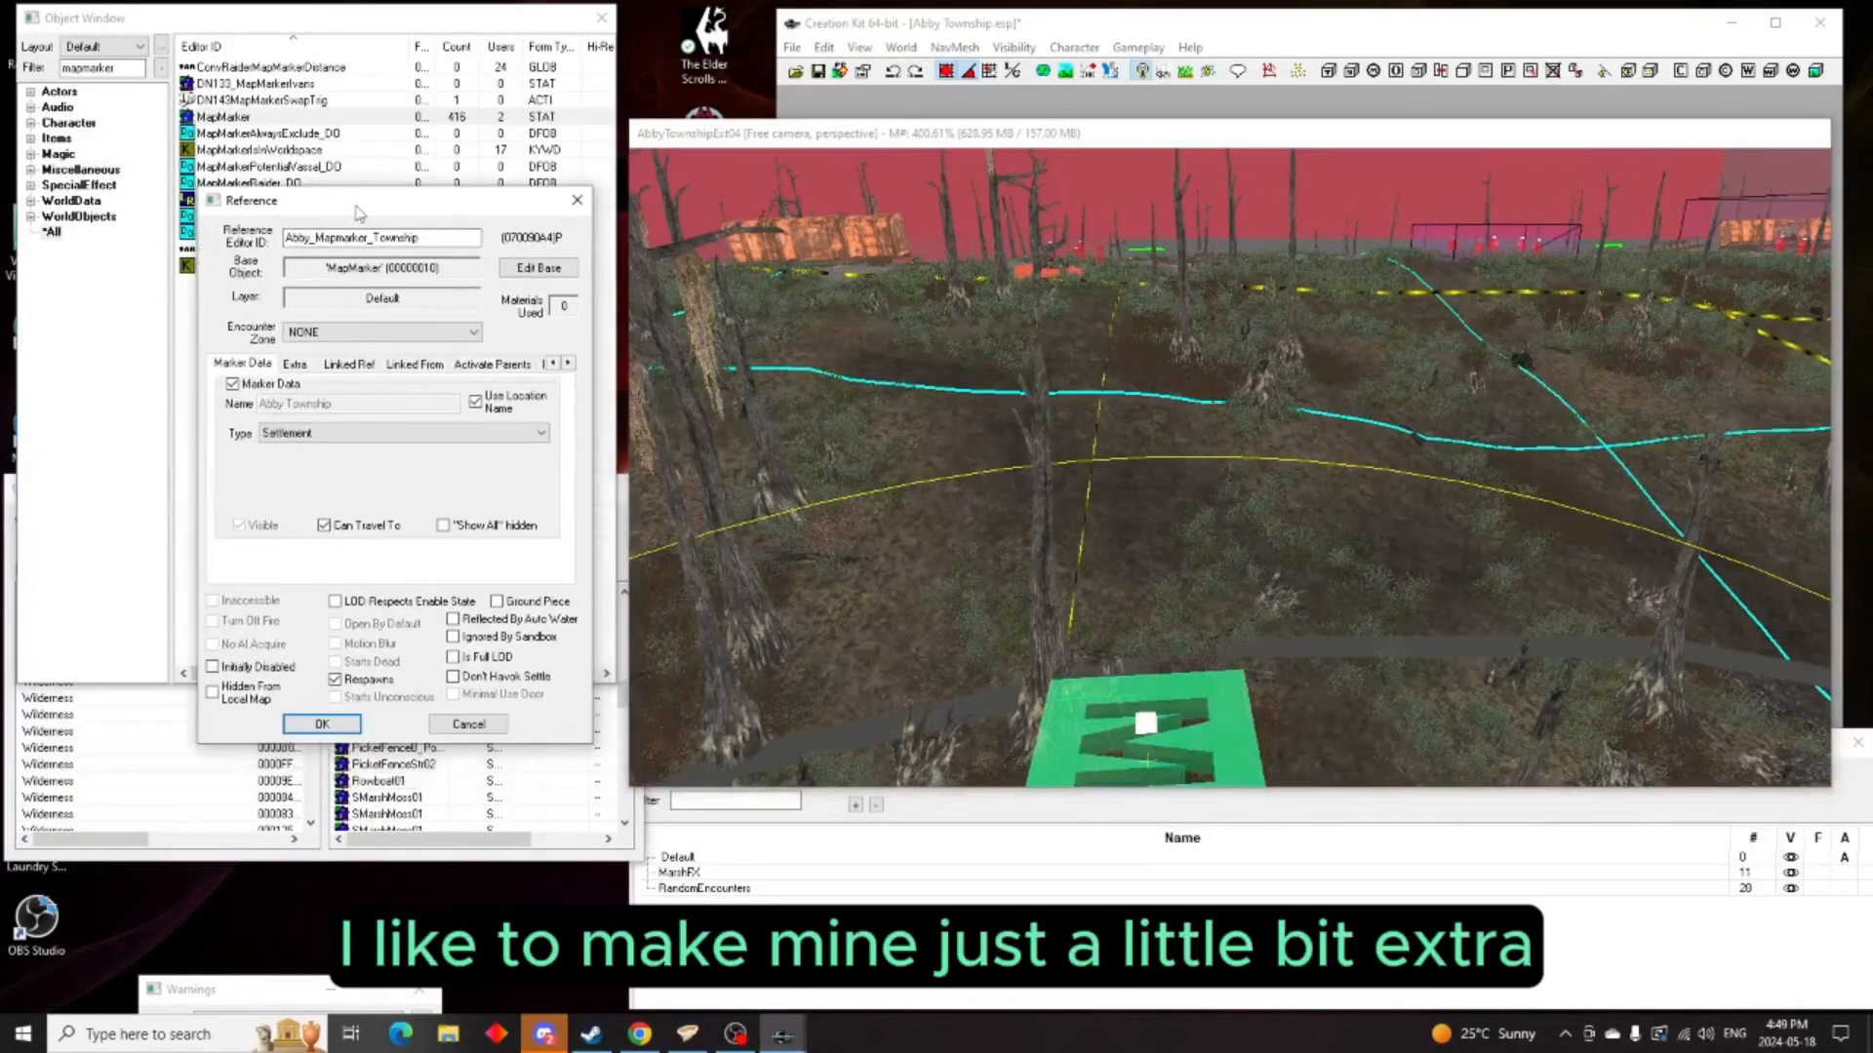
pyautogui.click(297, 364)
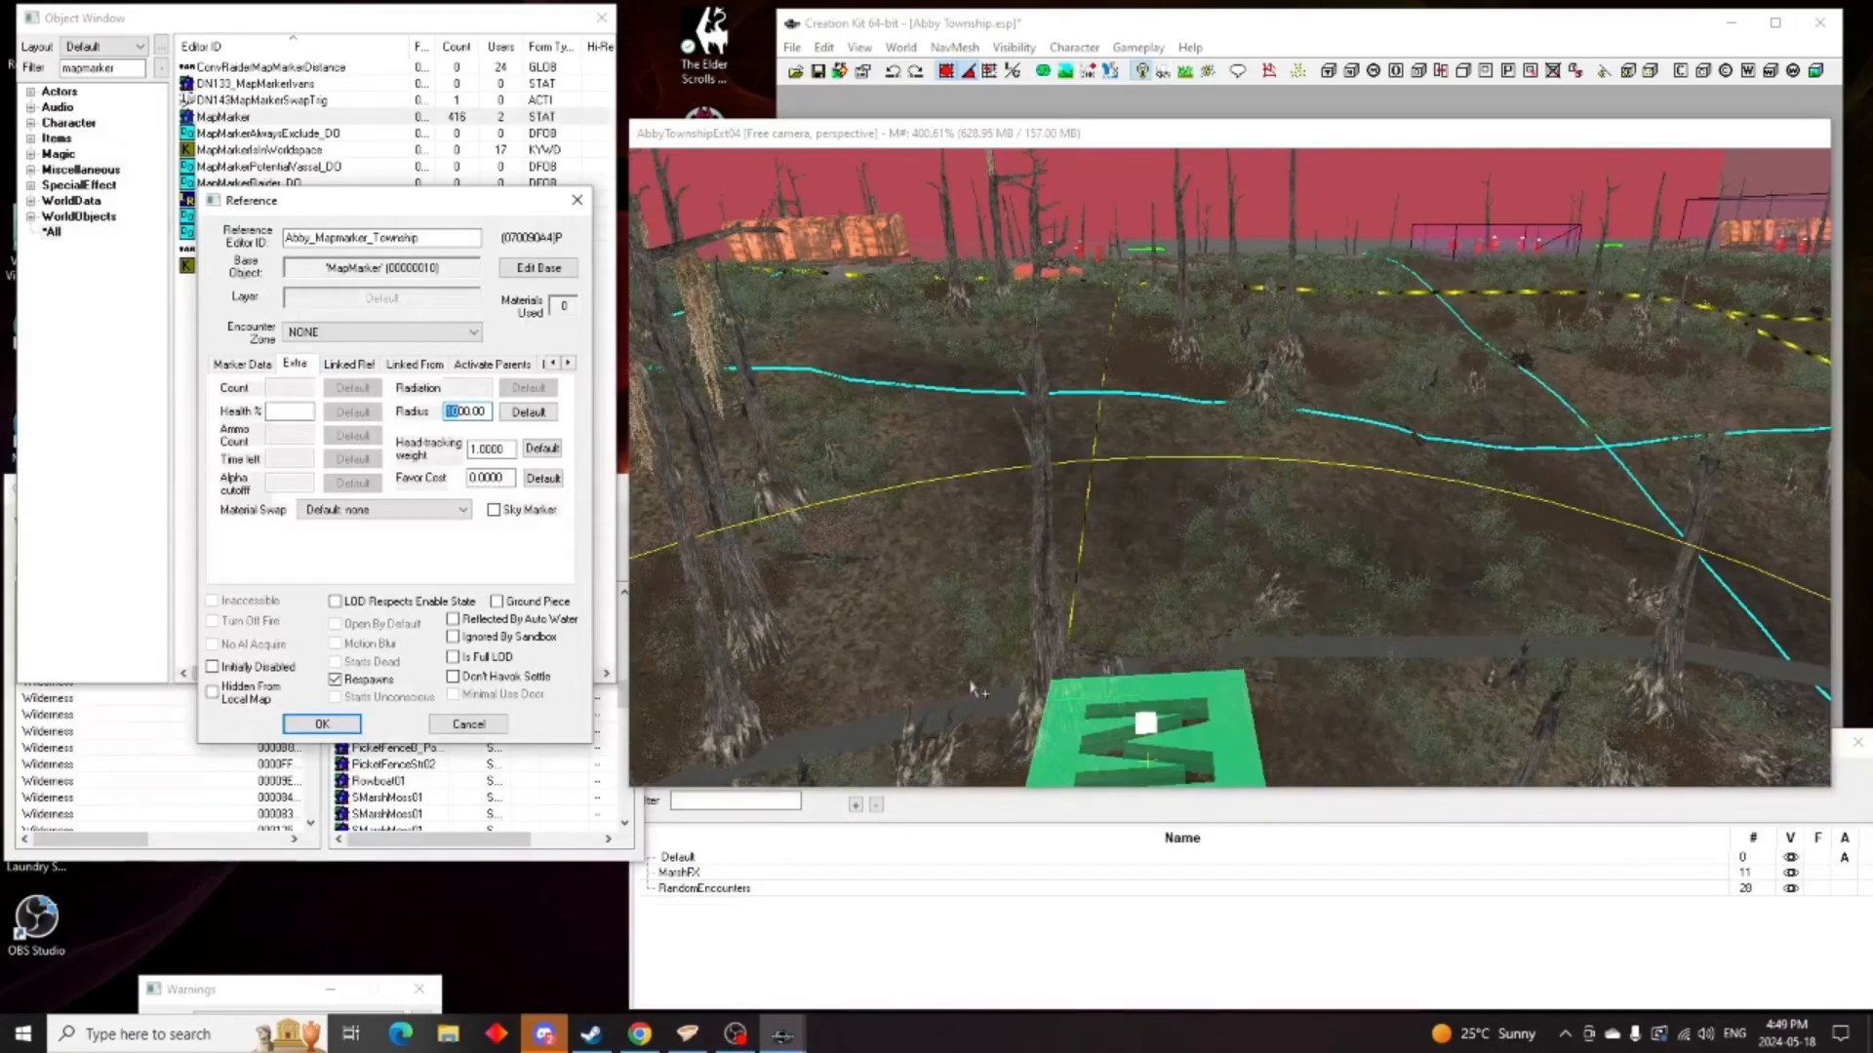
pyautogui.press('Return')
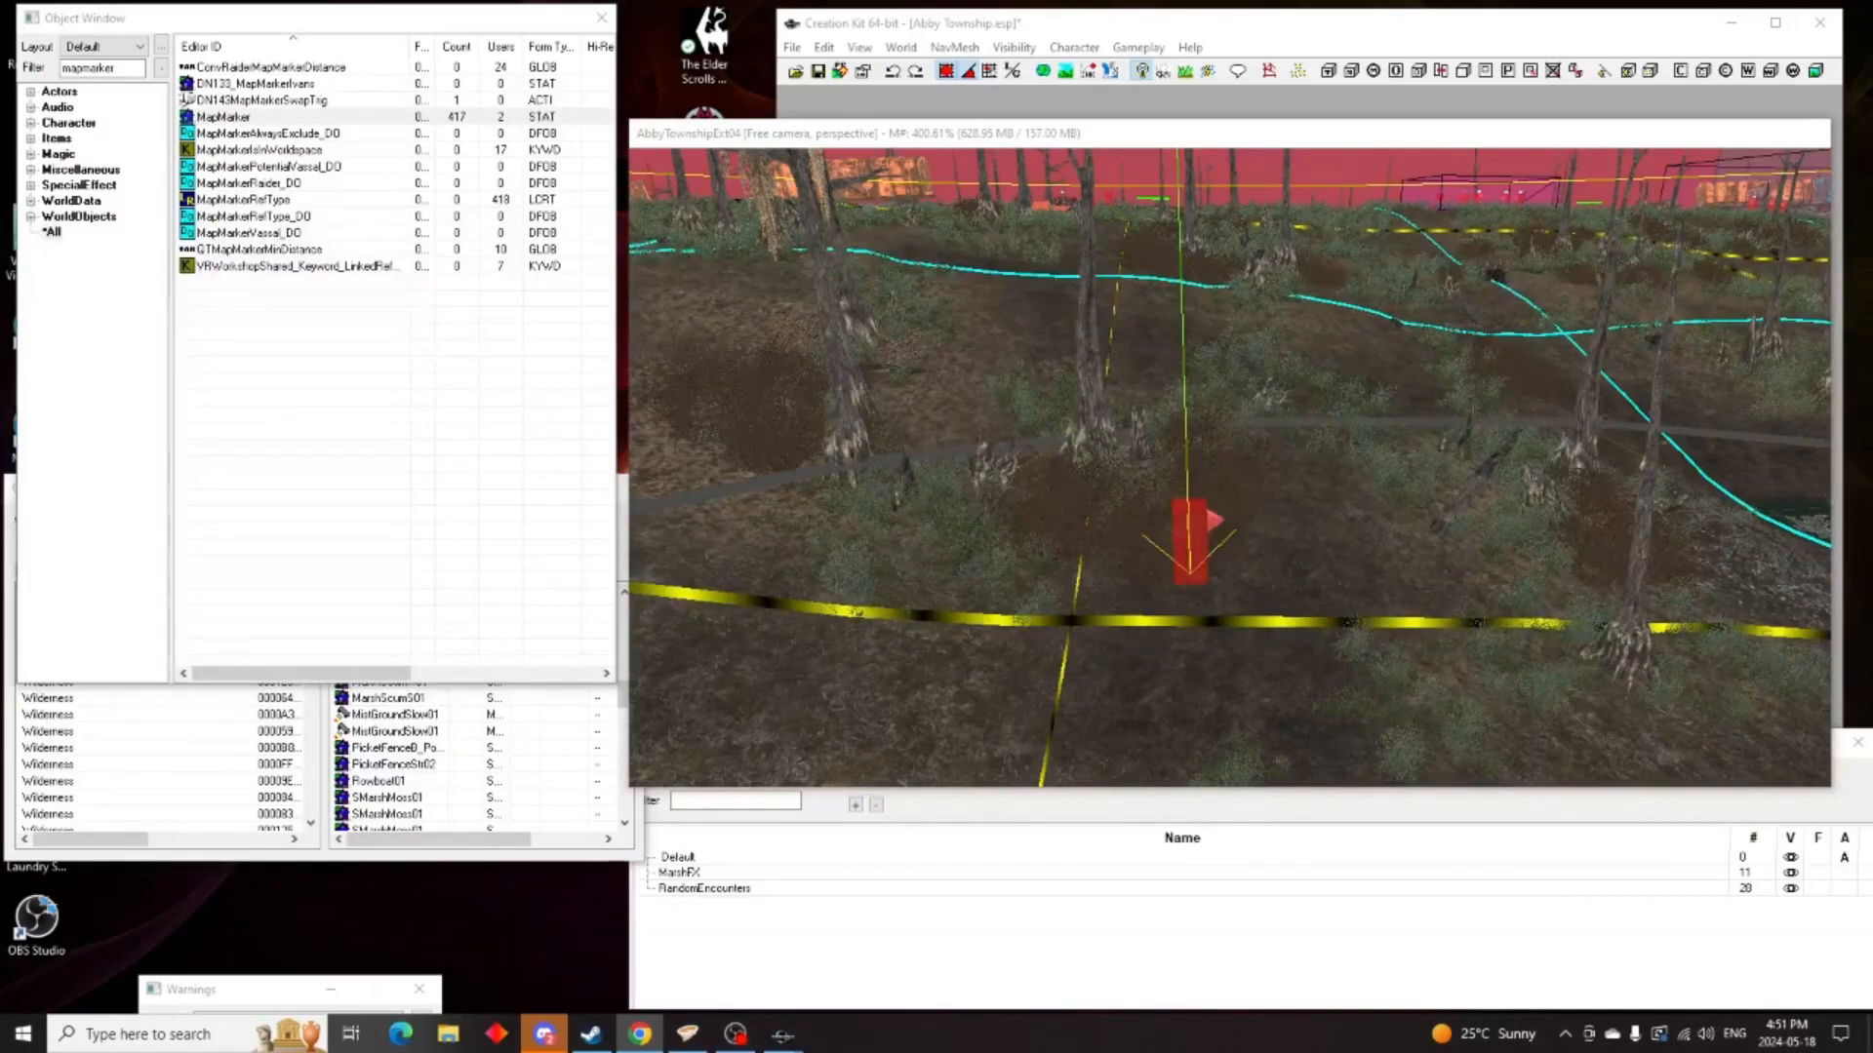
# Examine the marsh around the map marker for objects to clean up and for mist effects that get in the way of selecting them
pyautogui.scroll(-3, 1500, 586)
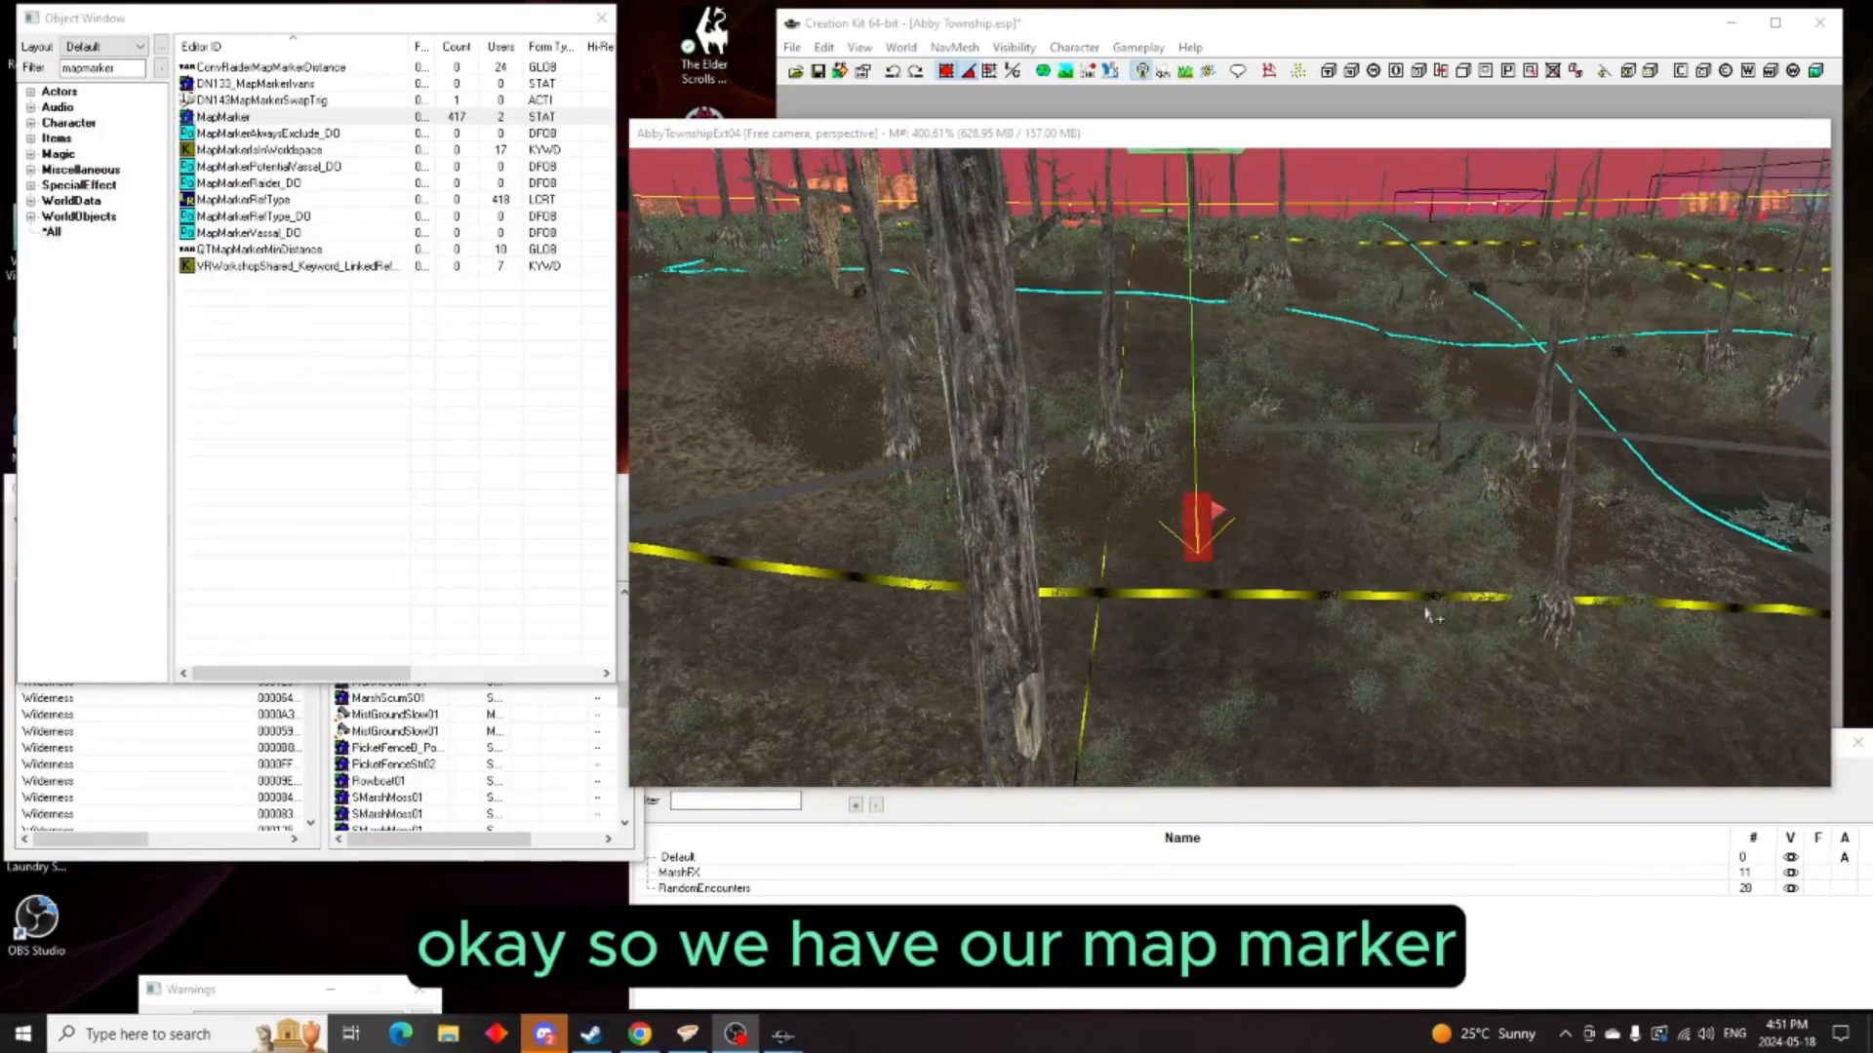
pyautogui.moveTo(1398, 576)
pyautogui.mouseDown(button='middle')
pyautogui.moveTo(1454, 615)
pyautogui.moveTo(957, 635)
pyautogui.moveTo(1079, 643)
pyautogui.moveTo(1321, 571)
pyautogui.moveTo(1604, 552)
pyautogui.moveTo(1580, 537)
pyautogui.moveTo(1613, 579)
pyautogui.moveTo(1643, 572)
pyautogui.moveTo(1572, 491)
pyautogui.moveTo(1760, 459)
pyautogui.moveTo(1577, 470)
pyautogui.moveTo(1467, 401)
pyautogui.mouseUp(button='middle')
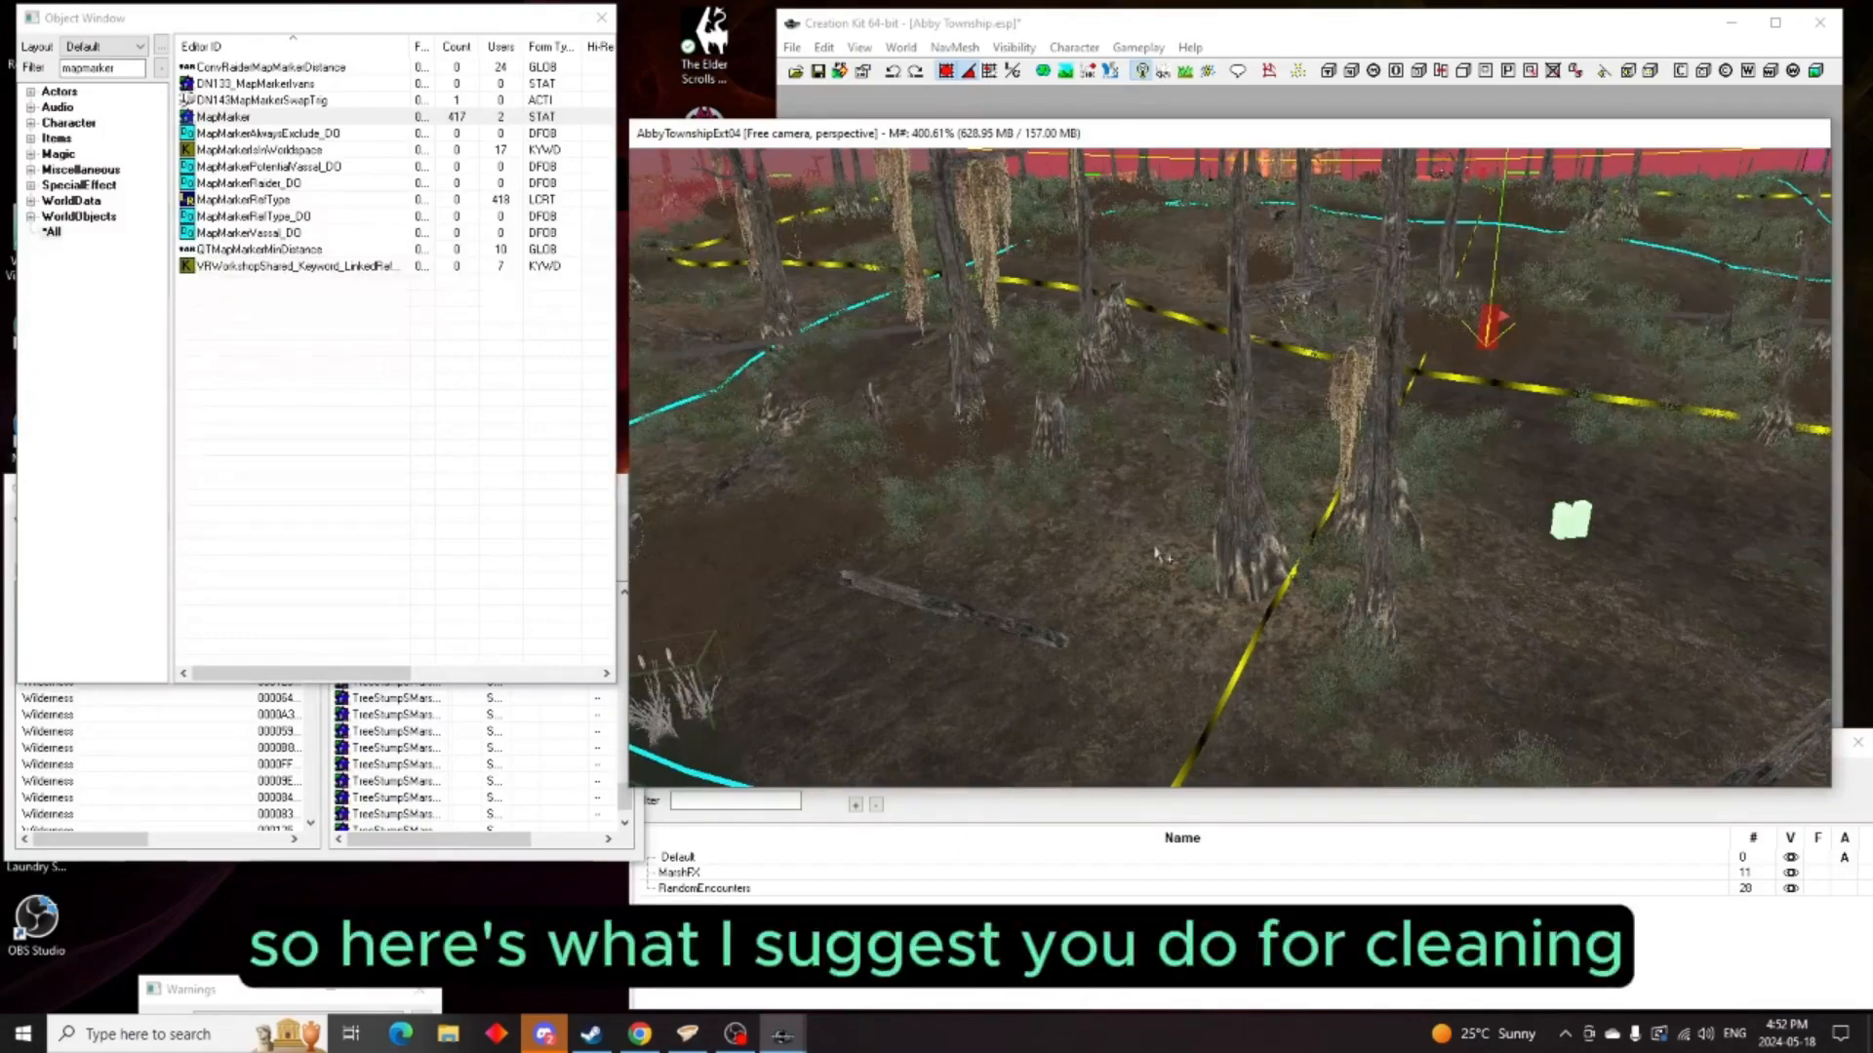
pyautogui.scroll(-1, 1143, 549)
pyautogui.moveTo(1143, 545); pyautogui.dragTo(1171, 558, button='middle')
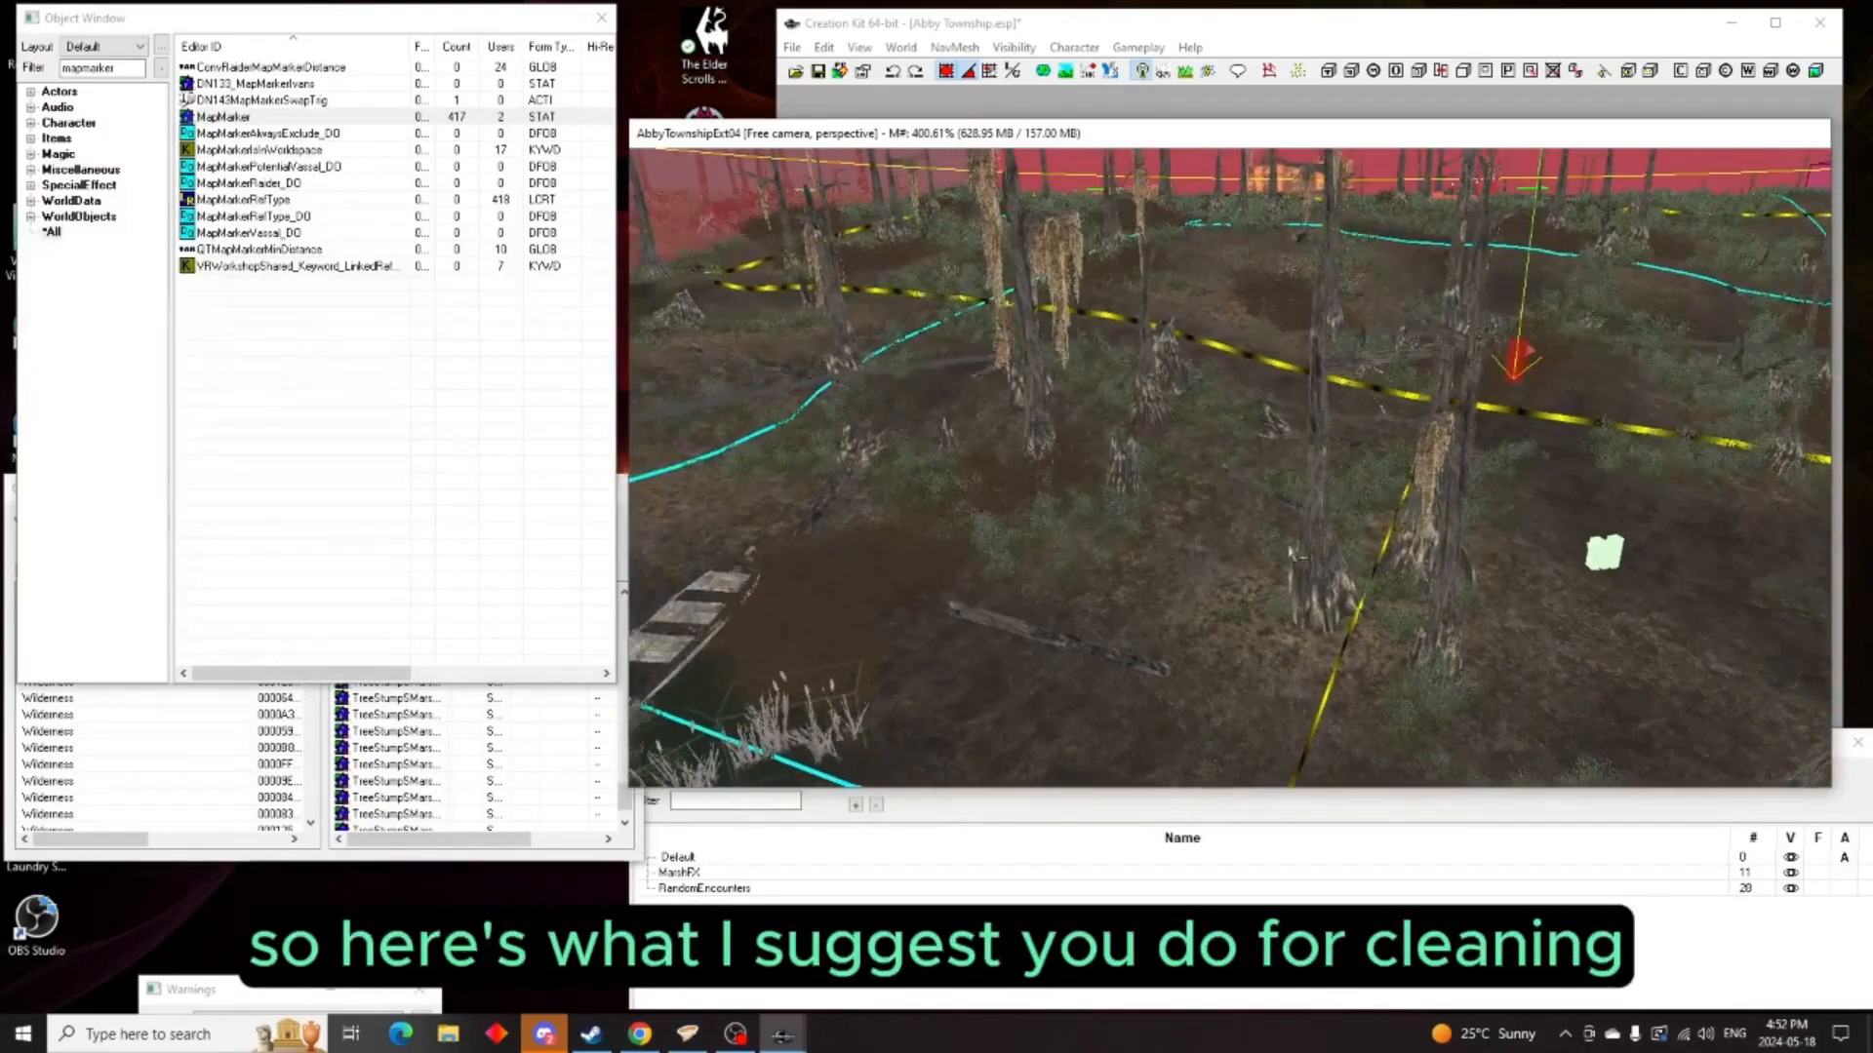
pyautogui.scroll(2, 1331, 571)
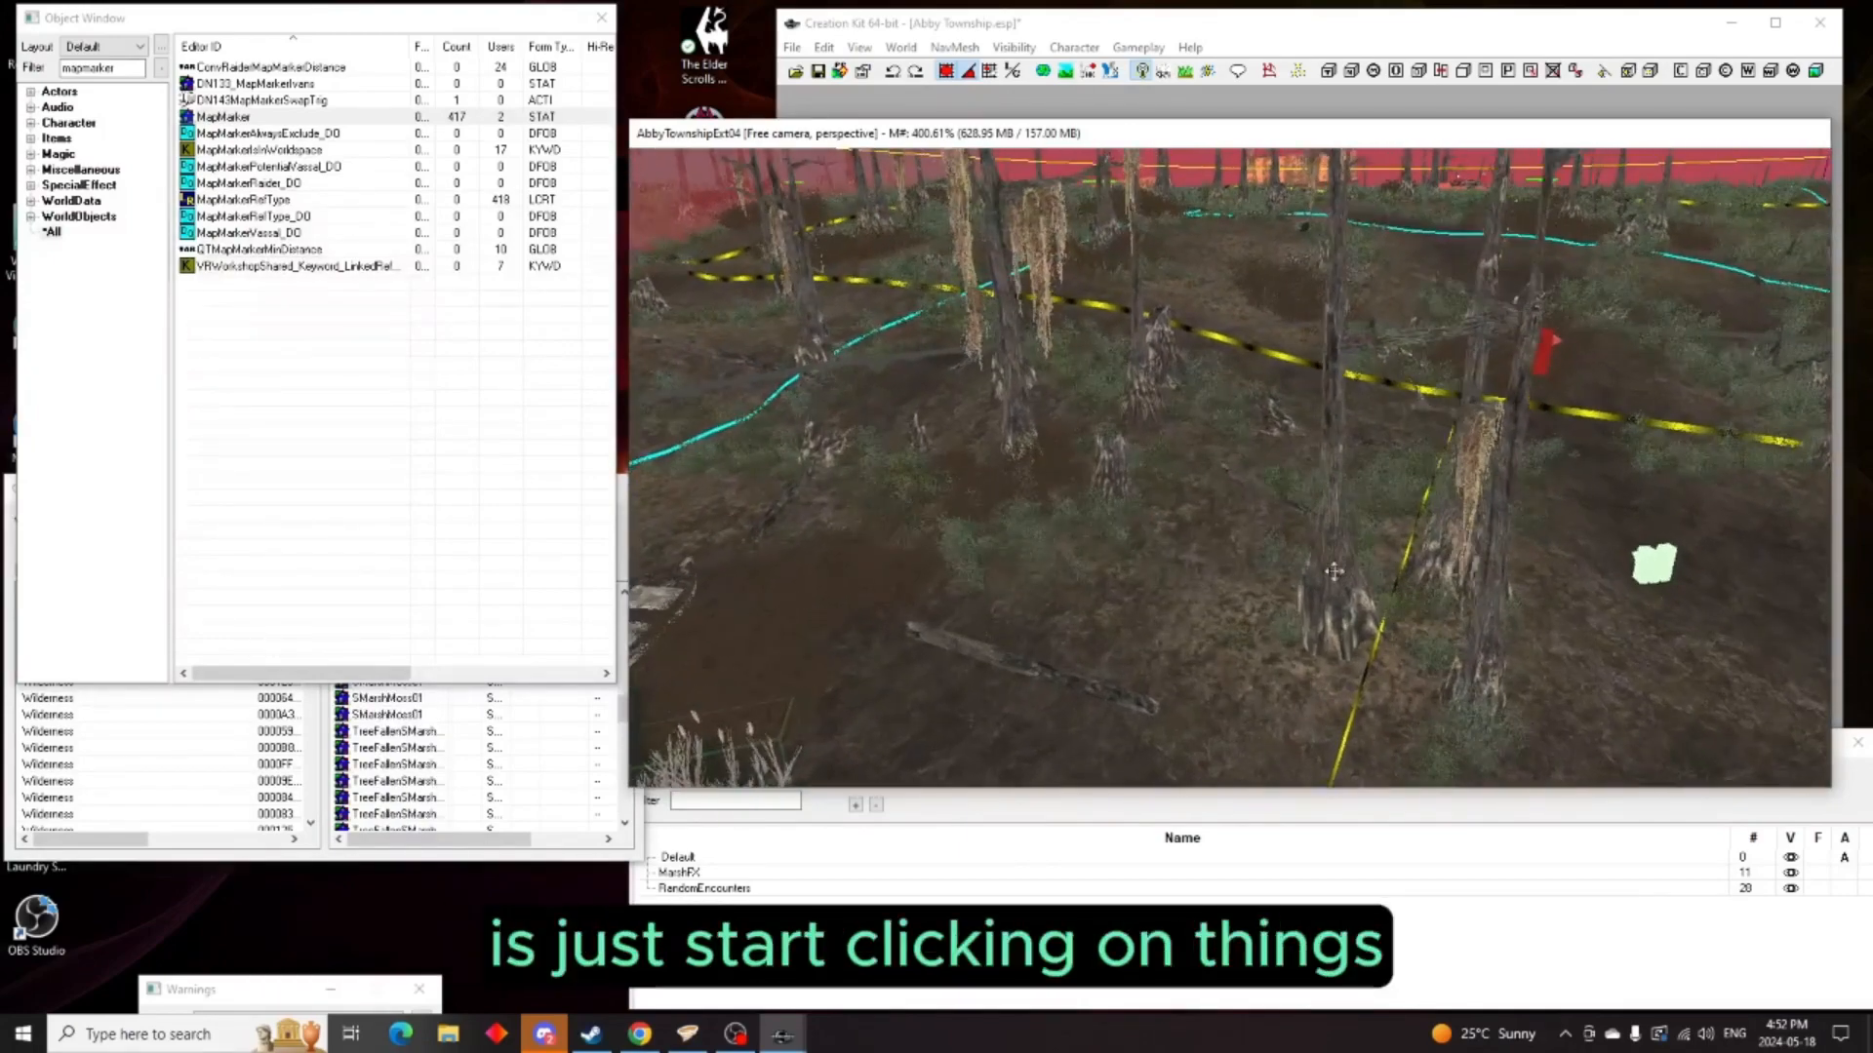
pyautogui.scroll(1, 1375, 667)
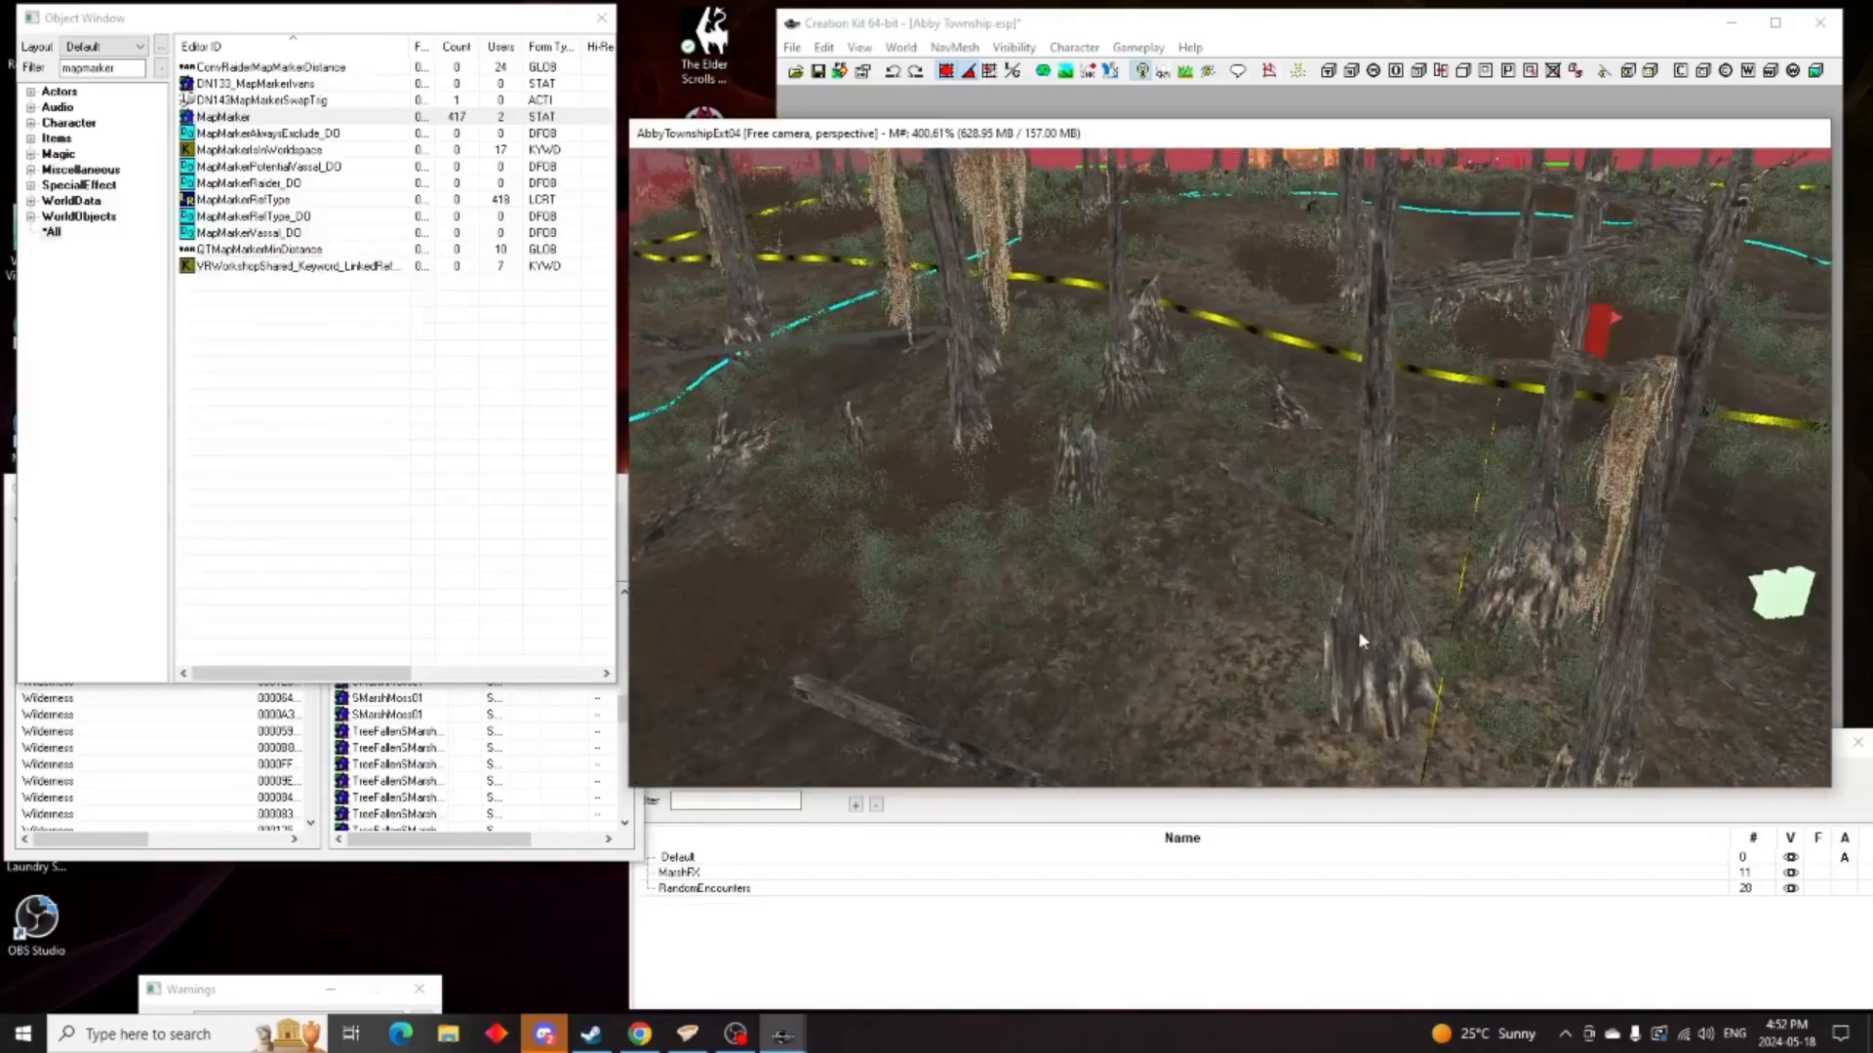
pyautogui.scroll(1, 1289, 600)
pyautogui.moveTo(1288, 600); pyautogui.dragTo(1343, 599, button='middle')
pyautogui.scroll(-2, 1343, 599)
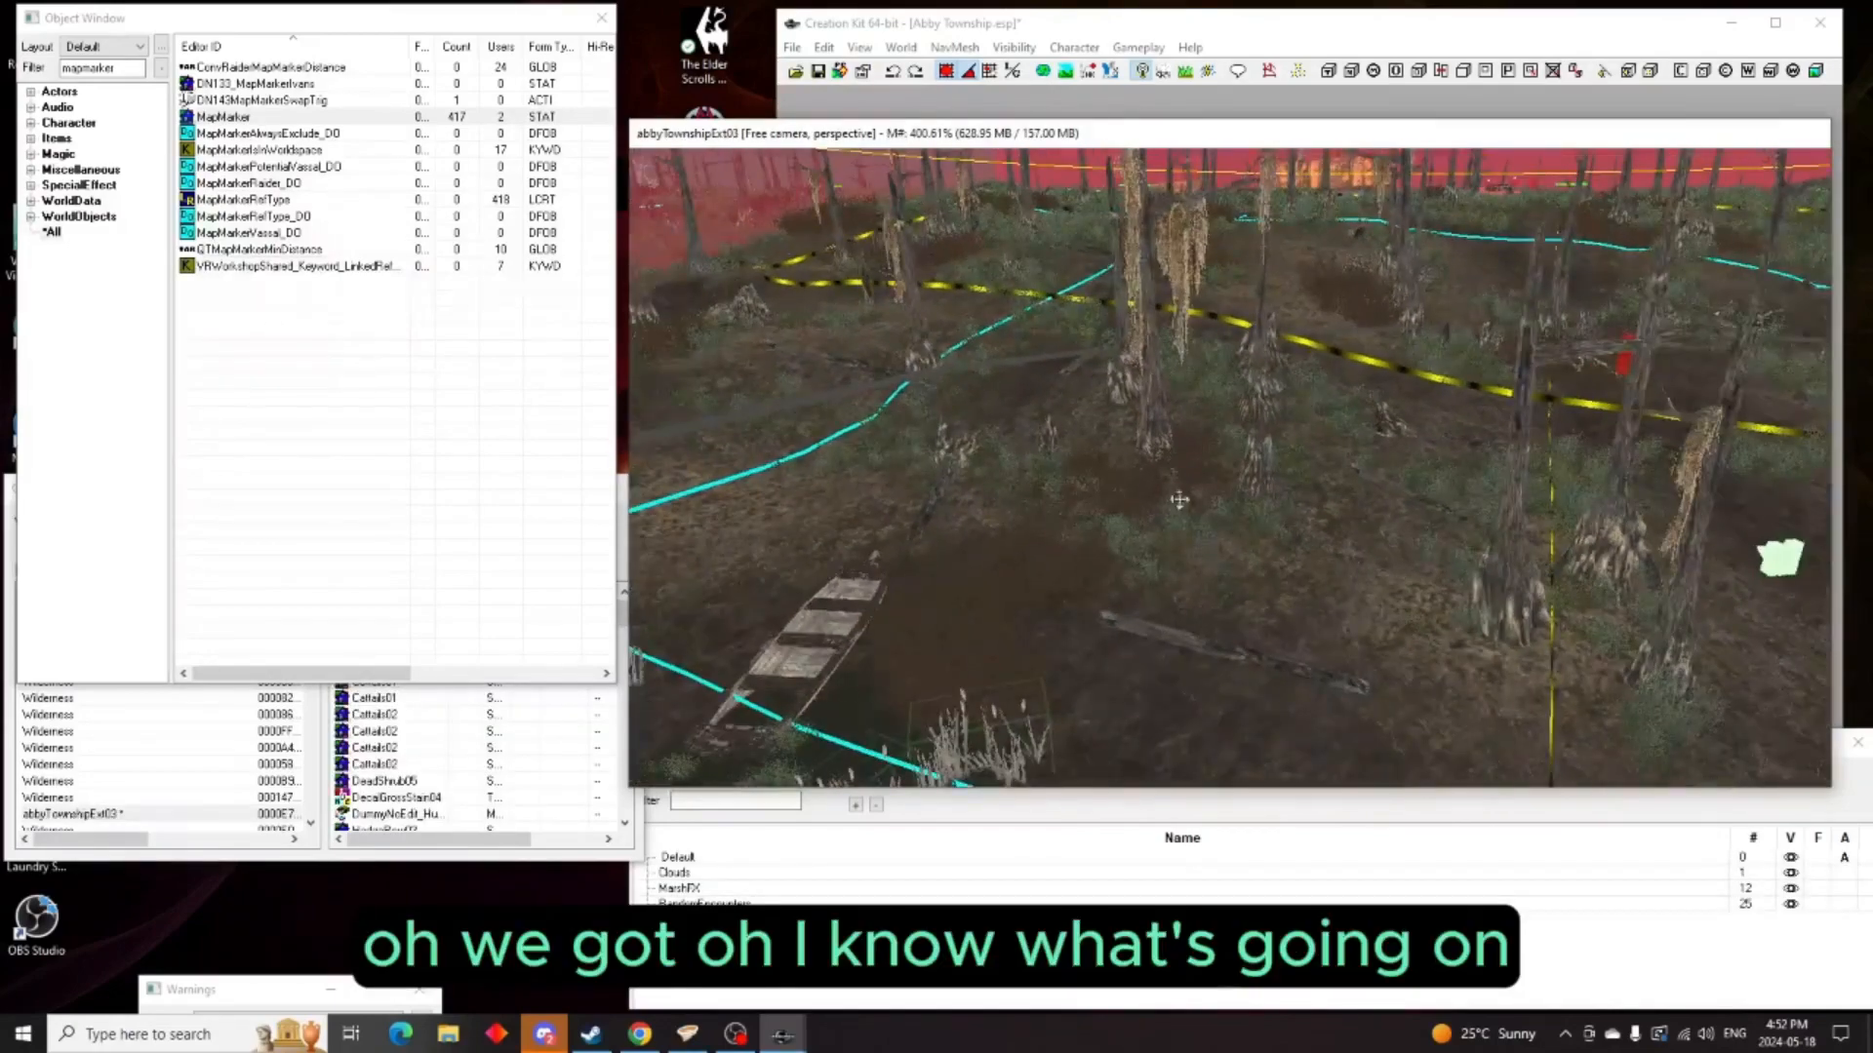
pyautogui.moveTo(1242, 448); pyautogui.dragTo(1449, 491, button='middle')
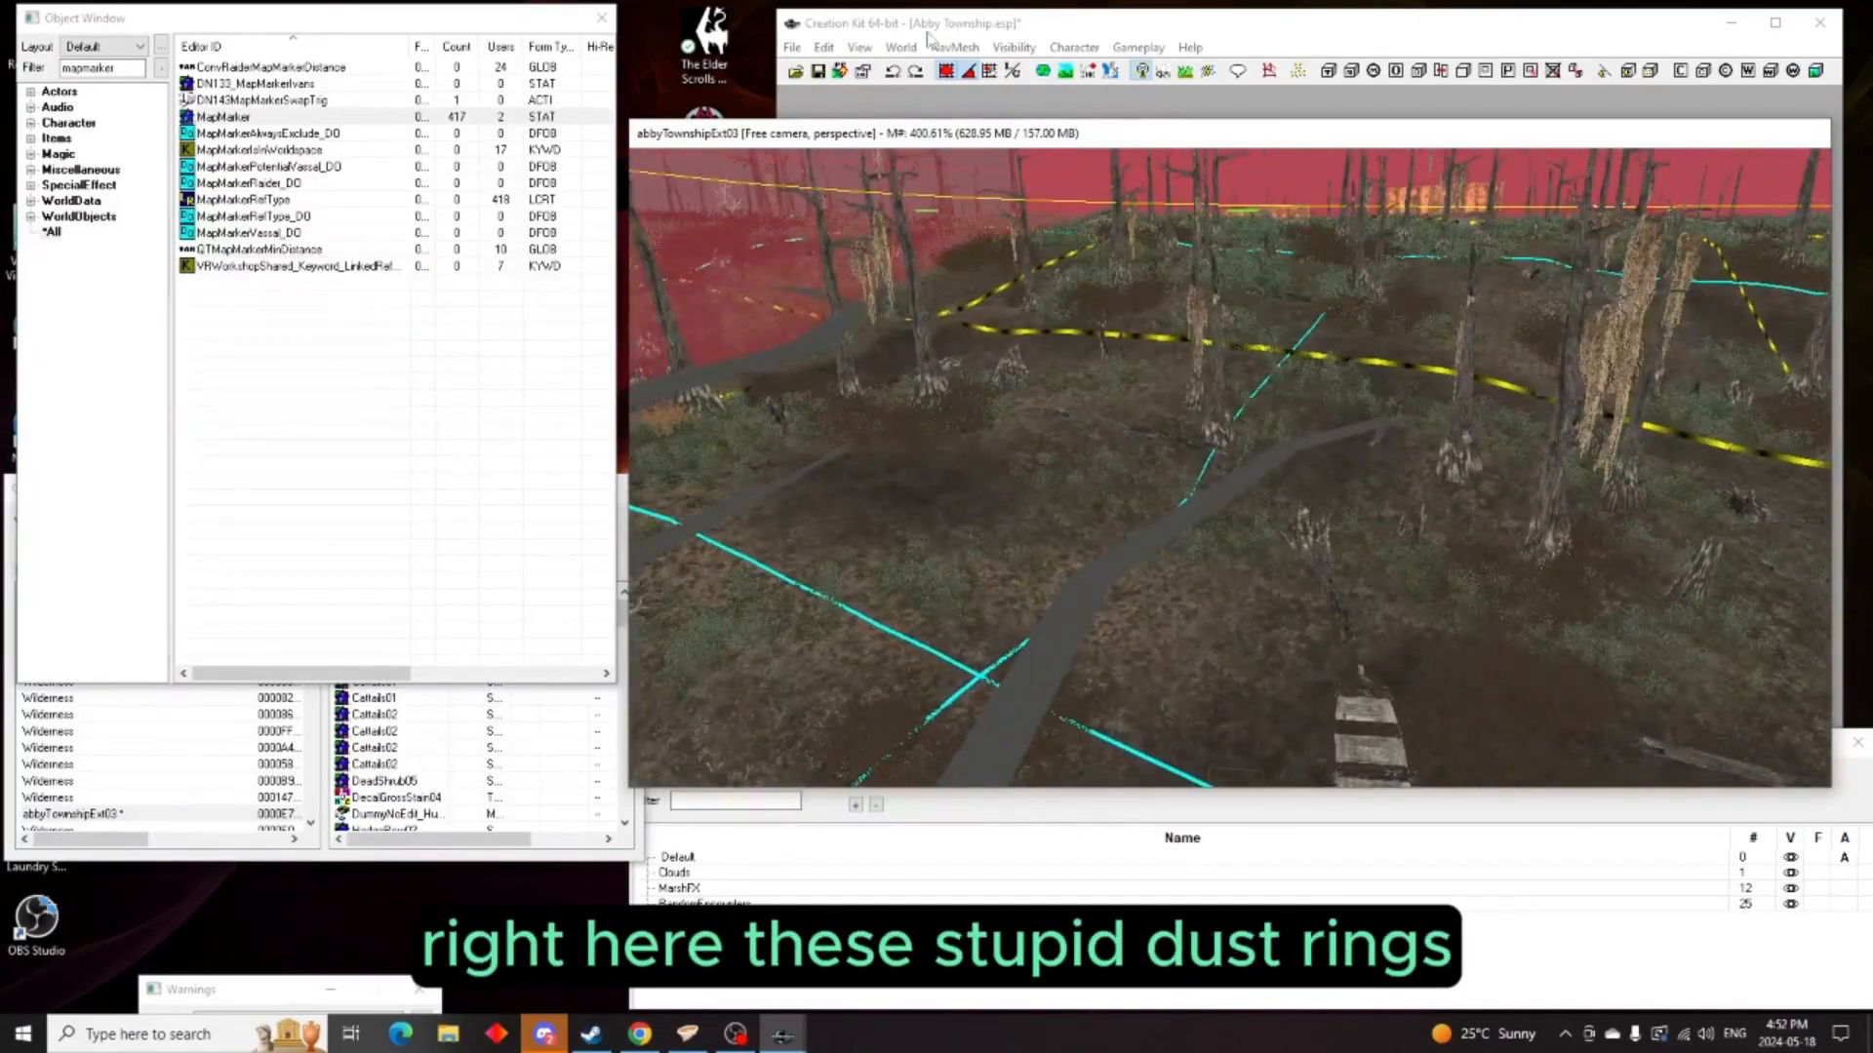
# Open the Reference Batch Action window and select the MistGroundSlow01 reference that covers the marsh
pyautogui.click(859, 47)
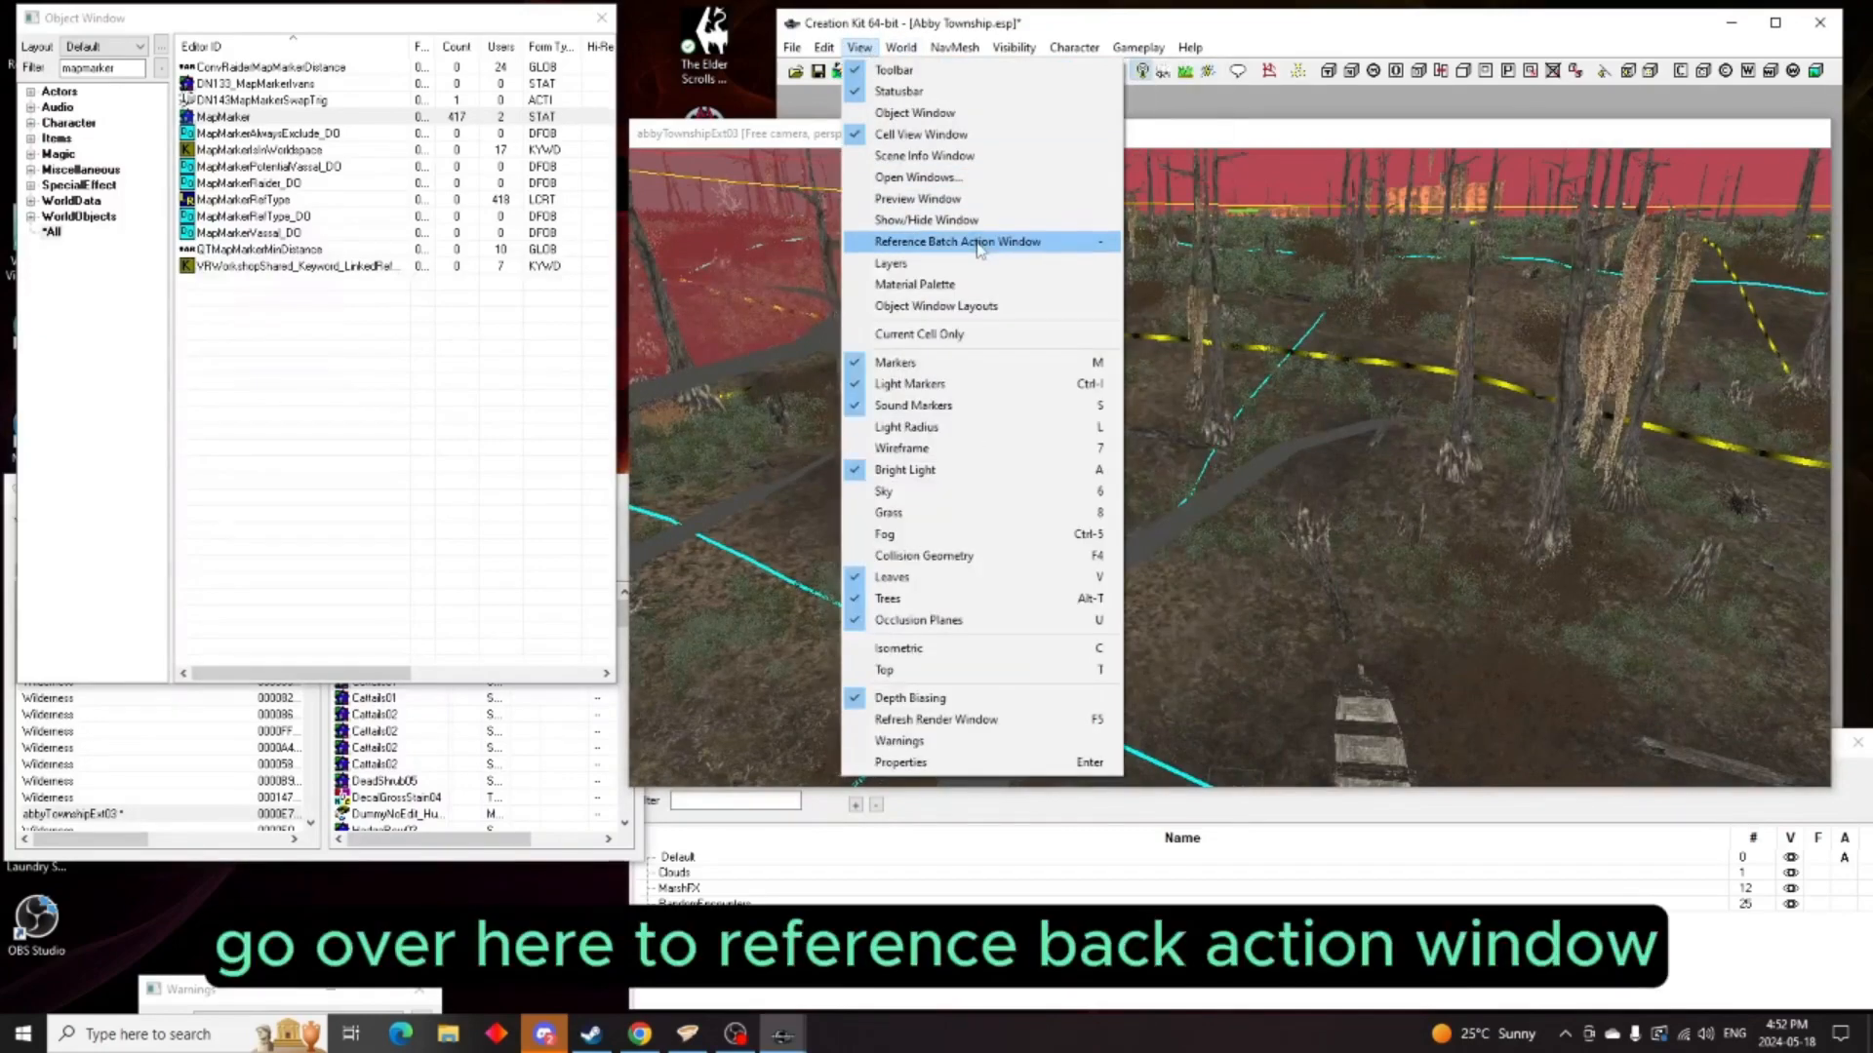
pyautogui.click(980, 244)
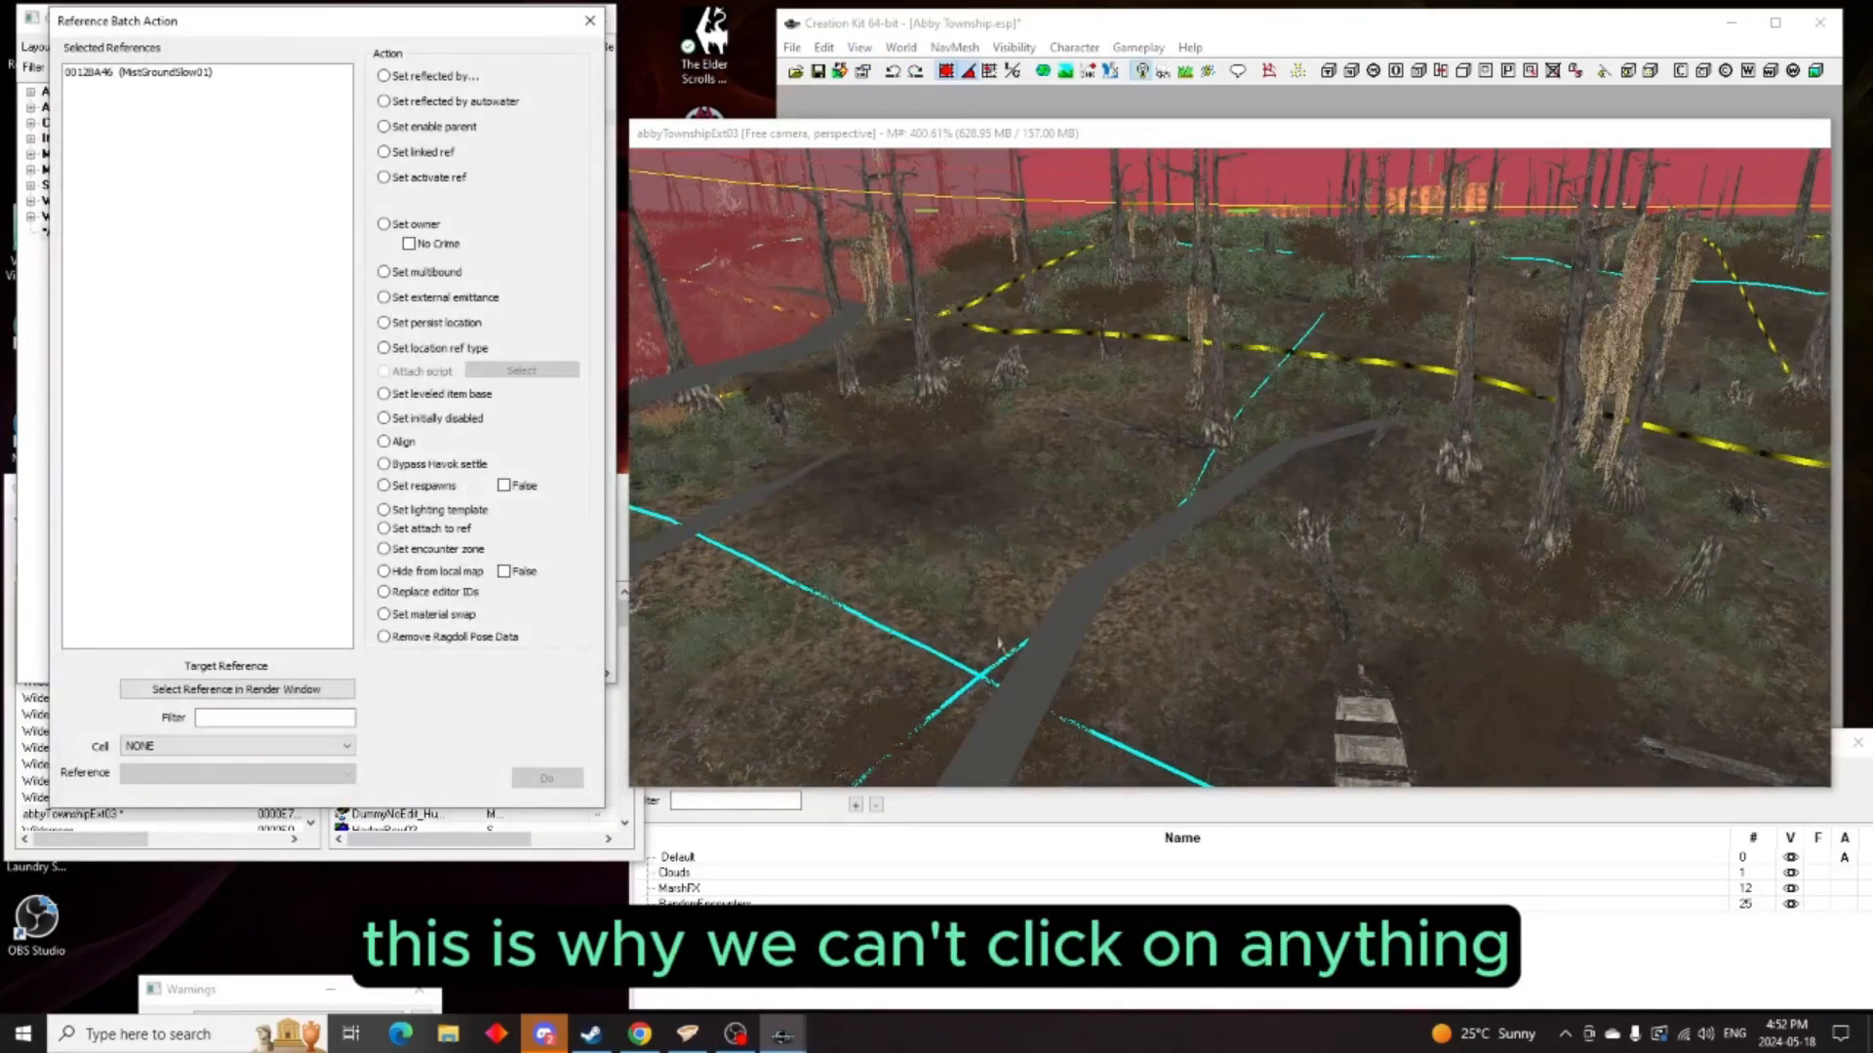
pyautogui.moveTo(1159, 455)
pyautogui.mouseDown(button='middle')
pyautogui.moveTo(1229, 423)
pyautogui.moveTo(1247, 382)
pyautogui.mouseUp(button='middle')
pyautogui.scroll(-2, 1239, 400)
pyautogui.scroll(-2, 1247, 382)
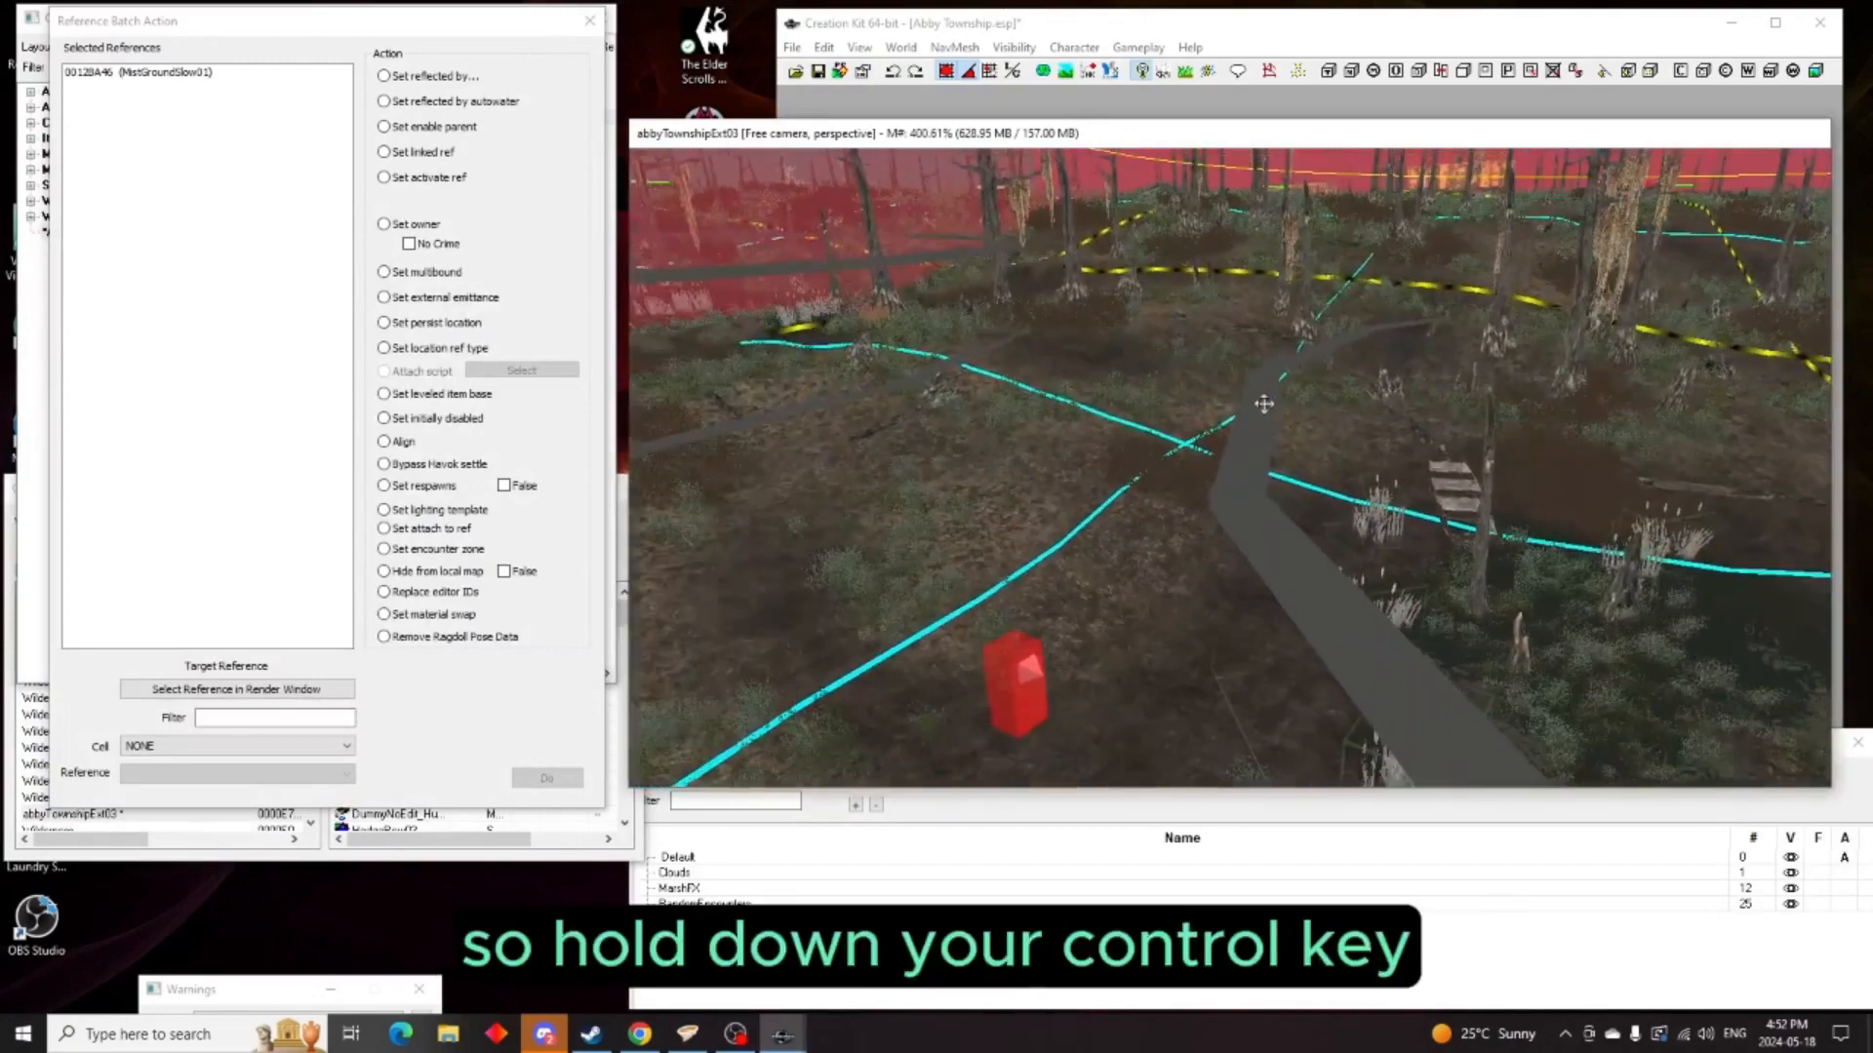
pyautogui.keyDown('ctrl'); pyautogui.click(1489, 511); pyautogui.keyUp('ctrl')
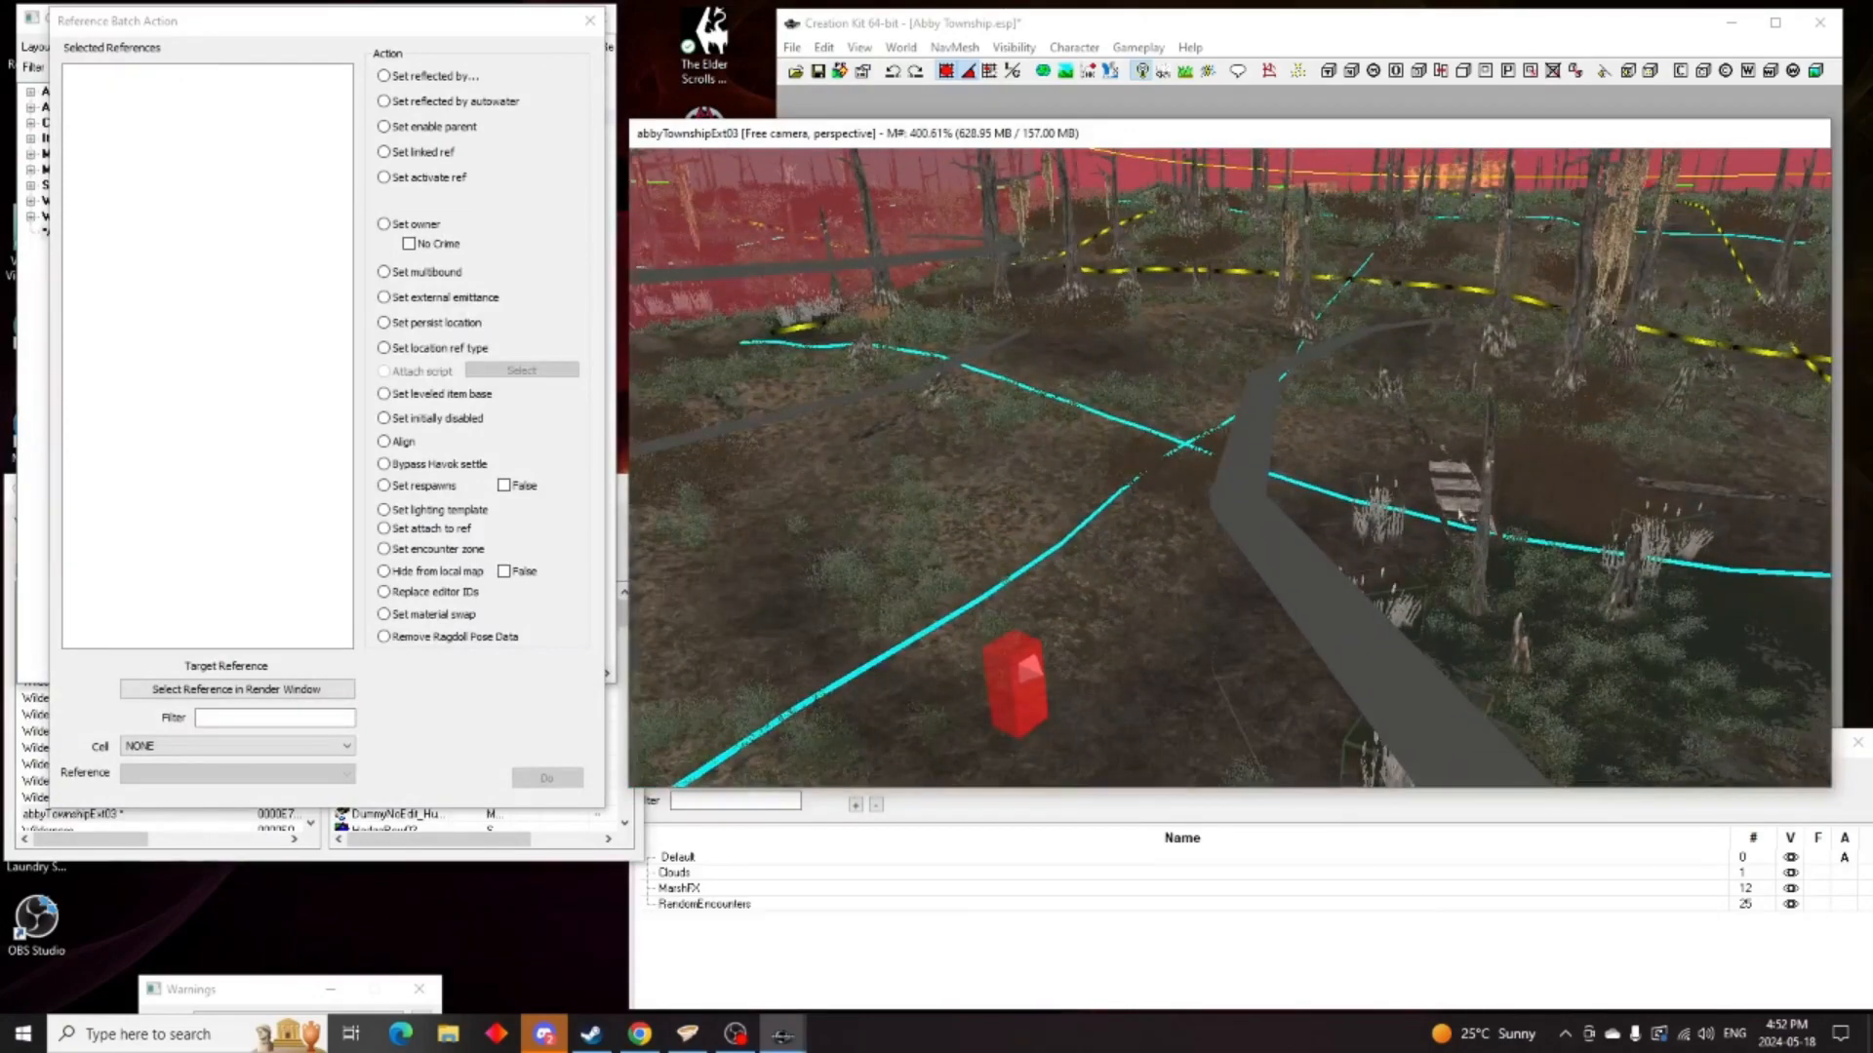
pyautogui.click(1609, 544)
pyautogui.keyDown('ctrl'); pyautogui.click(1641, 547); pyautogui.keyUp('ctrl')
pyautogui.click(1645, 554)
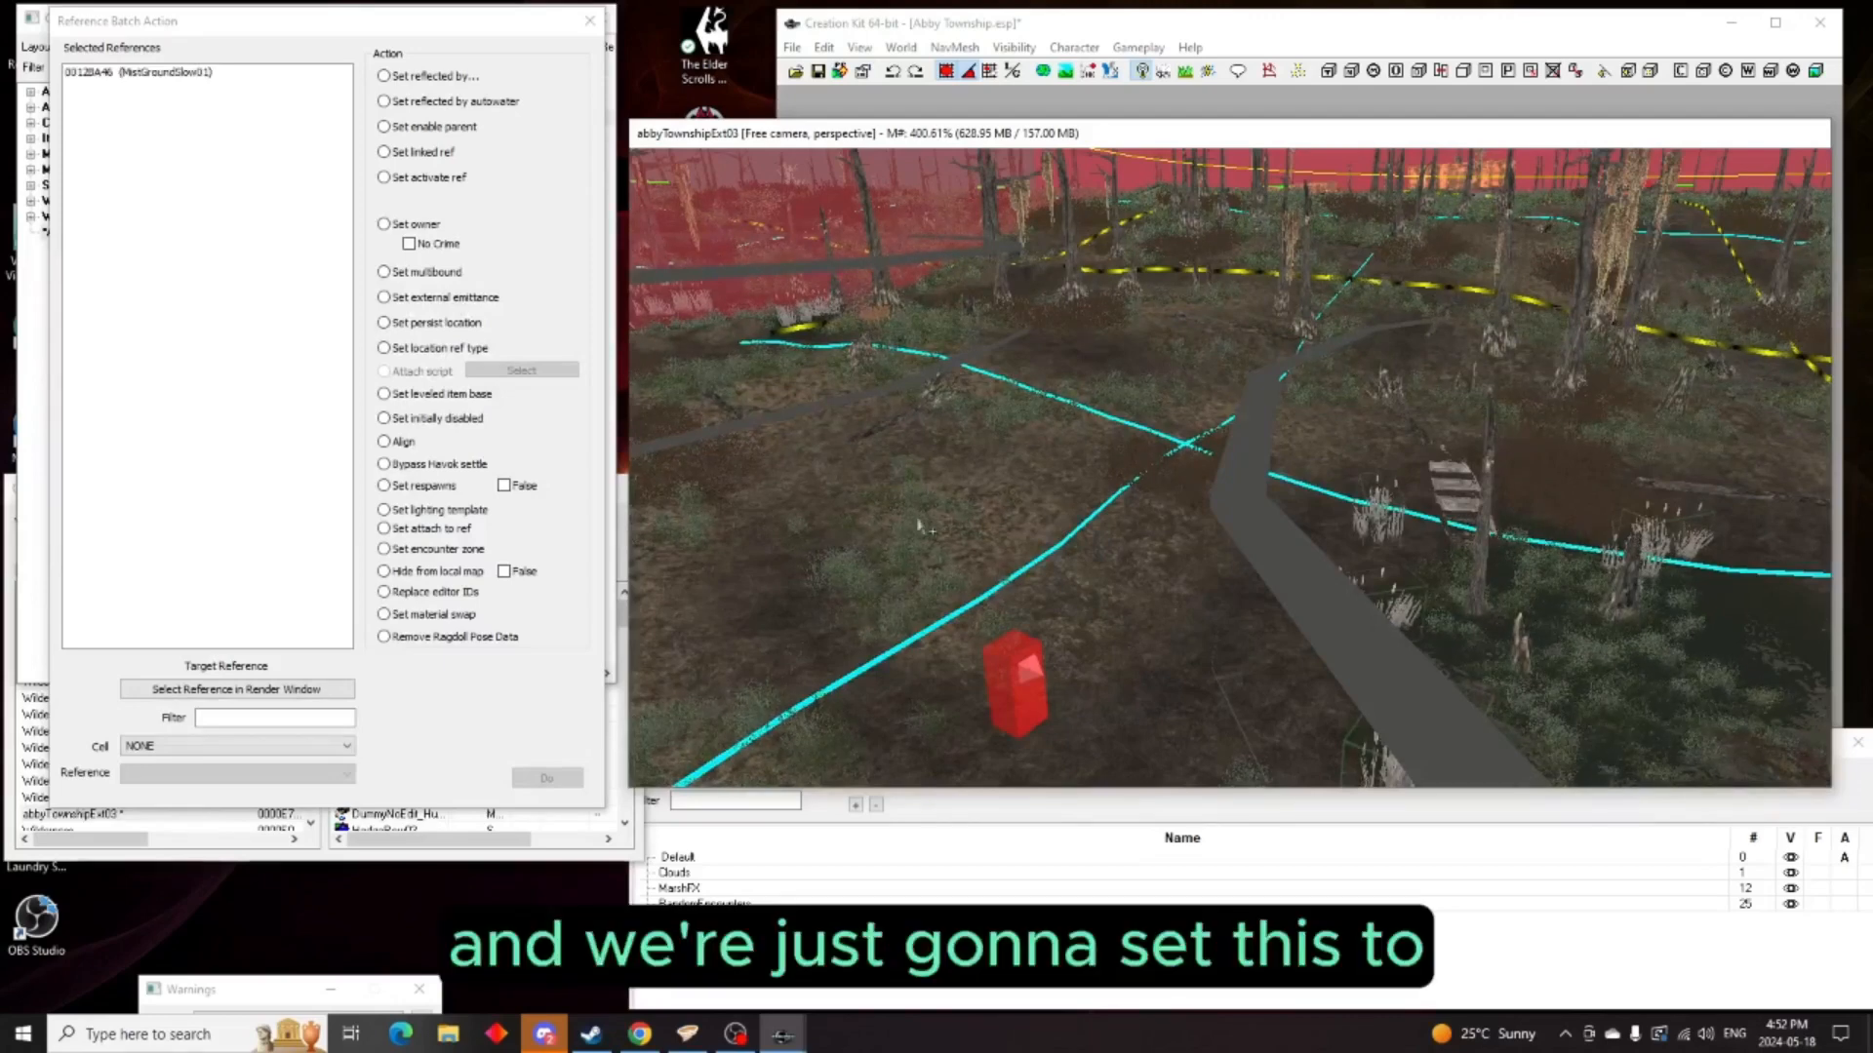
# Set the selected mist reference to initially disabled and move it vertically out of the settlement area
pyautogui.click(436, 425)
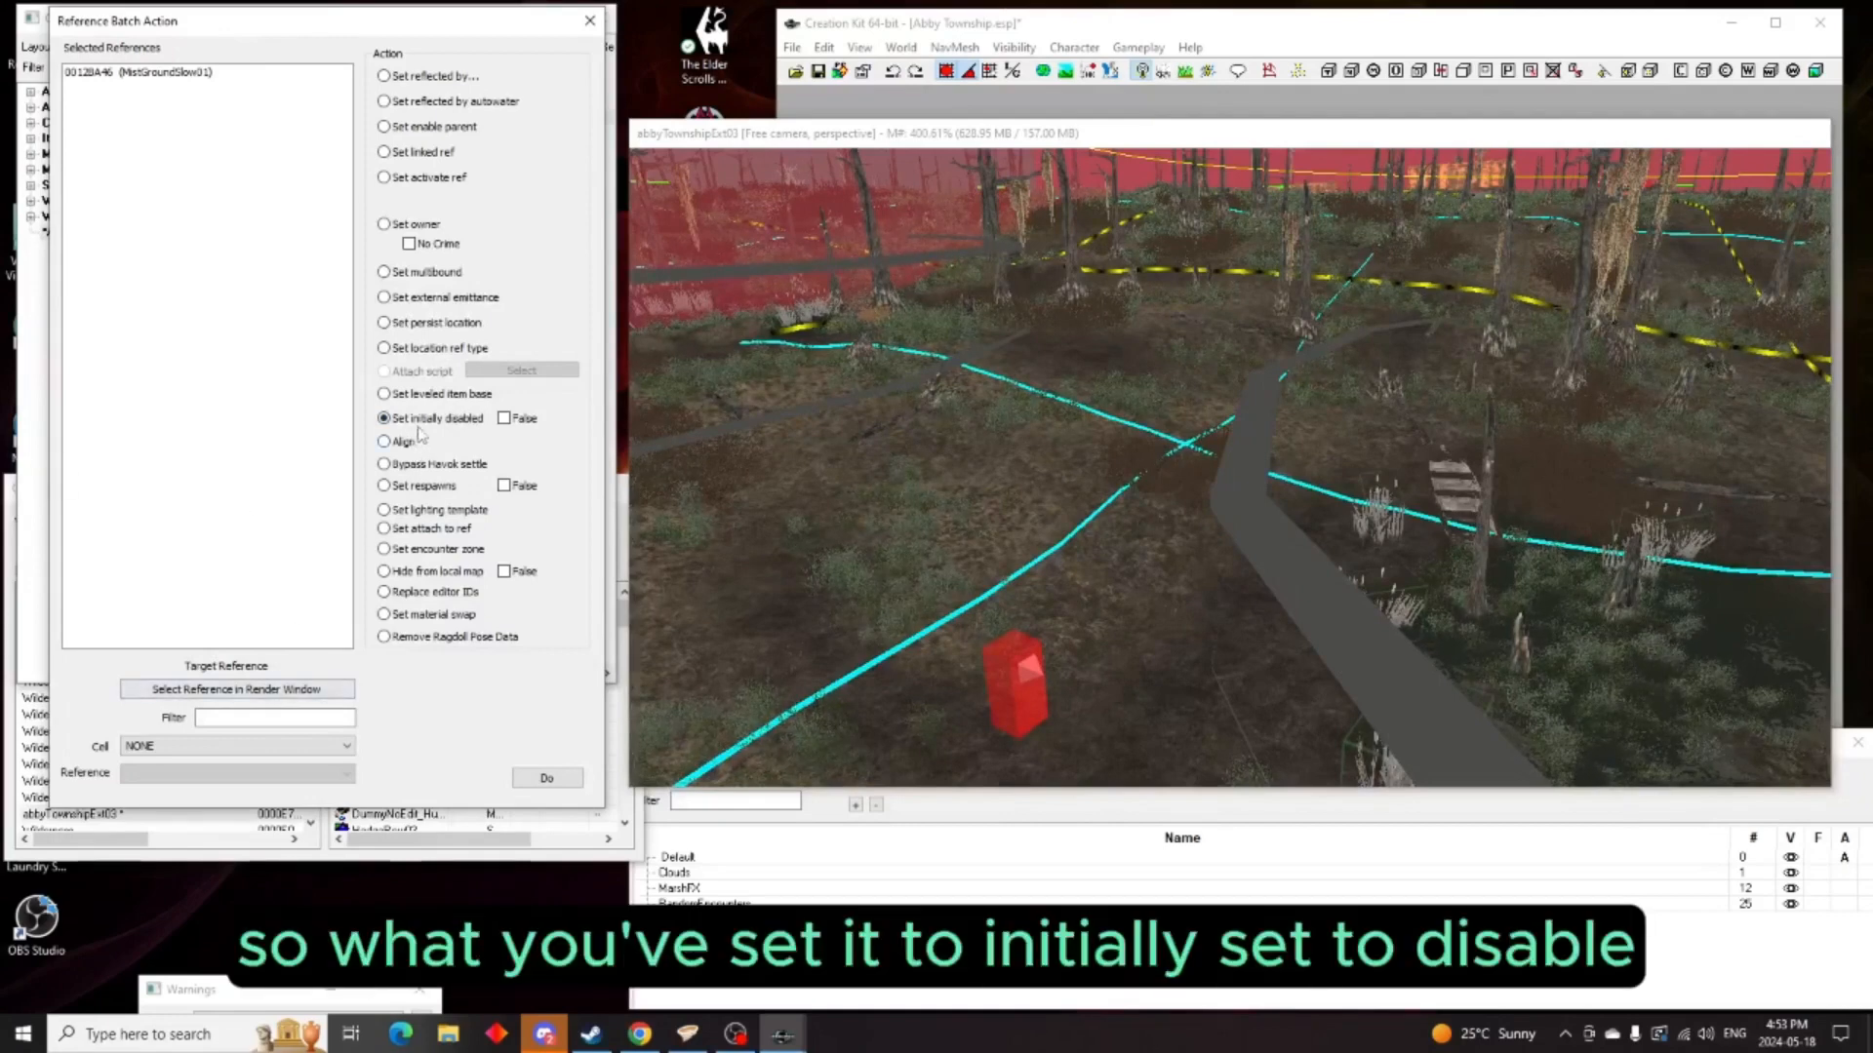
pyautogui.click(566, 777)
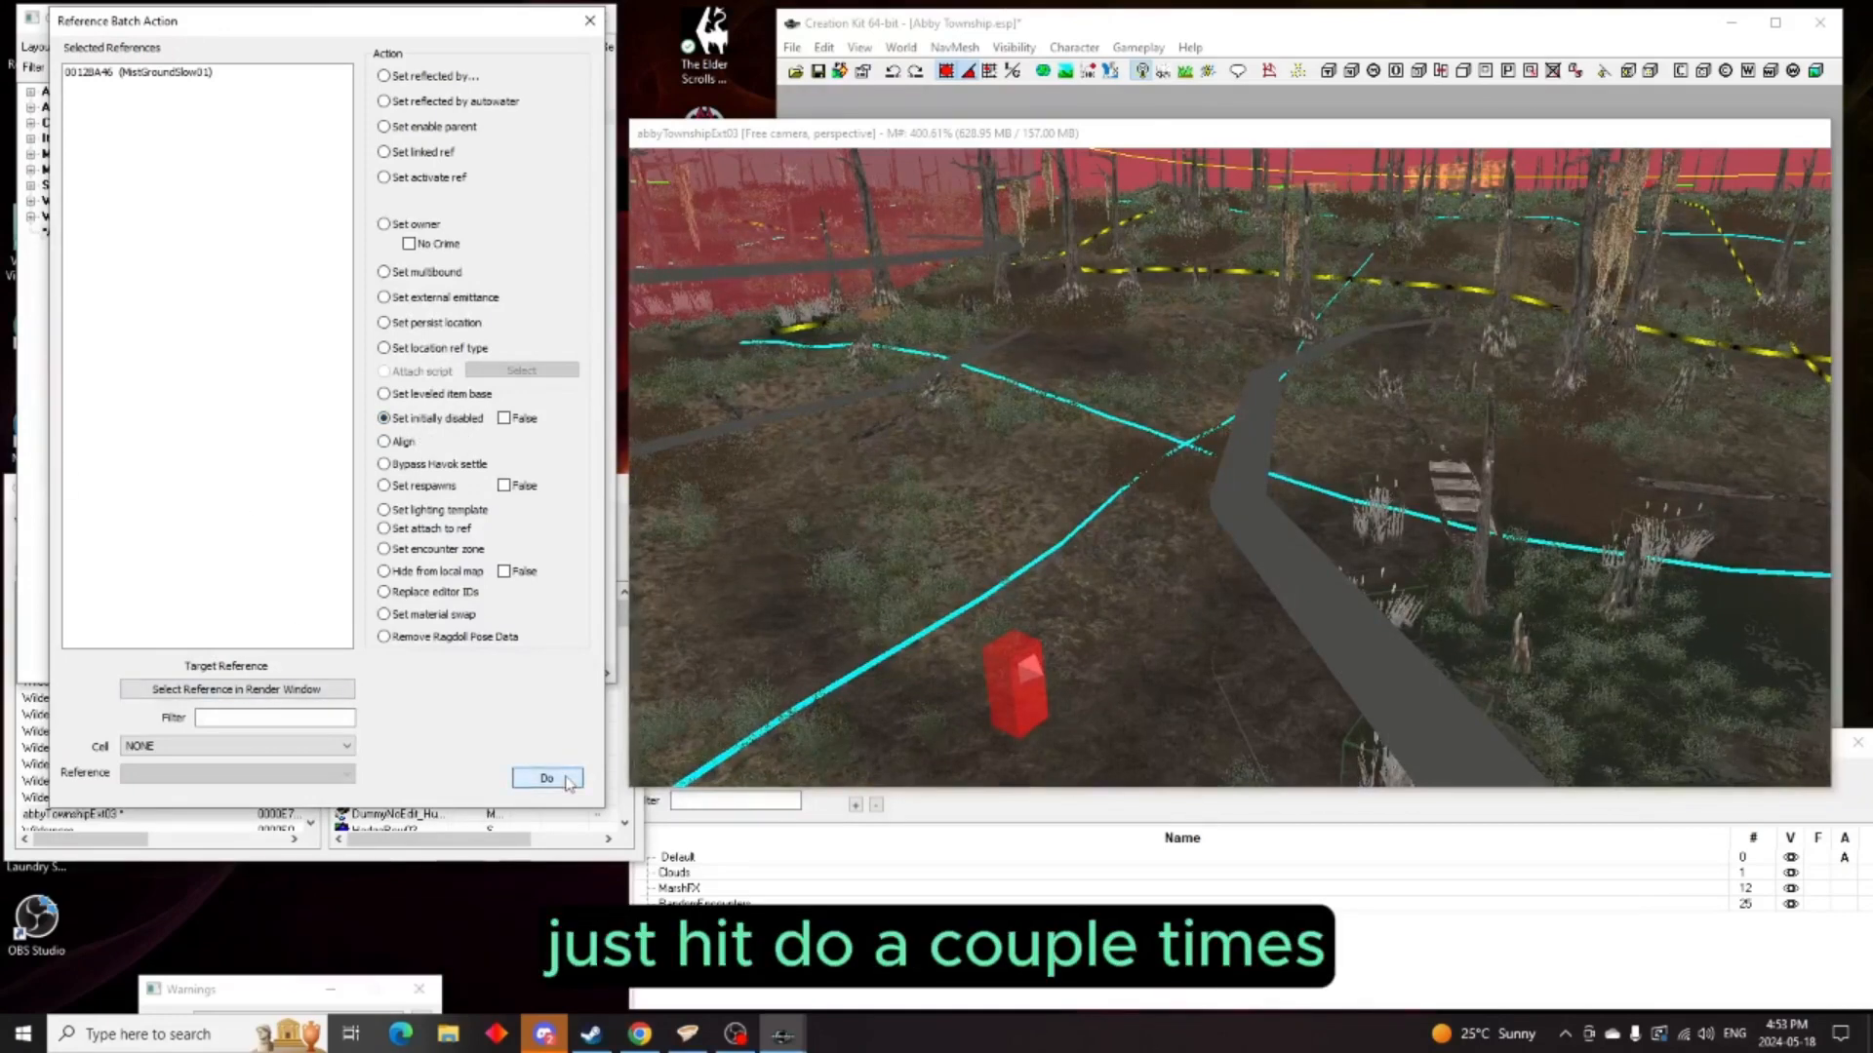
pyautogui.click(1249, 140)
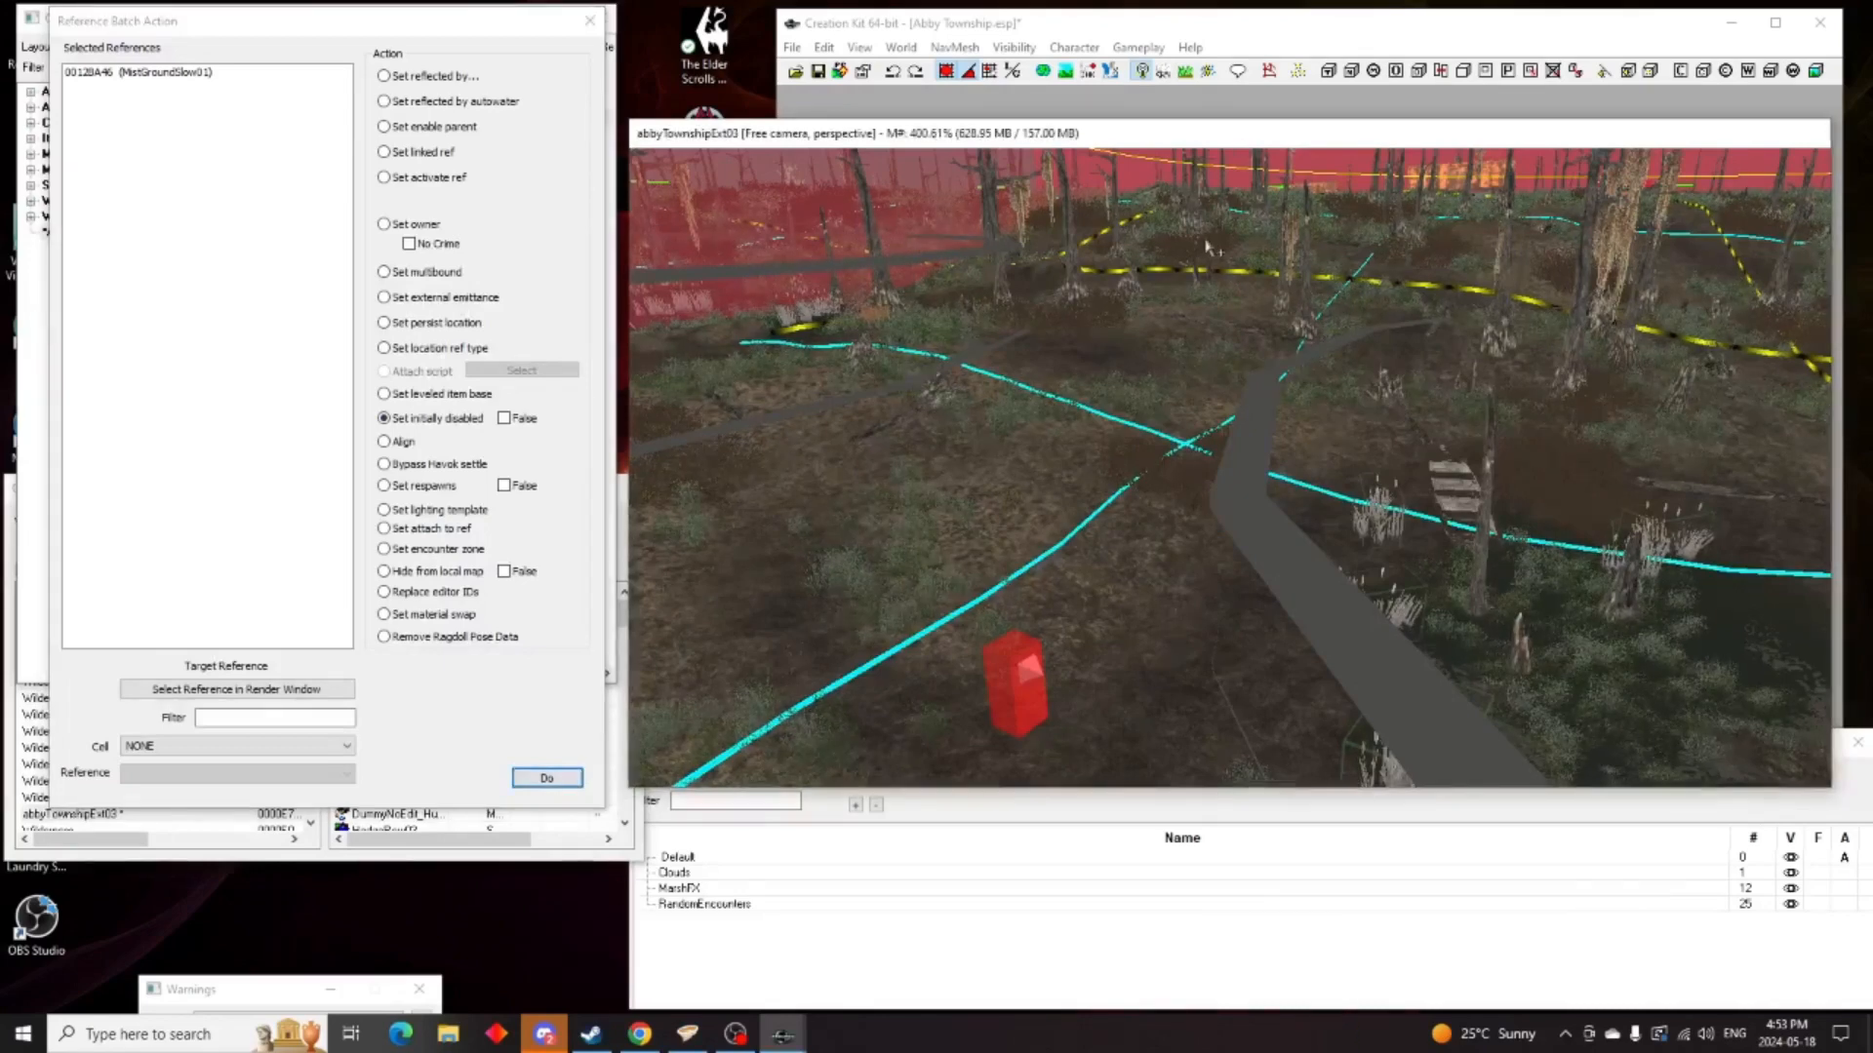
pyautogui.moveTo(1206, 247); pyautogui.dragTo(1207, 342)
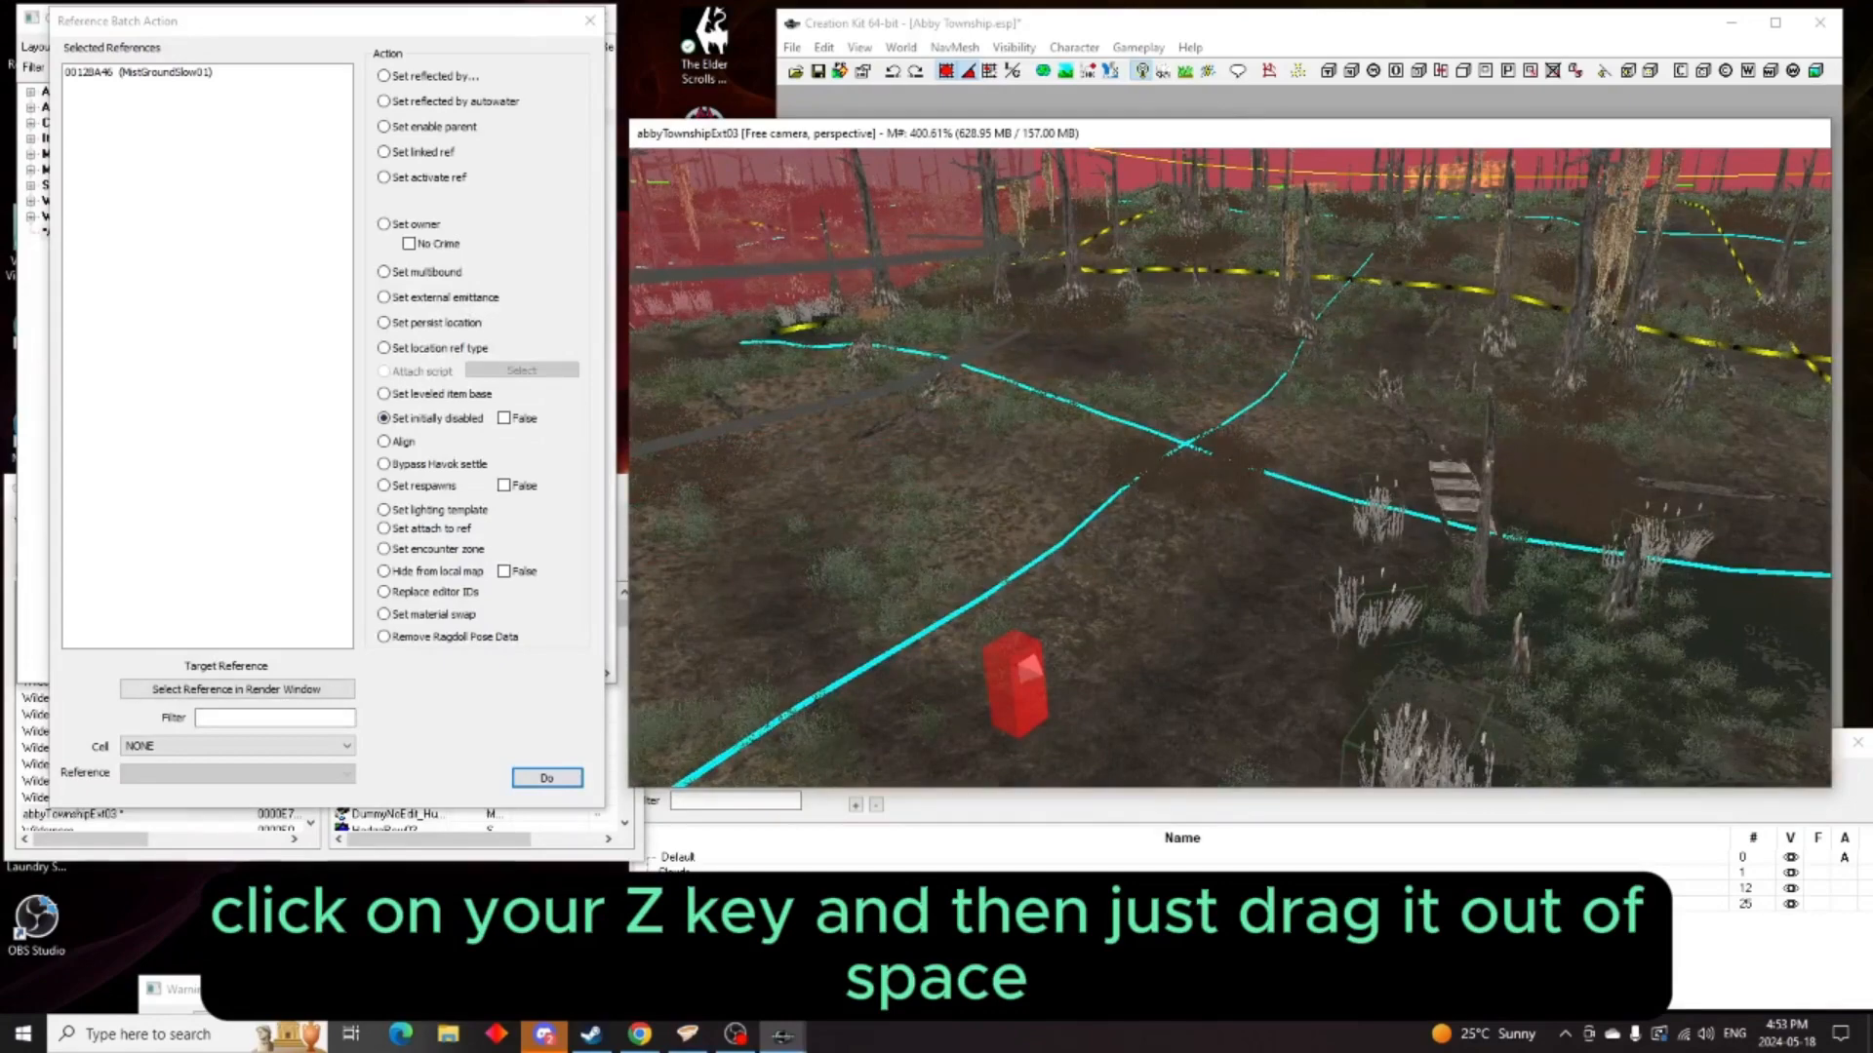
# Select the cattails, rowboat, marsh tree and tree stumps near the red marker together for a batch action
pyautogui.scroll(2, 1290, 667)
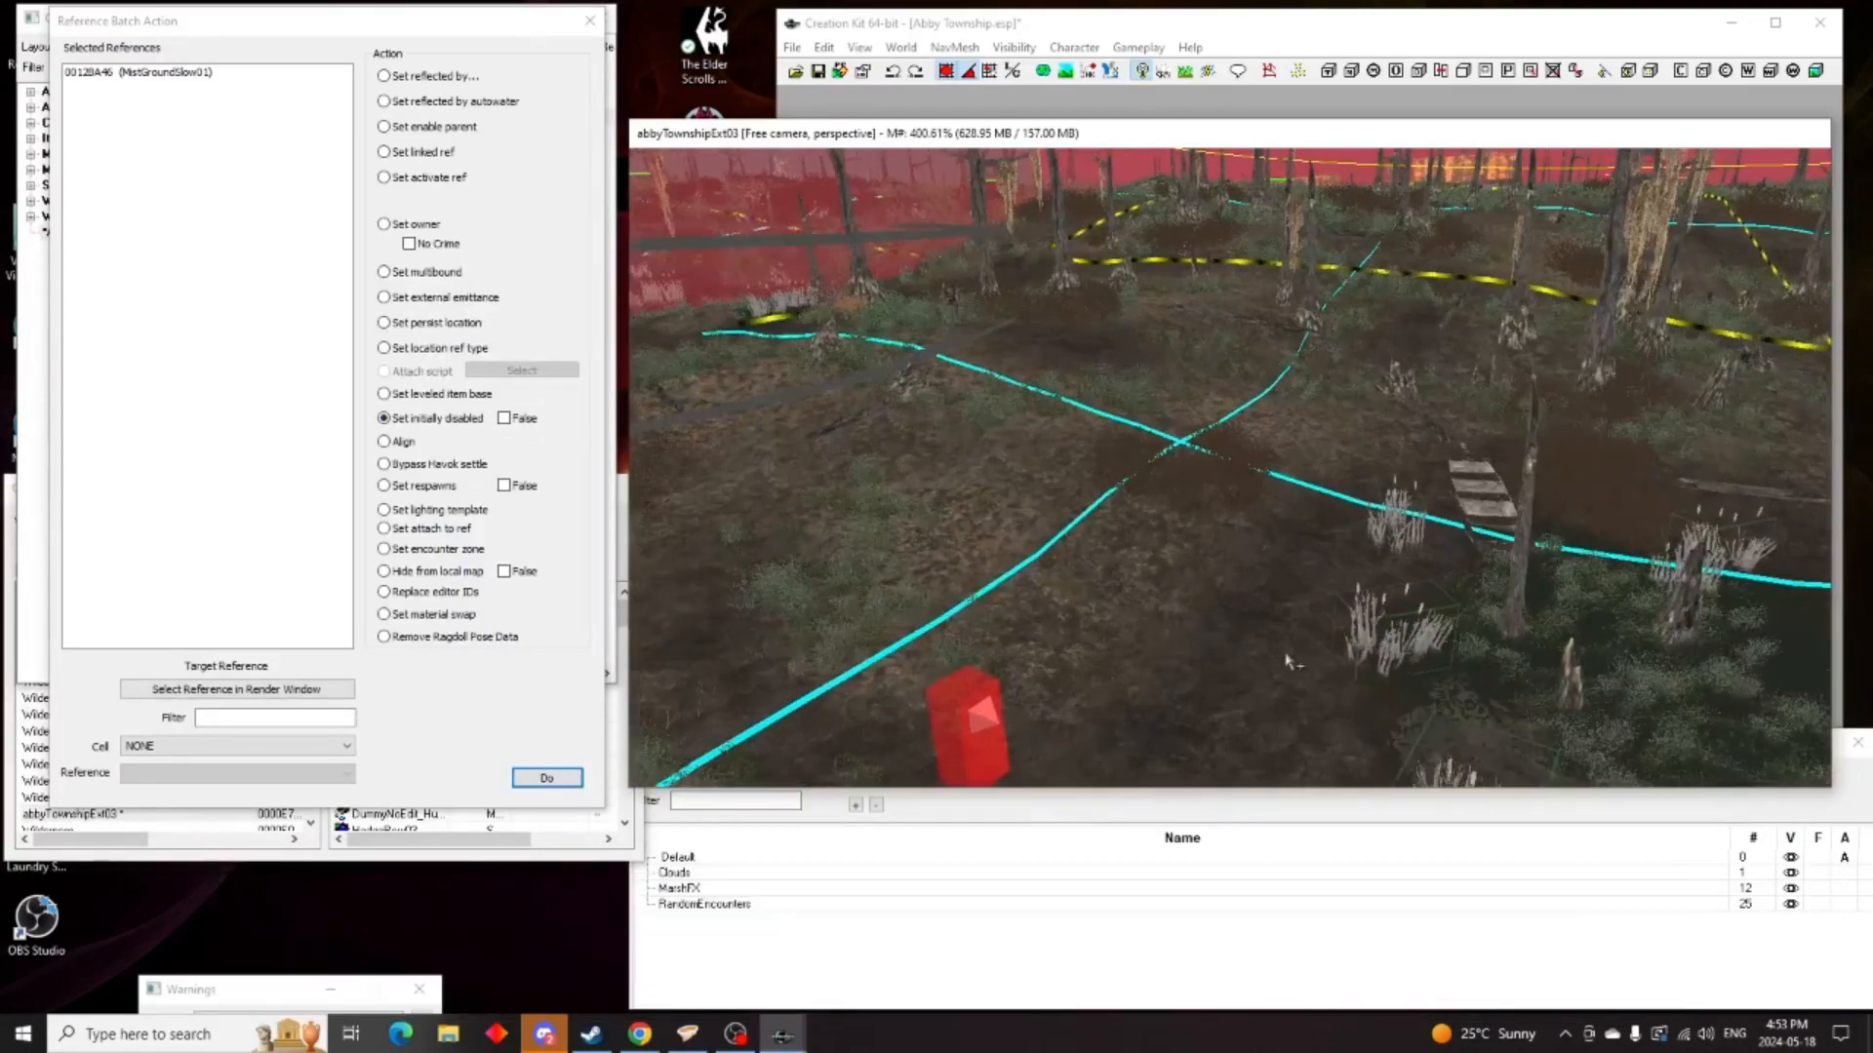
pyautogui.scroll(1, 1406, 668)
pyautogui.click(1417, 652)
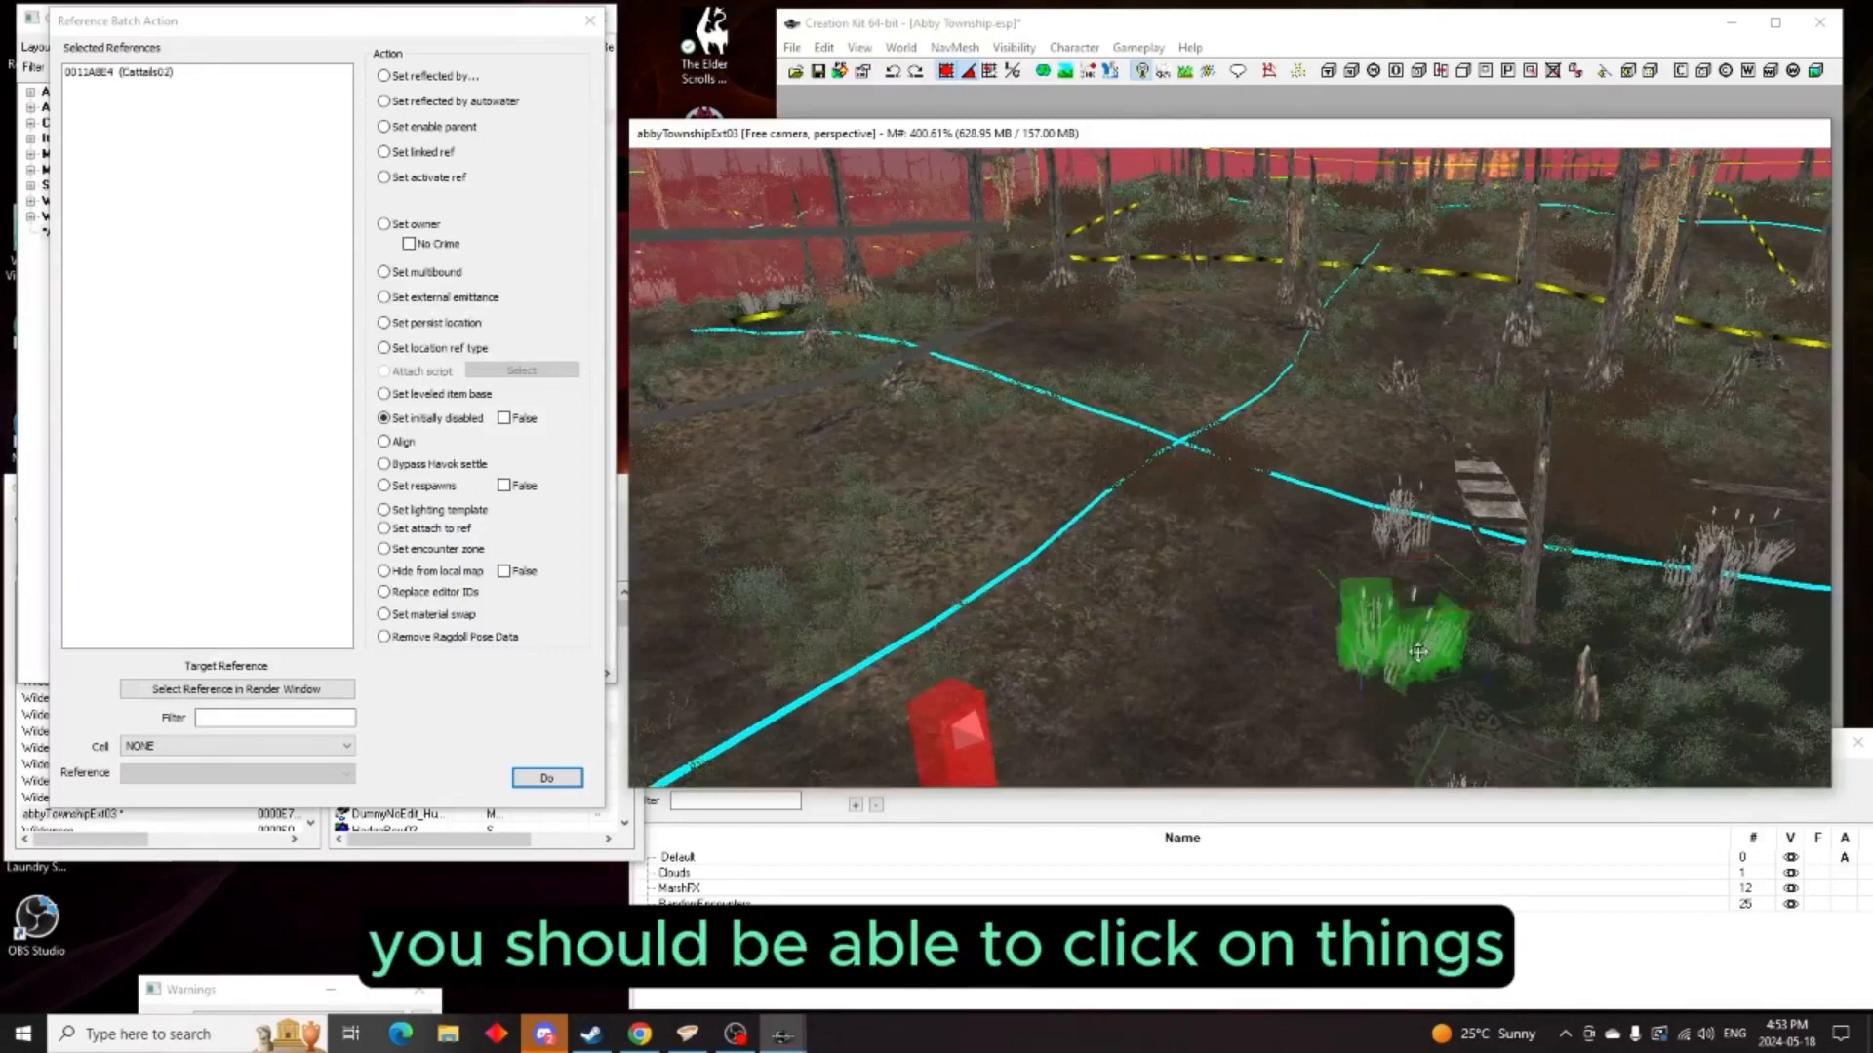
pyautogui.keyDown('ctrl'); pyautogui.click(1413, 539); pyautogui.keyUp('ctrl')
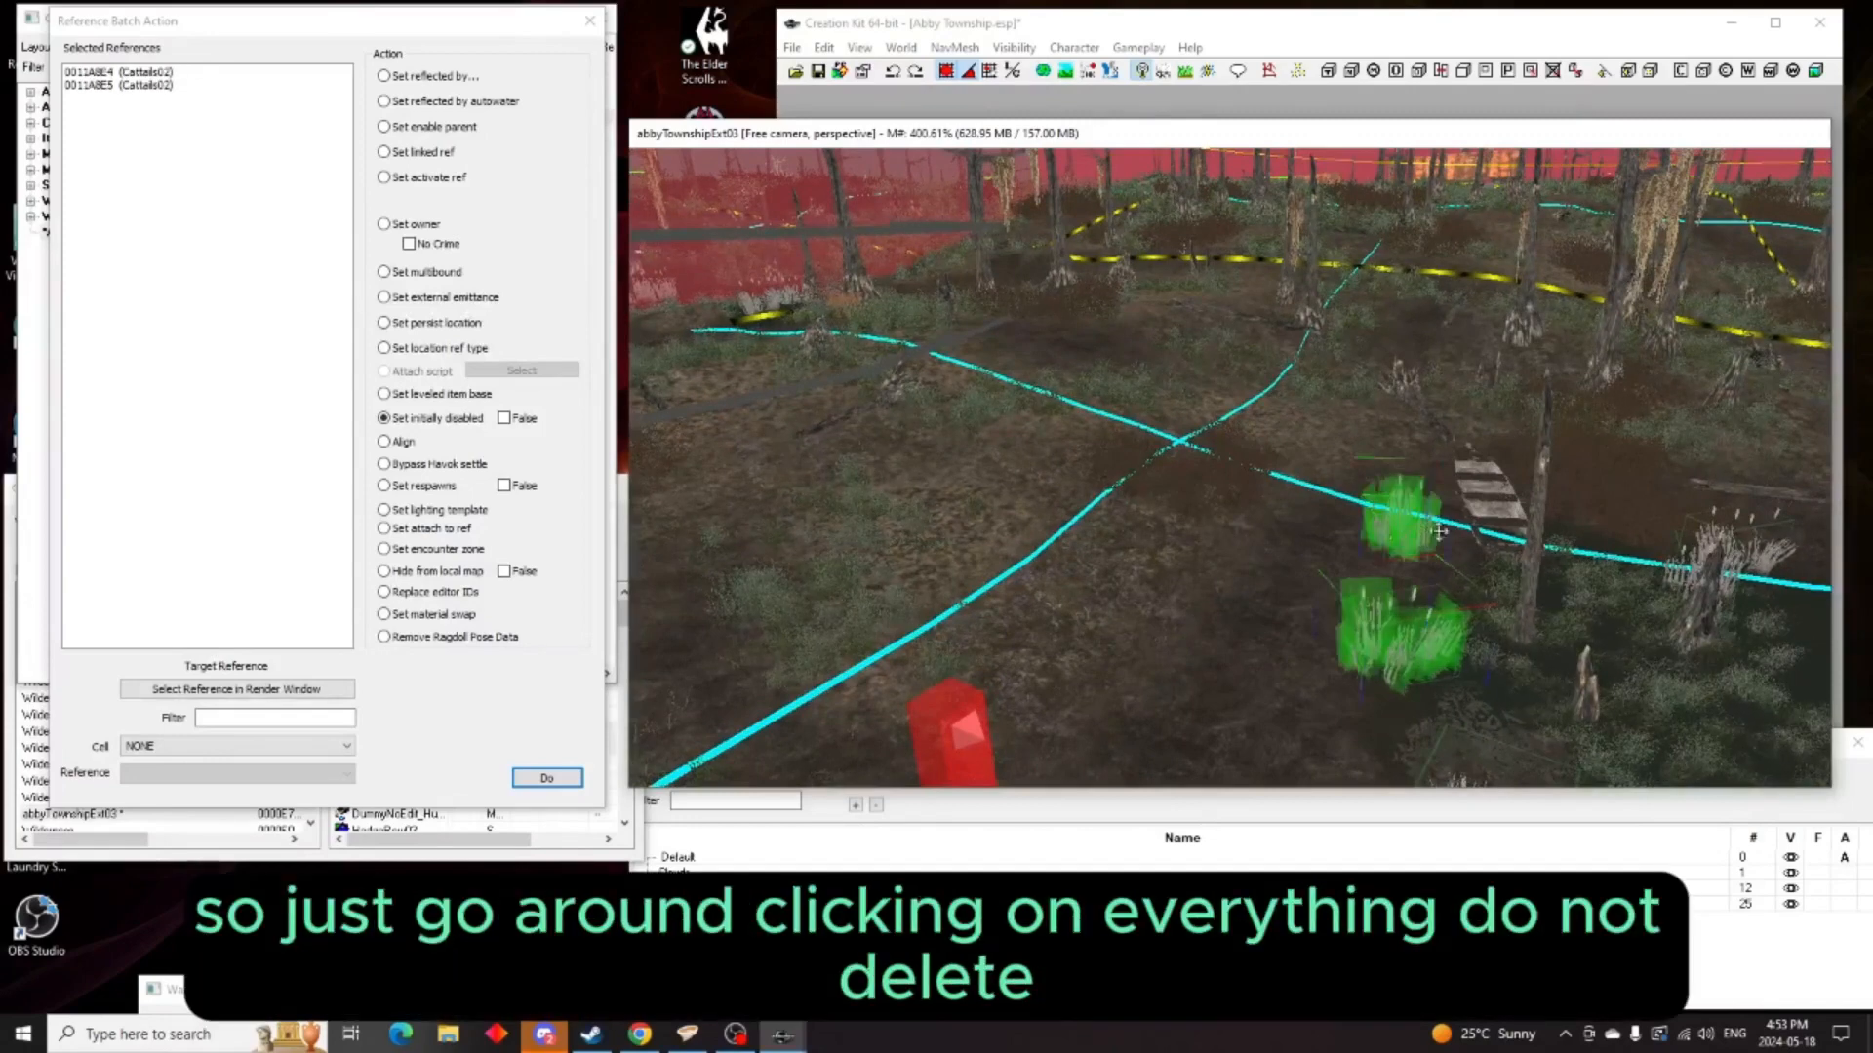
pyautogui.keyDown('ctrl'); pyautogui.click(1488, 505); pyautogui.keyUp('ctrl')
pyautogui.keyDown('ctrl'); pyautogui.click(1531, 591); pyautogui.keyUp('ctrl')
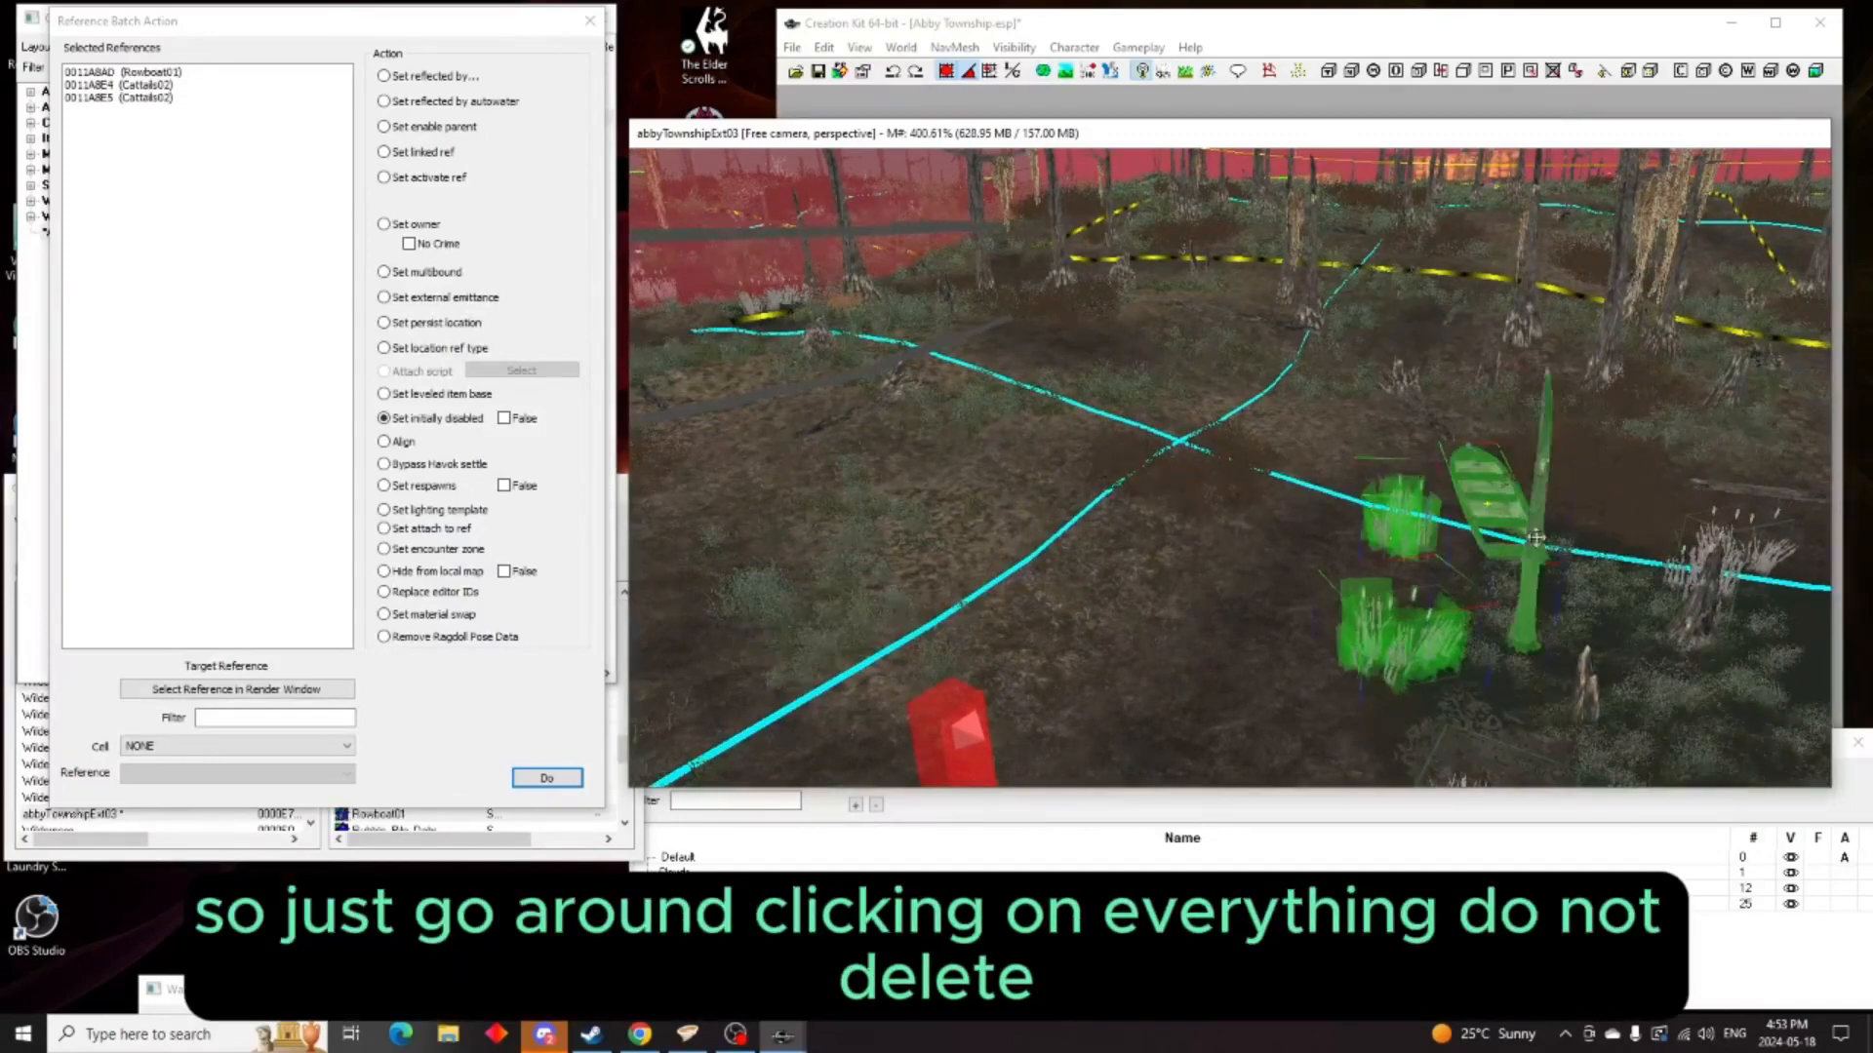
pyautogui.keyDown('ctrl'); pyautogui.click(1588, 694); pyautogui.keyUp('ctrl')
pyautogui.keyDown('ctrl'); pyautogui.click(1721, 621); pyautogui.keyUp('ctrl')
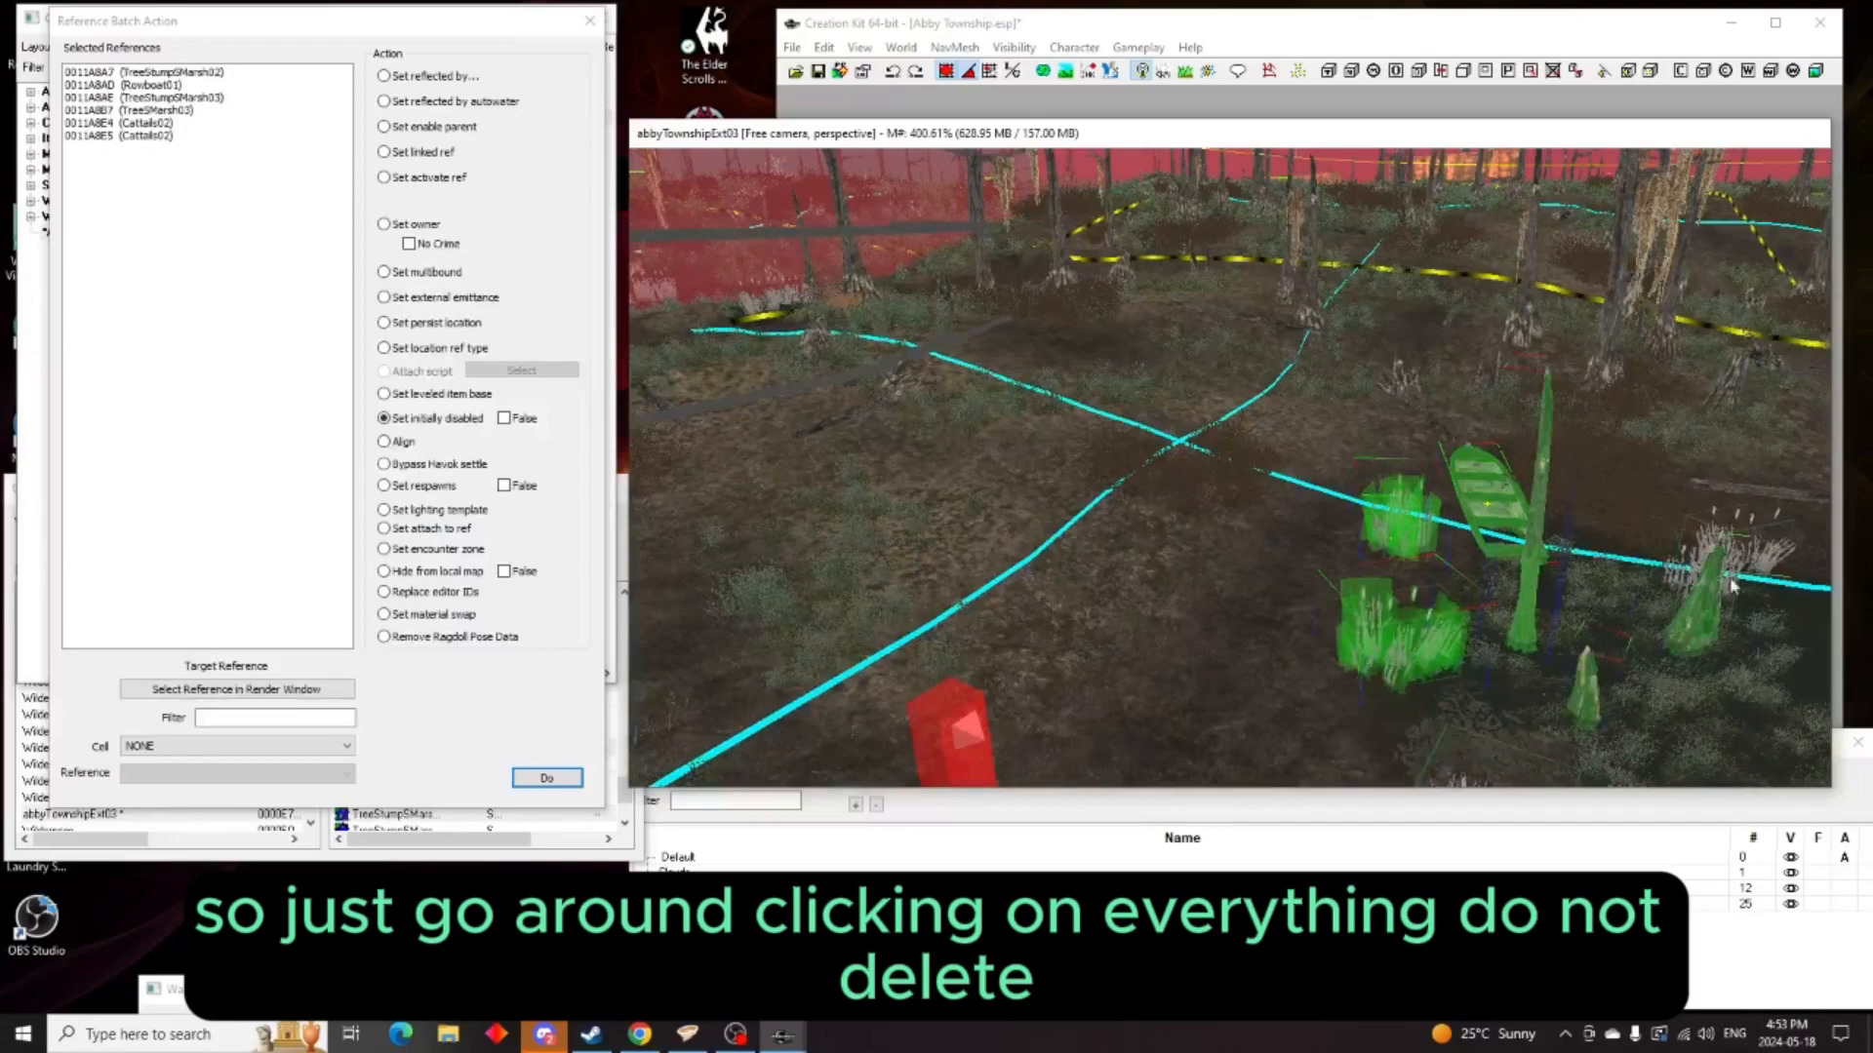
pyautogui.keyDown('ctrl'); pyautogui.click(1730, 566); pyautogui.keyUp('ctrl')
# Add the foreground cattails, the red fishing boat, the marsh scum and the large cattail clump to the selection
pyautogui.moveTo(1573, 691); pyautogui.dragTo(1373, 628, button='middle')
pyautogui.keyDown('ctrl'); pyautogui.click(1311, 651); pyautogui.keyUp('ctrl')
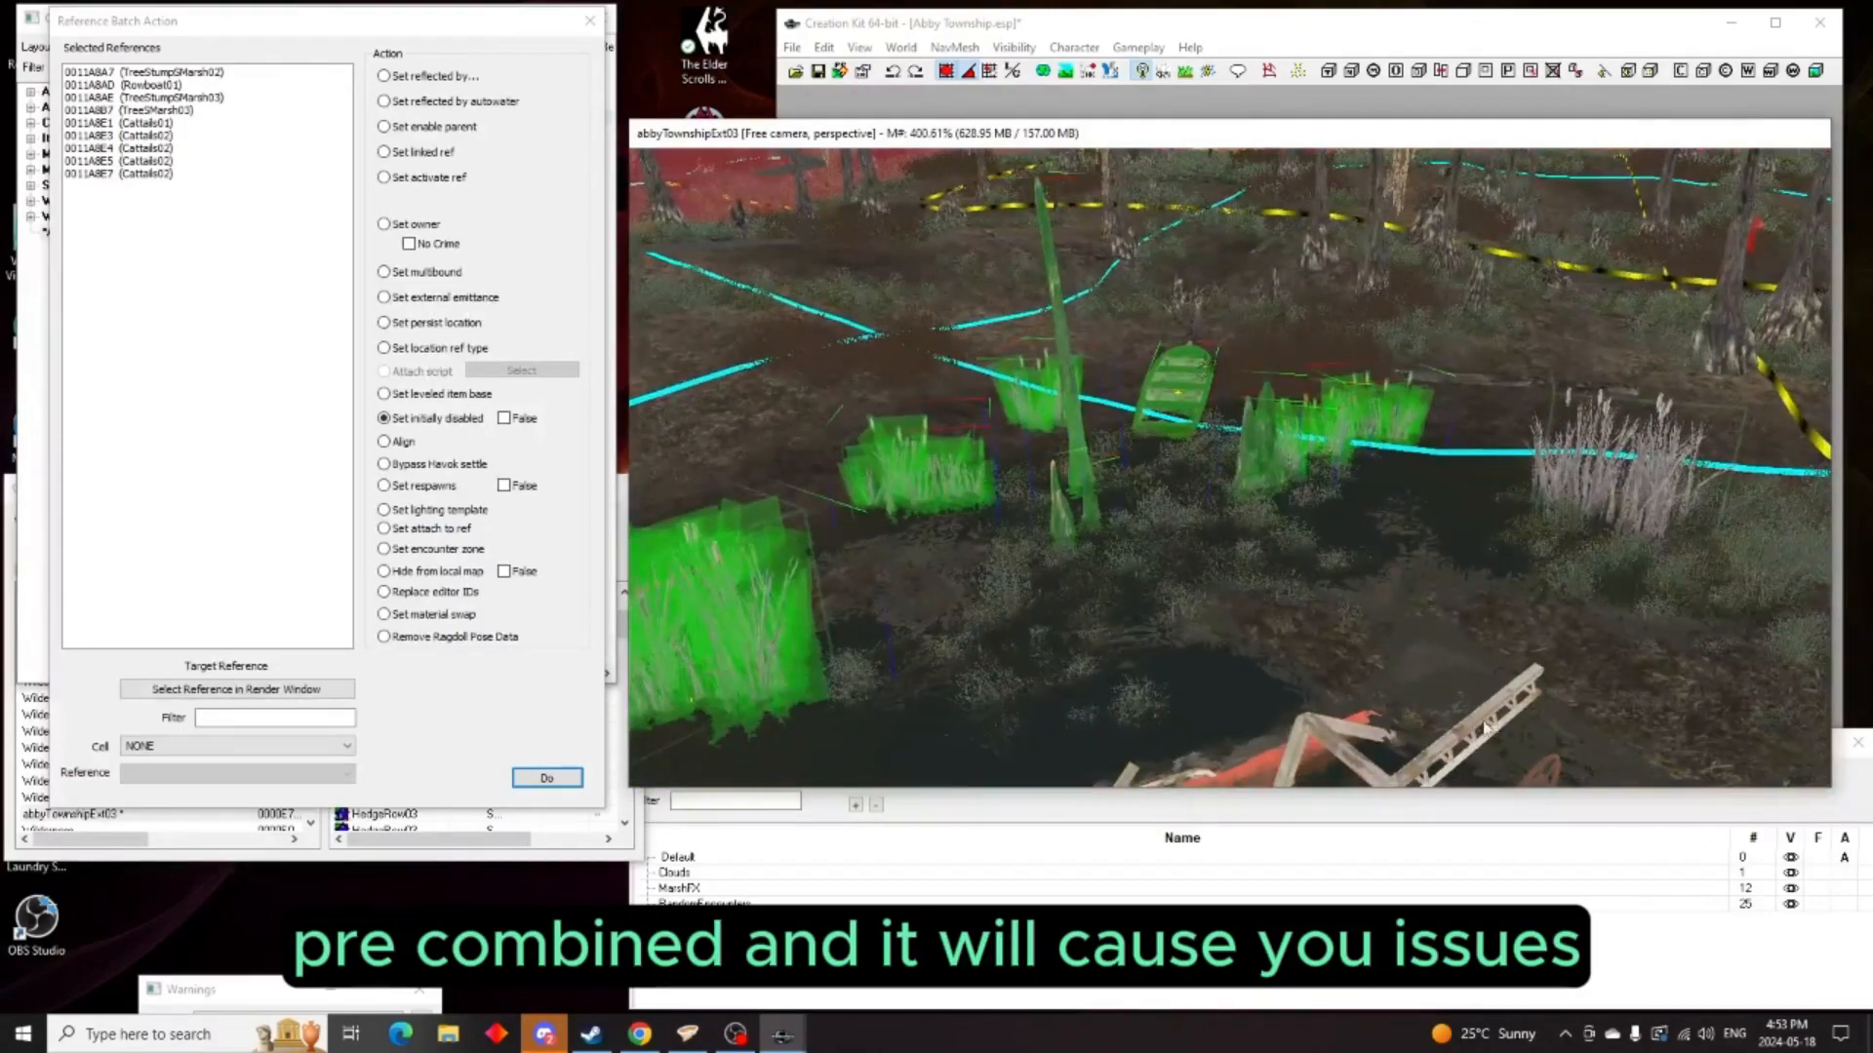
pyautogui.keyDown('ctrl'); pyautogui.click(1473, 720); pyautogui.keyUp('ctrl')
pyautogui.keyDown('ctrl'); pyautogui.click(1437, 687); pyautogui.keyUp('ctrl')
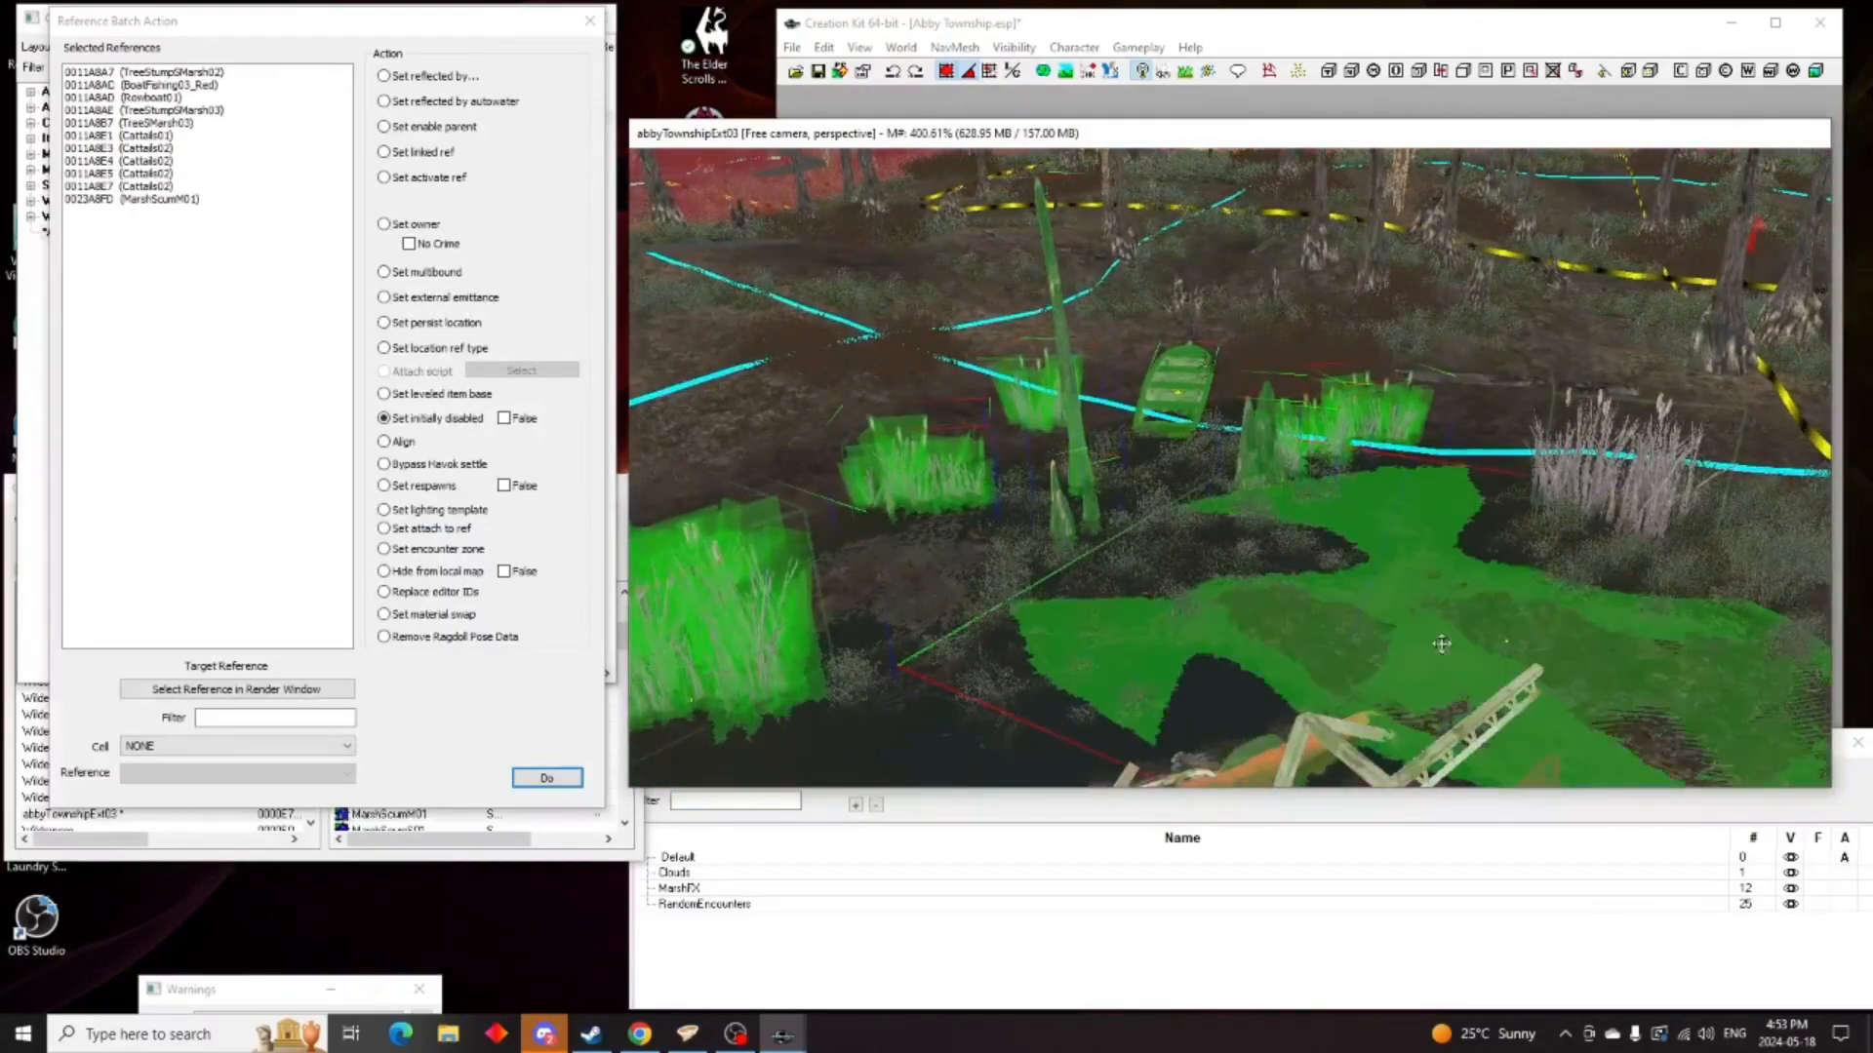
pyautogui.keyDown('ctrl'); pyautogui.click(1668, 514); pyautogui.keyUp('ctrl')
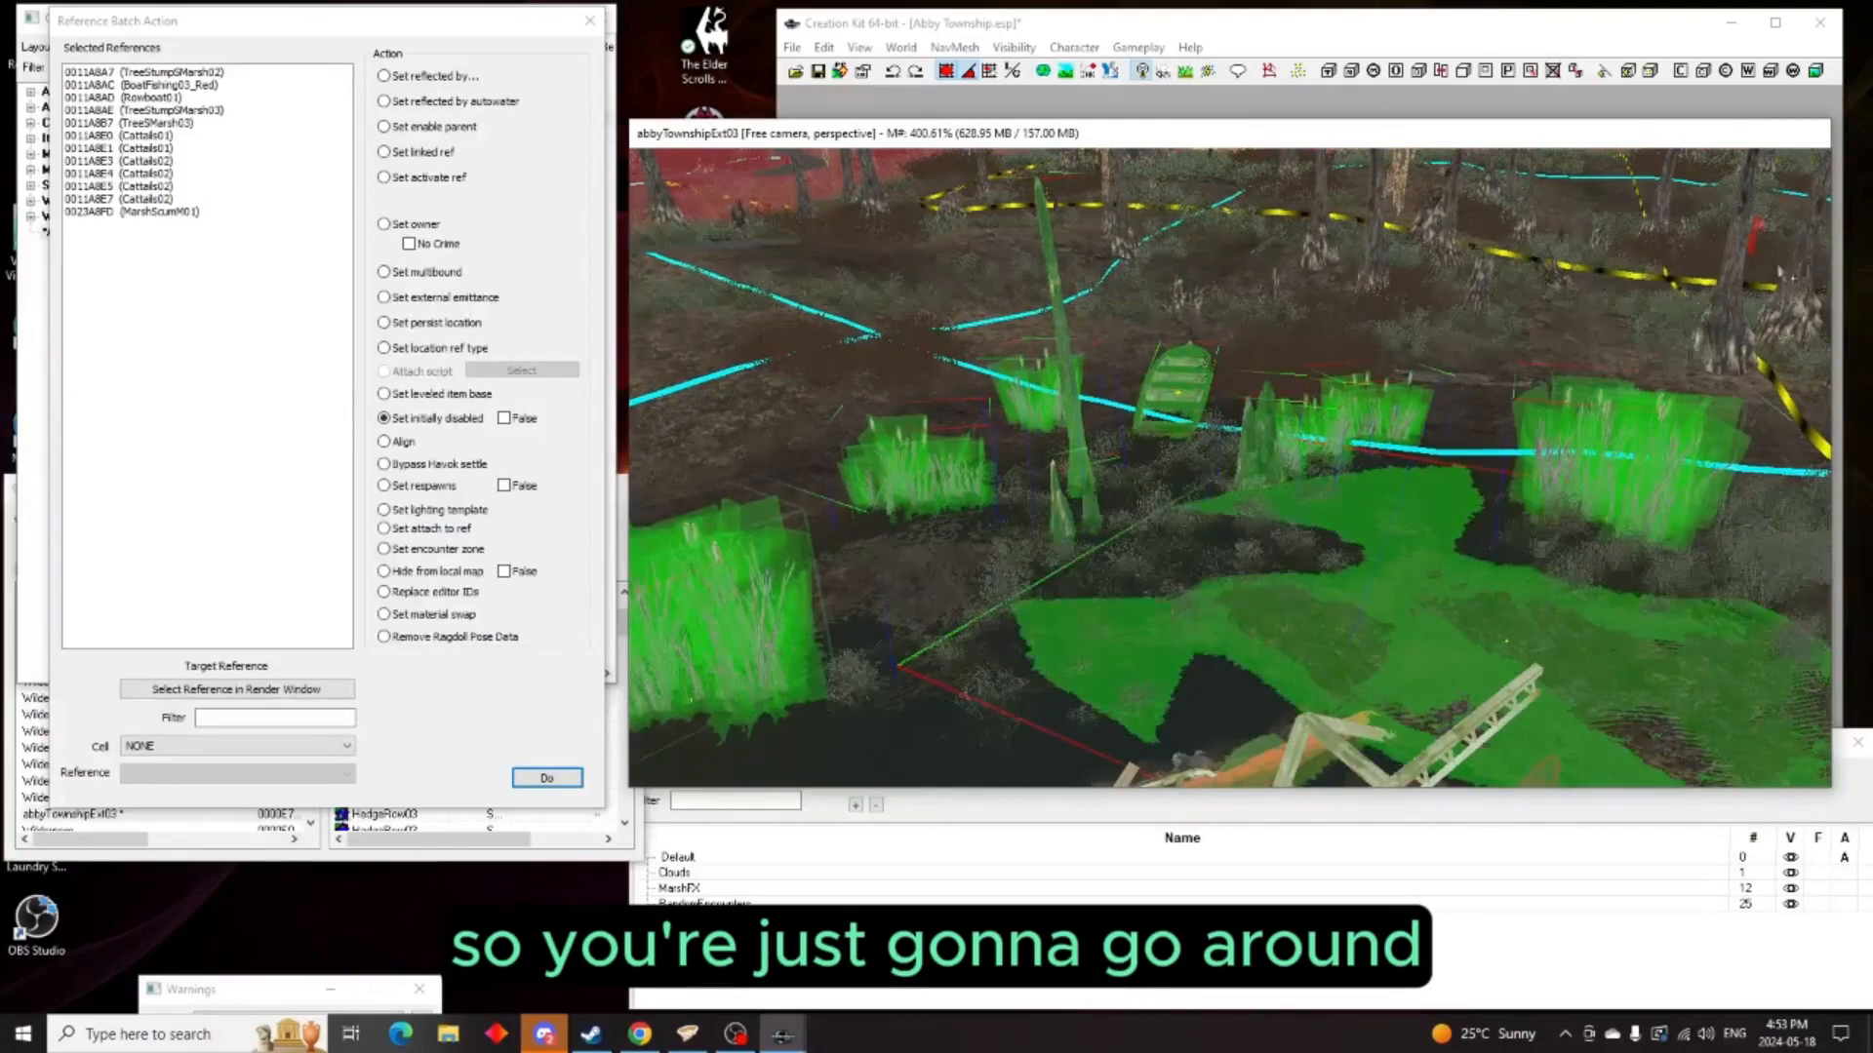
# Add the marsh trees and the tree stump behind the cattails to the selection
pyautogui.keyDown('ctrl'); pyautogui.click(1744, 304); pyautogui.keyUp('ctrl')
pyautogui.keyDown('ctrl'); pyautogui.click(1789, 308); pyautogui.keyUp('ctrl')
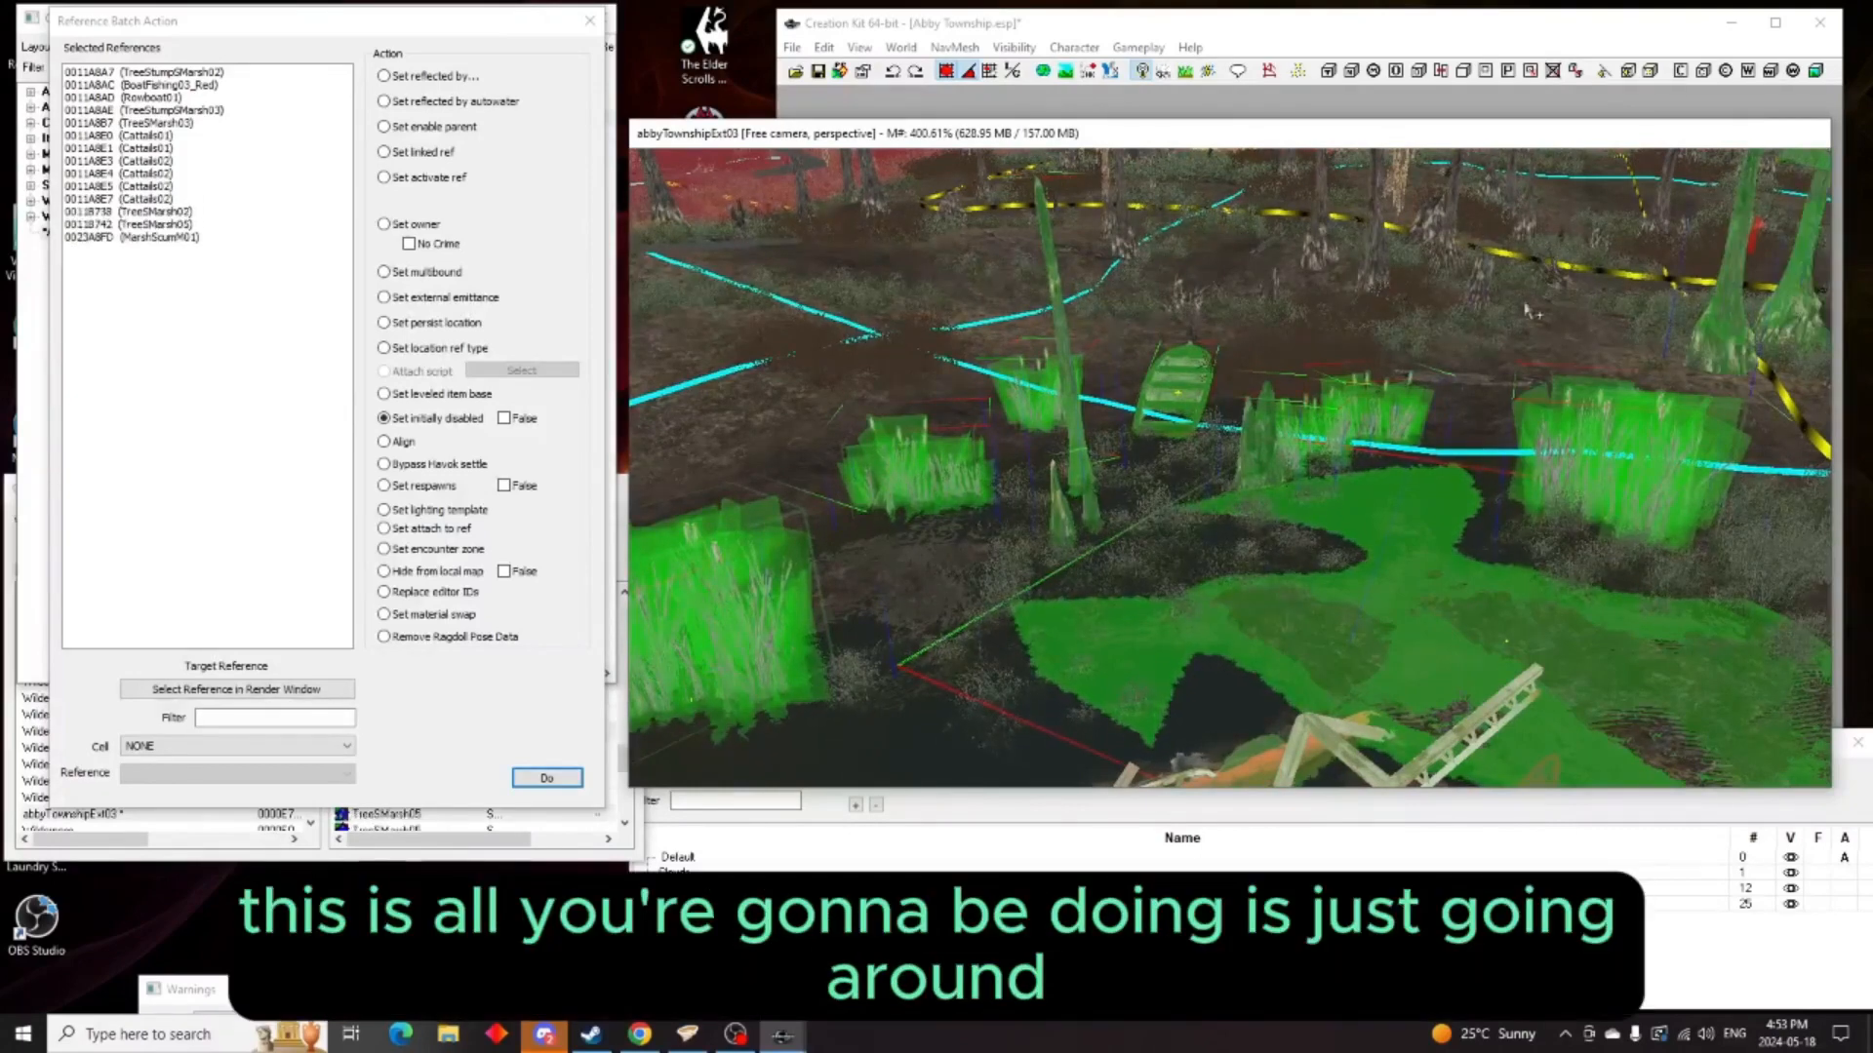
pyautogui.keyDown('ctrl'); pyautogui.click(1412, 244); pyautogui.keyUp('ctrl')
pyautogui.keyDown('ctrl'); pyautogui.click(1373, 273); pyautogui.keyUp('ctrl')
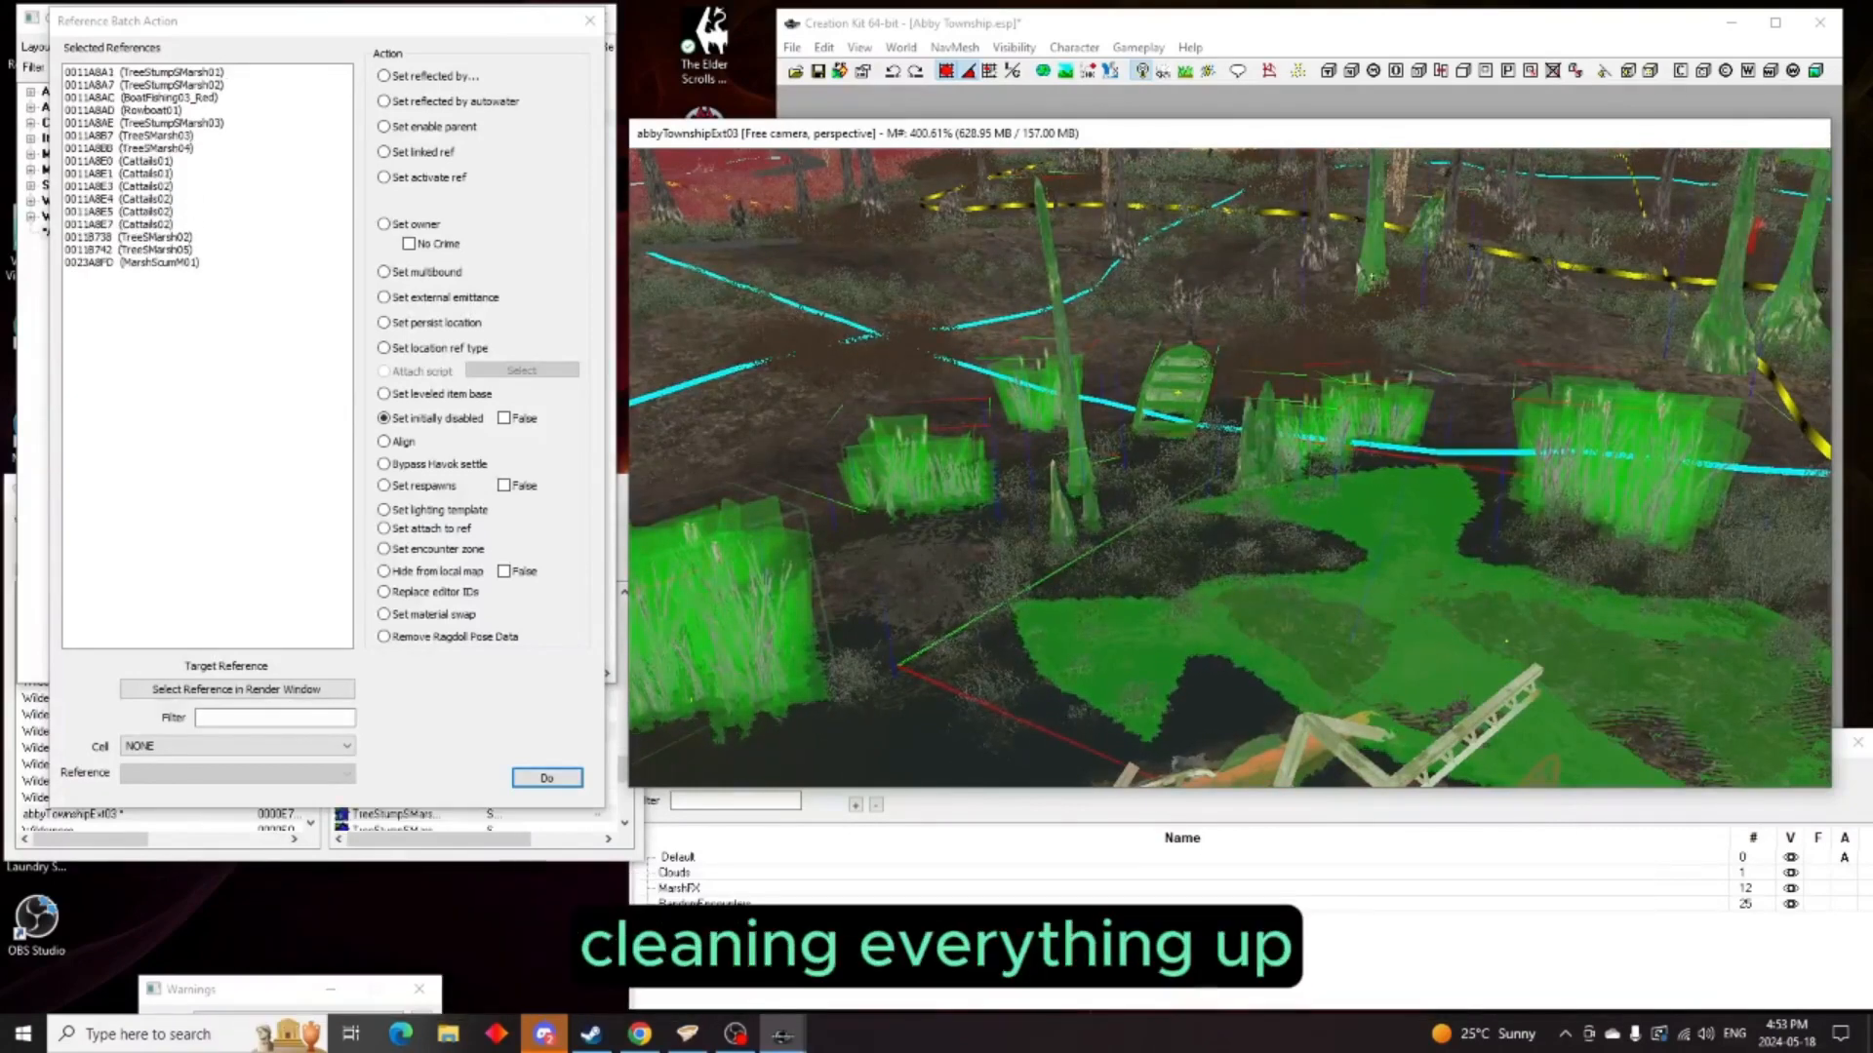
pyautogui.keyDown('ctrl'); pyautogui.click(1323, 259); pyautogui.keyUp('ctrl')
# Apply the initially disabled setting to all selected trees, stumps, cattails, boats and marsh scum
pyautogui.scroll(-3, 1259, 312)
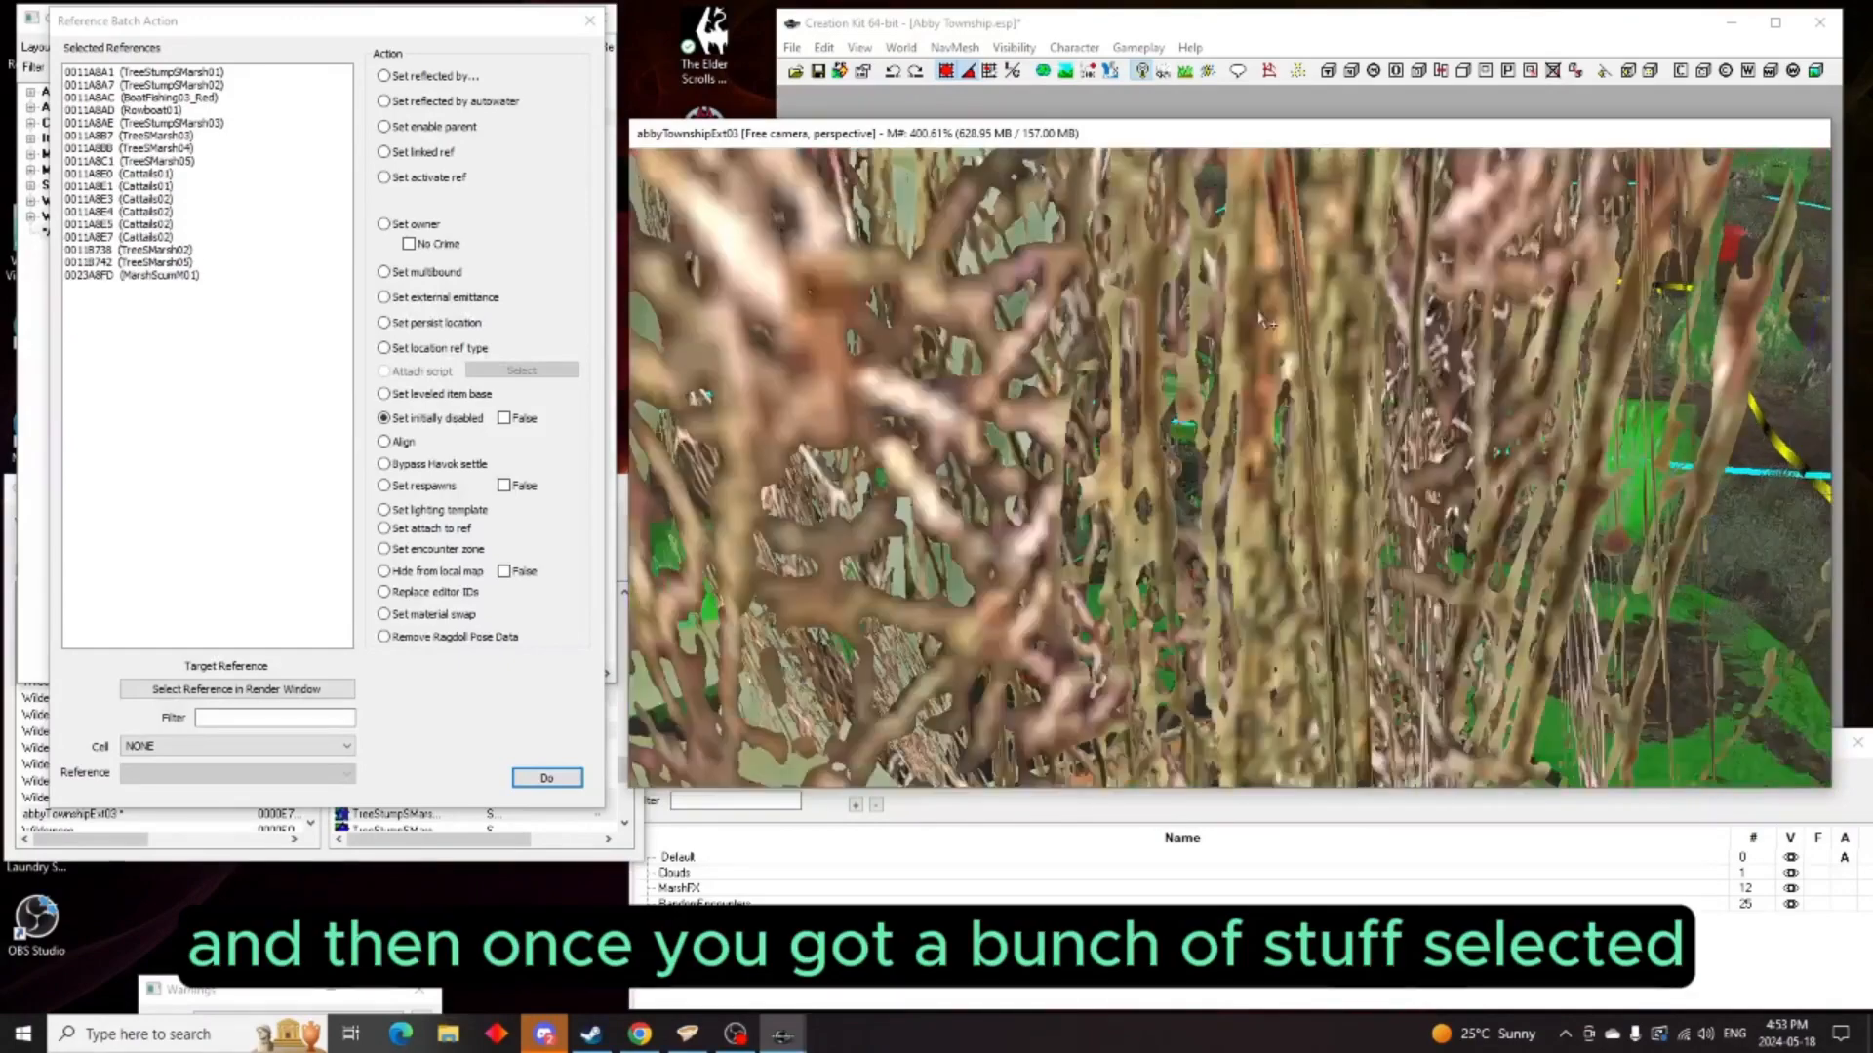
pyautogui.moveTo(1258, 312); pyautogui.dragTo(1490, 350, button='middle')
pyautogui.scroll(-2, 1340, 346)
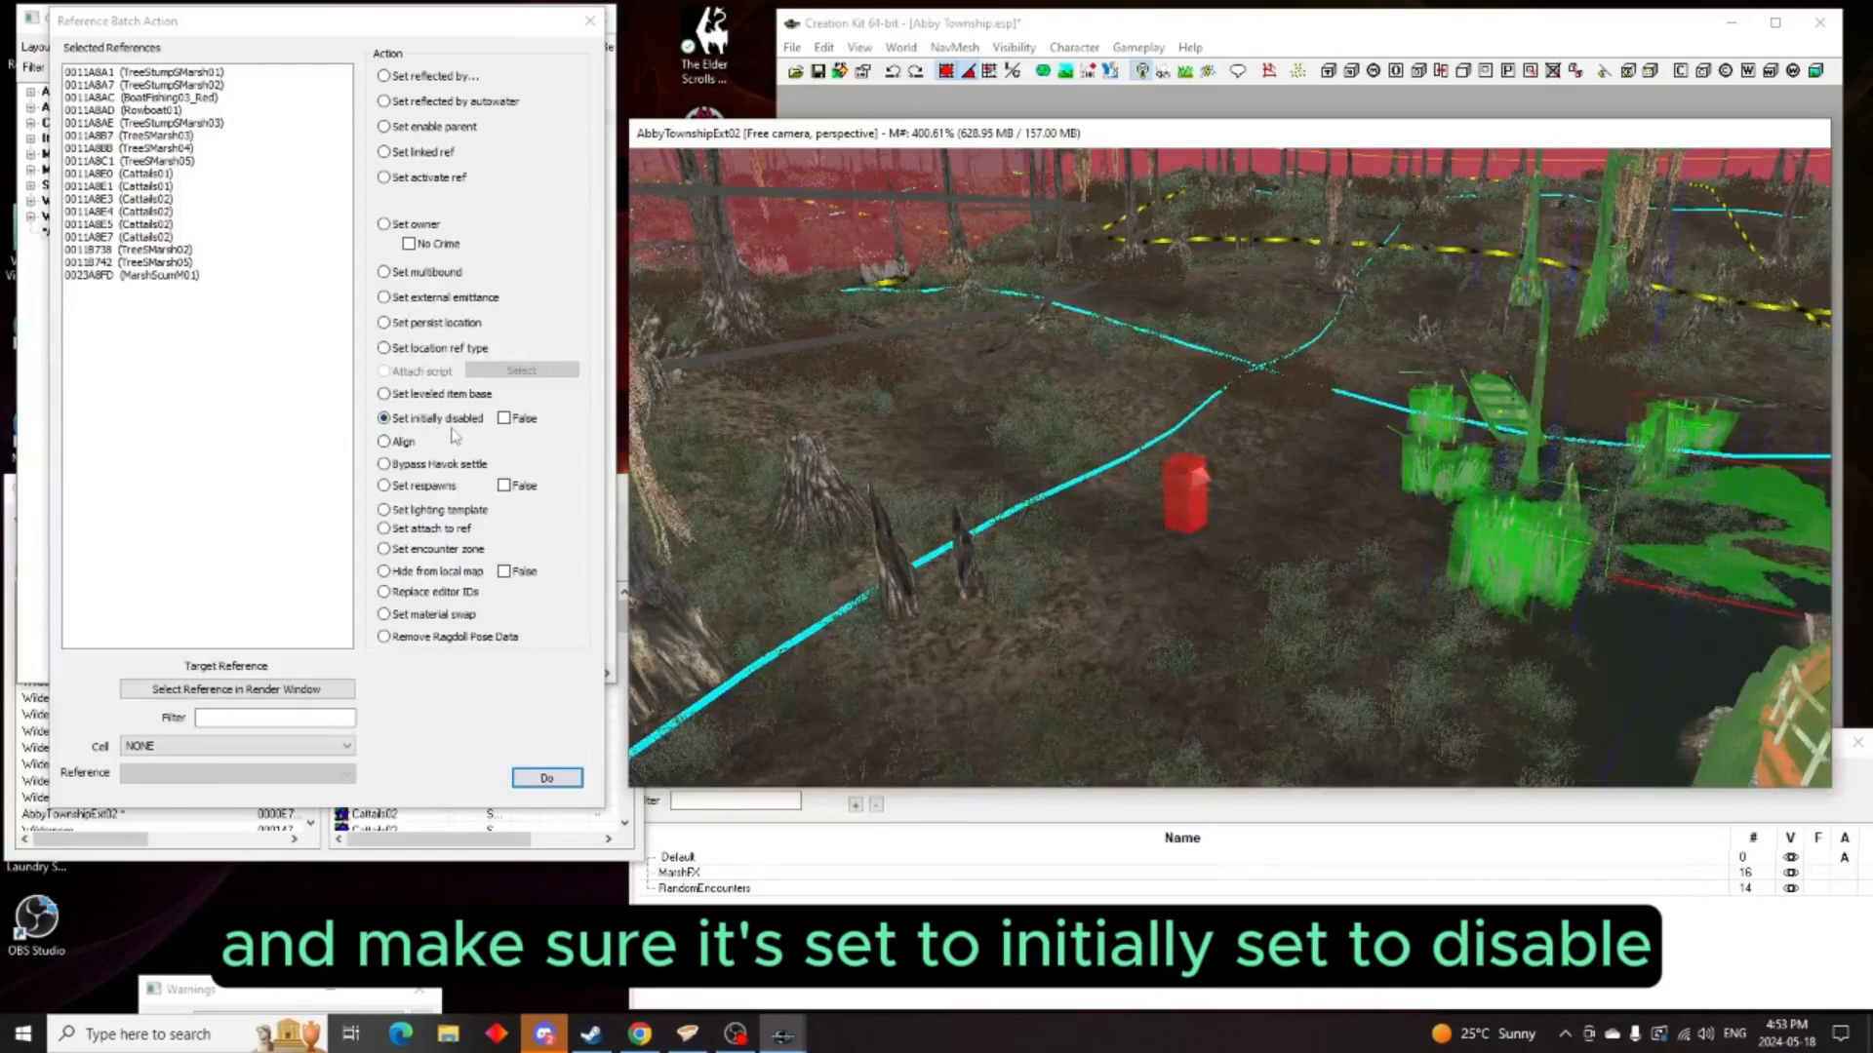
pyautogui.click(535, 780)
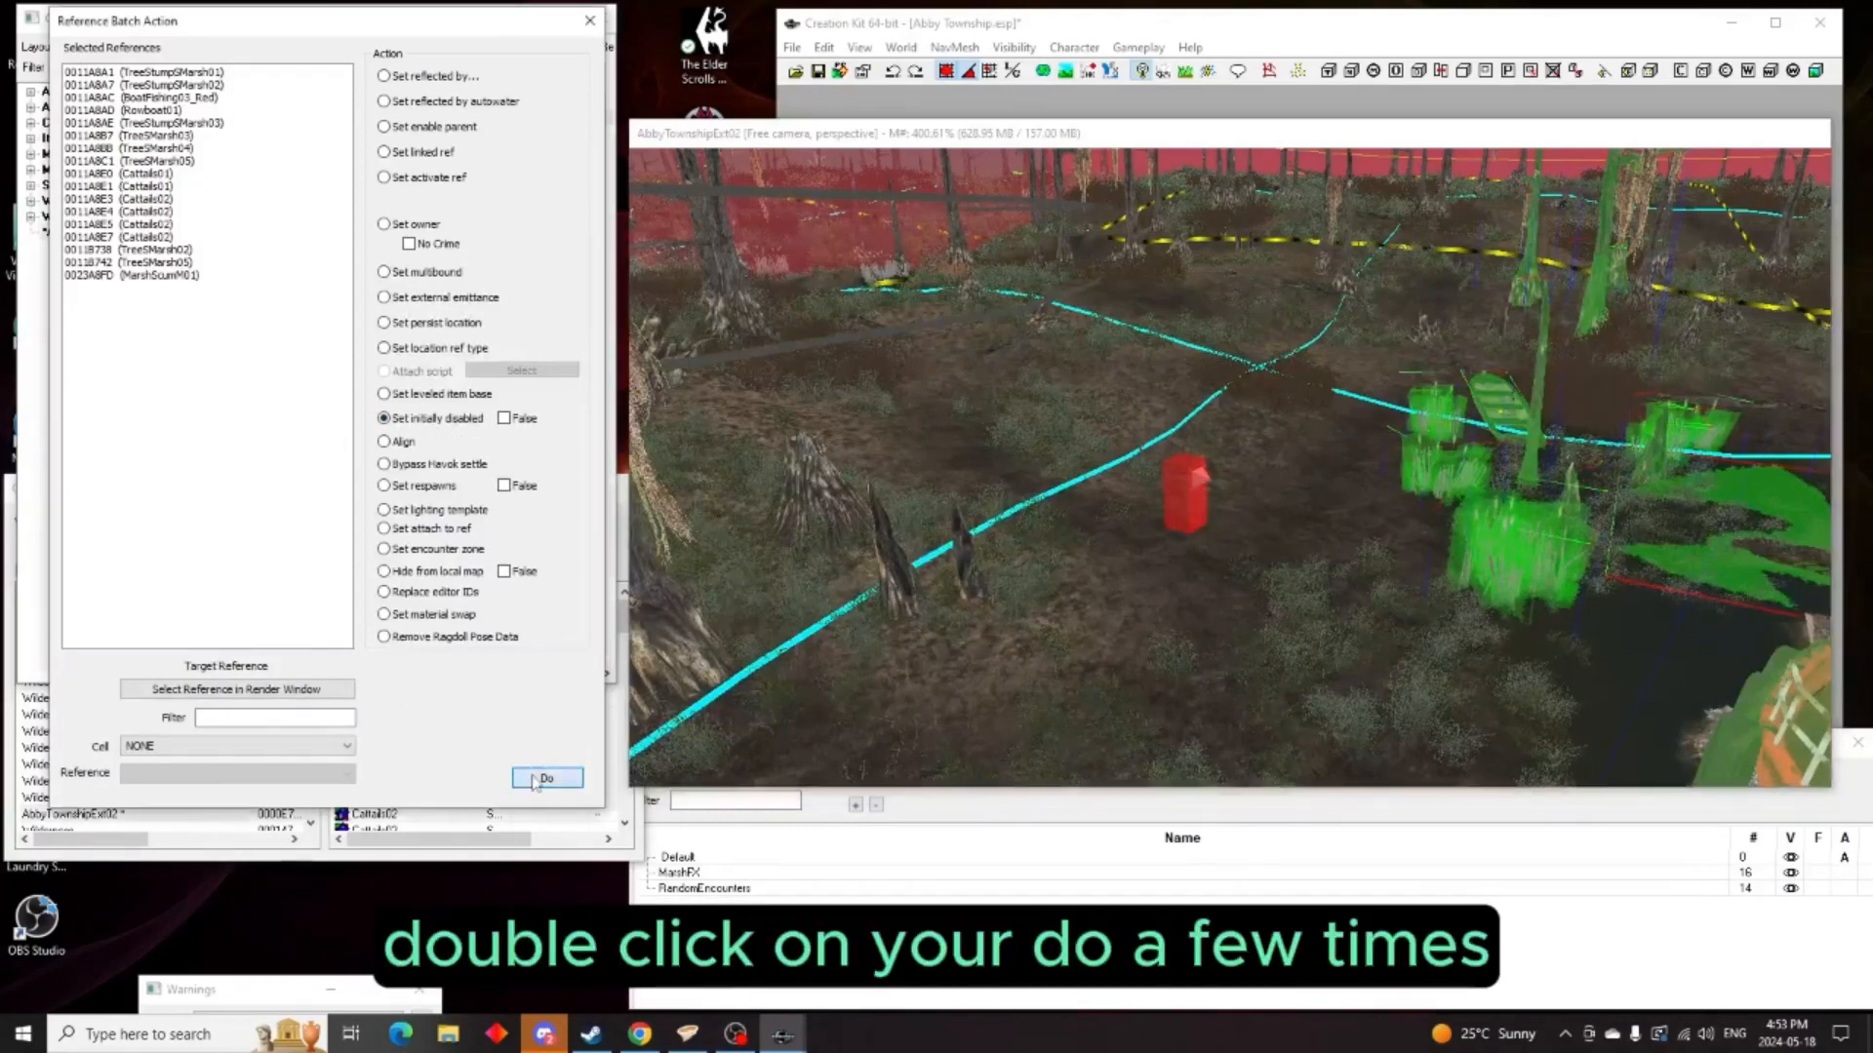
# Move all the selected references straight down along the Z axis until they are underground
pyautogui.click(1239, 136)
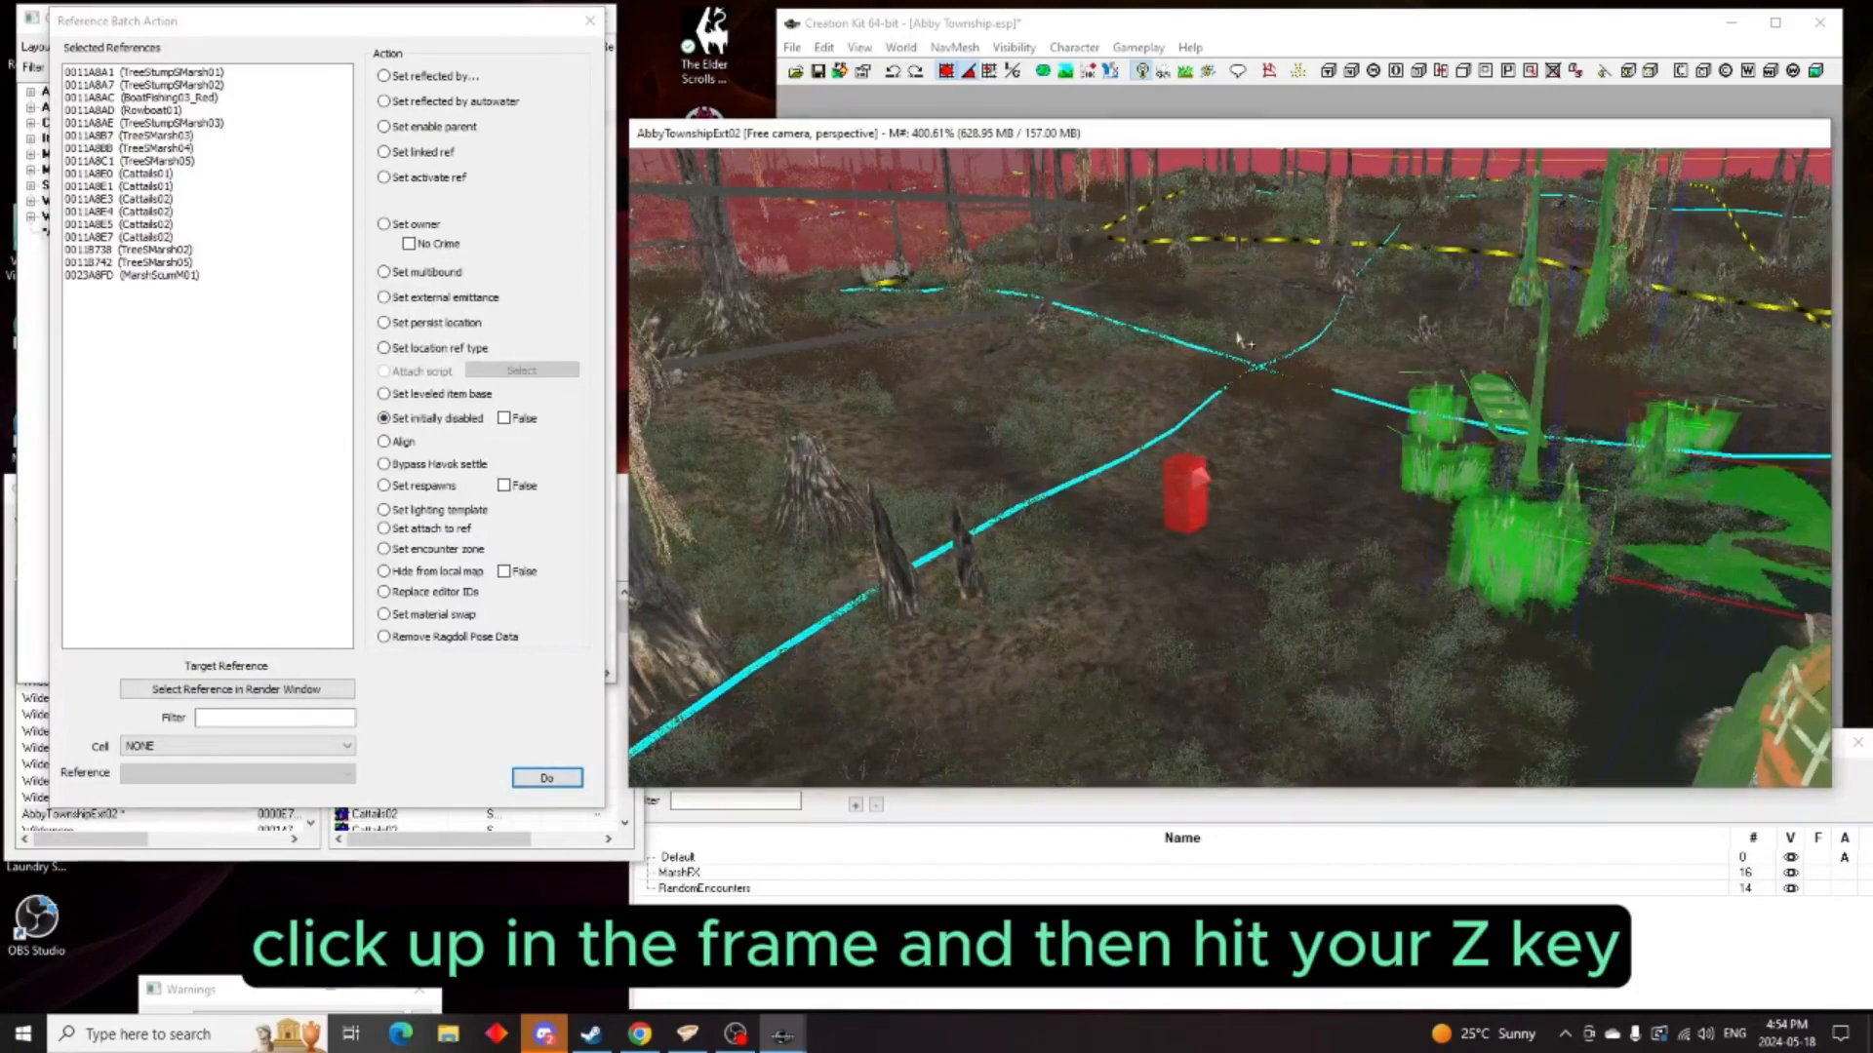
pyautogui.press('z')
pyautogui.moveTo(1236, 332); pyautogui.dragTo(1236, 634)
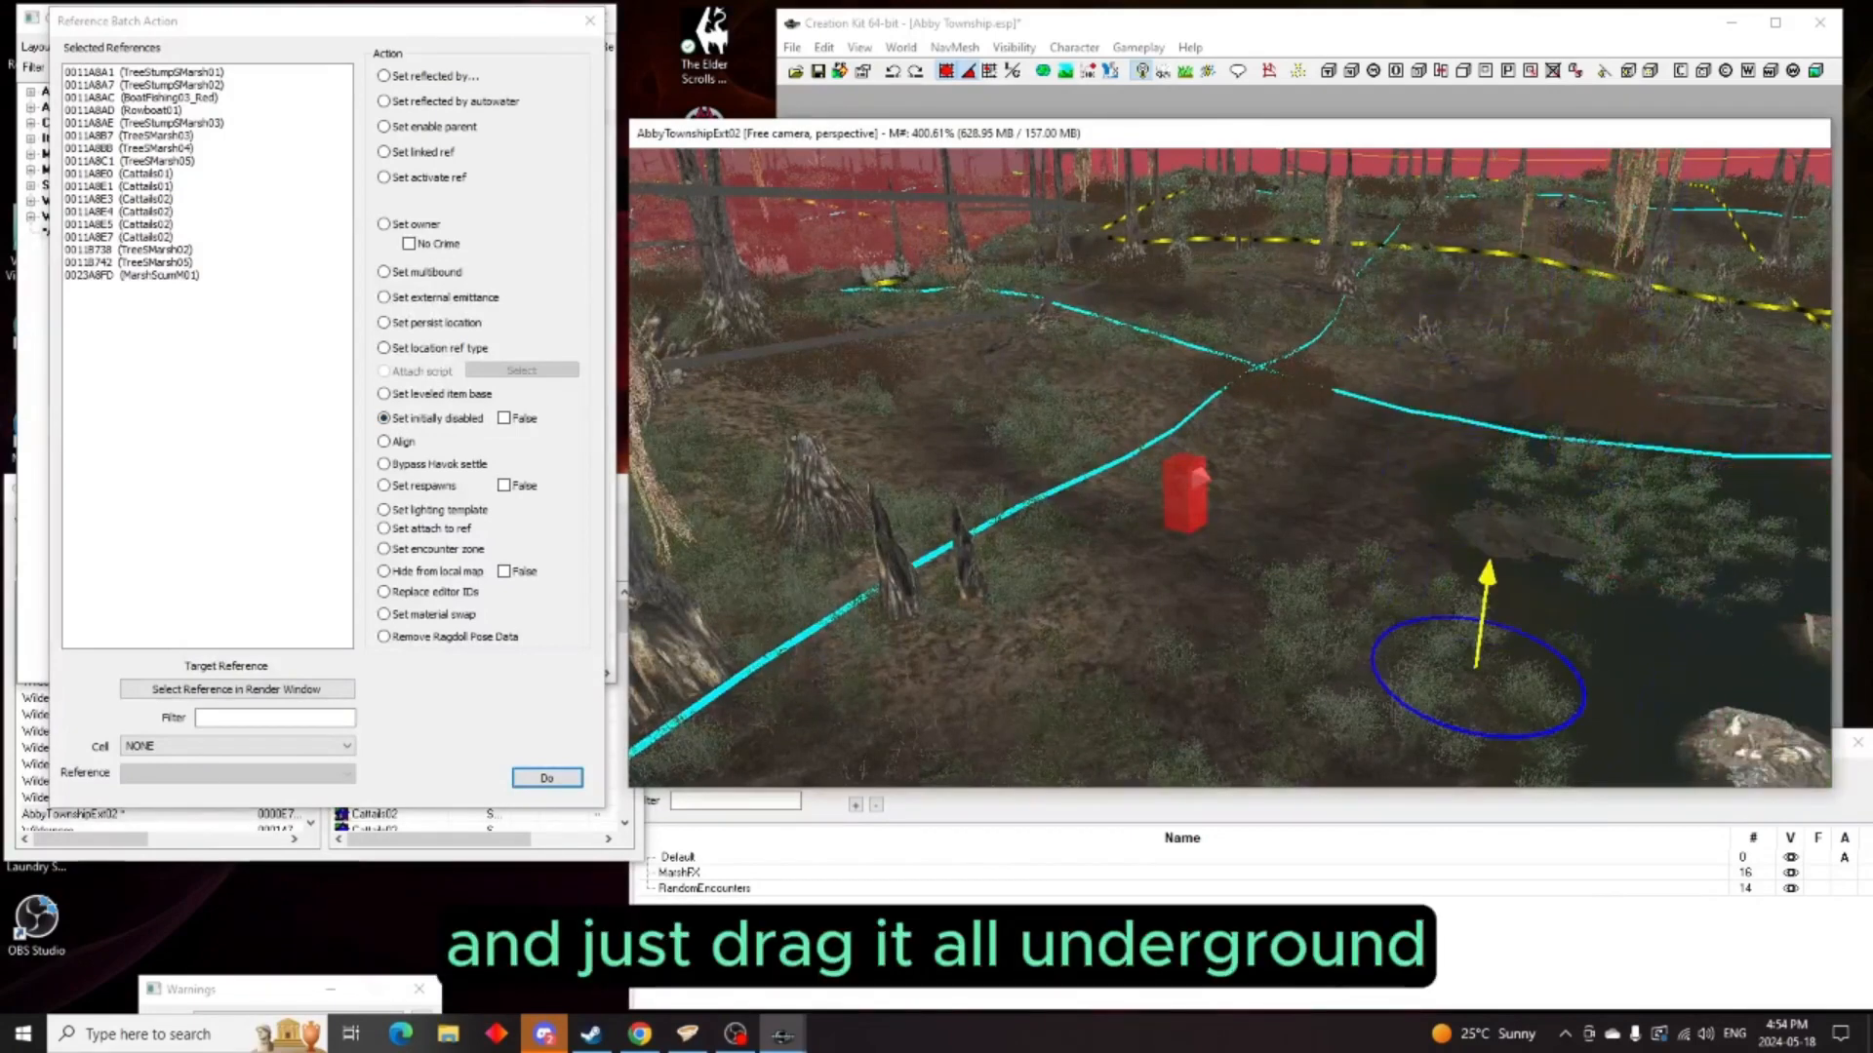
pyautogui.moveTo(1252, 336); pyautogui.dragTo(1251, 512)
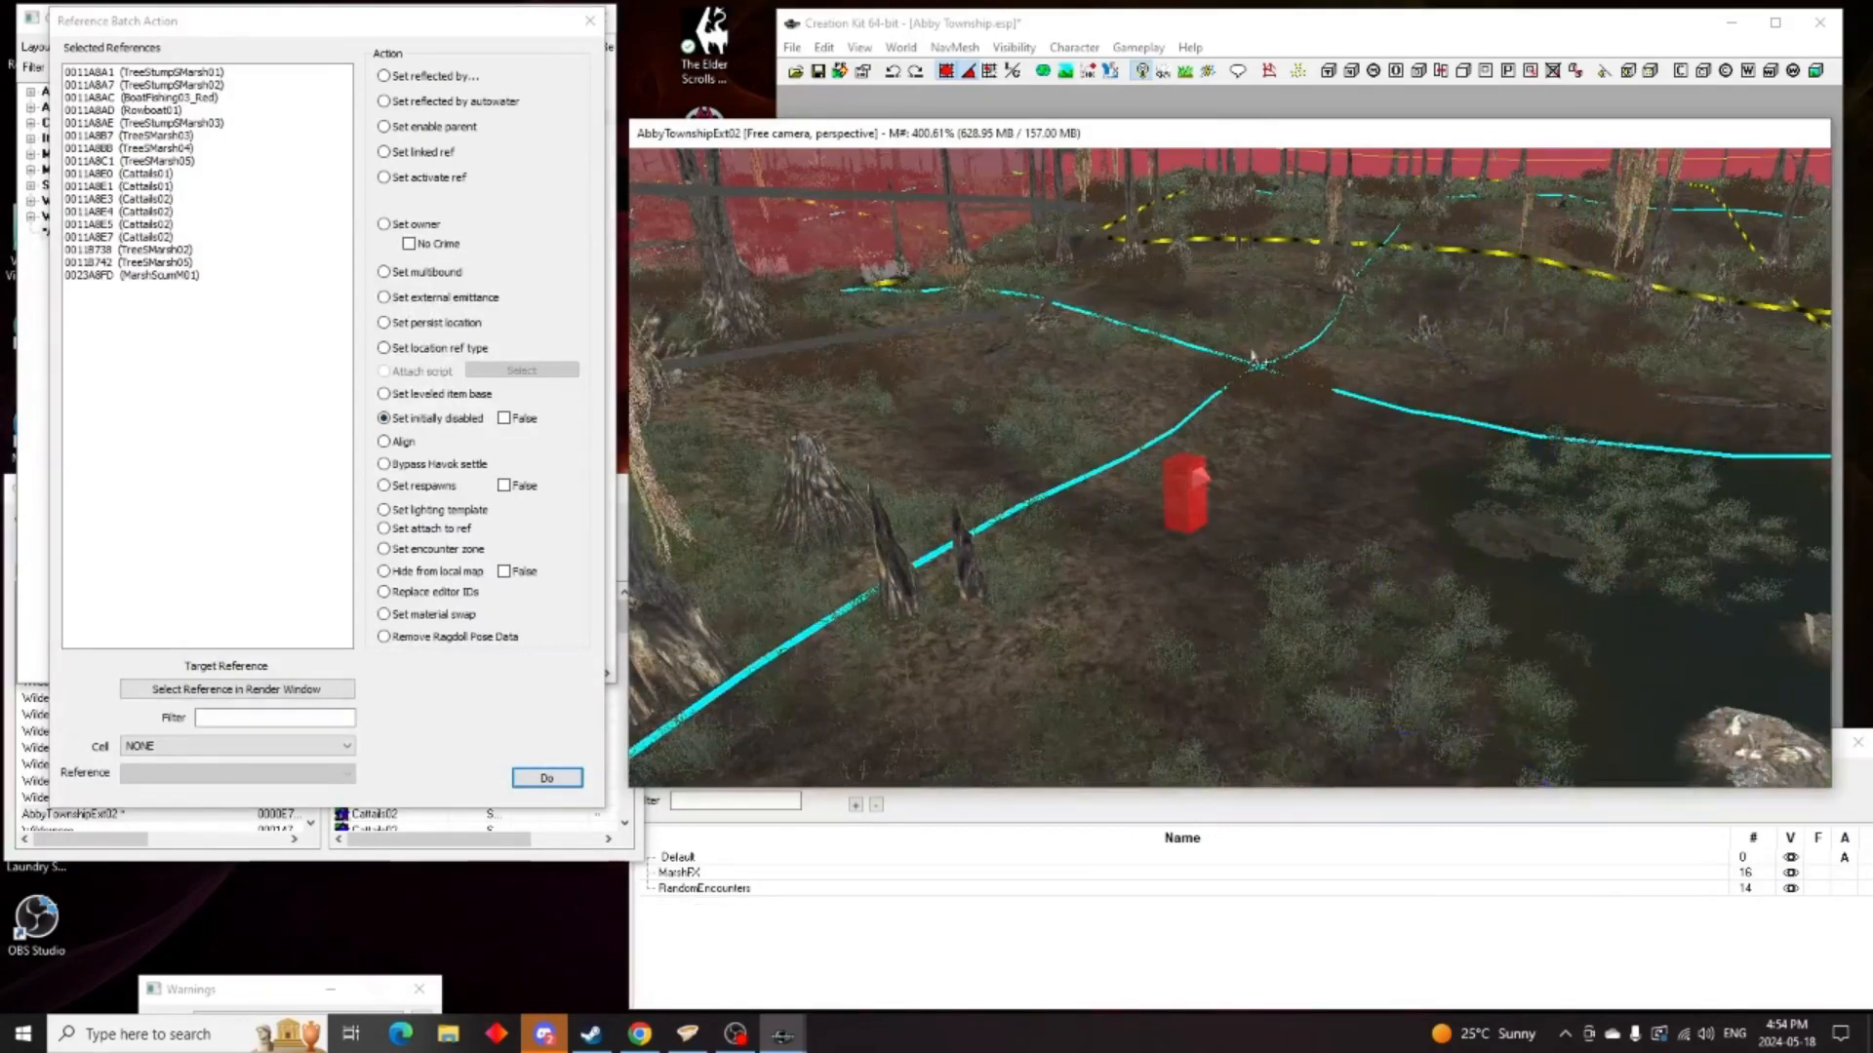